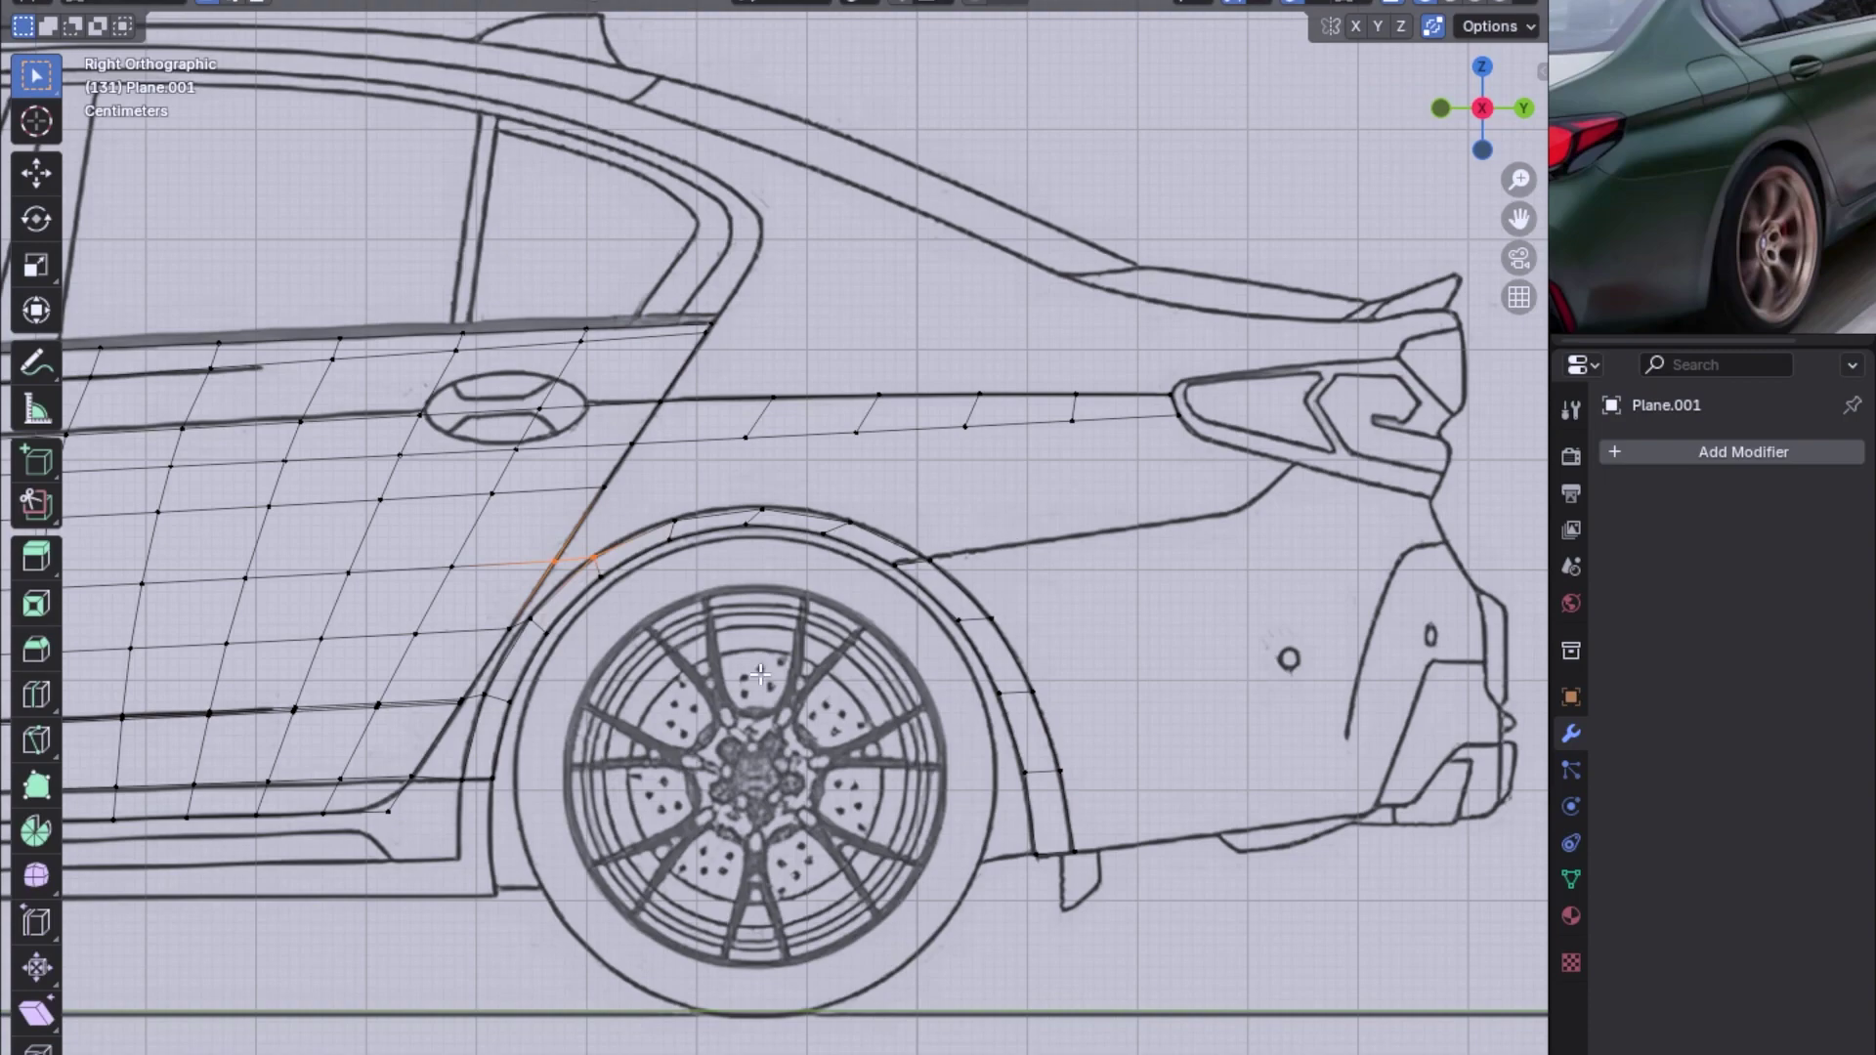
Orbit and check the panel mesh from the rear and side views
mouse_move(613, 485)
middle_mouse_down()
mouse_move(879, 494)
mouse_move(628, 523)
mouse_move(780, 484)
mouse_move(950, 486)
middle_mouse_up()
key("ctrl+KP_1")
key("KP_3")
key("ctrl+KP_1")
key("KP_3")
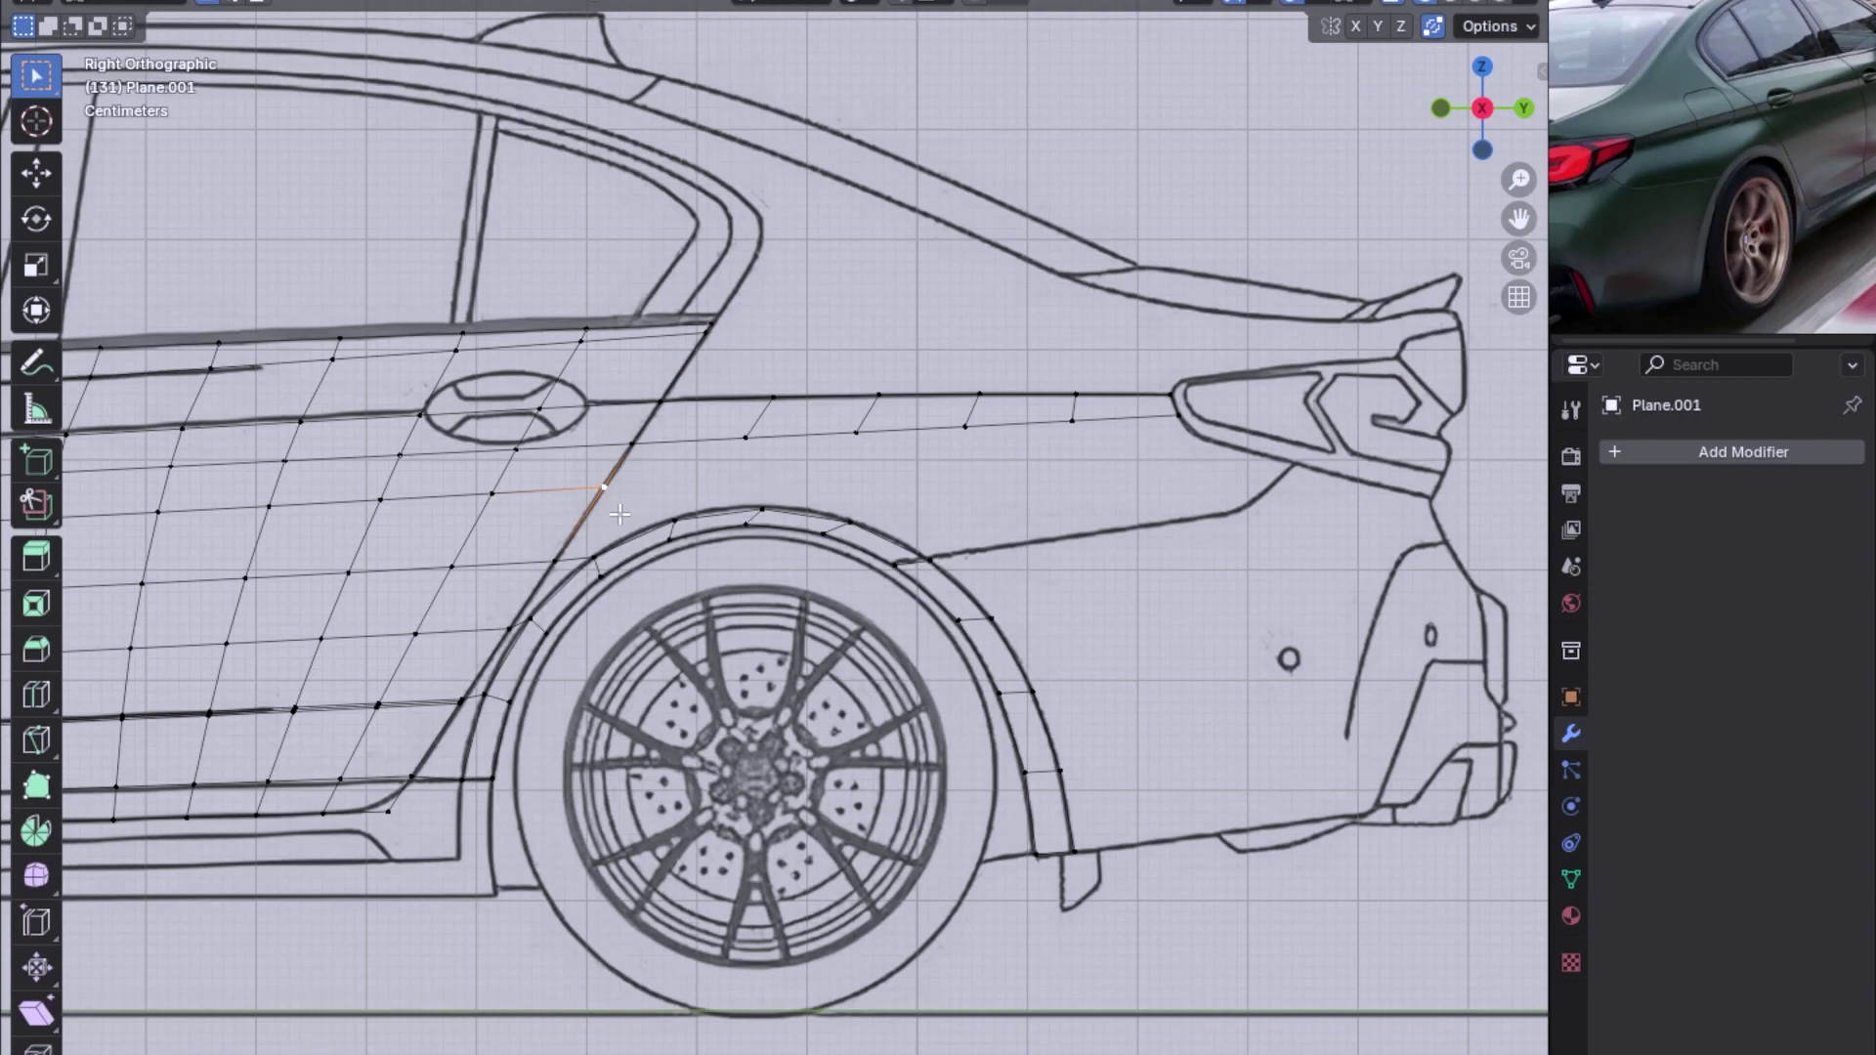
Extrude the row's end vertex to the tail light, offset inward -0.062364 m along X
key("e")
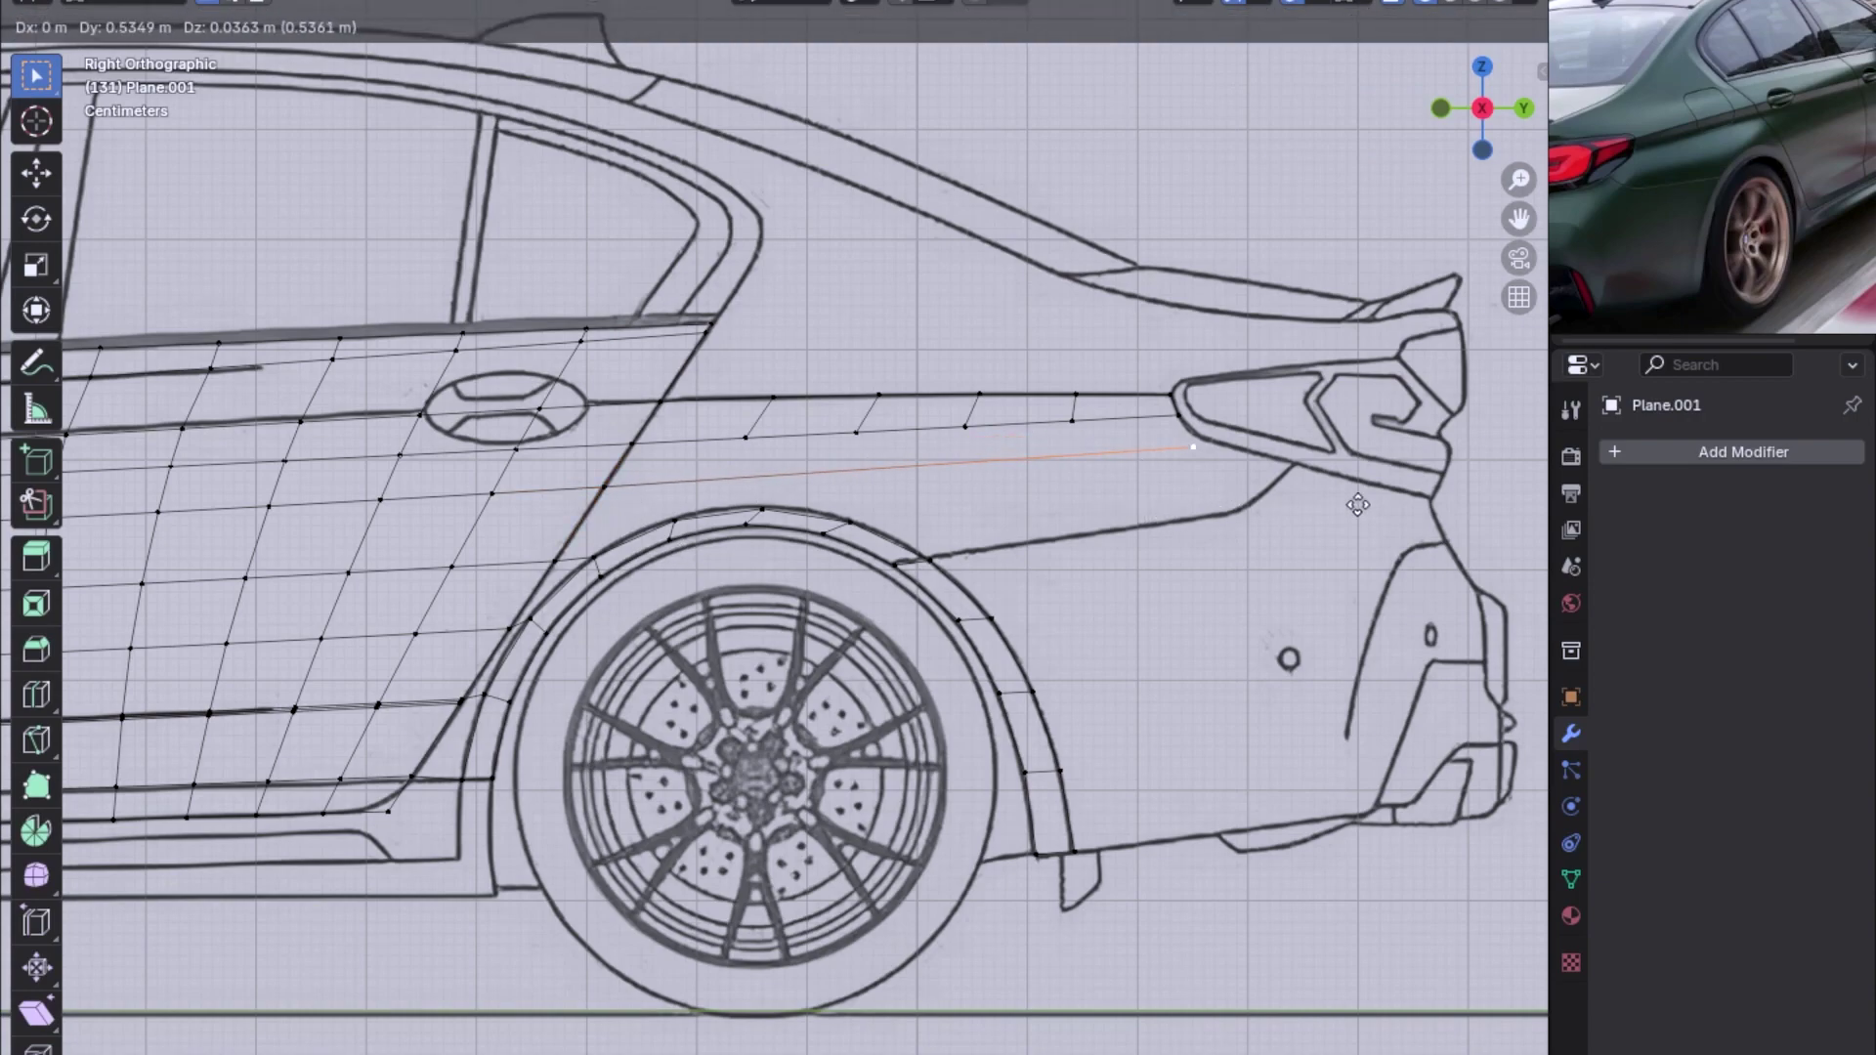
left_click(1358, 459)
key("ctrl+KP_1")
scroll(1048, 561, "up", 1)
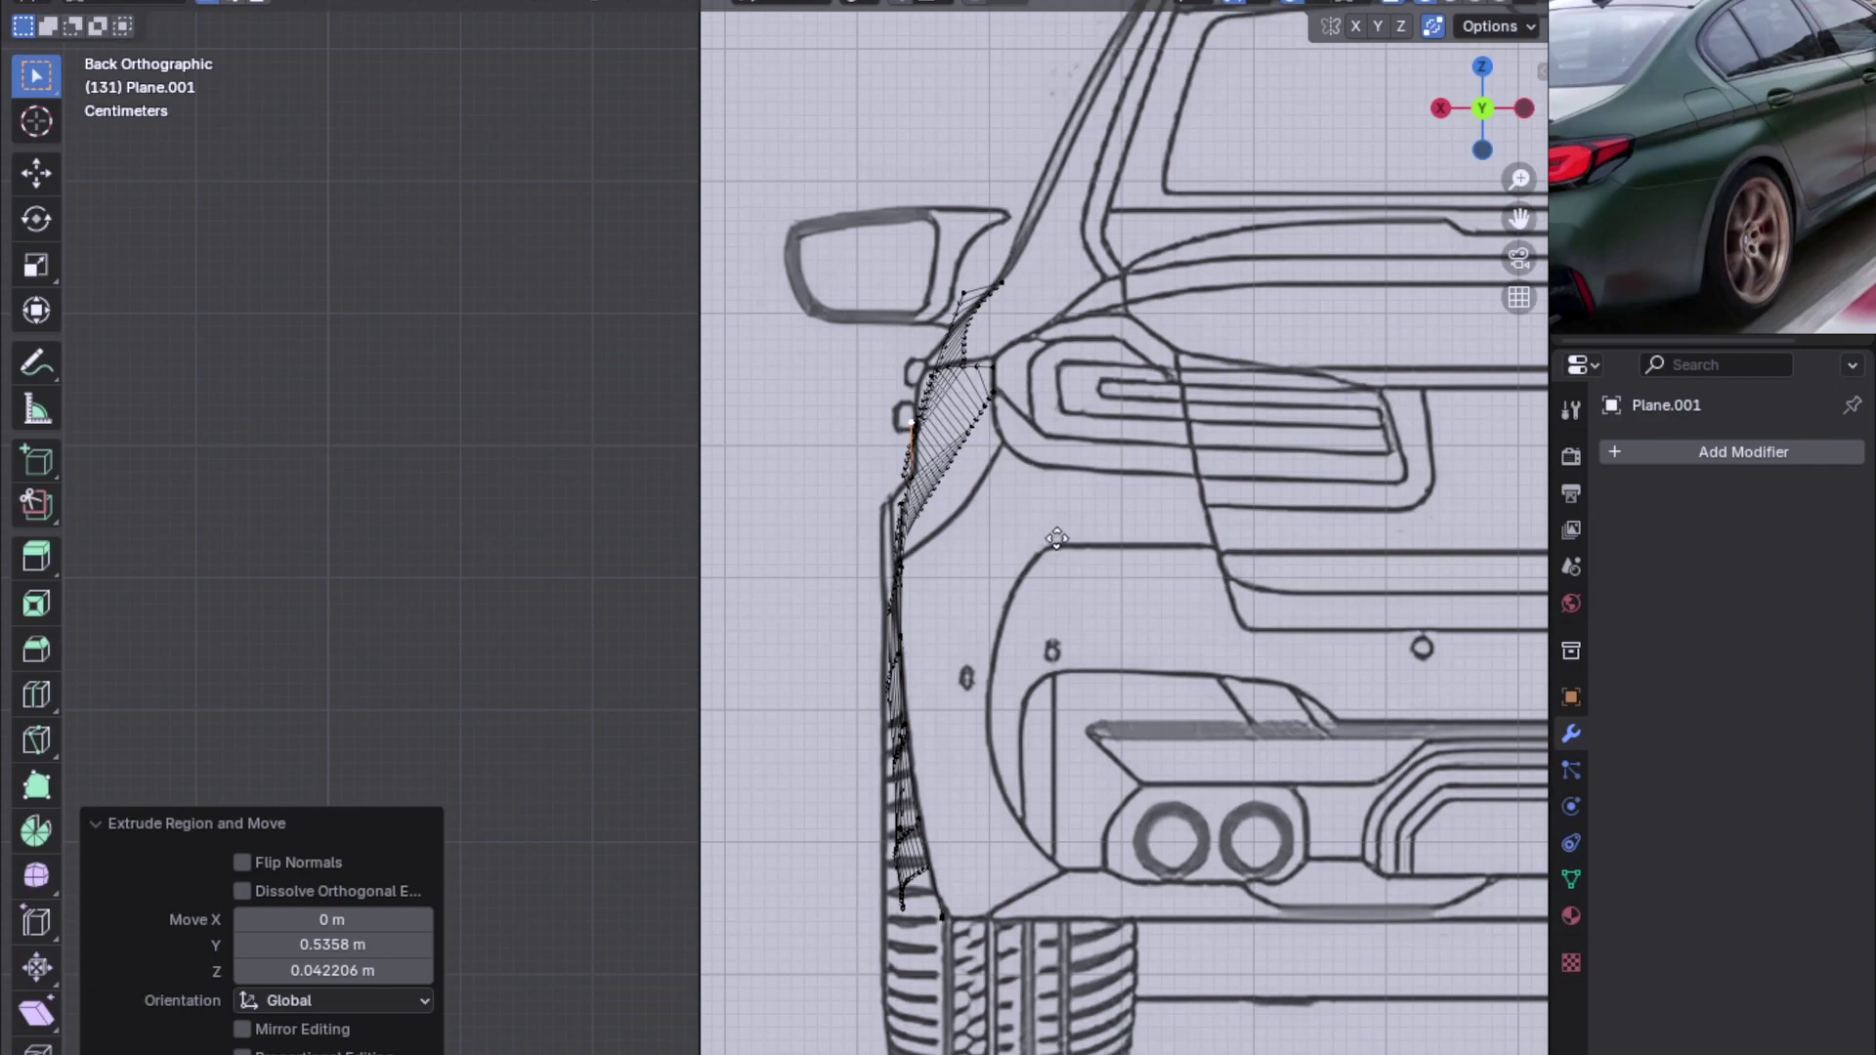
key("g")
key("x")
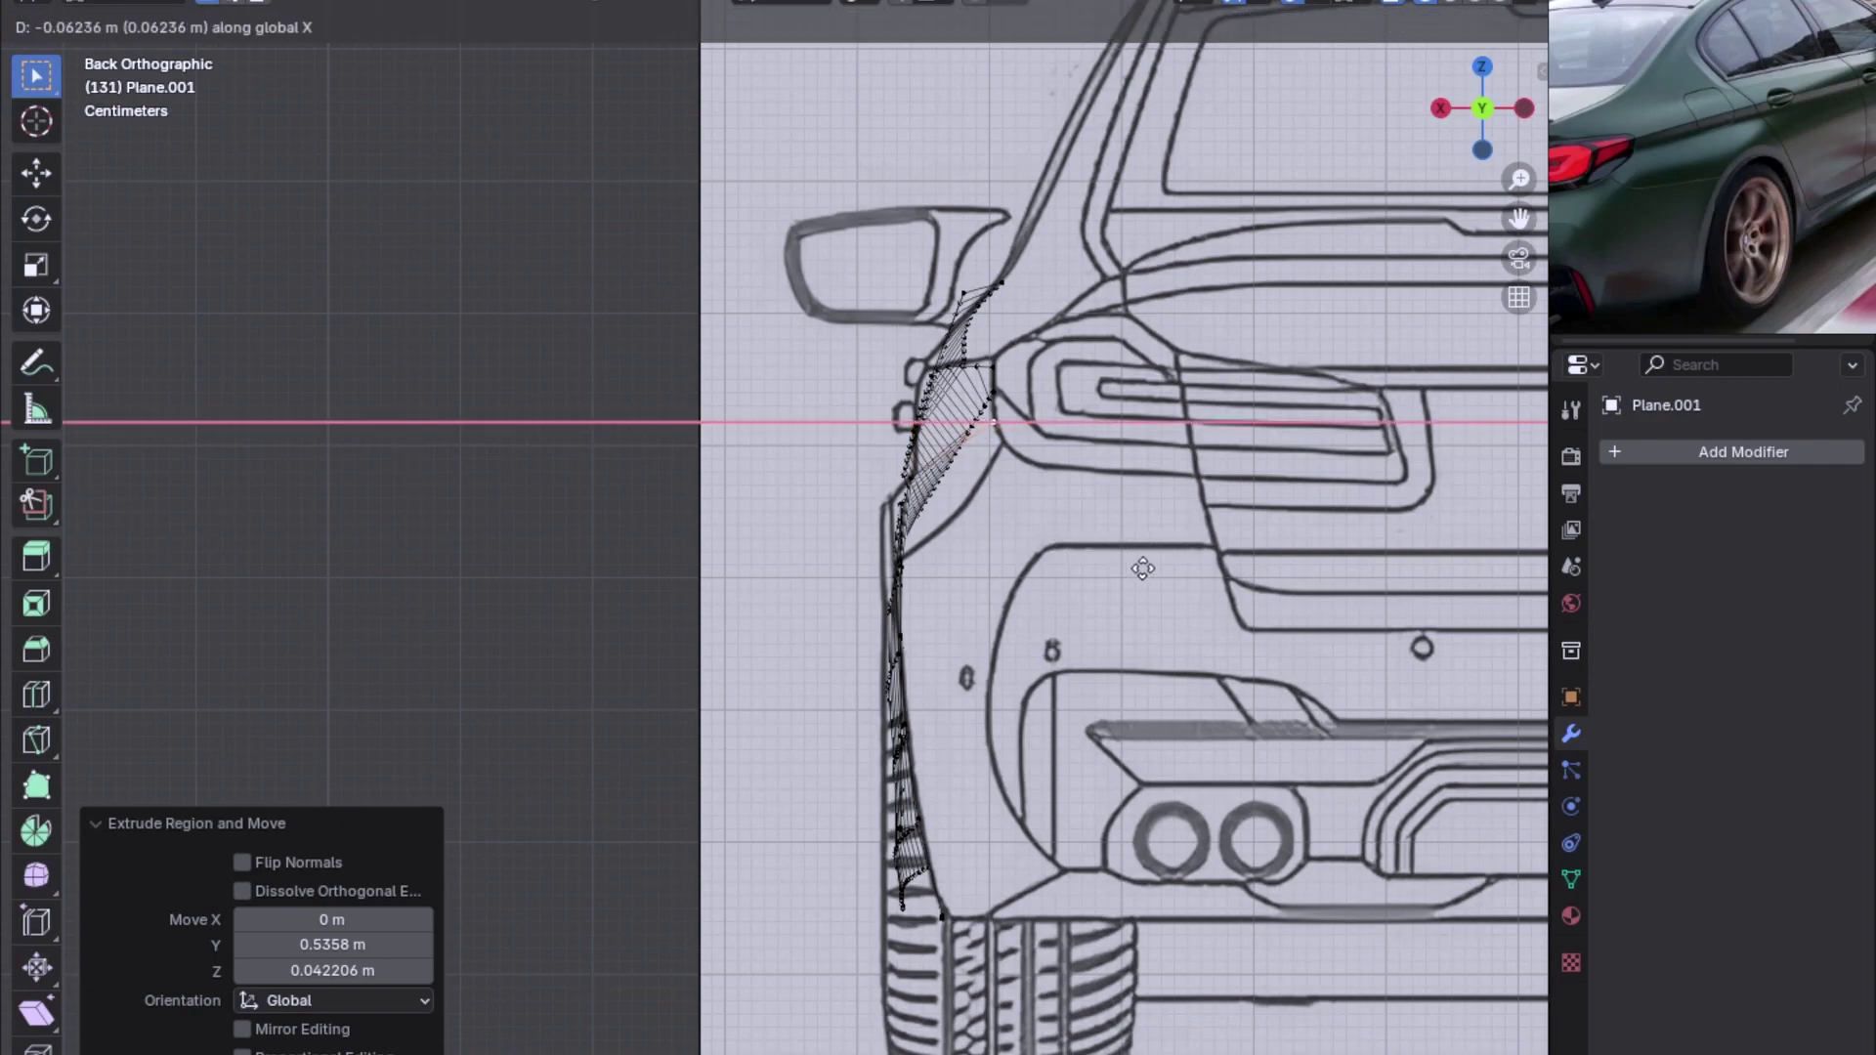
left_click(1142, 568)
key("KP_3")
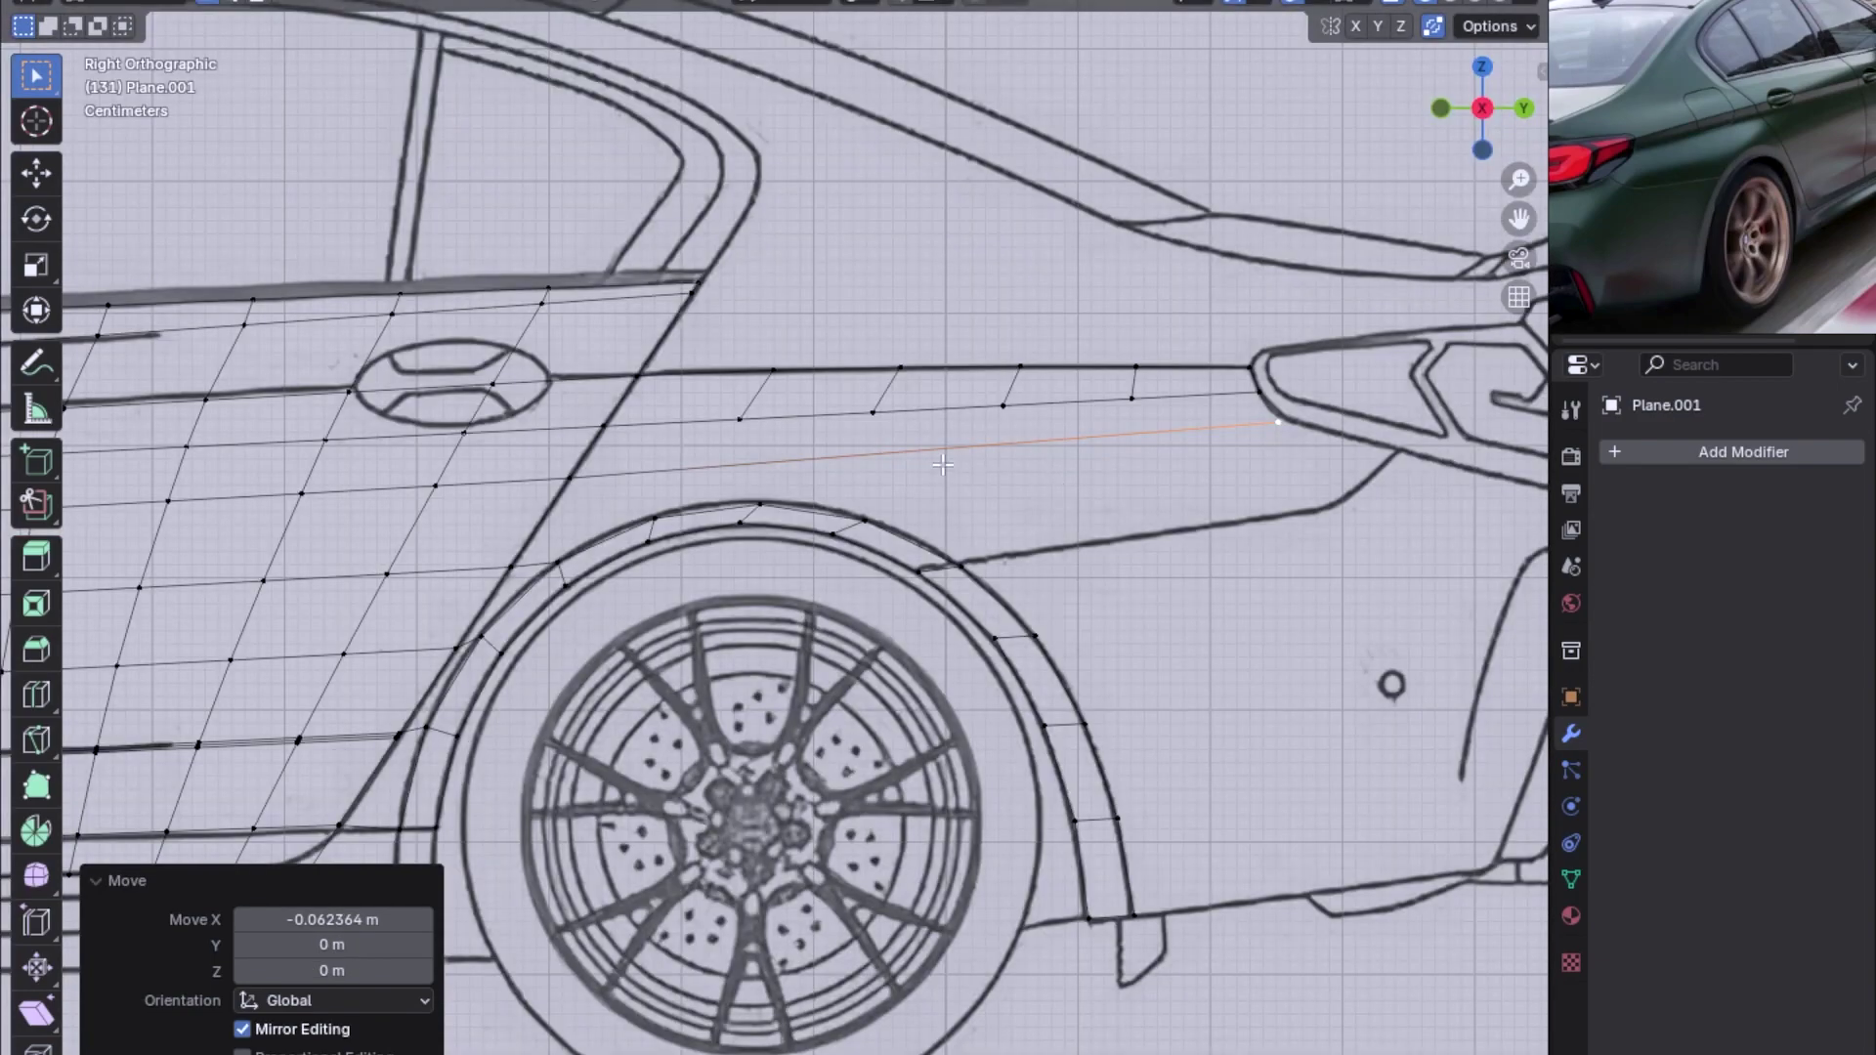
Add four unslid loop cuts along the new shoulder edge
scroll(942, 452, "up", 1)
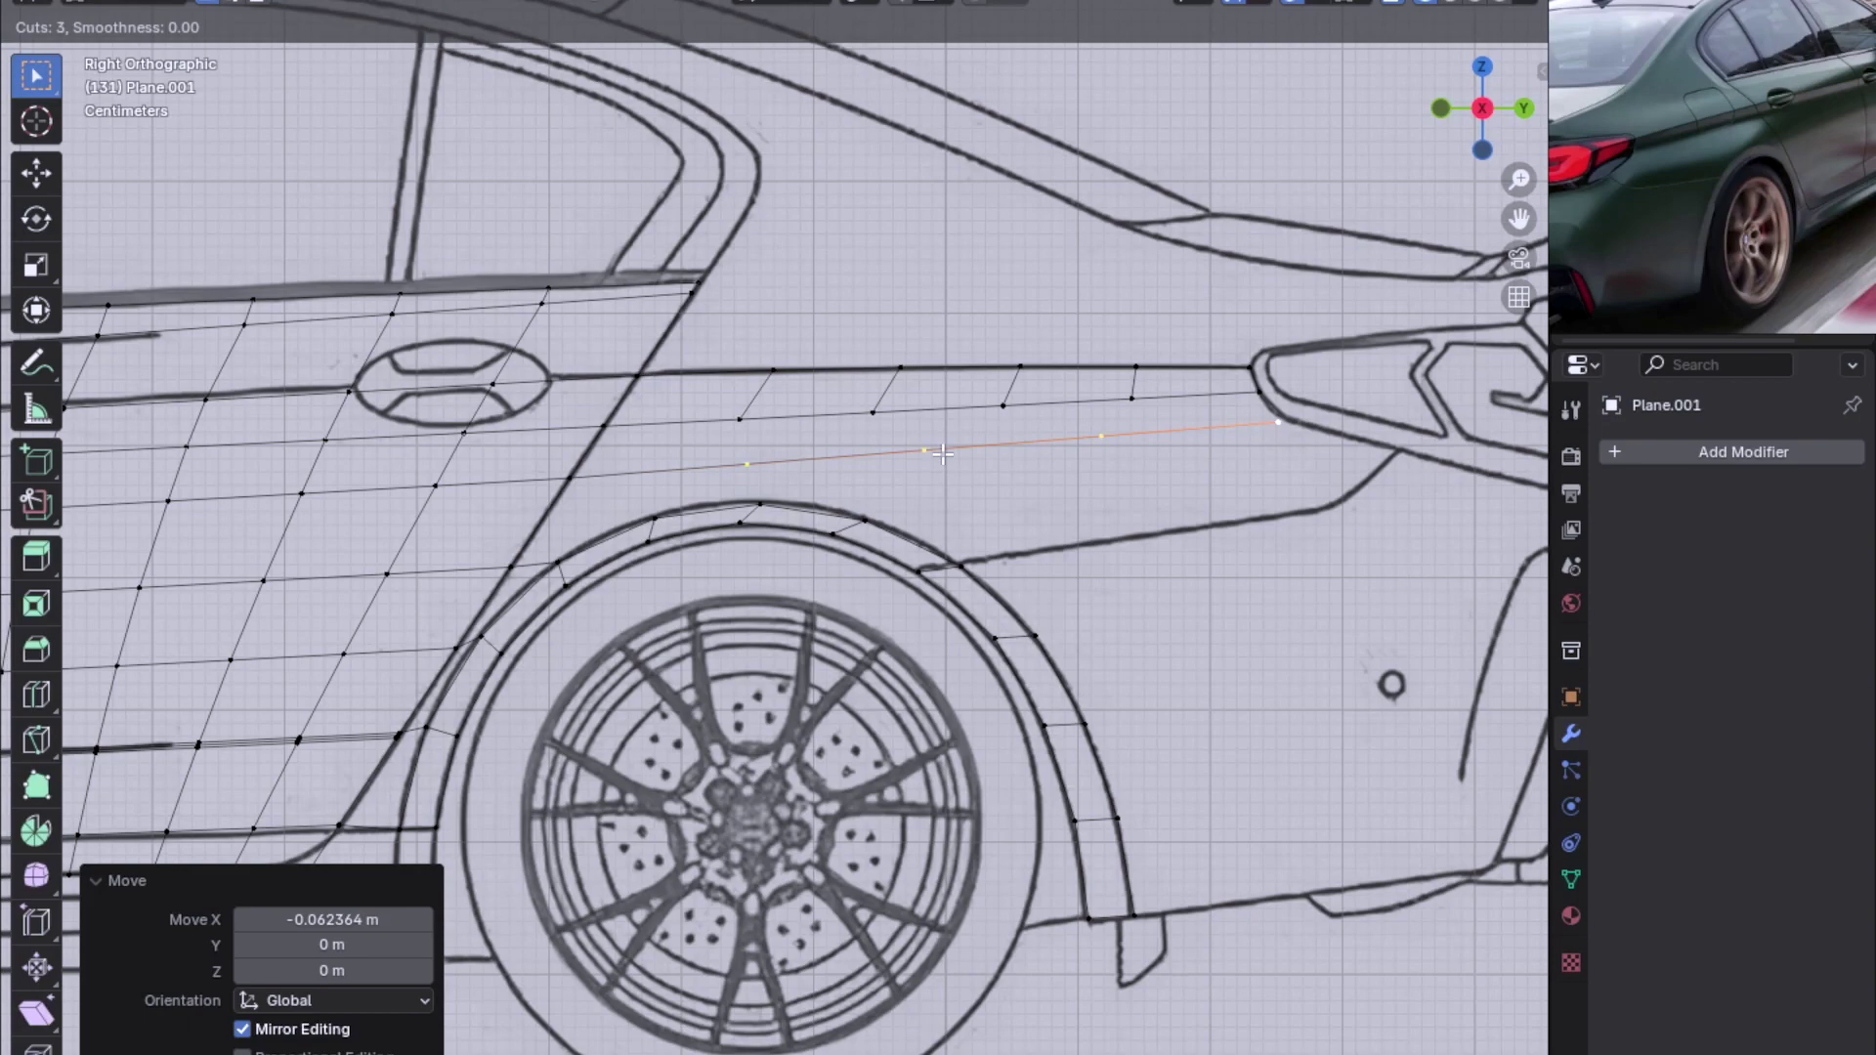
left_click(942, 453)
right_click(941, 452)
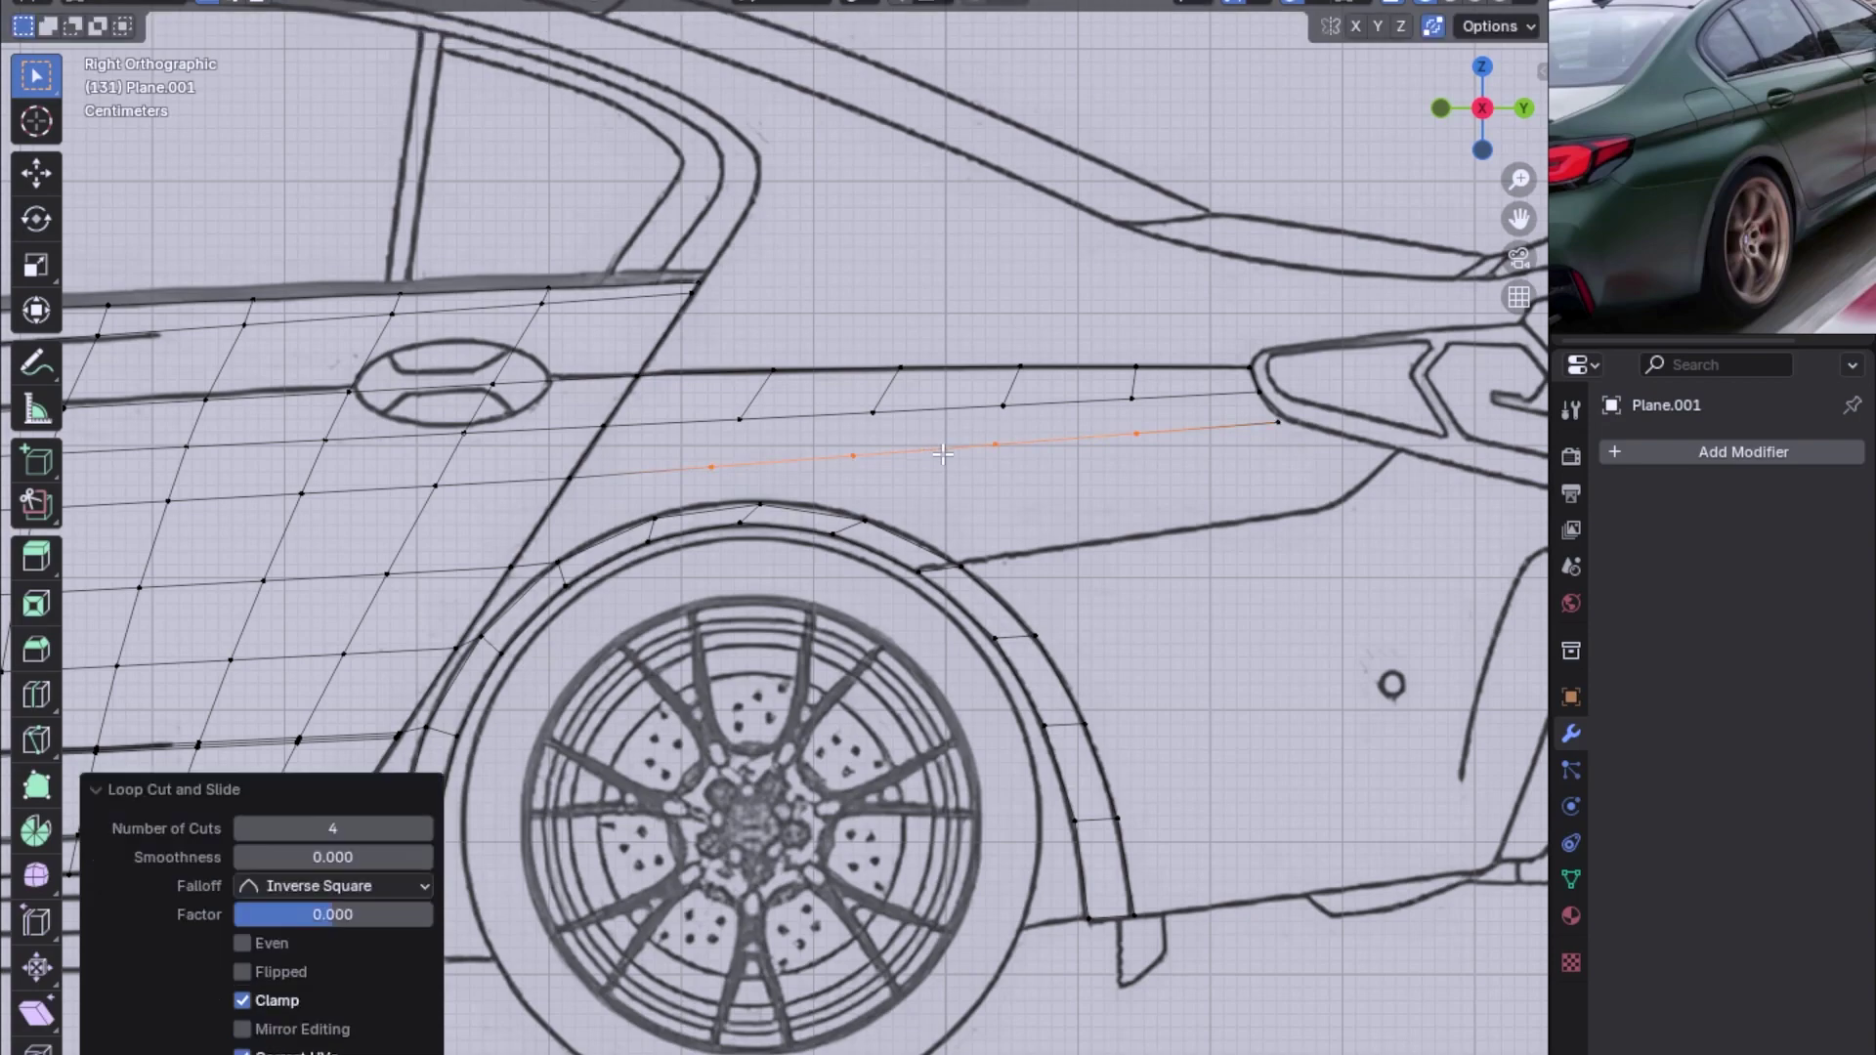
Slide the row's end vertex along its edge snug against the tail light
left_click(598, 454)
left_click(714, 467)
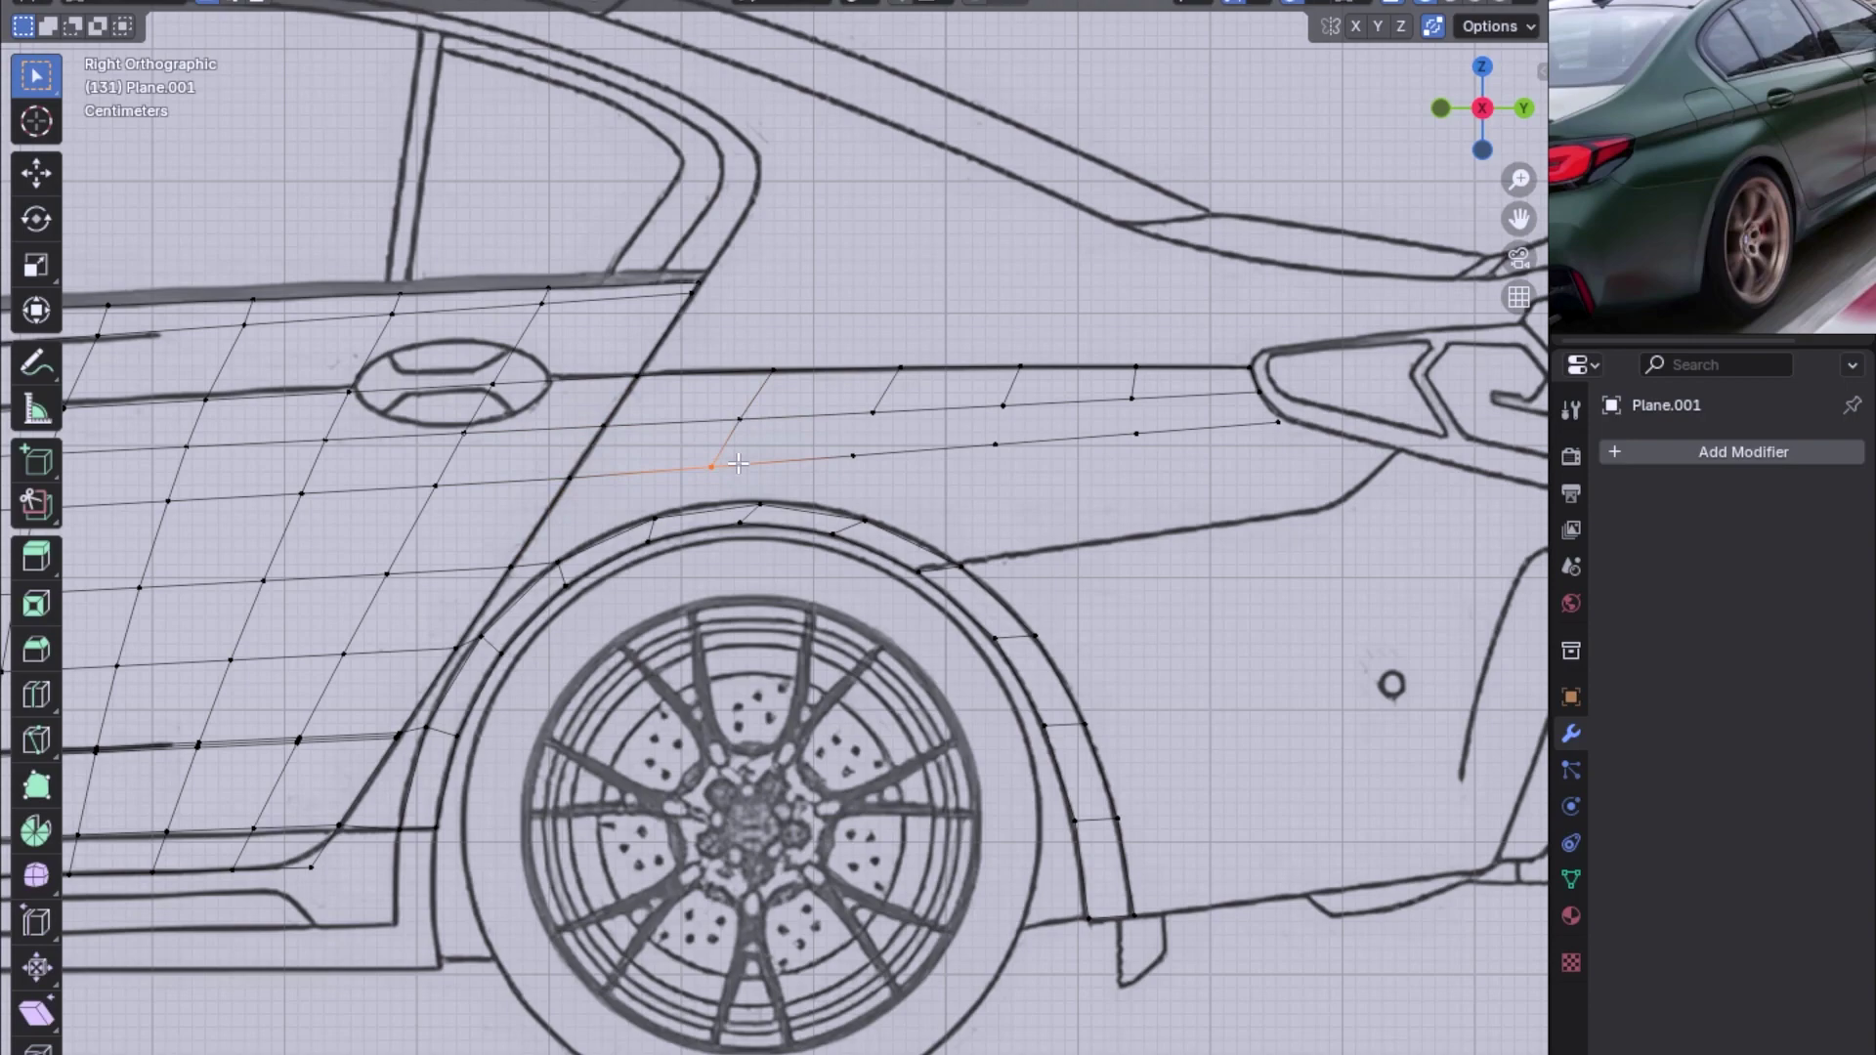
left_click(1331, 433)
scroll(1330, 432, "up", 2)
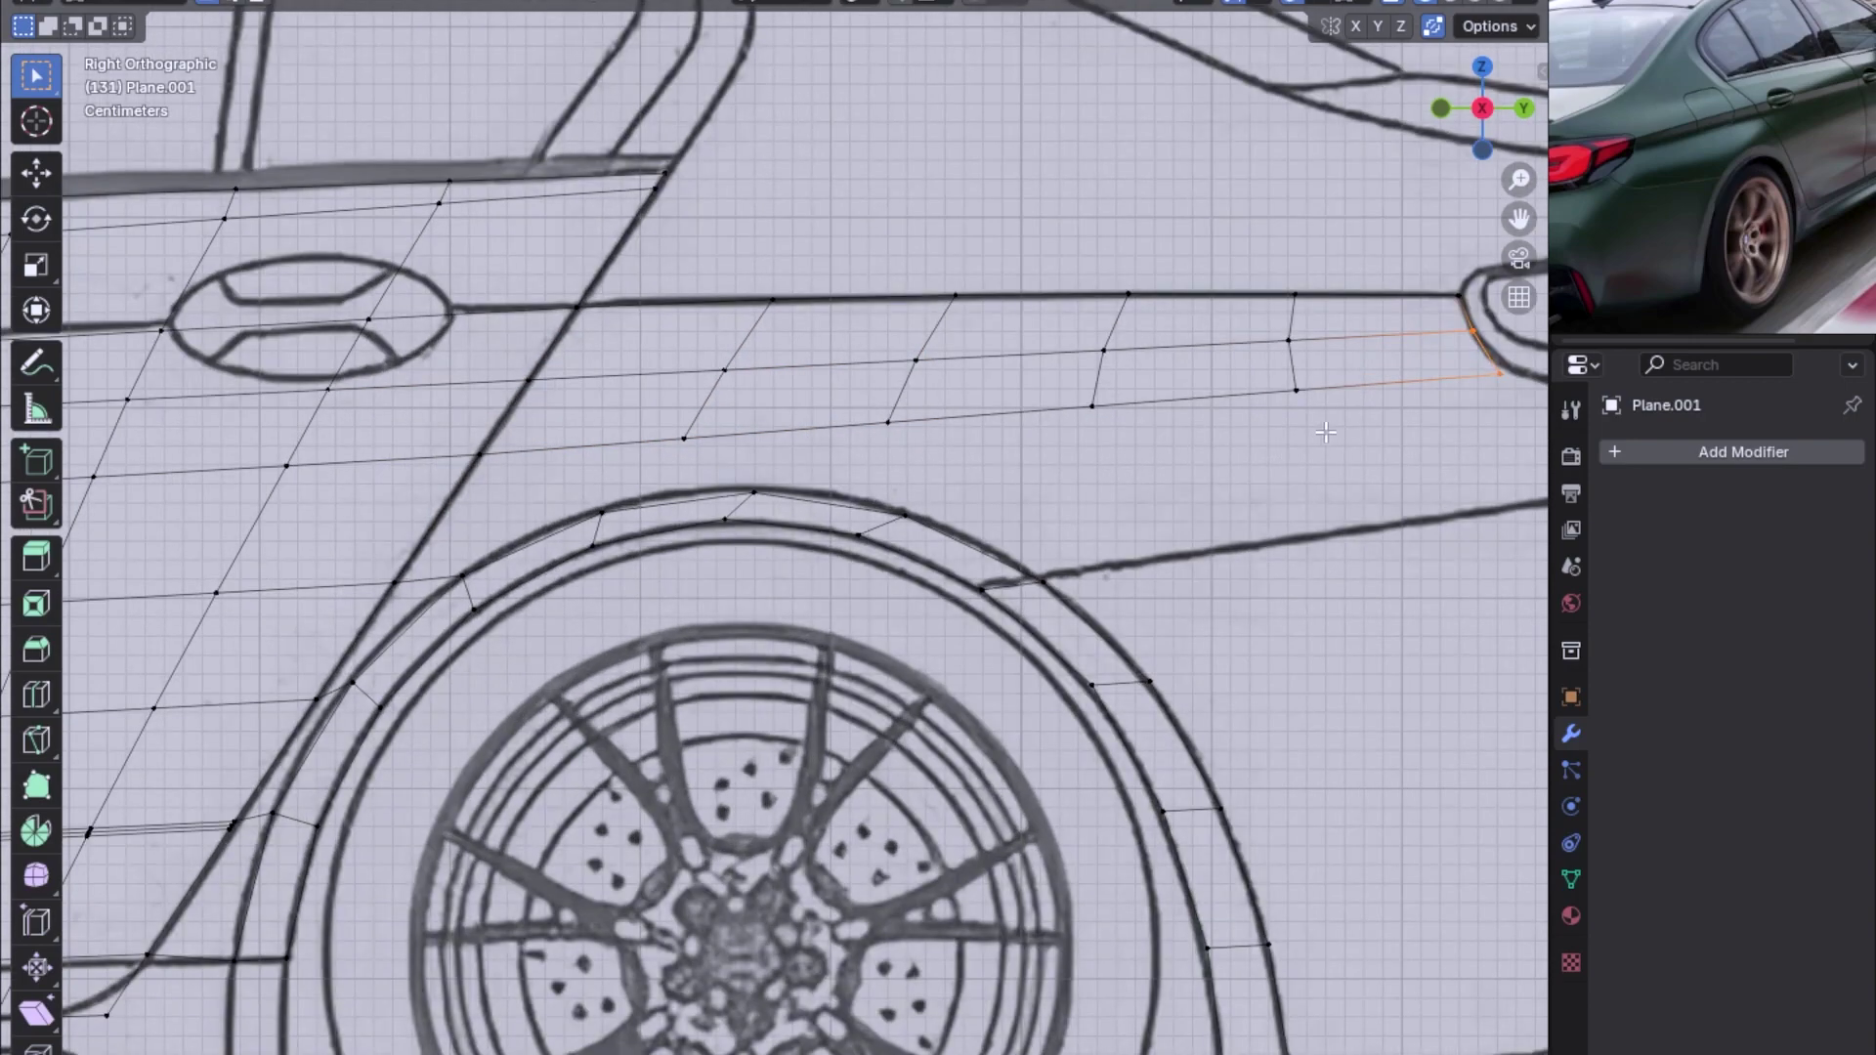
middle_click_drag(1330, 432, 889, 550, "shift")
key("shift+v")
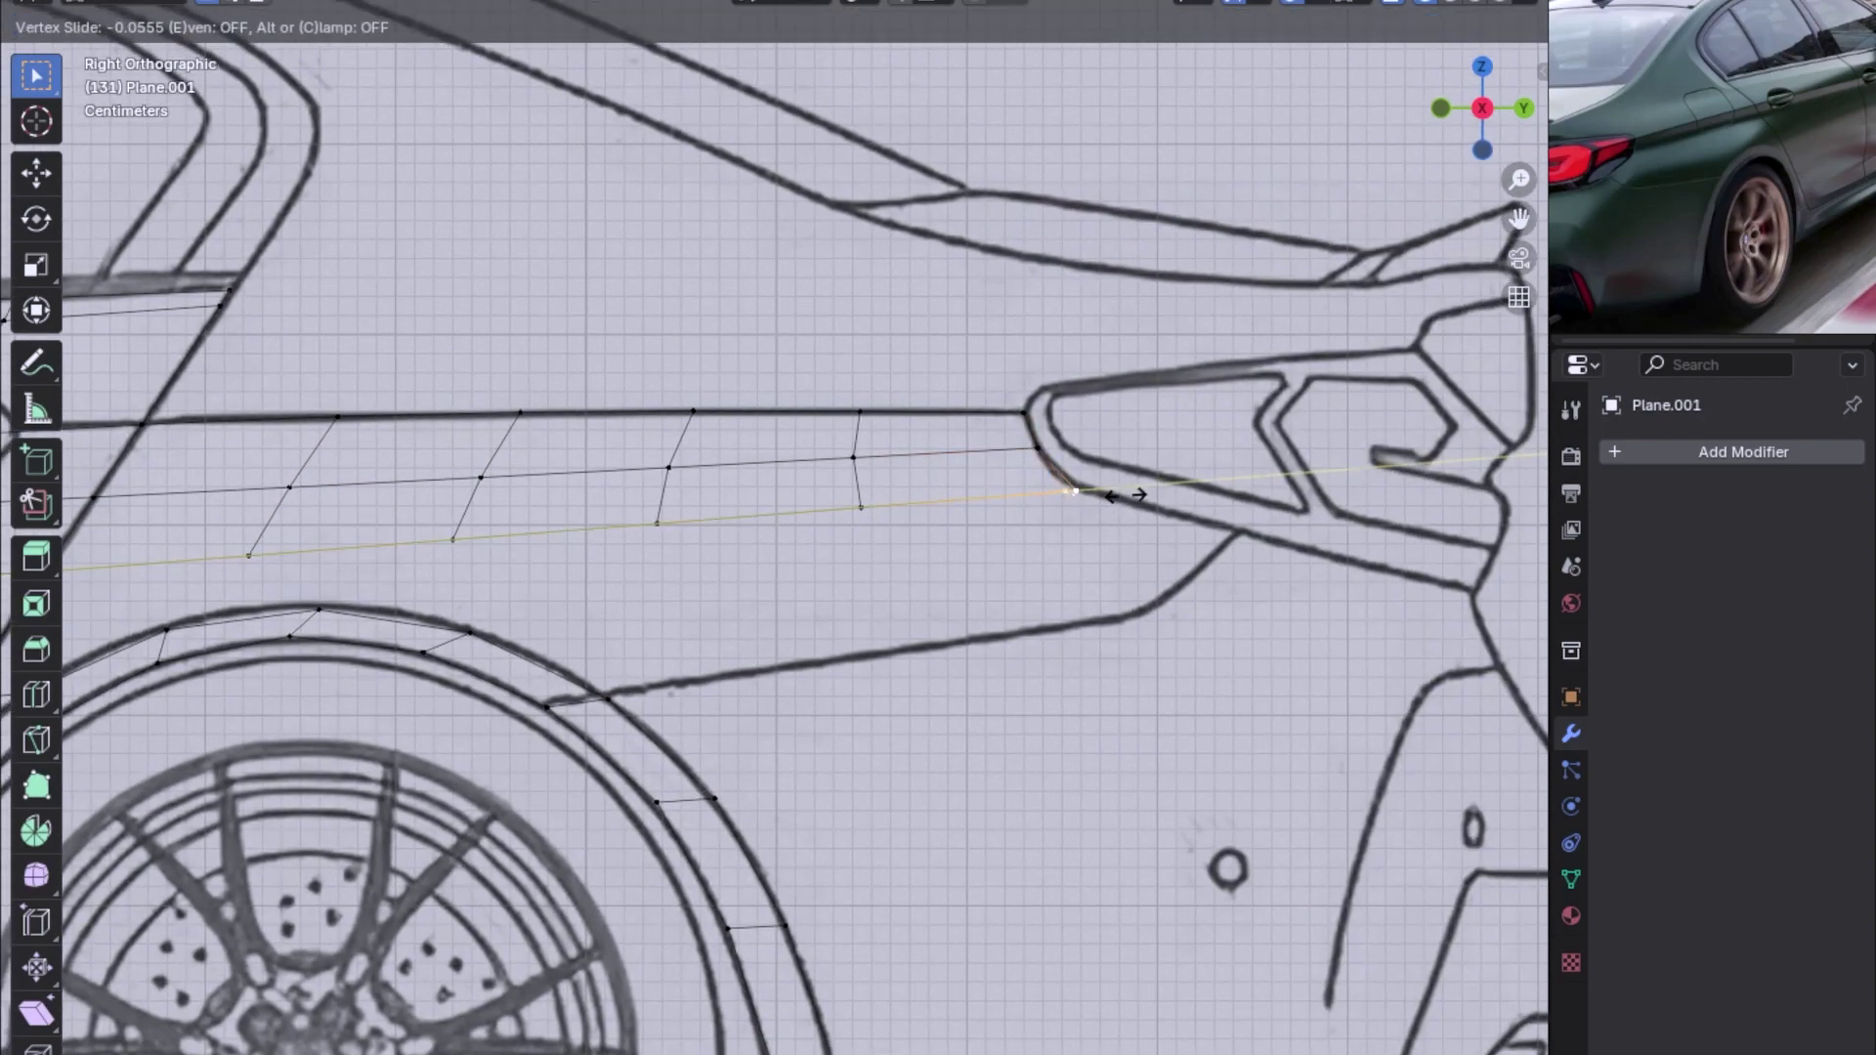
left_click(1126, 495)
Select the vertices at the row's front end and inspect the strip in perspective
scroll(1125, 496, "down", 2)
scroll(830, 495, "down", 1)
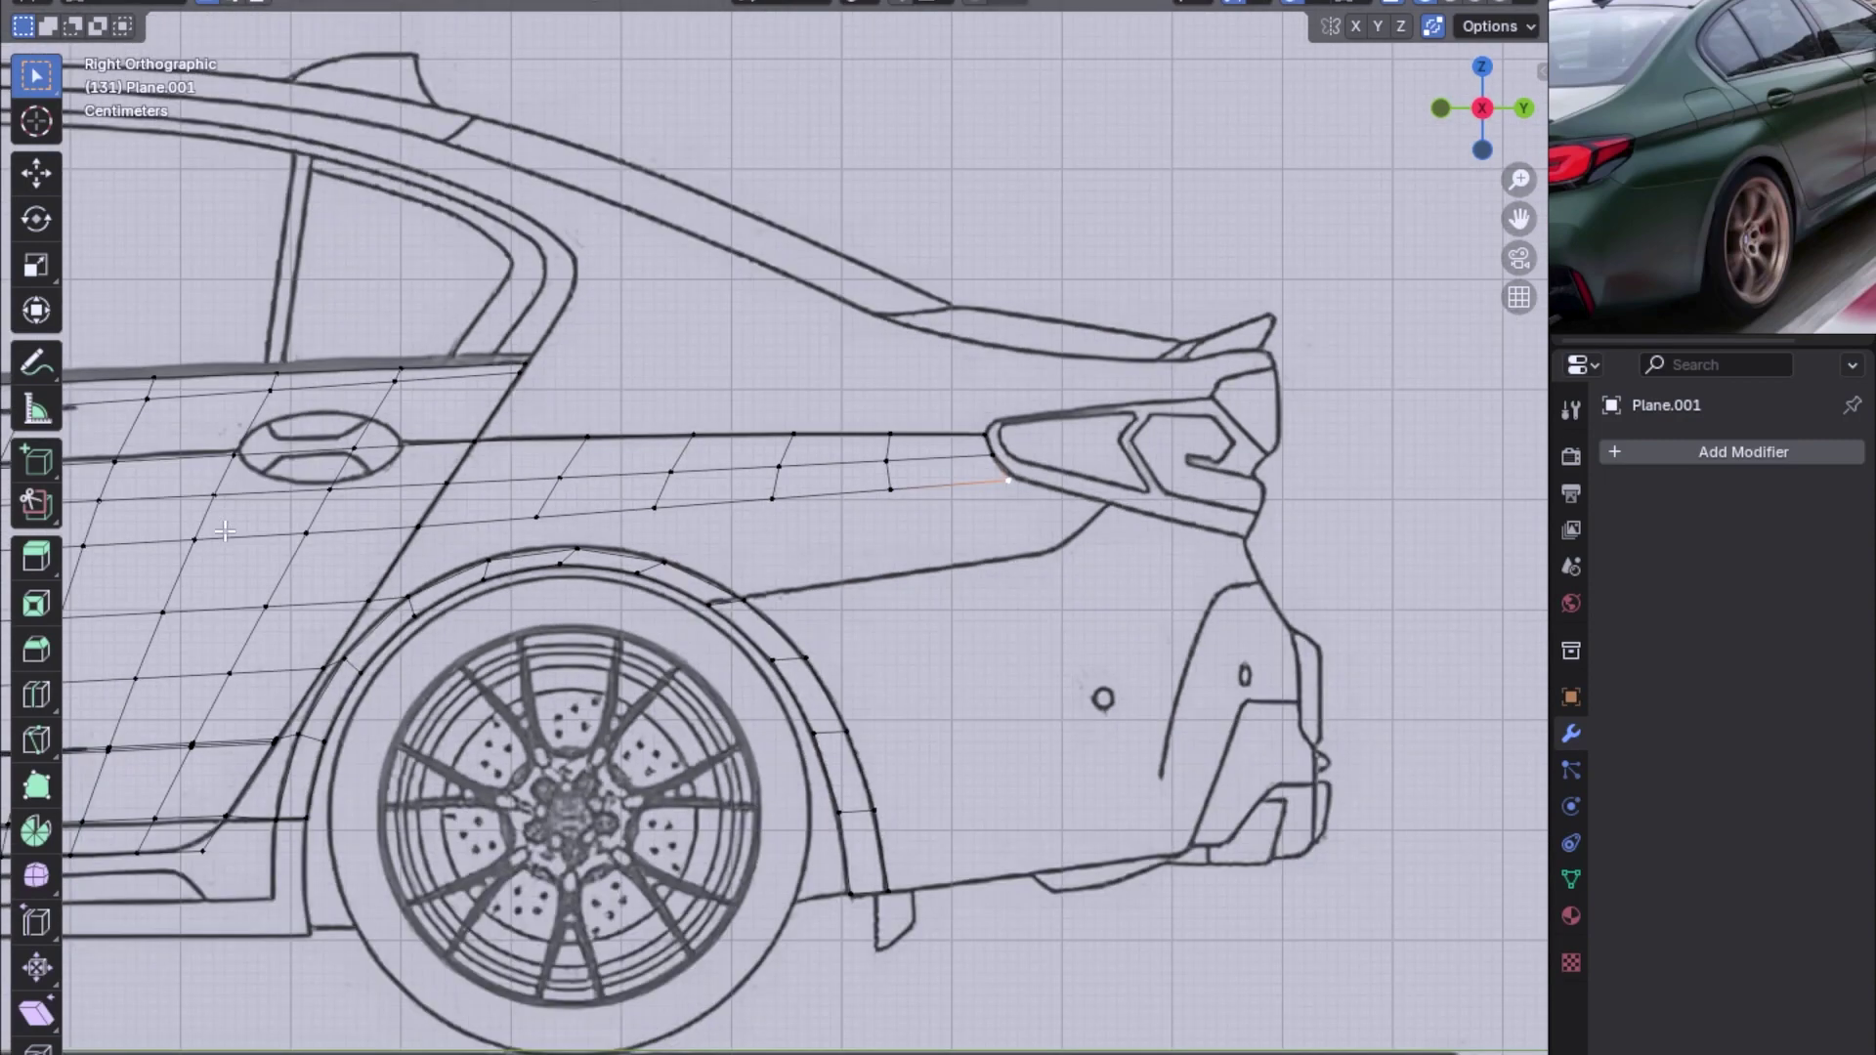
left_click(232, 542)
scroll(232, 542, "up", 1)
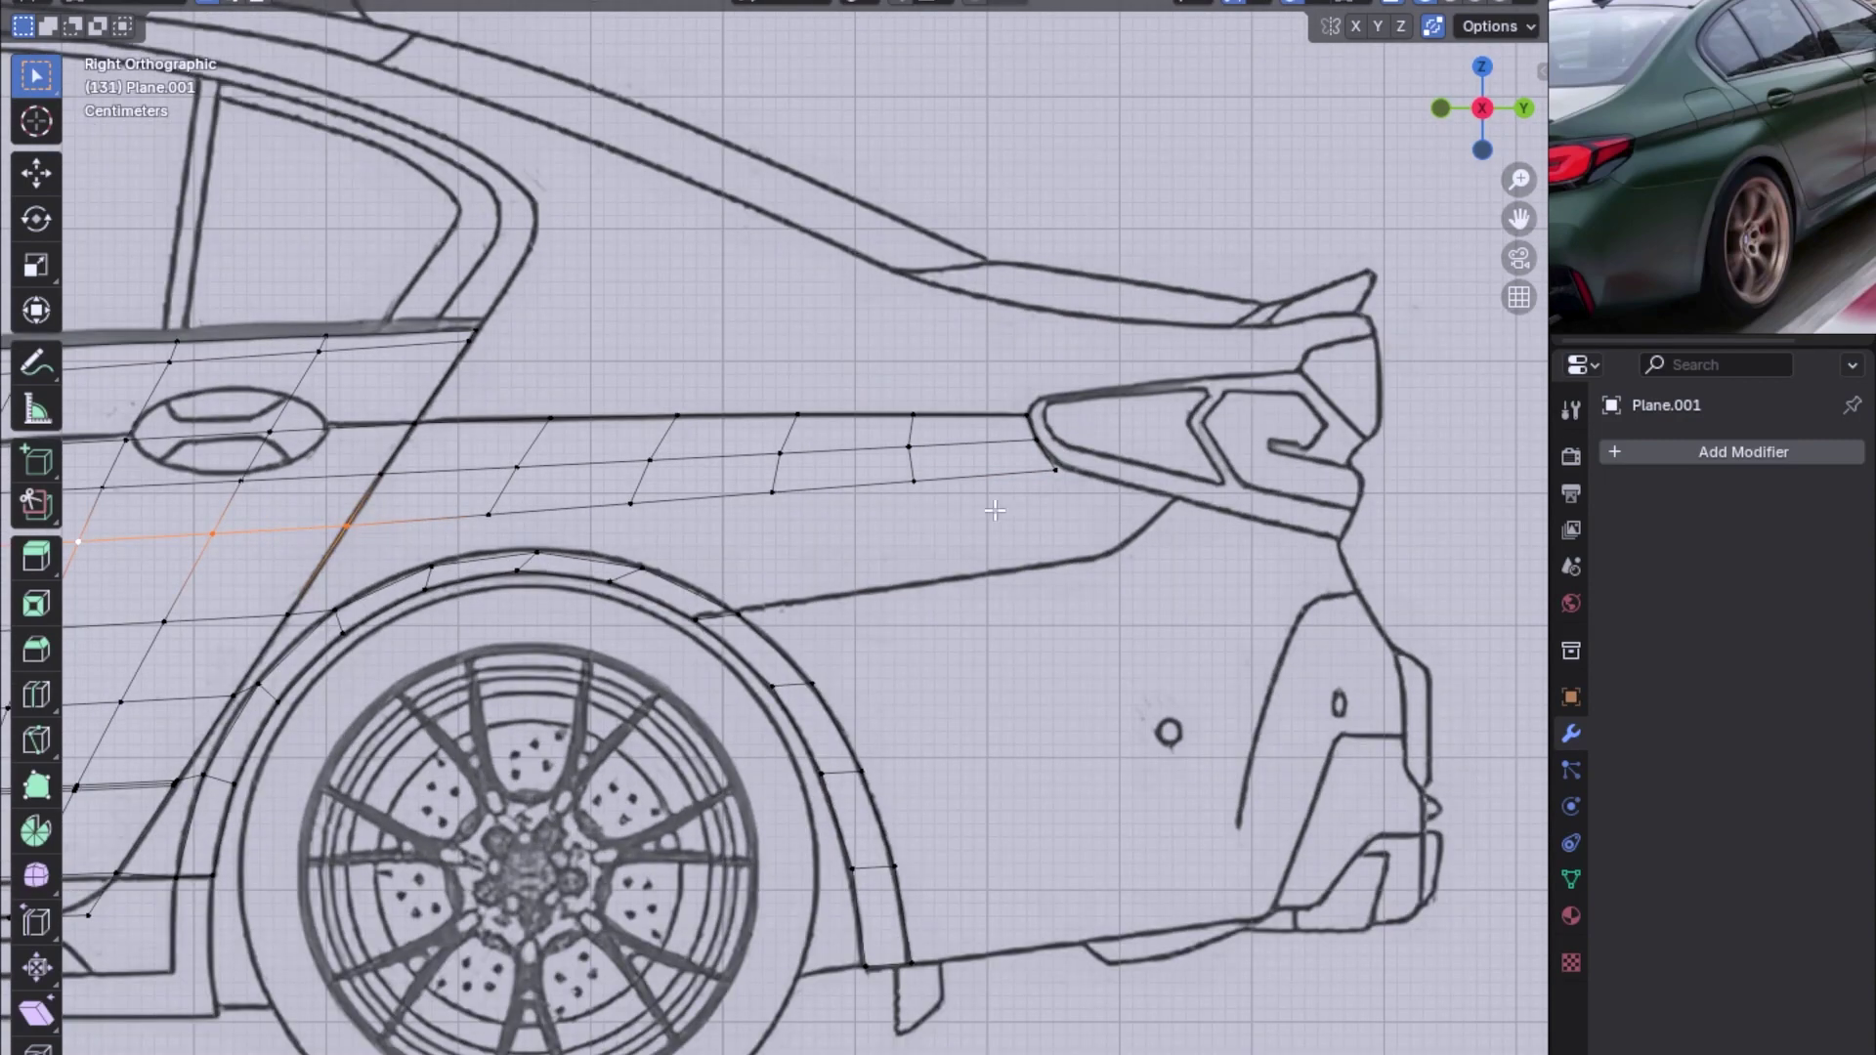
mouse_move(1057, 478)
middle_mouse_down()
mouse_move(1022, 515)
mouse_move(1244, 515)
mouse_move(1212, 516)
middle_mouse_up()
Apply LoopTools Curve to the selected vertex row and view it from above
right_click(674, 440)
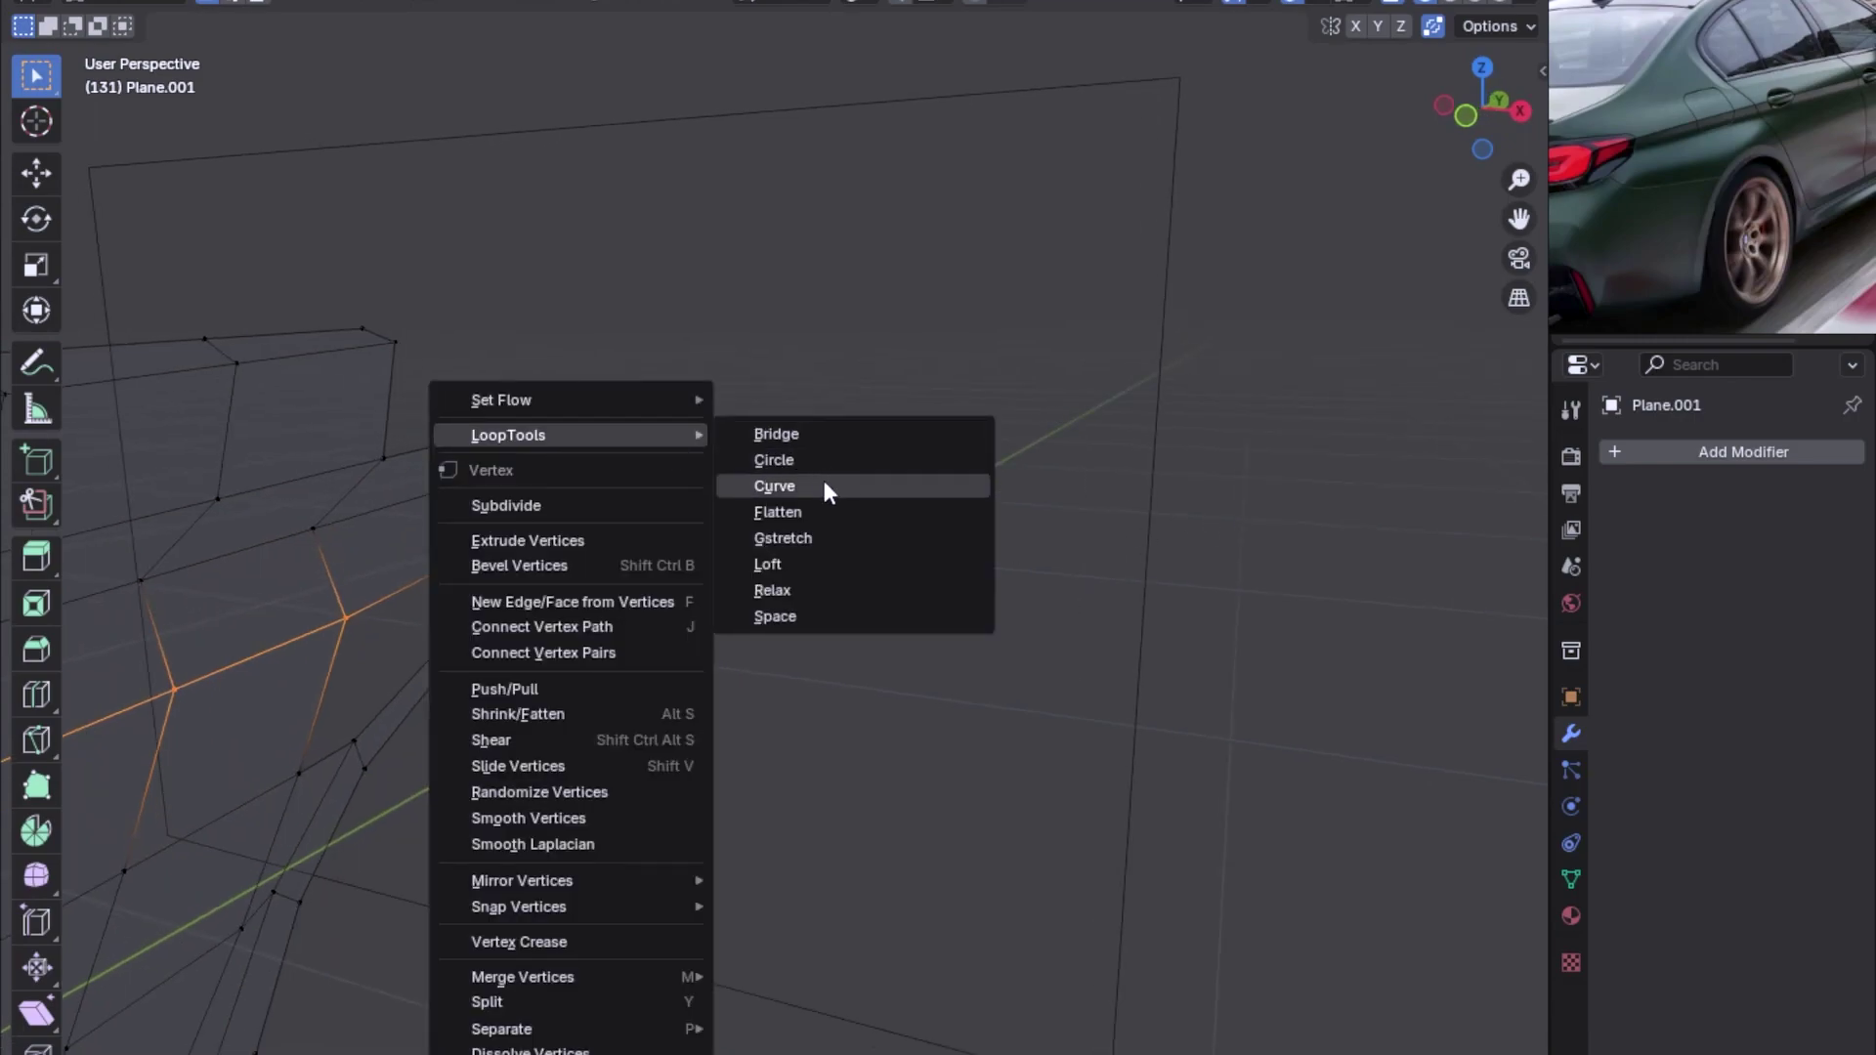
left_click(824, 486)
middle_click_drag(830, 483, 789, 500, "alt")
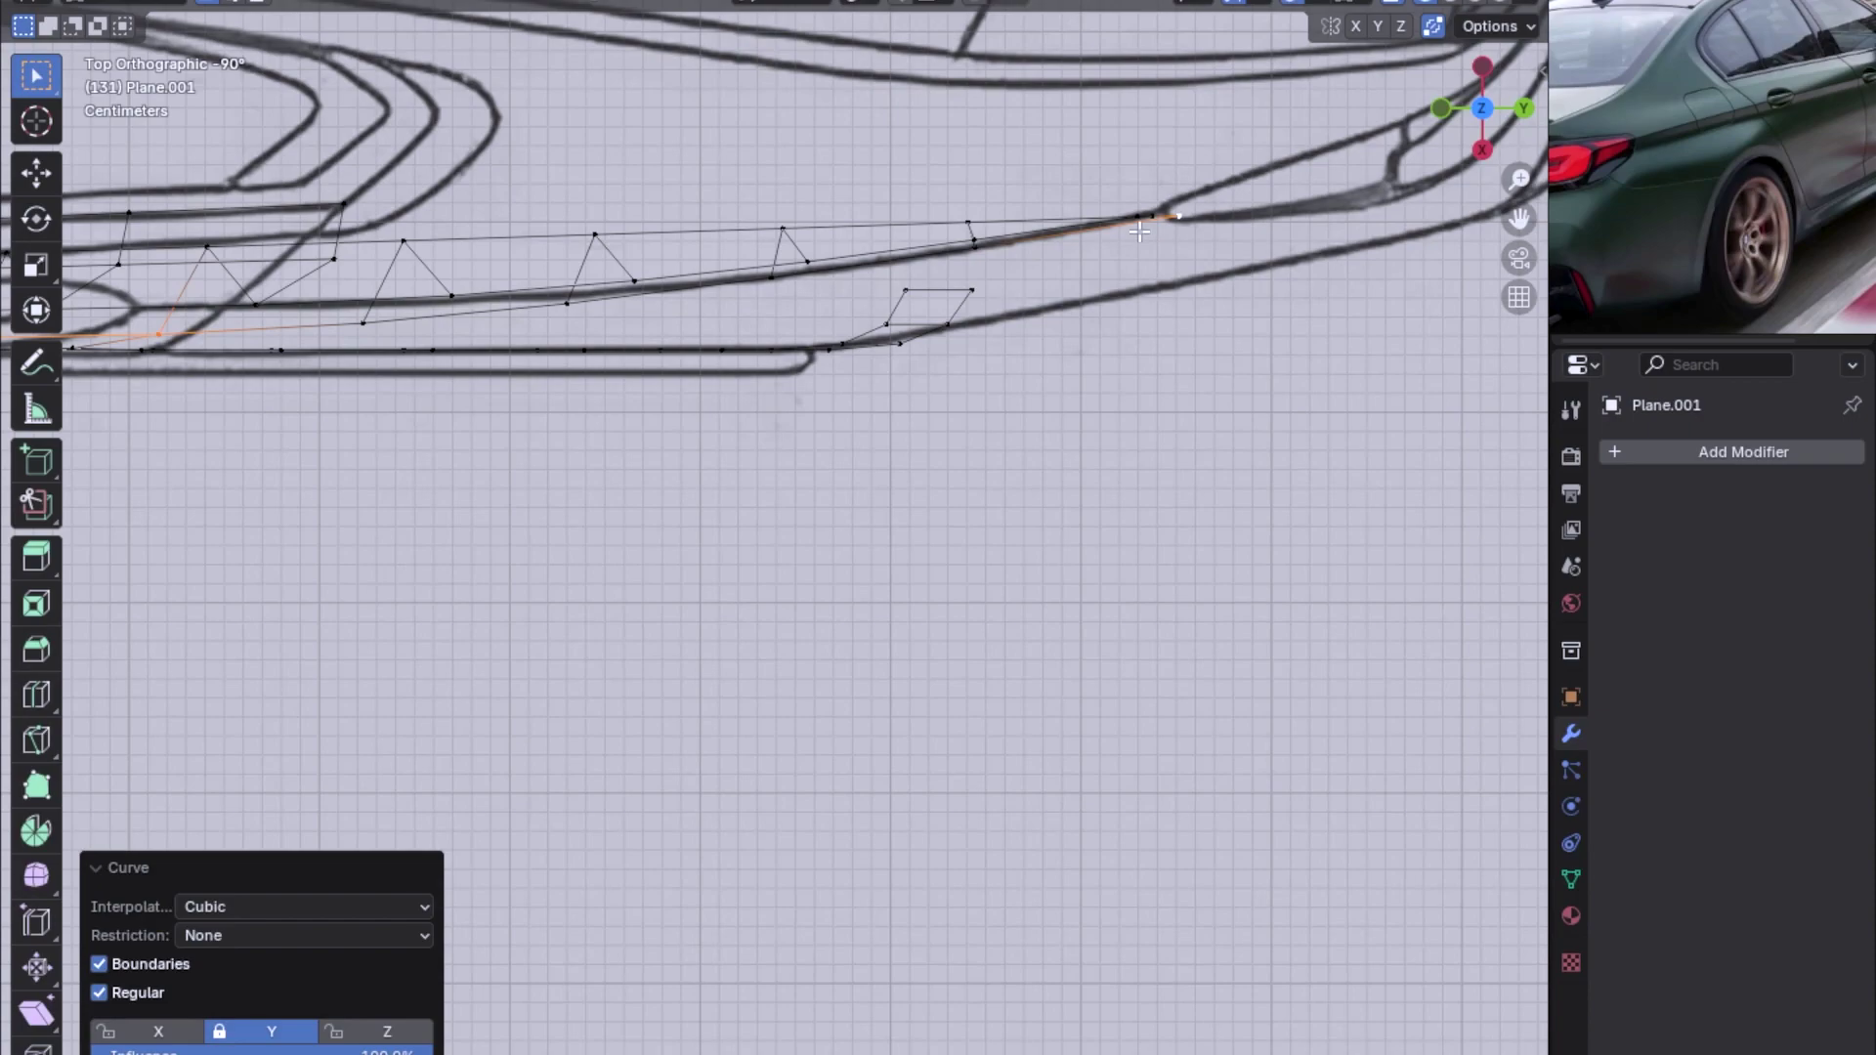
scroll(1139, 231, "down", 3)
scroll(1065, 448, "down", 2)
mouse_move(1051, 442)
middle_mouse_down()
mouse_move(910, 442)
mouse_move(1331, 414)
mouse_move(841, 560)
middle_mouse_up()
Inspect the curved strip in solid shading, then return to wireframe side view
key("alt+z")
scroll(879, 576, "up", 2)
mouse_move(963, 610)
middle_mouse_down()
mouse_move(1222, 590)
mouse_move(1211, 641)
mouse_move(753, 658)
mouse_move(1000, 632)
mouse_move(712, 658)
mouse_move(933, 628)
middle_mouse_up()
key("KP_3")
key("z")
left_click(683, 641)
scroll(855, 596, "up", 2)
scroll(855, 596, "up", 3)
scroll(855, 596, "down", 3)
mouse_move(855, 596)
middle_mouse_down()
mouse_move(637, 469)
mouse_move(791, 540)
middle_mouse_up()
key("KP_3")
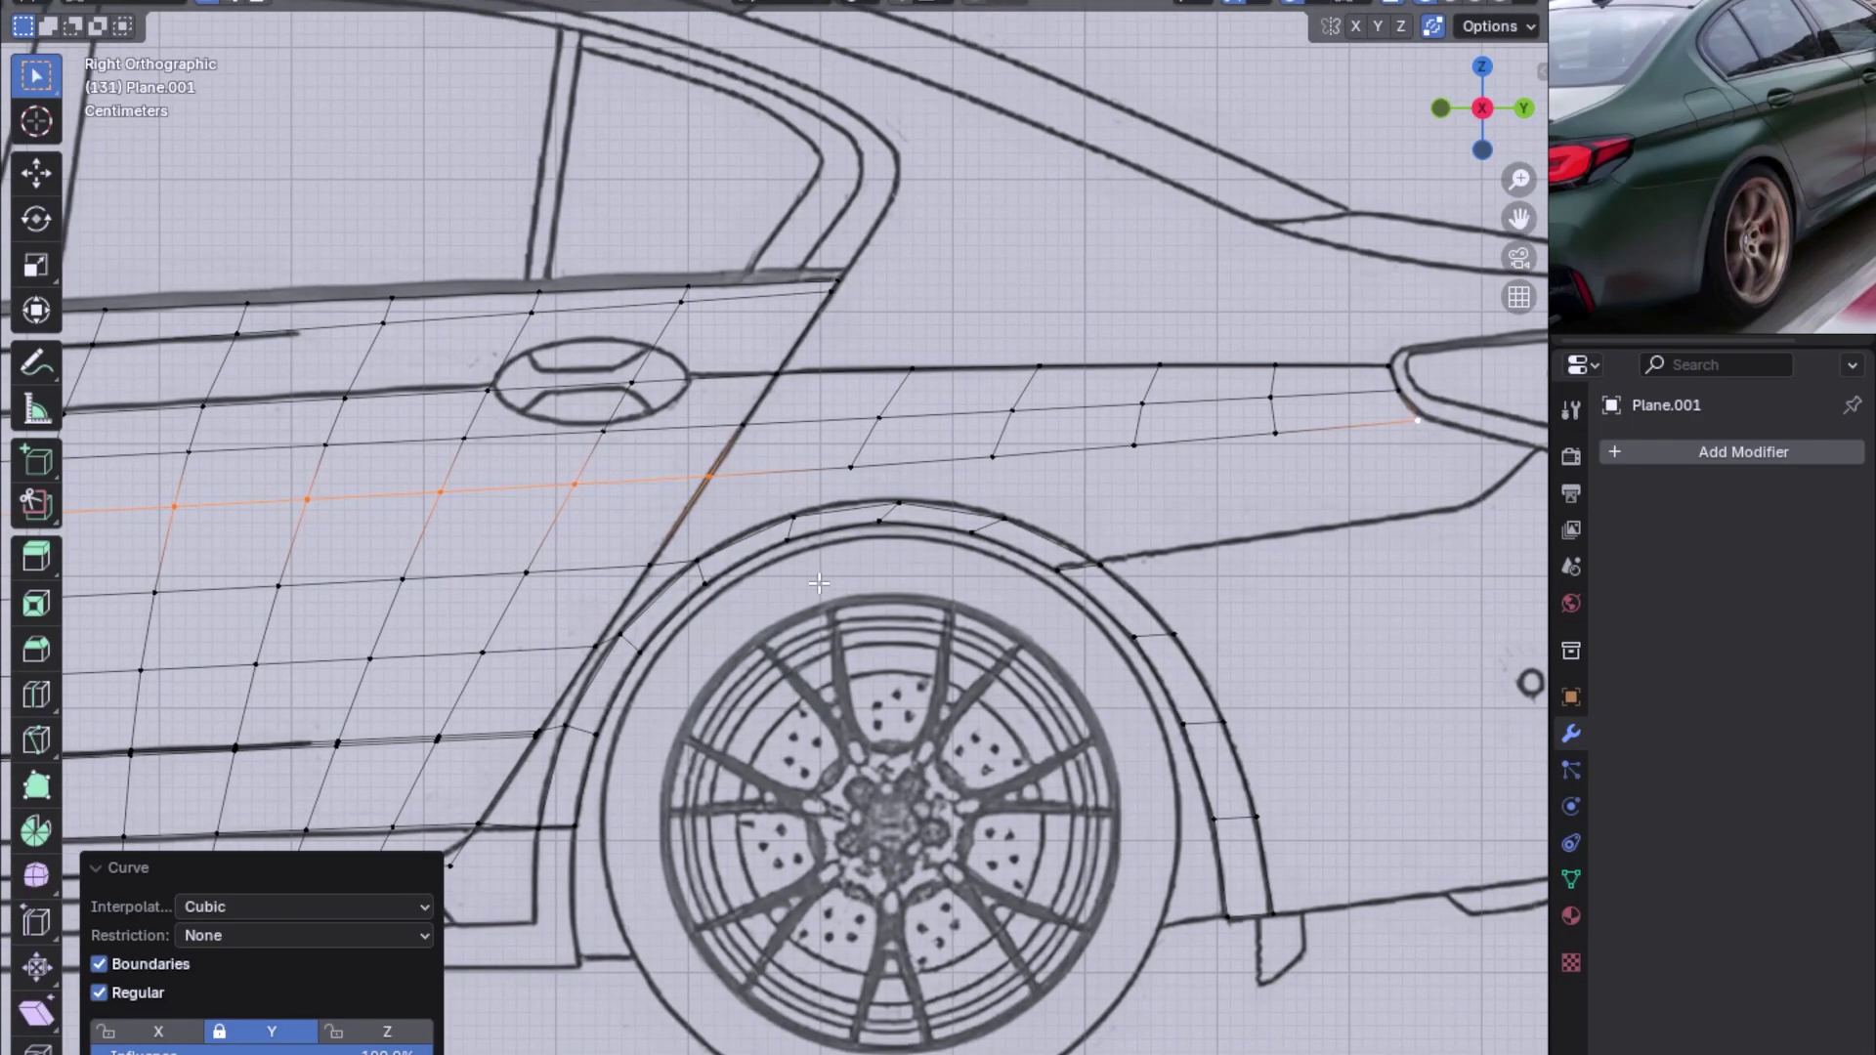
Select the corner vertices above and behind the rear wheel arch
left_click(1114, 446)
left_click(1080, 564, "shift")
left_click(984, 519, "shift")
left_click(973, 457, "shift")
left_click(879, 504)
left_click(831, 469, "shift")
Undo the last change and view the panel in solid shading
key("ctrl+z")
key("alt+z")
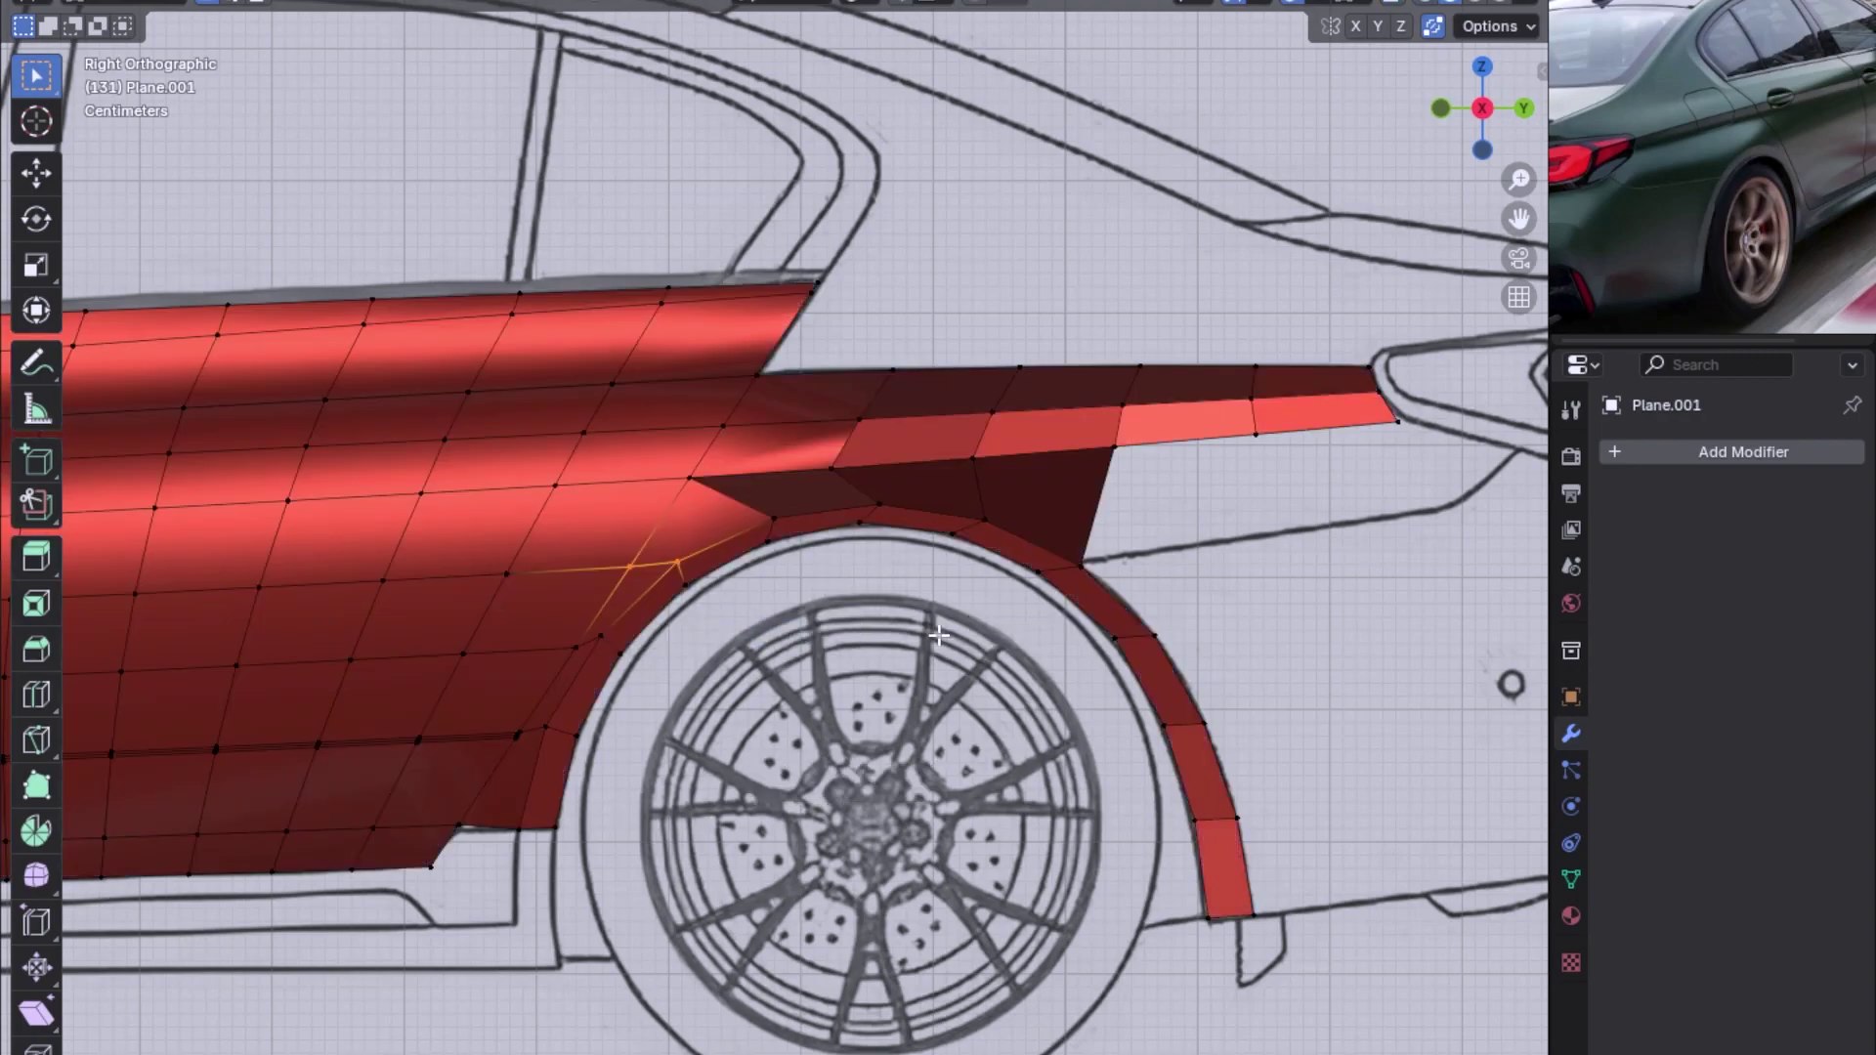
scroll(841, 627, "down", 2)
mouse_move(841, 626)
middle_mouse_down()
mouse_move(1077, 617)
mouse_move(670, 657)
mouse_move(929, 556)
mouse_move(1001, 615)
mouse_move(802, 625)
mouse_move(963, 595)
mouse_move(857, 616)
middle_mouse_up()
key("Tab")
key("Tab")
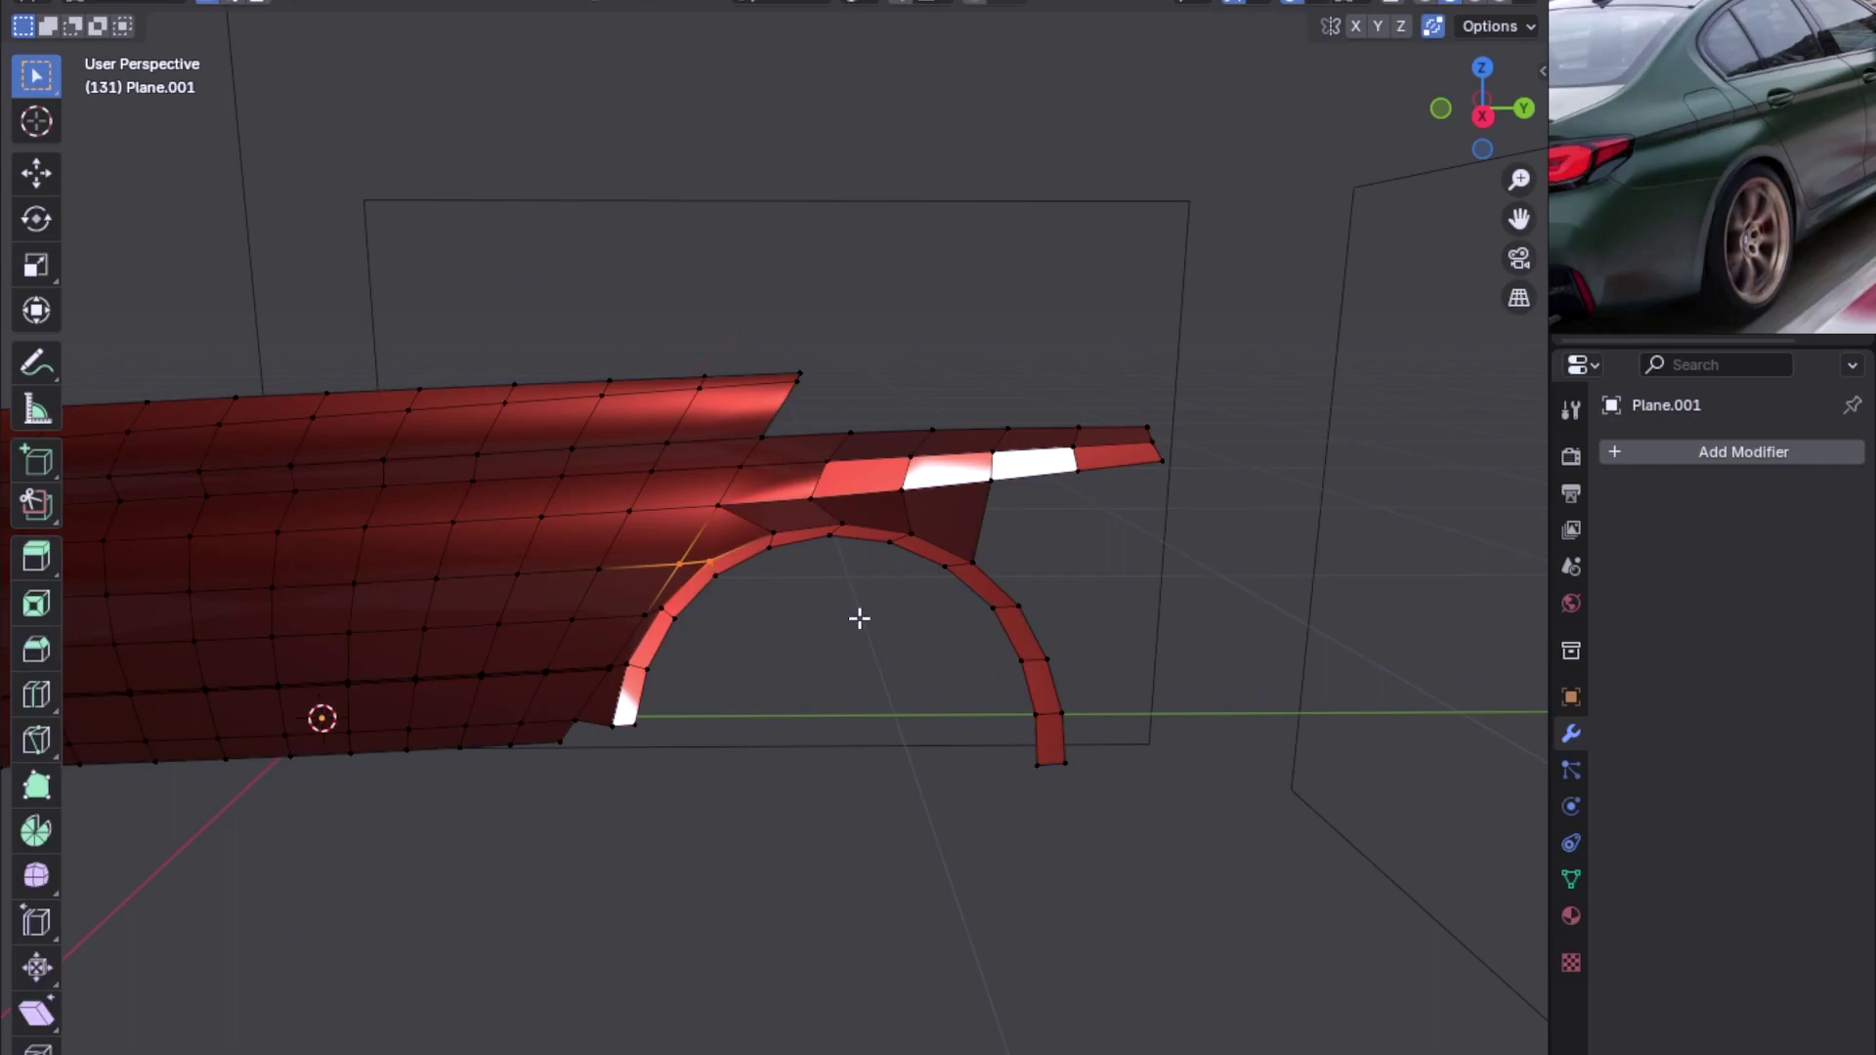
key("q")
key("Escape")
Recalculate normals on the whole mesh and shade the panel smooth in Object Mode
key("a")
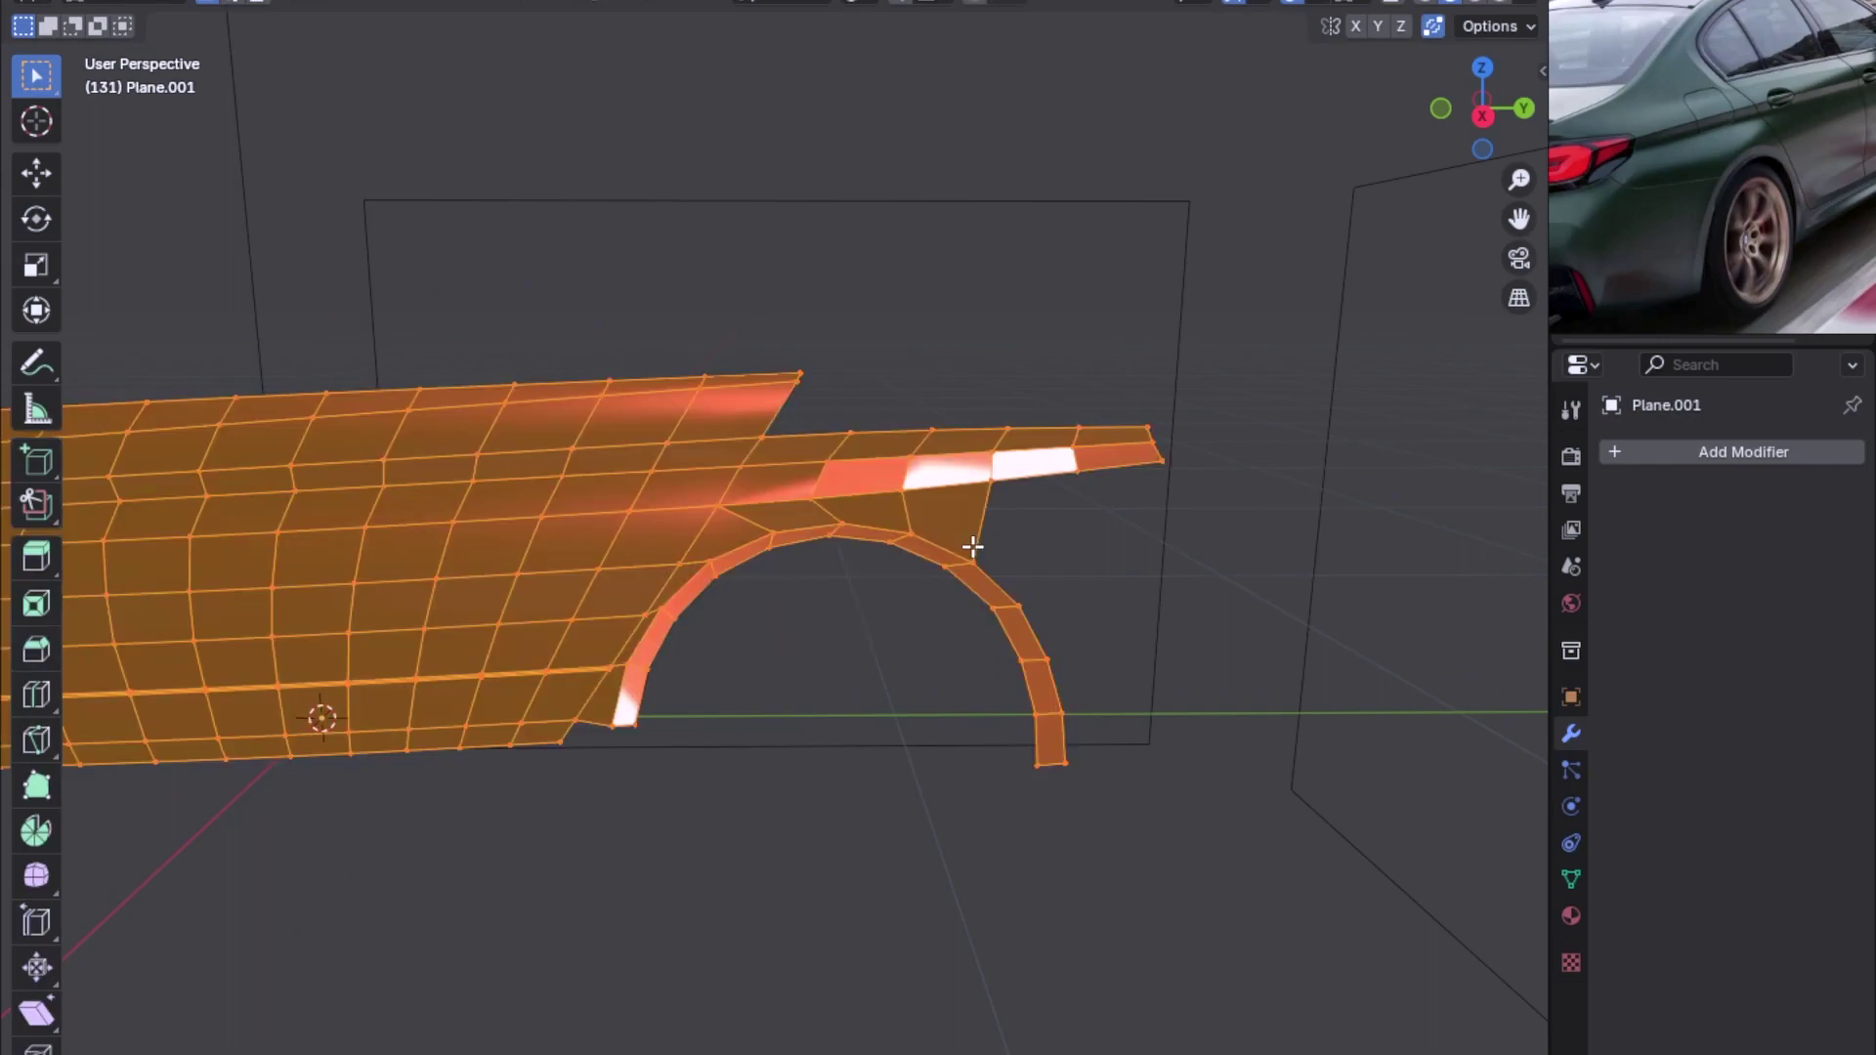
key("shift+n")
key("z")
left_click(1059, 560)
key("Tab")
mouse_move(1059, 561)
middle_mouse_down()
mouse_move(870, 576)
mouse_move(760, 535)
mouse_move(684, 549)
mouse_move(870, 553)
middle_mouse_up()
right_click(760, 535)
left_click(772, 547)
Return to Edit Mode in Right Orthographic with X-ray over the blueprint
scroll(684, 549, "up", 2)
key("Tab")
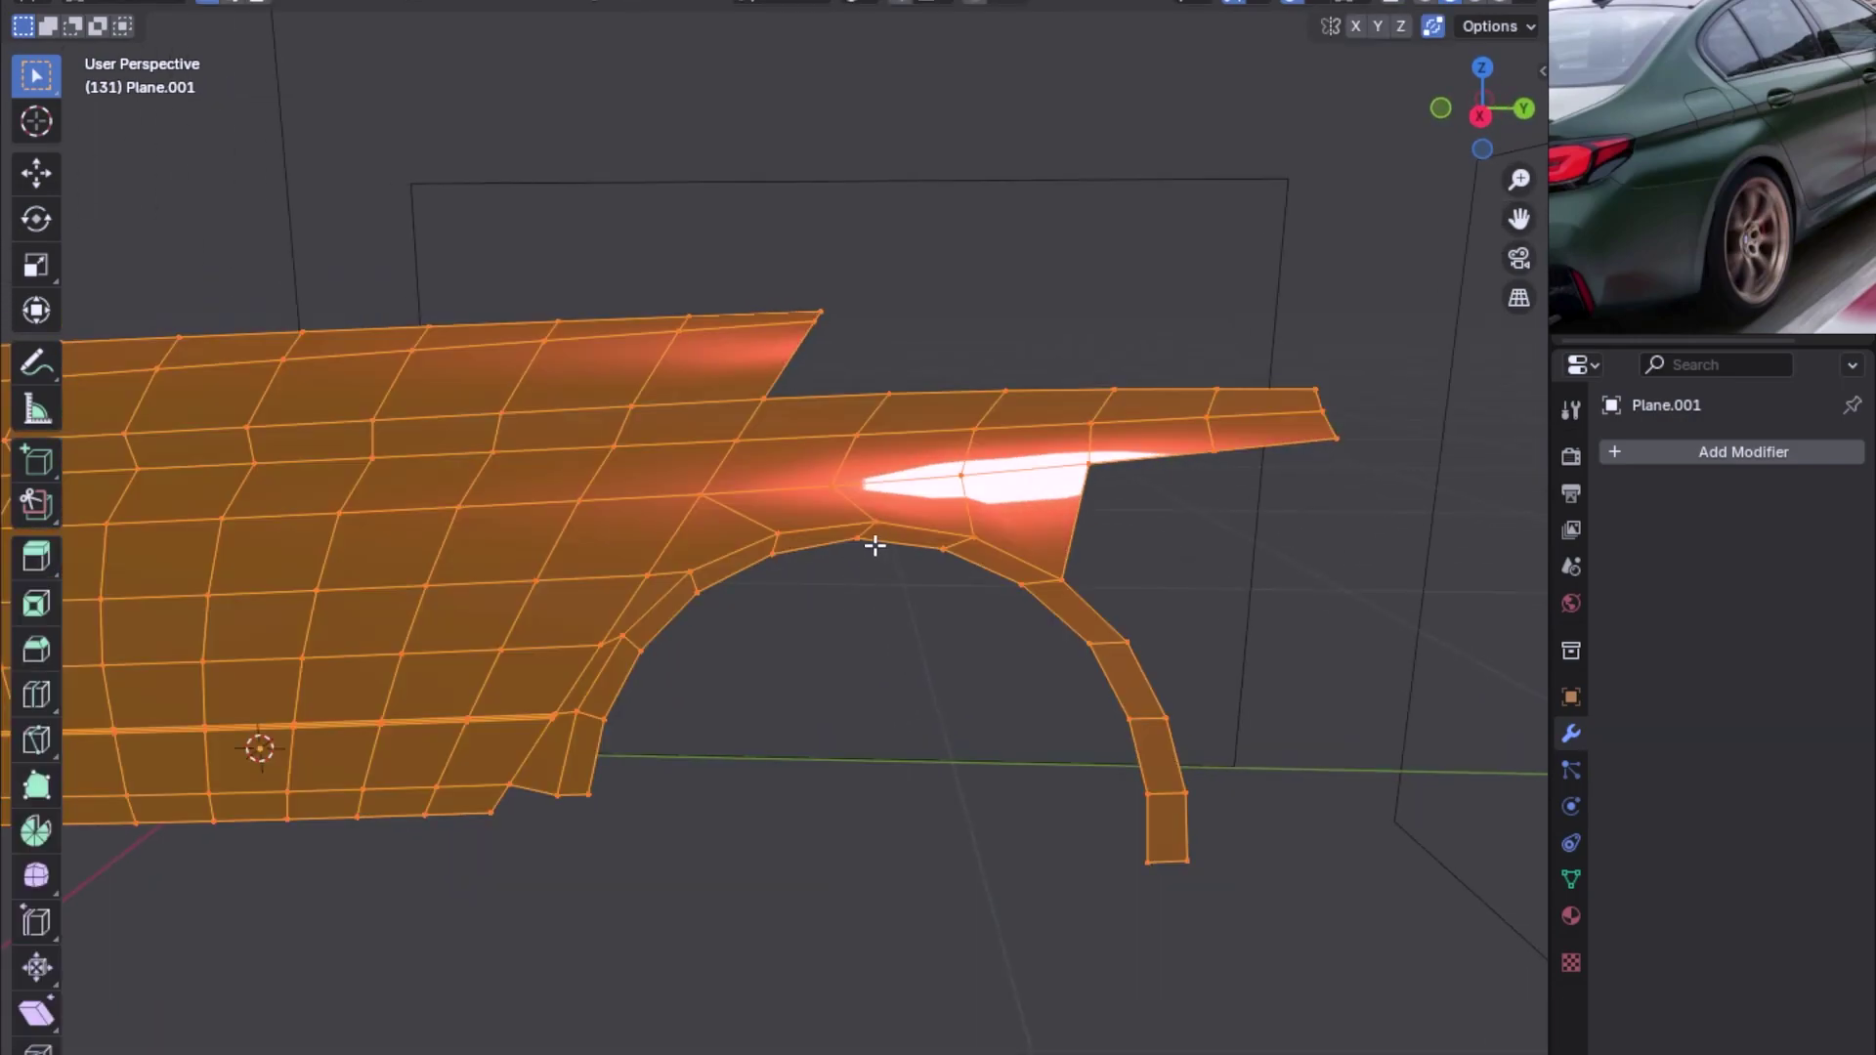
key("KP_3")
scroll(837, 551, "up", 2)
key("alt+z")
scroll(836, 566, "up", 2)
scroll(830, 580, "up", 2)
scroll(831, 580, "up", 1)
scroll(699, 608, "up", 1)
scroll(816, 599, "up", 1)
scroll(924, 611, "up", 1)
mouse_move(924, 612)
middle_mouse_down("shift")
mouse_move(918, 592)
mouse_move(859, 591)
mouse_move(1139, 586)
mouse_move(930, 588)
mouse_move(993, 579)
middle_mouse_up("shift")
Switch the side view to wireframe display focused on the rear of the panel
key("KP_3")
scroll(996, 572, "down", 1)
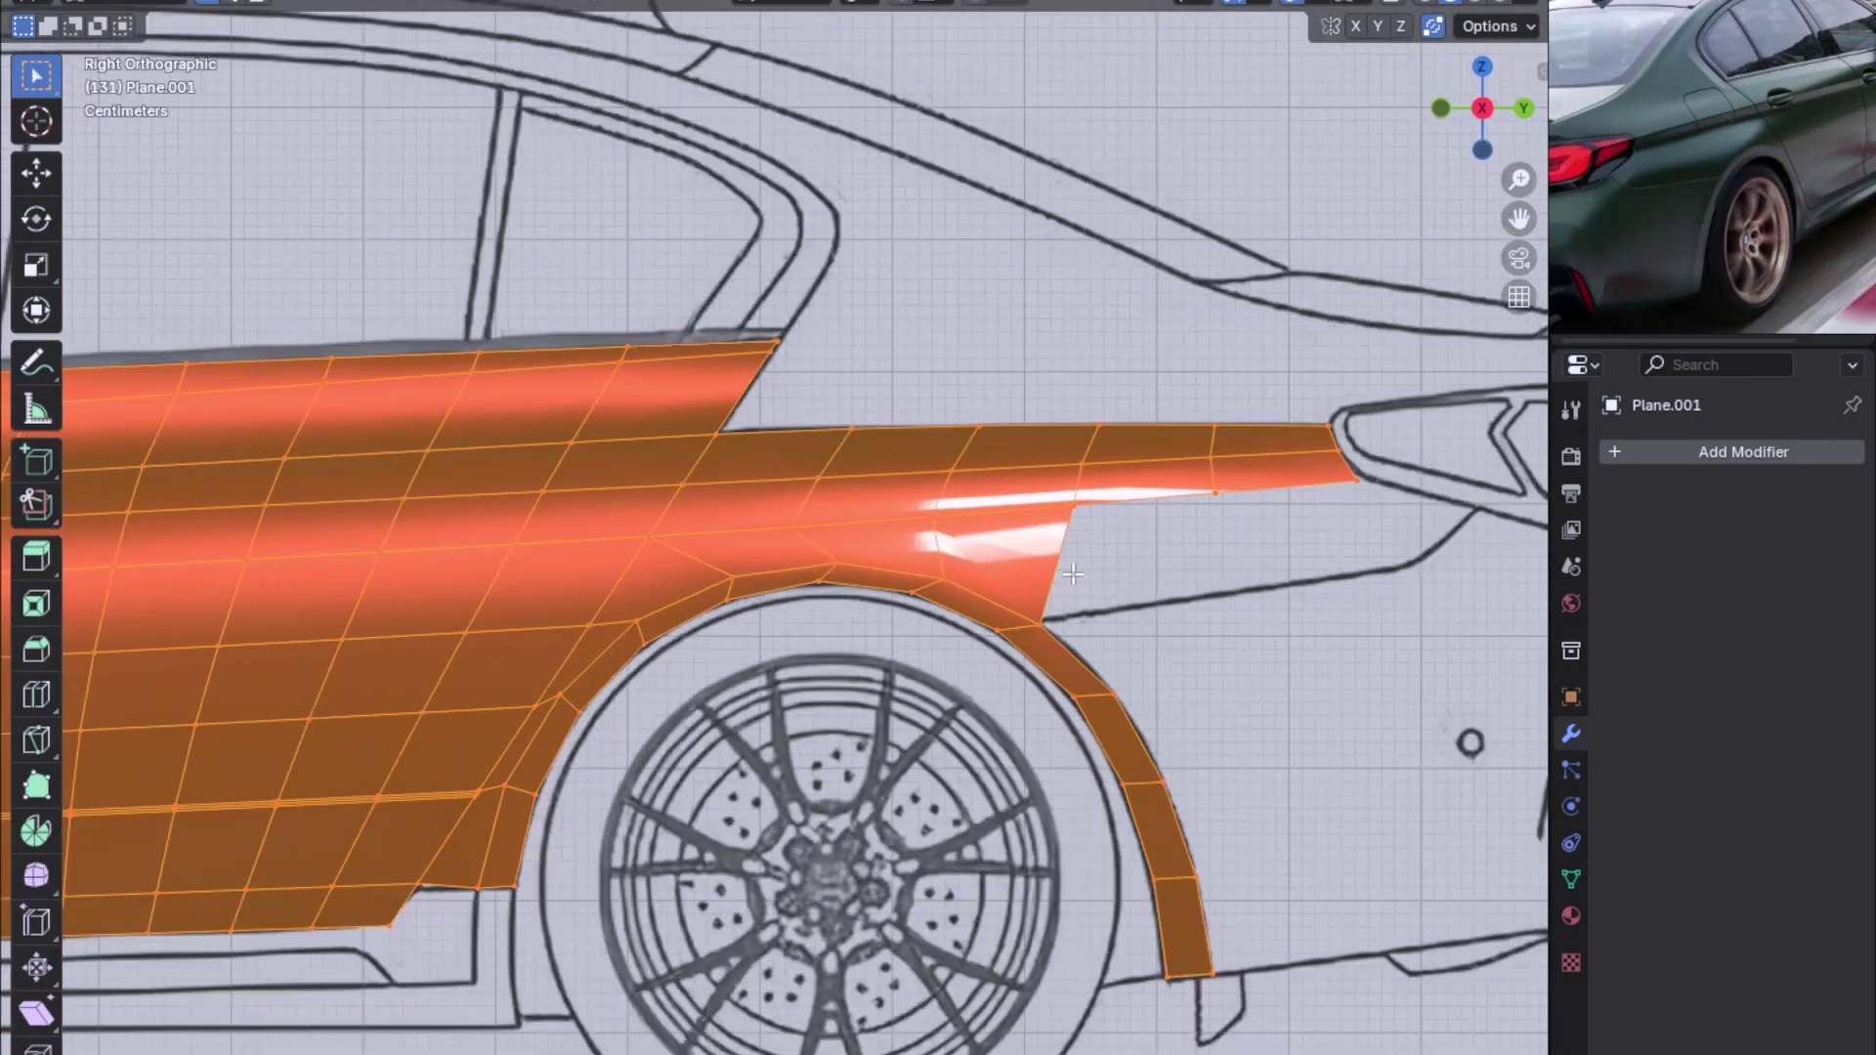
scroll(997, 566, "down", 1)
key("z")
left_click(795, 557)
scroll(794, 558, "up", 3)
middle_click_drag(1142, 464, 1061, 479, "shift")
Extrude the arch's rear vertex along the lower body line, nudged inward along X
left_click(580, 610)
key("e")
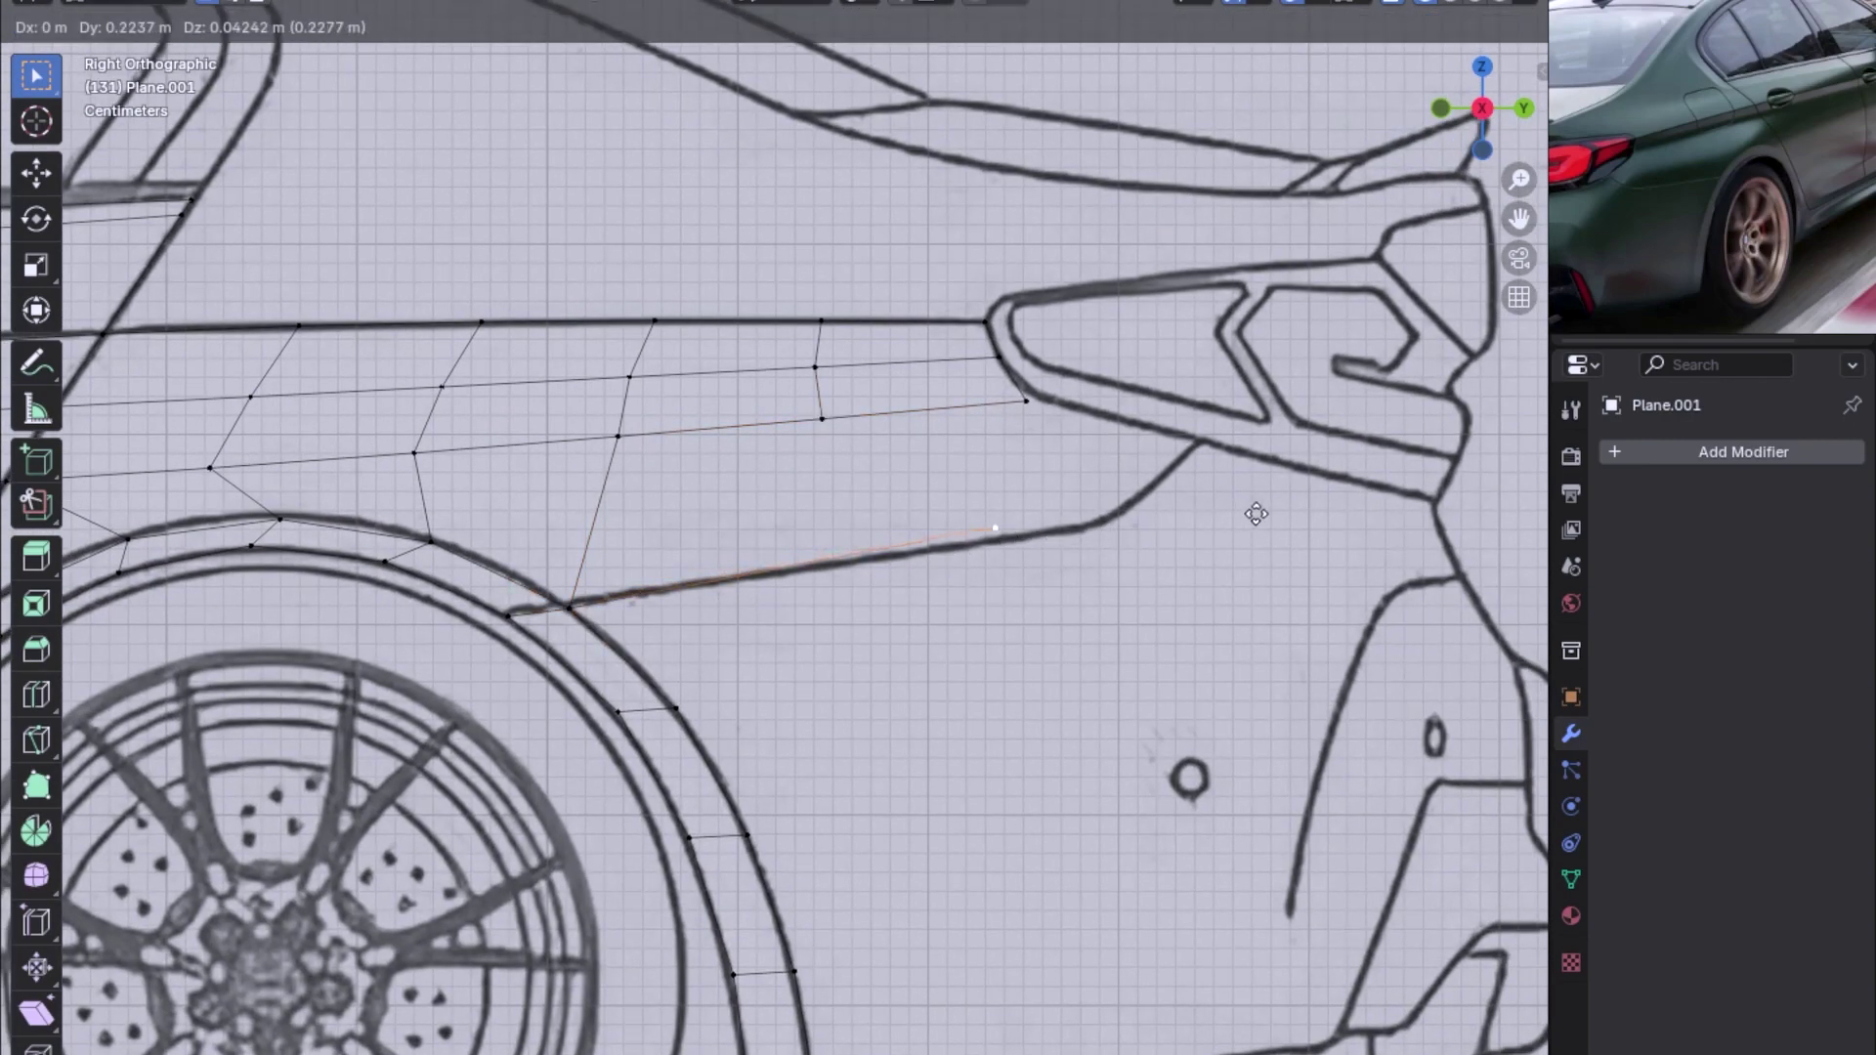
key("Escape")
left_click(601, 611)
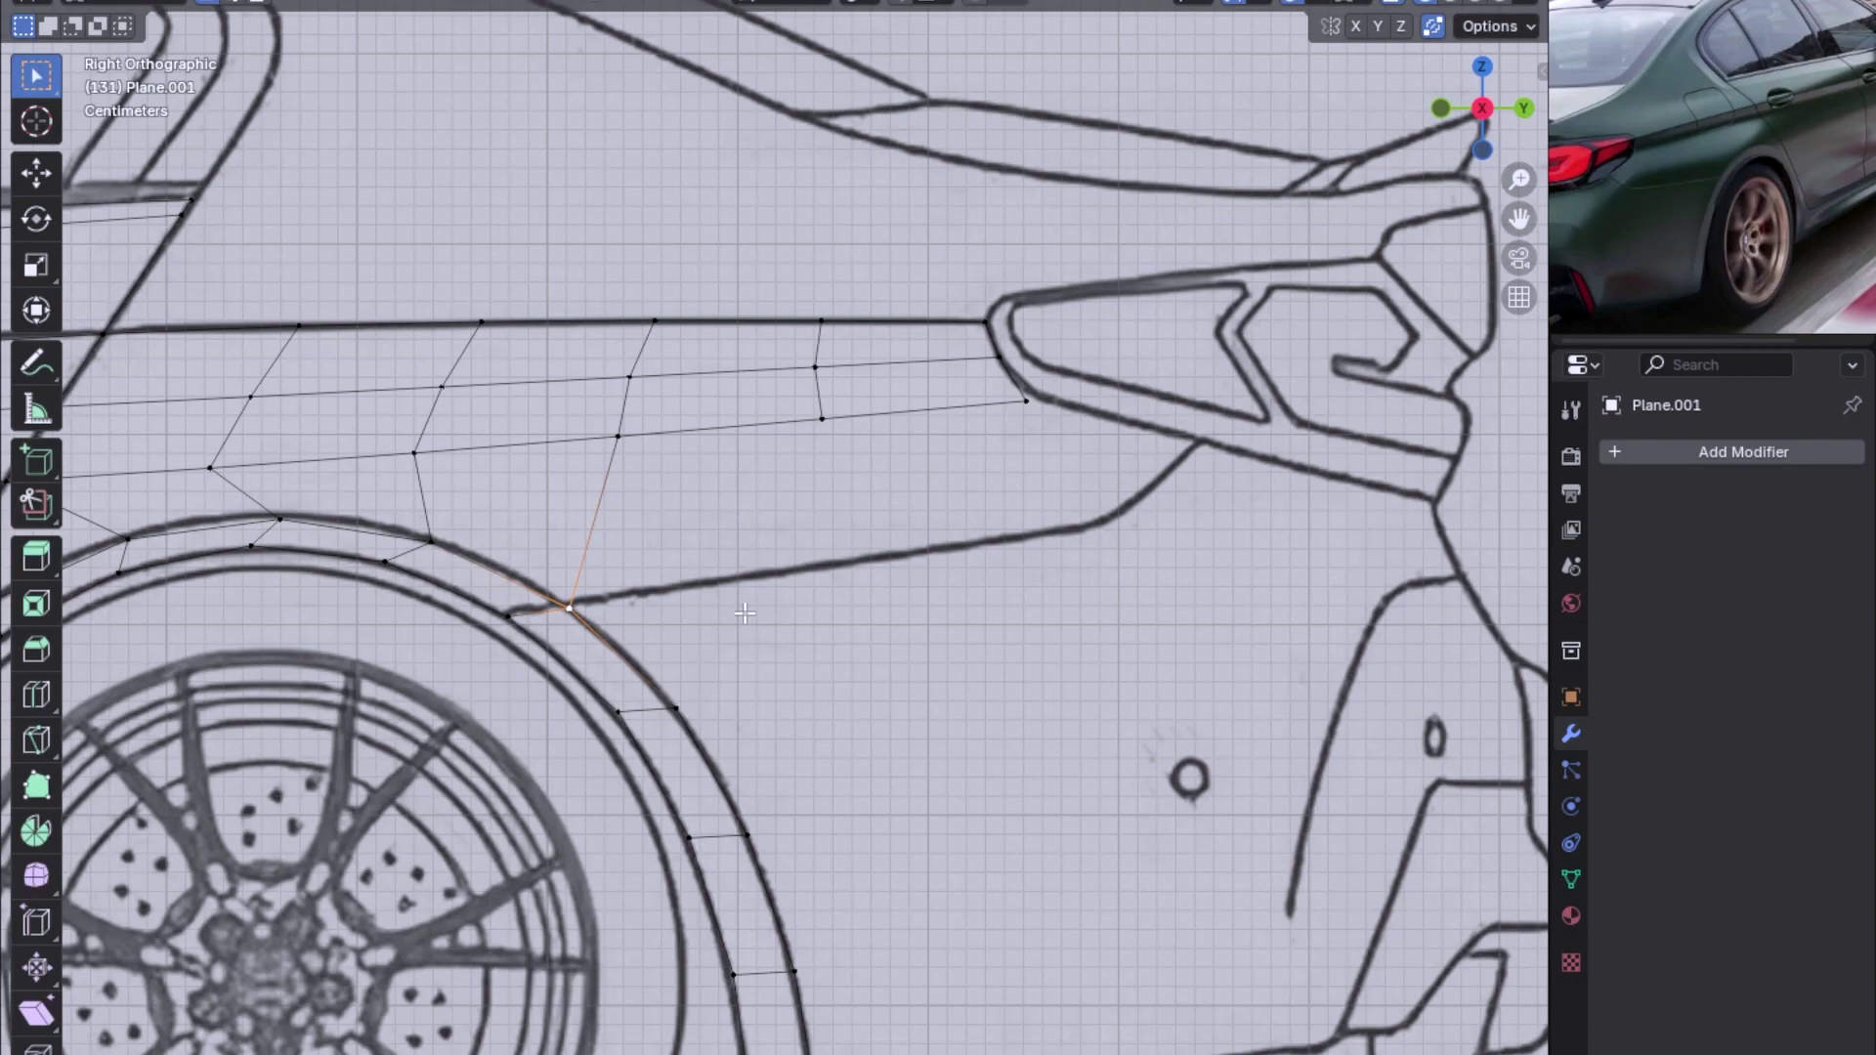
key("e")
left_click(1299, 525)
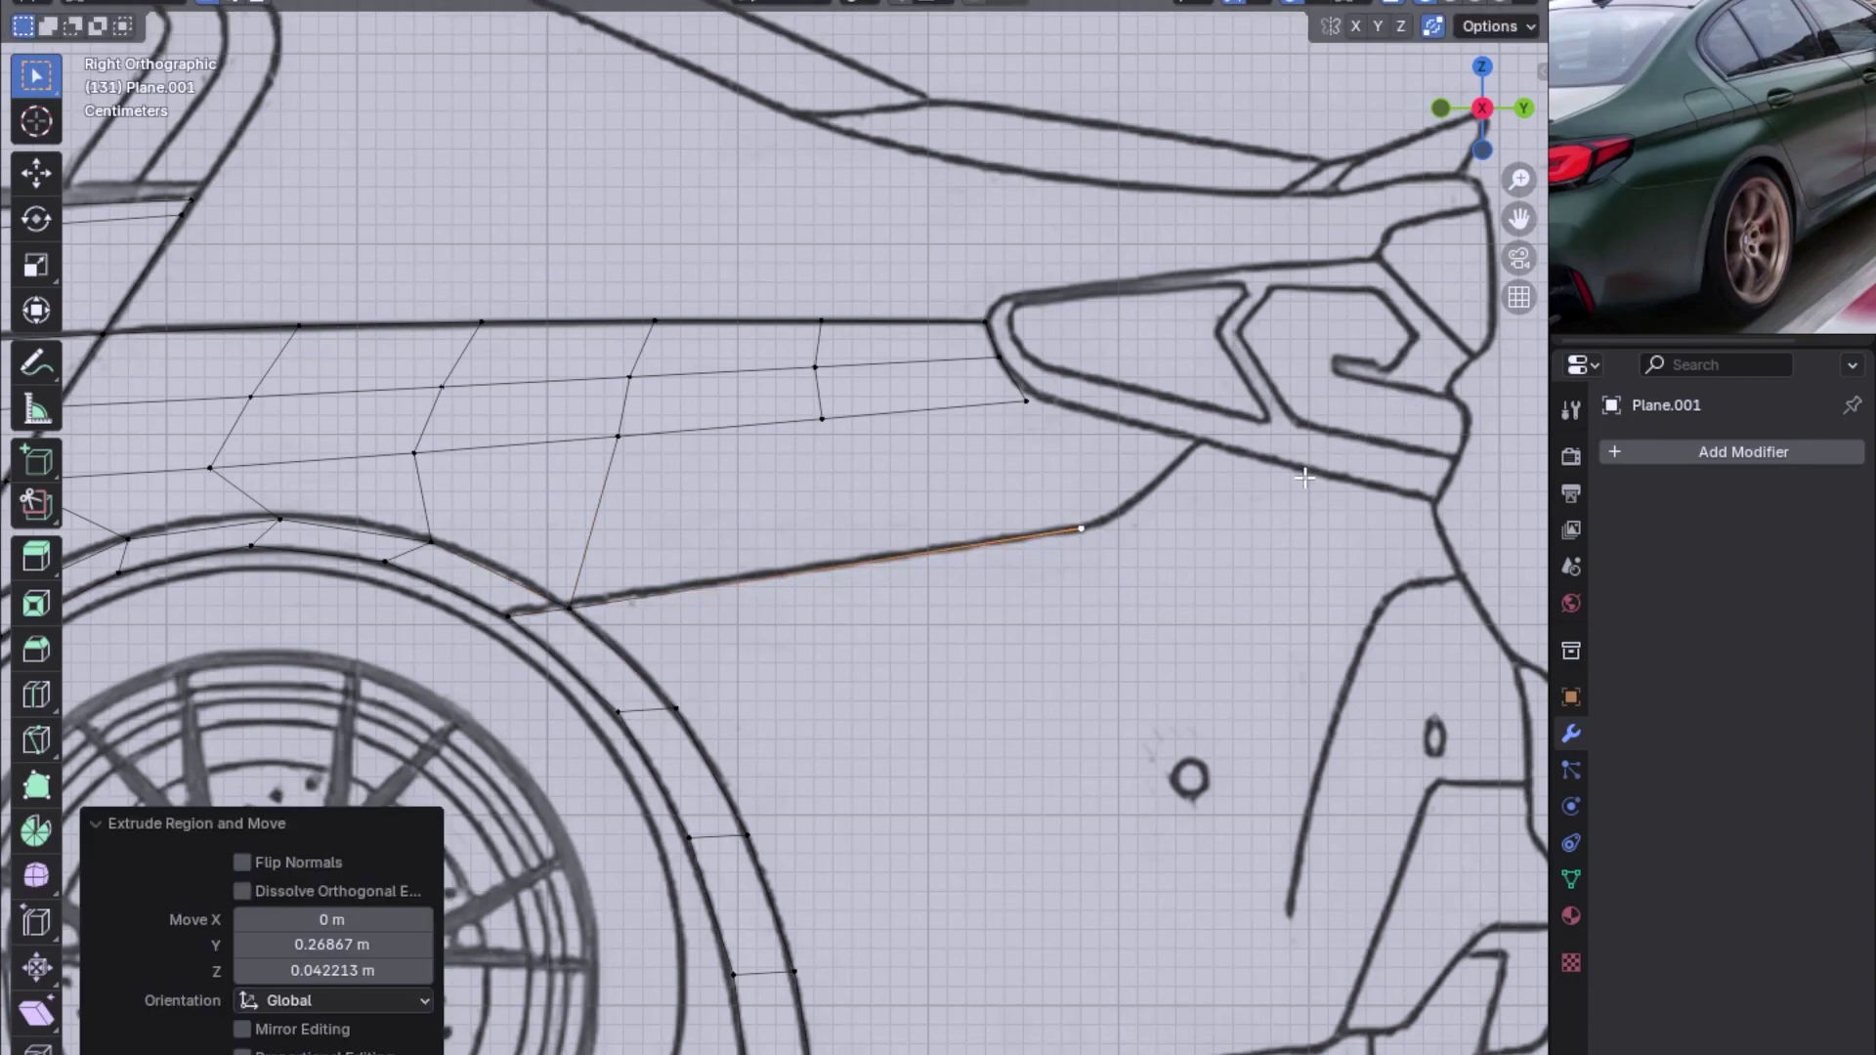
key("ctrl+KP_1")
key("g")
key("x")
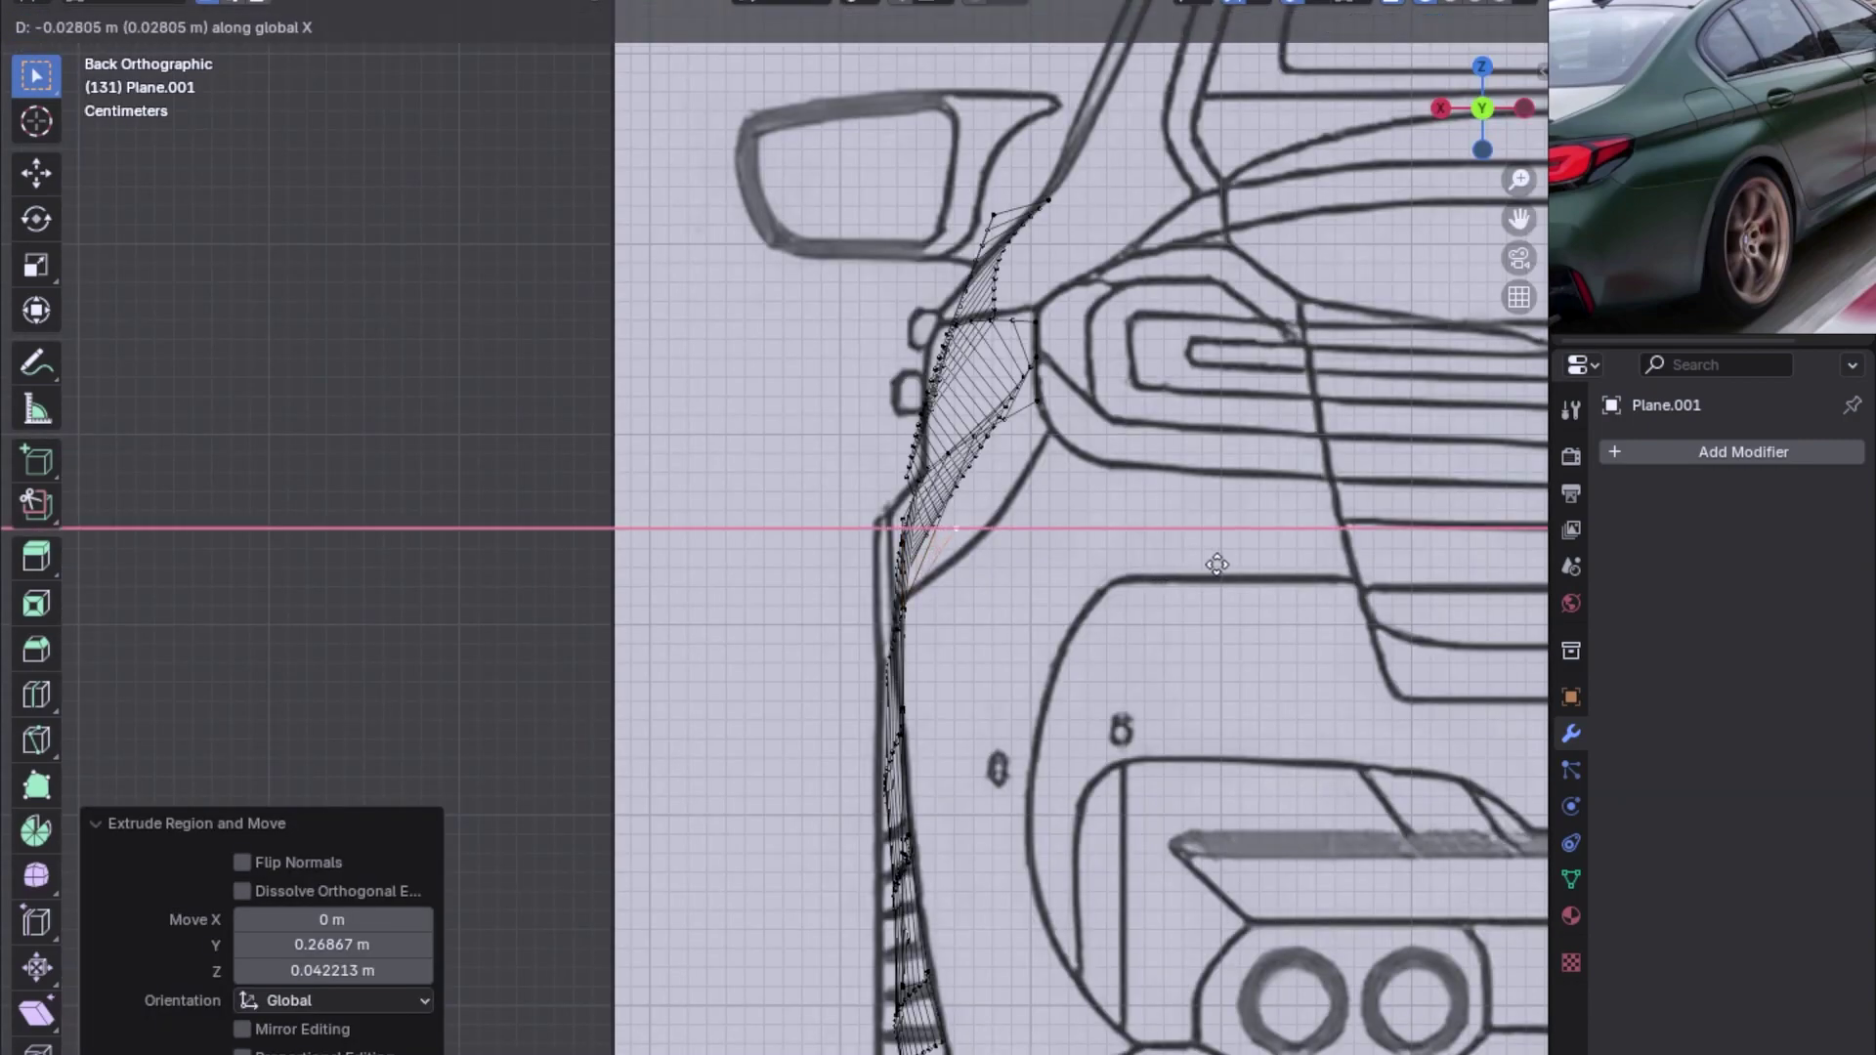
left_click(944, 554)
key("KP_3")
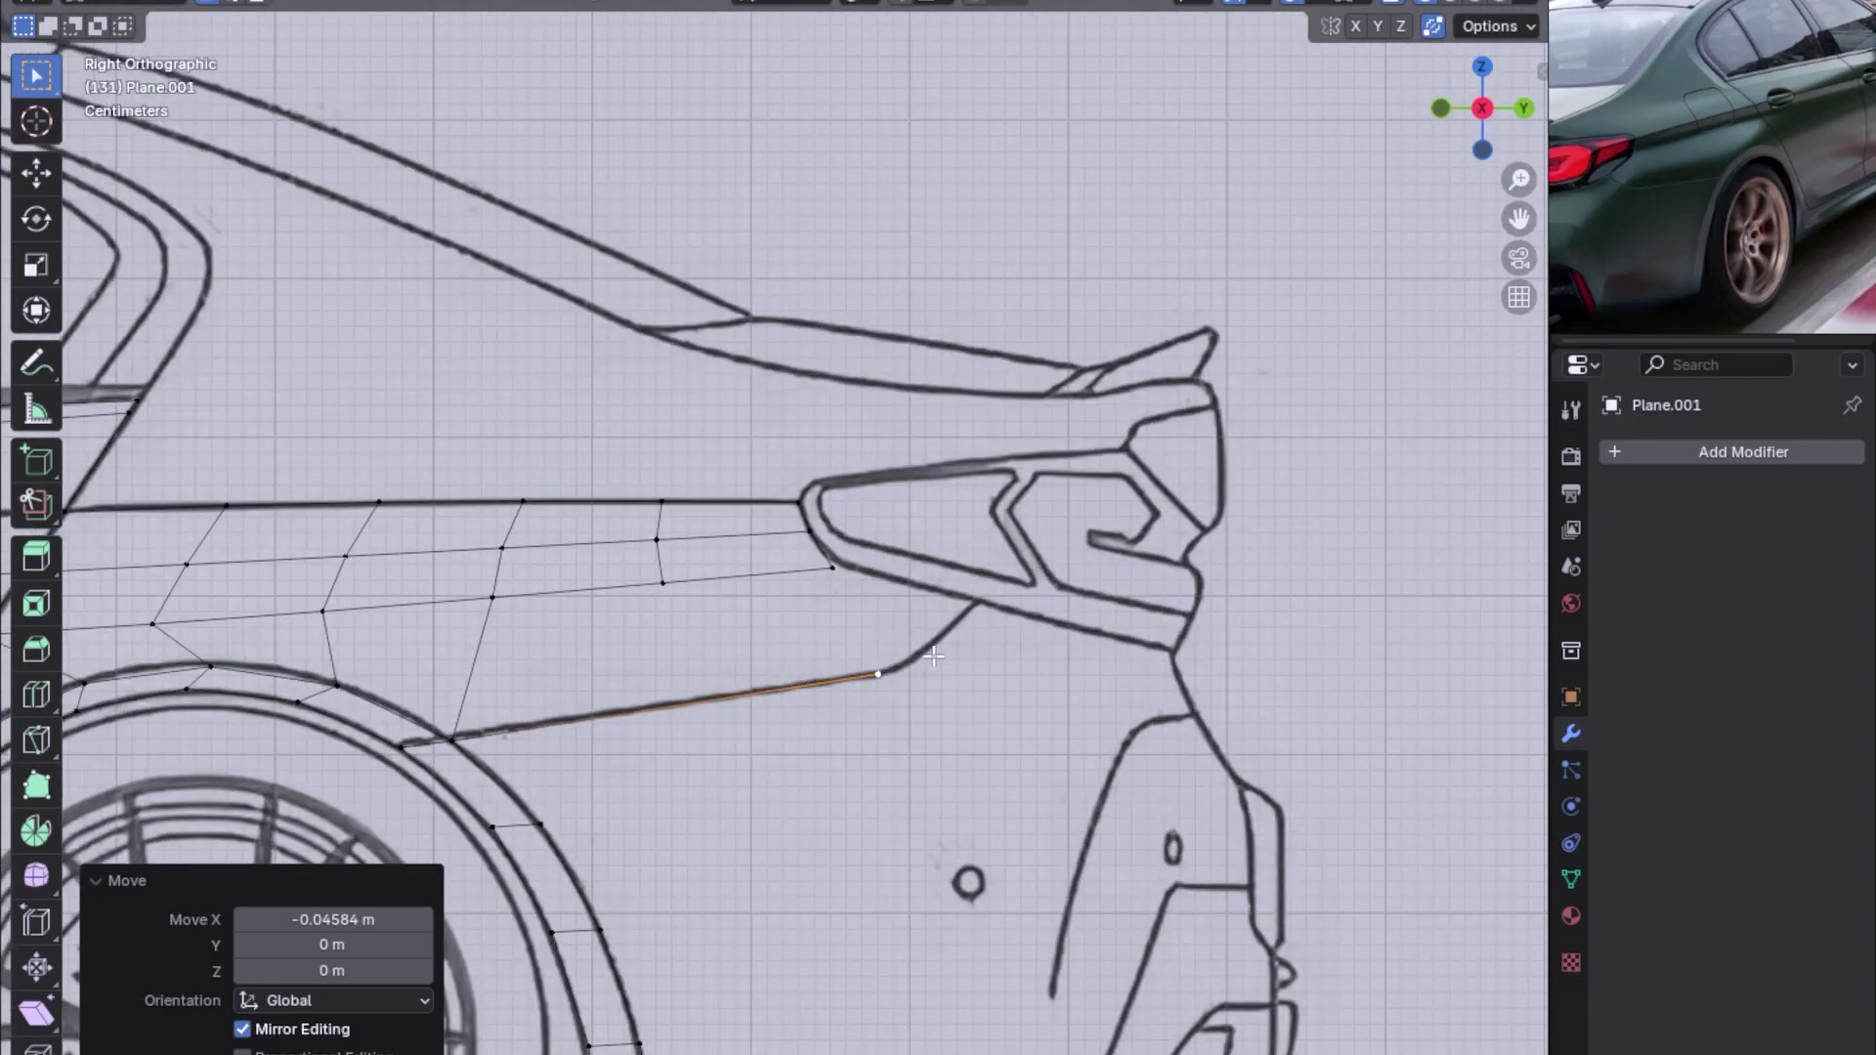
Extrude another vertex up under the tail light, also nudged inward along X
key("e")
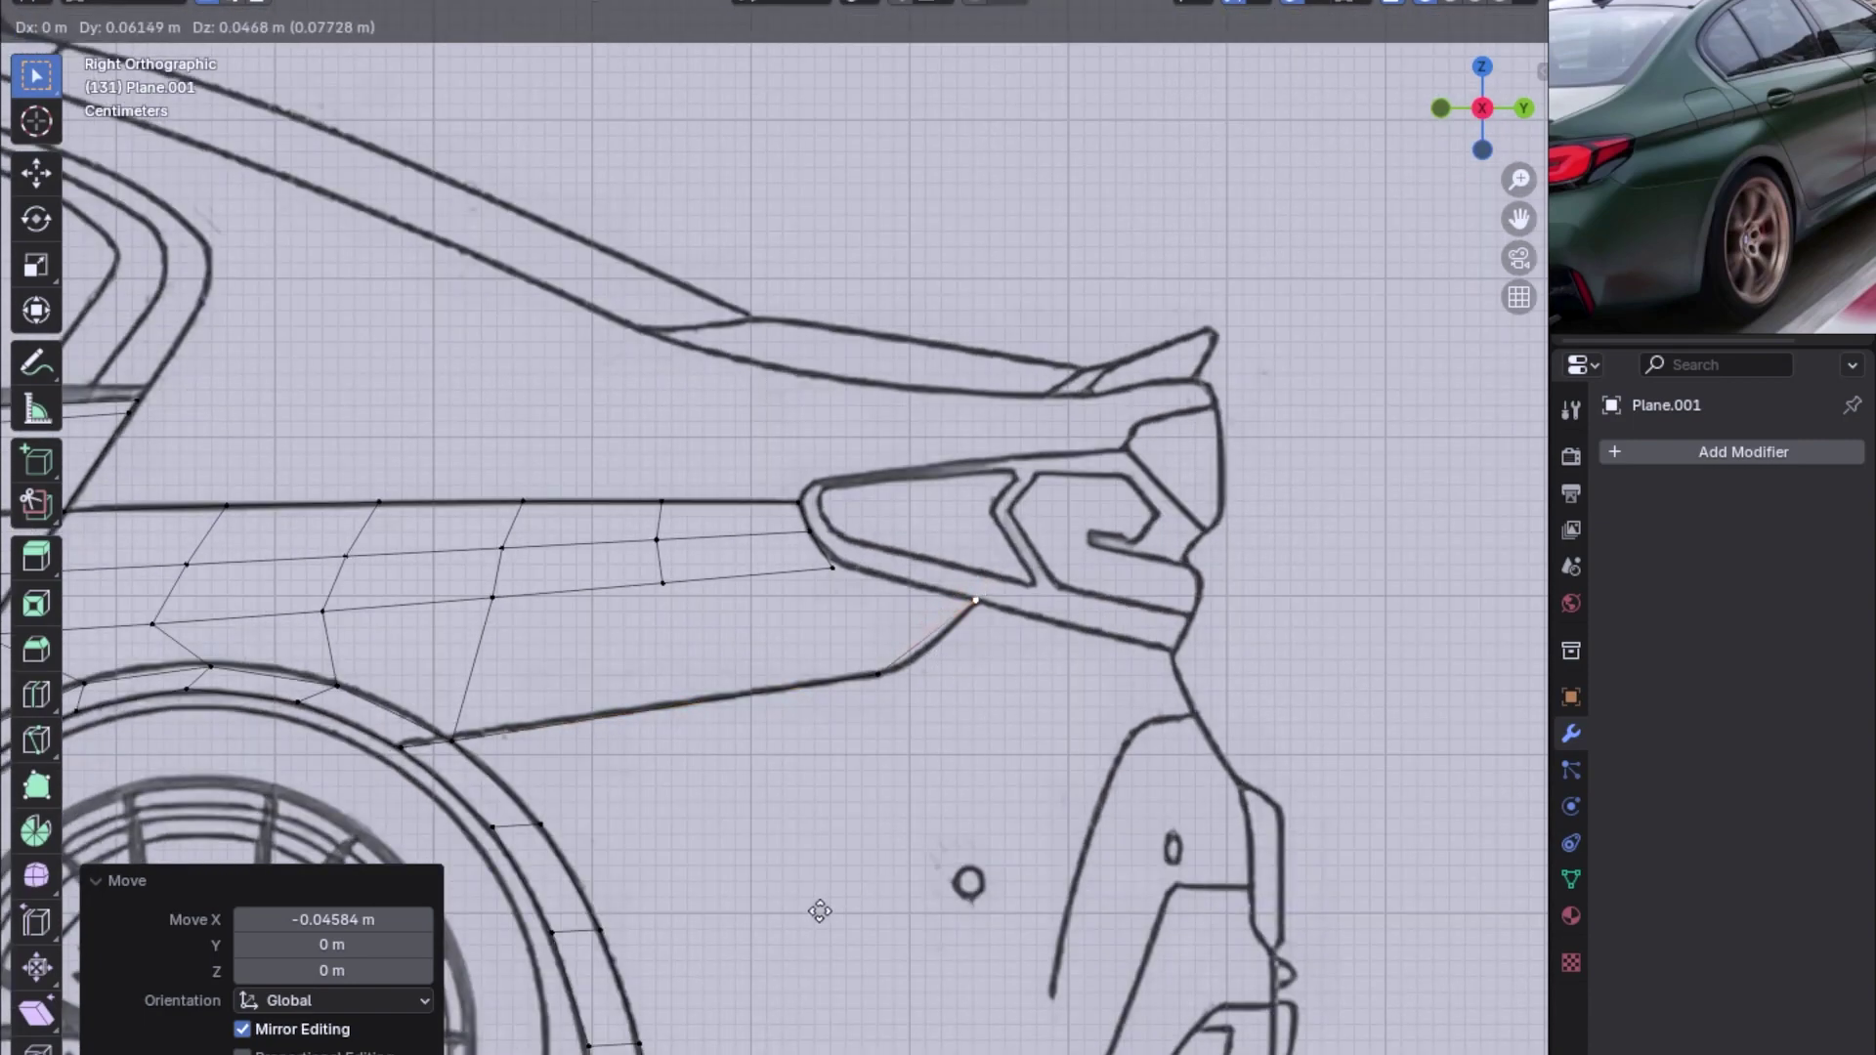
left_click(880, 879)
key("ctrl+KP_1")
key("g")
key("x")
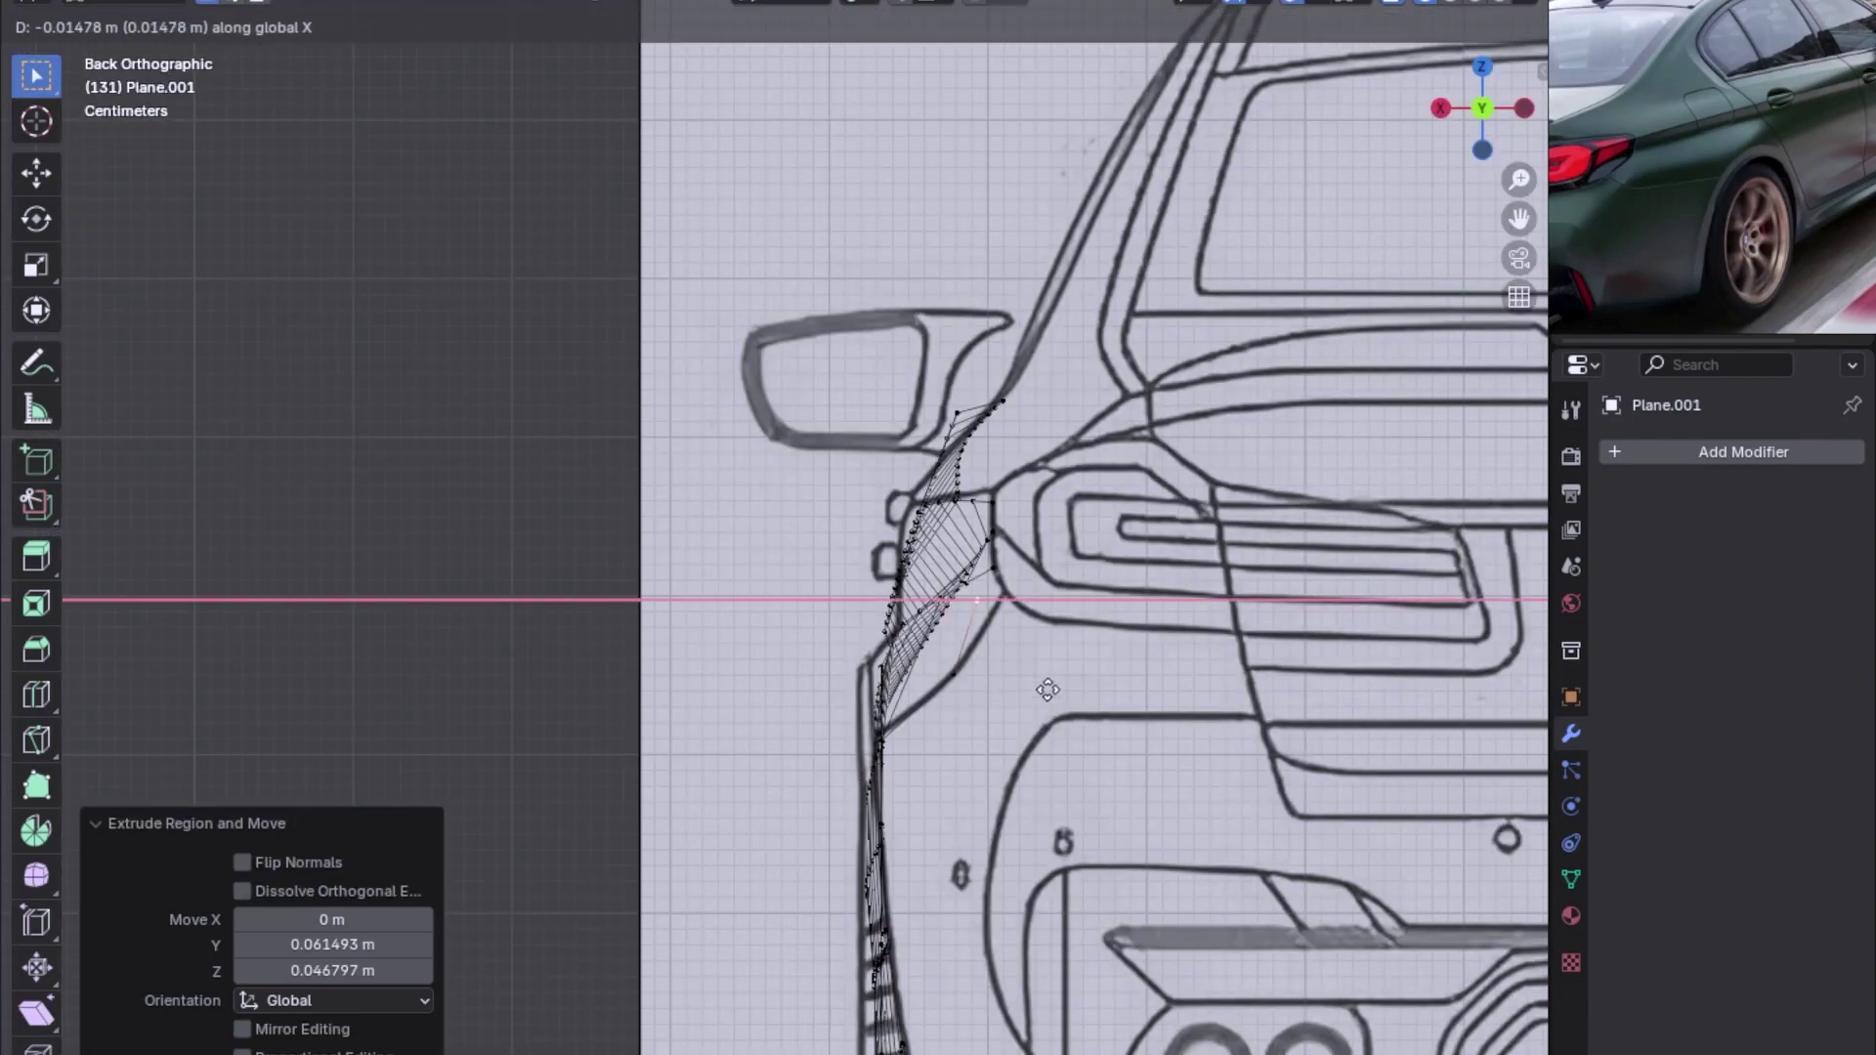
left_click(1187, 681)
key("KP_3")
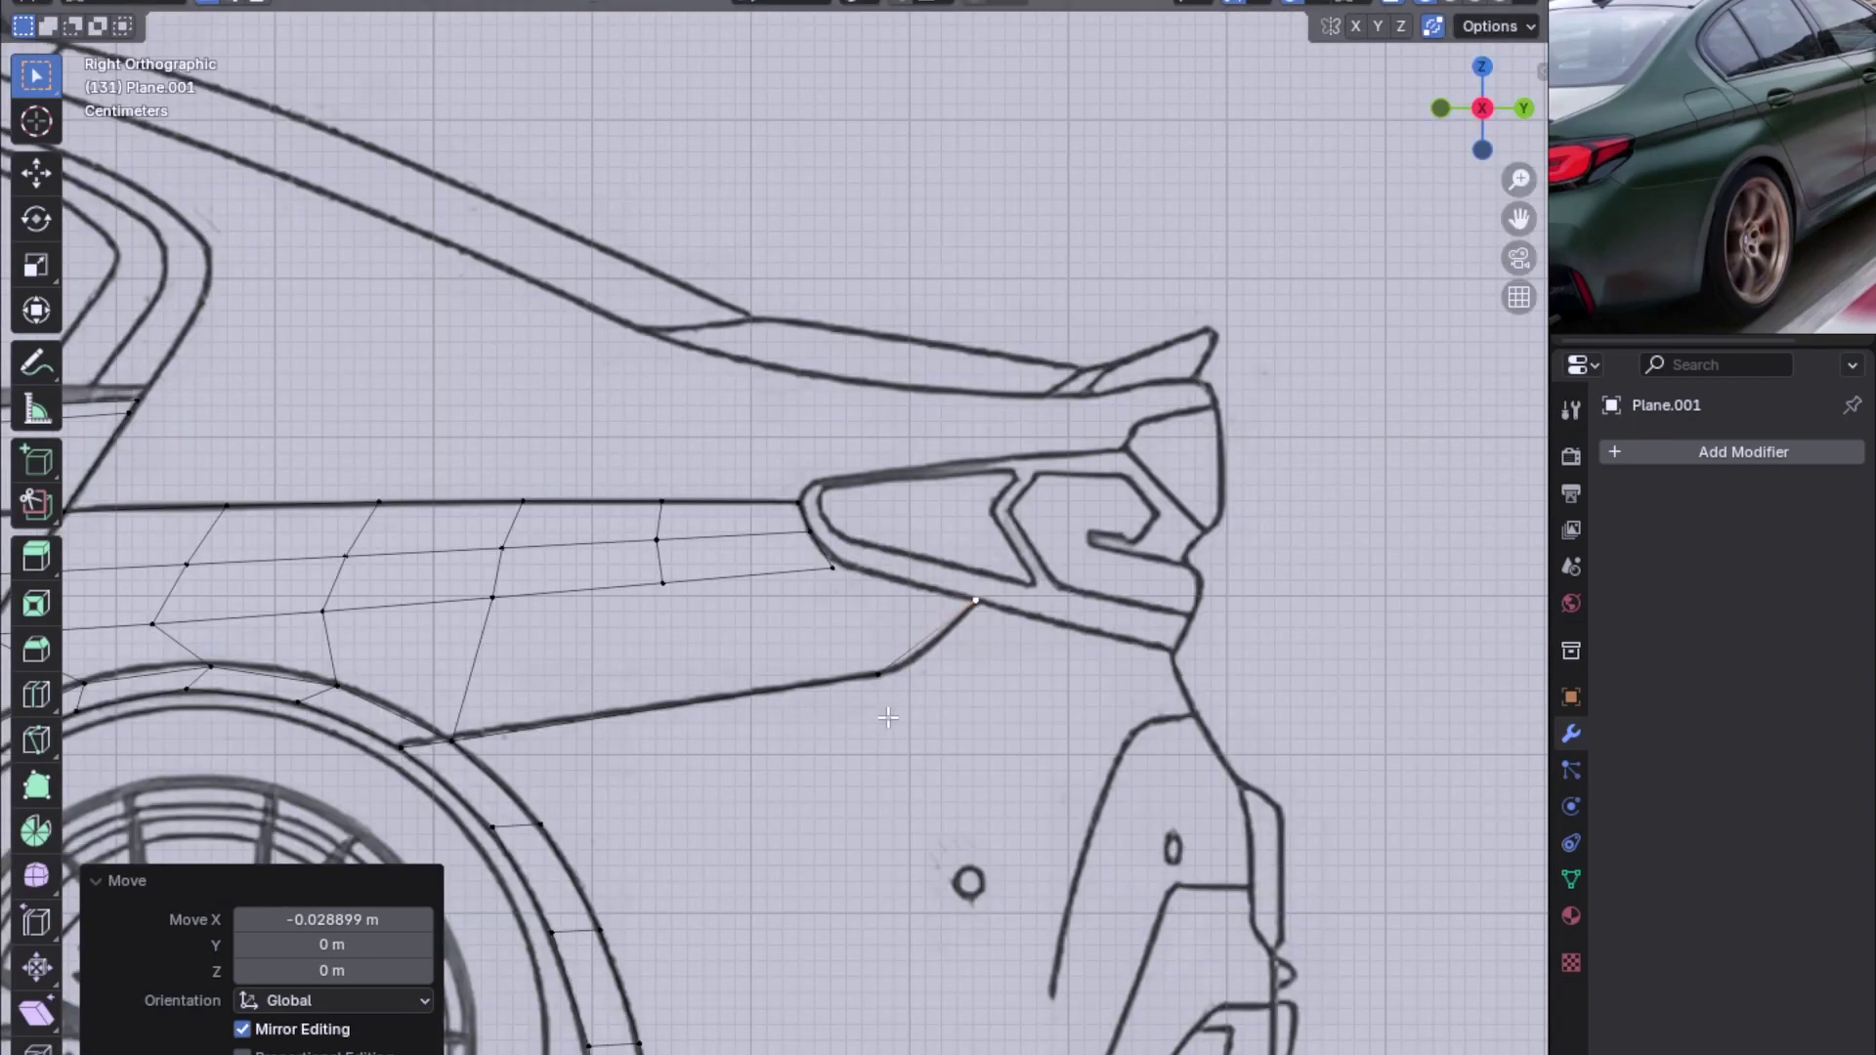
Split the new lower edge with two unslid loop cuts
key("ctrl+r")
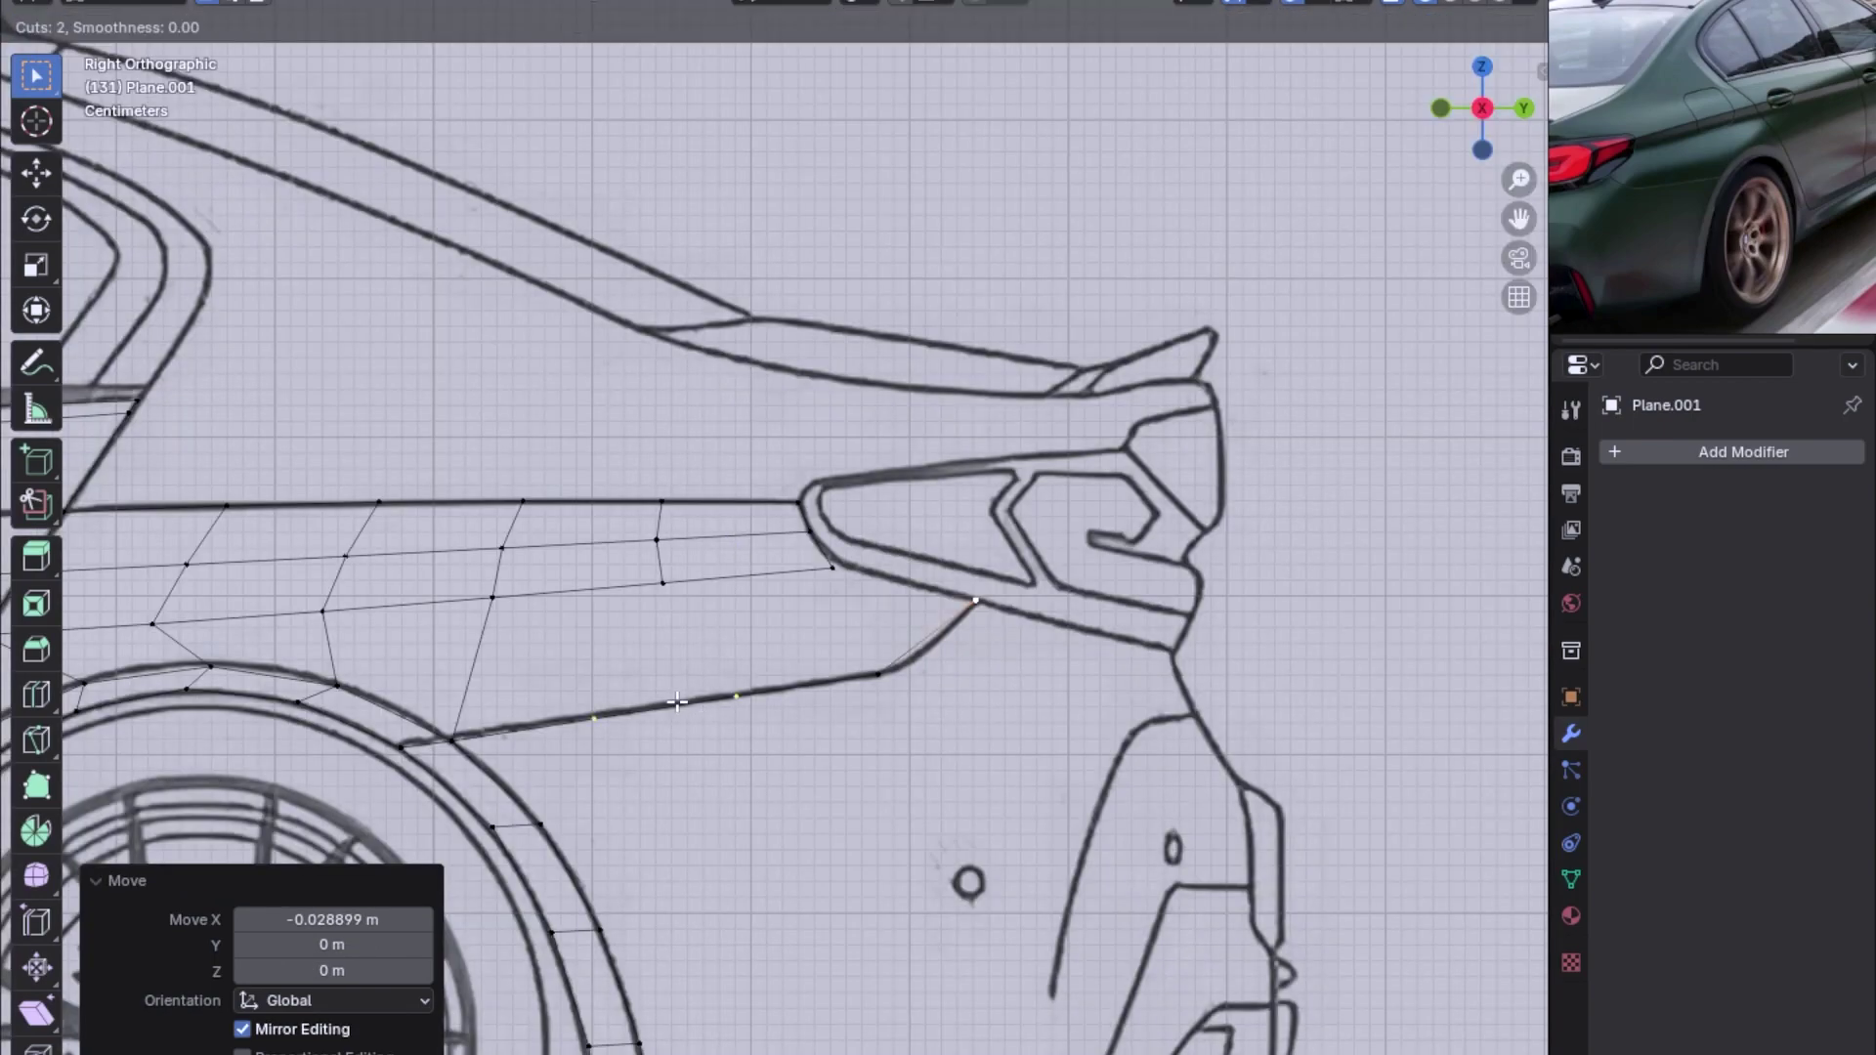
left_click(677, 700)
right_click(677, 700)
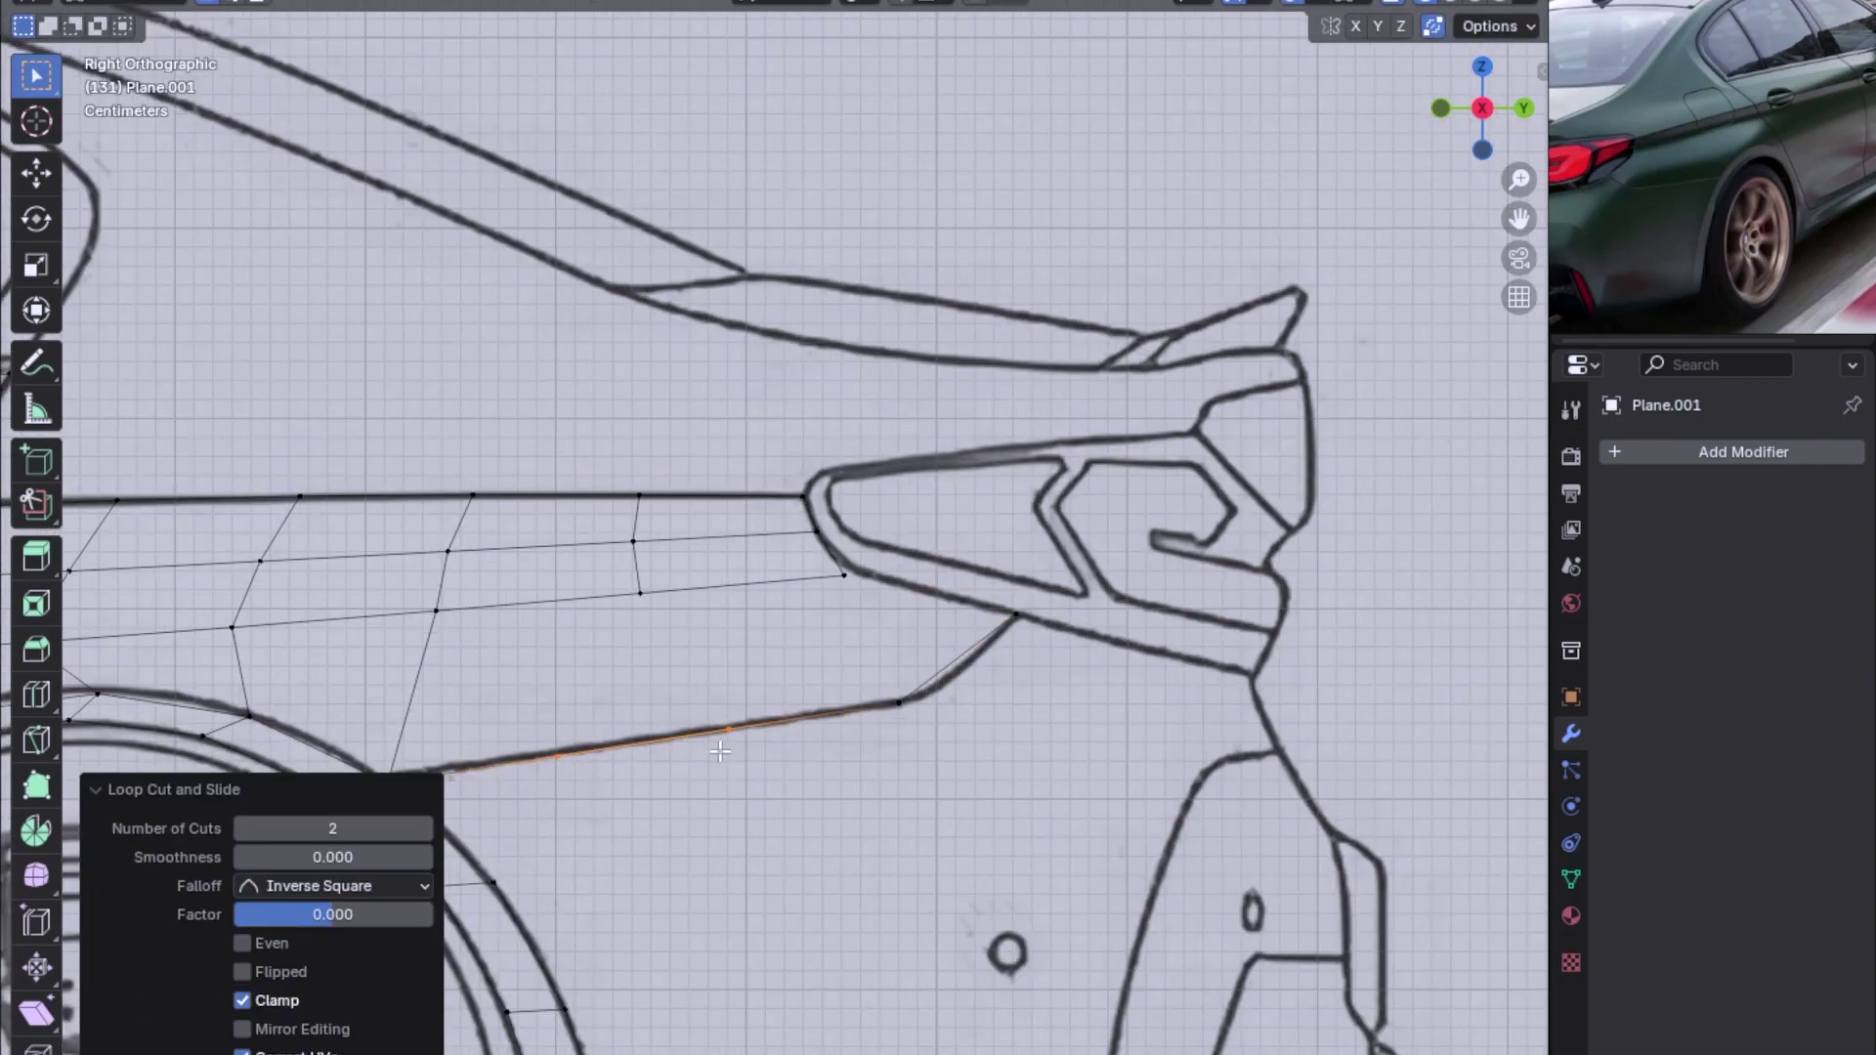
scroll(781, 664, "up", 2)
middle_click_drag(879, 664, 1056, 628, "shift")
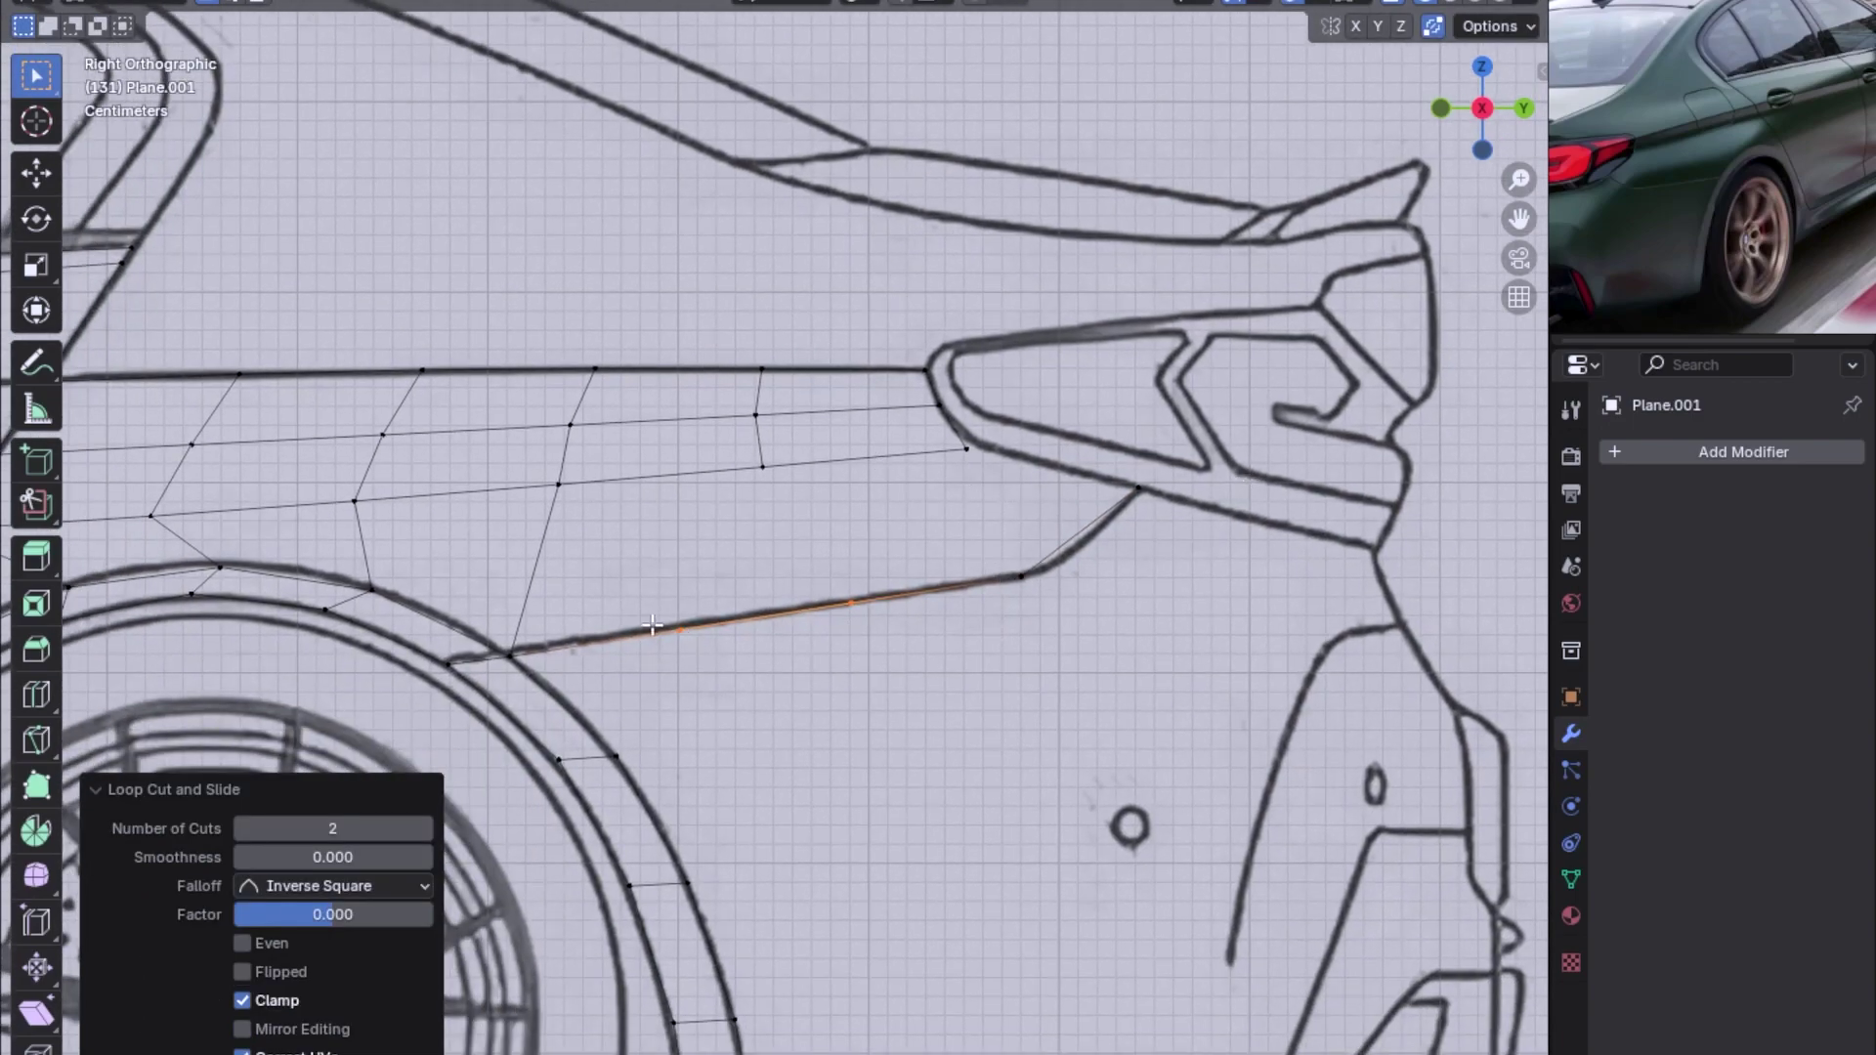
Trial a vertical loop cut and taillight-side fill on the lower quad, then undo both
left_click(561, 486)
left_click(510, 654, "shift")
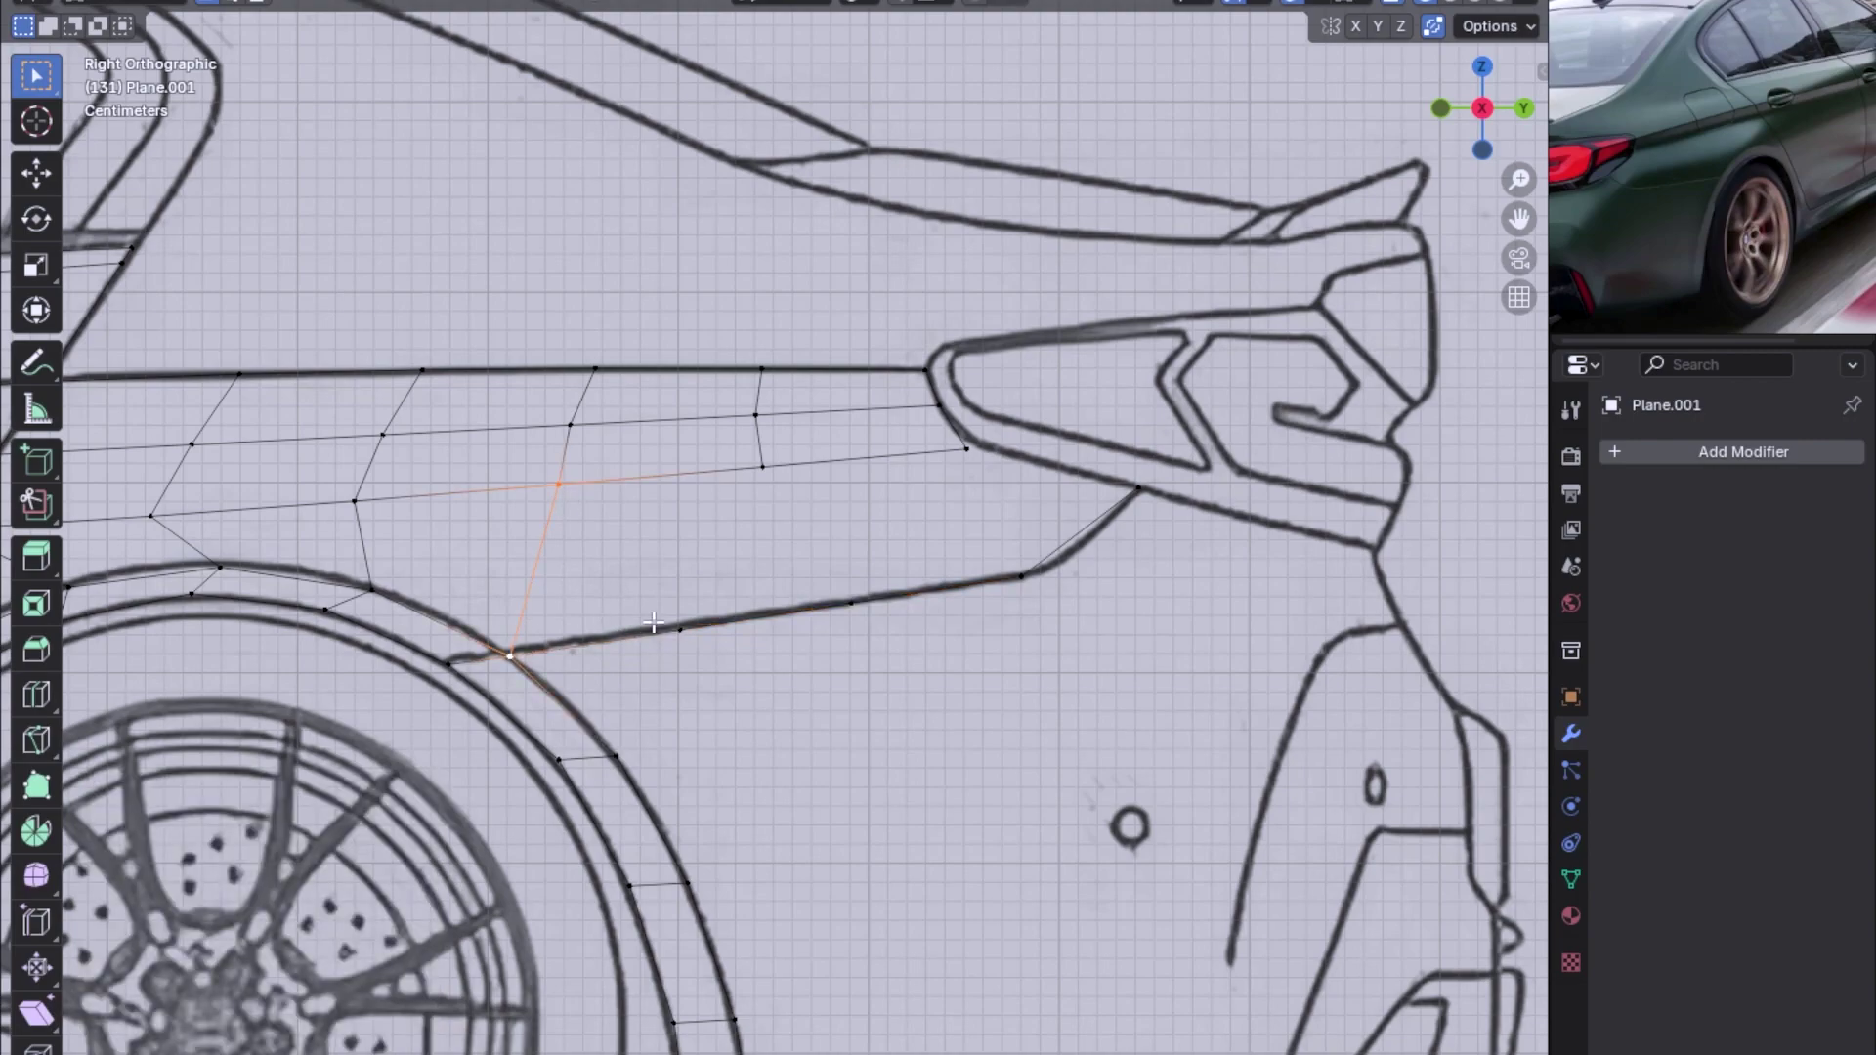
left_click(762, 467, "shift")
left_click(681, 628, "shift")
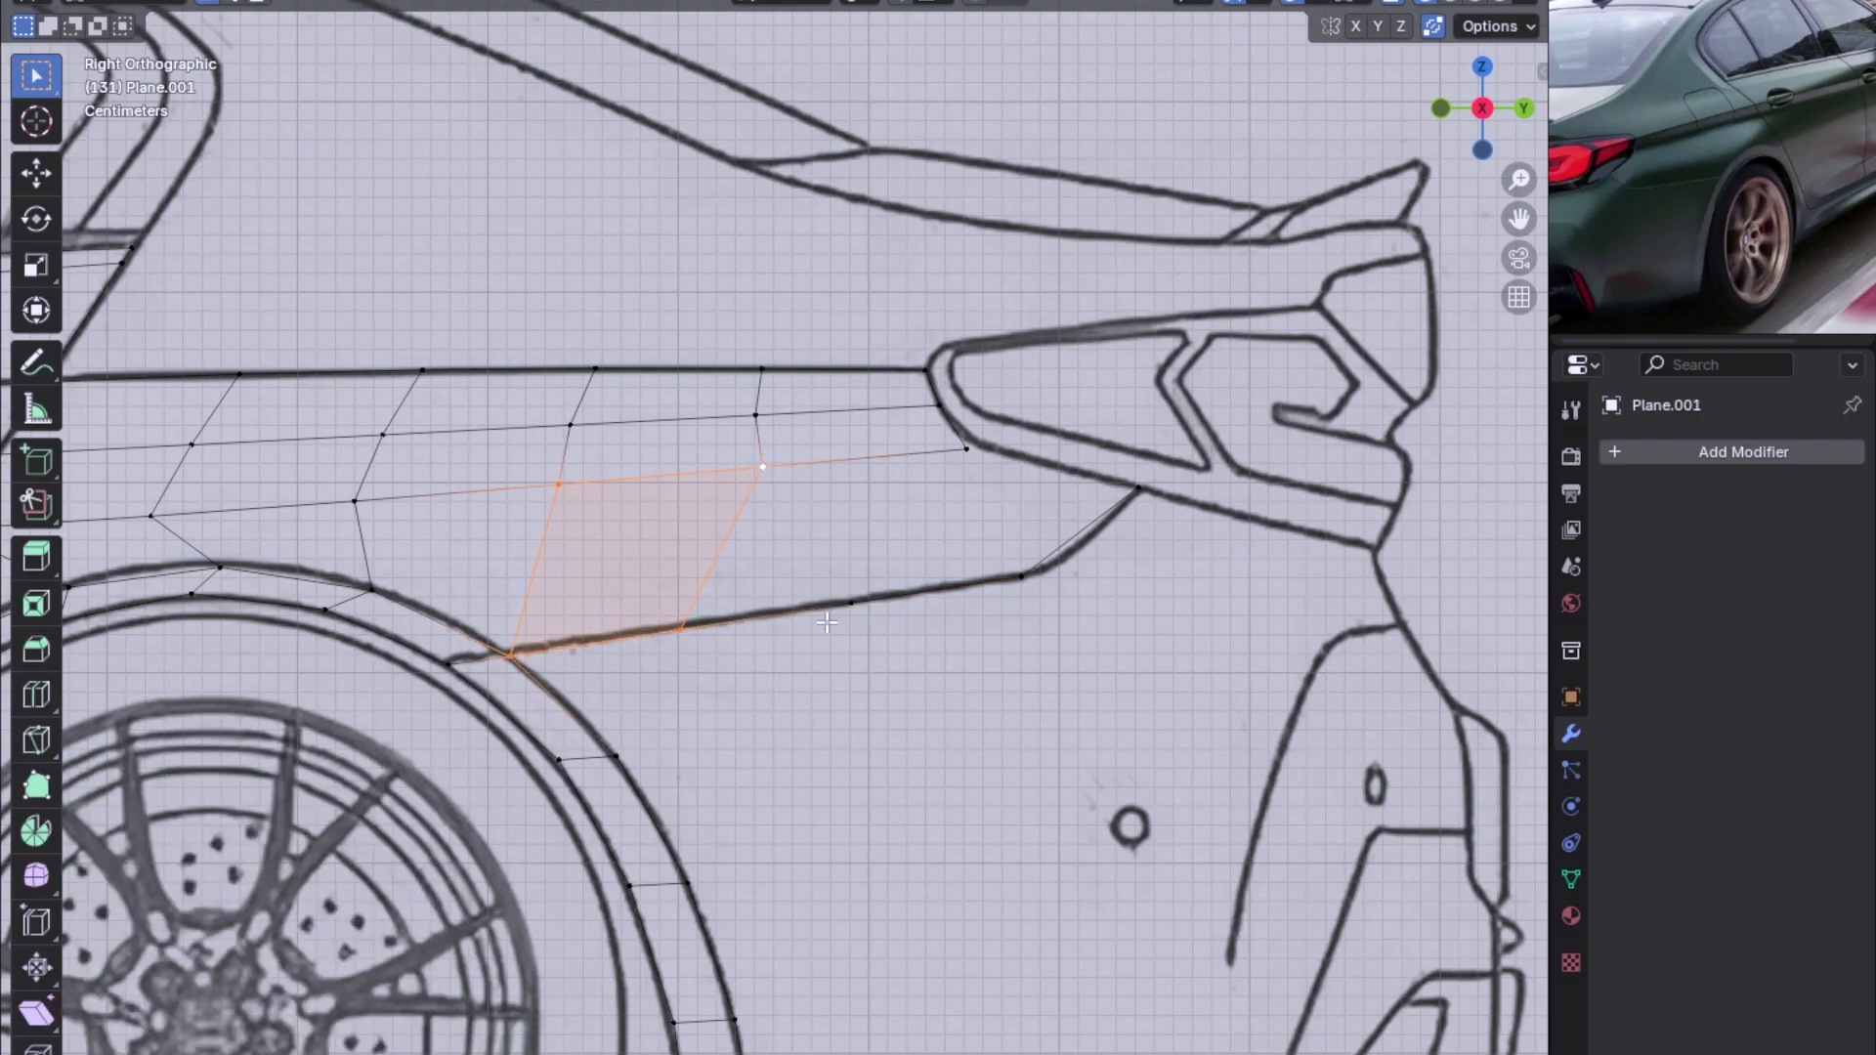
key("ctrl+r")
left_click(840, 435)
right_click(840, 435)
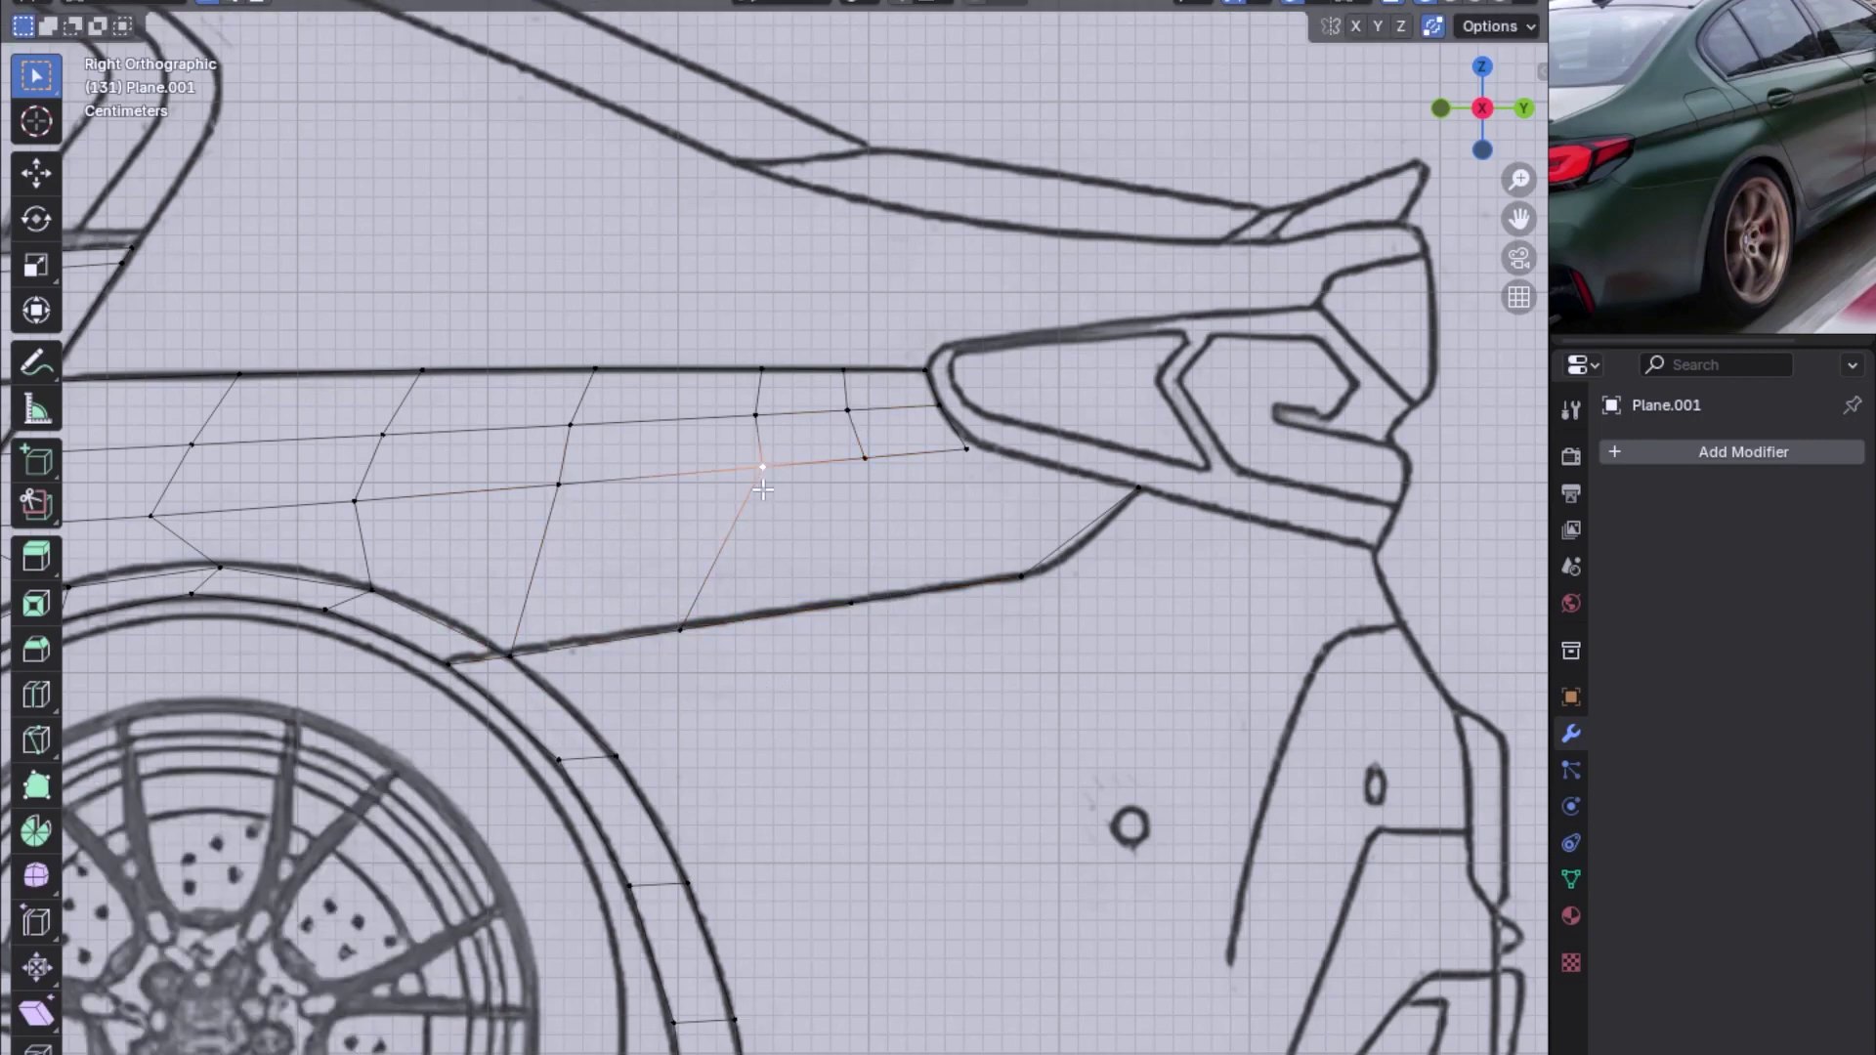
key("f")
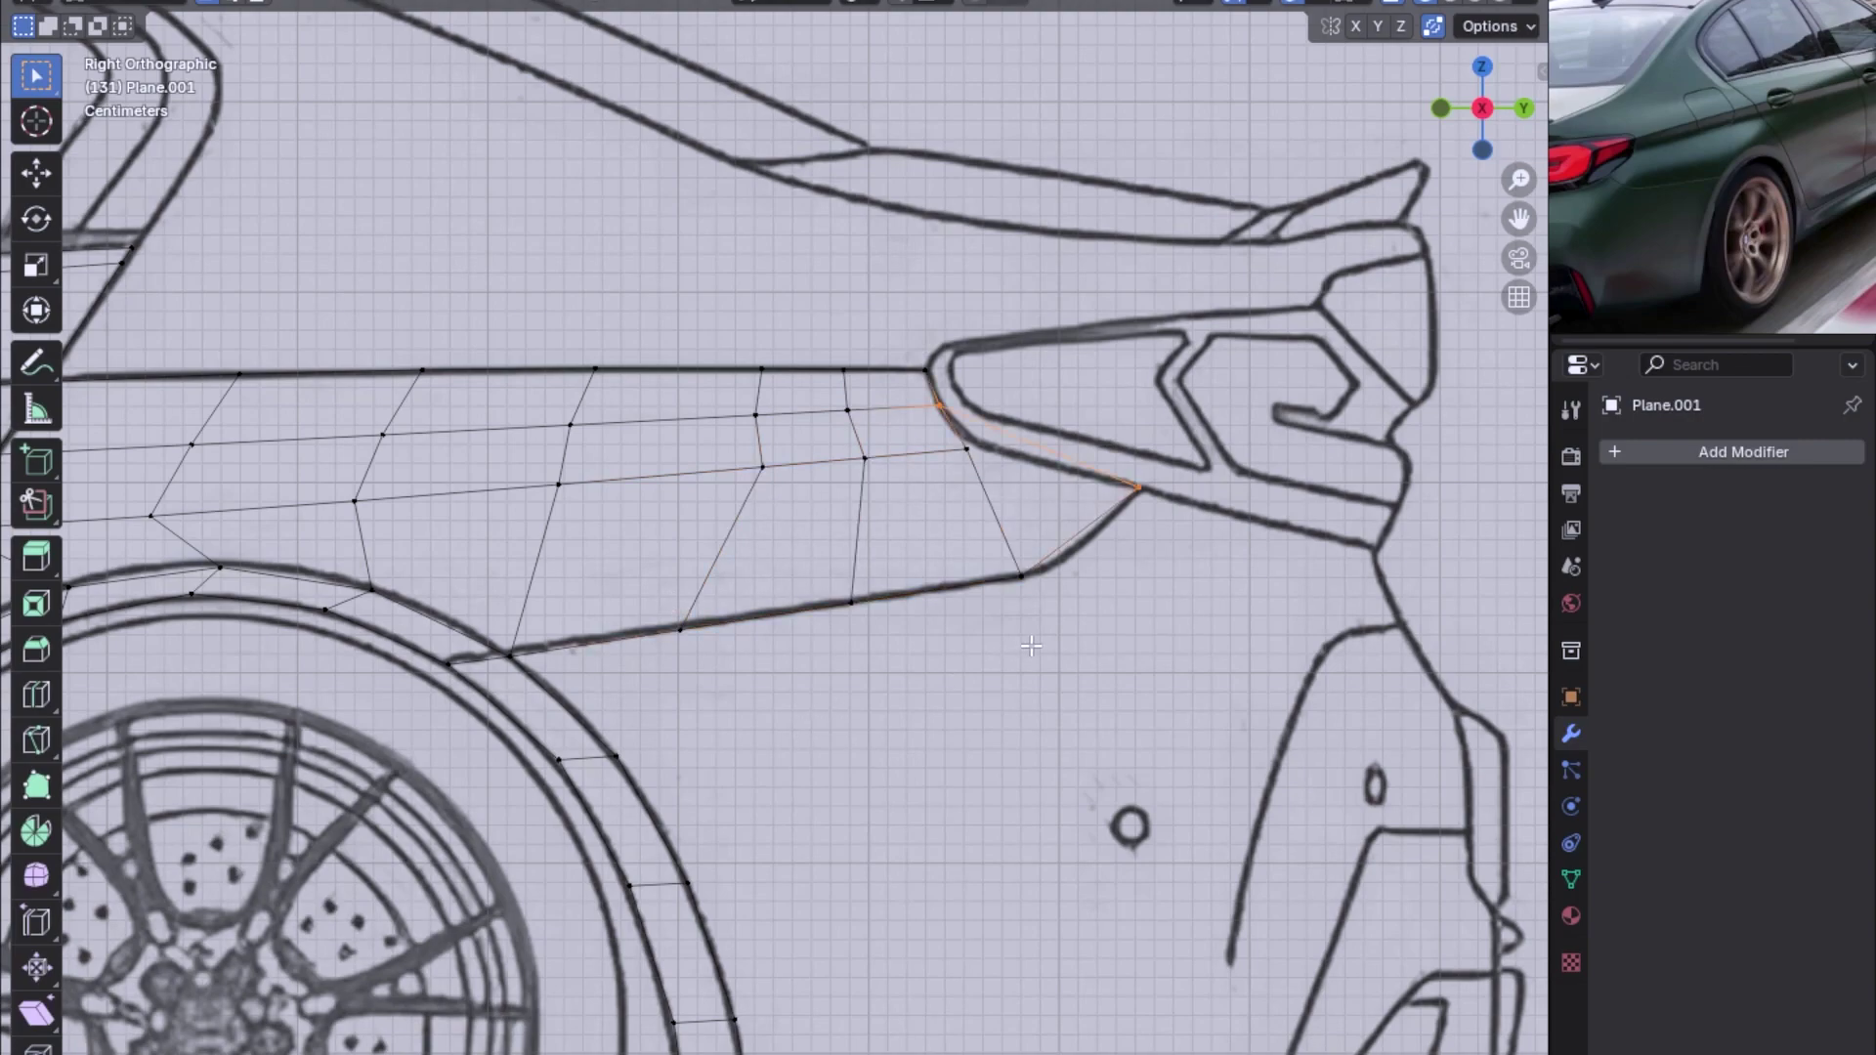
key("ctrl+z")
key("ctrl+z")
key("ctrl+z")
key("ctrl+z")
key("ctrl+z")
key("ctrl+z")
mouse_move(893, 651)
middle_mouse_down()
mouse_move(703, 745)
mouse_move(684, 732)
middle_mouse_up()
Select the lower body-line edge path to the taillight and smooth it with LoopTools Curve
left_click(1096, 626)
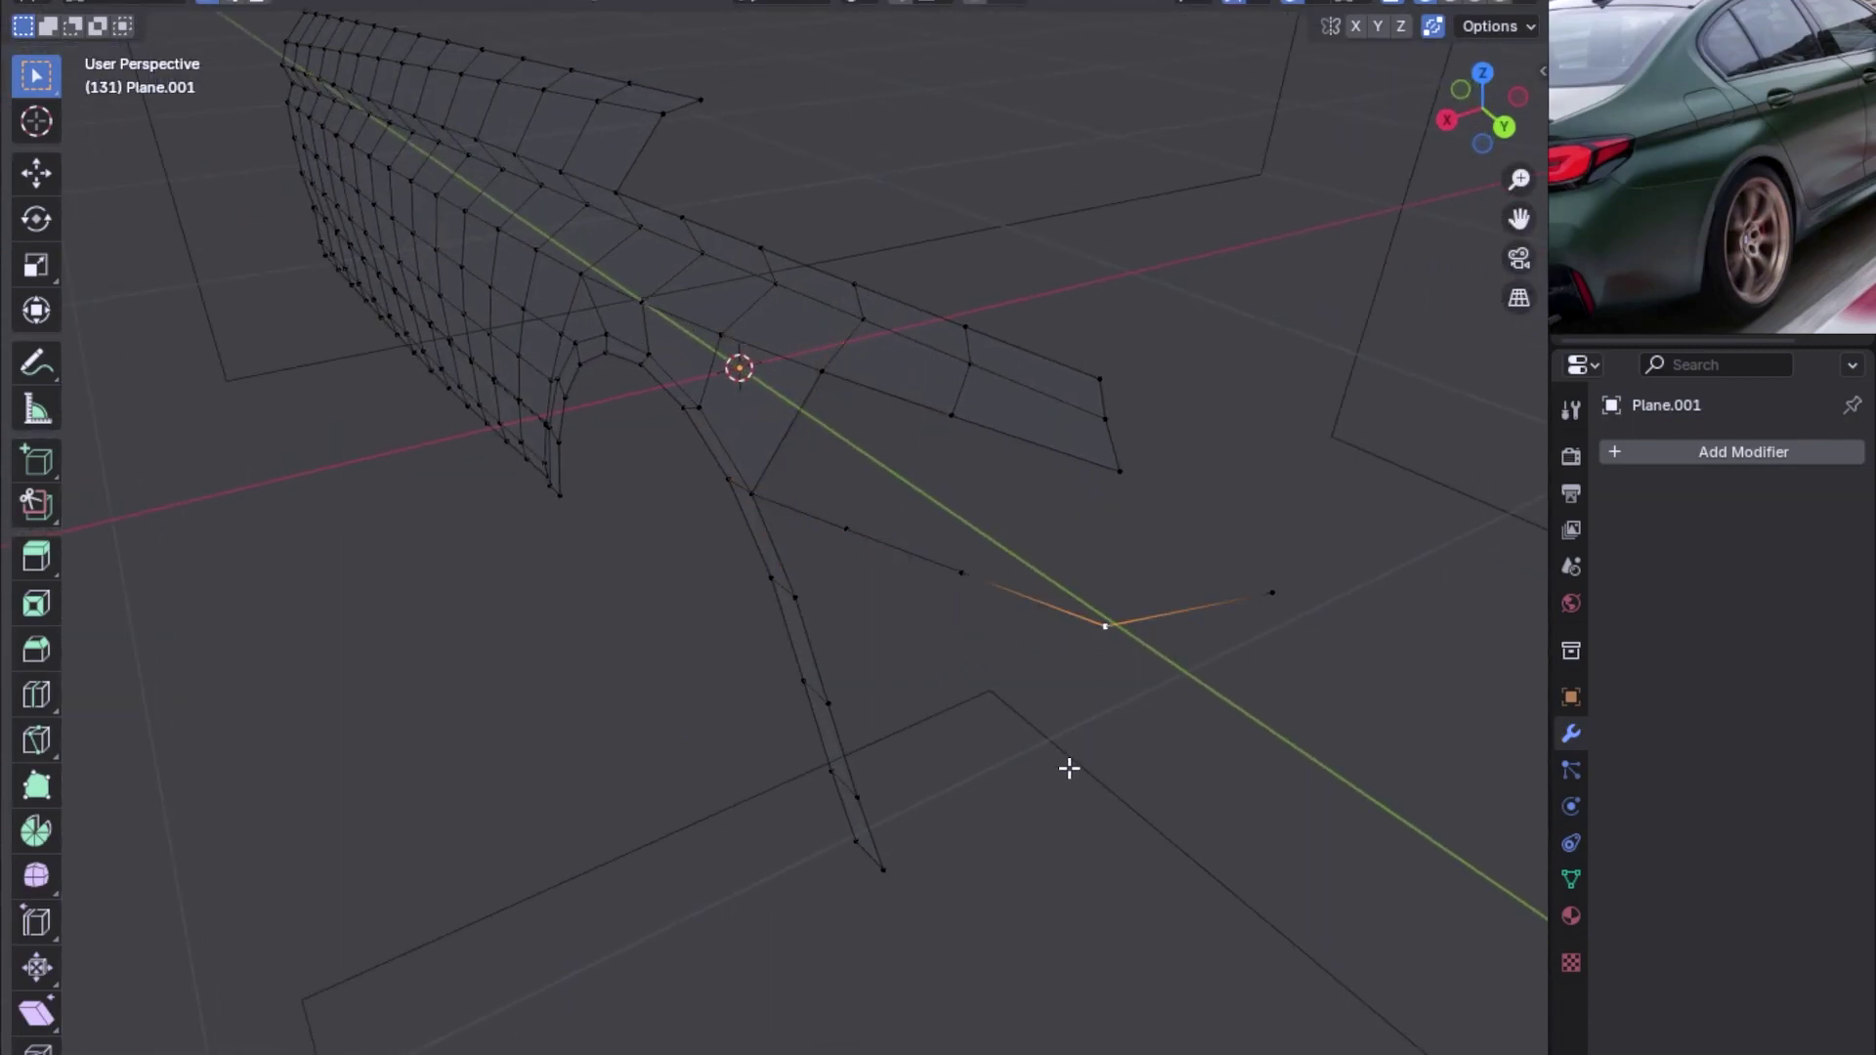
left_click(752, 495, "ctrl")
mouse_move(833, 505)
middle_mouse_down()
mouse_move(979, 541)
mouse_move(1009, 519)
middle_mouse_up()
right_click(926, 429)
mouse_move(855, 436)
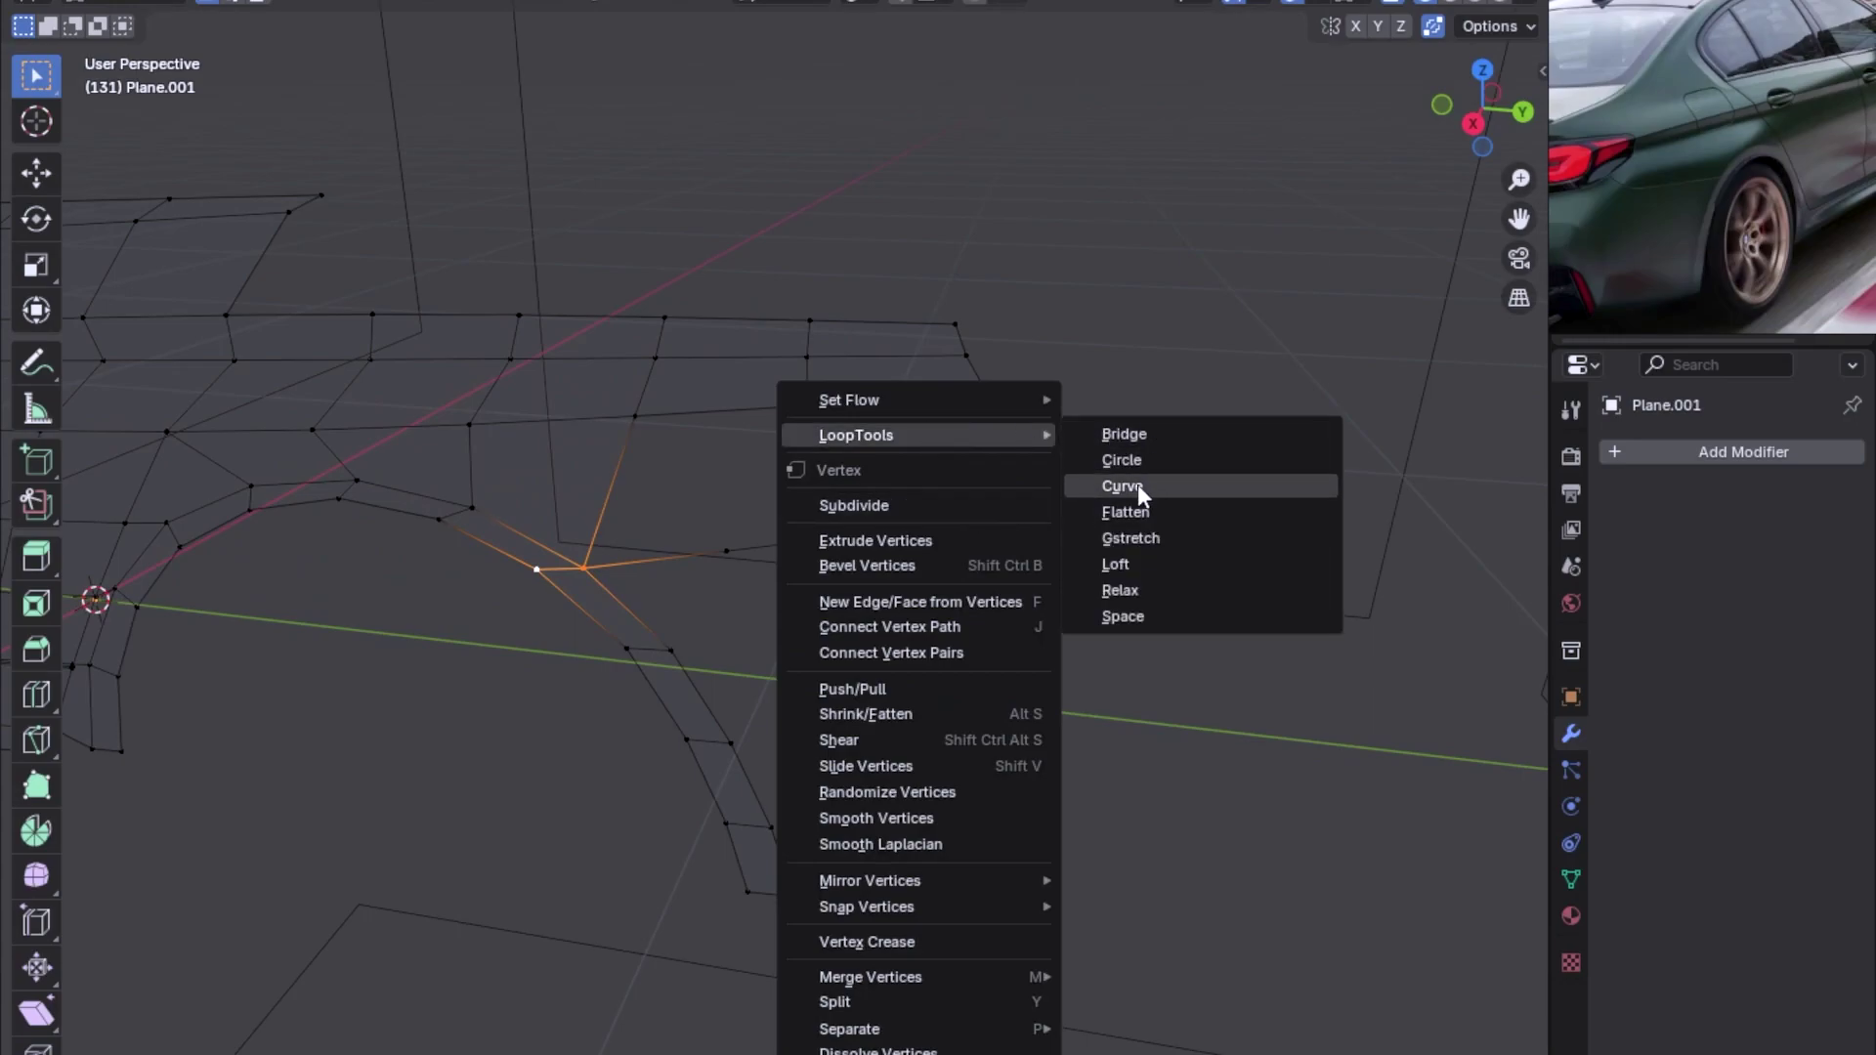
left_click(1137, 484)
middle_click_drag(804, 615, 494, 682)
key("KP_3")
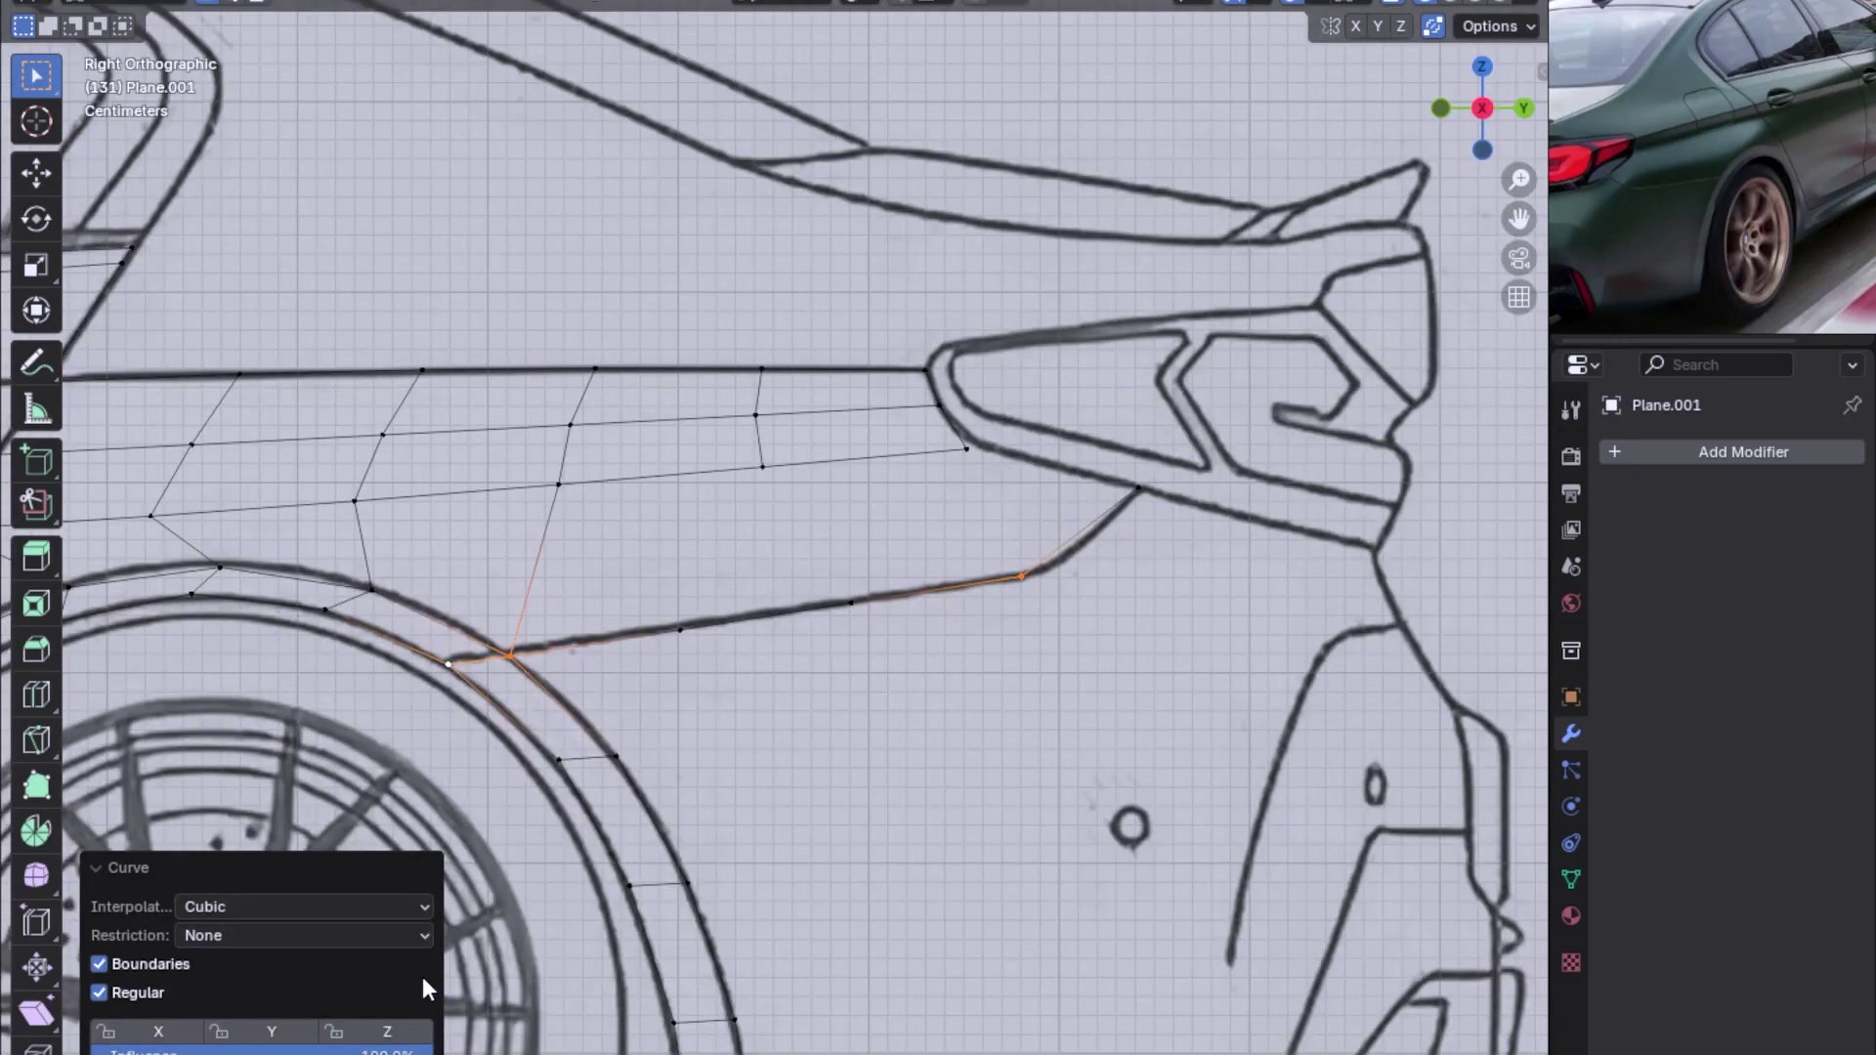
key("KP_1")
mouse_move(971, 704)
middle_mouse_down()
mouse_move(1080, 710)
mouse_move(1047, 649)
mouse_move(977, 685)
middle_mouse_up()
left_click(1033, 674)
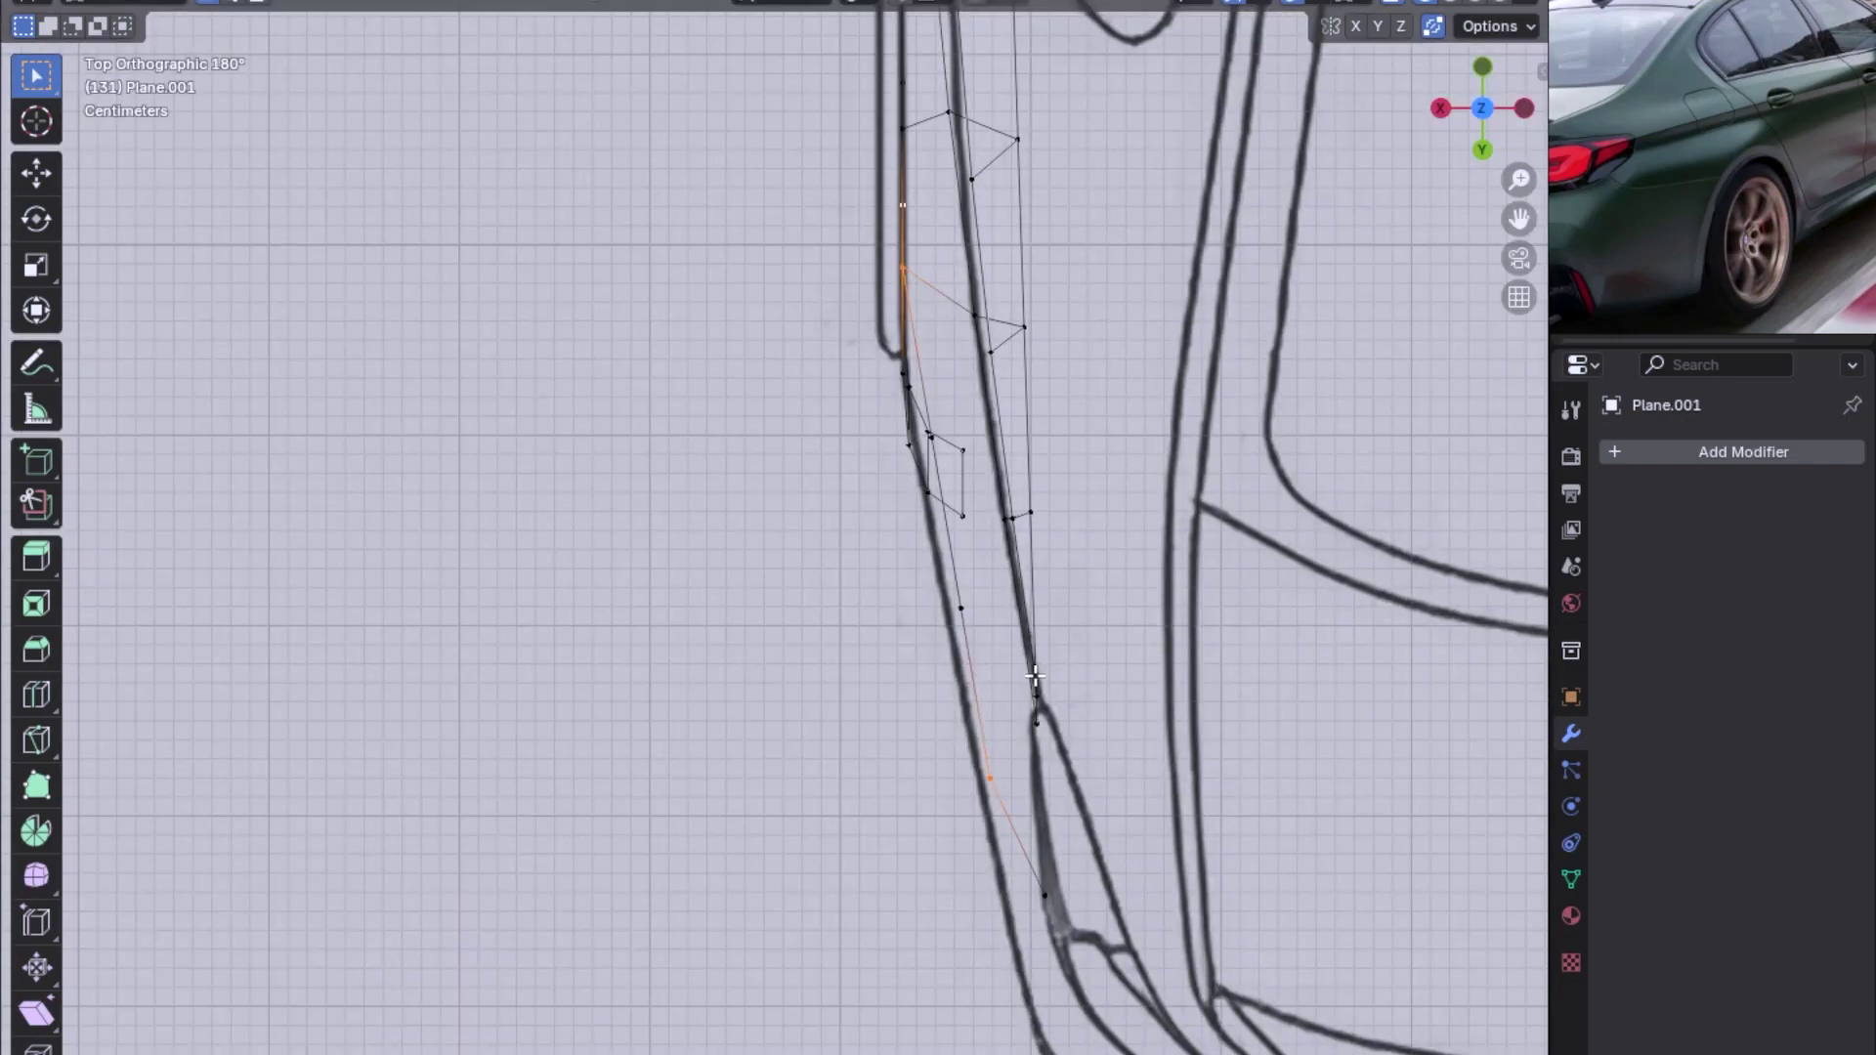
key("KP_3")
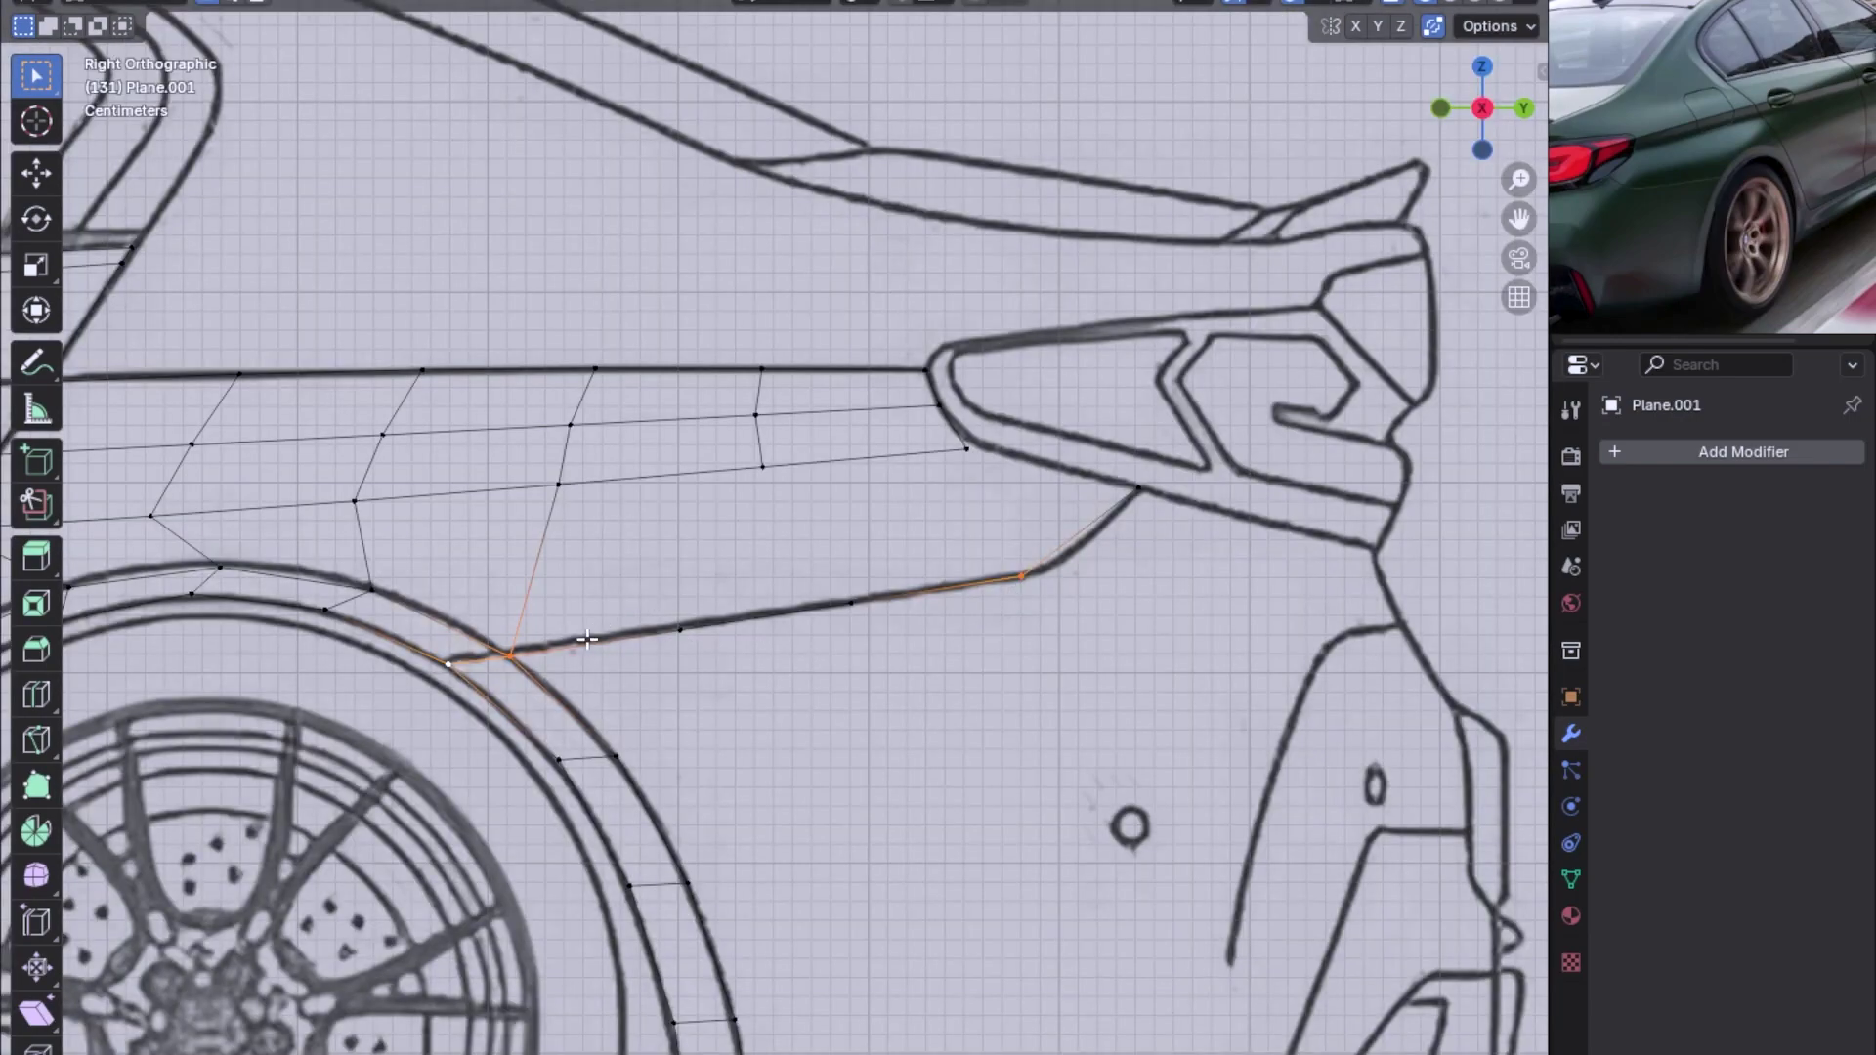
Extrude the lower edge chain upward into a trial strip
left_click(1021, 576, "shift")
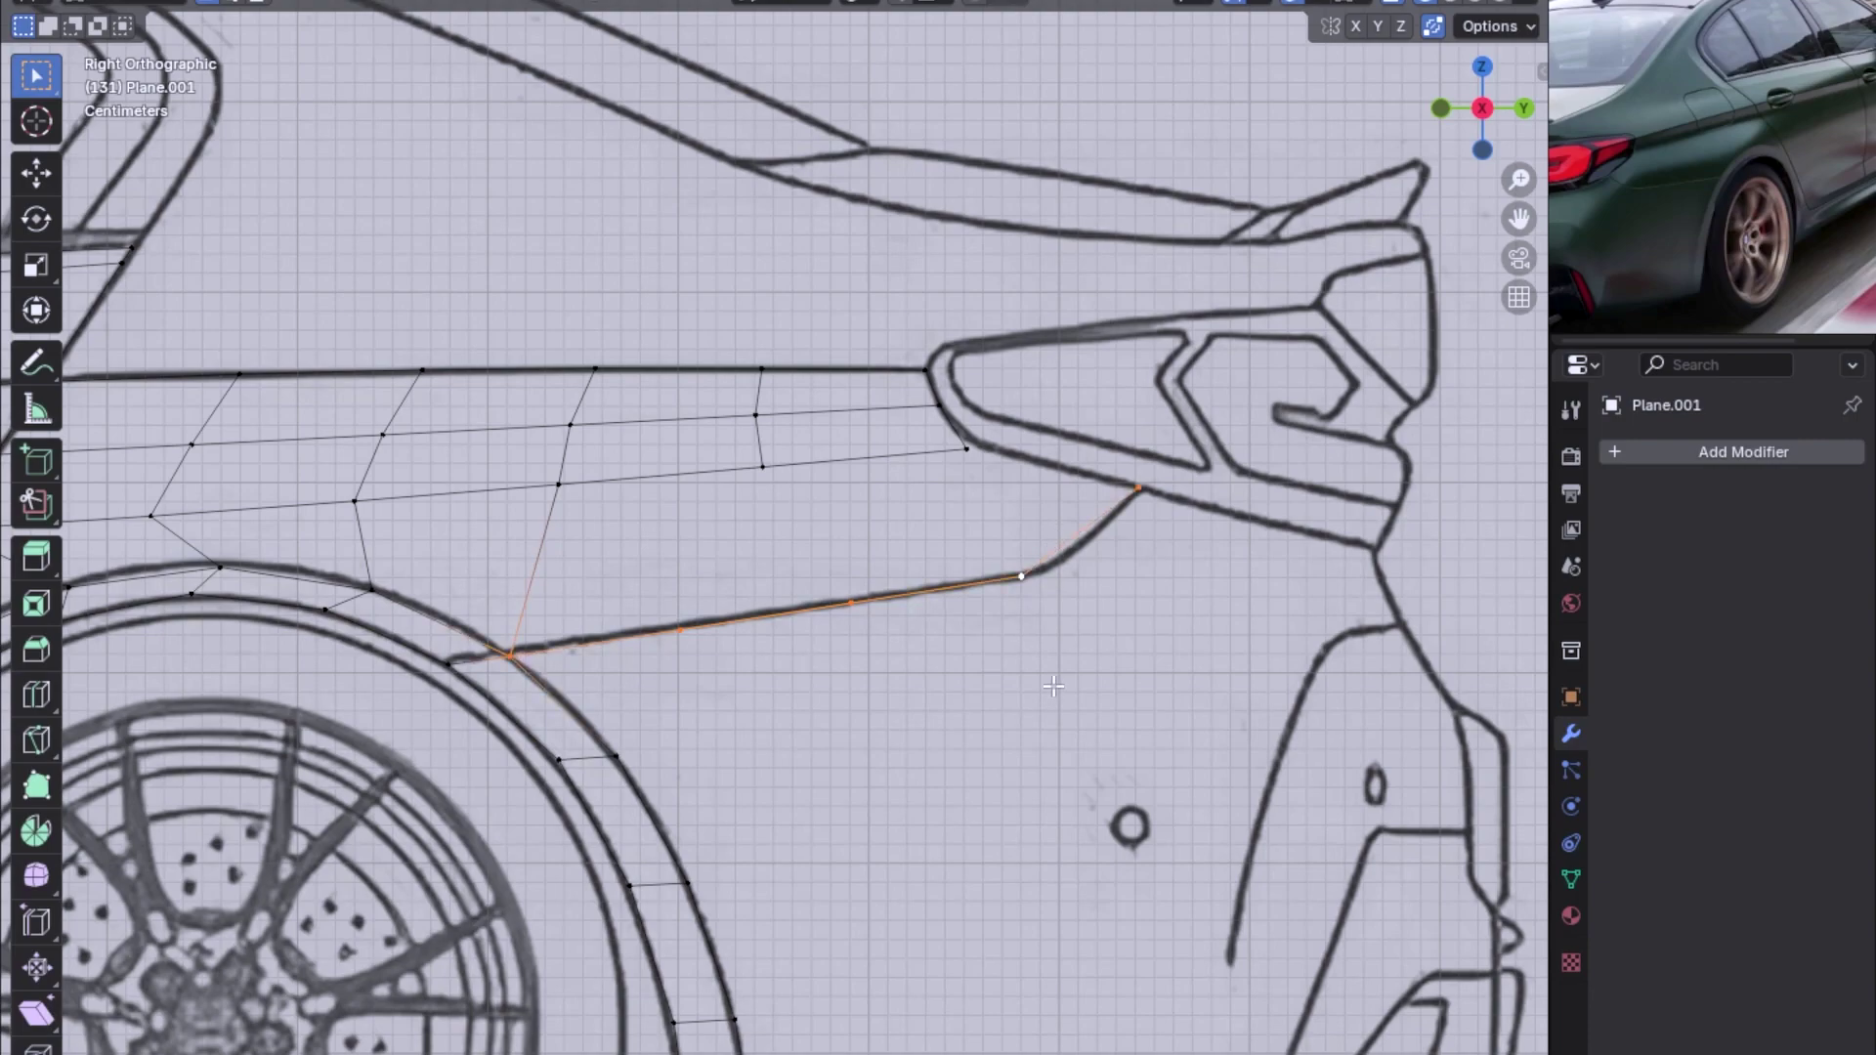
key("e")
left_click(1026, 616)
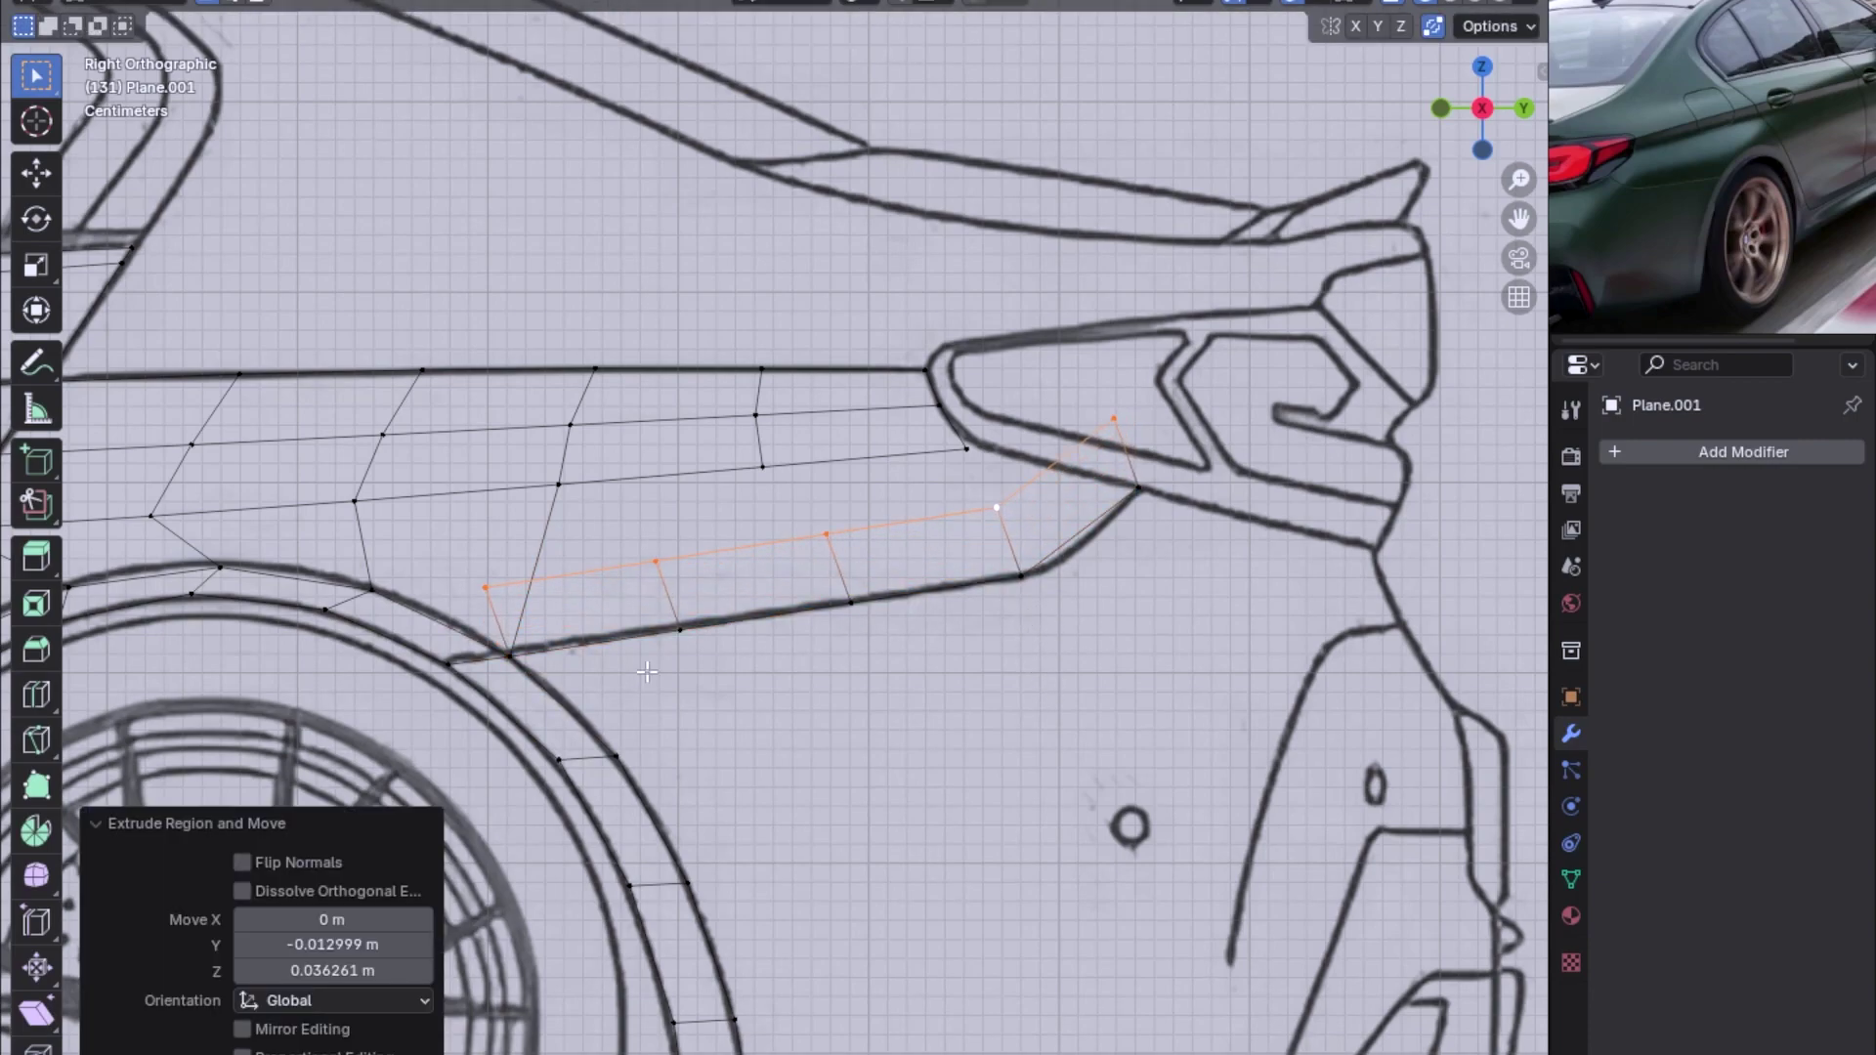
Reselect the chain from wheel-arch corner to taillight and curve it again with Z locked
left_click(517, 655)
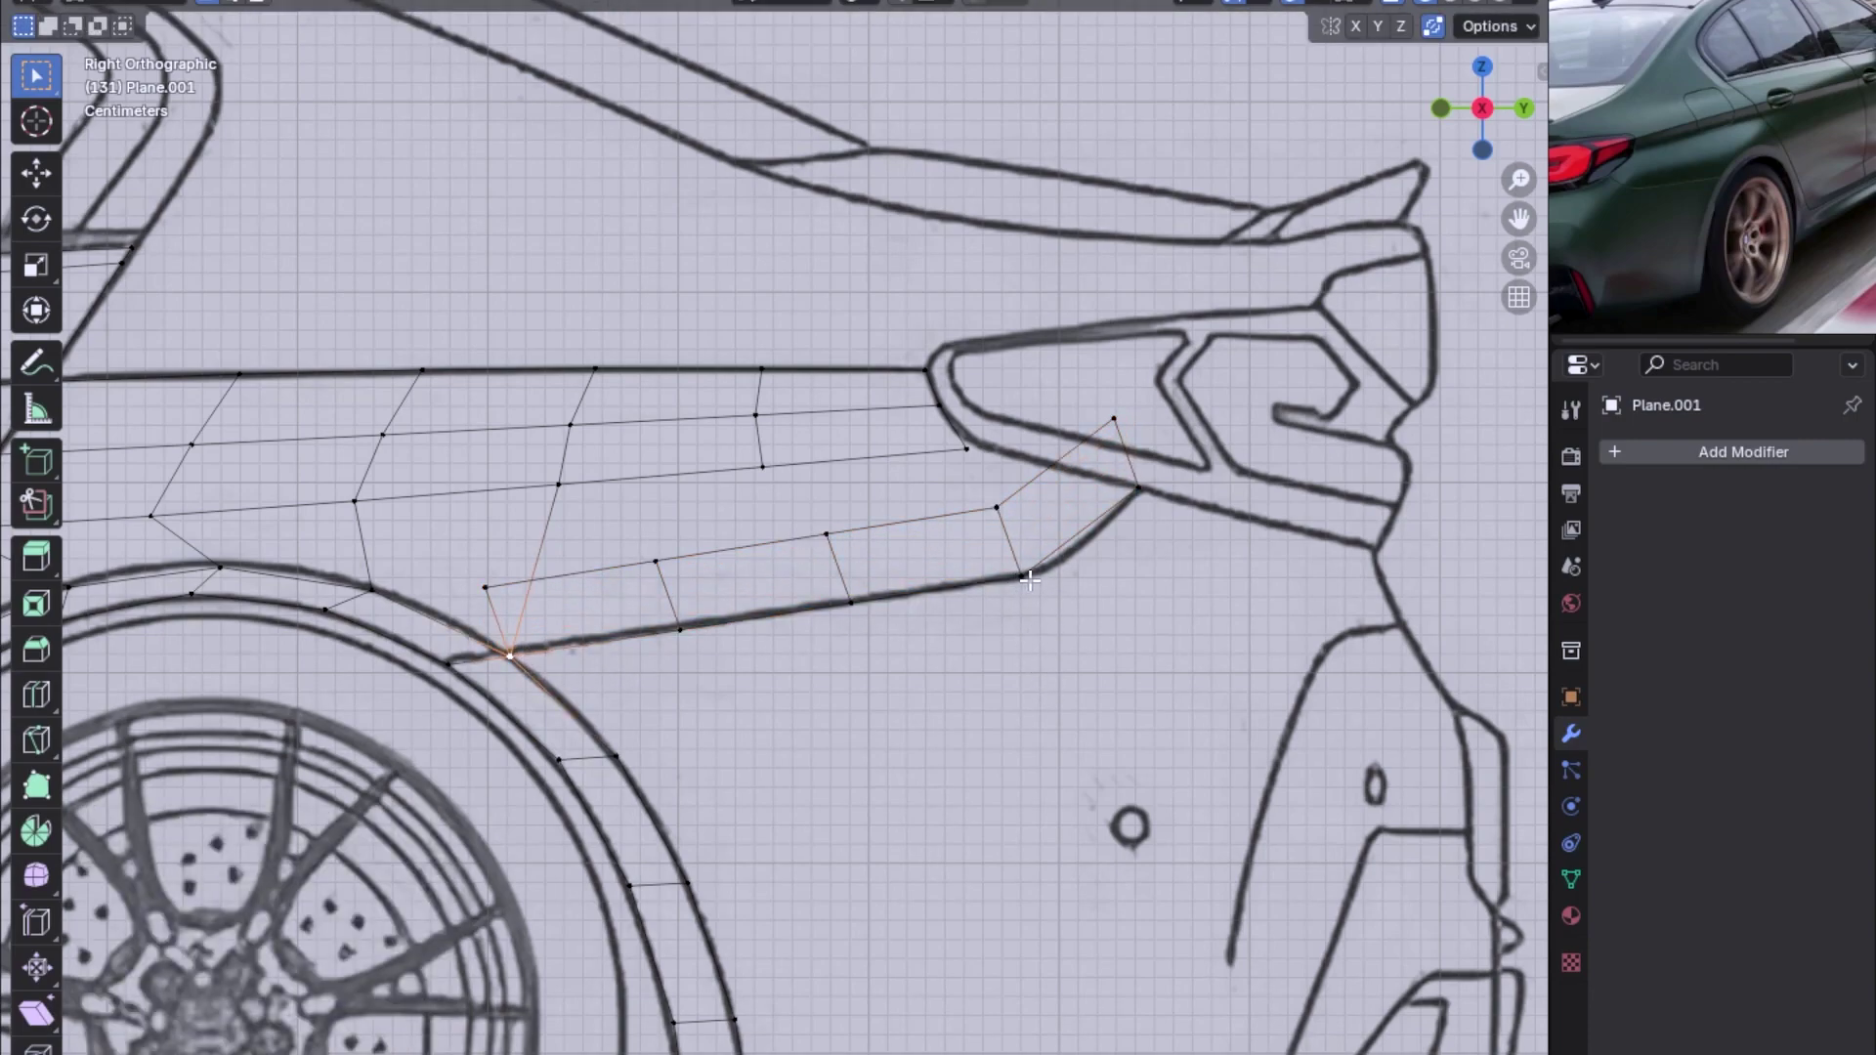
left_click(1025, 579, "ctrl")
left_click(509, 656)
left_click(1021, 576, "shift")
left_click(1139, 486, "shift")
mouse_move(1138, 486)
middle_mouse_down()
mouse_move(808, 635)
mouse_move(1005, 595)
middle_mouse_up()
right_click(930, 569)
mouse_move(858, 436)
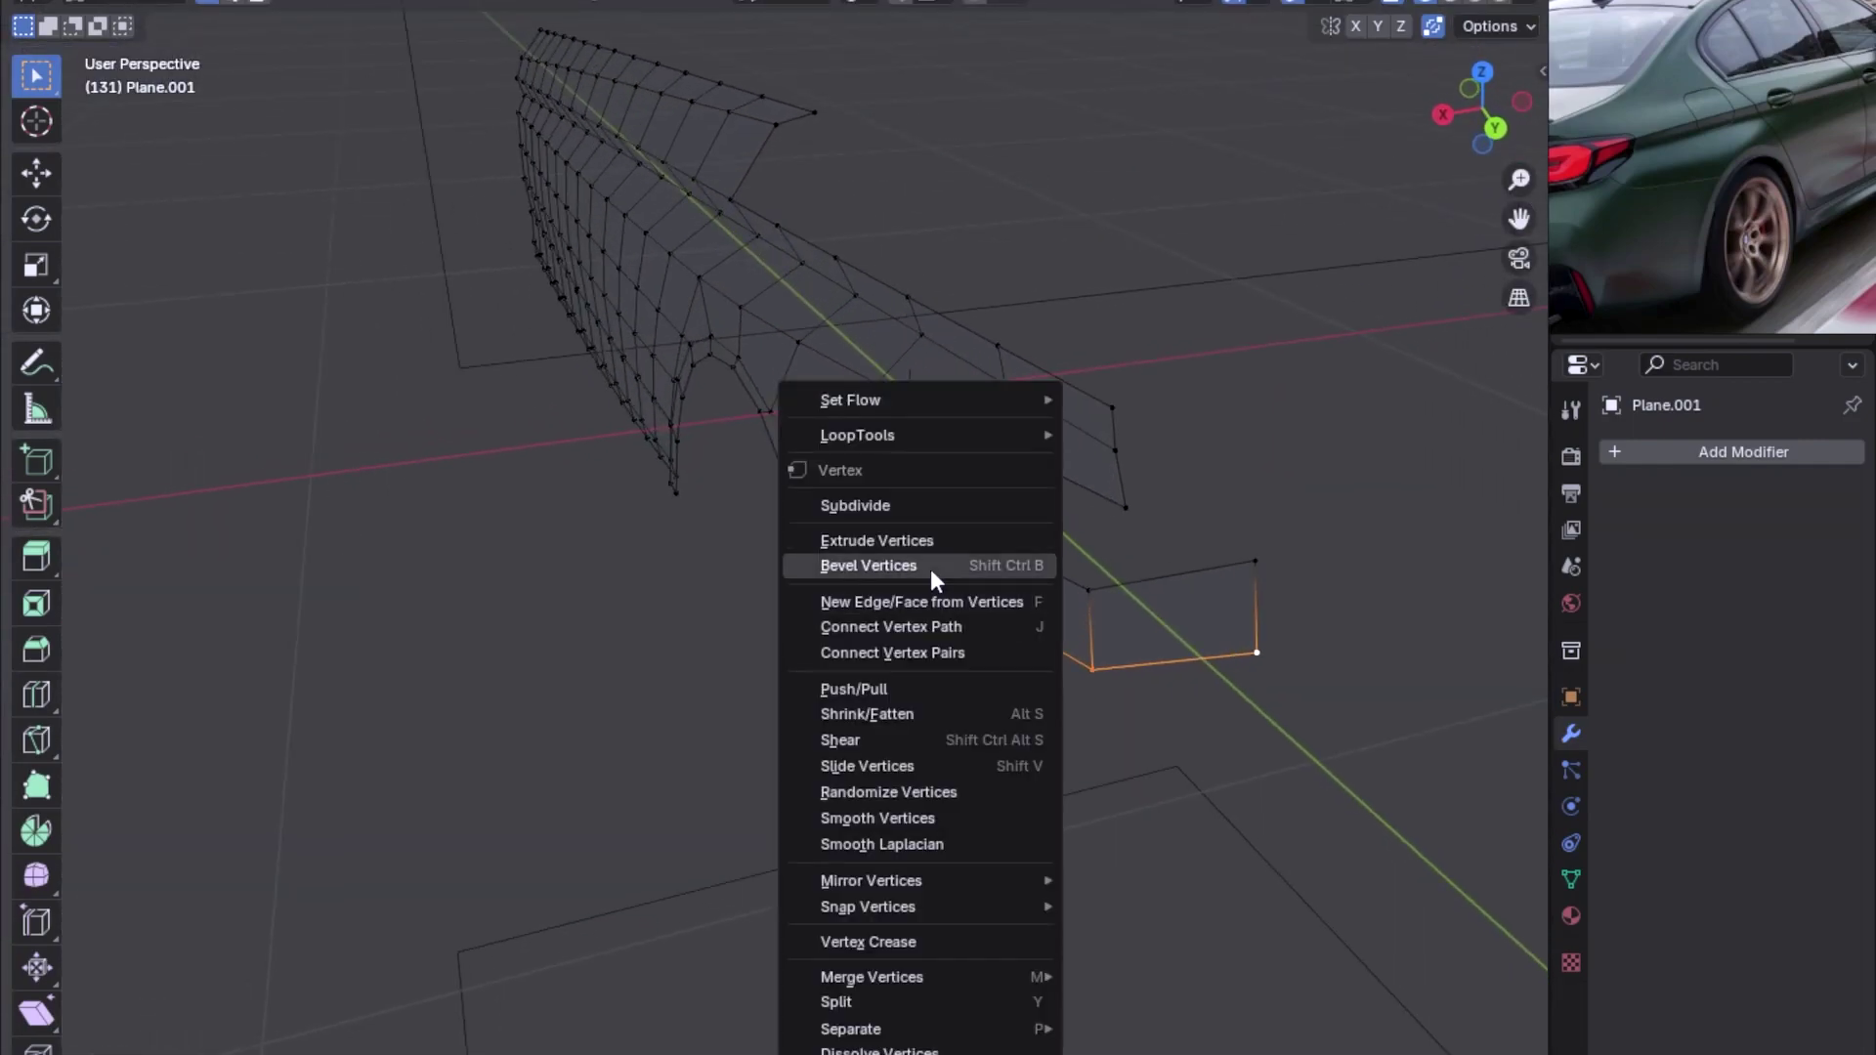
left_click(1146, 483)
mouse_move(1005, 629)
middle_mouse_down("alt")
mouse_move(933, 612)
mouse_move(1001, 607)
mouse_move(970, 537)
middle_mouse_up("alt")
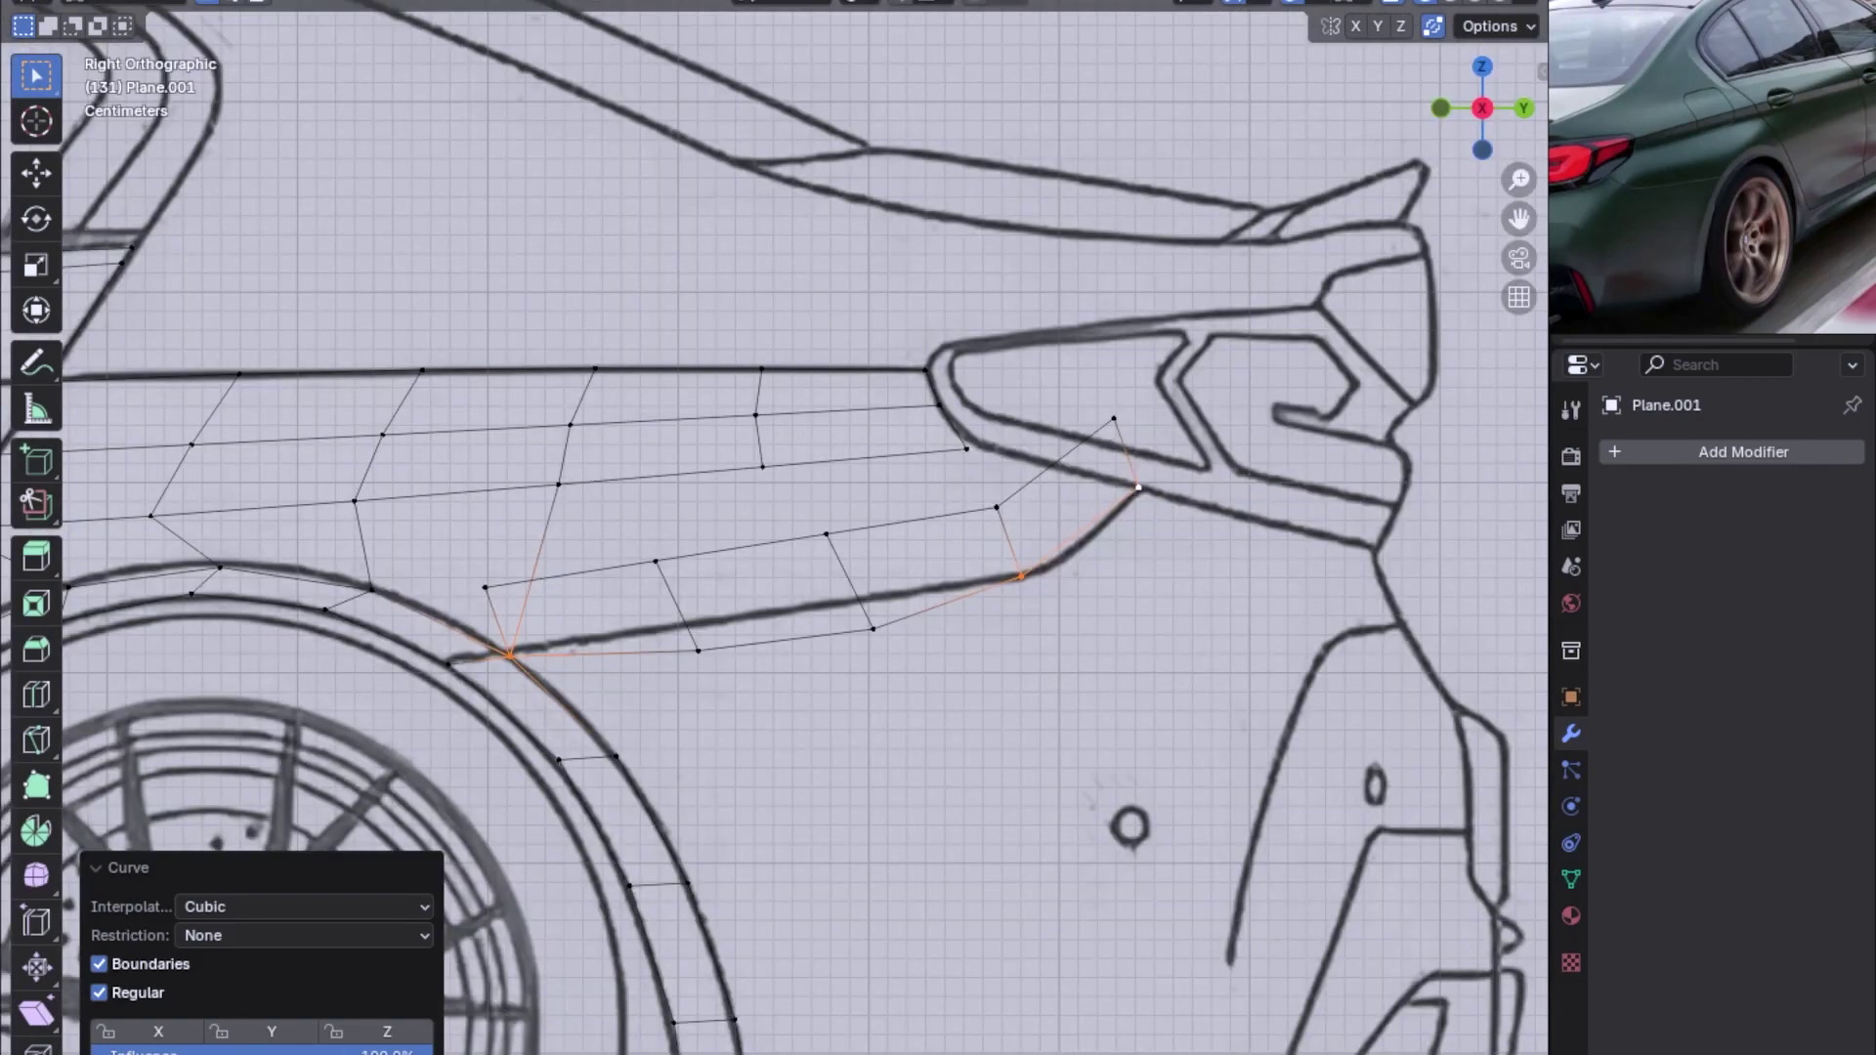
left_click(333, 1031)
mouse_move(967, 625)
middle_mouse_down("alt")
mouse_move(994, 592)
mouse_move(950, 600)
mouse_move(965, 688)
middle_mouse_up("alt")
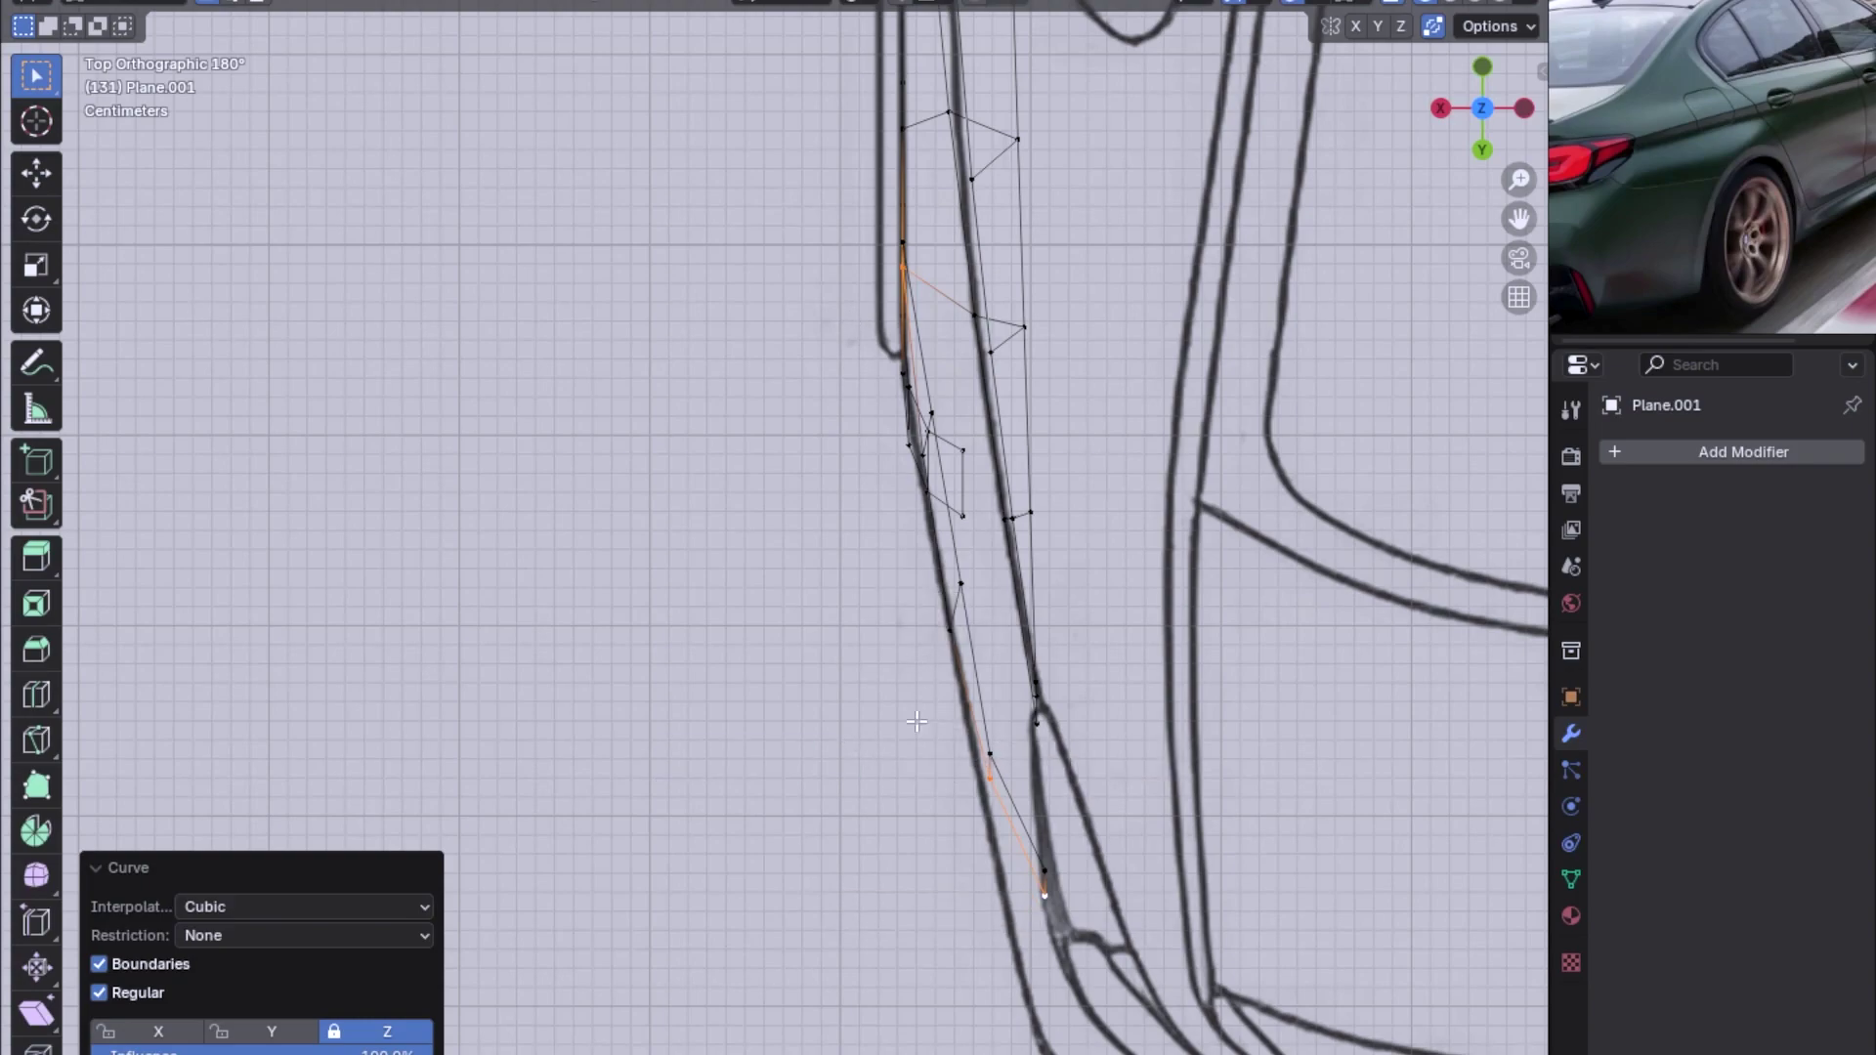
Delete the extruded strip's vertices and return to the side view
left_click(953, 662, "alt")
mouse_move(1088, 745)
middle_mouse_down()
mouse_move(1224, 599)
mouse_move(708, 561)
middle_mouse_up()
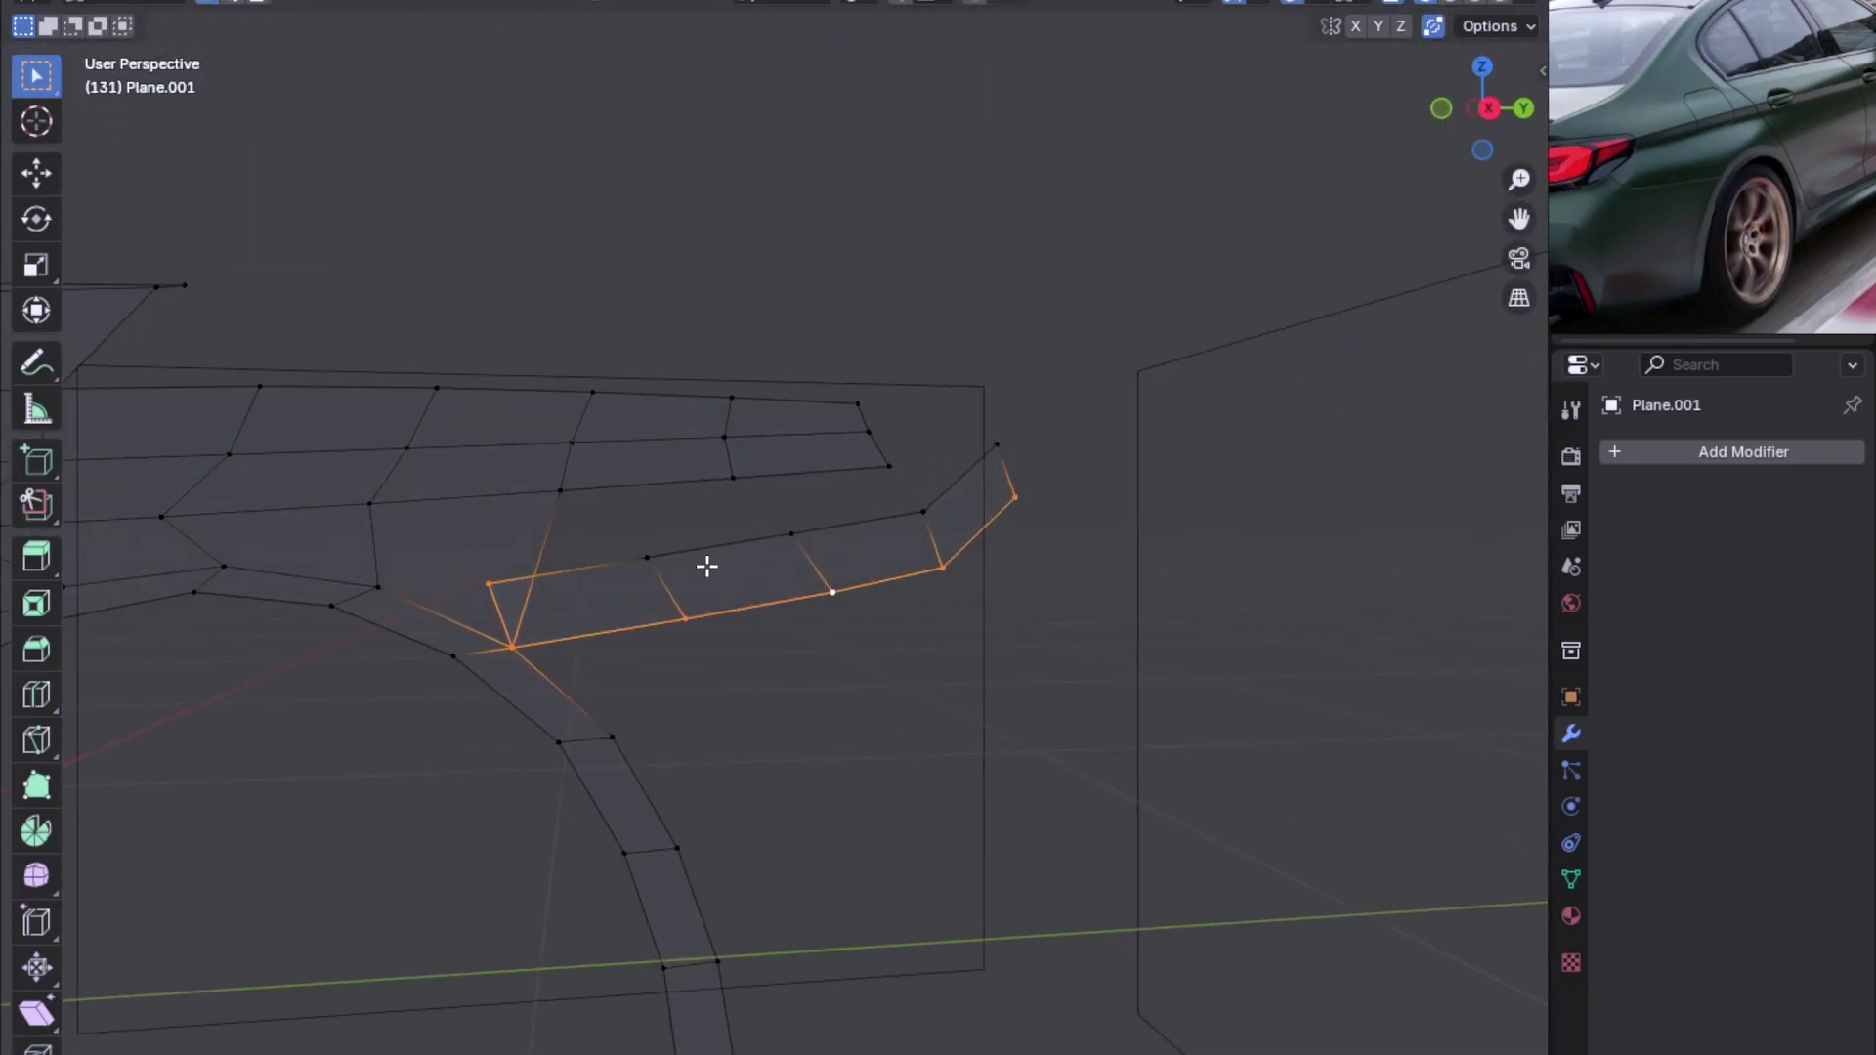
key("x")
left_click(1026, 629)
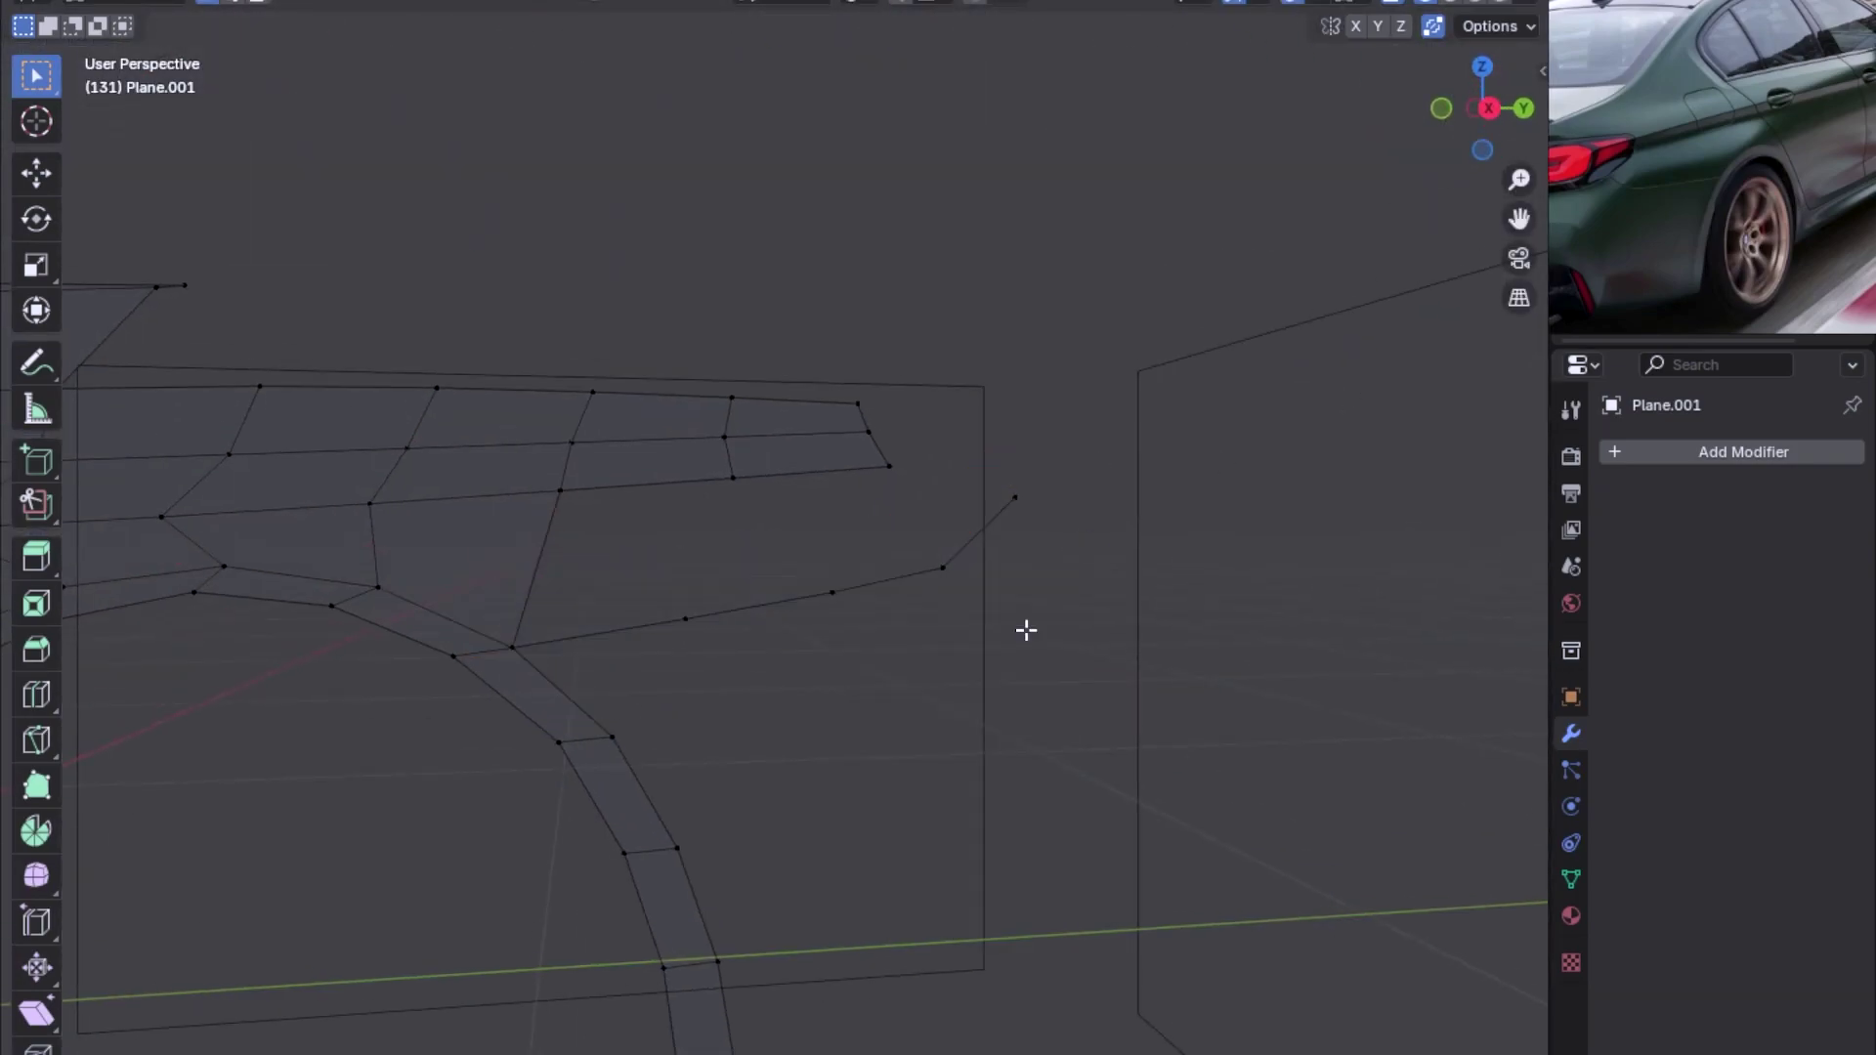
key("KP_3")
scroll(744, 693, "up", 2)
Slide a middle-row vertex along its edge and select the quad behind the wheel arch
left_click(527, 483)
left_click(459, 679, "shift")
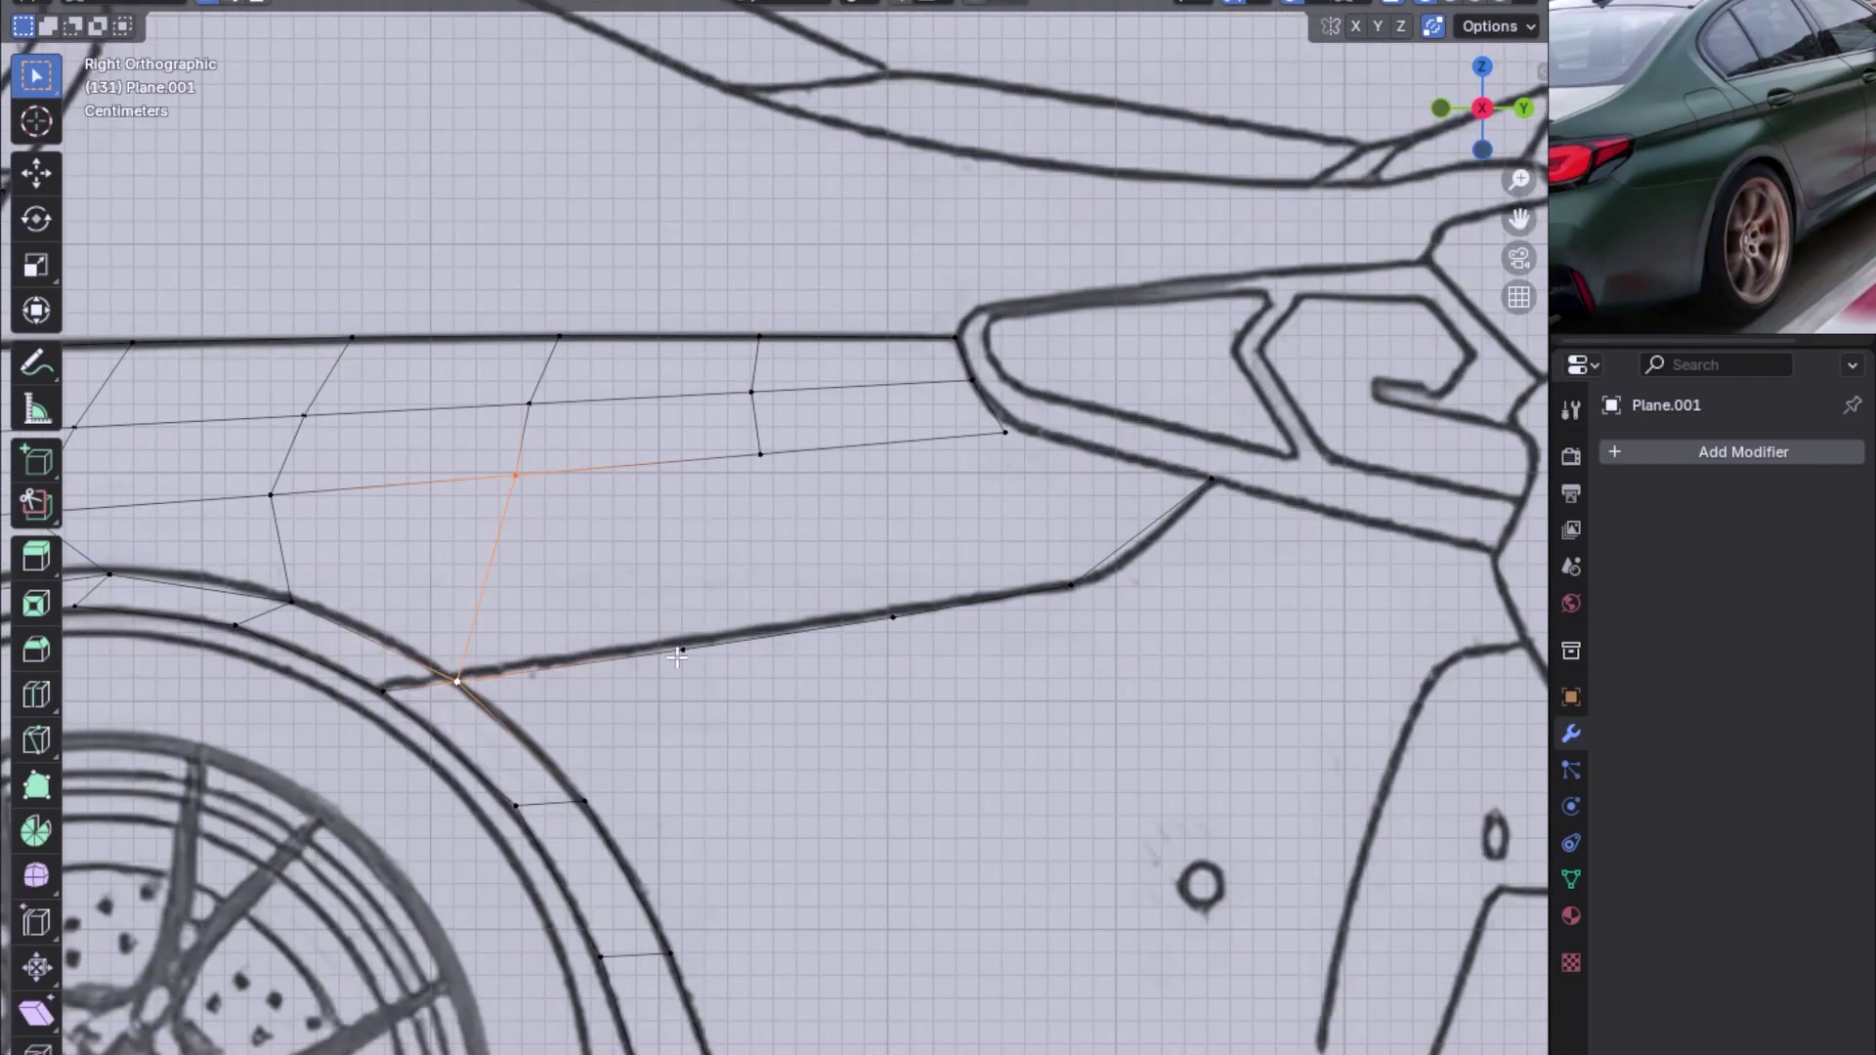
left_click(762, 455, "shift")
key("shift+v")
left_click(772, 539)
left_click(682, 649, "shift")
left_click(737, 453, "shift")
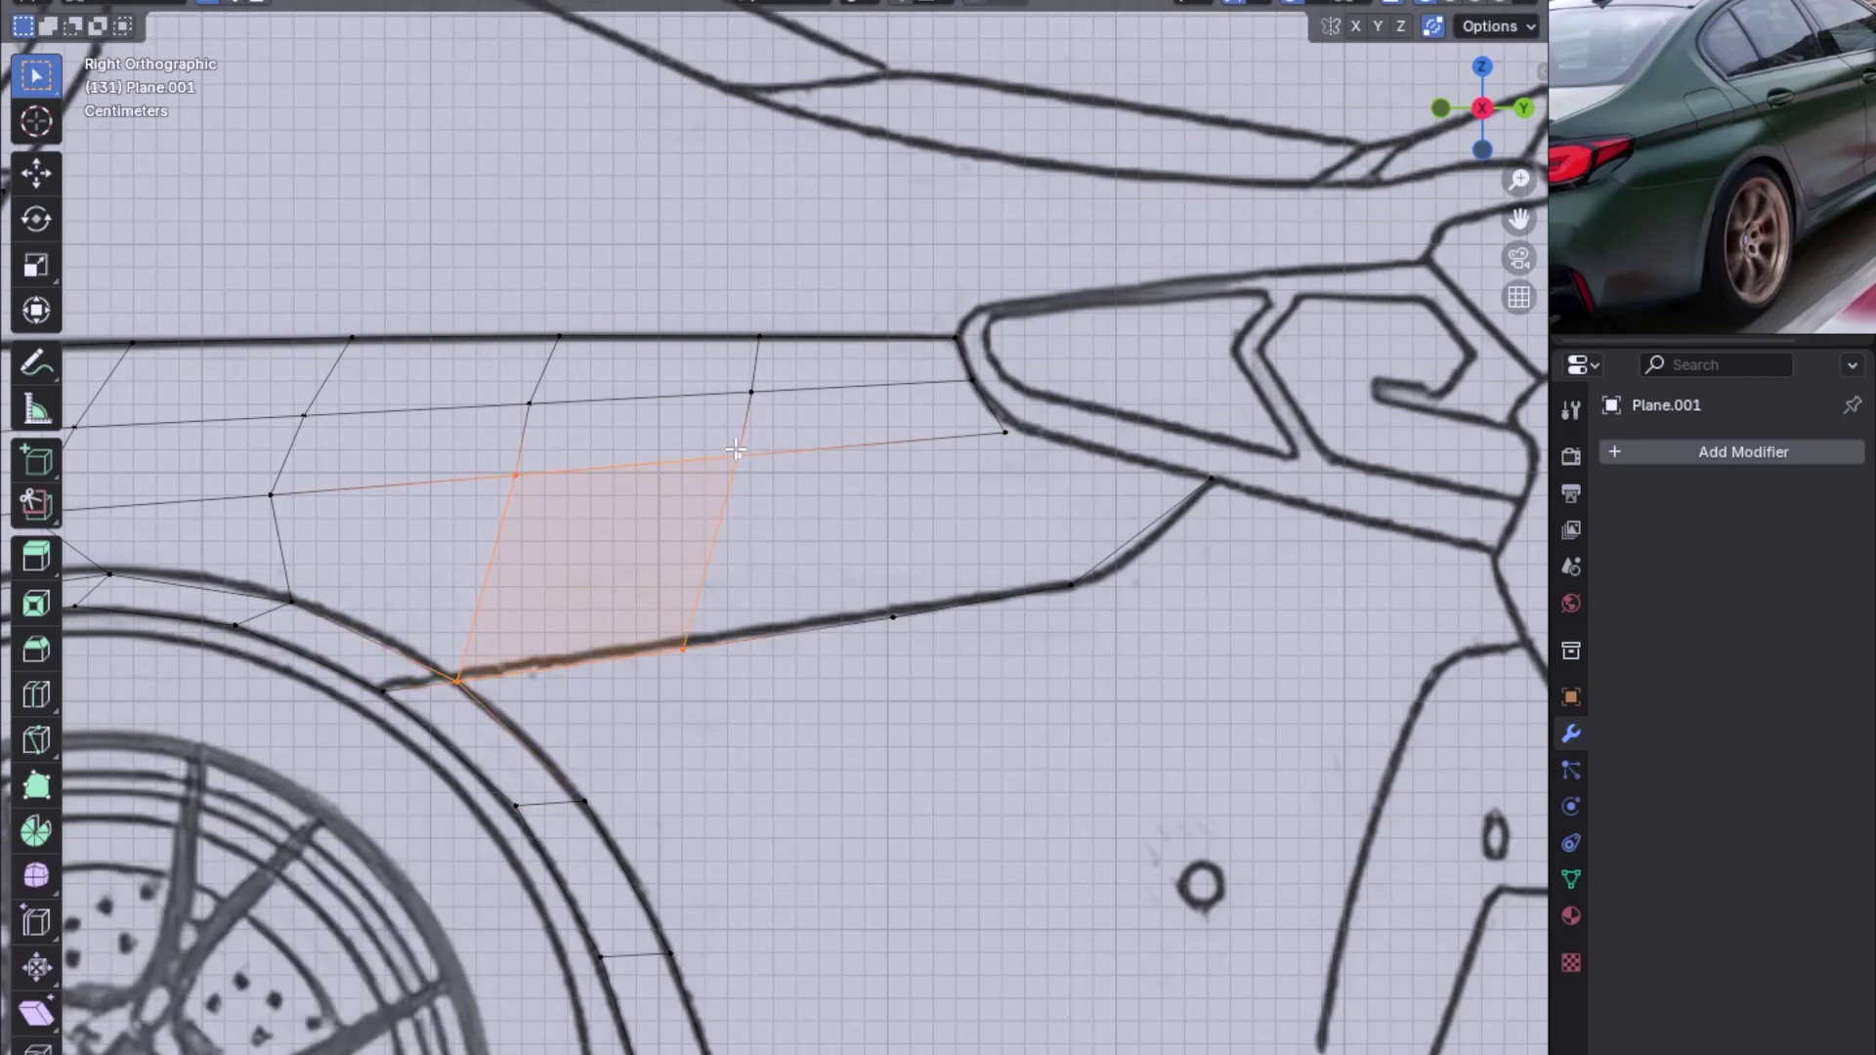
Cut a new vertical edge loop through the quads near the taillight
key("ctrl+r")
left_click(872, 441)
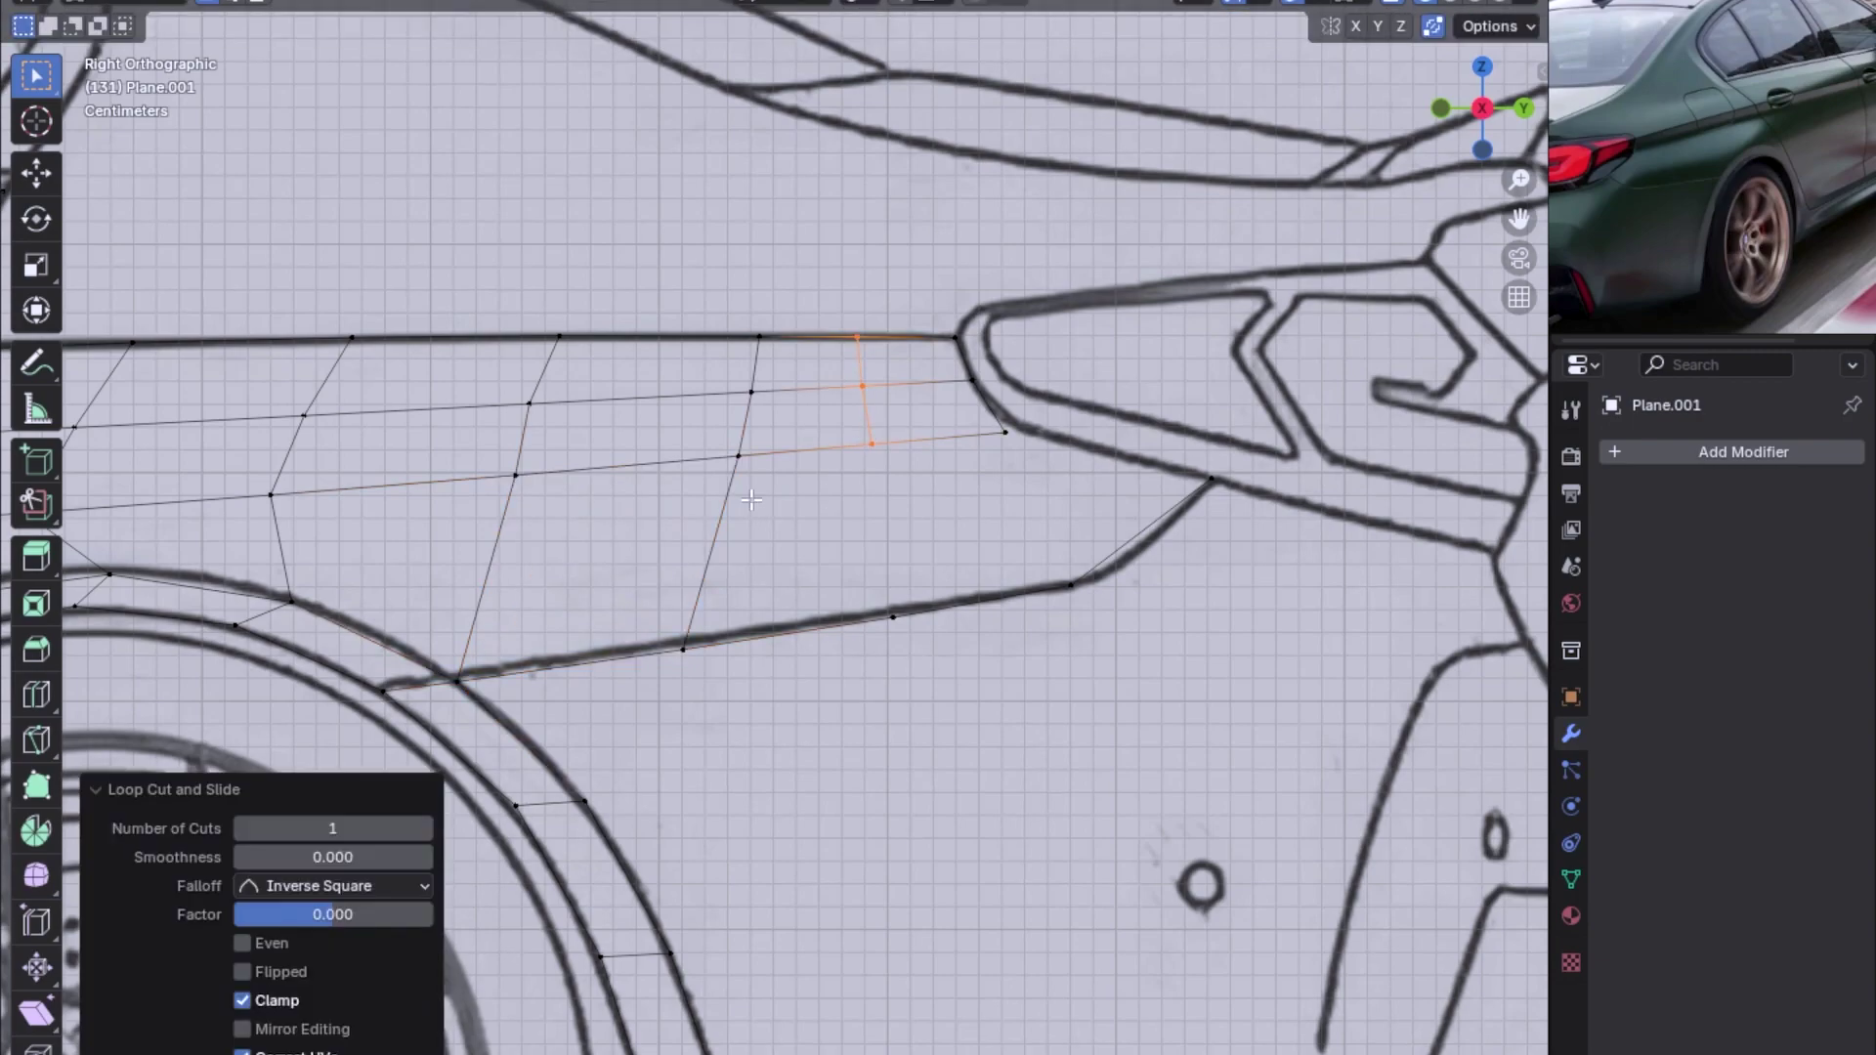
middle_click_drag(1104, 553, 1057, 576, "shift")
Extrude a trial vertex from the upper rear corner toward the taillight, then delete it
left_click(1022, 609)
scroll(1026, 704, "down", 2)
scroll(841, 660, "up", 3)
left_click(801, 632, "shift")
left_click(849, 649)
key("e")
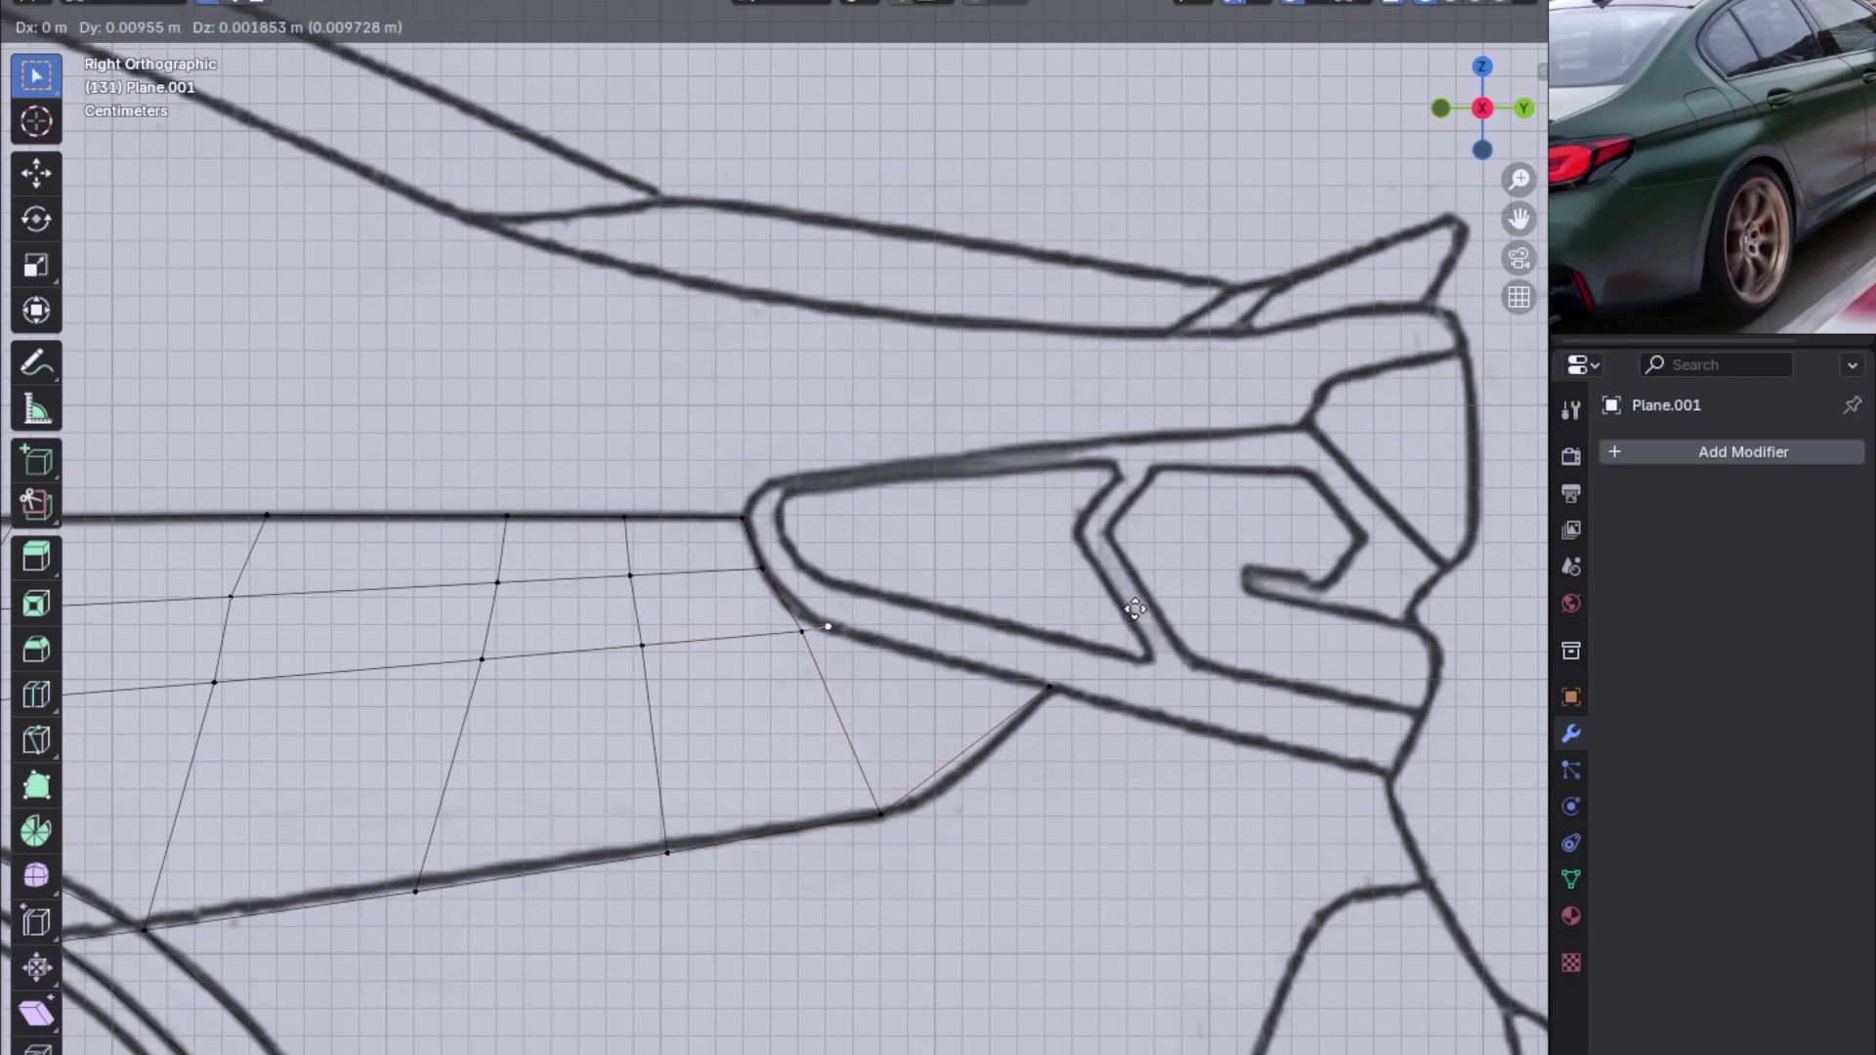
left_click(1052, 633)
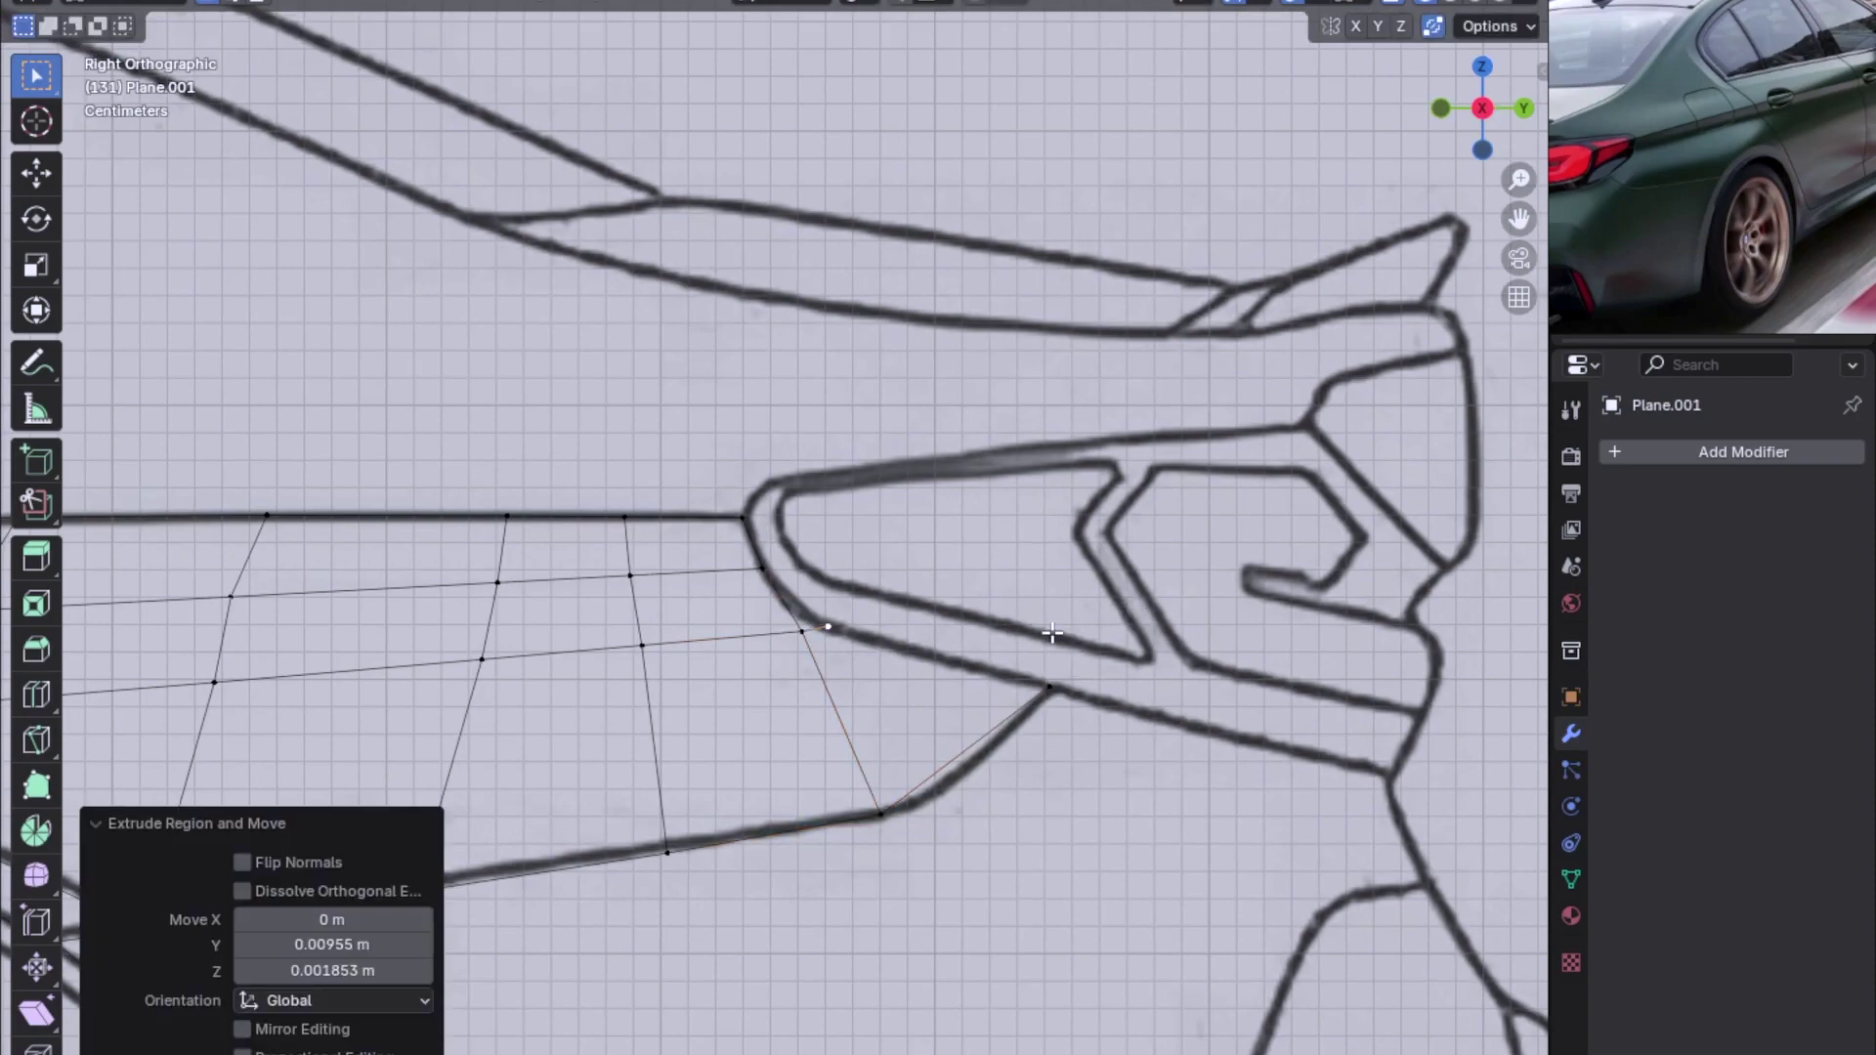
left_click(881, 809, "shift")
left_click(1049, 687, "shift")
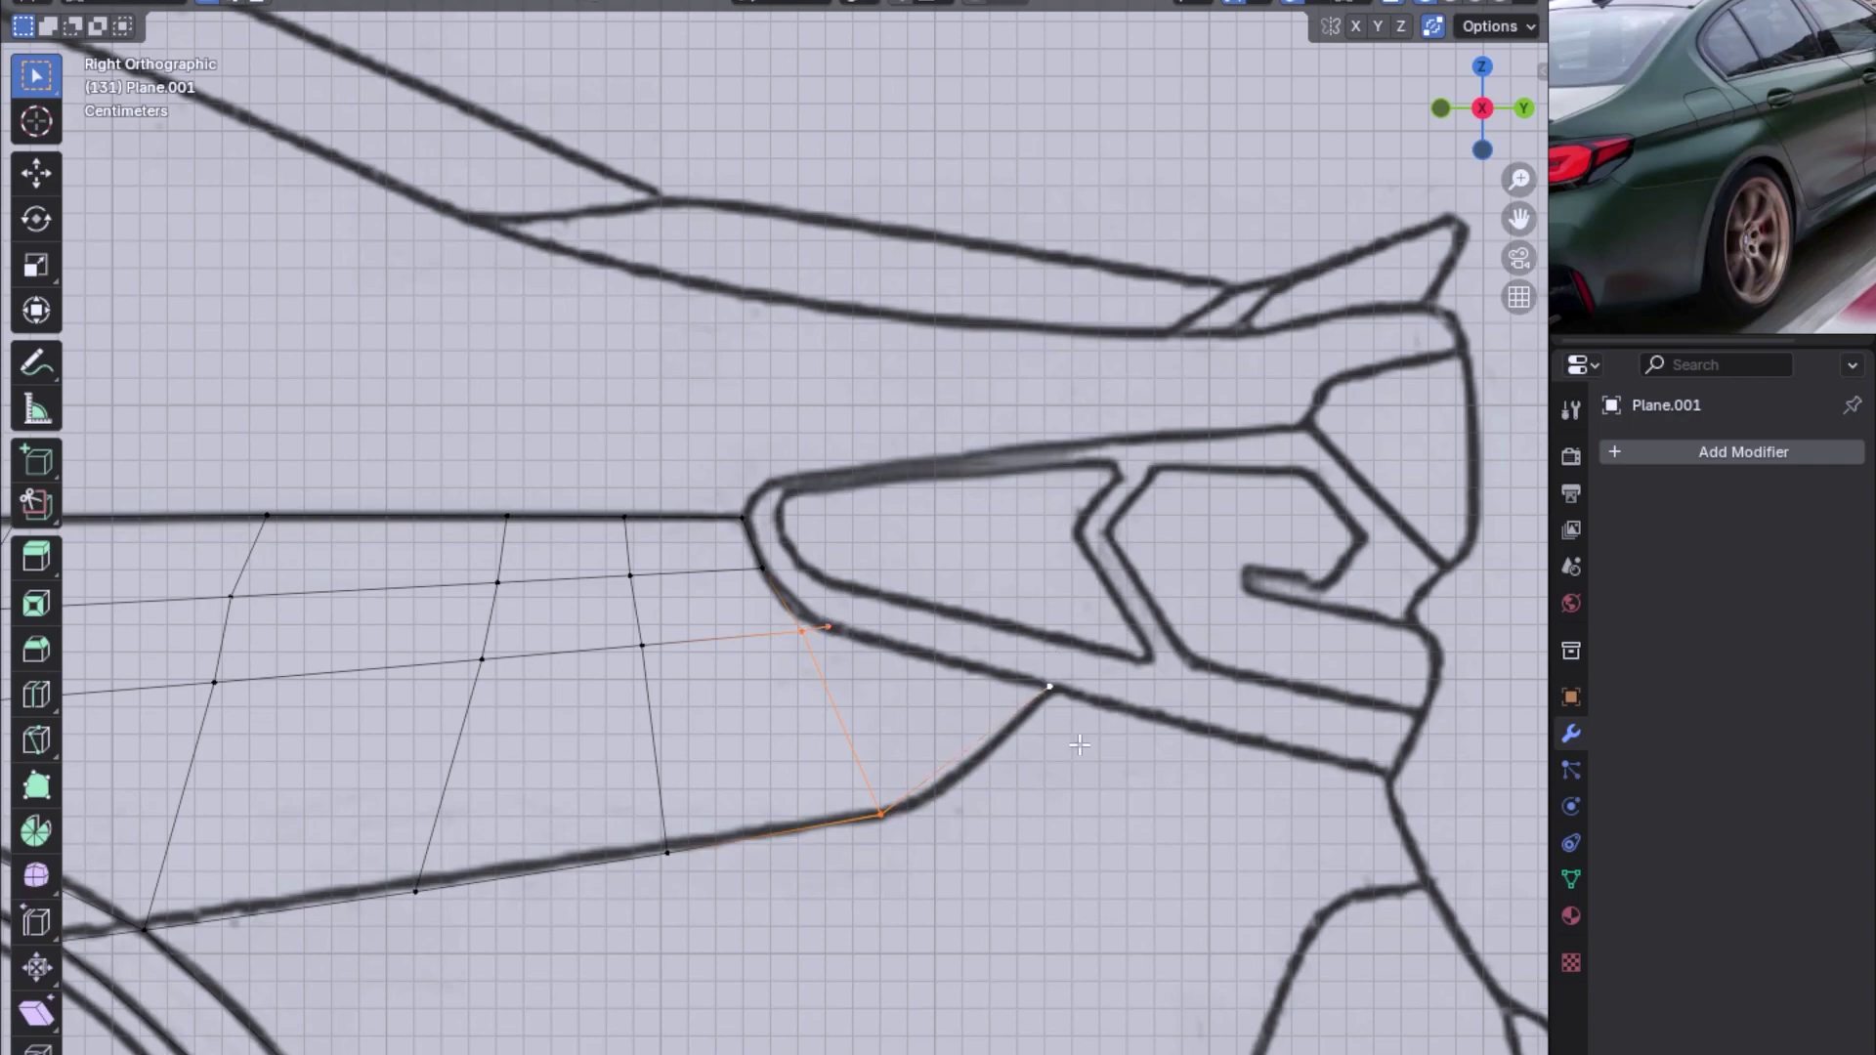
left_click(828, 626)
key("x")
left_click(912, 653)
Fill the rear-tip triangle with a new face and inspect it in Solid shading
left_click(881, 812, "shift")
left_click(1049, 687, "shift")
key("f")
left_click(949, 739)
mouse_move(949, 740)
middle_mouse_down()
mouse_move(713, 691)
mouse_move(1017, 636)
mouse_move(1139, 690)
mouse_move(1161, 669)
mouse_move(565, 704)
mouse_move(686, 688)
middle_mouse_up()
scroll(1160, 669, "down", 5)
scroll(686, 688, "up", 3)
mouse_move(846, 682)
middle_mouse_down()
mouse_move(1140, 704)
mouse_move(956, 721)
mouse_move(838, 620)
middle_mouse_up()
Leave Edit Mode and view the mesh in Right Orthographic wireframe over the blueprint
key("Tab")
key("KP_3")
scroll(650, 650, "up", 3)
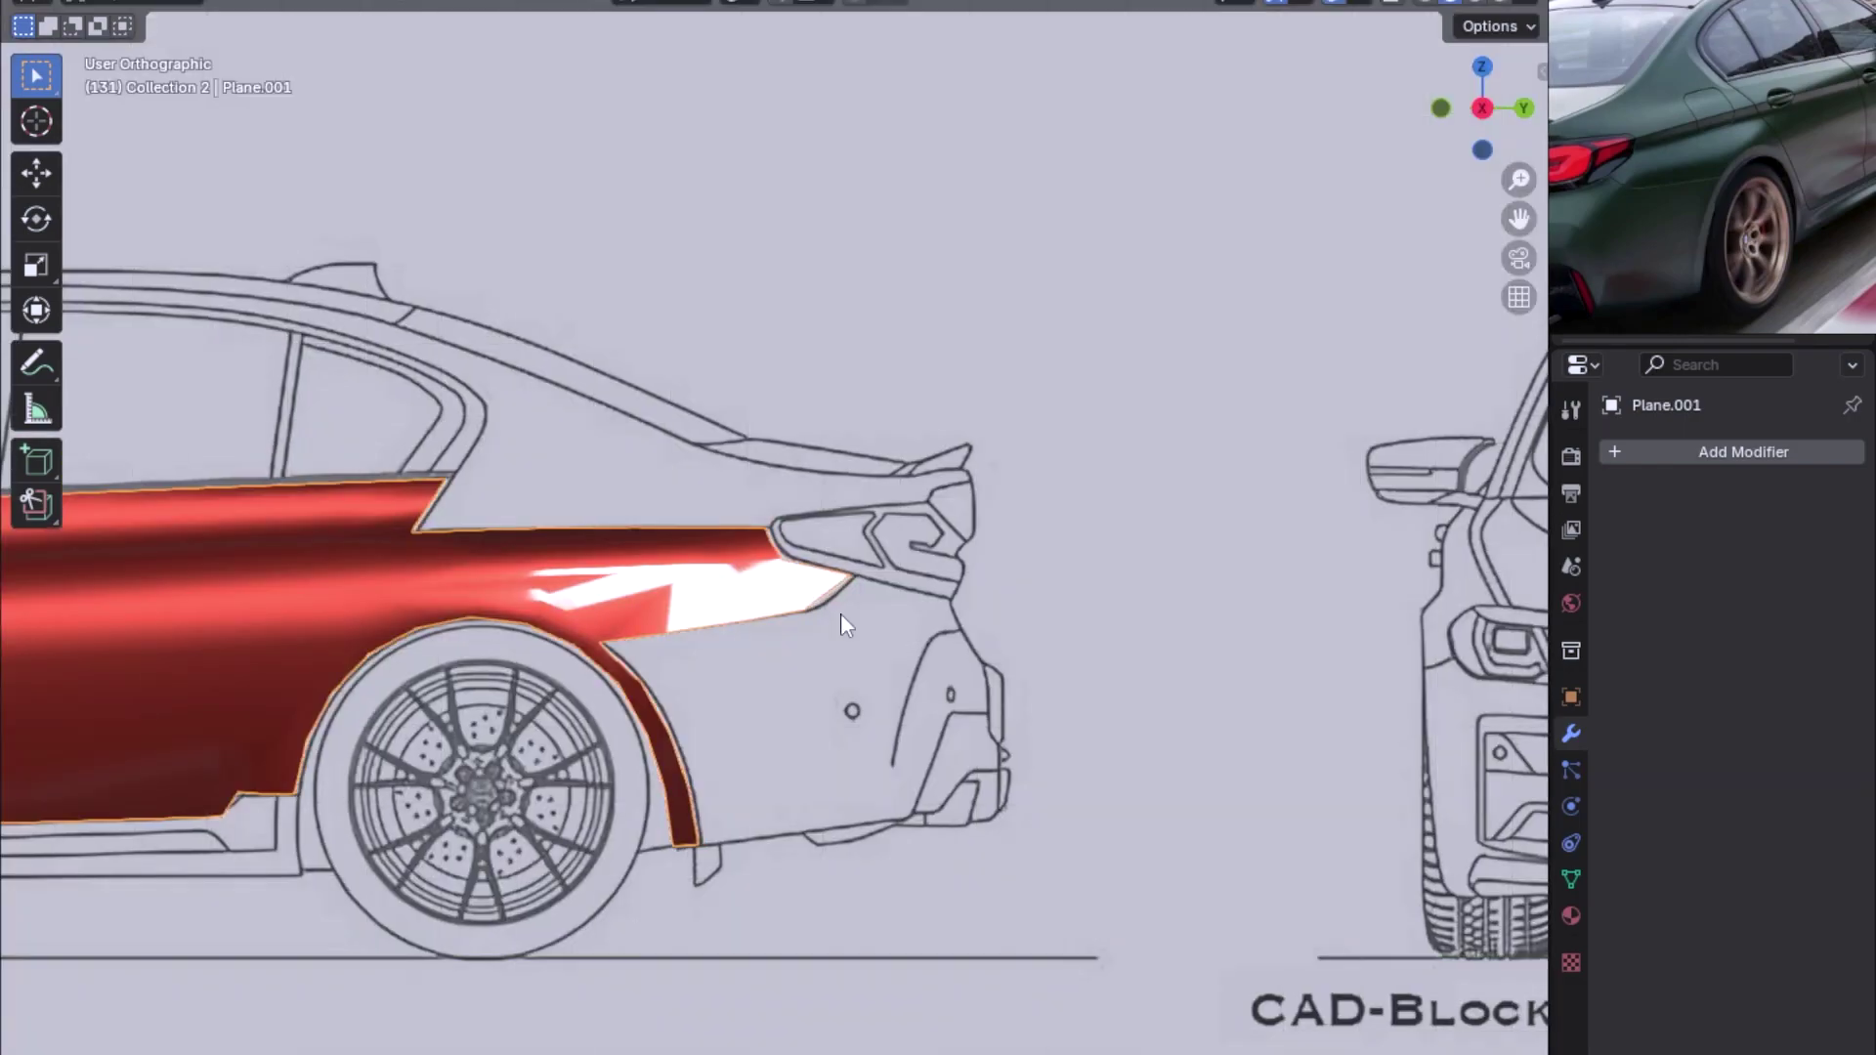
scroll(809, 662, "up", 1)
key("shift+z")
scroll(723, 718, "down", 2)
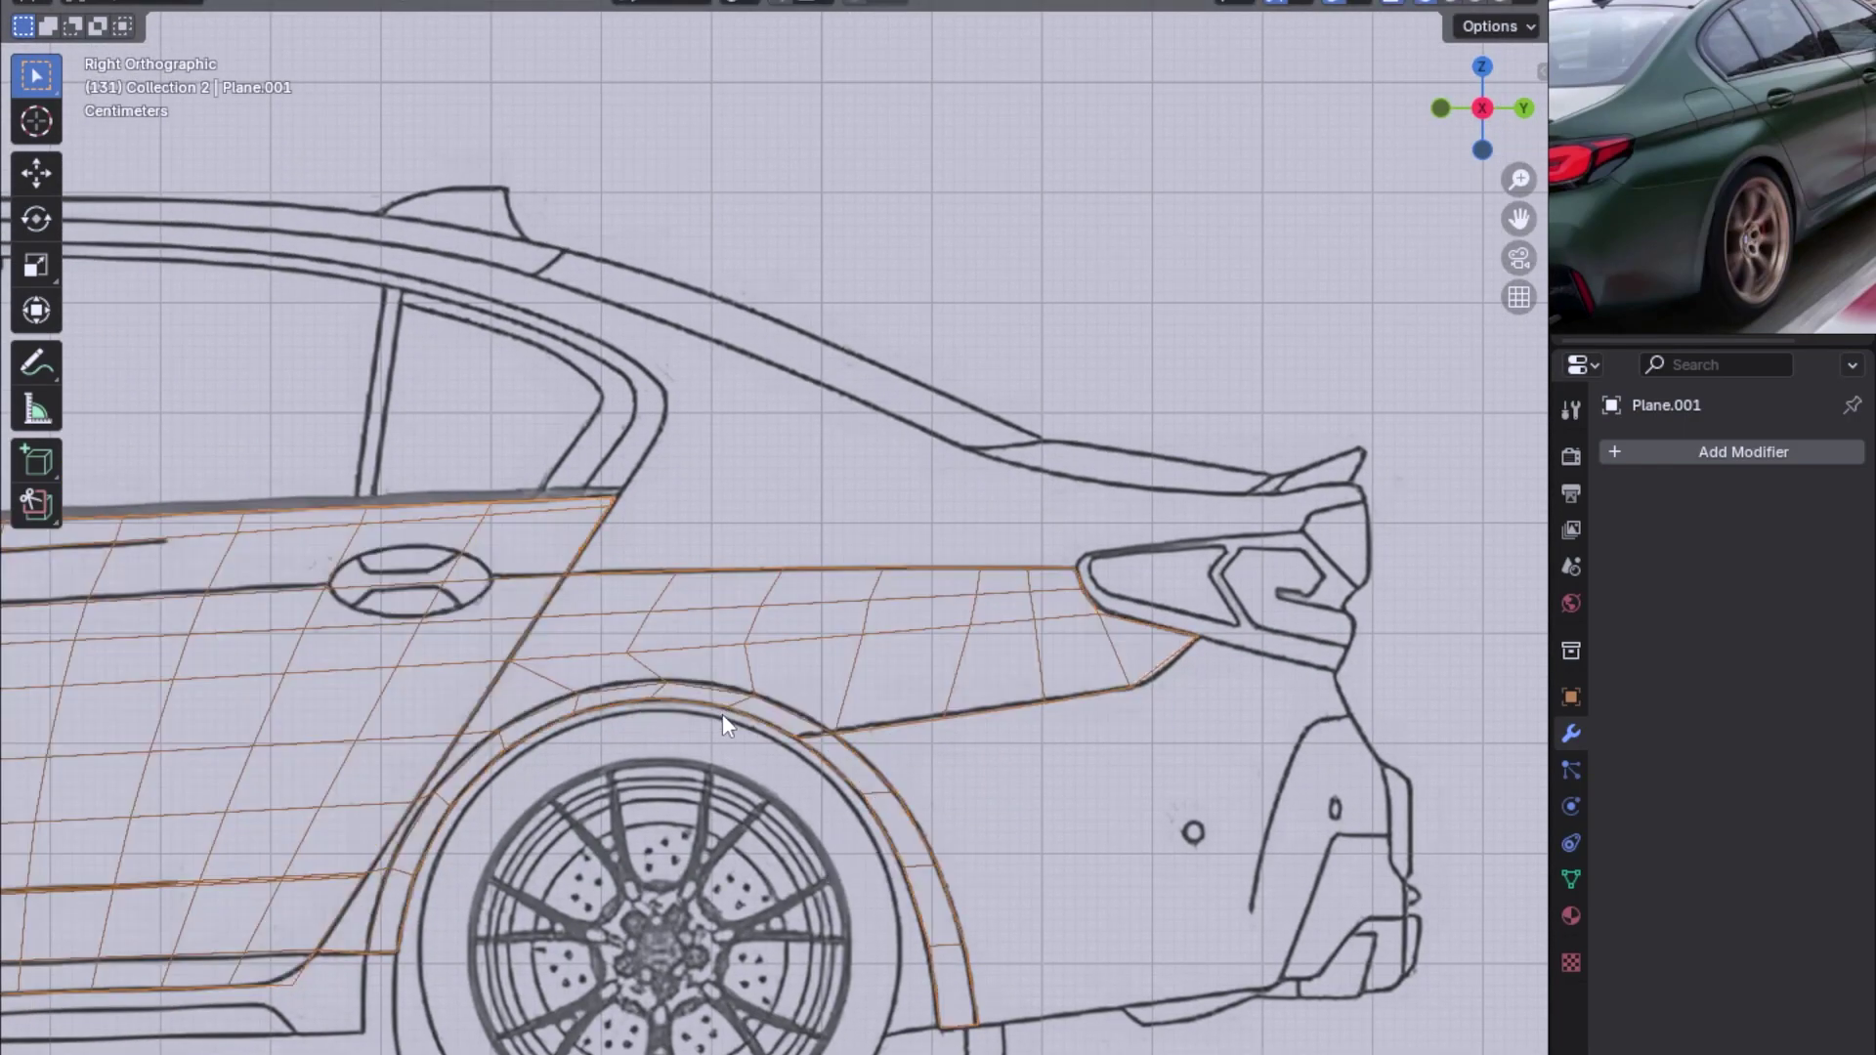
scroll(796, 720, "down", 1)
scroll(762, 700, "up", 2)
scroll(619, 635, "up", 4)
scroll(880, 625, "down", 1)
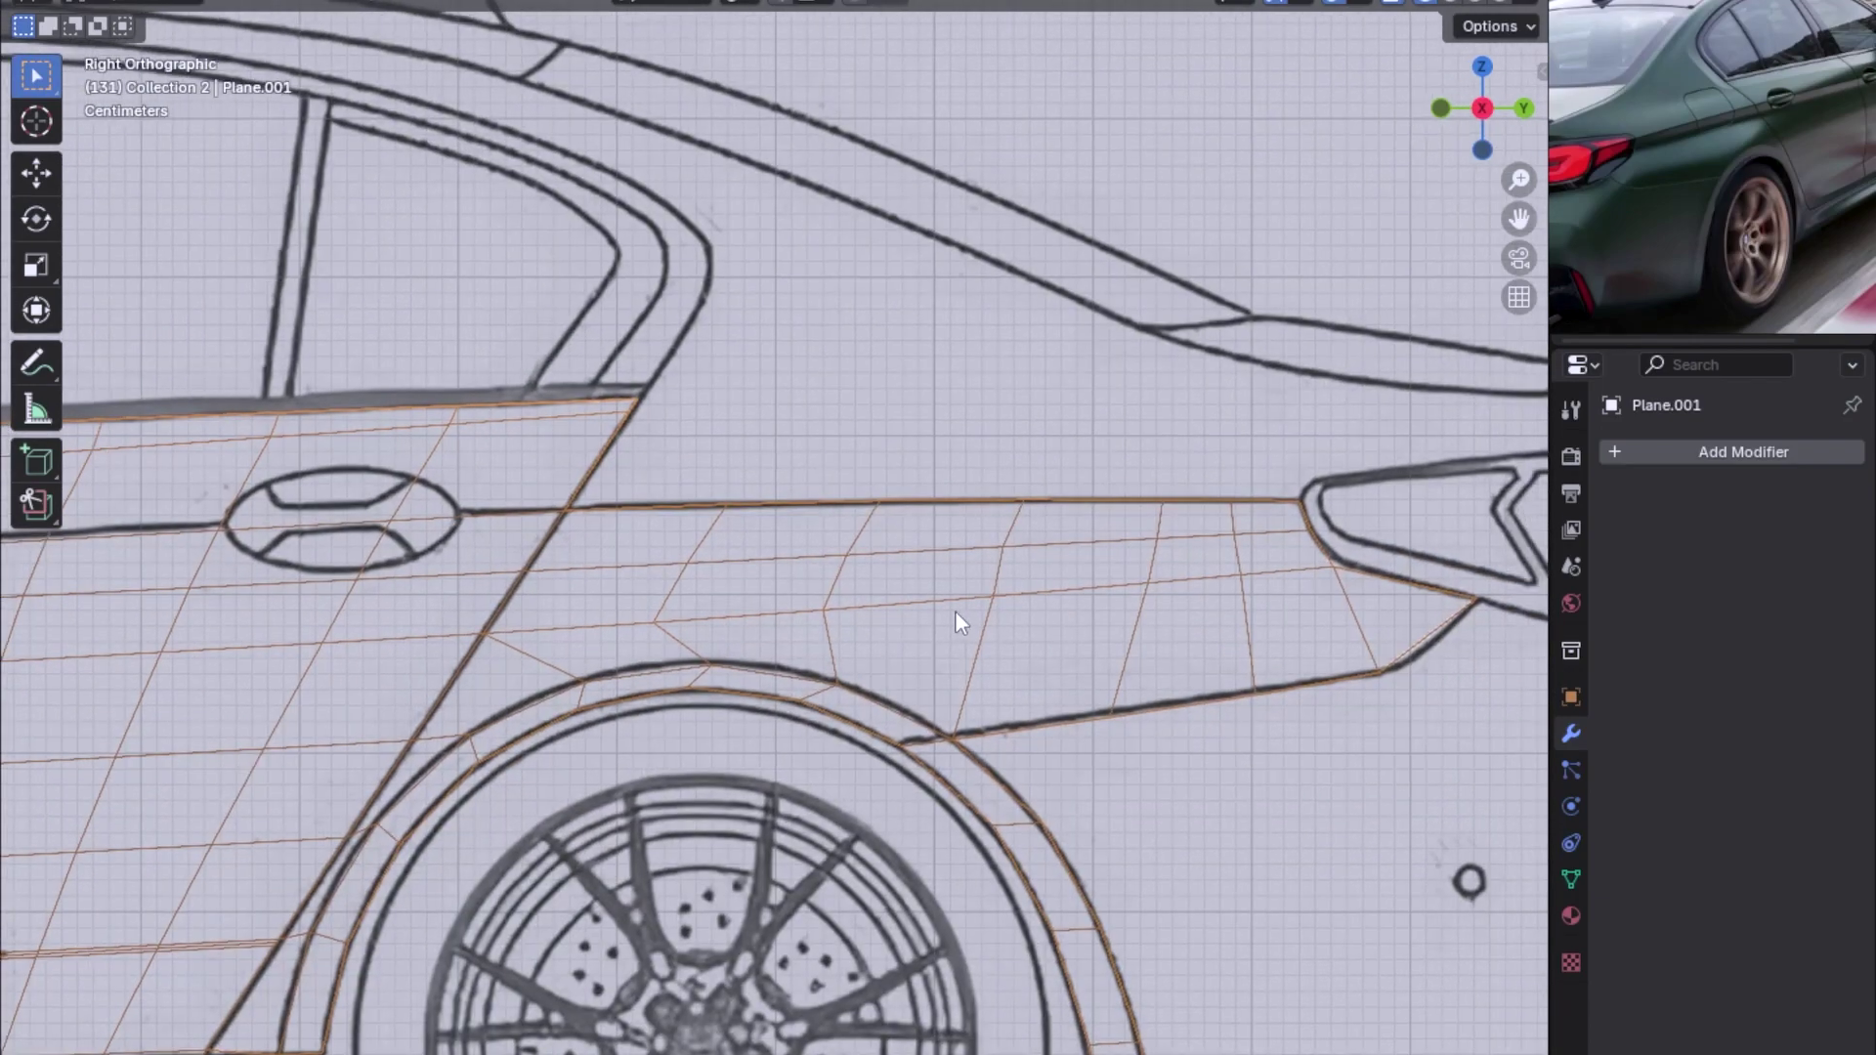
scroll(967, 640, "down", 1)
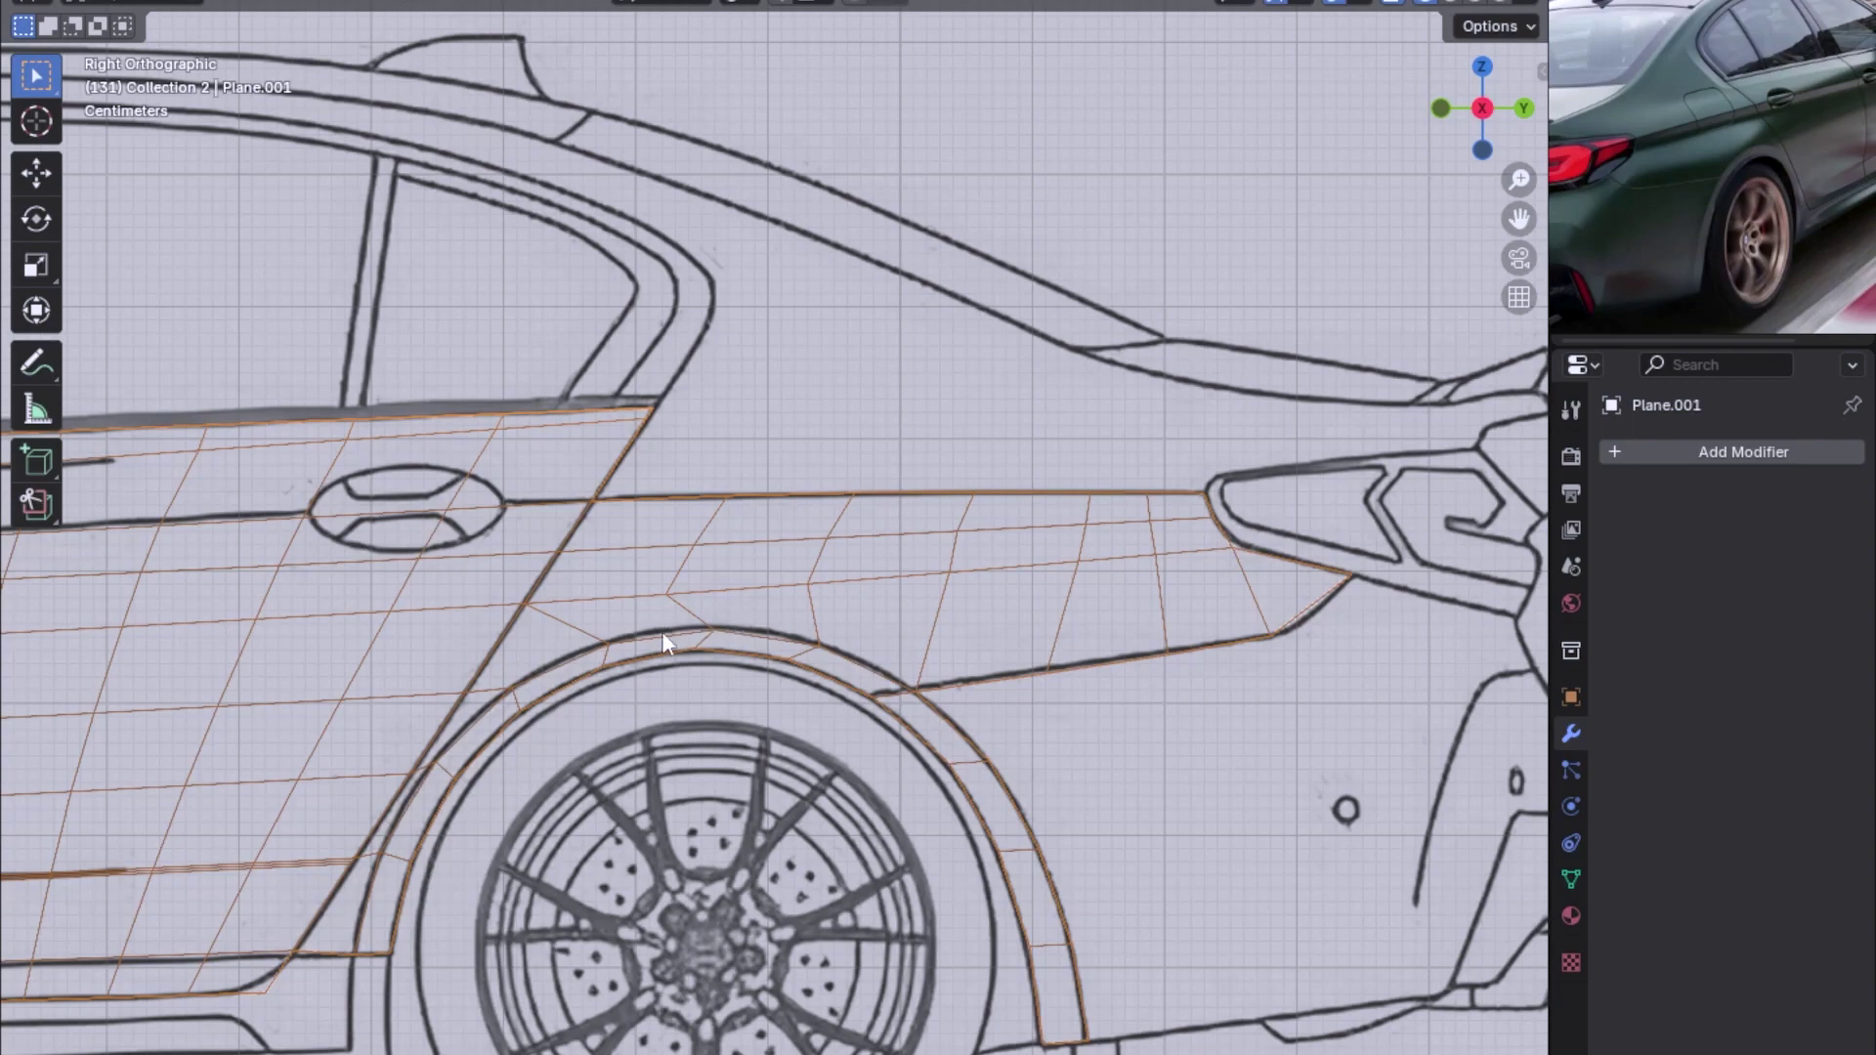
In Edit Mode, slide the wheel-arch edge vertices along their edges to match the blueprint
key("Tab")
left_click(703, 631)
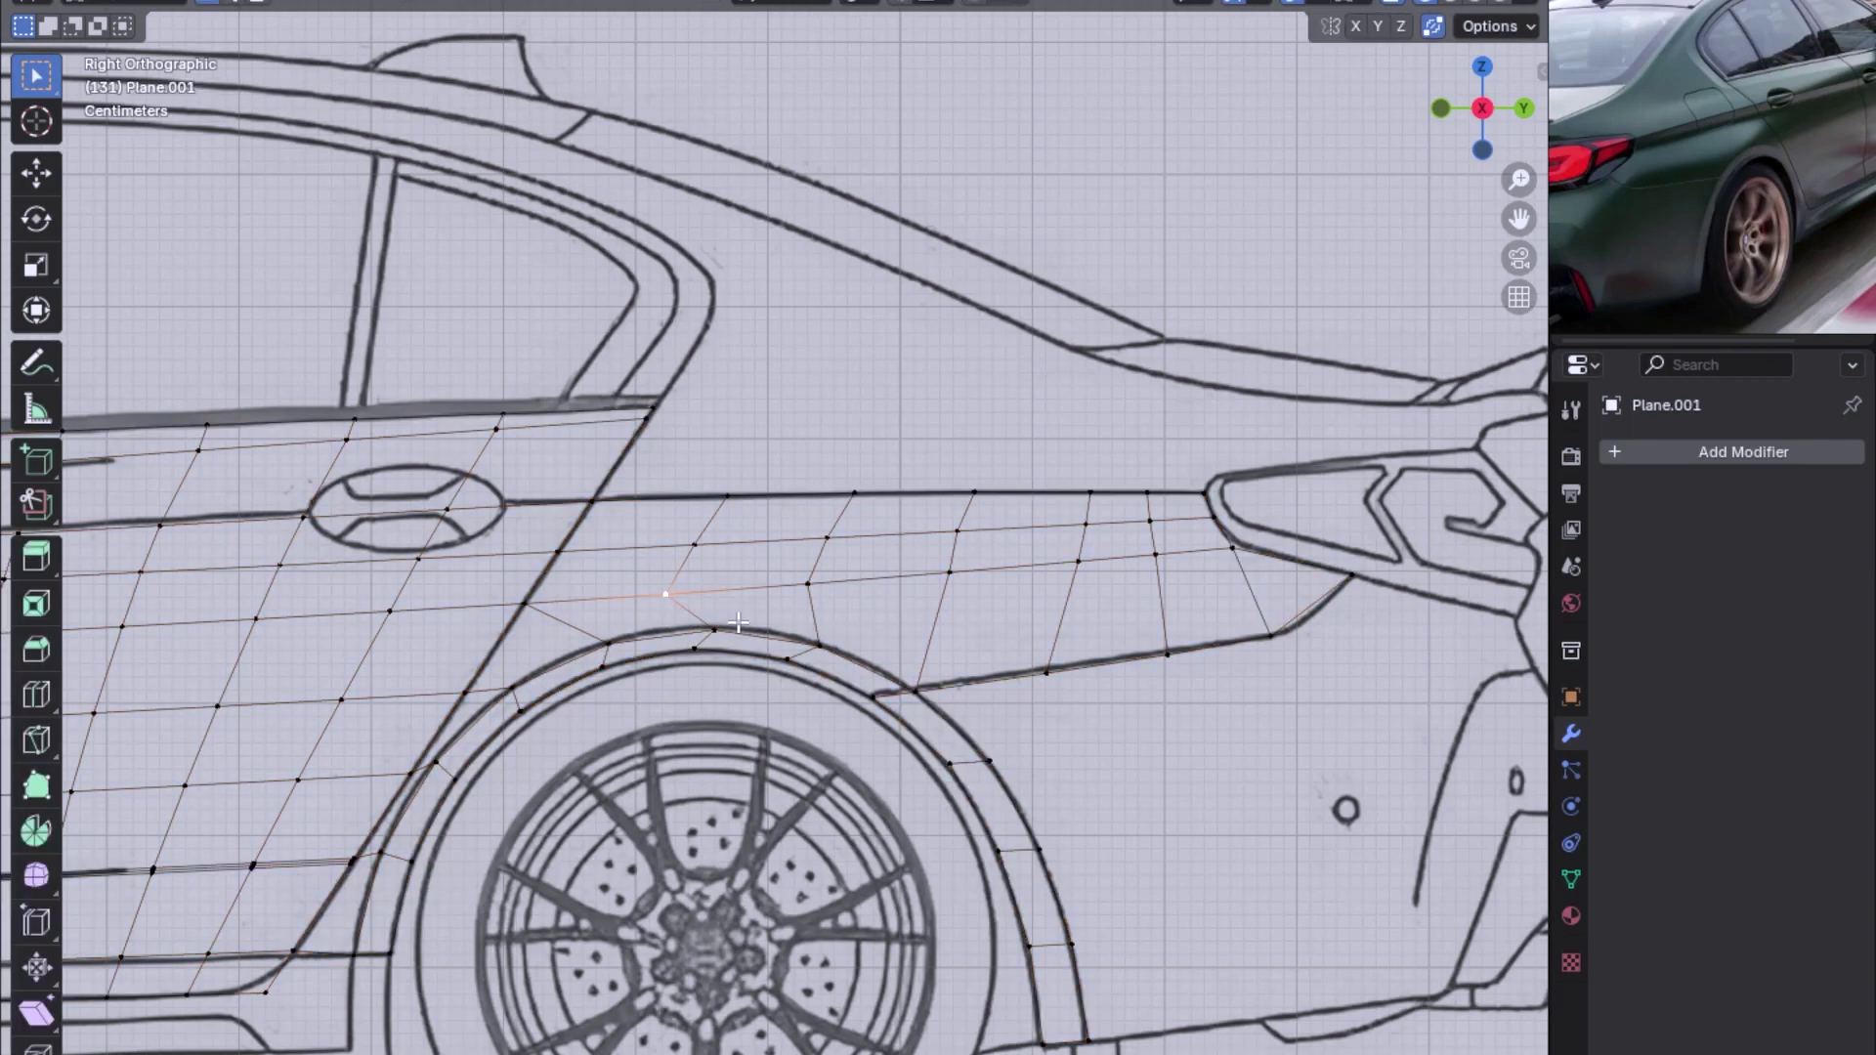
key("g")
key("g")
left_click(732, 592)
left_click(665, 593)
key("g")
key("g")
left_click(774, 589)
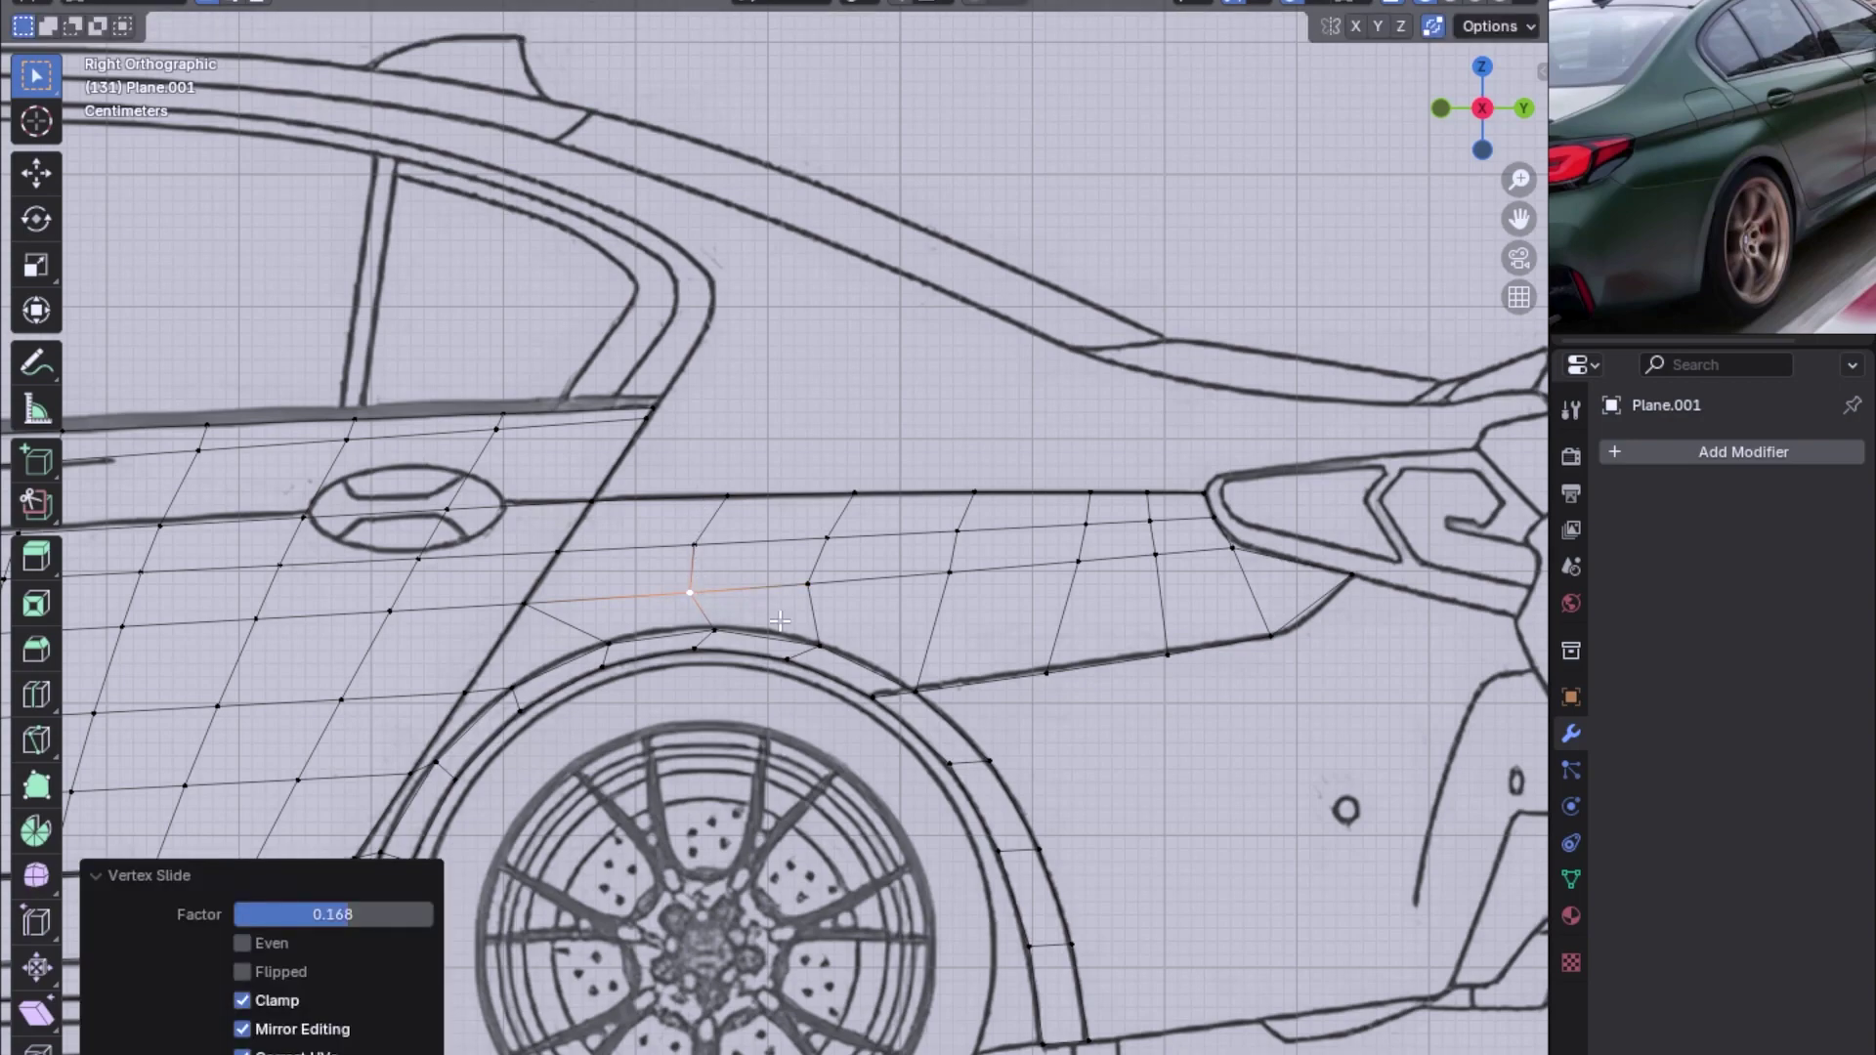
left_click(813, 584)
key("g")
key("g")
left_click(860, 606)
key("g")
key("g")
left_click(862, 608)
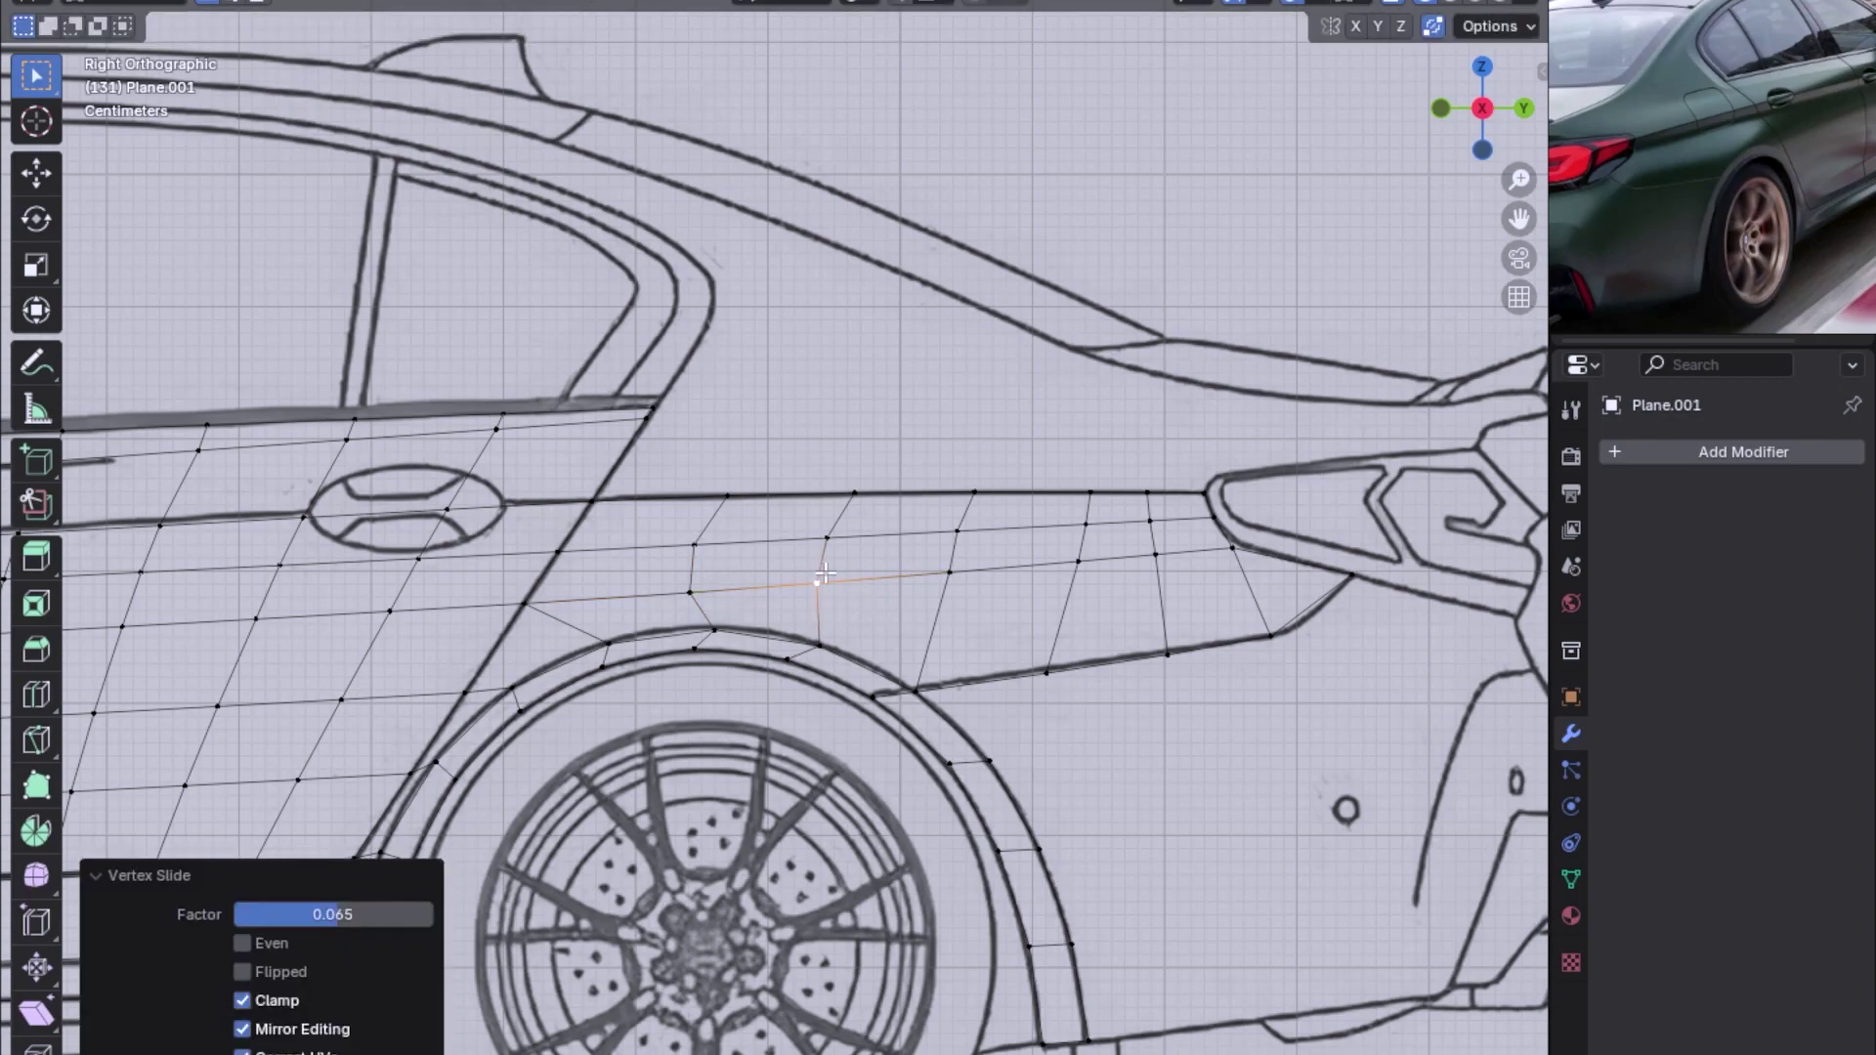
Slide the rear middle-row vertex along its edge to its final position
left_click(962, 530)
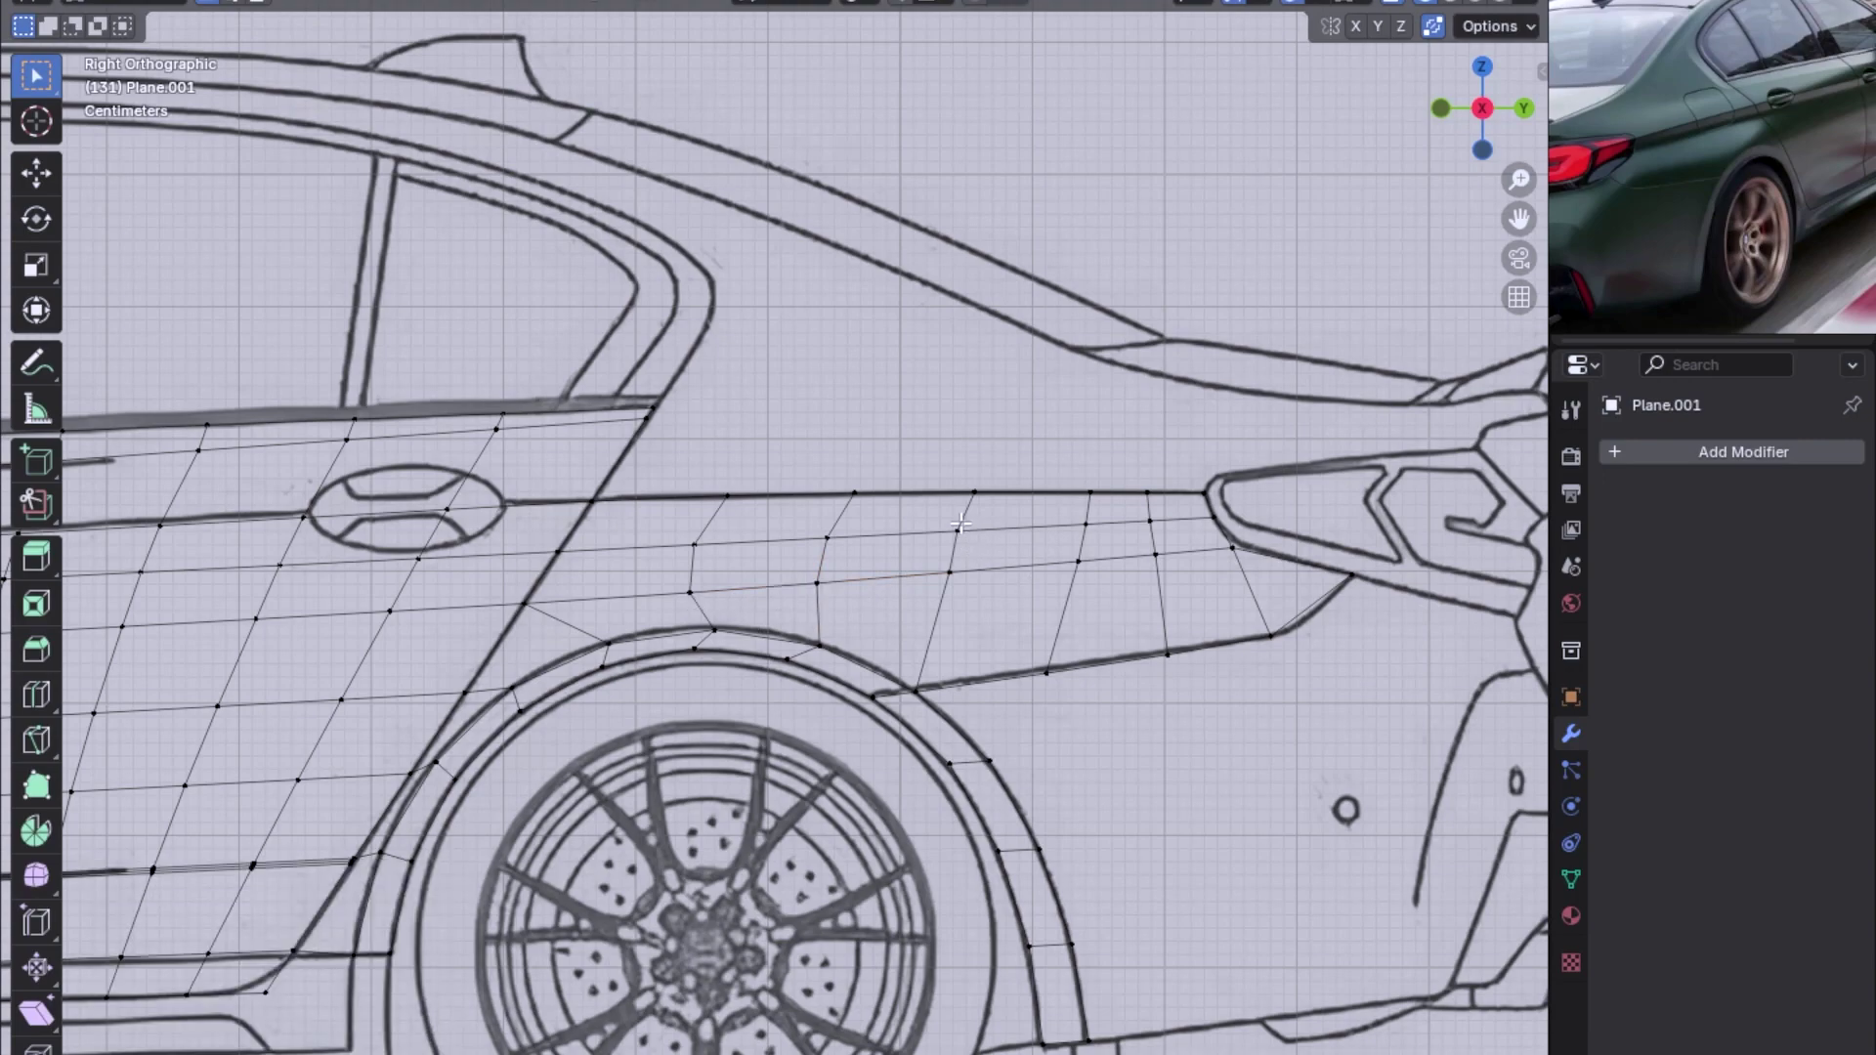
key("g")
key("g")
left_click(1027, 578)
key("g")
key("g")
left_click(1006, 601)
scroll(1025, 623, "down", 3)
mouse_move(1025, 623)
middle_mouse_down()
mouse_move(992, 653)
mouse_move(1084, 679)
mouse_move(1088, 645)
middle_mouse_up()
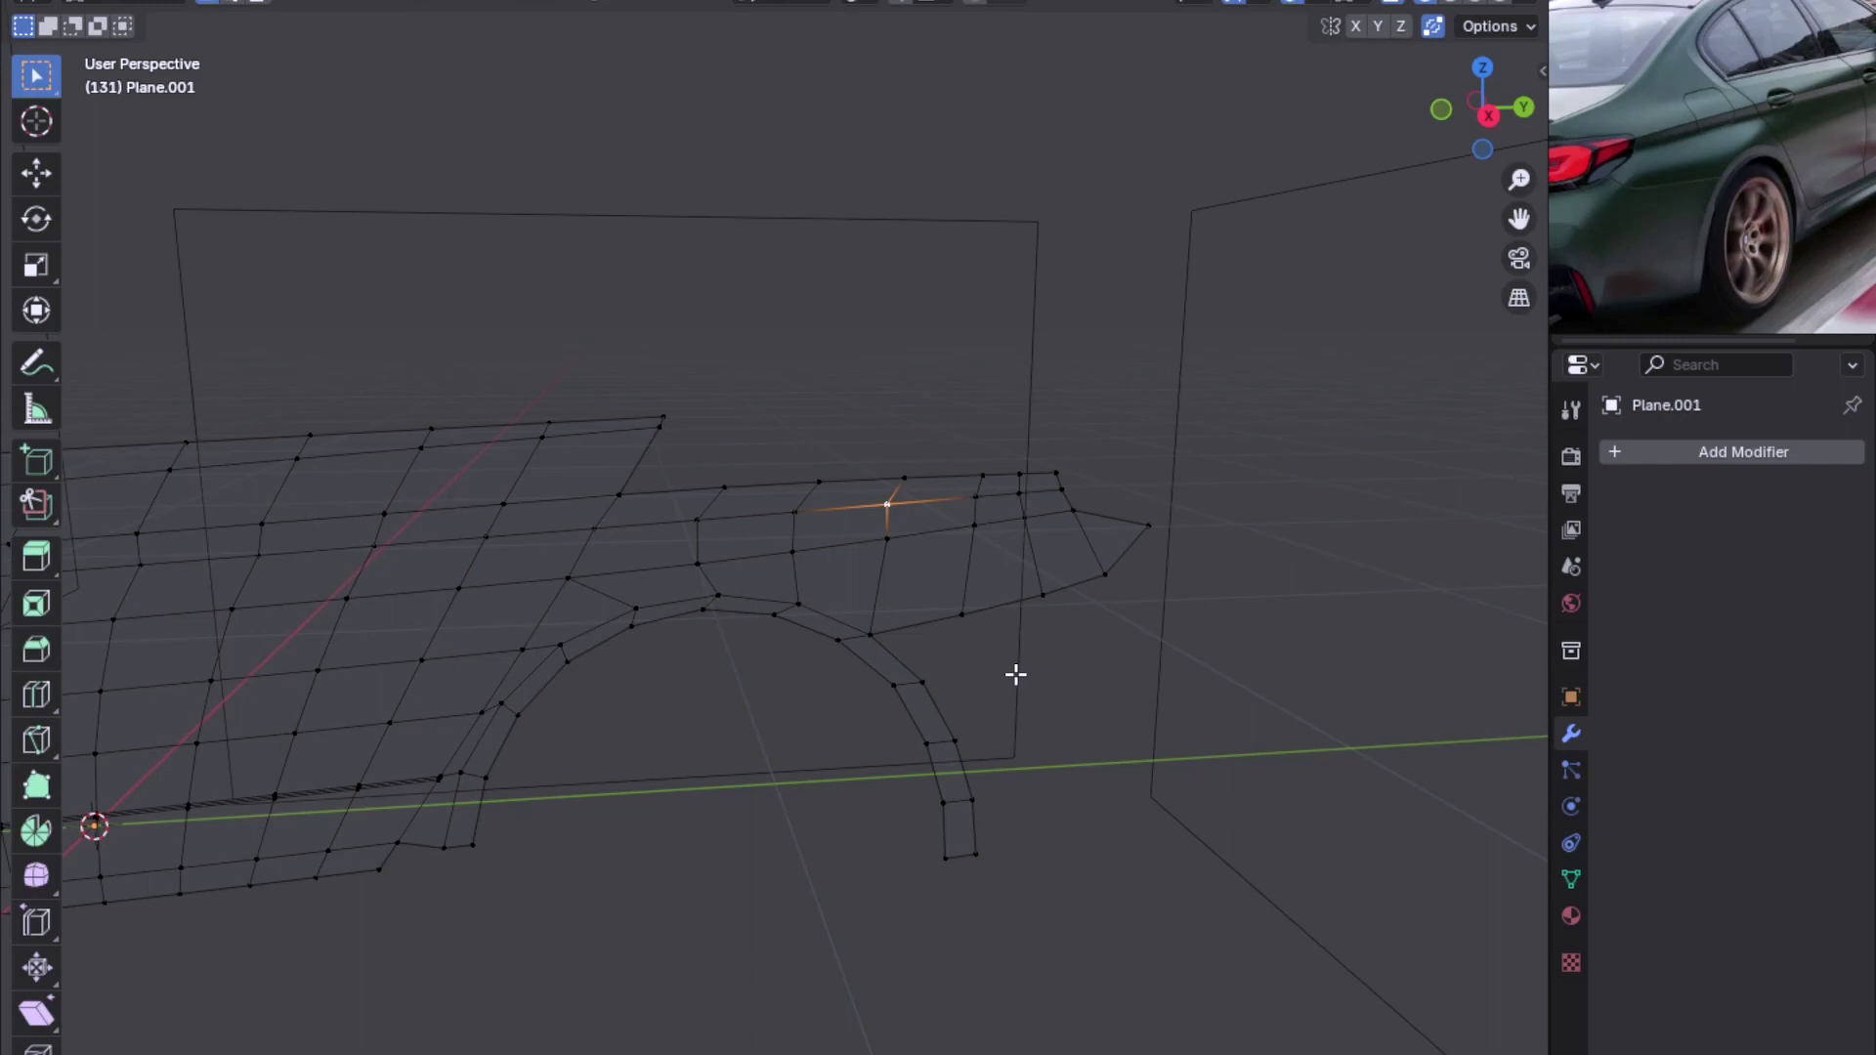
key("KP_3")
key("ctrl+KP_1")
key("KP_3")
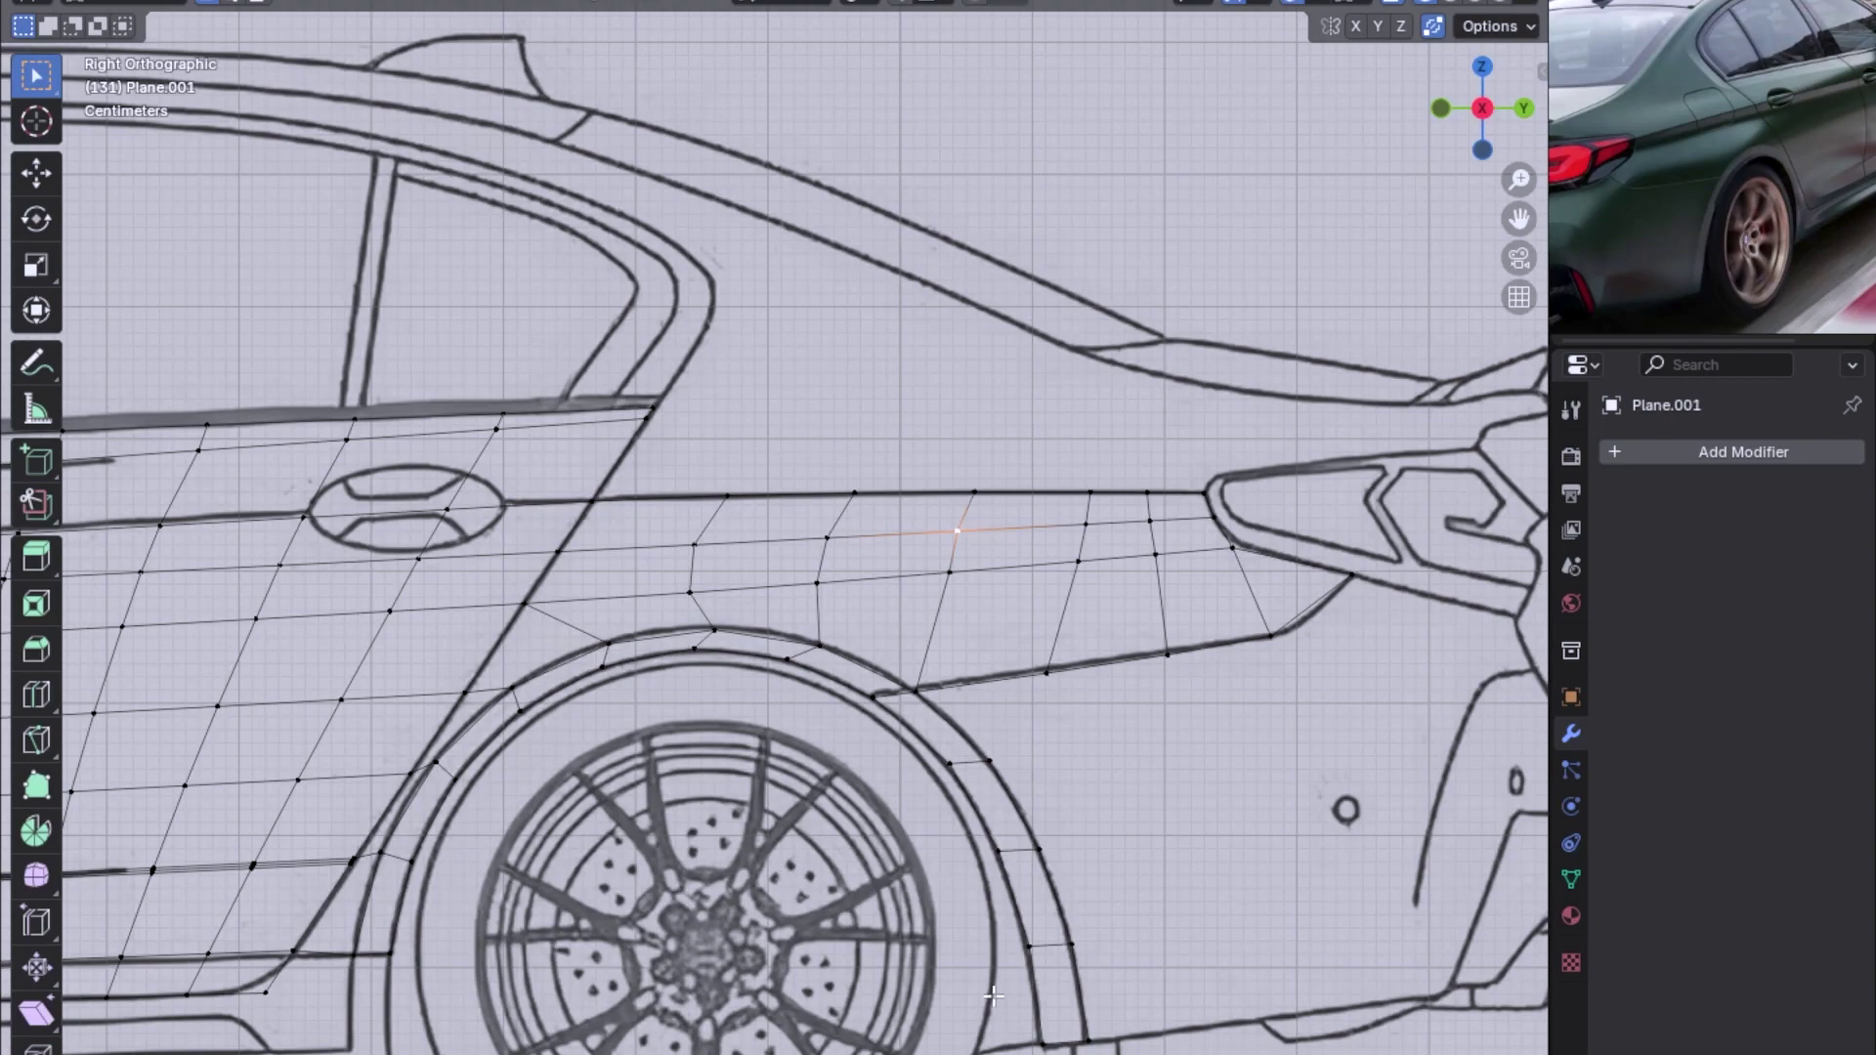
Turn off X-ray and inspect the quarter panel in solid shading from several angles
scroll(1005, 732, "down", 5)
key("alt+z")
mouse_move(1005, 732)
middle_mouse_down()
mouse_move(969, 634)
mouse_move(1058, 578)
middle_mouse_up()
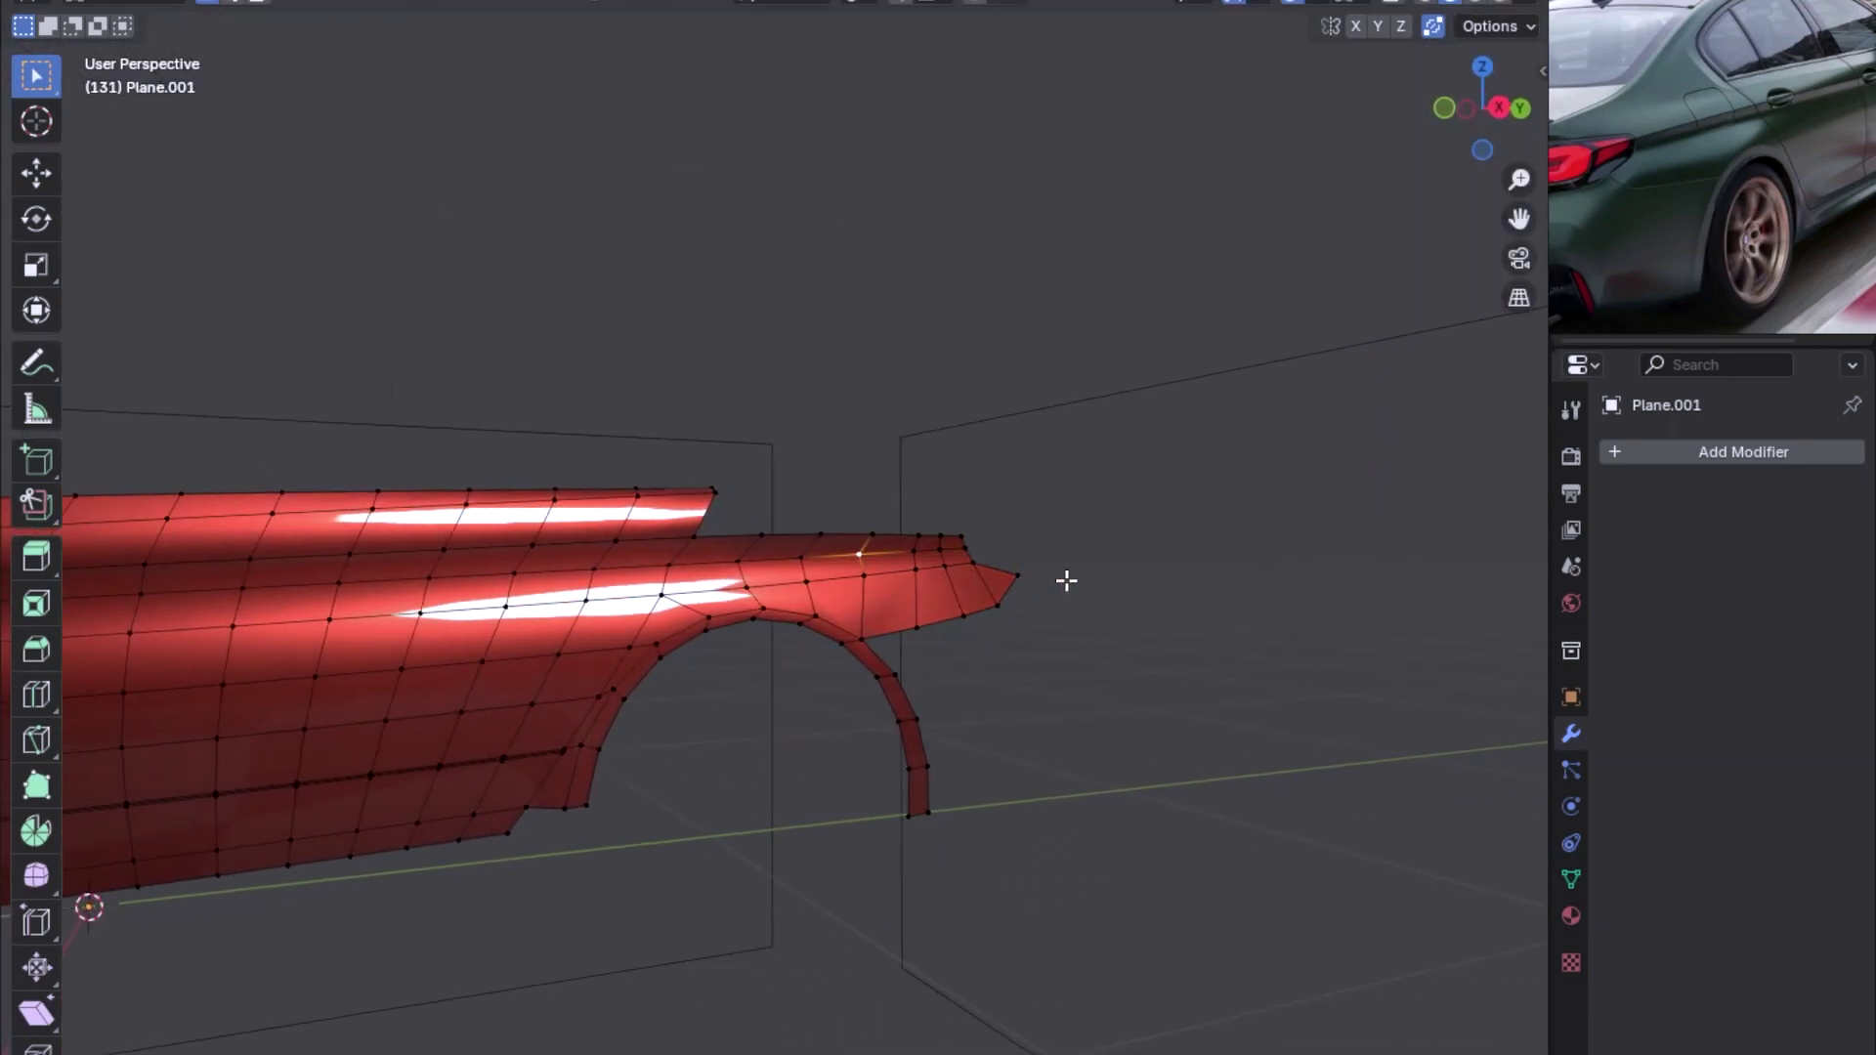
middle_click_drag(1051, 577, 935, 603)
key("KP_3")
scroll(1133, 640, "up", 3)
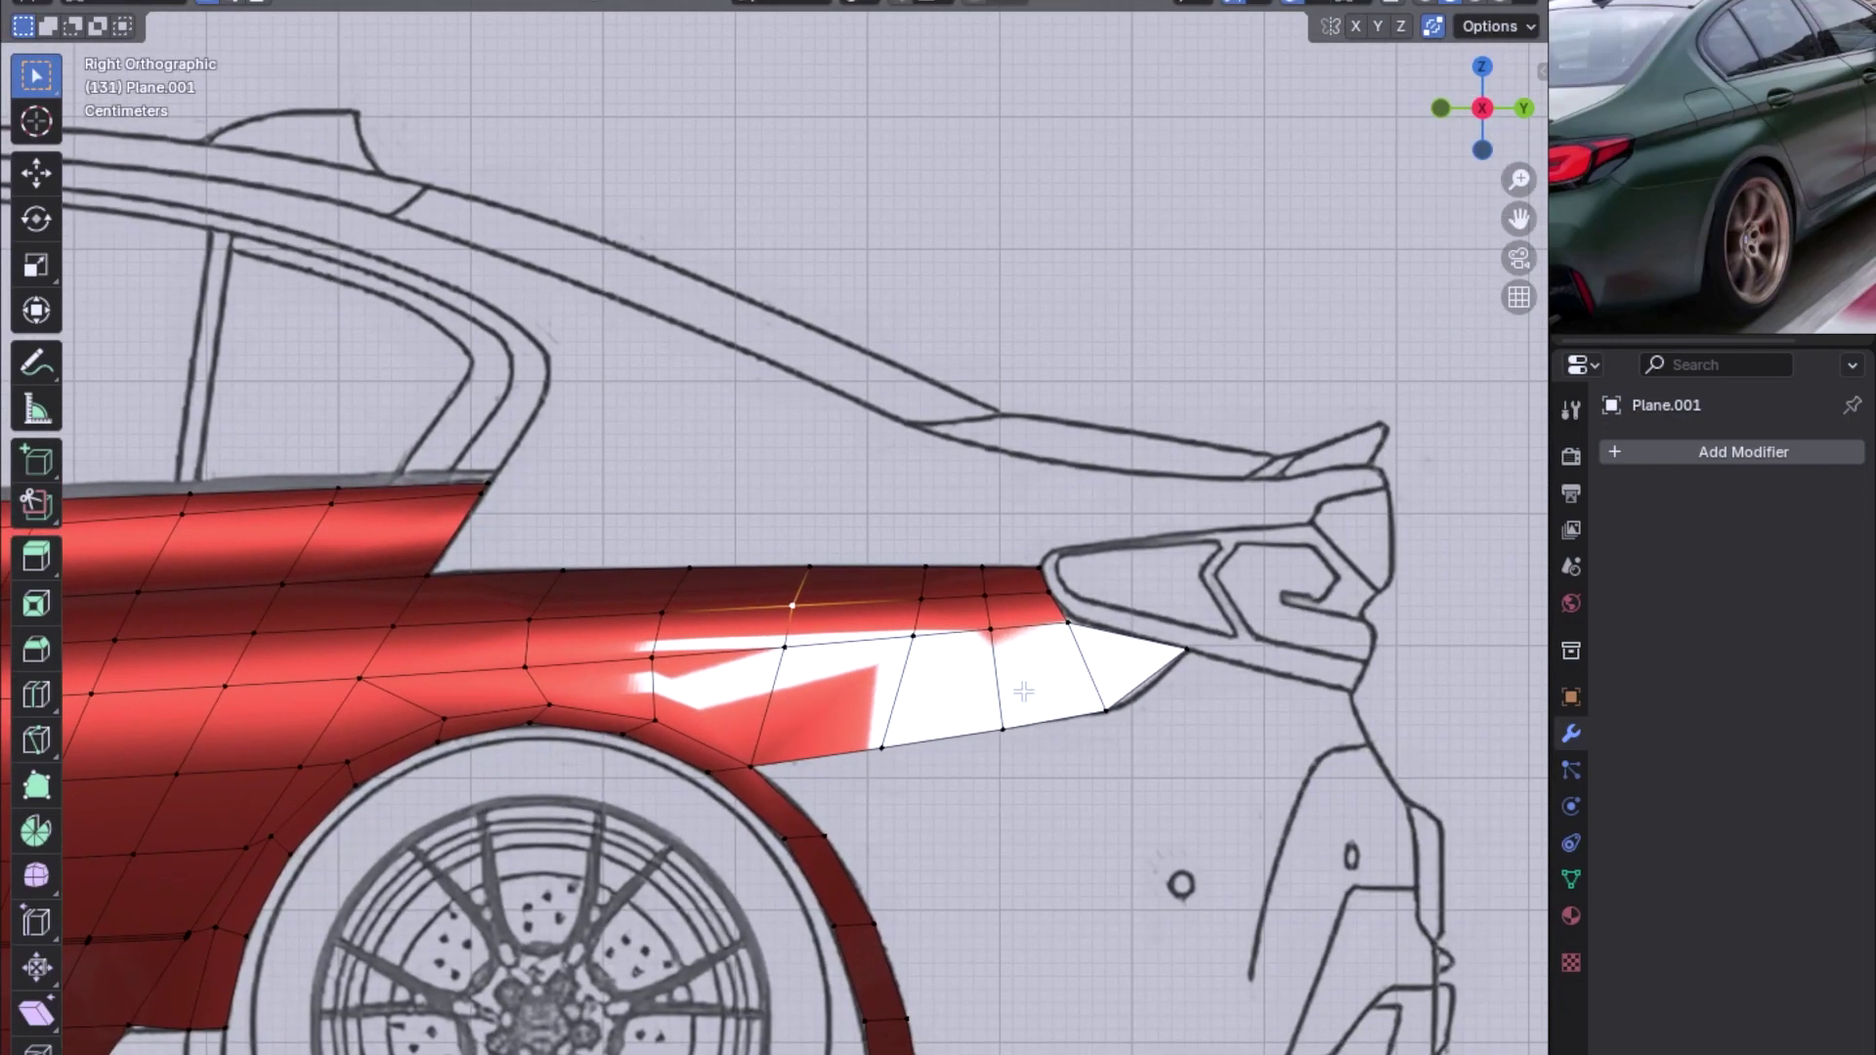
Try a loop cut near the wheel arch and undo it
left_click(652, 720)
key("ctrl+r")
left_click(1127, 650)
key("ctrl+z")
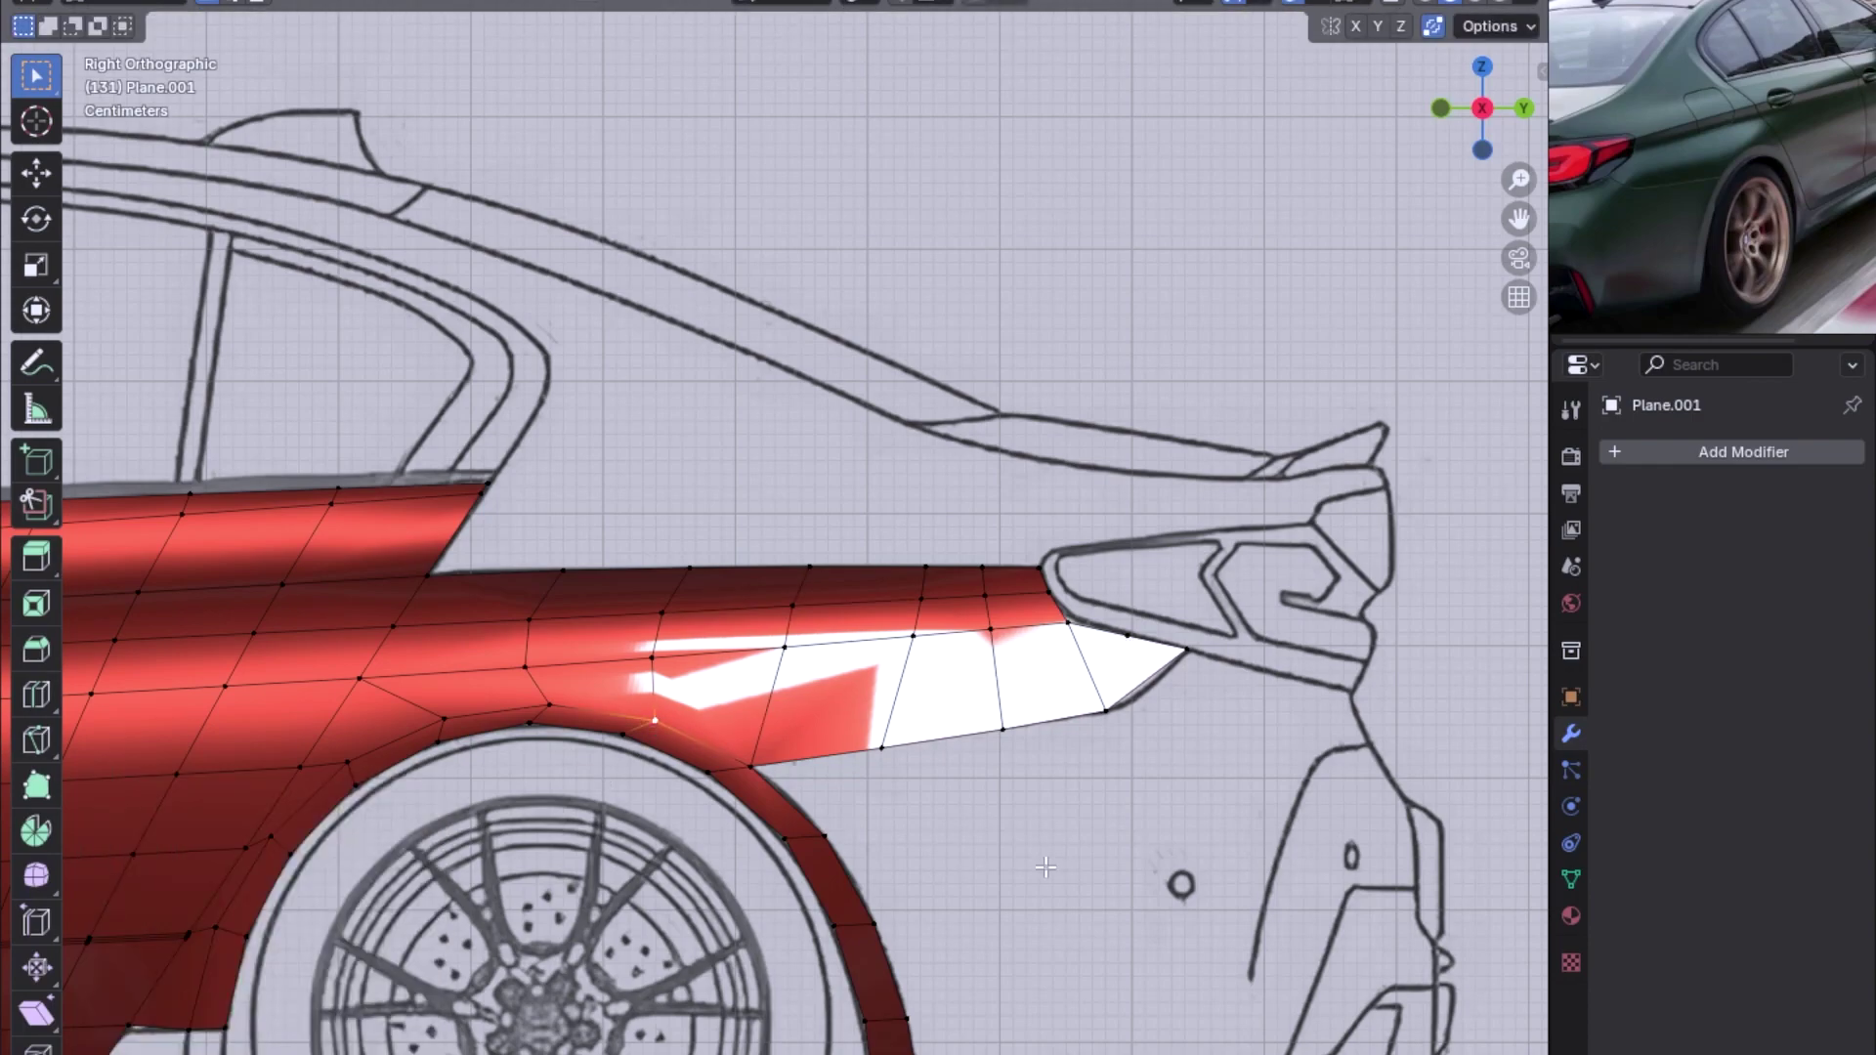
Review the whole panel in Object Mode, then return to Edit Mode in side view
left_click(1127, 635, "shift")
key("Tab")
scroll(870, 705, "down", 3)
mouse_move(869, 706)
middle_mouse_down()
mouse_move(984, 681)
mouse_move(795, 703)
mouse_move(975, 658)
mouse_move(821, 678)
mouse_move(1158, 674)
mouse_move(914, 696)
middle_mouse_up()
key("Tab")
key("ctrl+KP_1")
key("KP_3")
scroll(1007, 731, "up", 3)
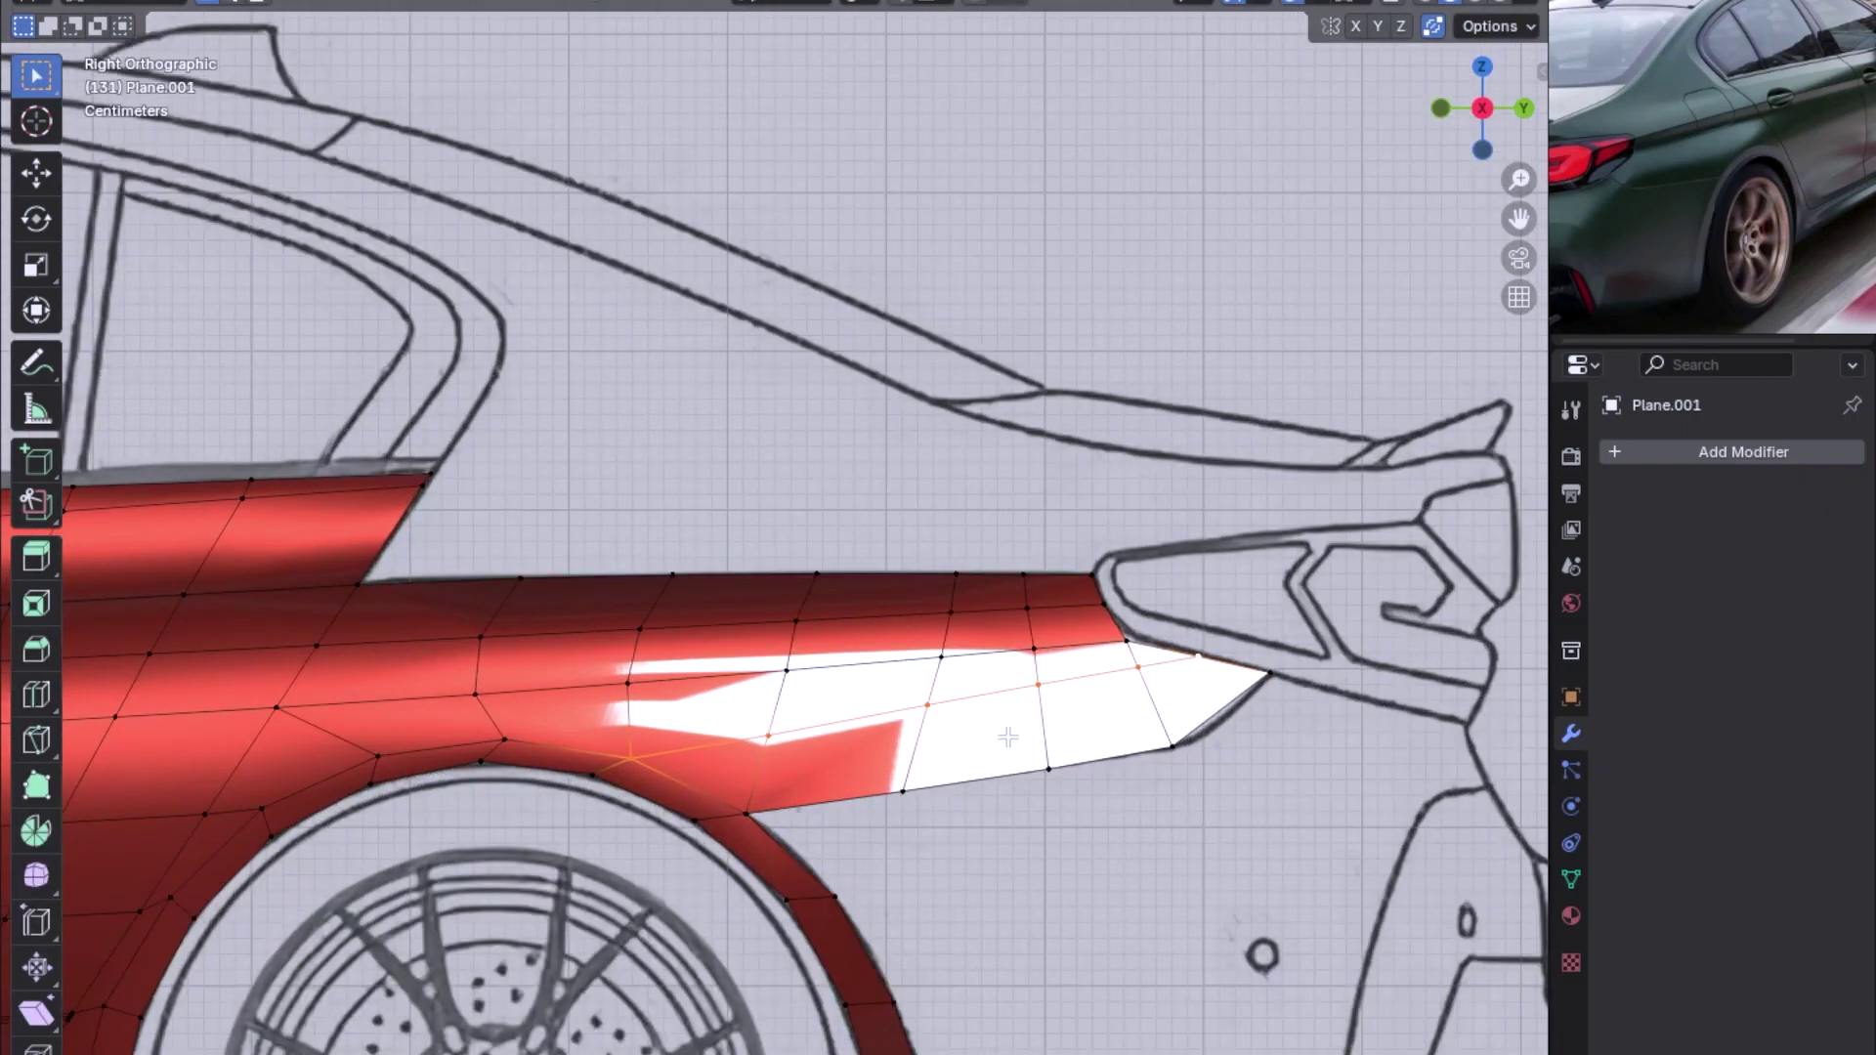
scroll(1008, 731, "up", 2)
scroll(938, 762, "up", 2)
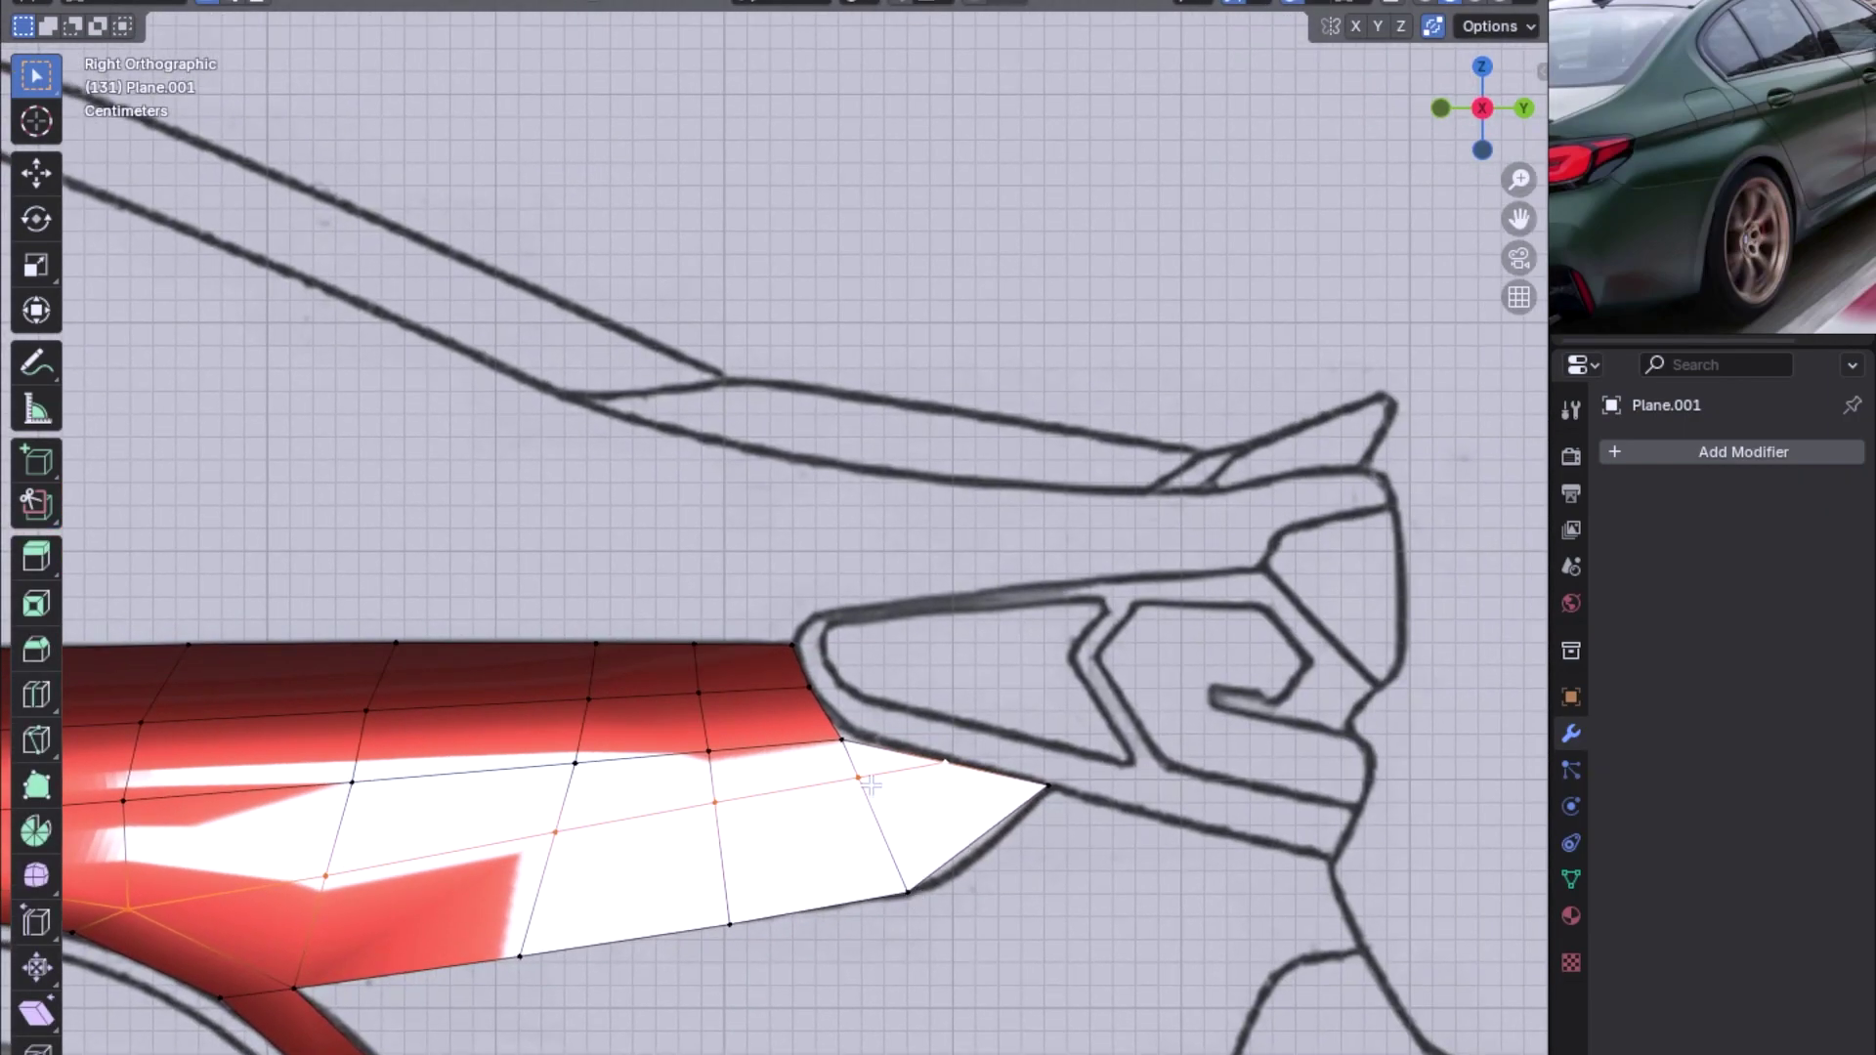
Add a centred edge loop across the panel's rear tip by the taillight
key("ctrl+r")
left_click(938, 783)
right_click(989, 863)
Vertex-slide a tip vertex slightly, to factor -0.064
left_click(978, 840)
key("shift+v")
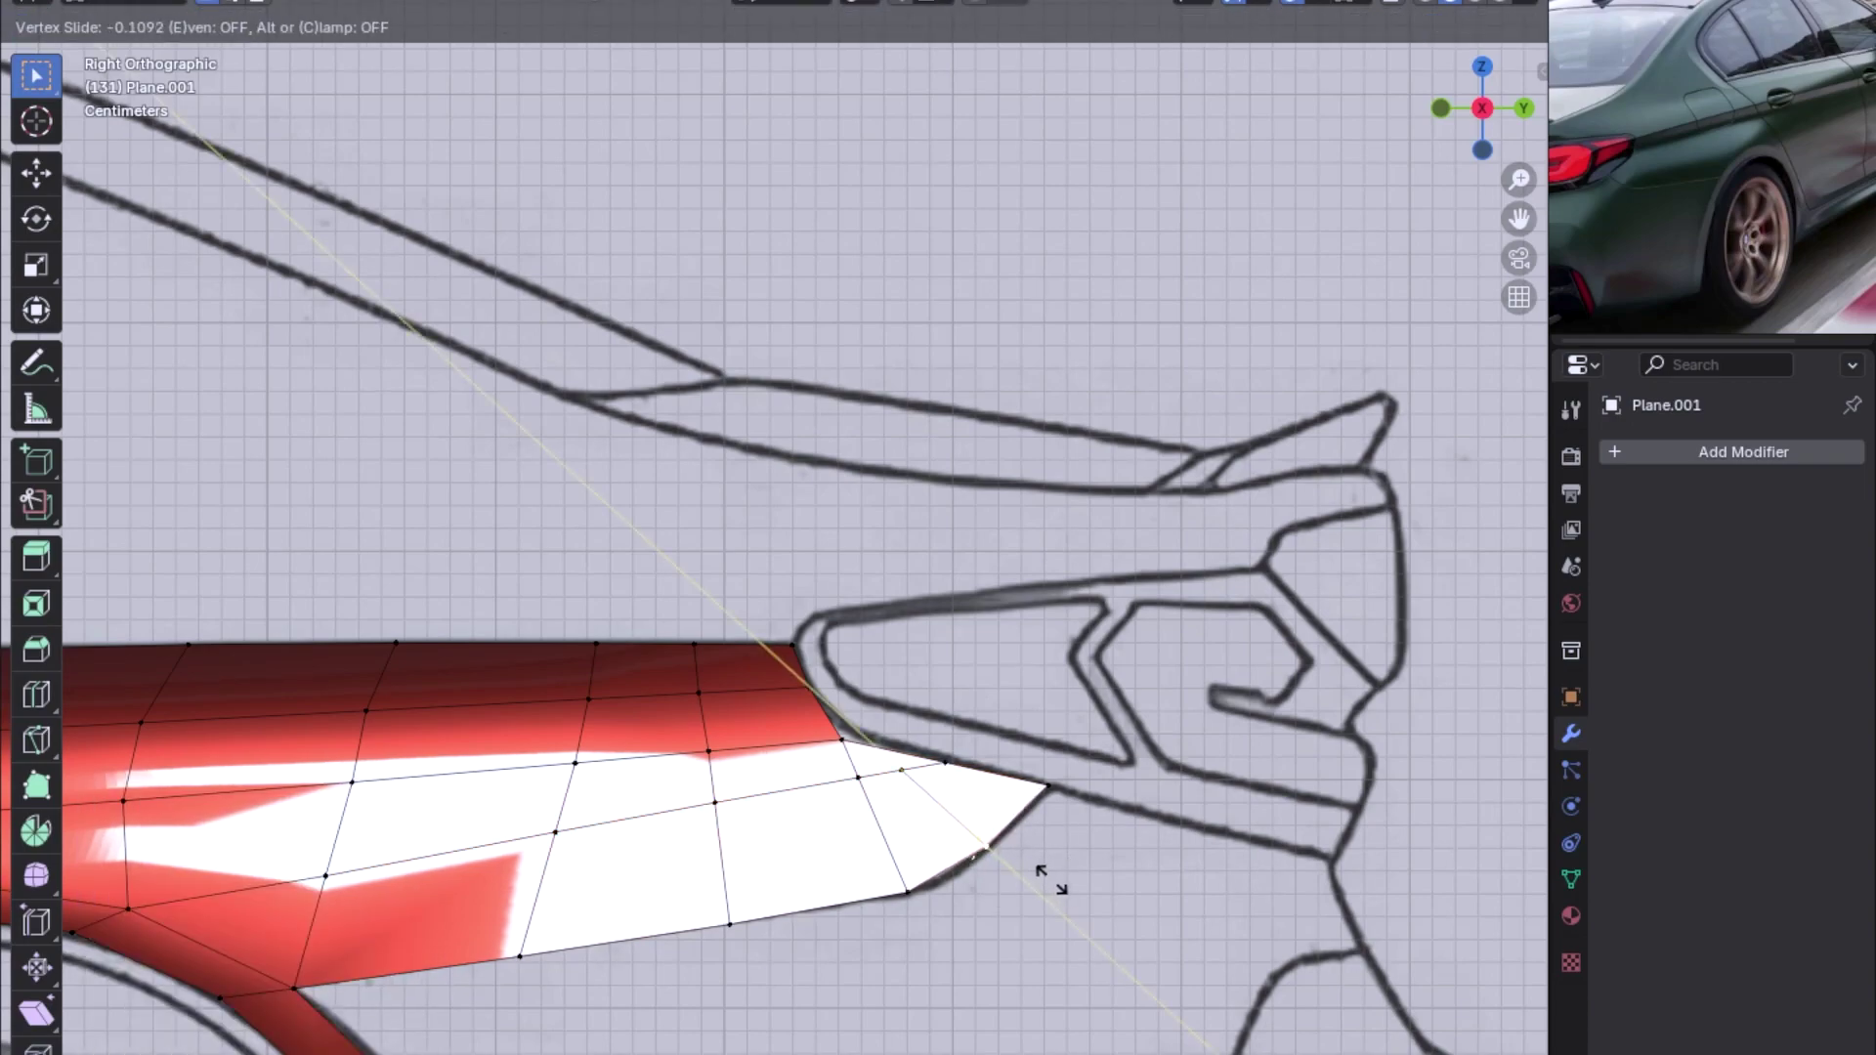
left_click(1048, 877)
left_click(913, 706)
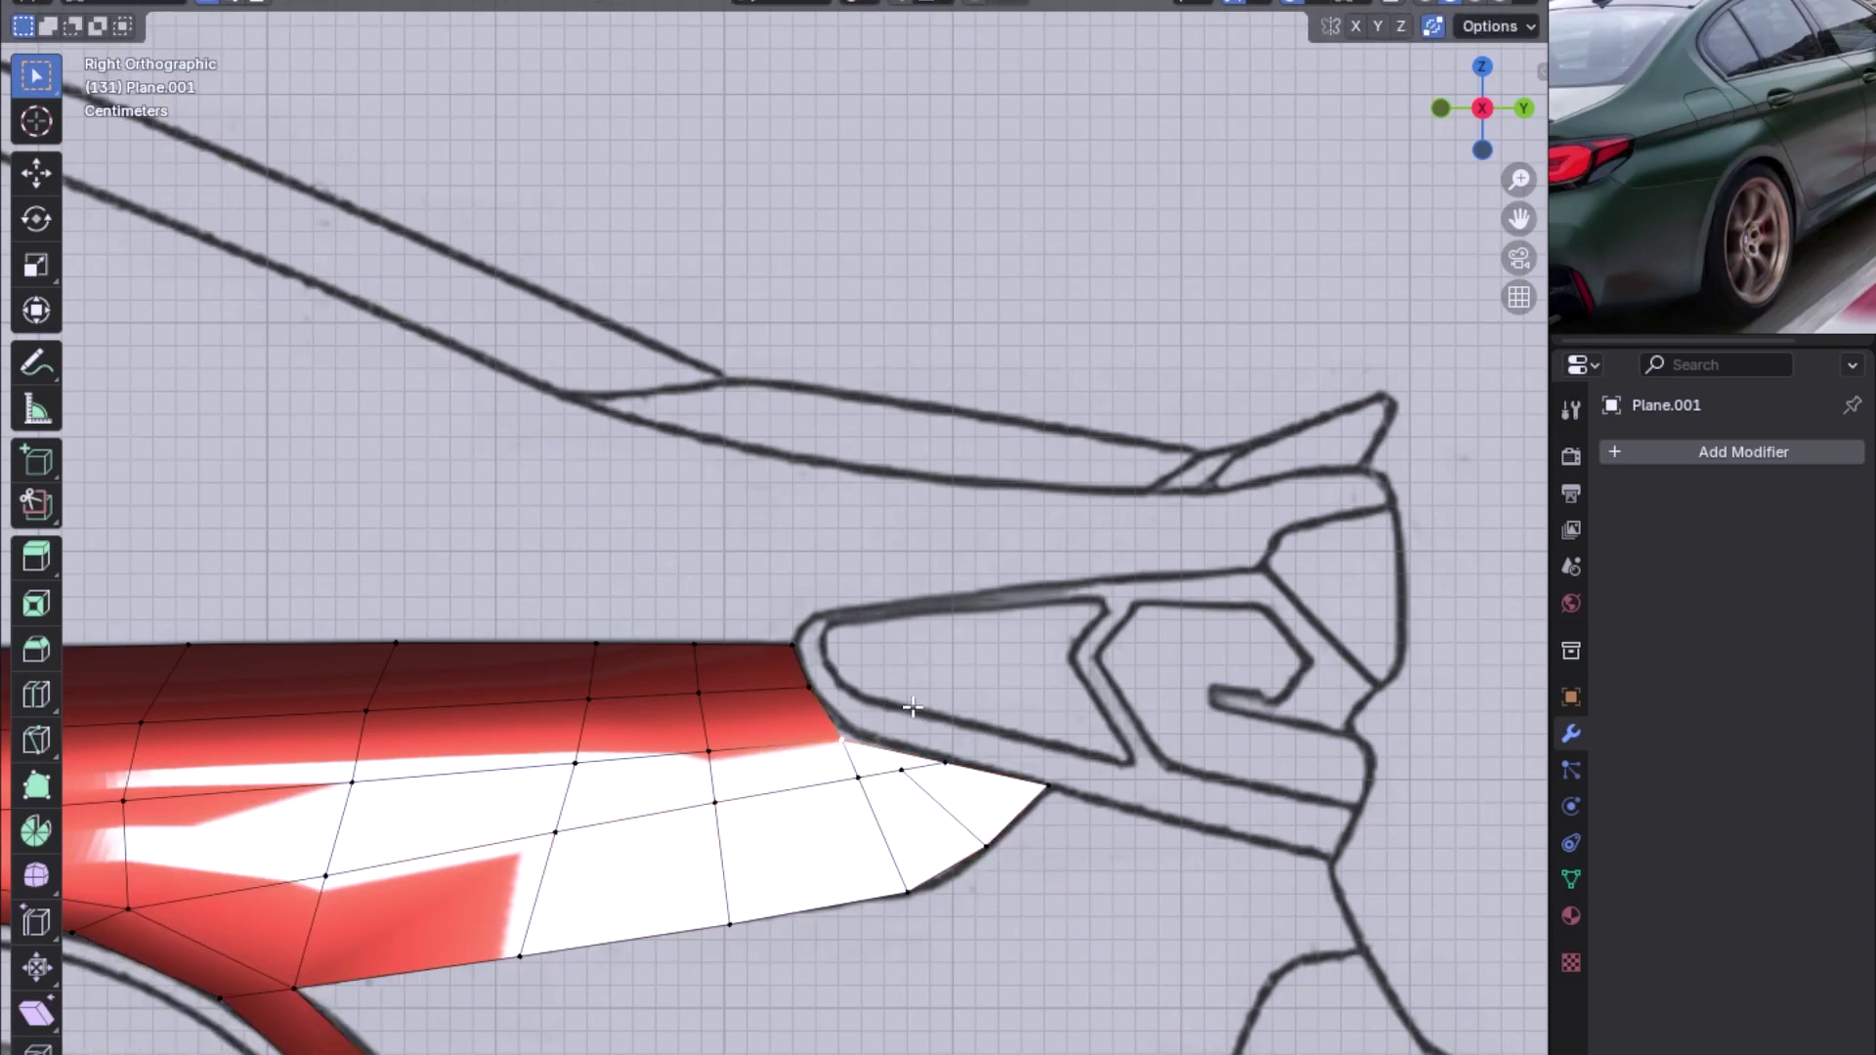
key("shift+v")
left_click(918, 699)
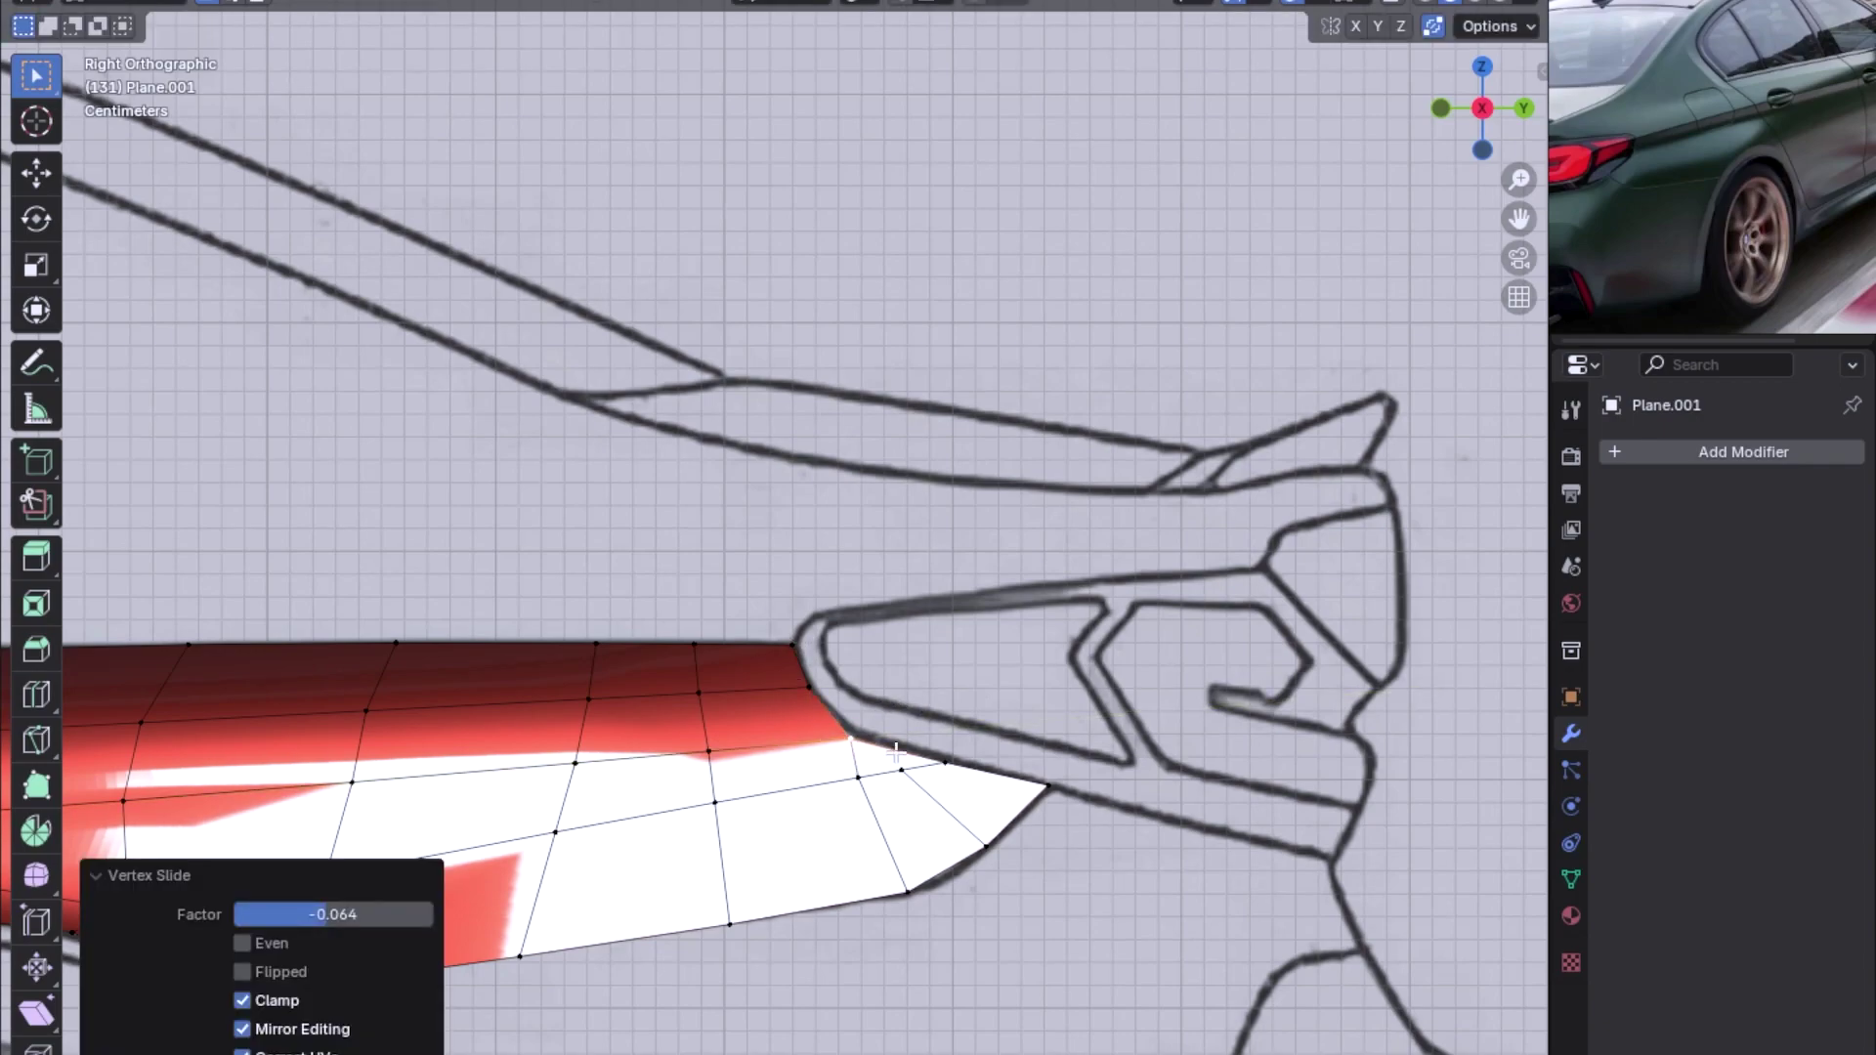
scroll(1037, 833, "down", 1)
scroll(1037, 832, "down", 1)
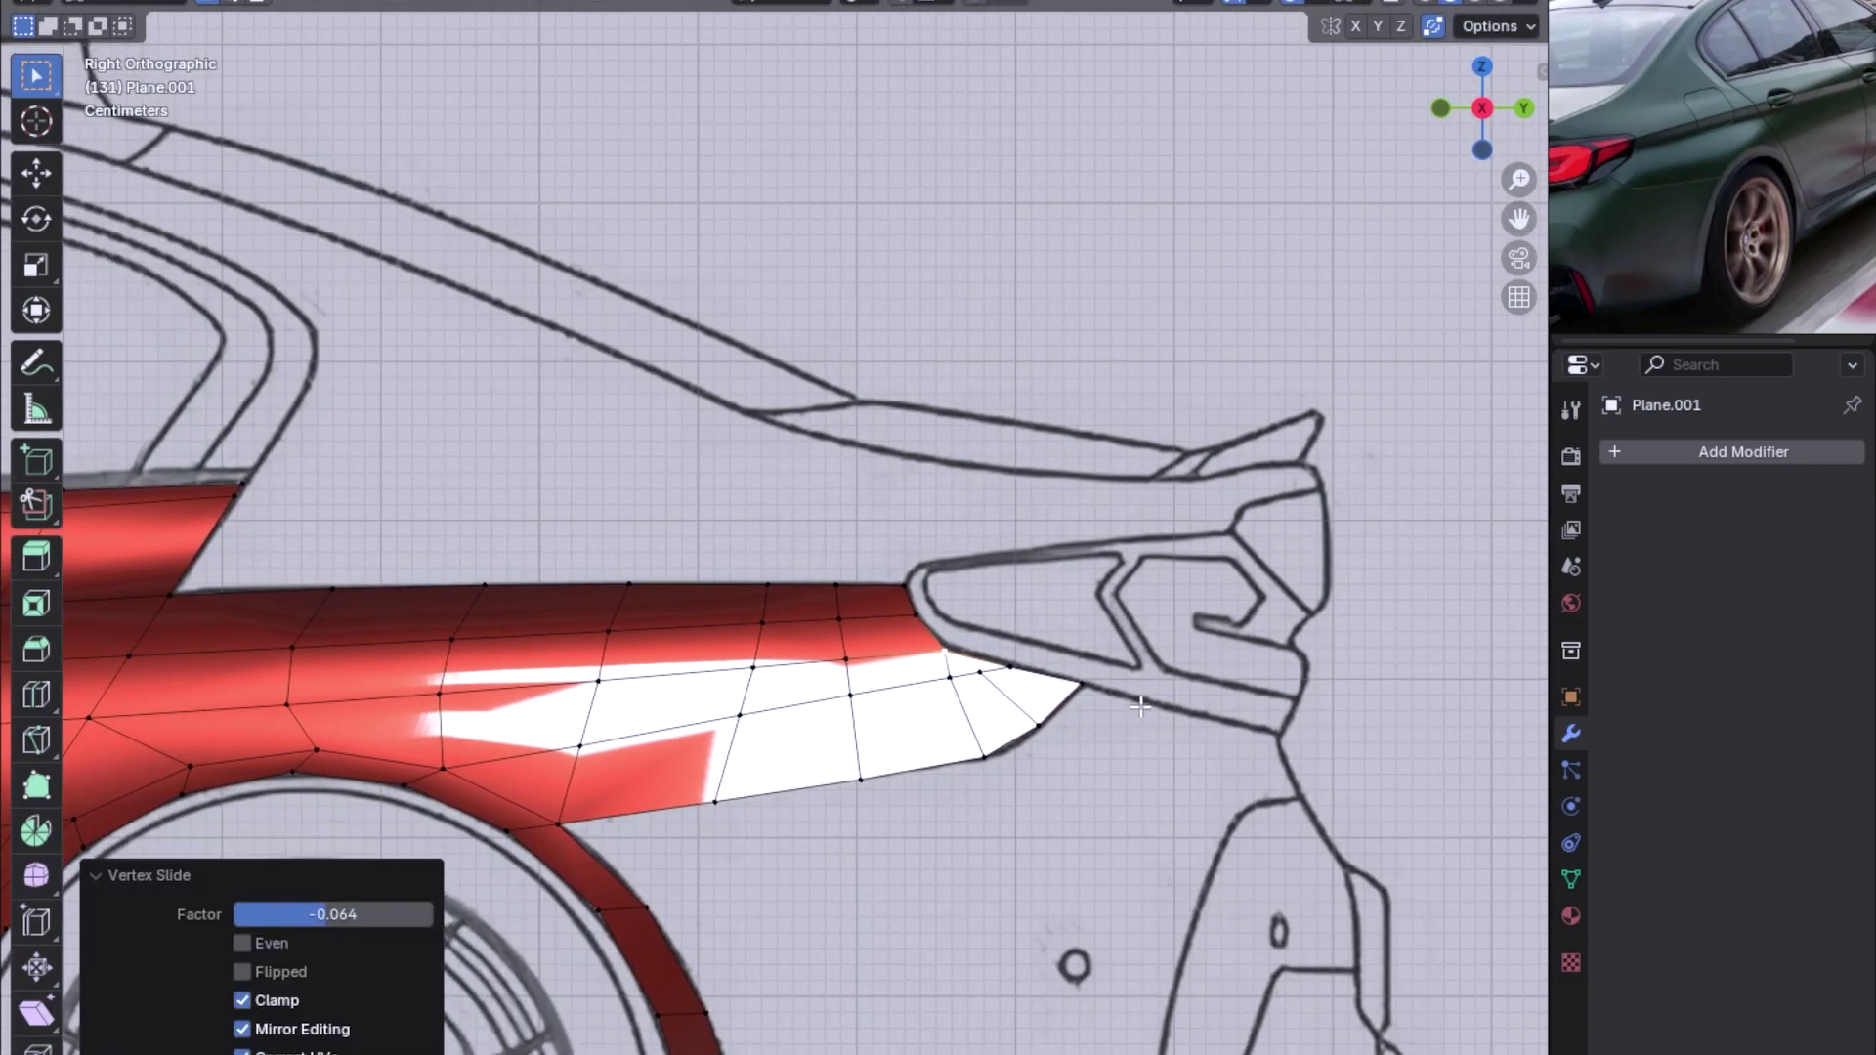
scroll(933, 684, "down", 1)
scroll(933, 694, "down", 1)
Switch the viewport shading to Wireframe so the mesh shows over the blueprint
key("z")
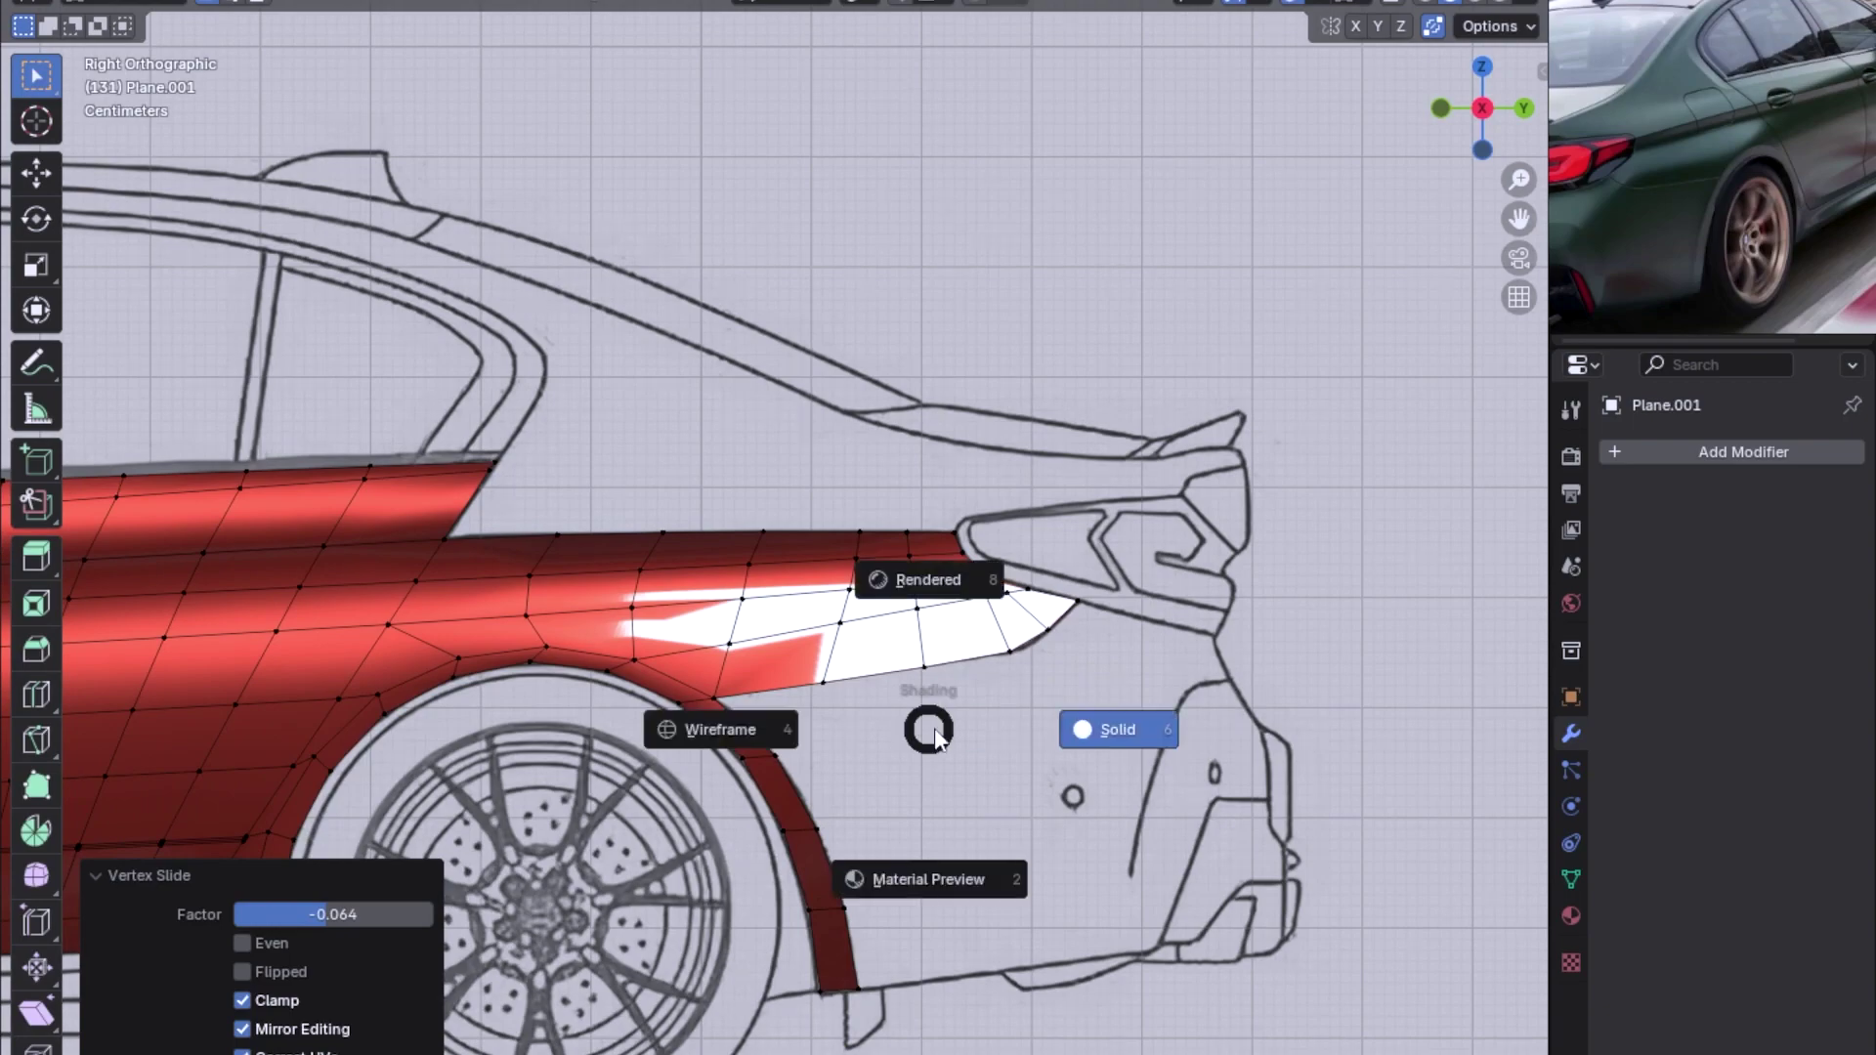
left_click(906, 725)
scroll(925, 692, "up", 1)
scroll(925, 692, "up", 1)
scroll(925, 691, "up", 1)
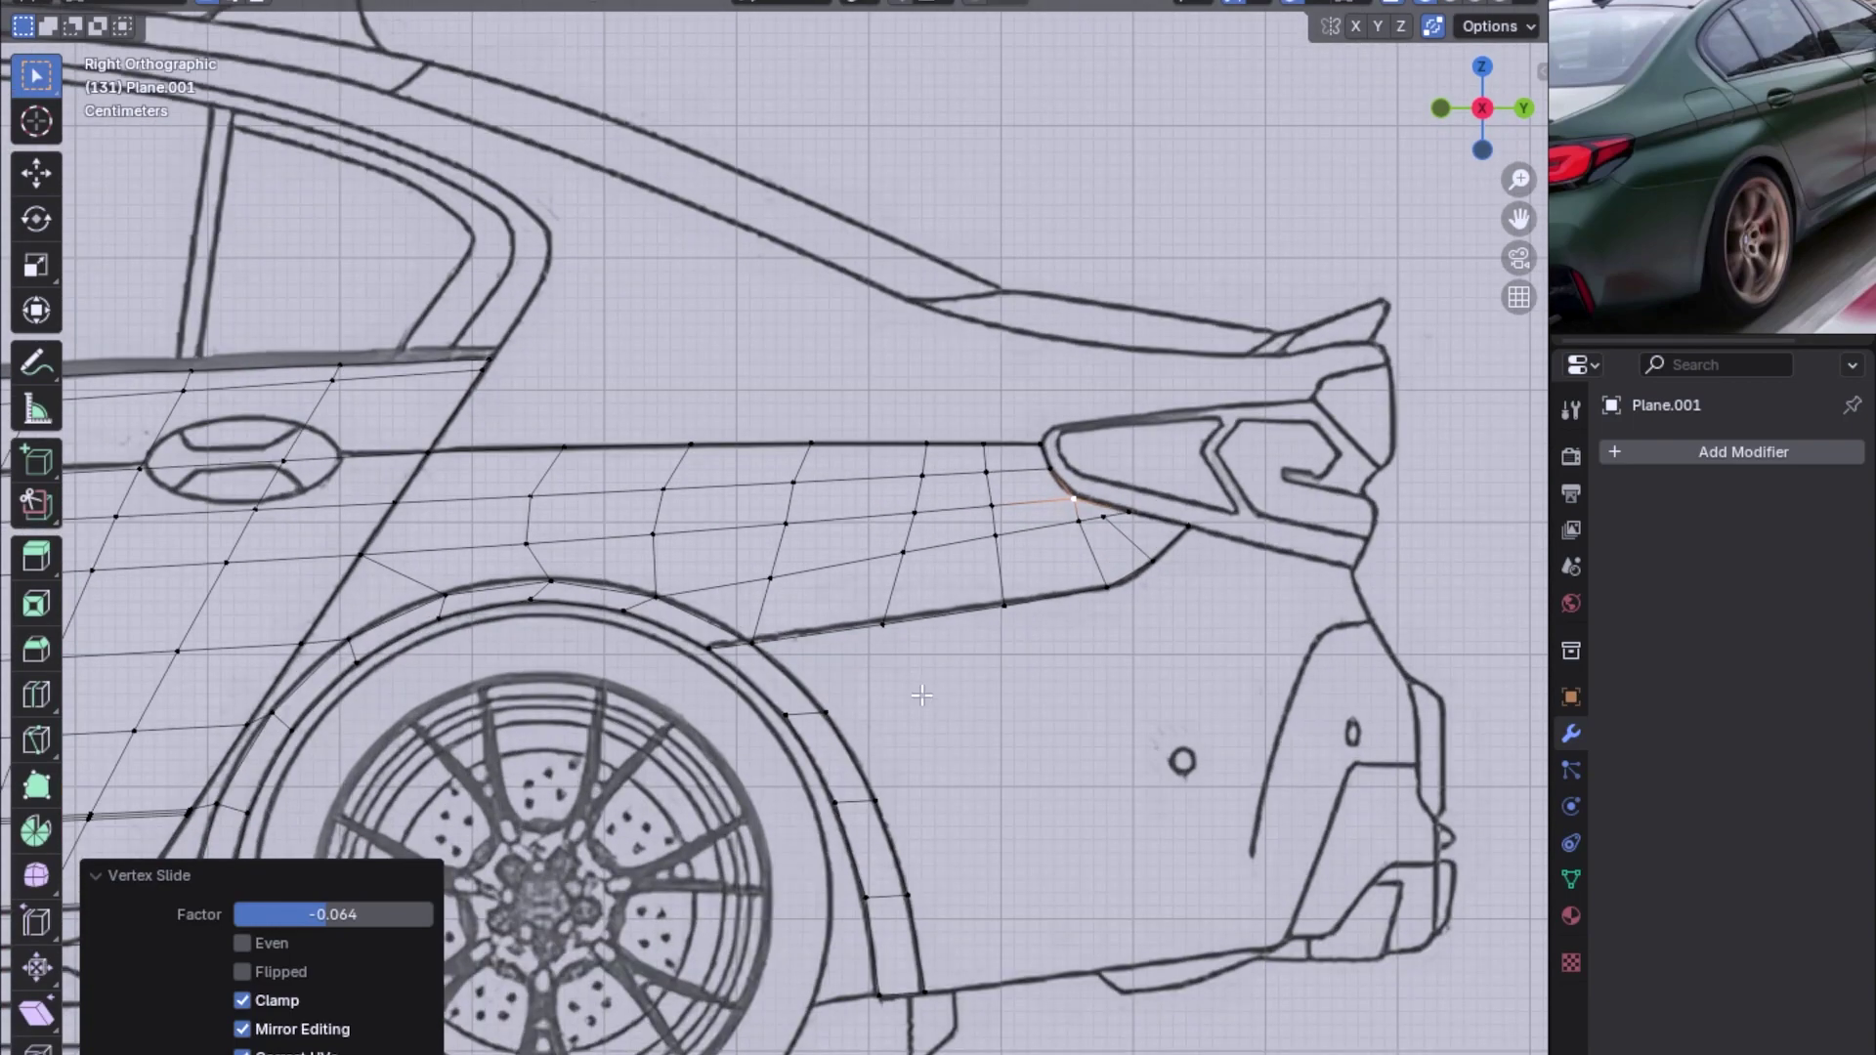
scroll(767, 609, "down", 1)
scroll(977, 576, "down", 1)
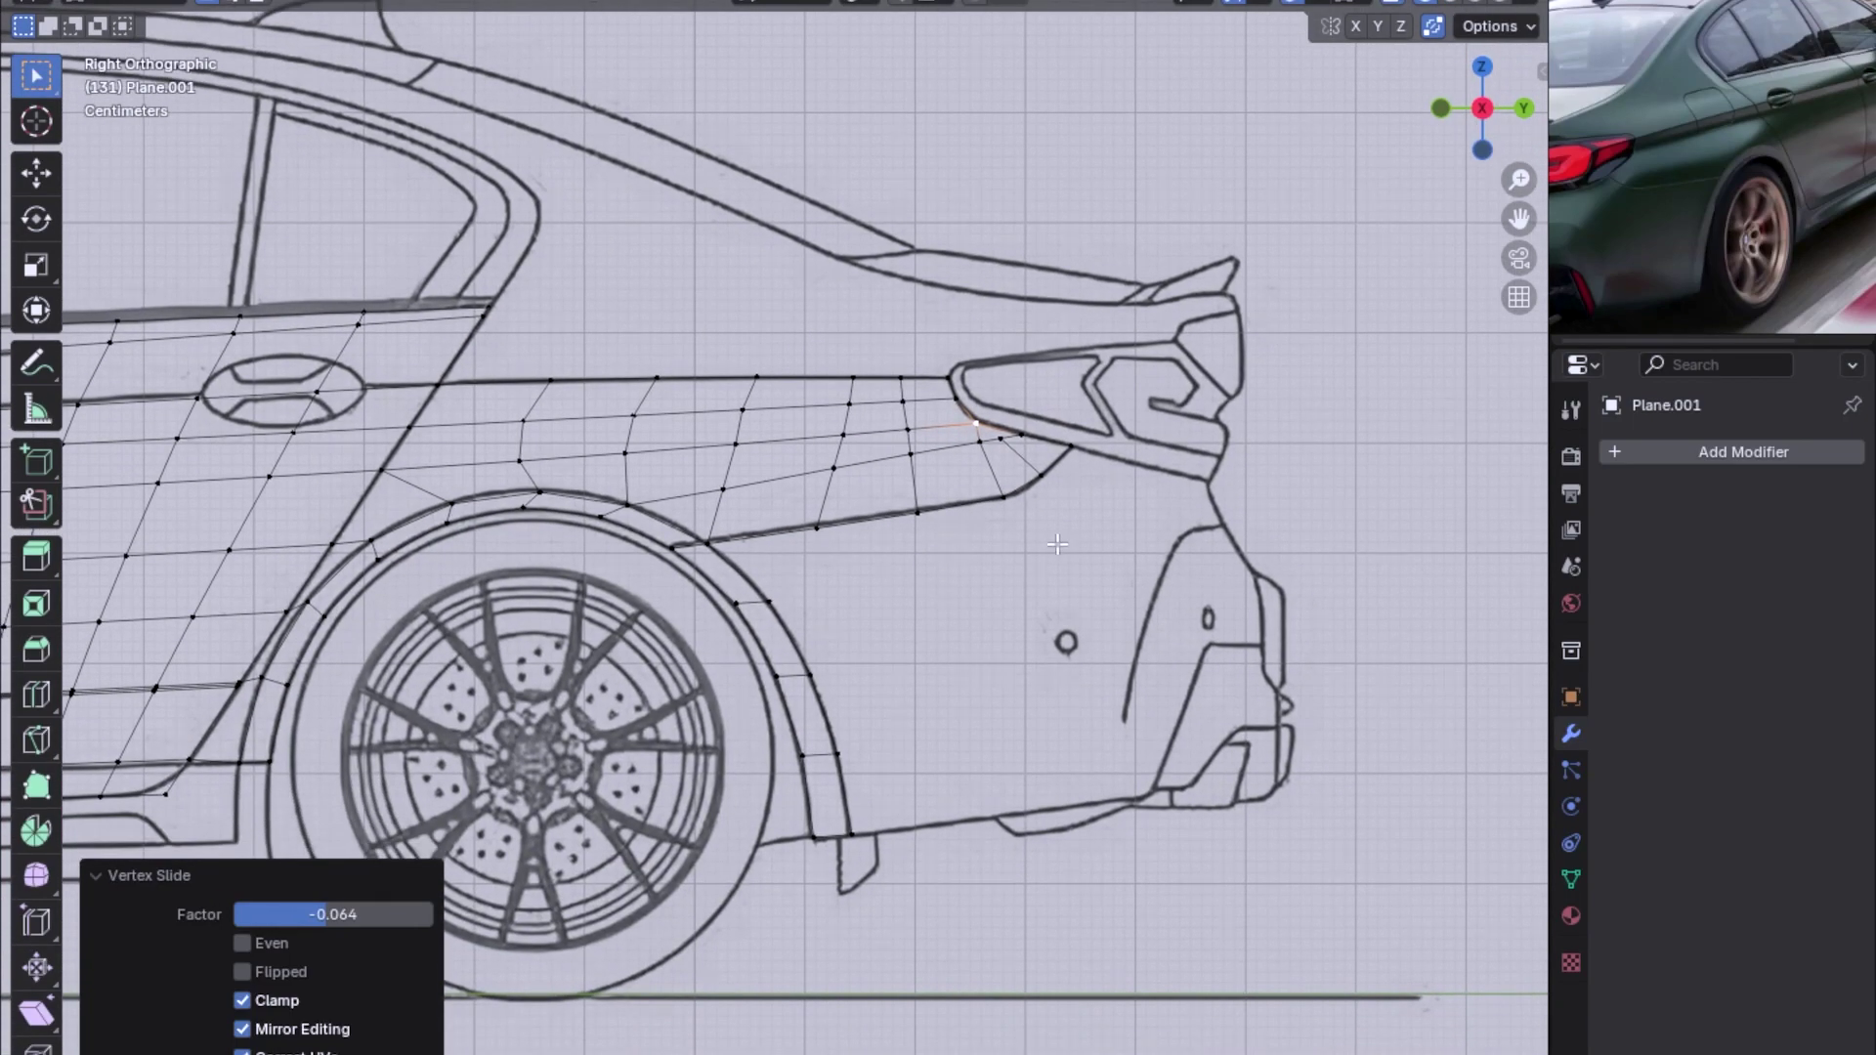
Check the see-through mesh from the rear and above, then return to side view
key("ctrl+KP_1")
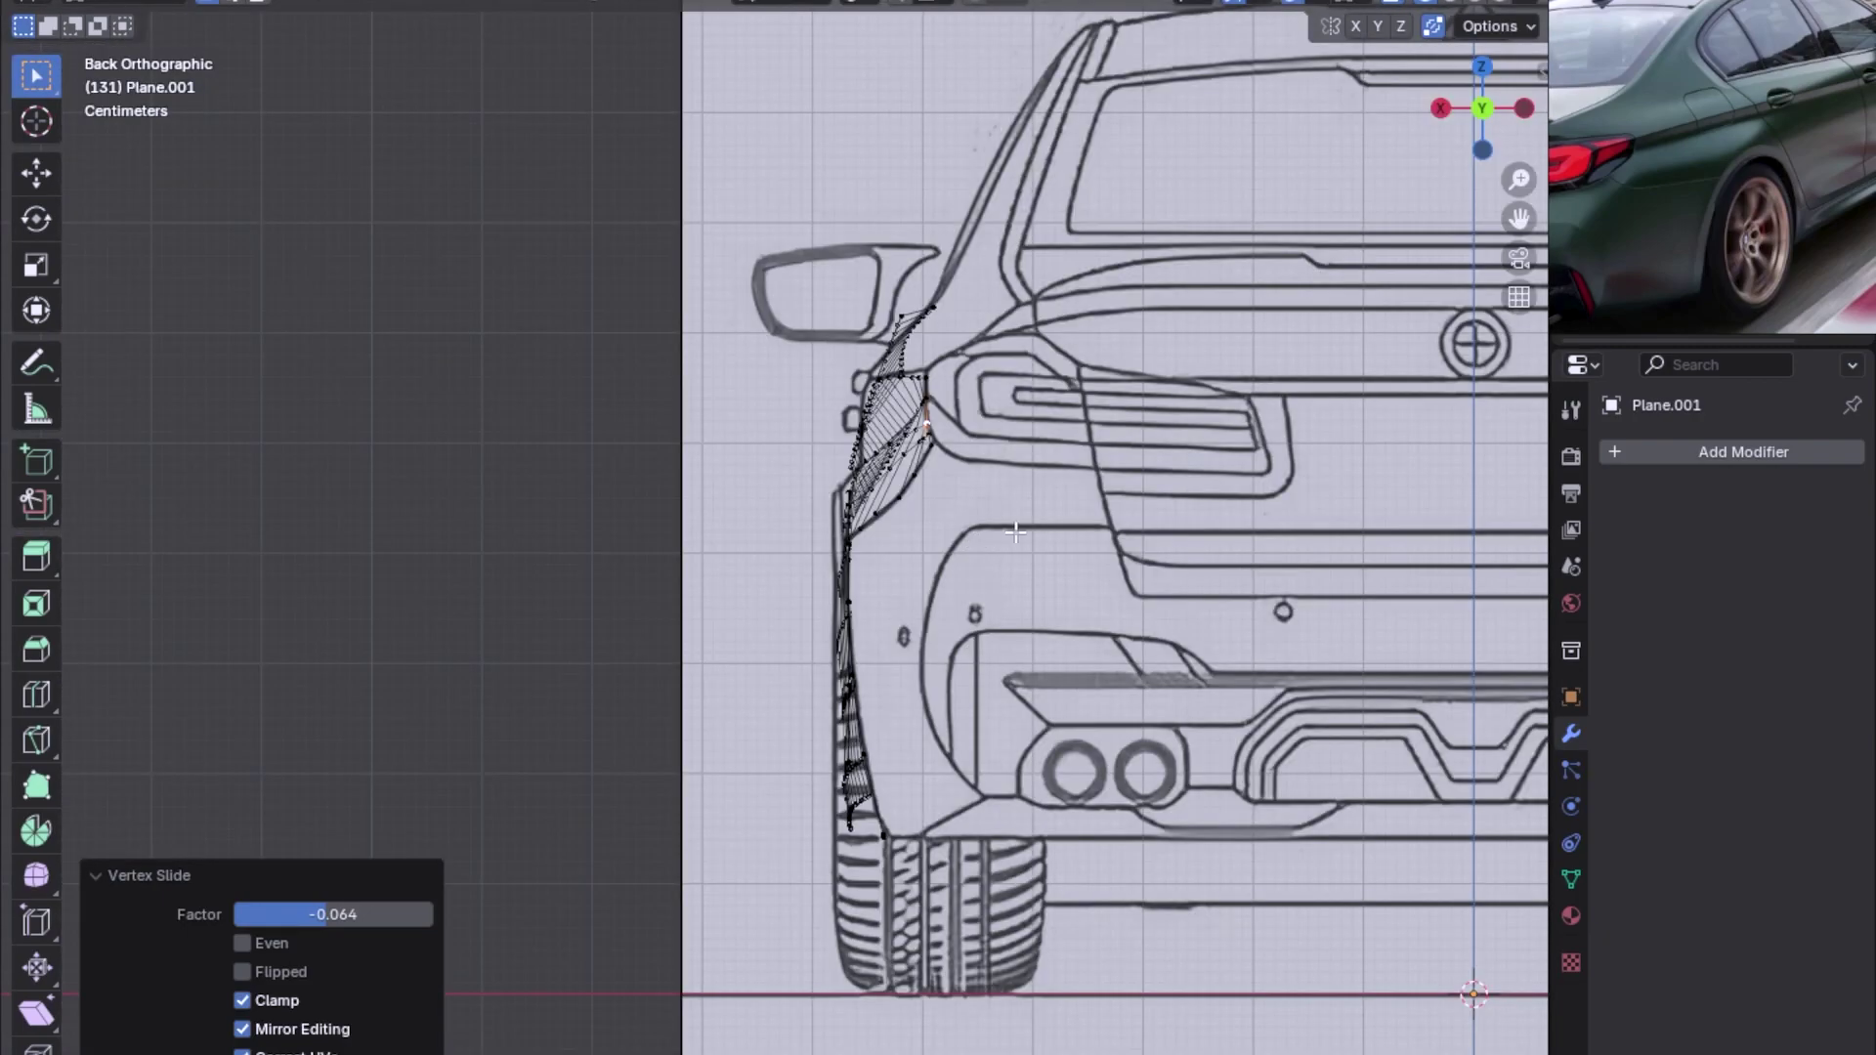
key("KP_3")
scroll(987, 606, "up", 2)
scroll(987, 626, "up", 1)
scroll(987, 628, "up", 2)
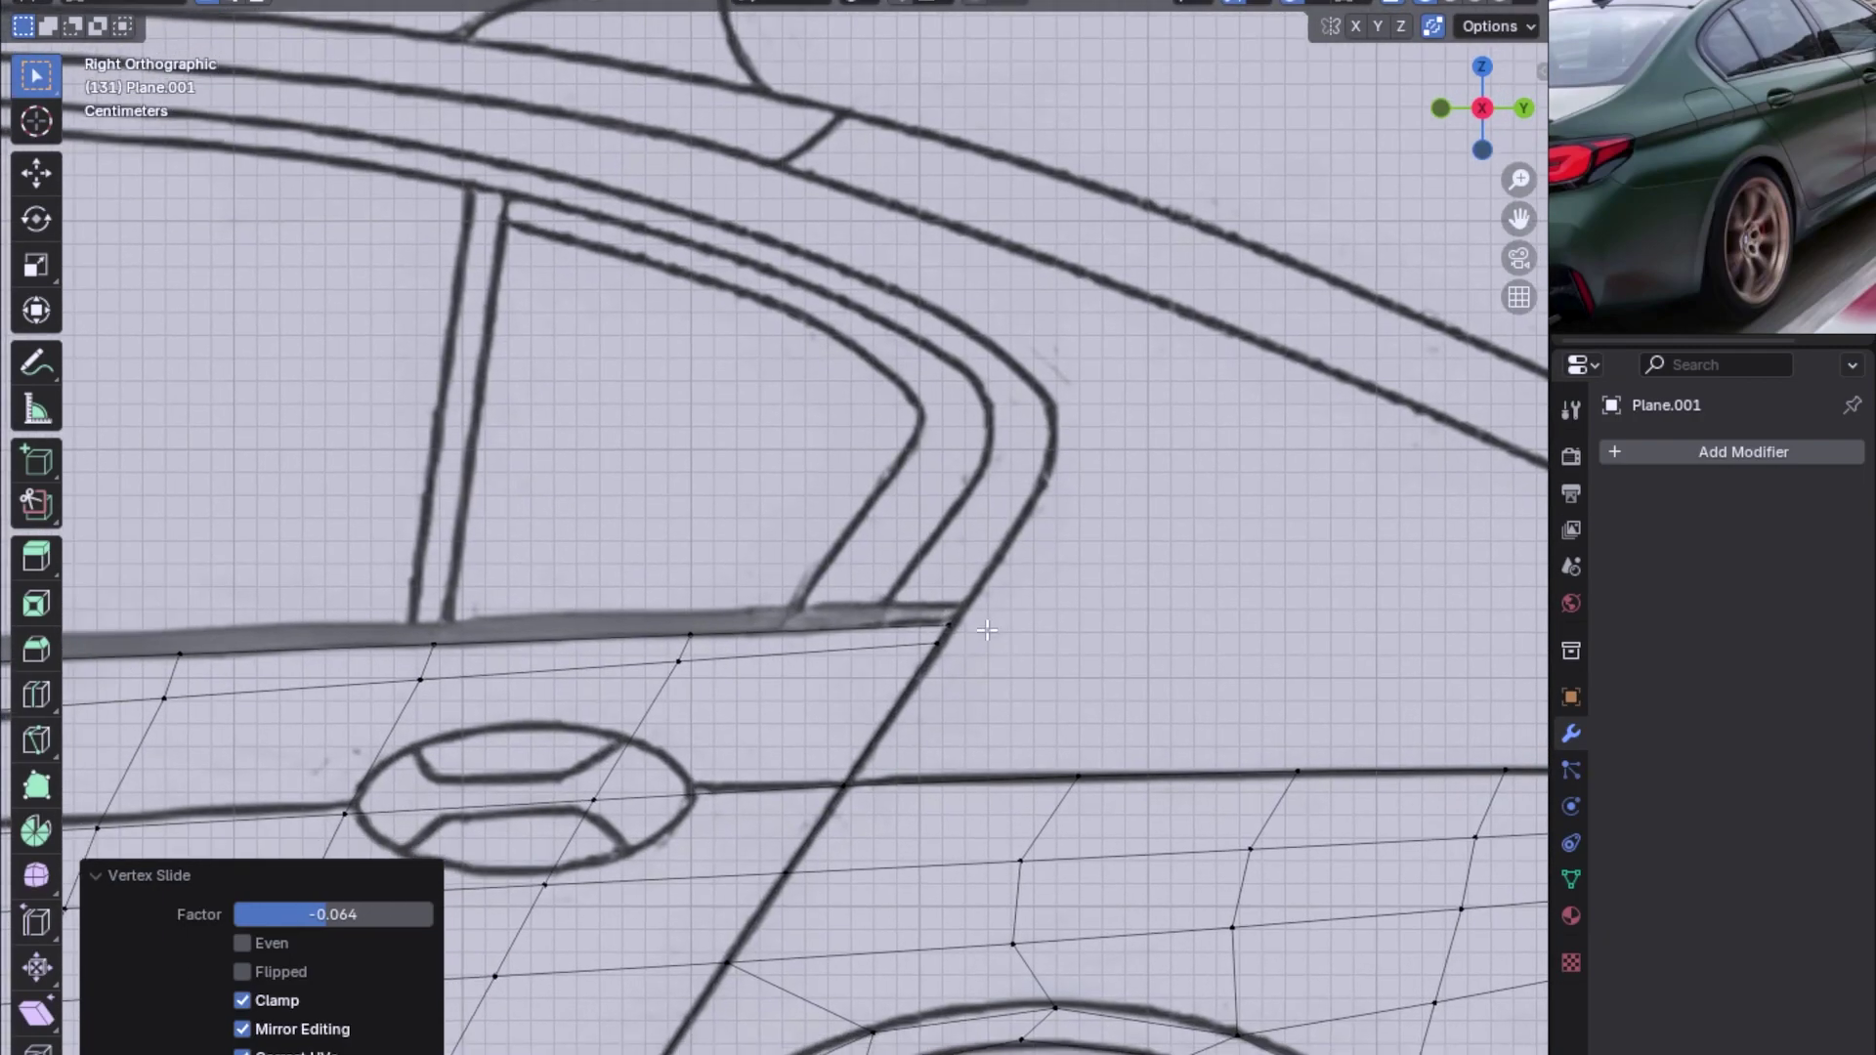
scroll(999, 604, "down", 3)
middle_click_drag(998, 604, 1025, 377, "alt")
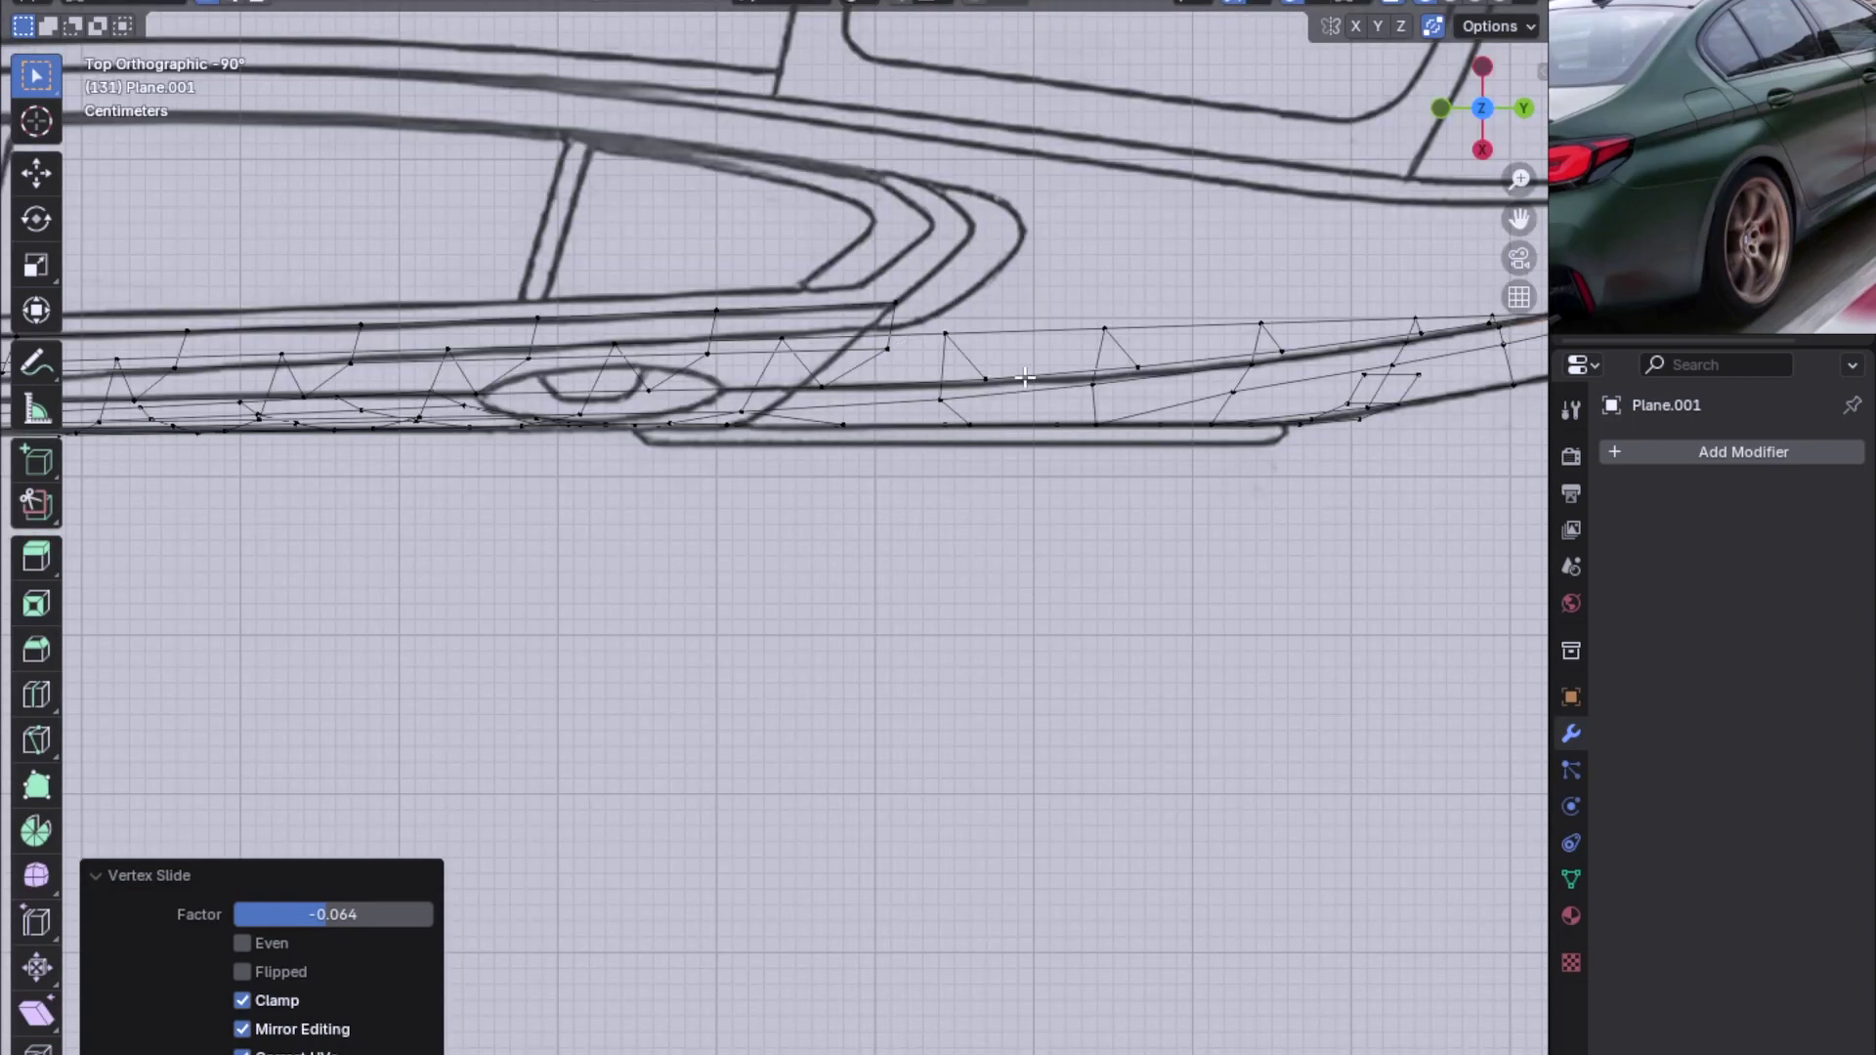
key("KP_3")
Select an upper-panel edge and orbit around the mesh to inspect it from above
left_click(882, 603)
middle_click_drag(882, 603, 984, 264, "alt")
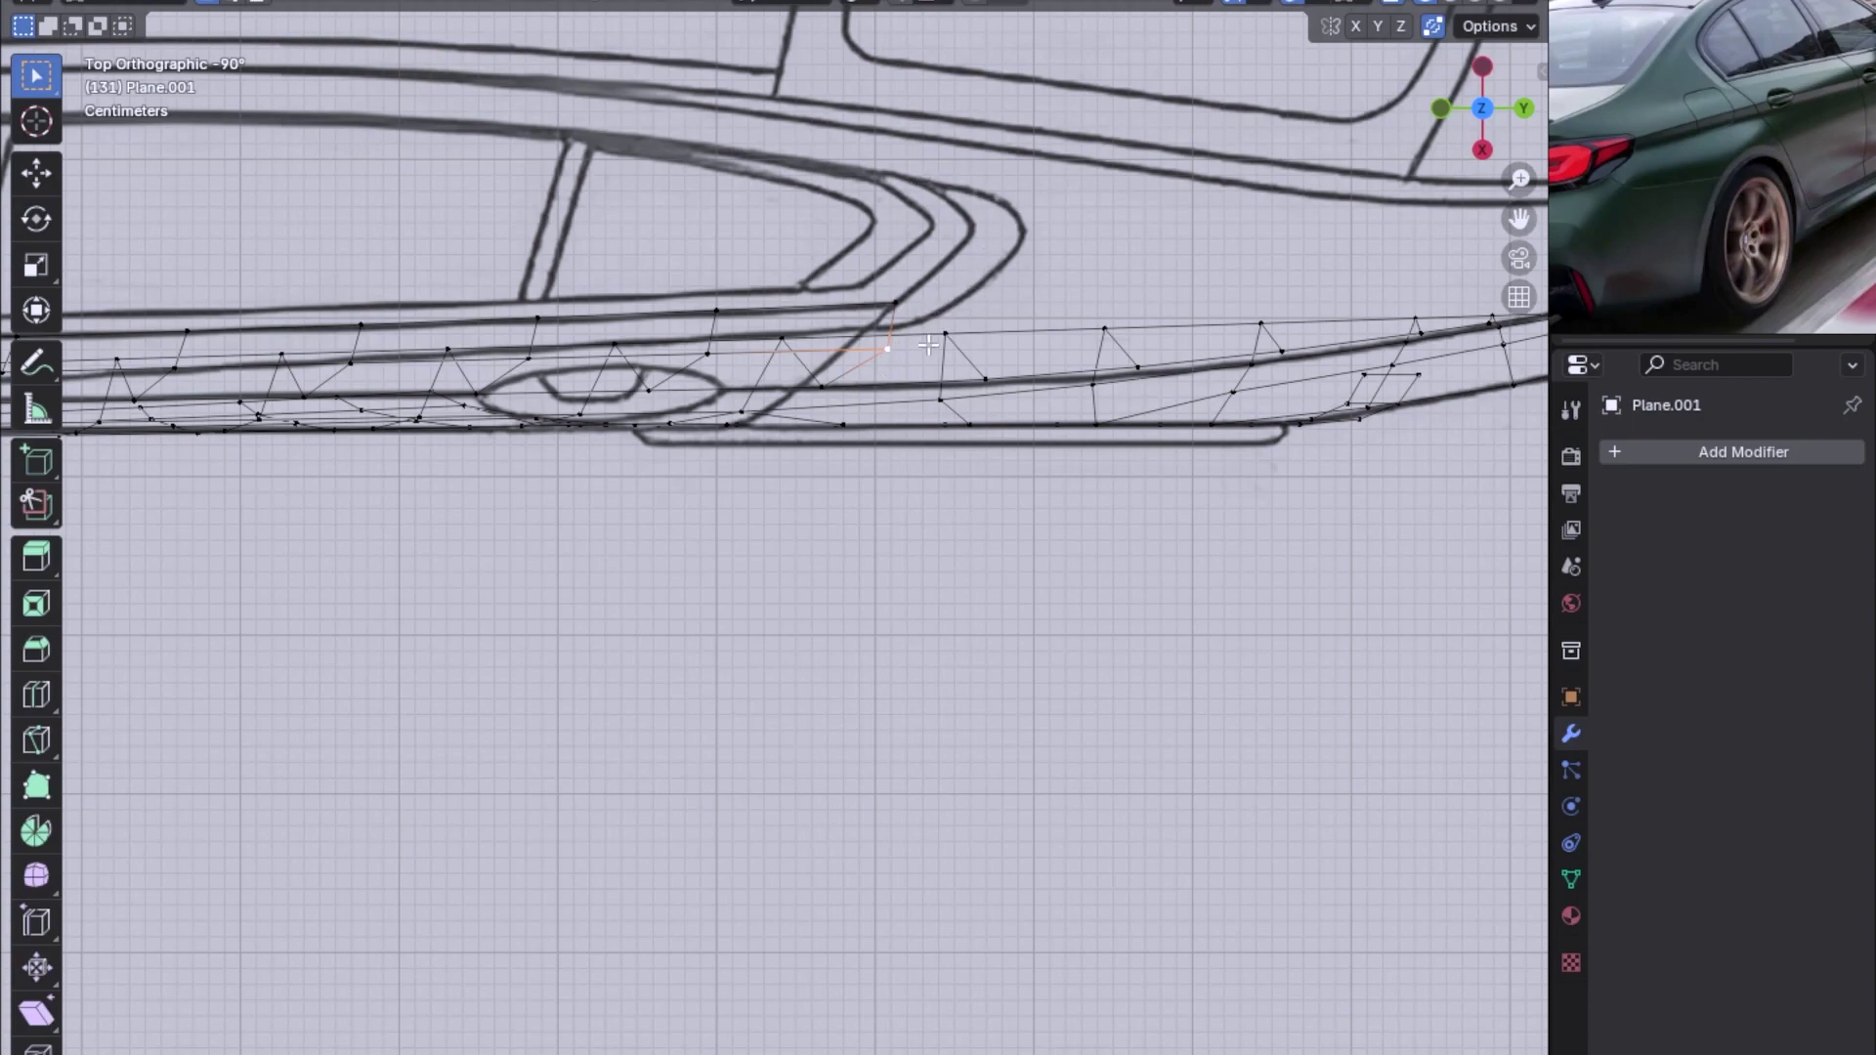
mouse_move(917, 346)
middle_mouse_down()
mouse_move(1088, 264)
mouse_move(1258, 117)
mouse_move(1269, 281)
middle_mouse_up()
scroll(973, 419, "up", 3)
mouse_move(973, 419)
middle_mouse_down("shift")
mouse_move(817, 501)
mouse_move(1059, 244)
mouse_move(1093, 251)
middle_mouse_up("shift")
scroll(980, 471, "up", 3)
mouse_move(979, 471)
middle_mouse_down("alt")
mouse_move(929, 515)
mouse_move(816, 469)
middle_mouse_up("alt")
scroll(929, 514, "up", 2)
scroll(816, 469, "up", 1)
scroll(816, 469, "down", 2, "ctrl")
scroll(781, 478, "up", 3, "ctrl")
scroll(752, 489, "up", 3, "ctrl")
scroll(713, 501, "up", 3, "ctrl")
scroll(714, 502, "down", 2, "ctrl")
scroll(714, 508, "down", 4, "ctrl")
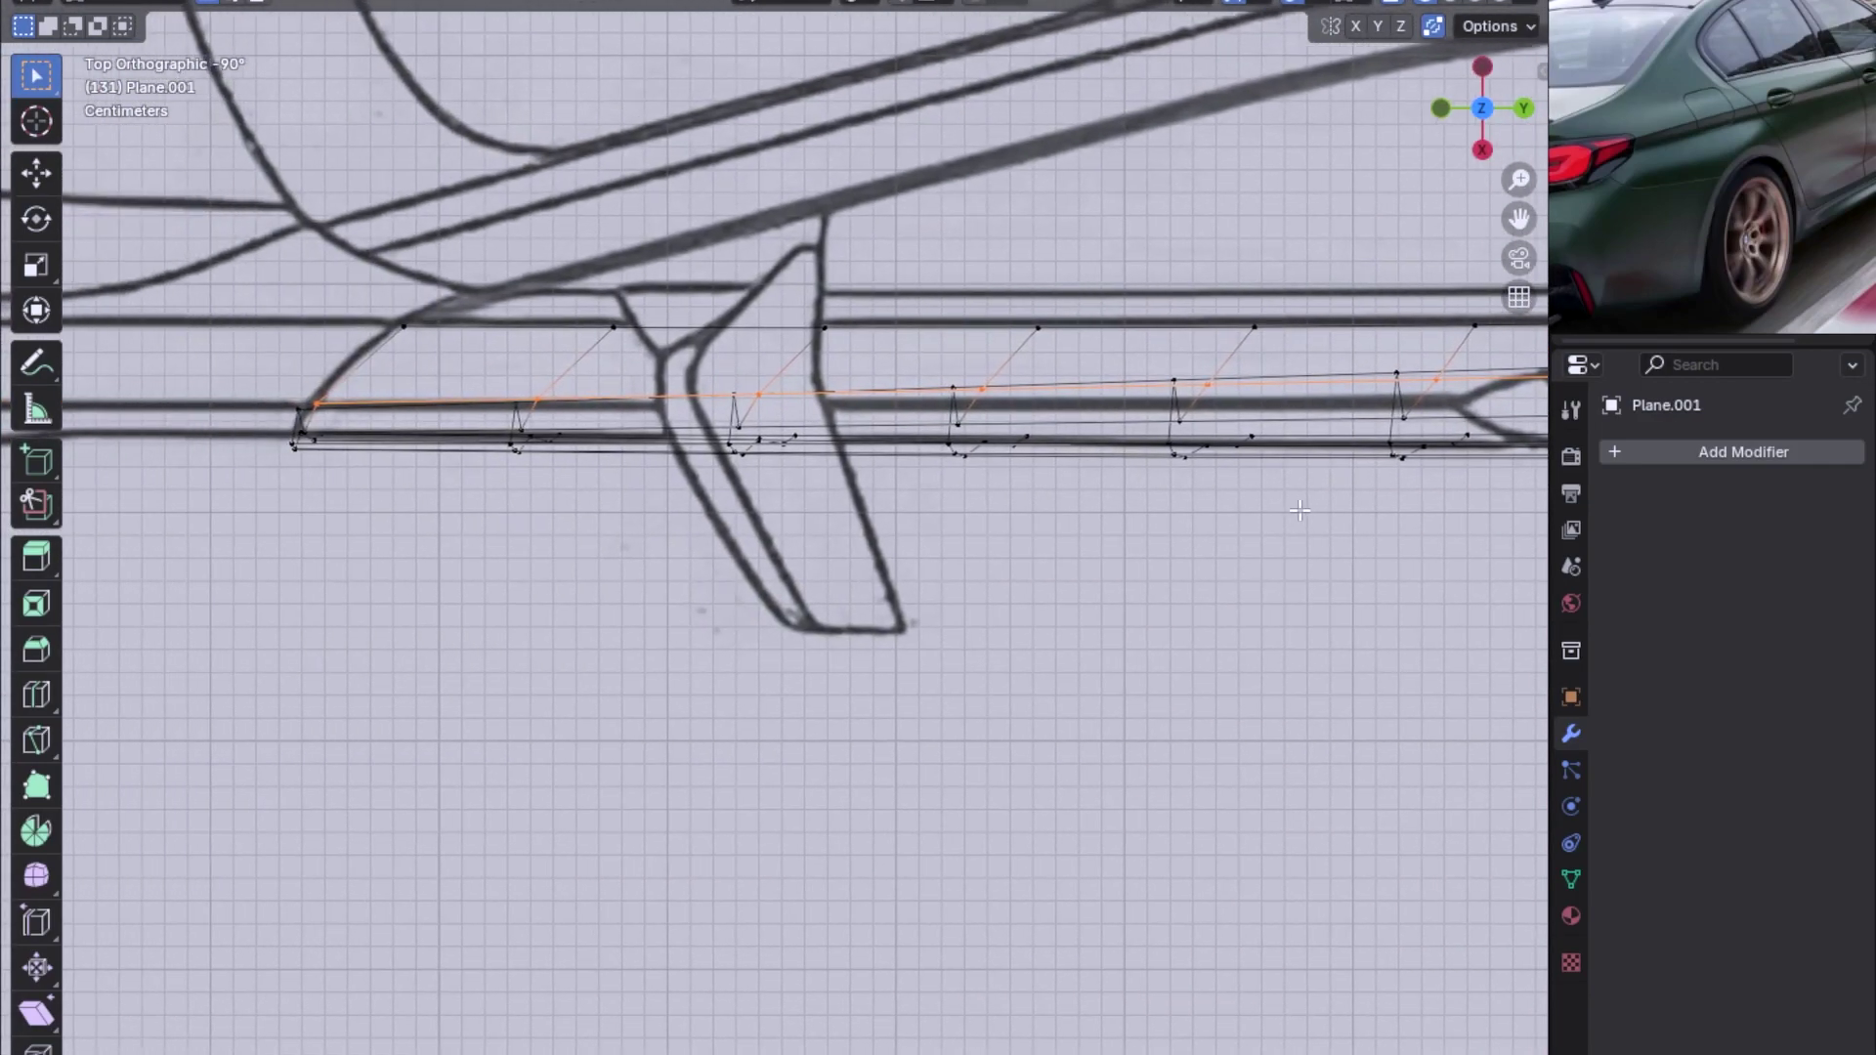
scroll(716, 518, "up", 5, "ctrl")
scroll(718, 525, "up", 1, "ctrl")
mouse_move(718, 526)
middle_mouse_down()
mouse_move(942, 410)
mouse_move(964, 528)
middle_mouse_up()
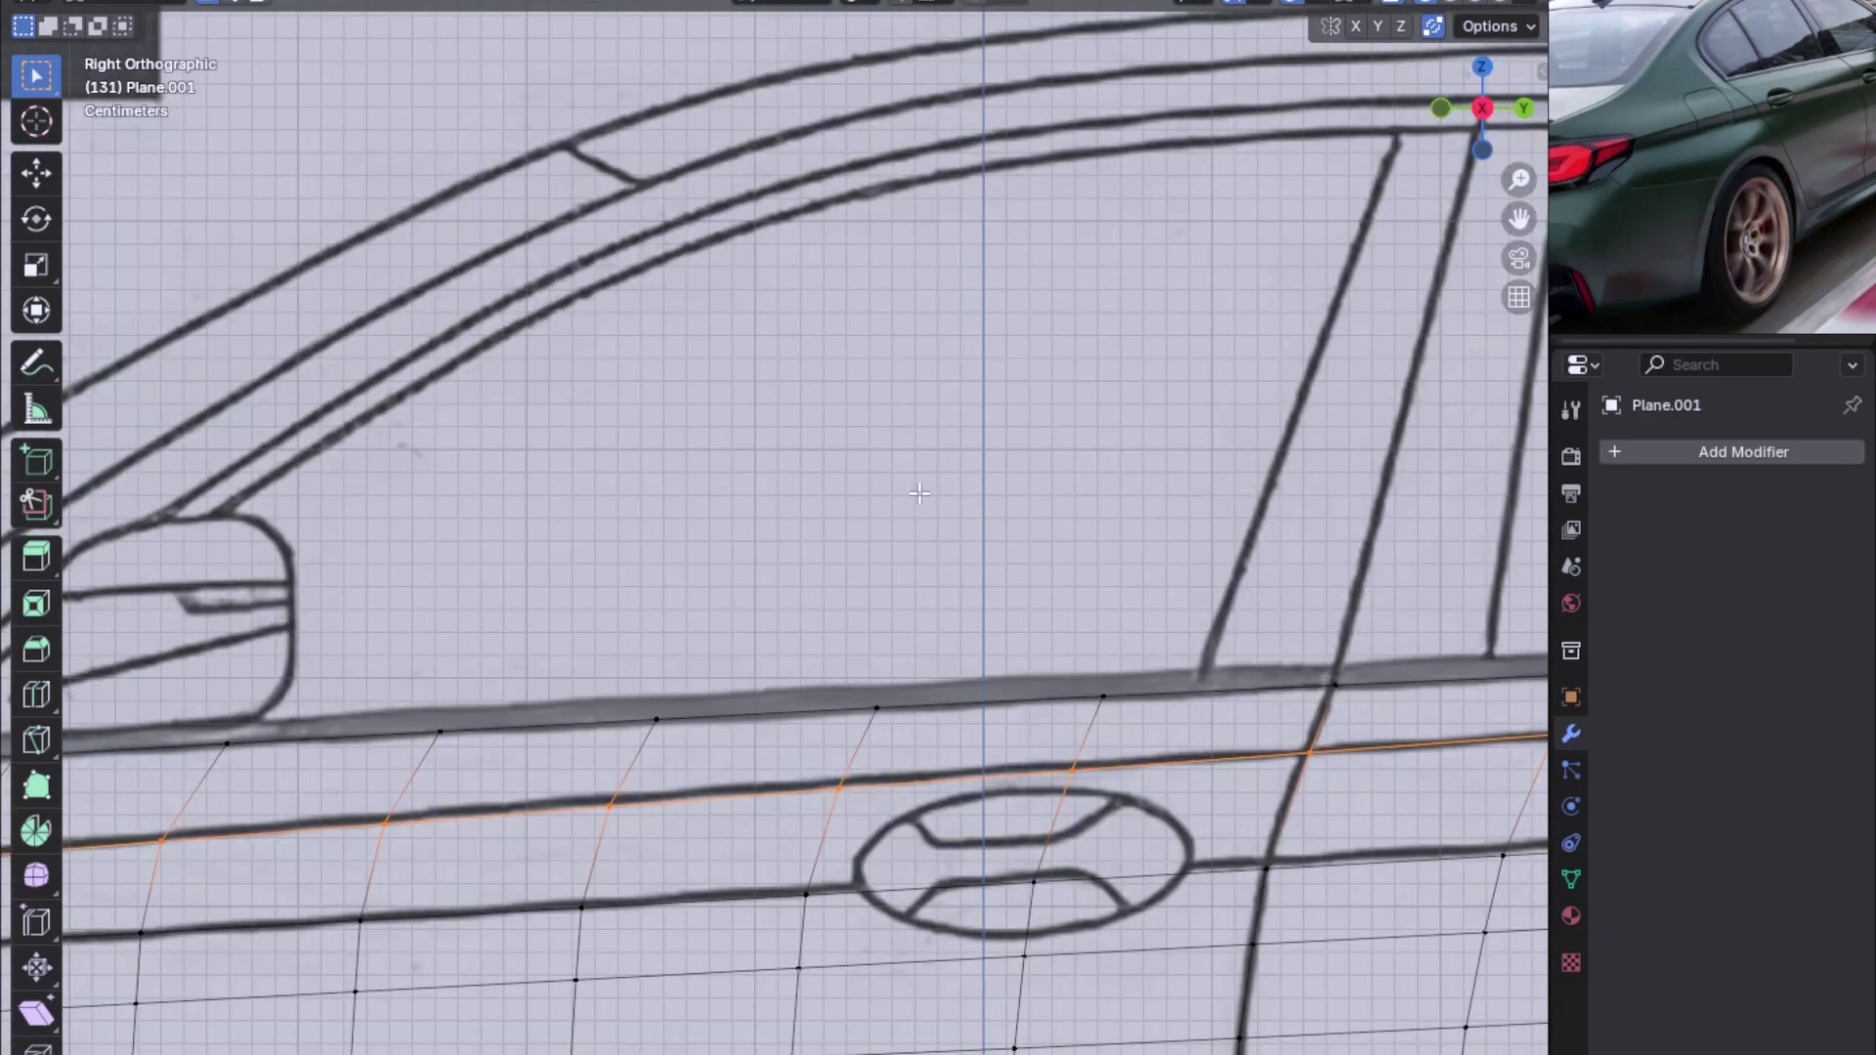
Frame more of the car's side and switch the viewport back to Solid shading
scroll(964, 527, "down", 2)
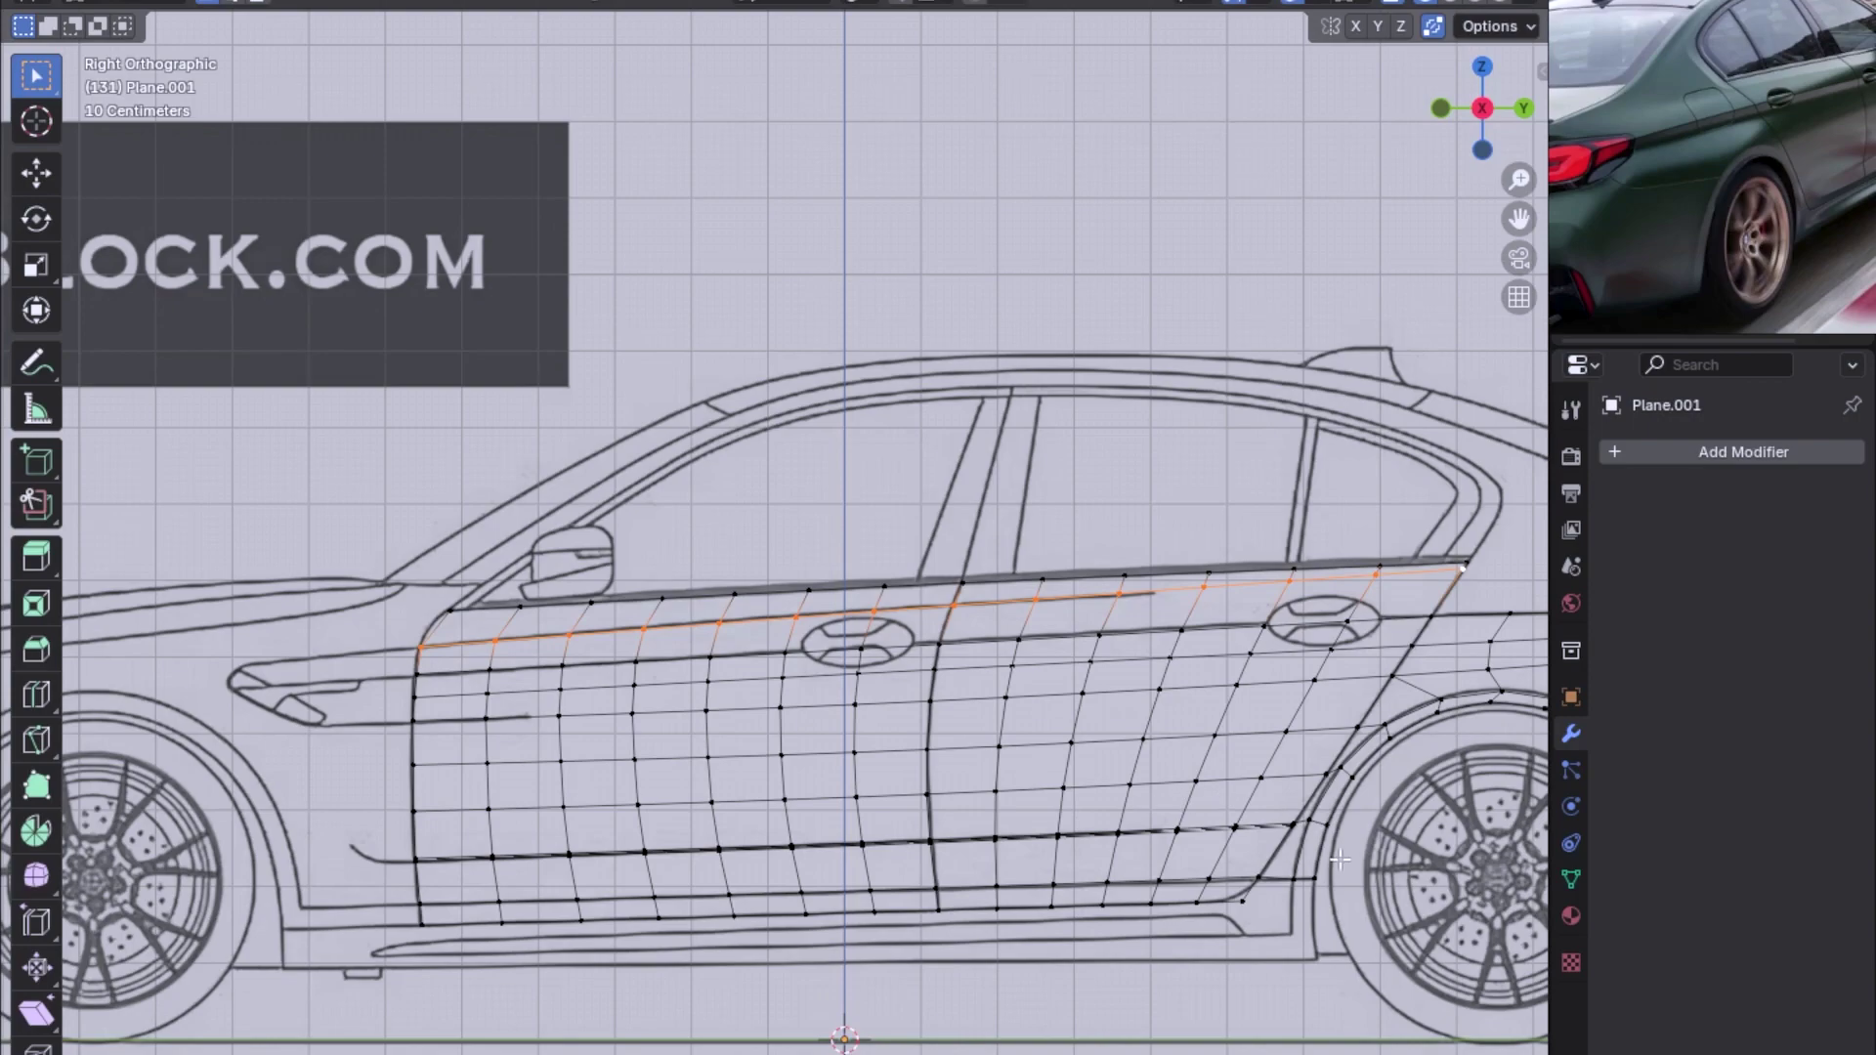
middle_click_drag(1260, 741, 1106, 715, "shift")
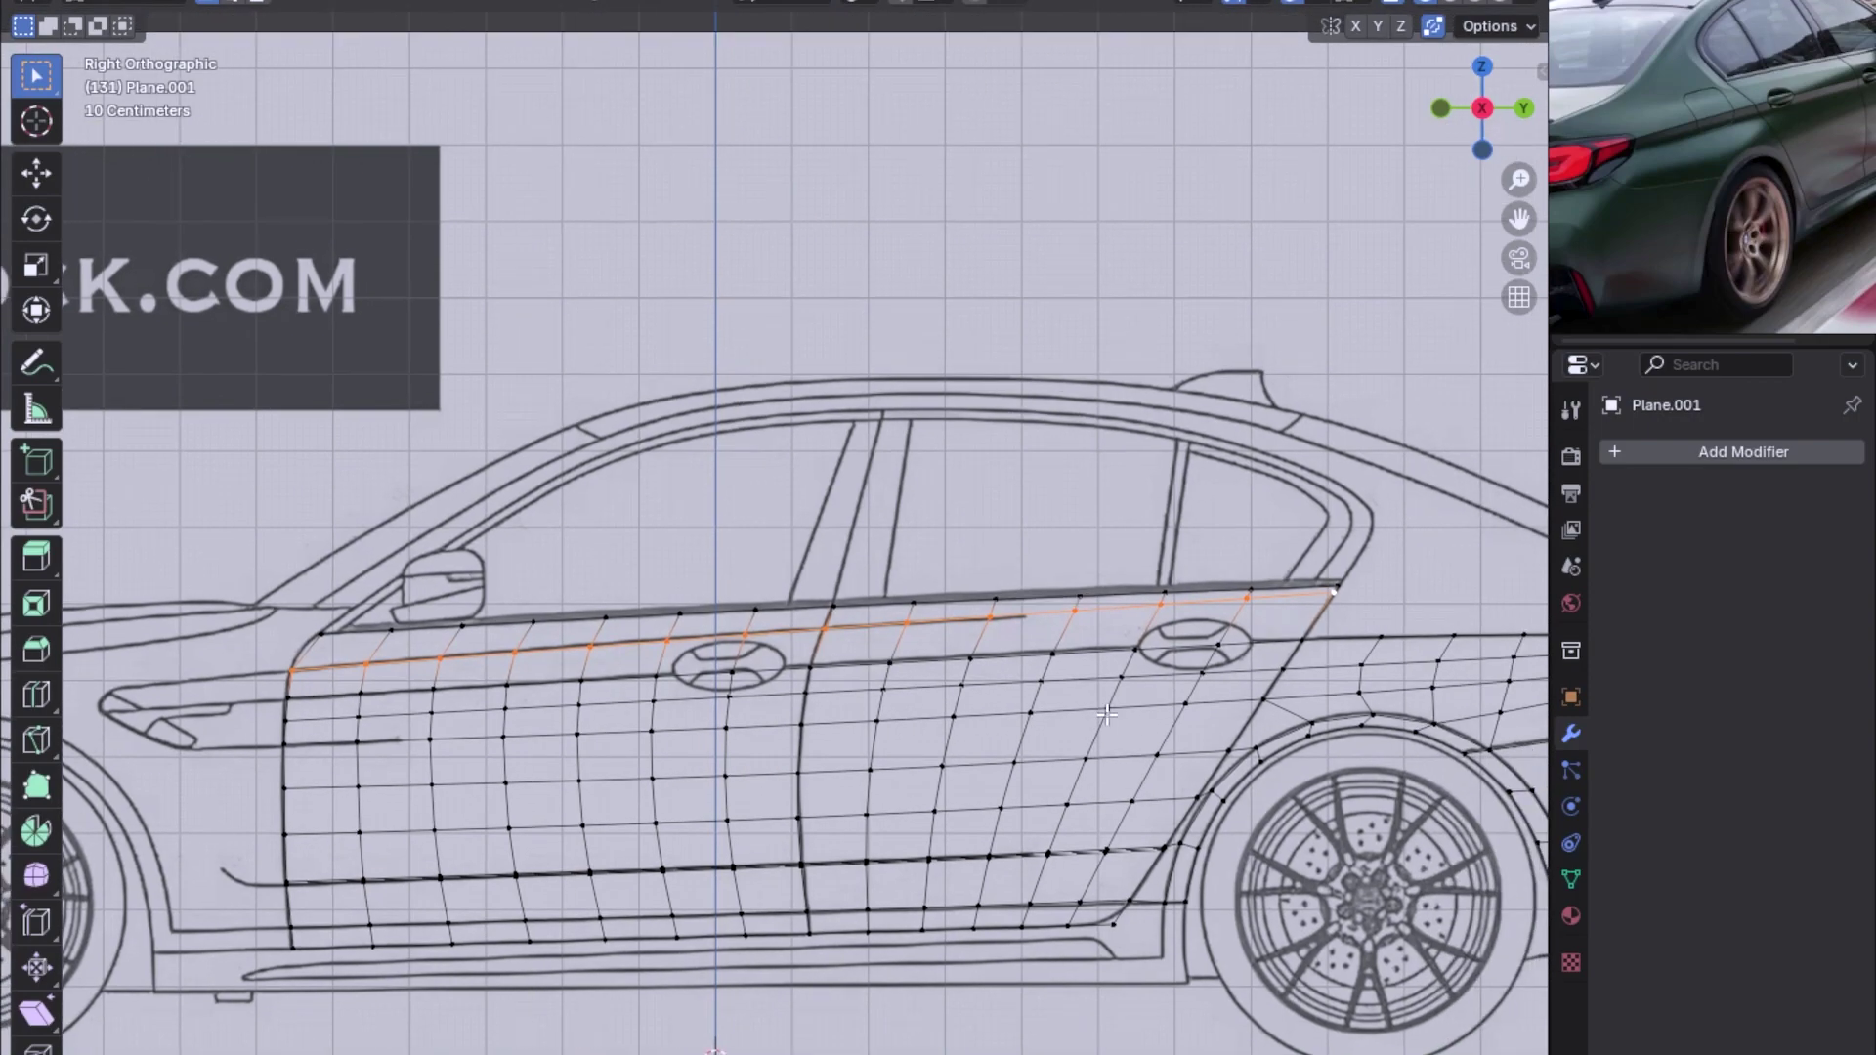
scroll(1199, 705, "down", 1)
scroll(1103, 718, "up", 3, "ctrl")
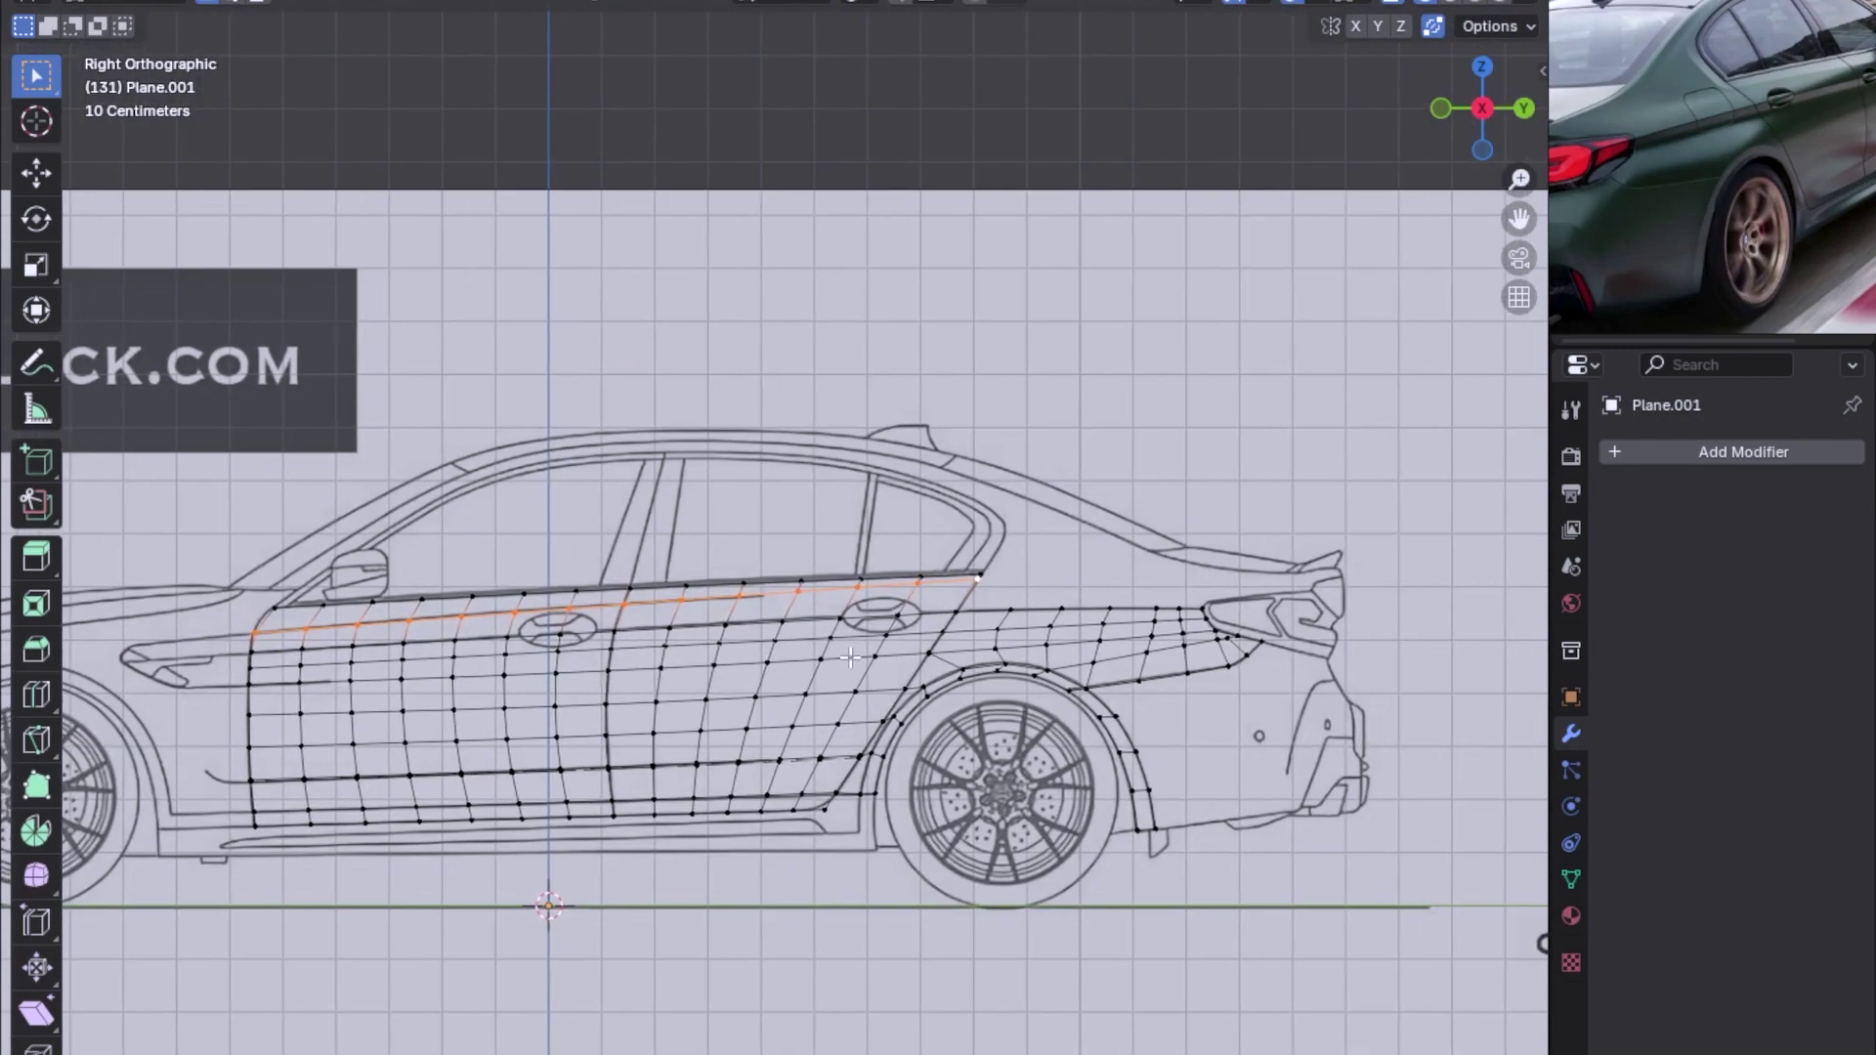
scroll(1012, 733, "up", 2, "ctrl")
scroll(1013, 733, "down", 1)
key("z")
left_click(879, 720)
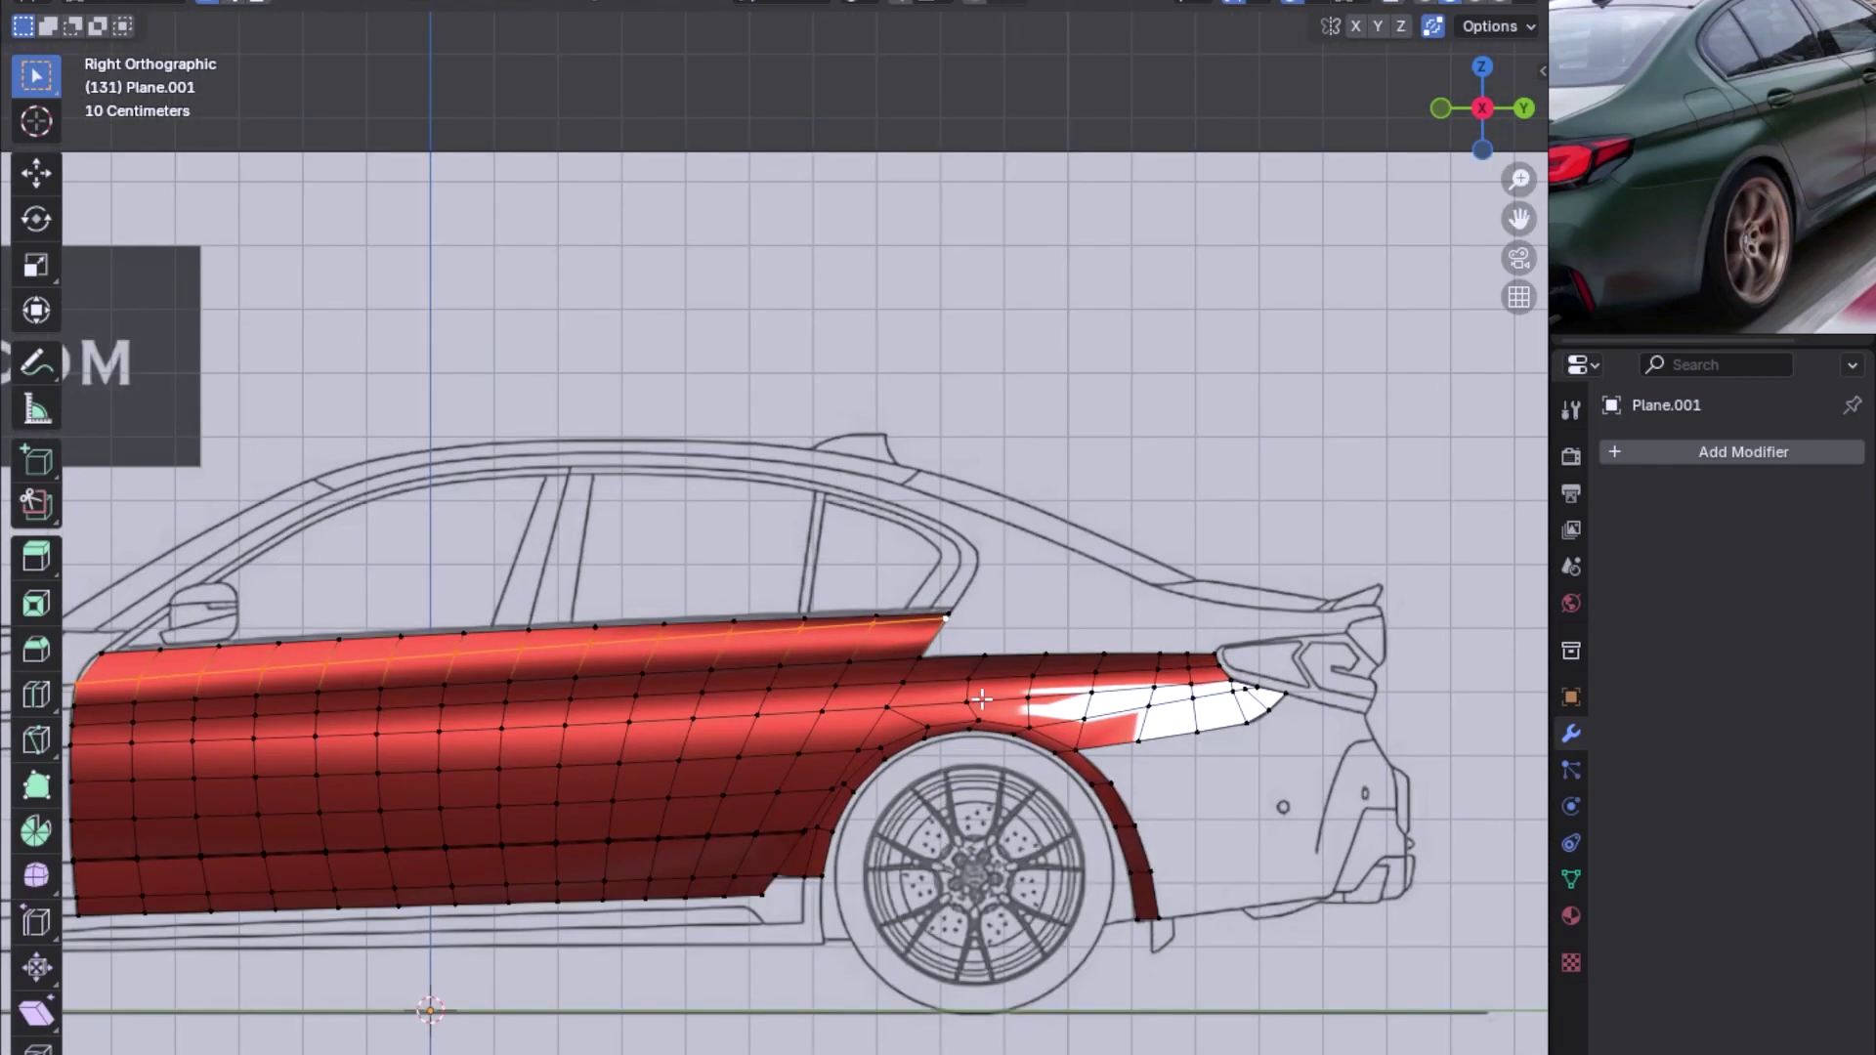
Select a different edge loop row on the quarter panel
scroll(737, 726, "up", 2)
scroll(664, 743, "down", 3)
scroll(547, 745, "up", 2)
left_click(534, 721, "alt")
scroll(920, 719, "up", 2, "ctrl")
scroll(1049, 776, "up", 1)
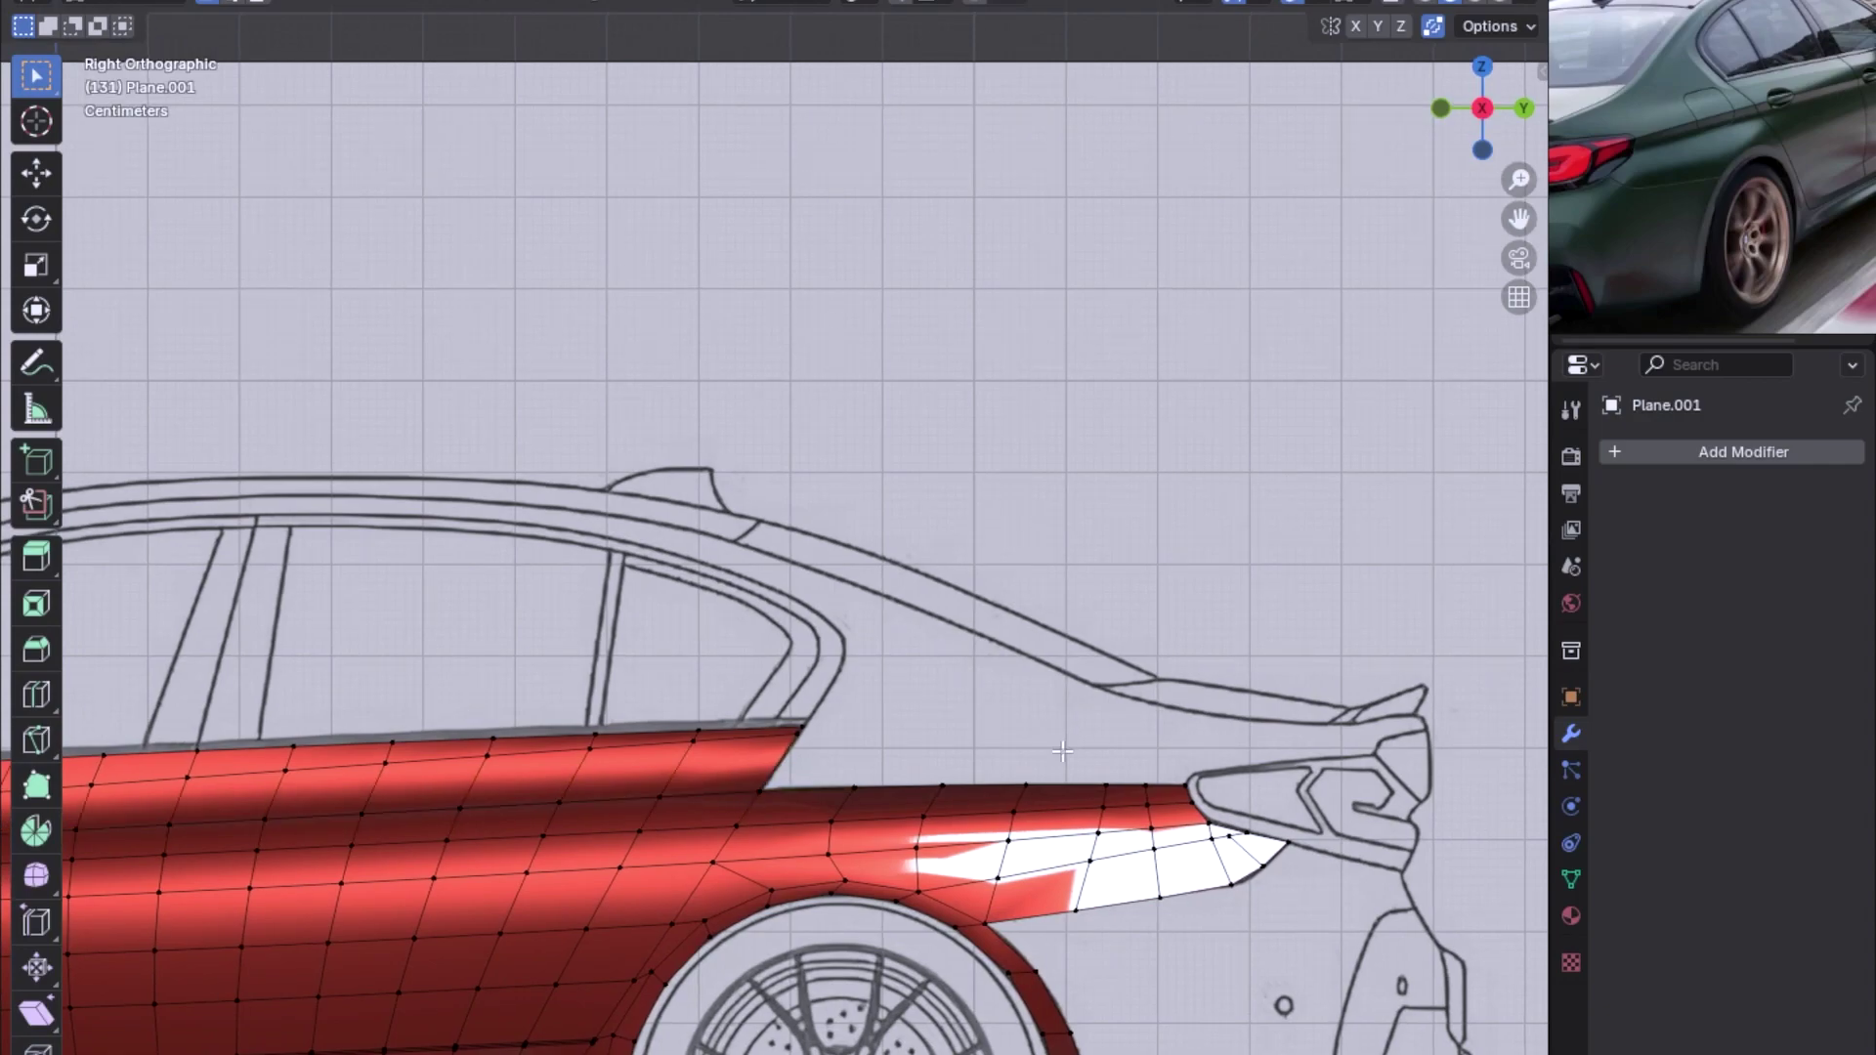
scroll(1049, 775, "up", 1)
Check the mesh from the rear, return to side view, and begin extruding the top vertex
key("ctrl+KP_1")
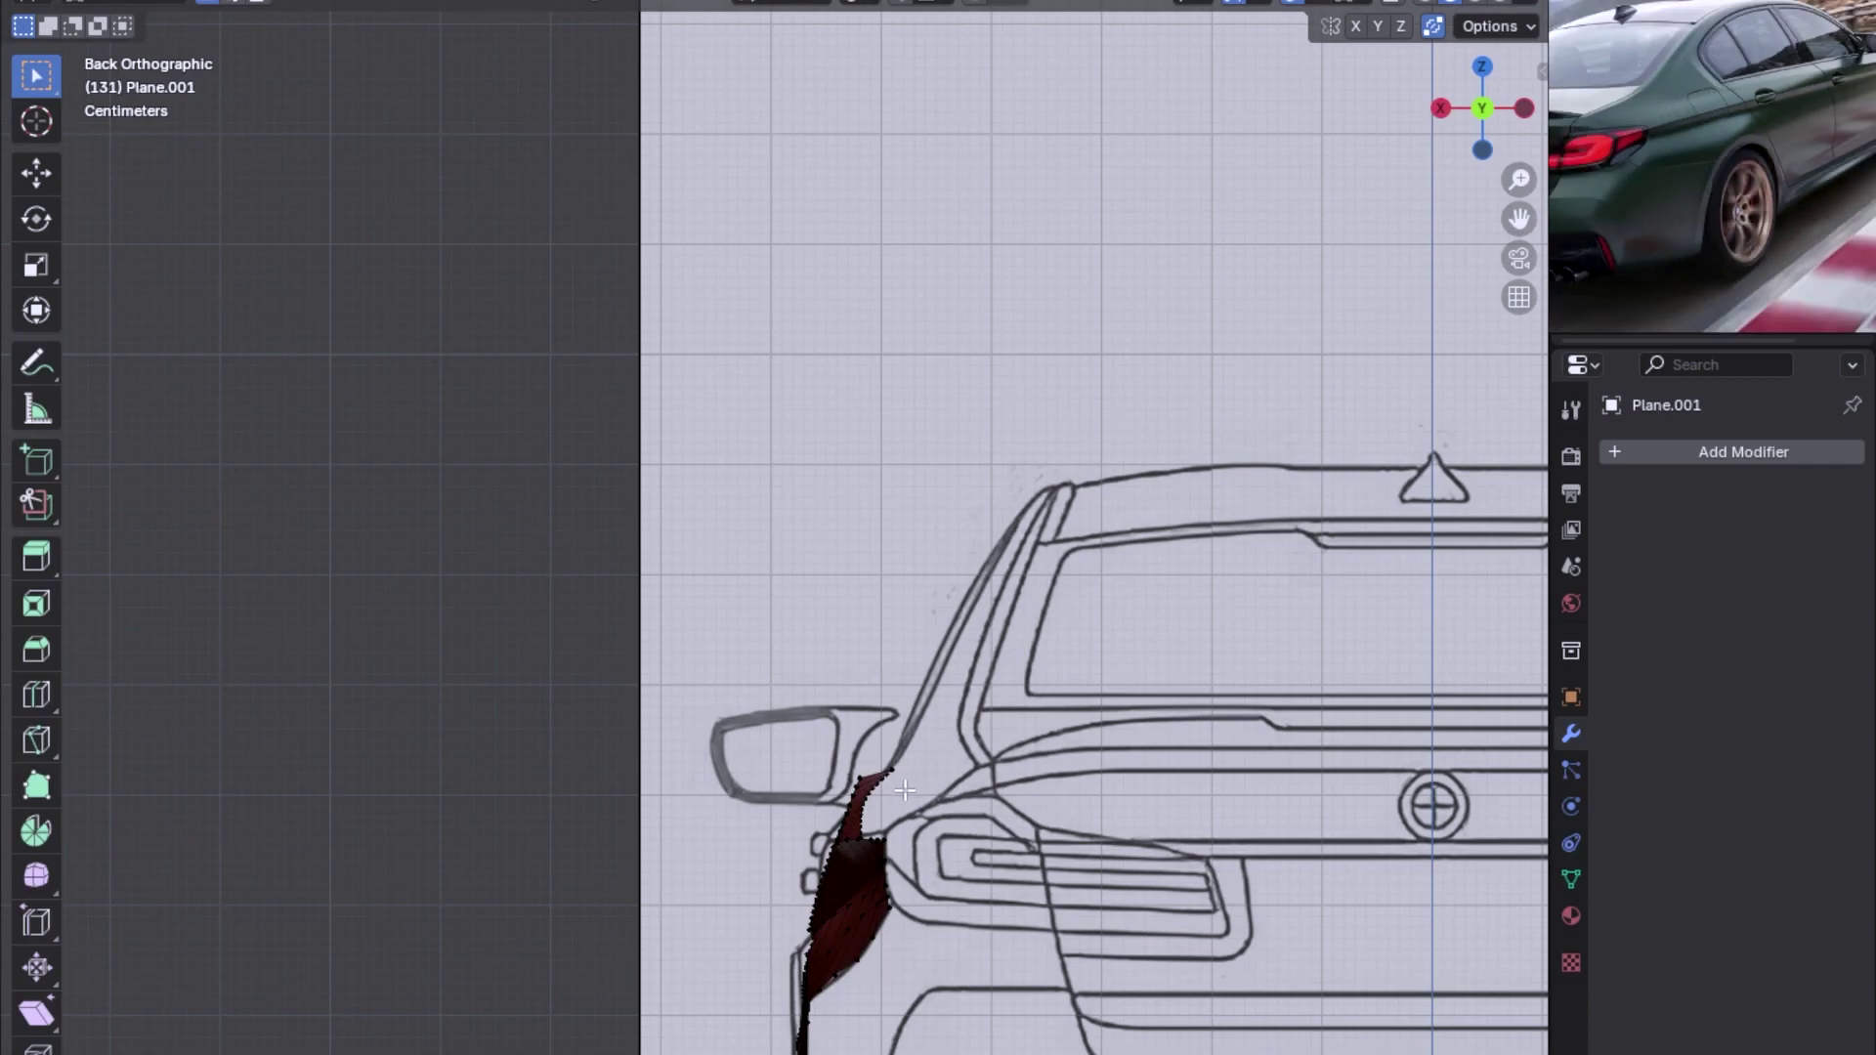
key("KP_3")
scroll(1008, 817, "up", 2)
scroll(1007, 817, "up", 1)
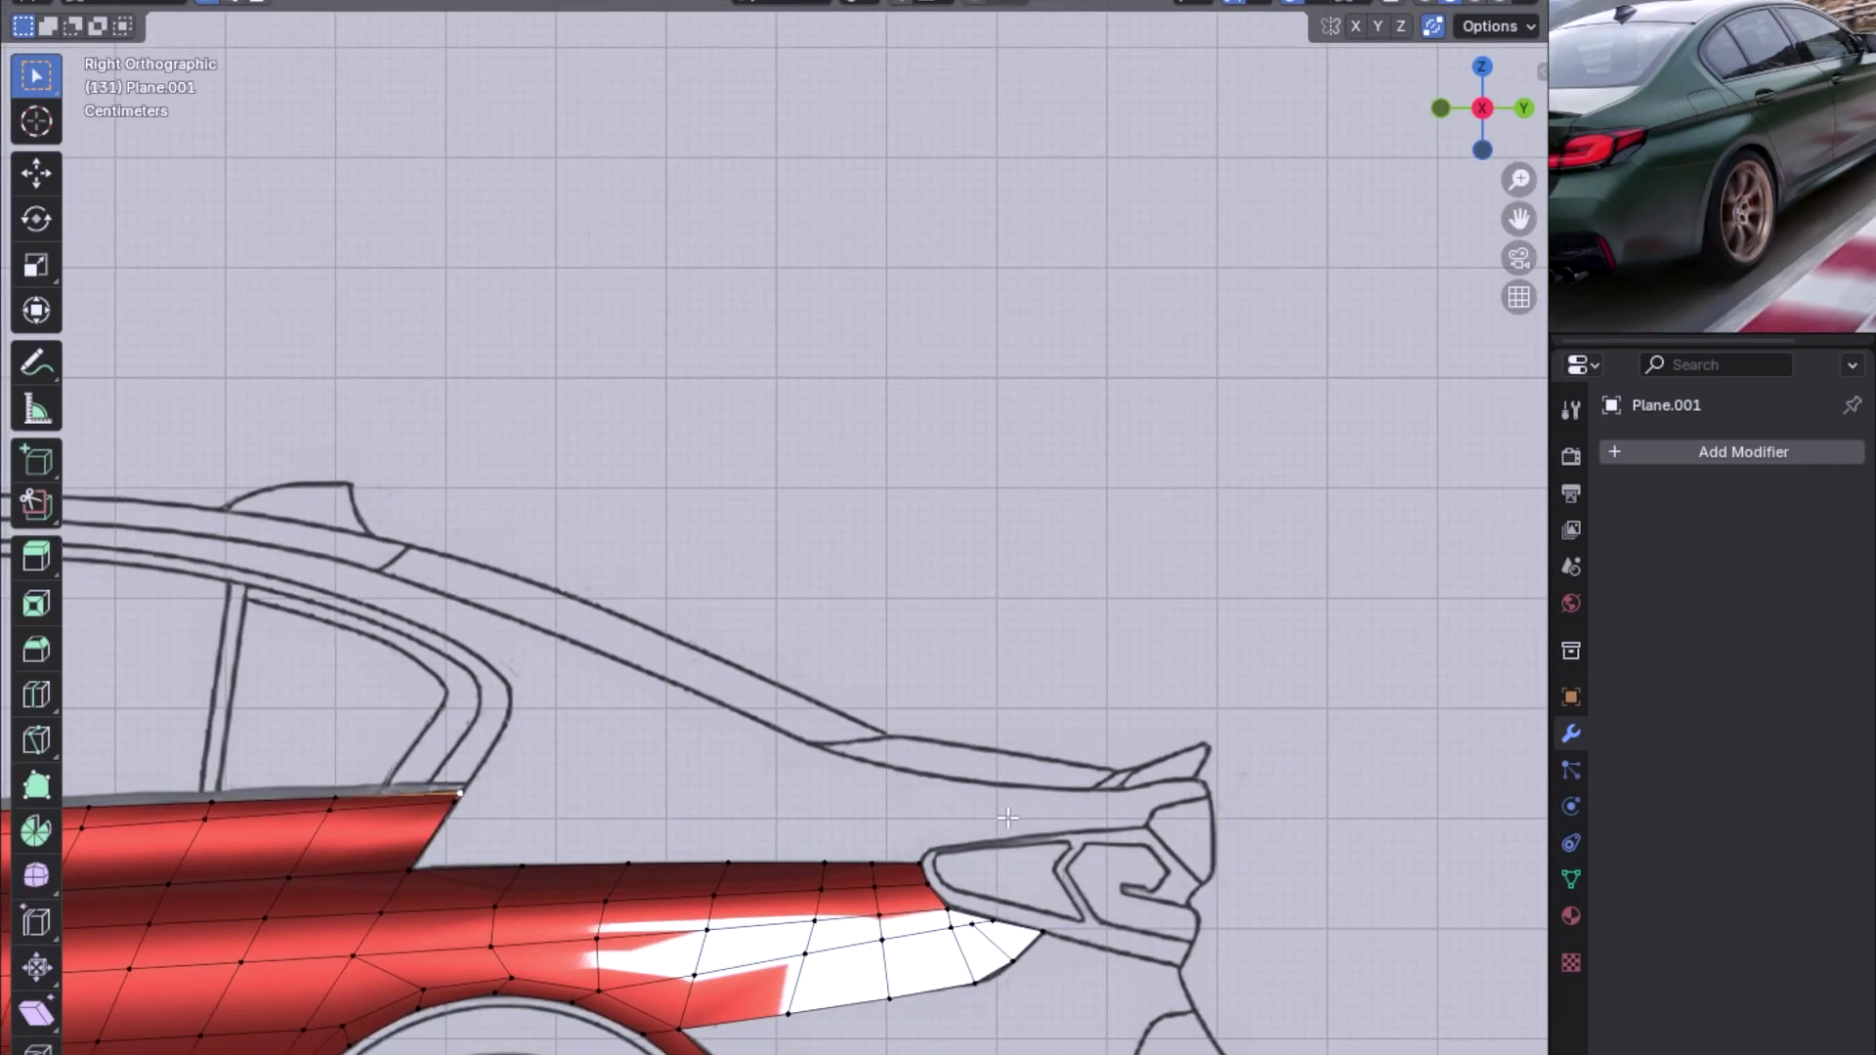
key("e")
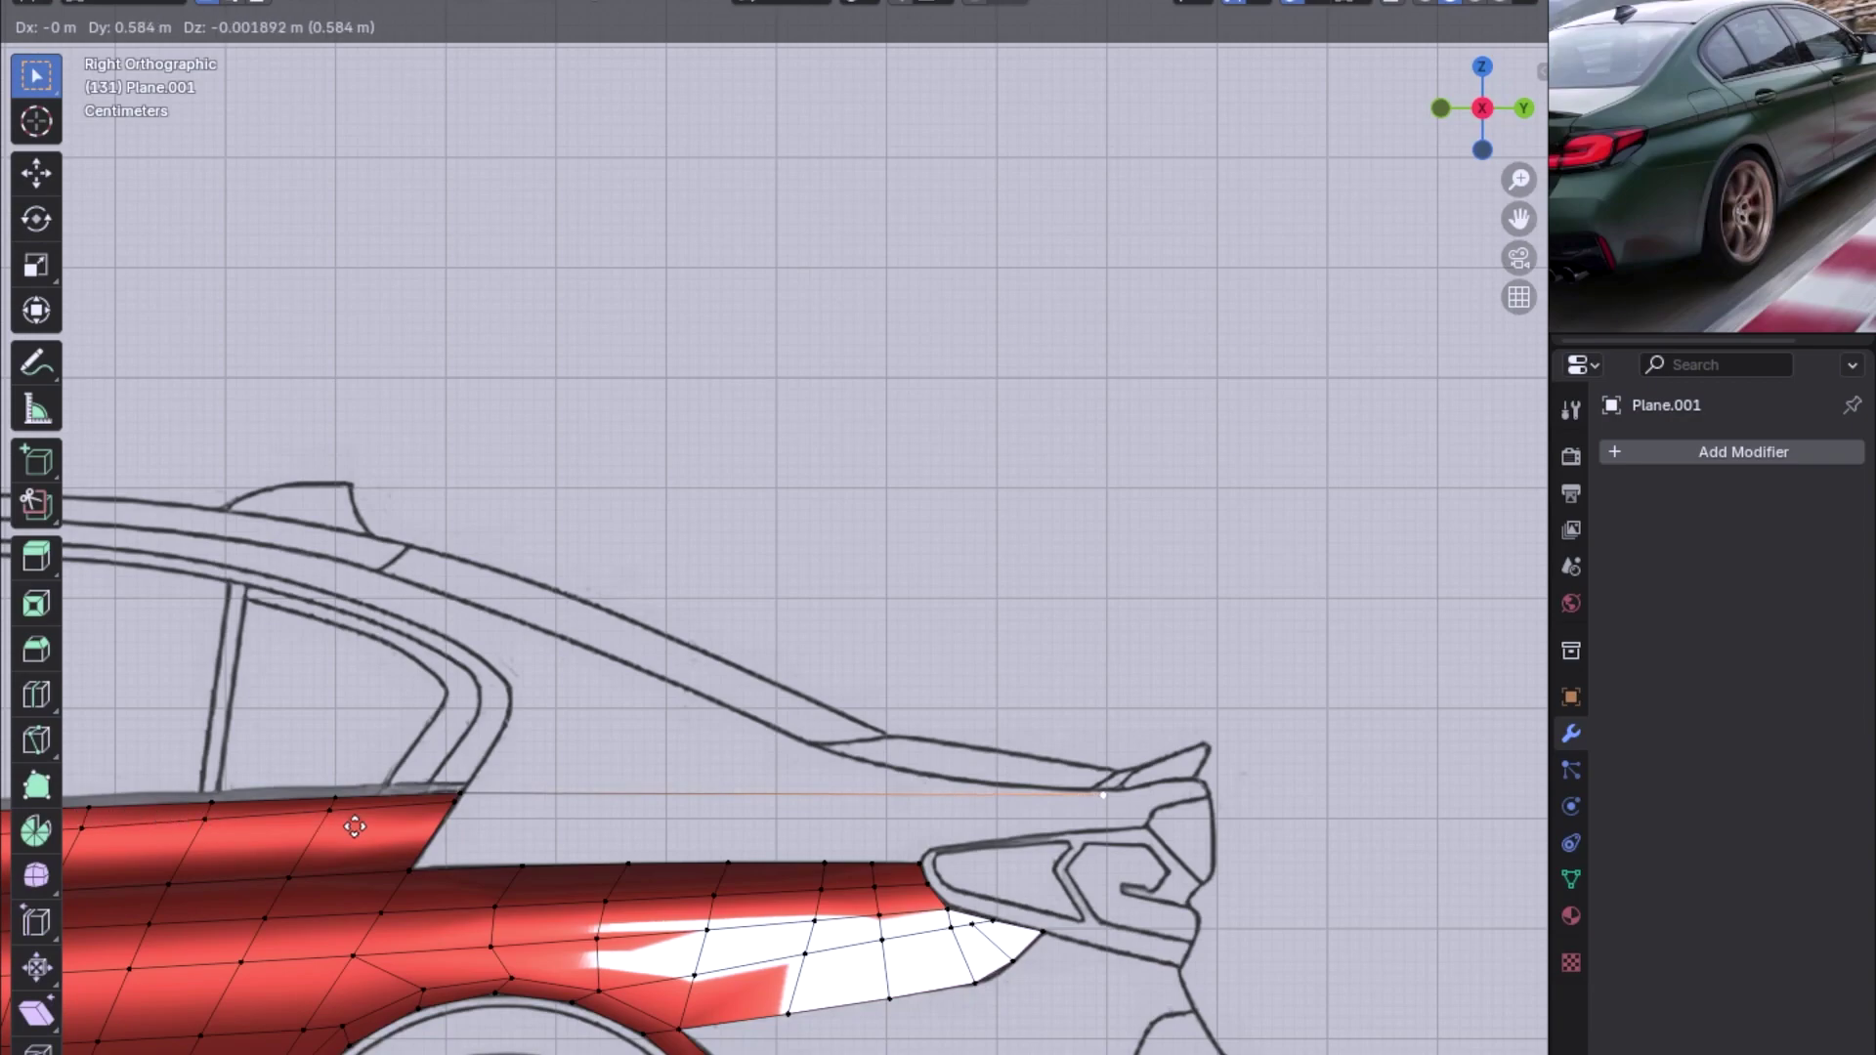
Place the extruded vertex near the trunk lid and nudge it sideways along X in Back view
left_click(518, 803)
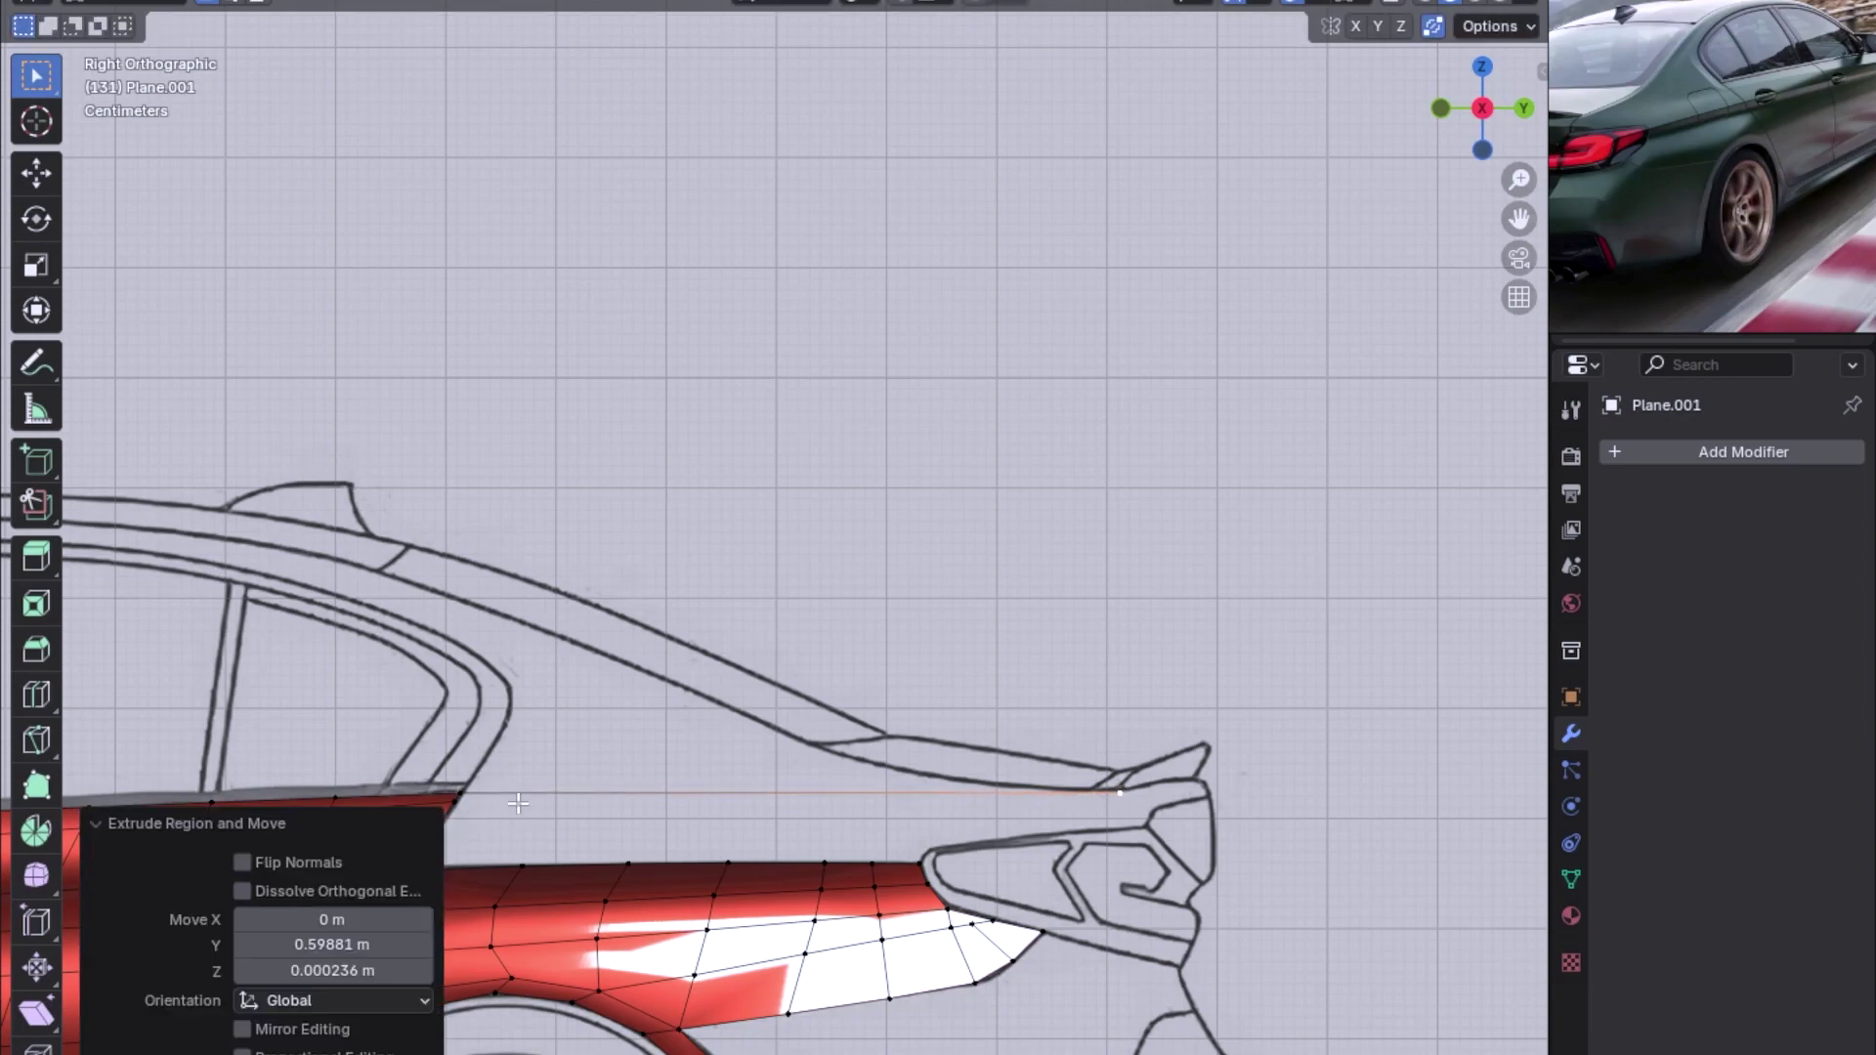
key("ctrl+KP_1")
key("g")
key("x")
left_click(1060, 862)
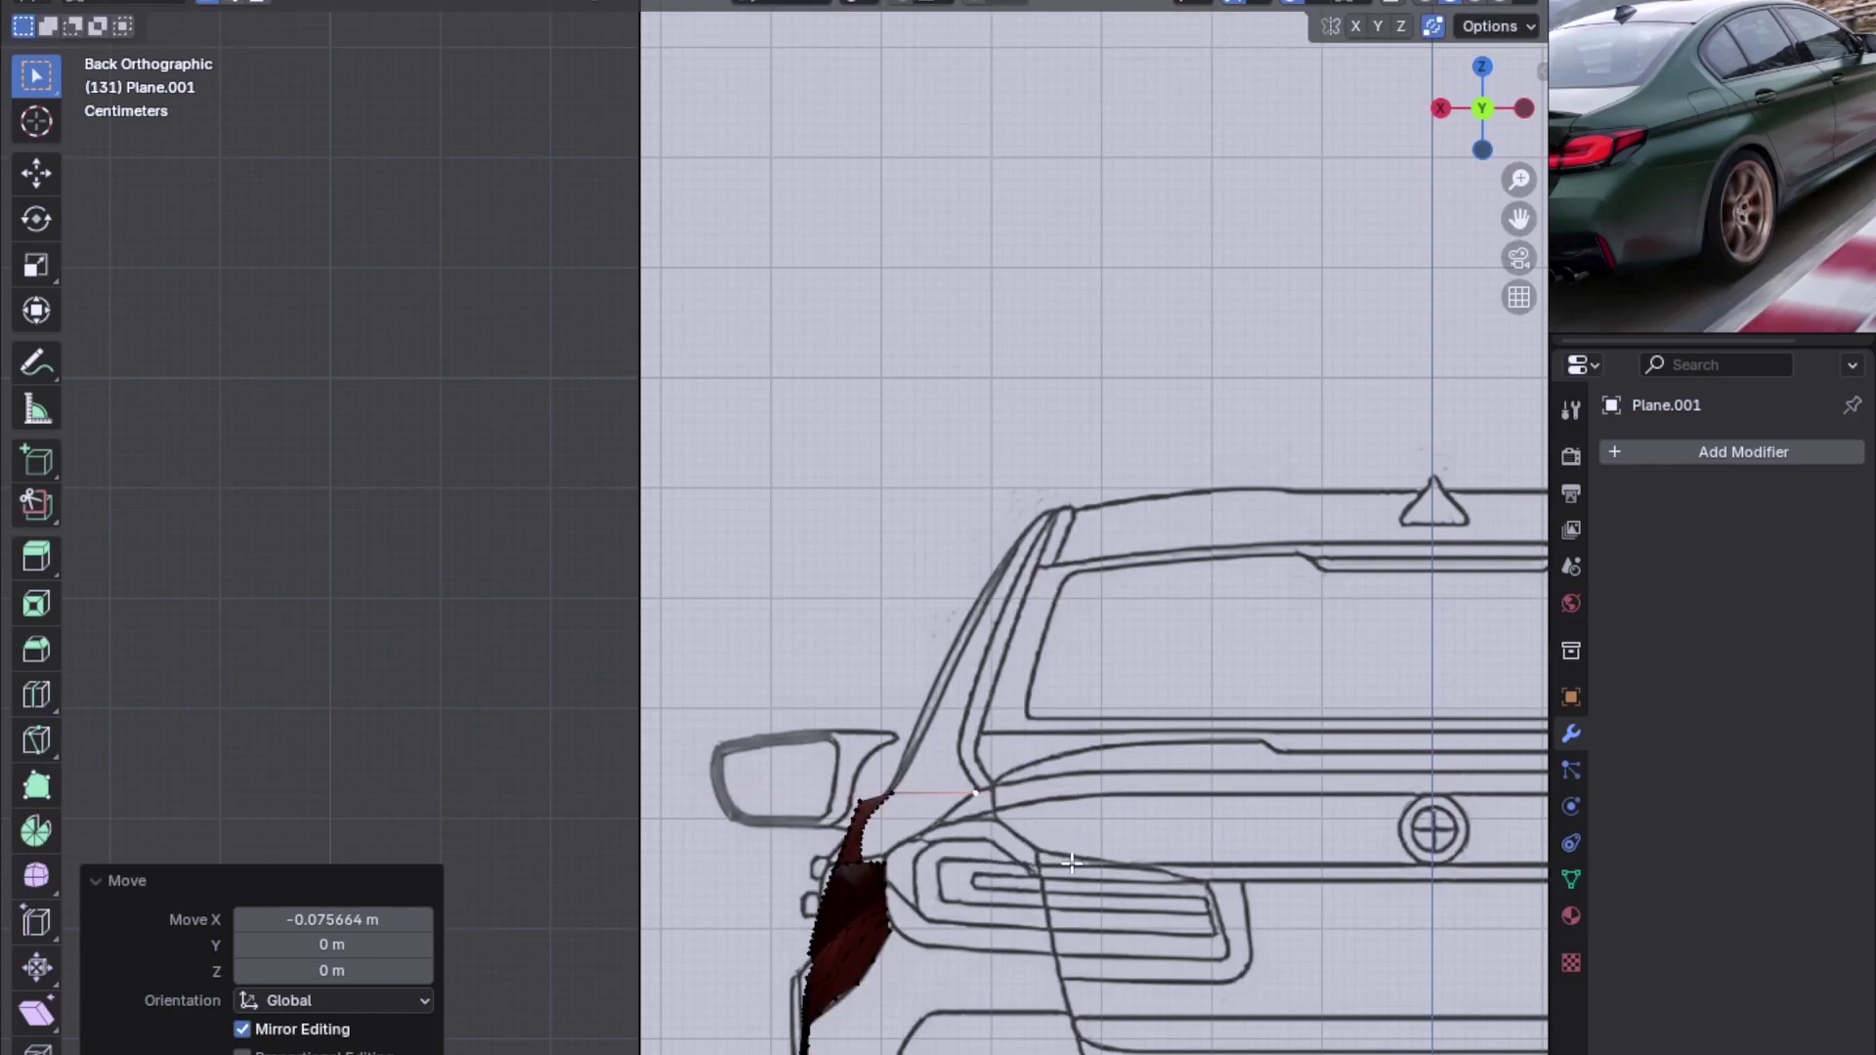
scroll(1040, 864, "up", 1)
key("g")
key("x")
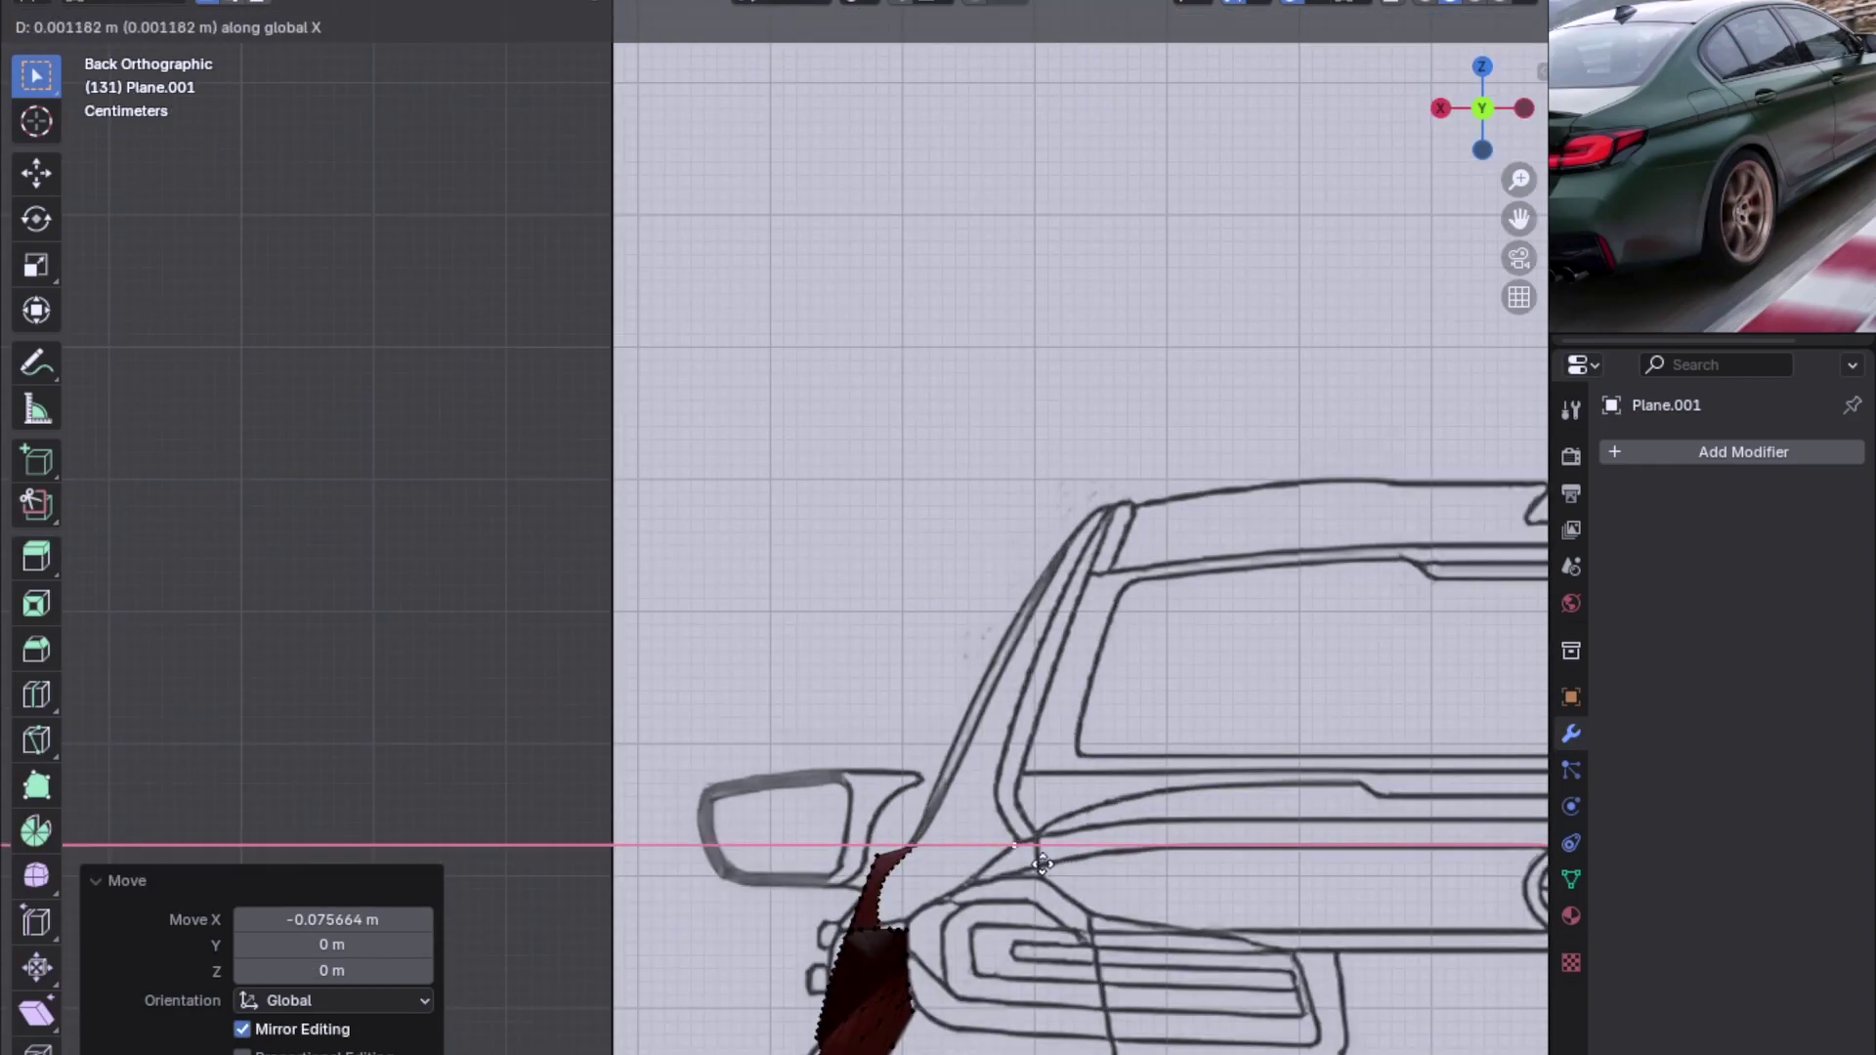
left_click(1041, 864)
key("KP_3")
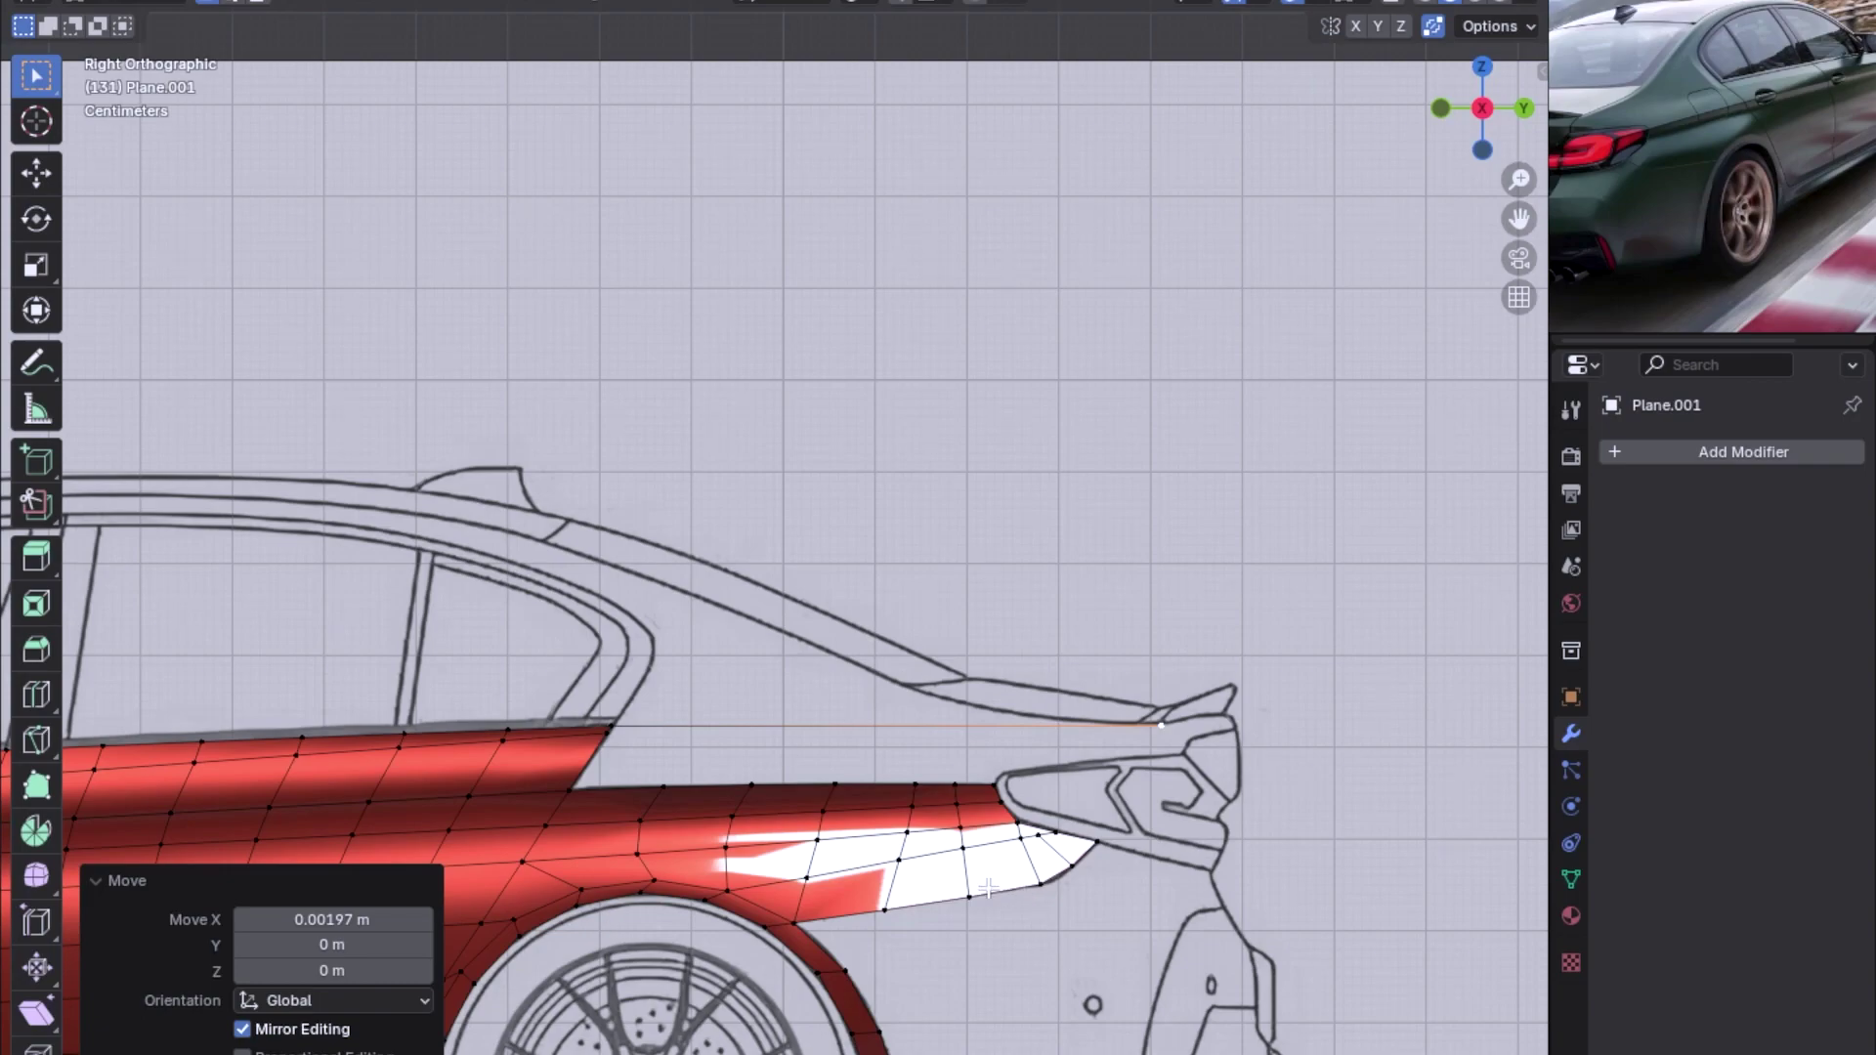
middle_click_drag(865, 854, 953, 640, "shift")
scroll(953, 640, "up", 1)
scroll(923, 619, "up", 1)
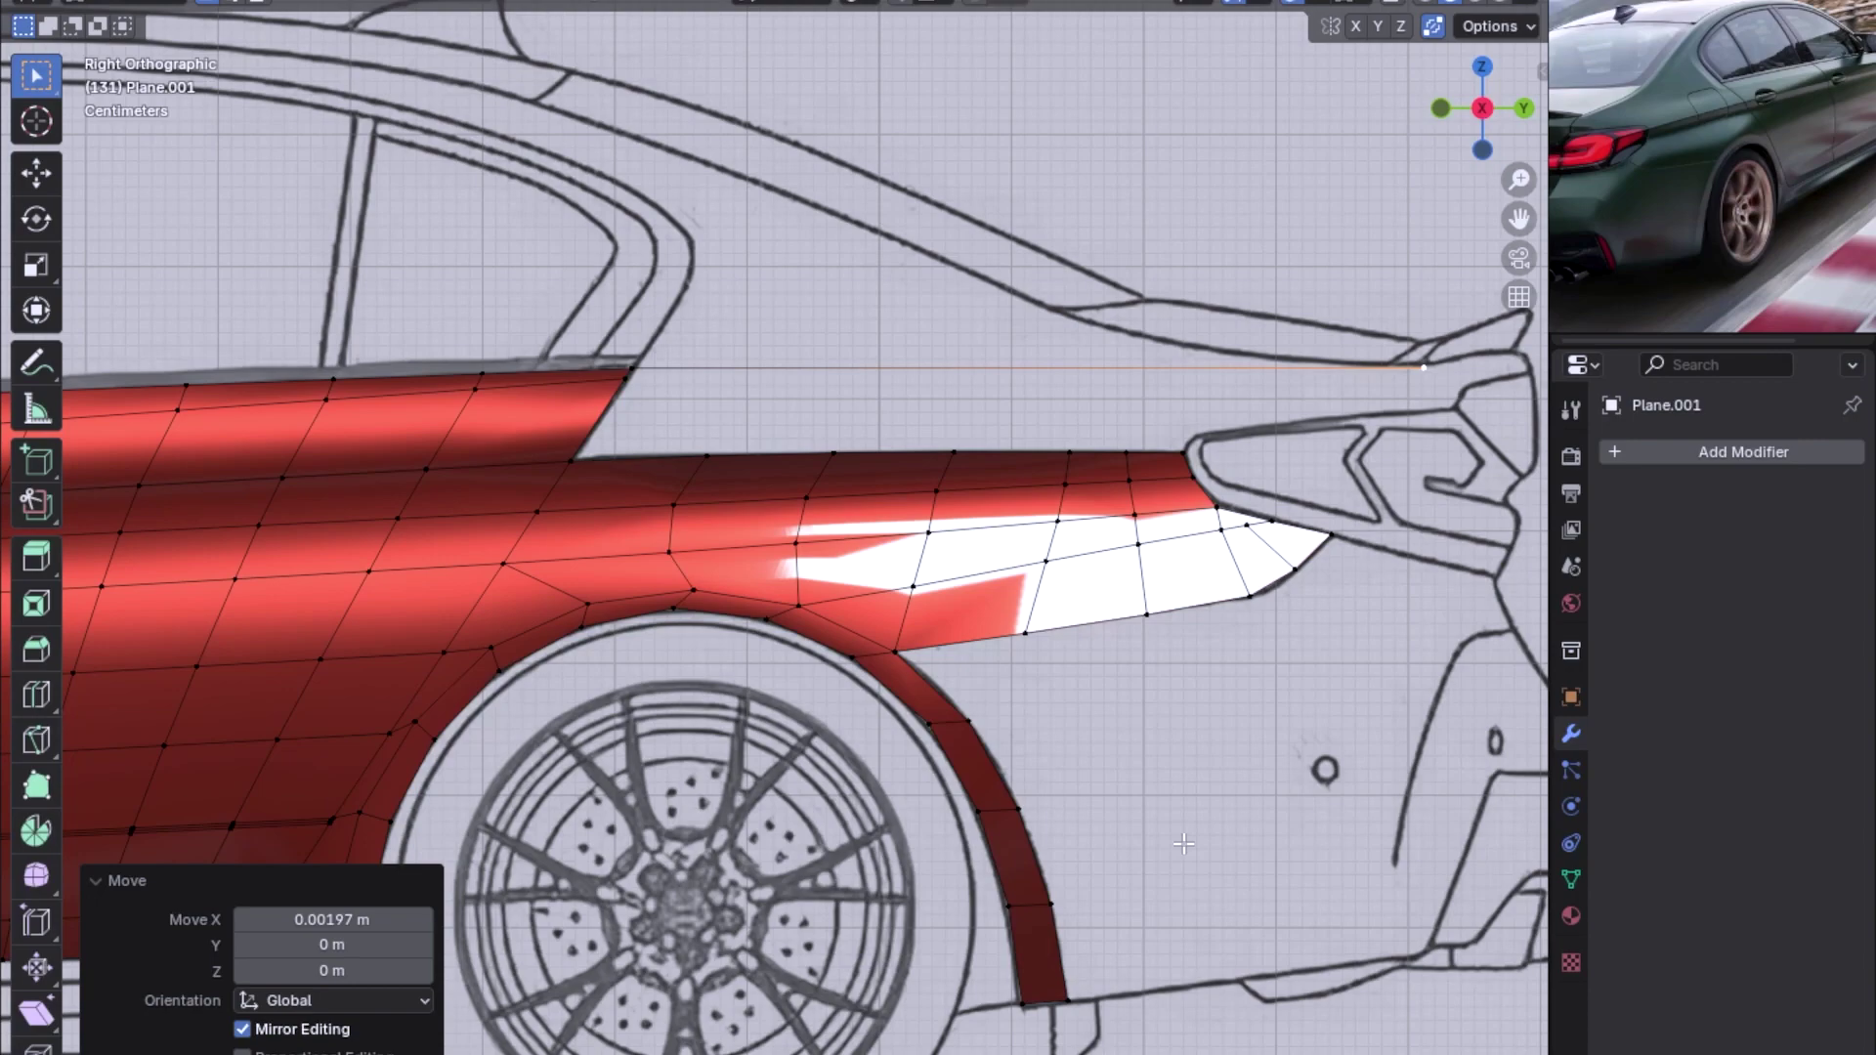
mouse_move(837, 490)
middle_mouse_down()
mouse_move(1081, 507)
mouse_move(1130, 481)
mouse_move(1076, 483)
mouse_move(1064, 507)
middle_mouse_up()
Compare orthographic rear, top and side views, then start a loop cut on the lone window-line edge
key("KP_5")
key("ctrl+KP_1")
key("KP_7")
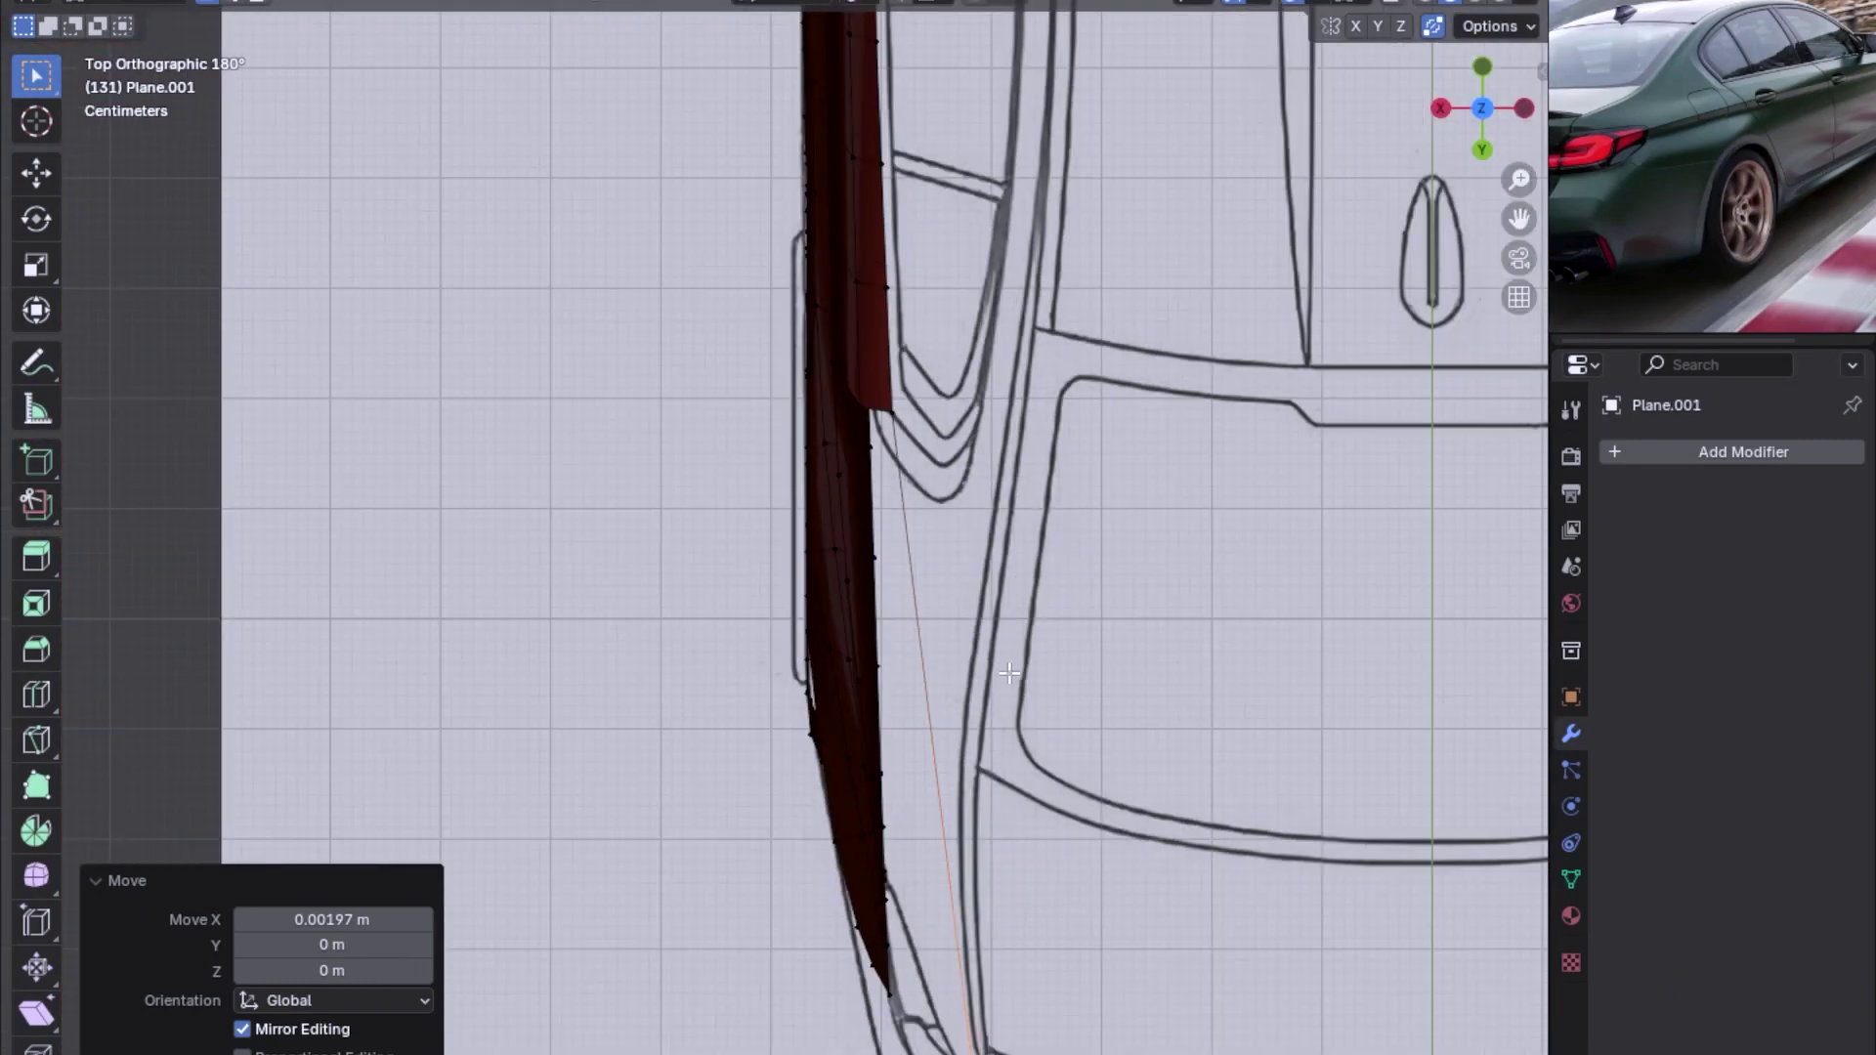
key("KP_3")
key("KP_7")
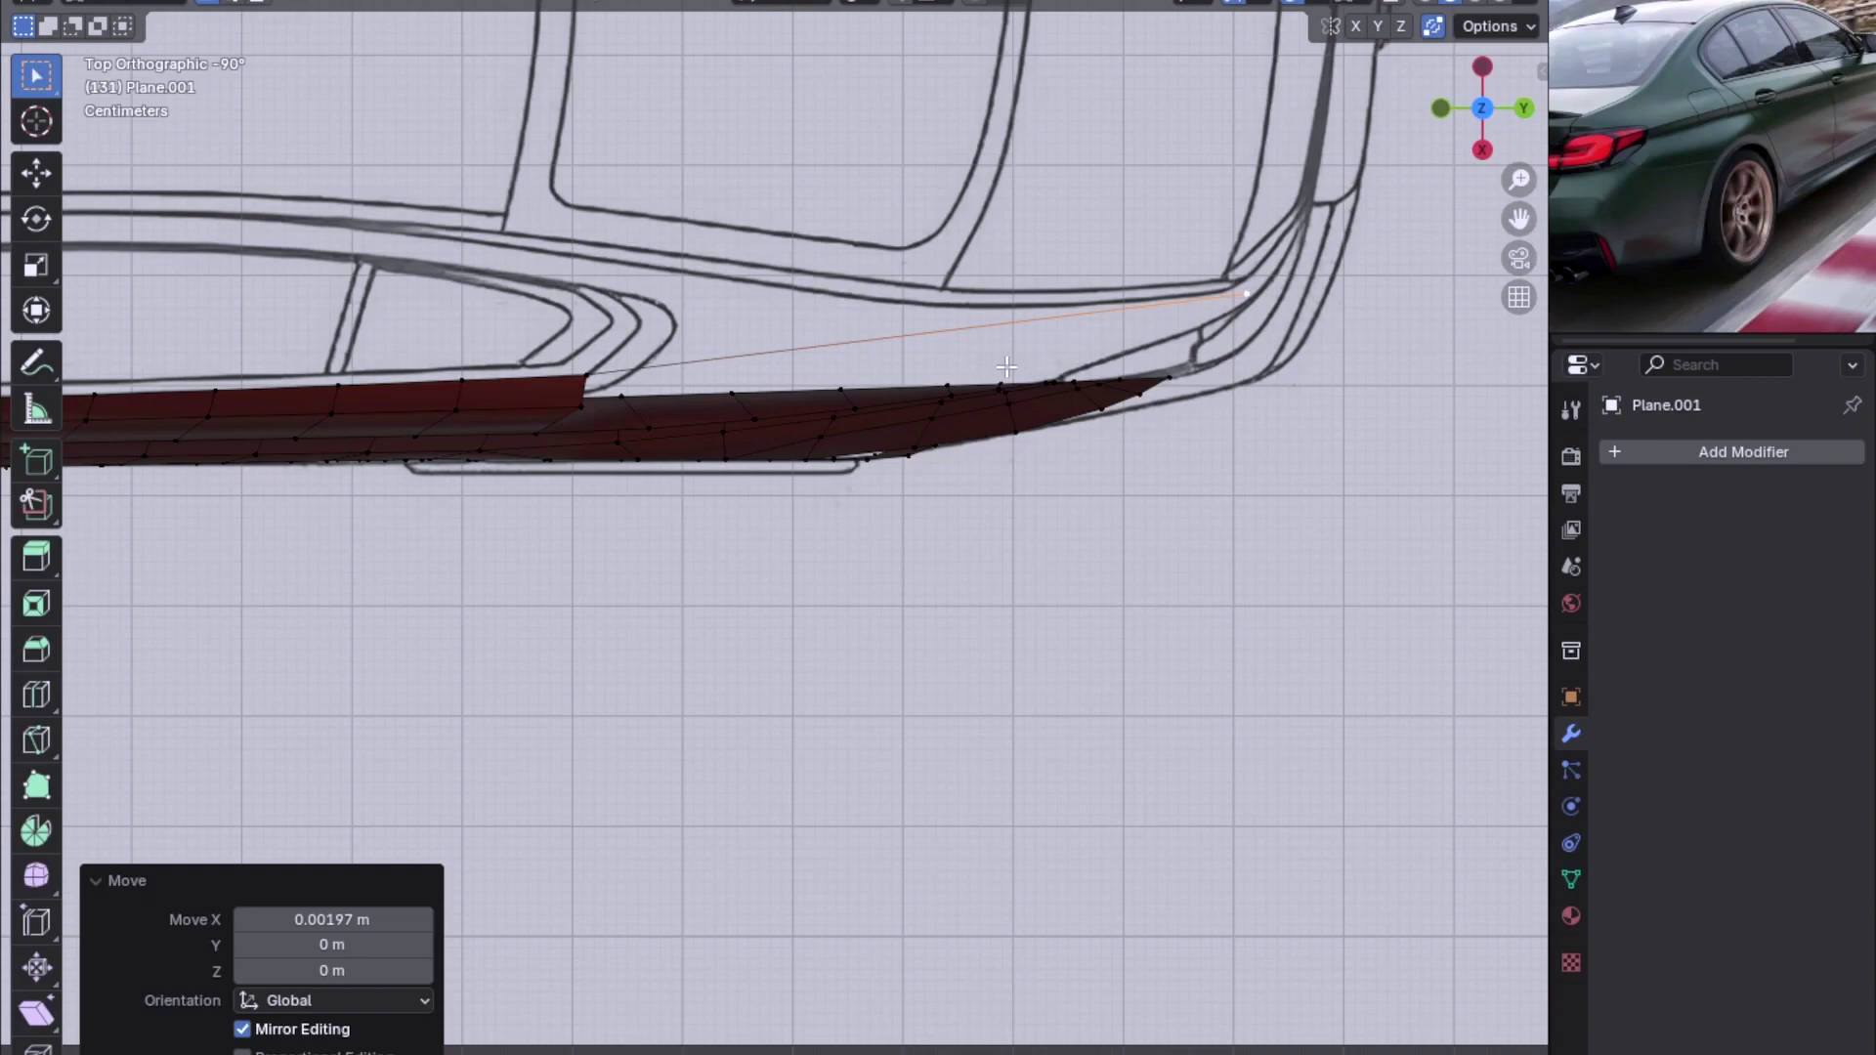
key("KP_3")
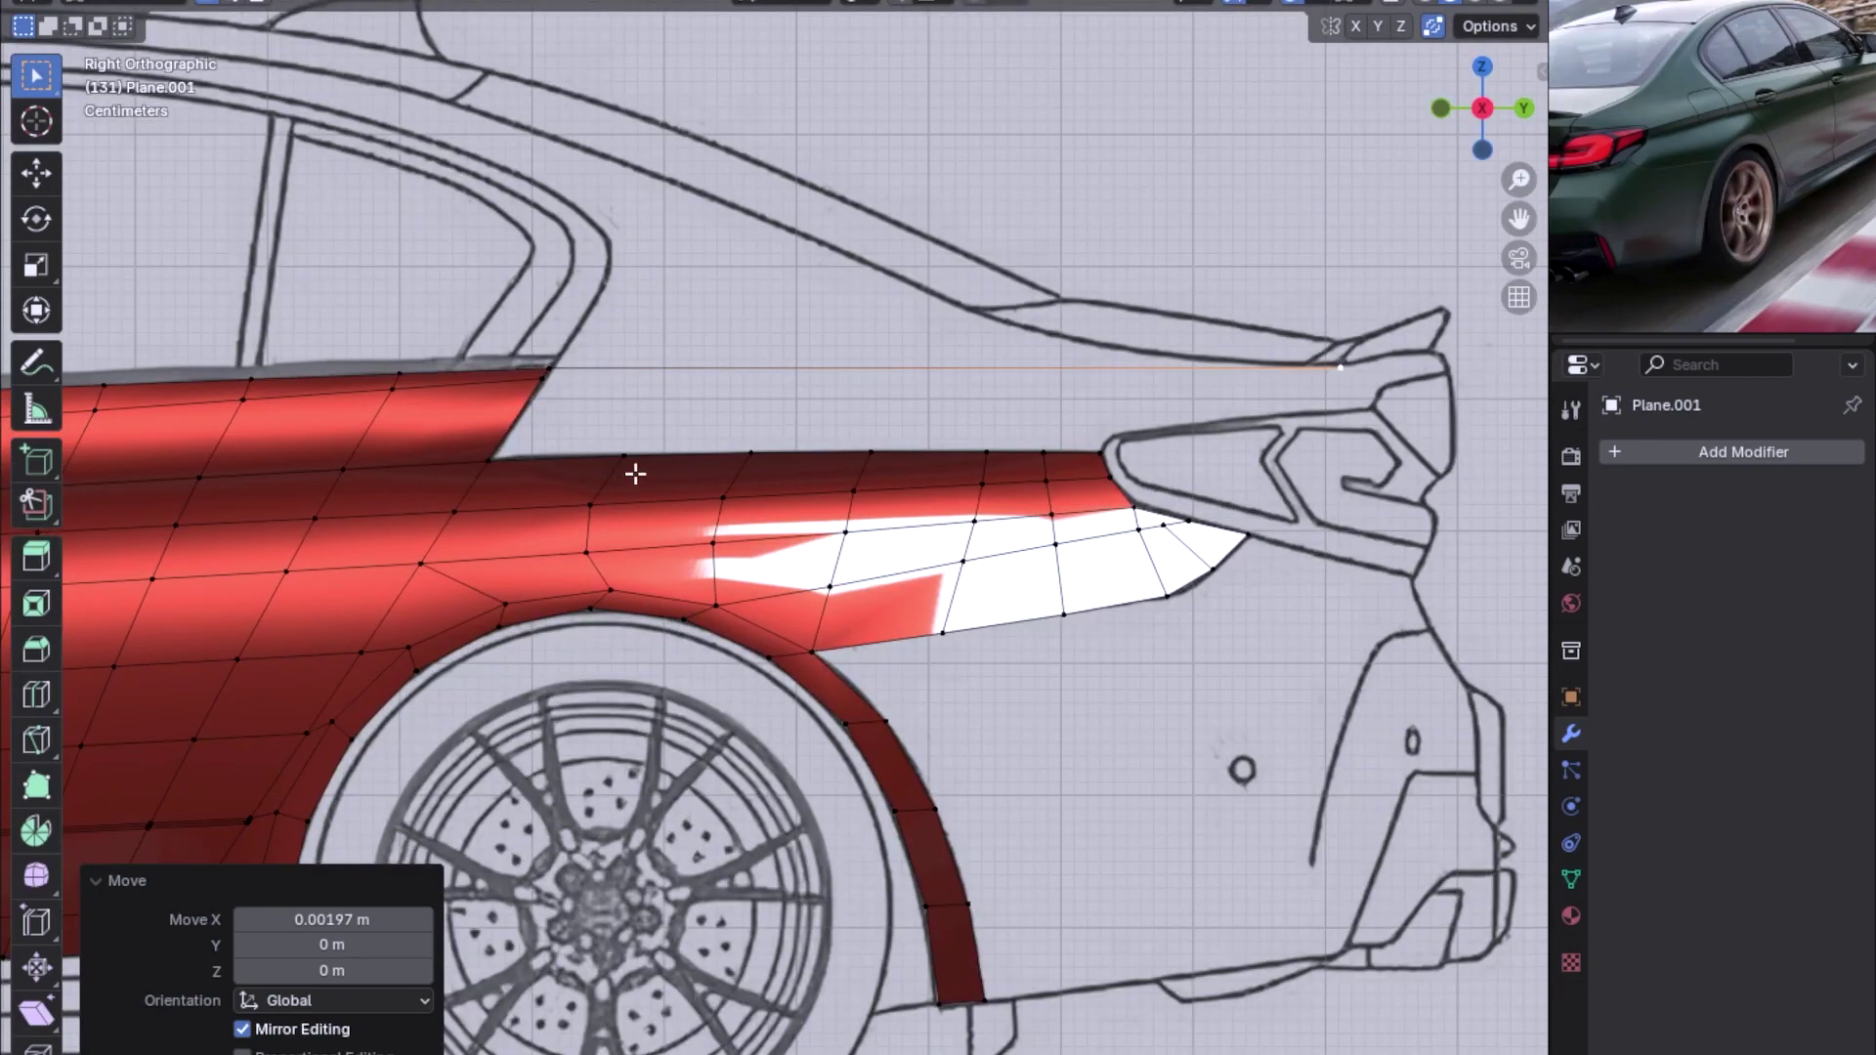
key("ctrl+r")
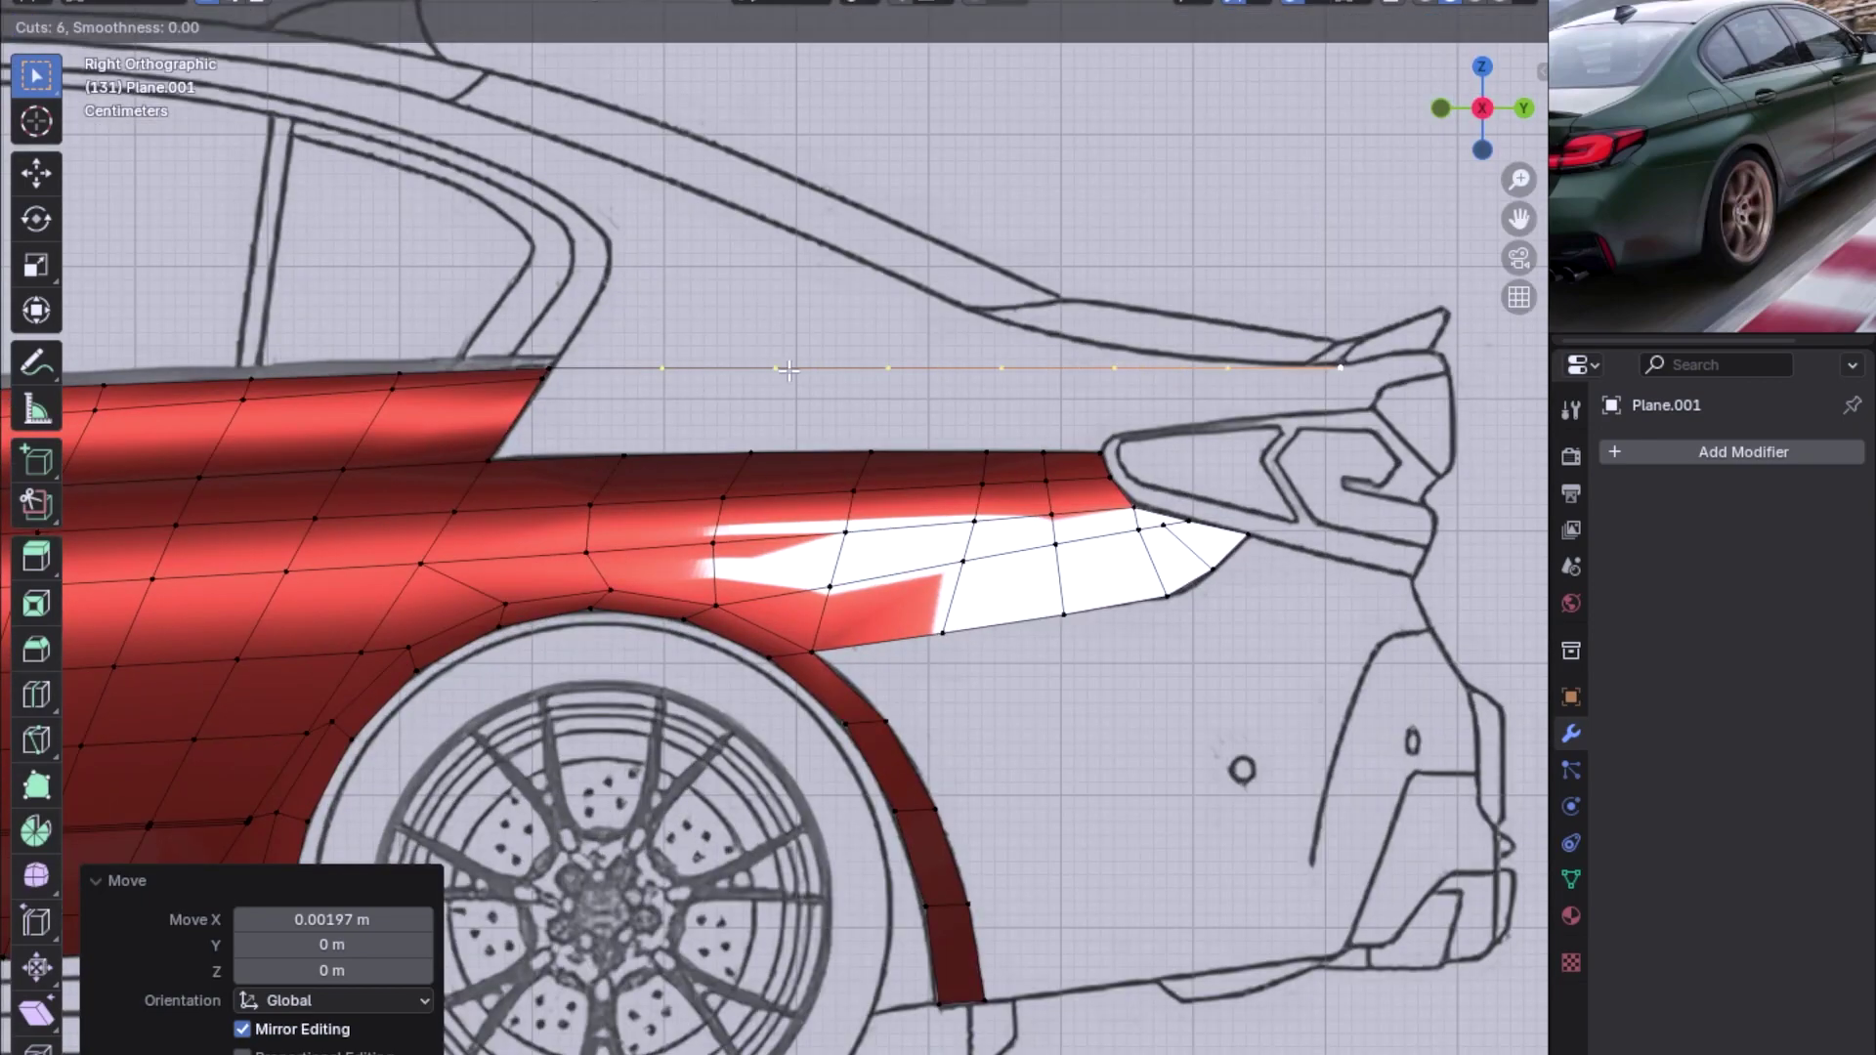
Confirm six evenly spaced cuts on the edge and view them from above
left_click(789, 370)
right_click(789, 369)
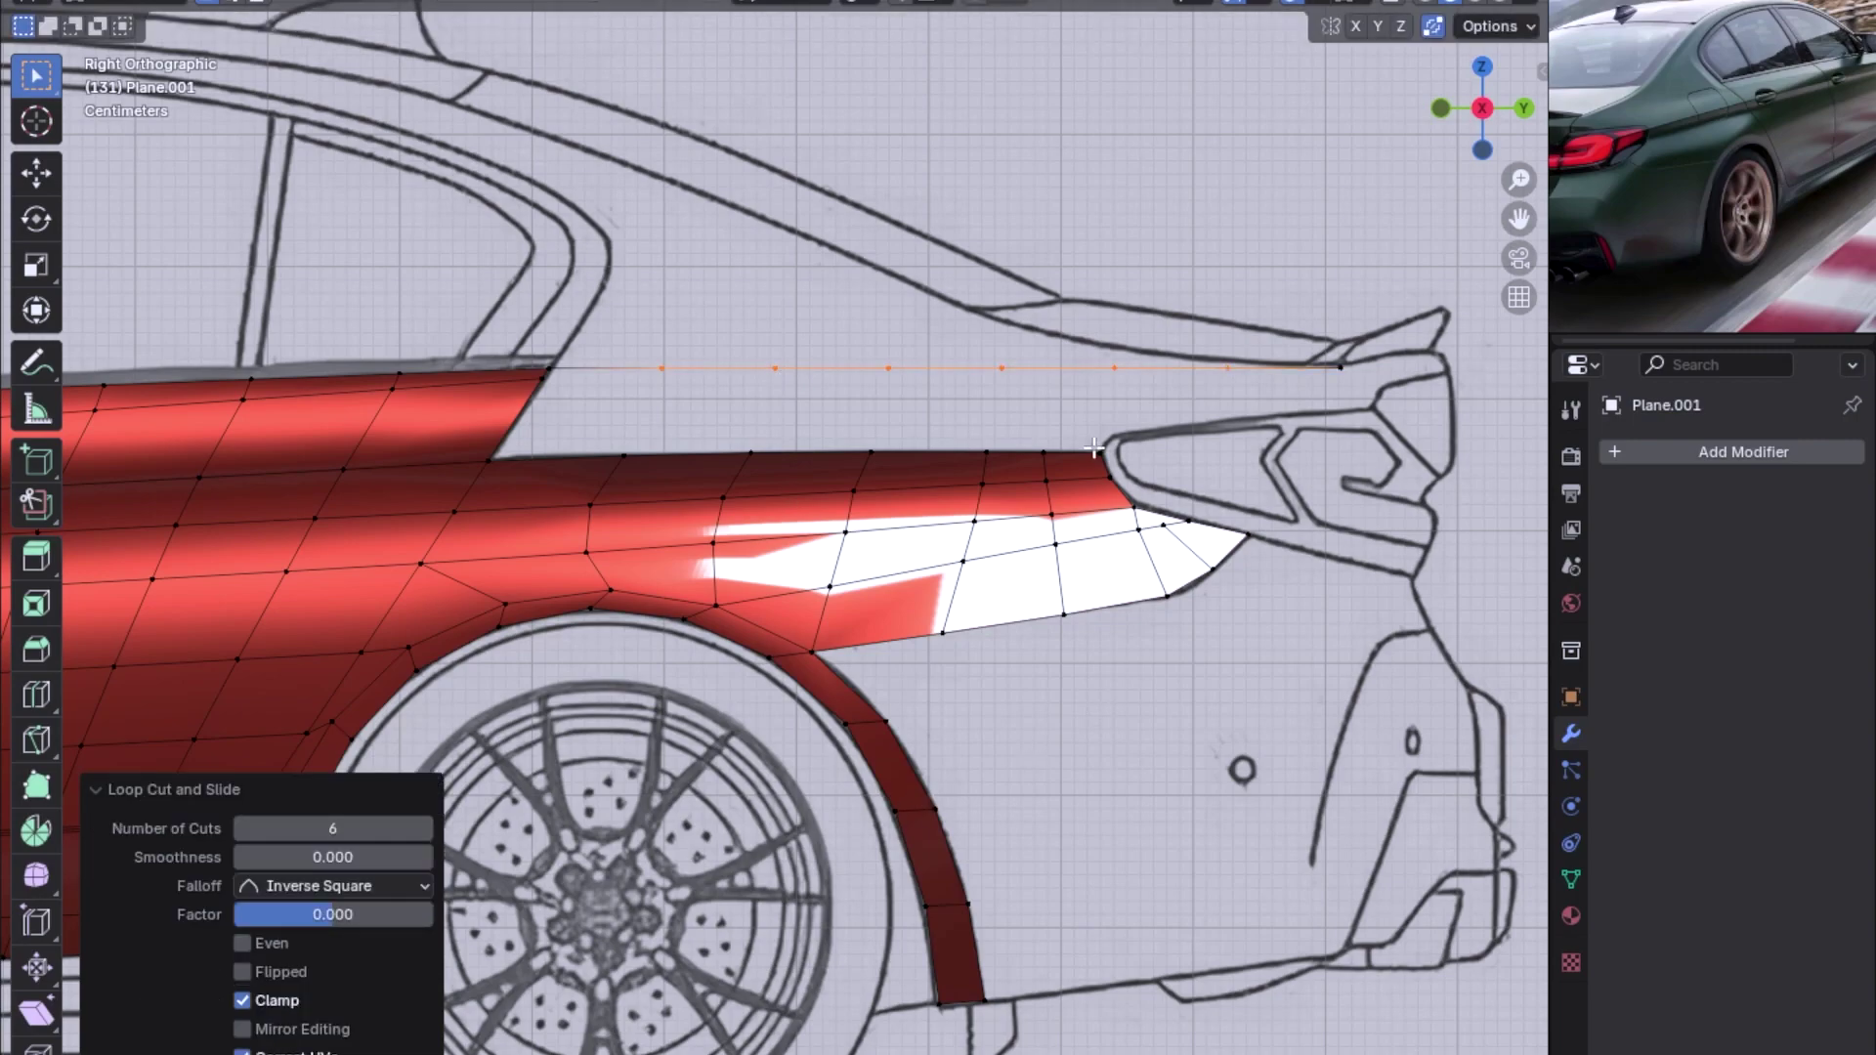
key("KP_7")
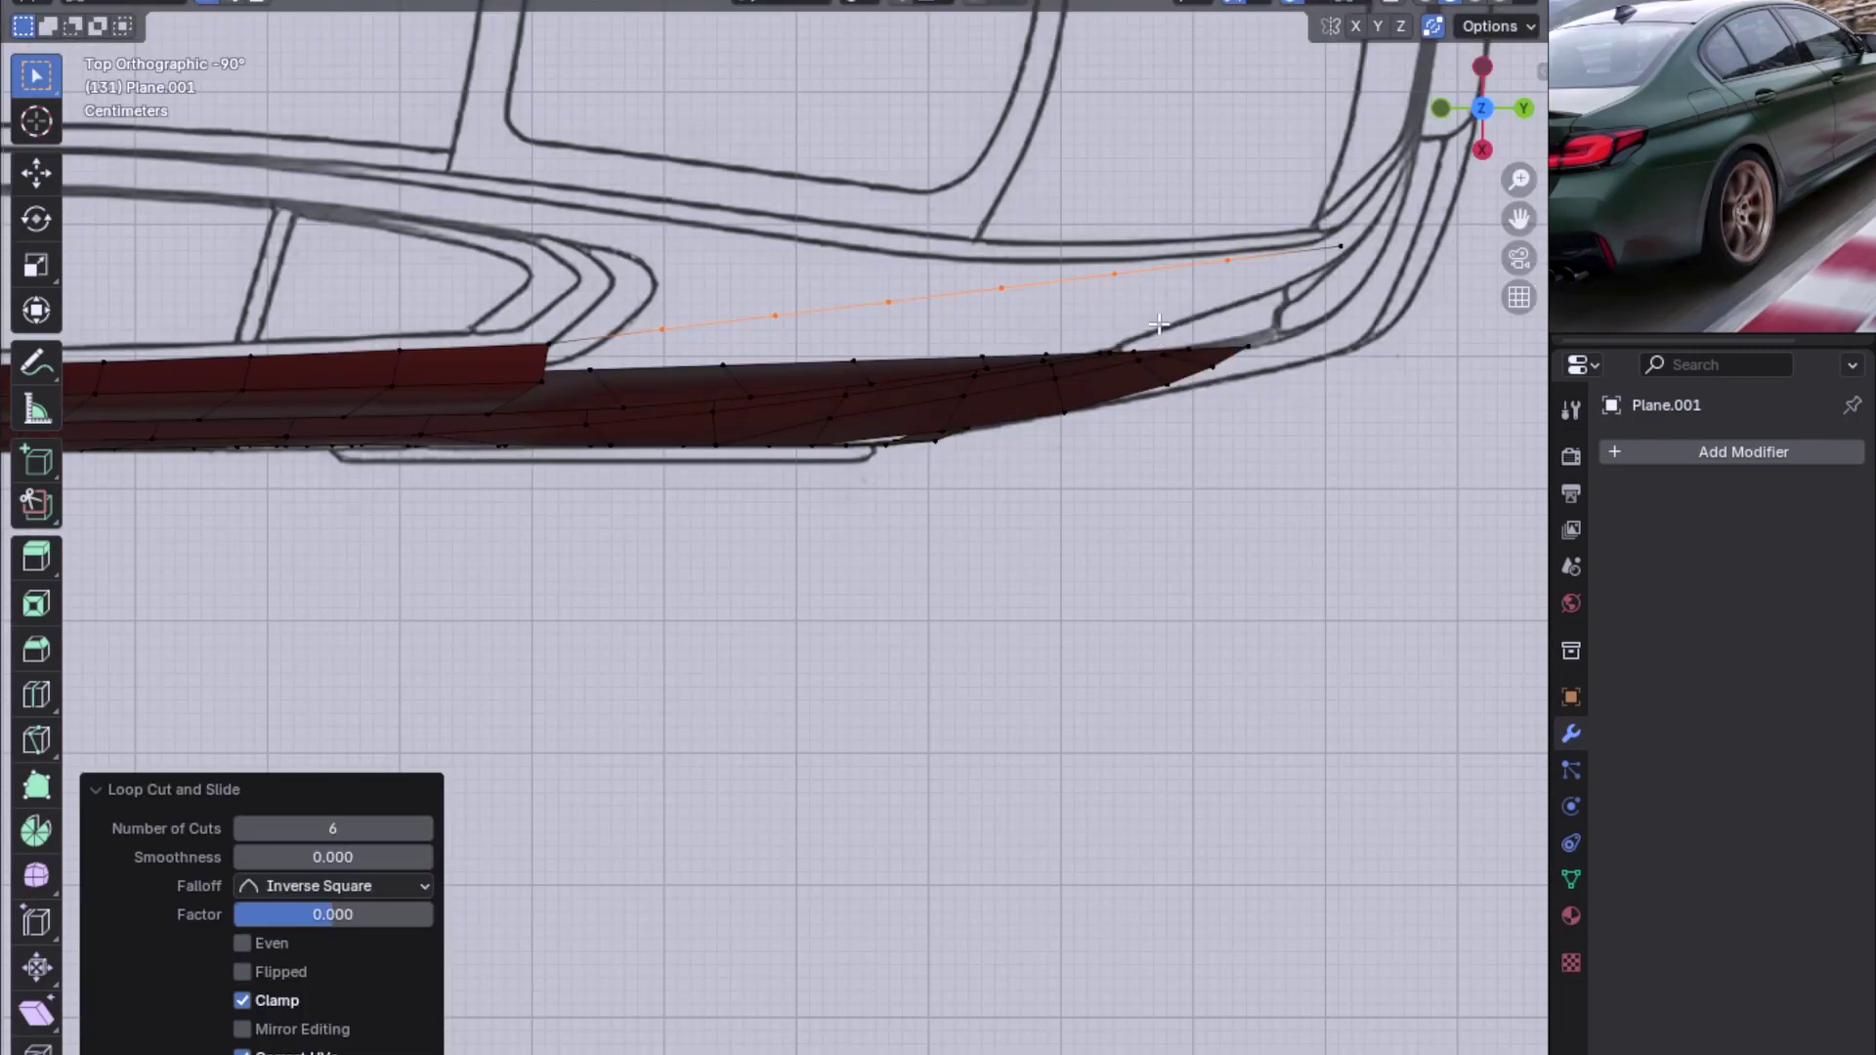
Shift two of the new vertices along X onto the top-view window line
left_click(1228, 260)
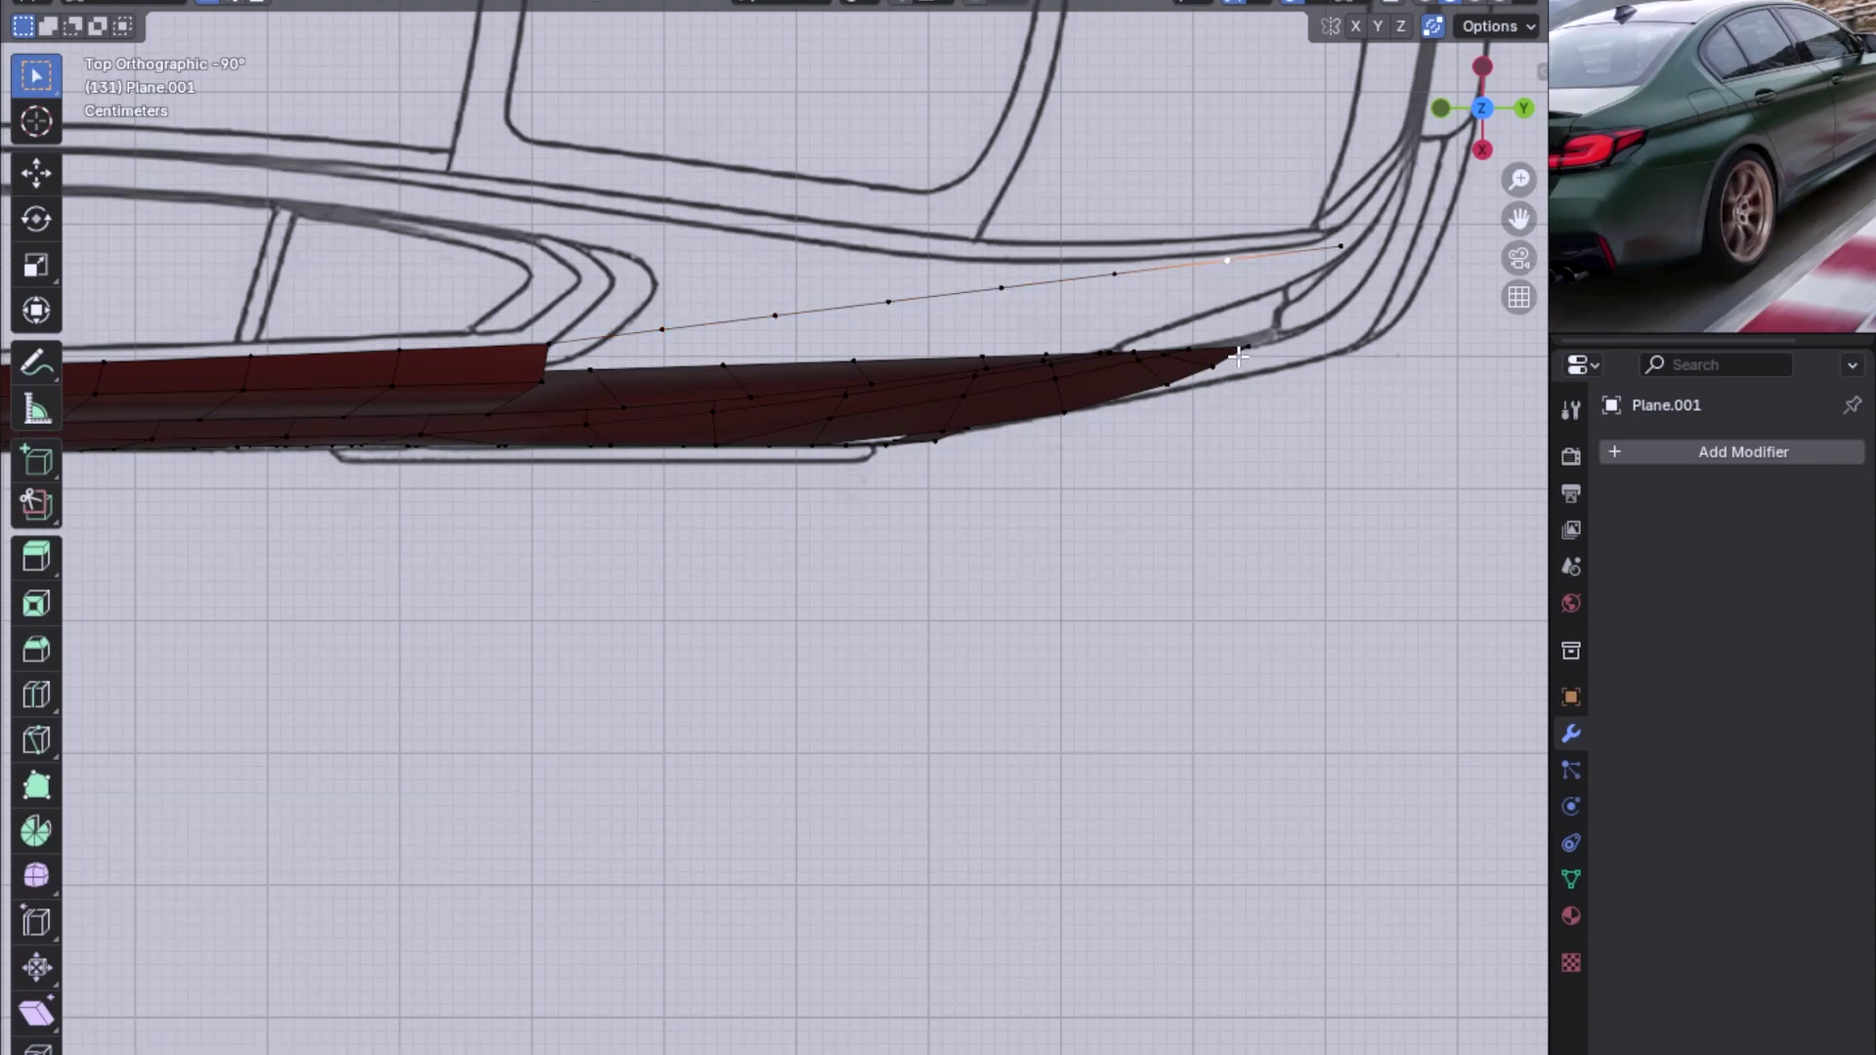
key("g")
key("x")
left_click(1199, 510)
left_click(1113, 275)
key("g")
key("x")
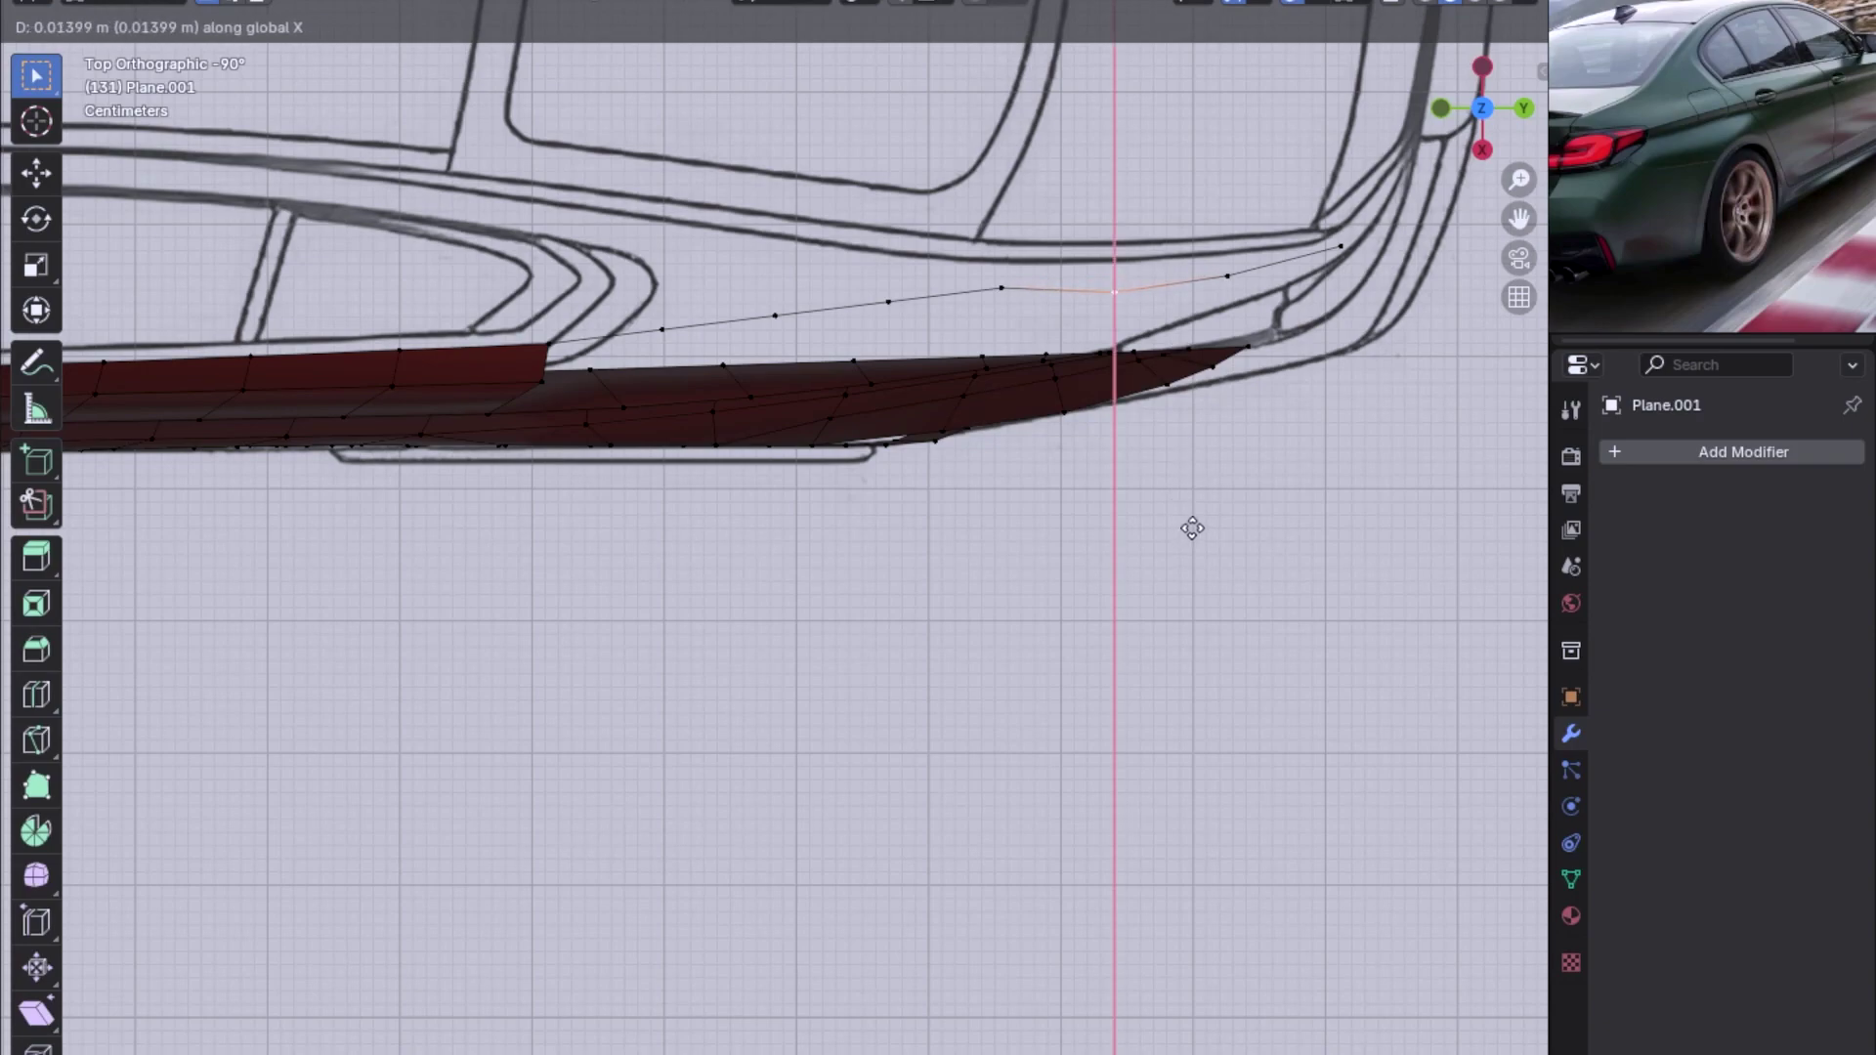
left_click(1192, 528)
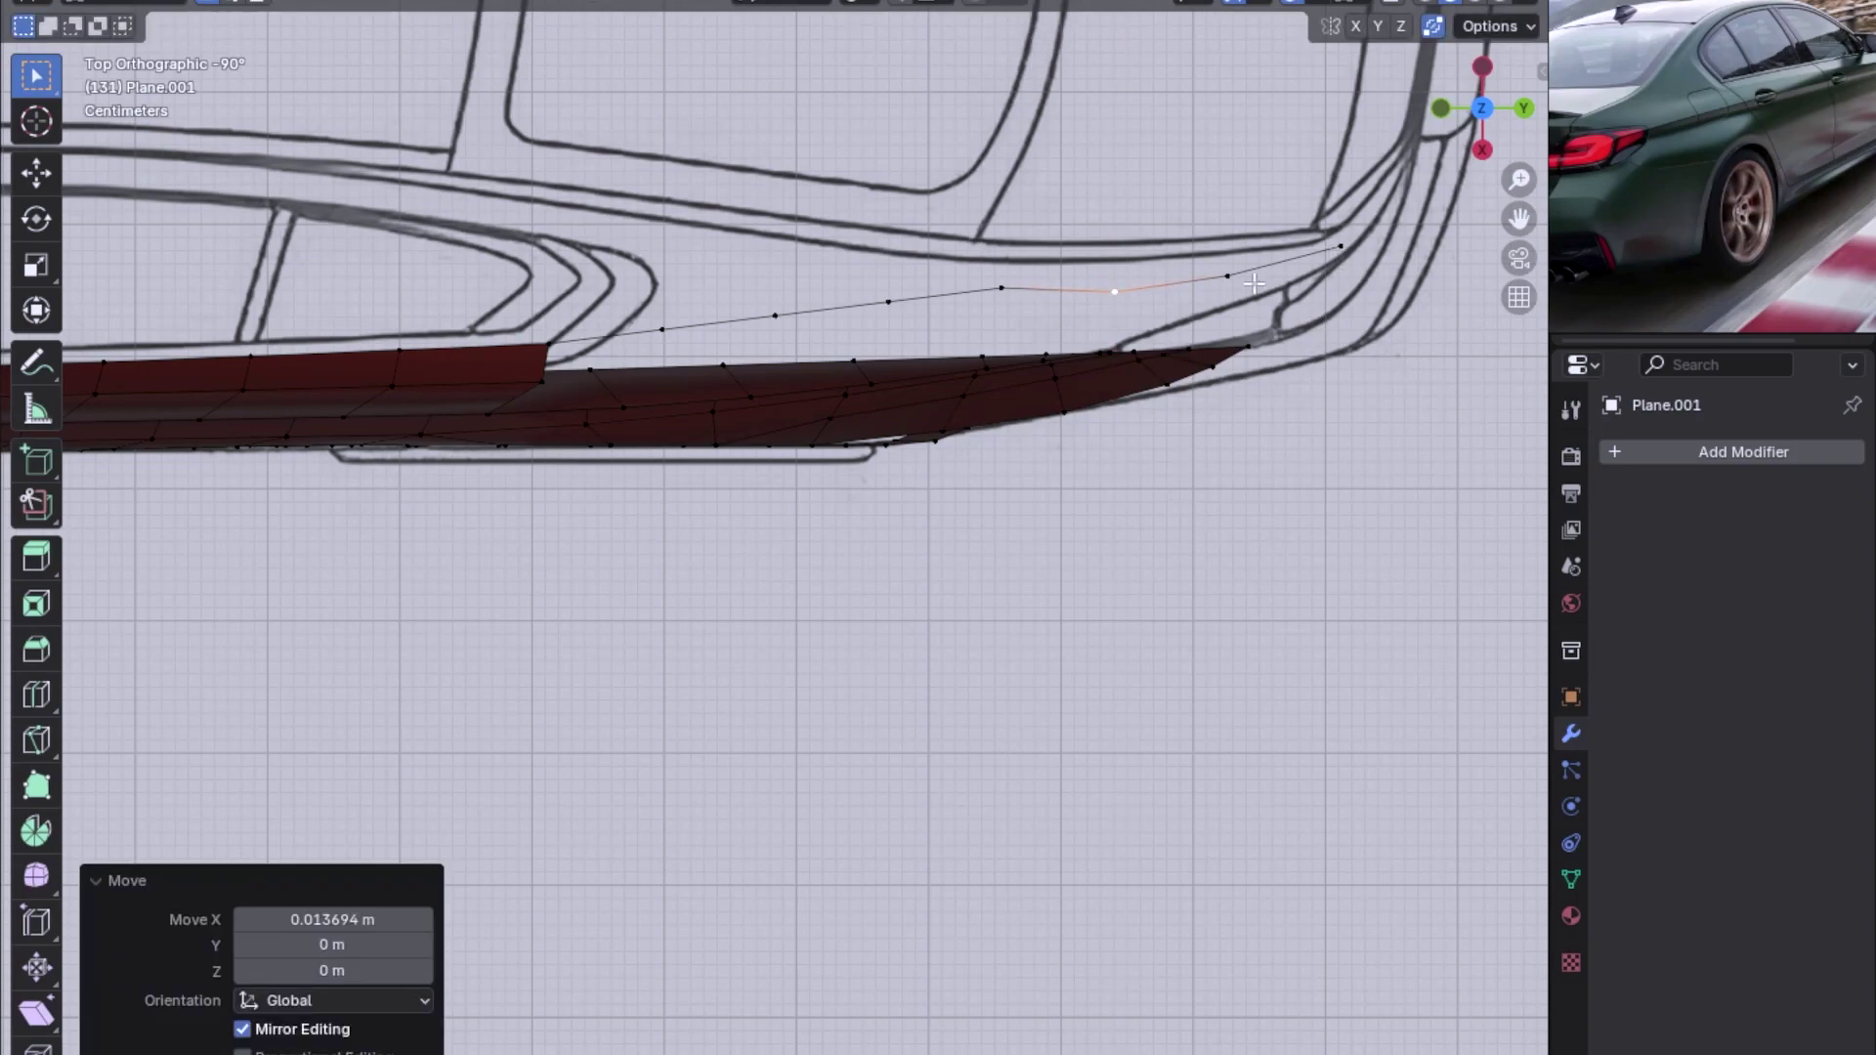
Select the full edge path from end to end and return to side view
left_click(1341, 247, "ctrl")
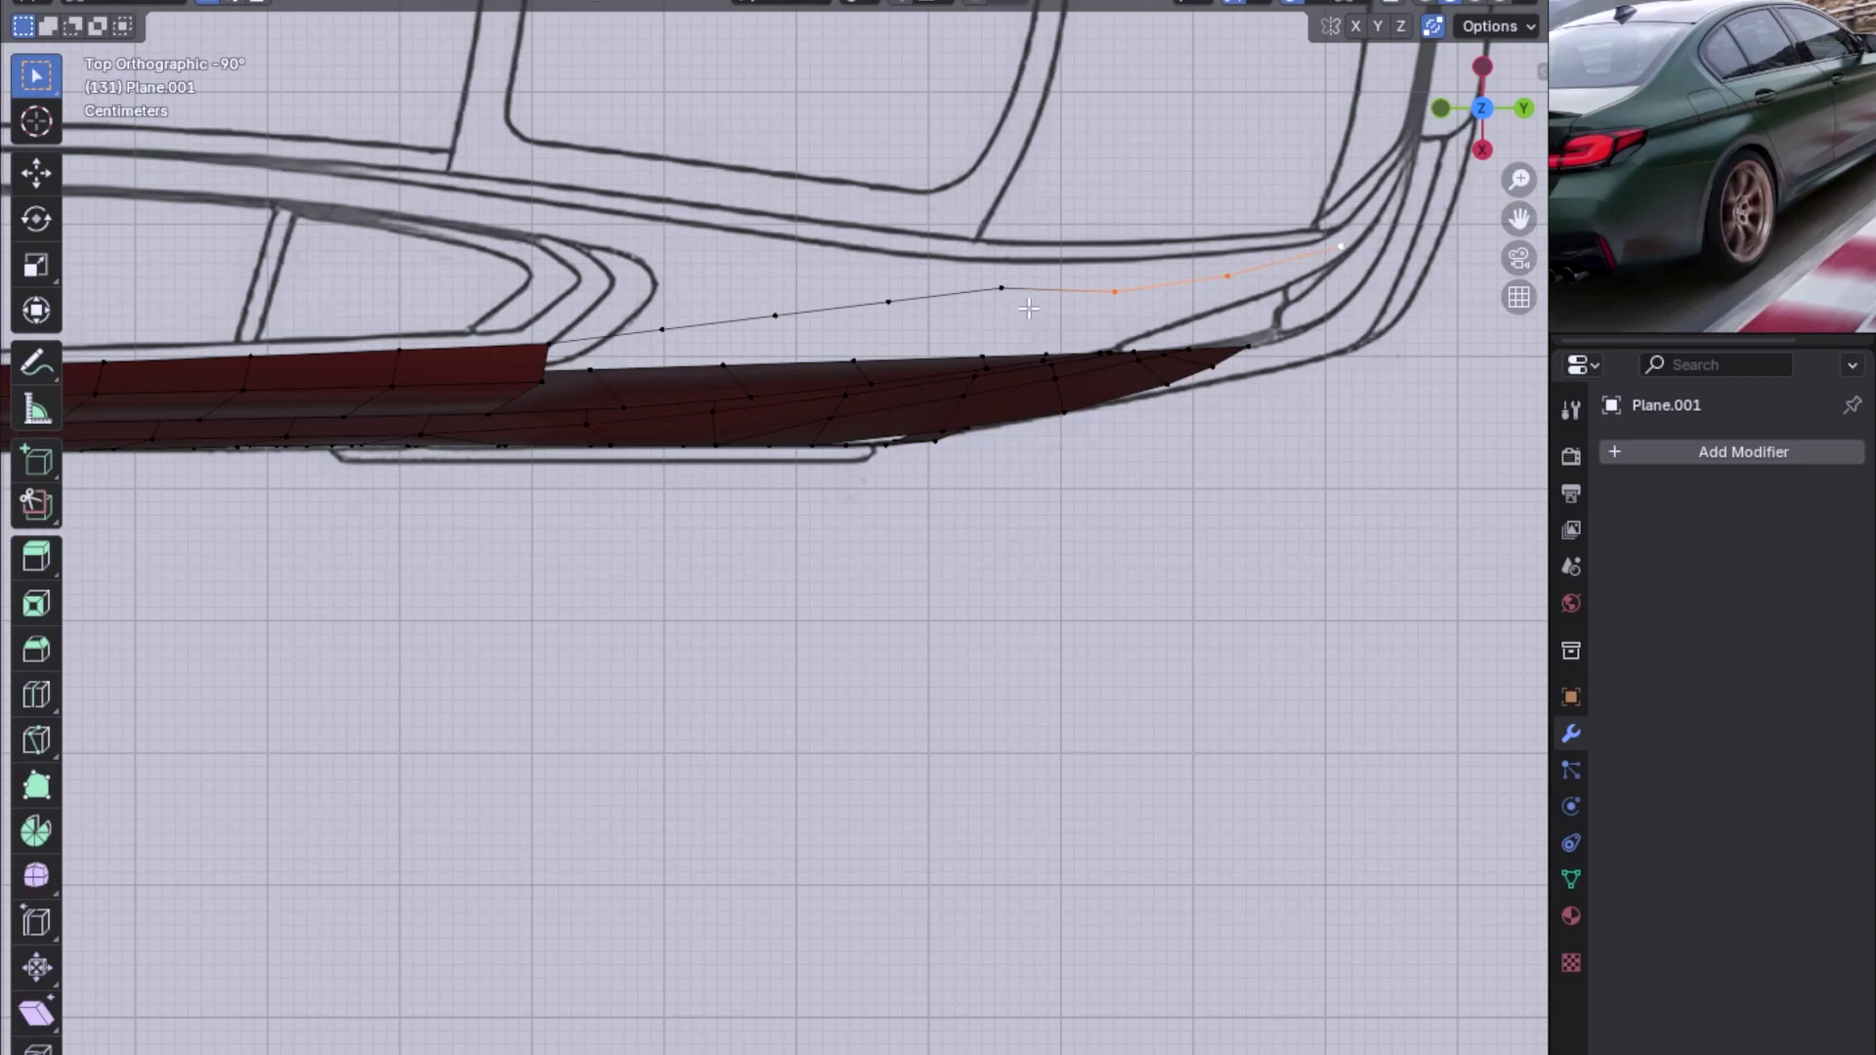
left_click(549, 343, "ctrl")
key("KP_3")
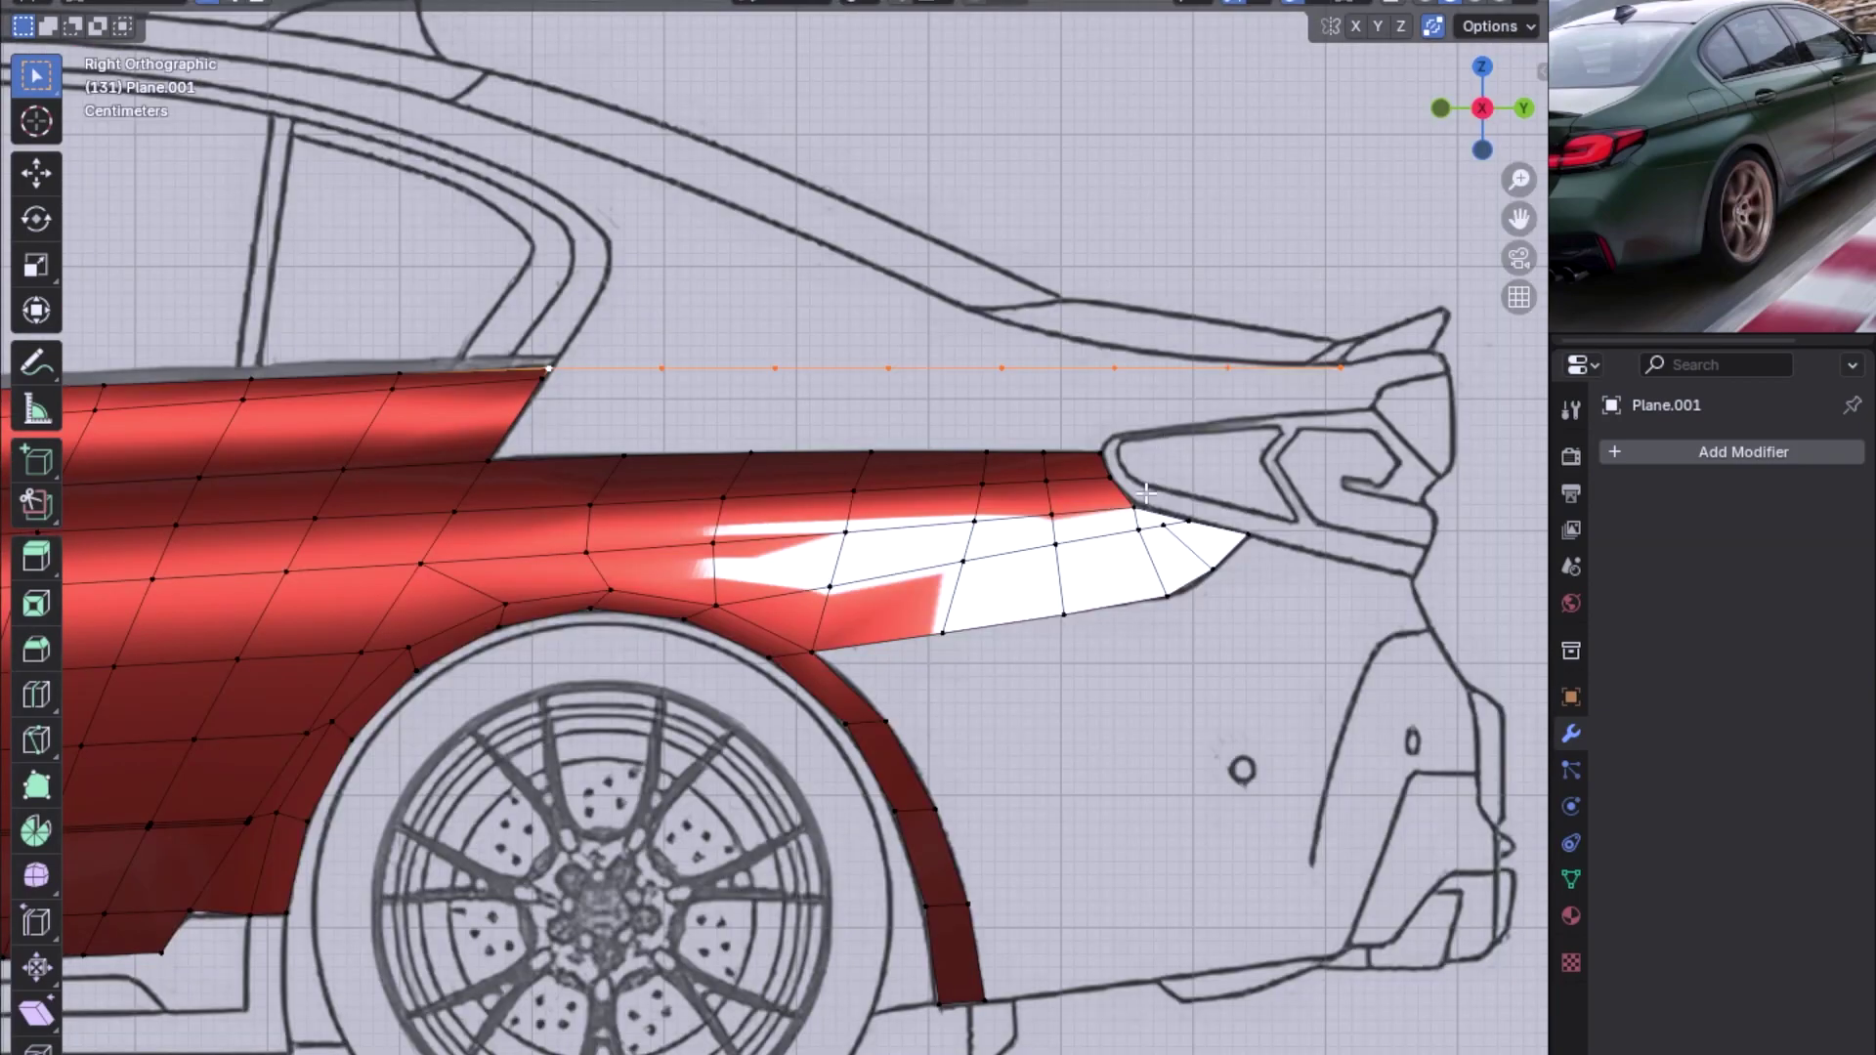
Extrude the edge row into a temporary strip and select its bottom edge
key("e")
left_click(1160, 276)
middle_click_drag(1160, 276, 1181, 527)
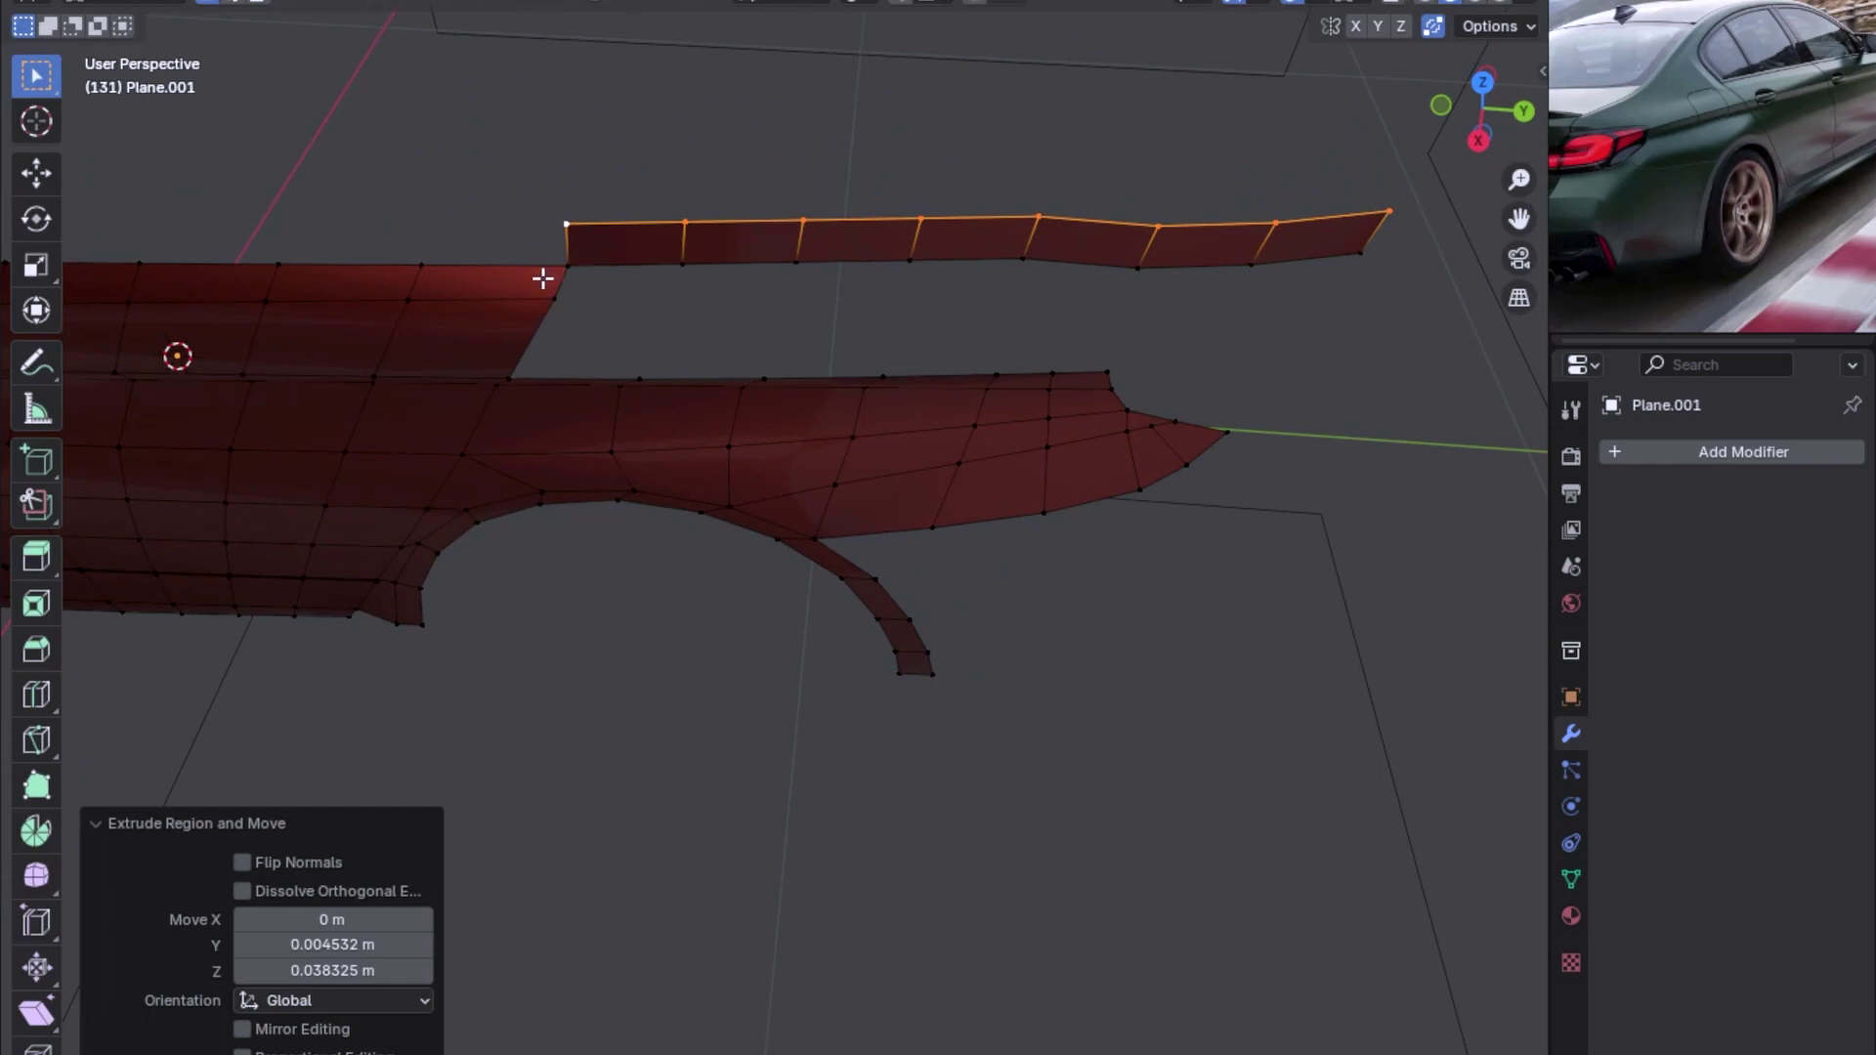
left_click(574, 347, "ctrl")
left_click_drag(524, 293, 1221, 484, "ctrl")
left_click_drag(447, 349, 613, 496, "ctrl")
left_click(1289, 319, "ctrl")
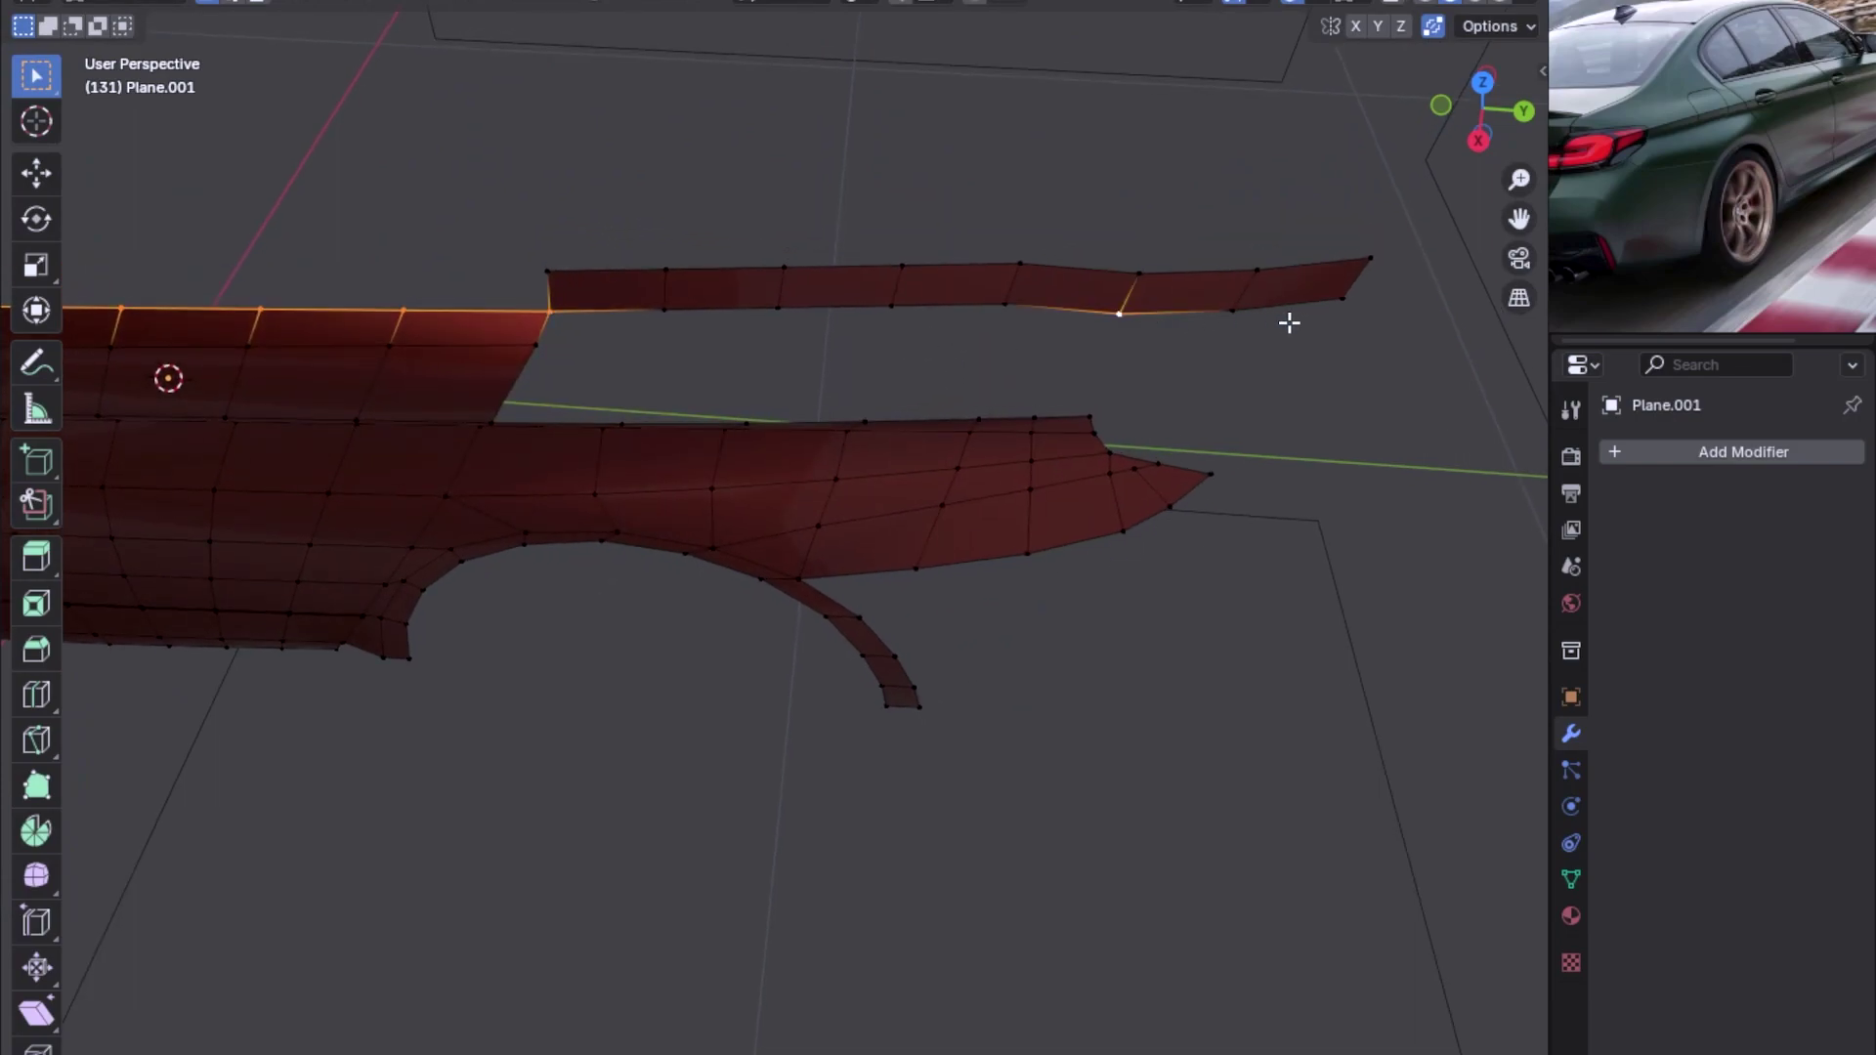
mouse_move(1075, 377)
middle_mouse_down()
mouse_move(1080, 290)
mouse_move(1051, 276)
middle_mouse_up()
Curve the bottom edge with LoopTools Curve and delete the strip's faces
right_click(883, 308)
mouse_move(746, 313)
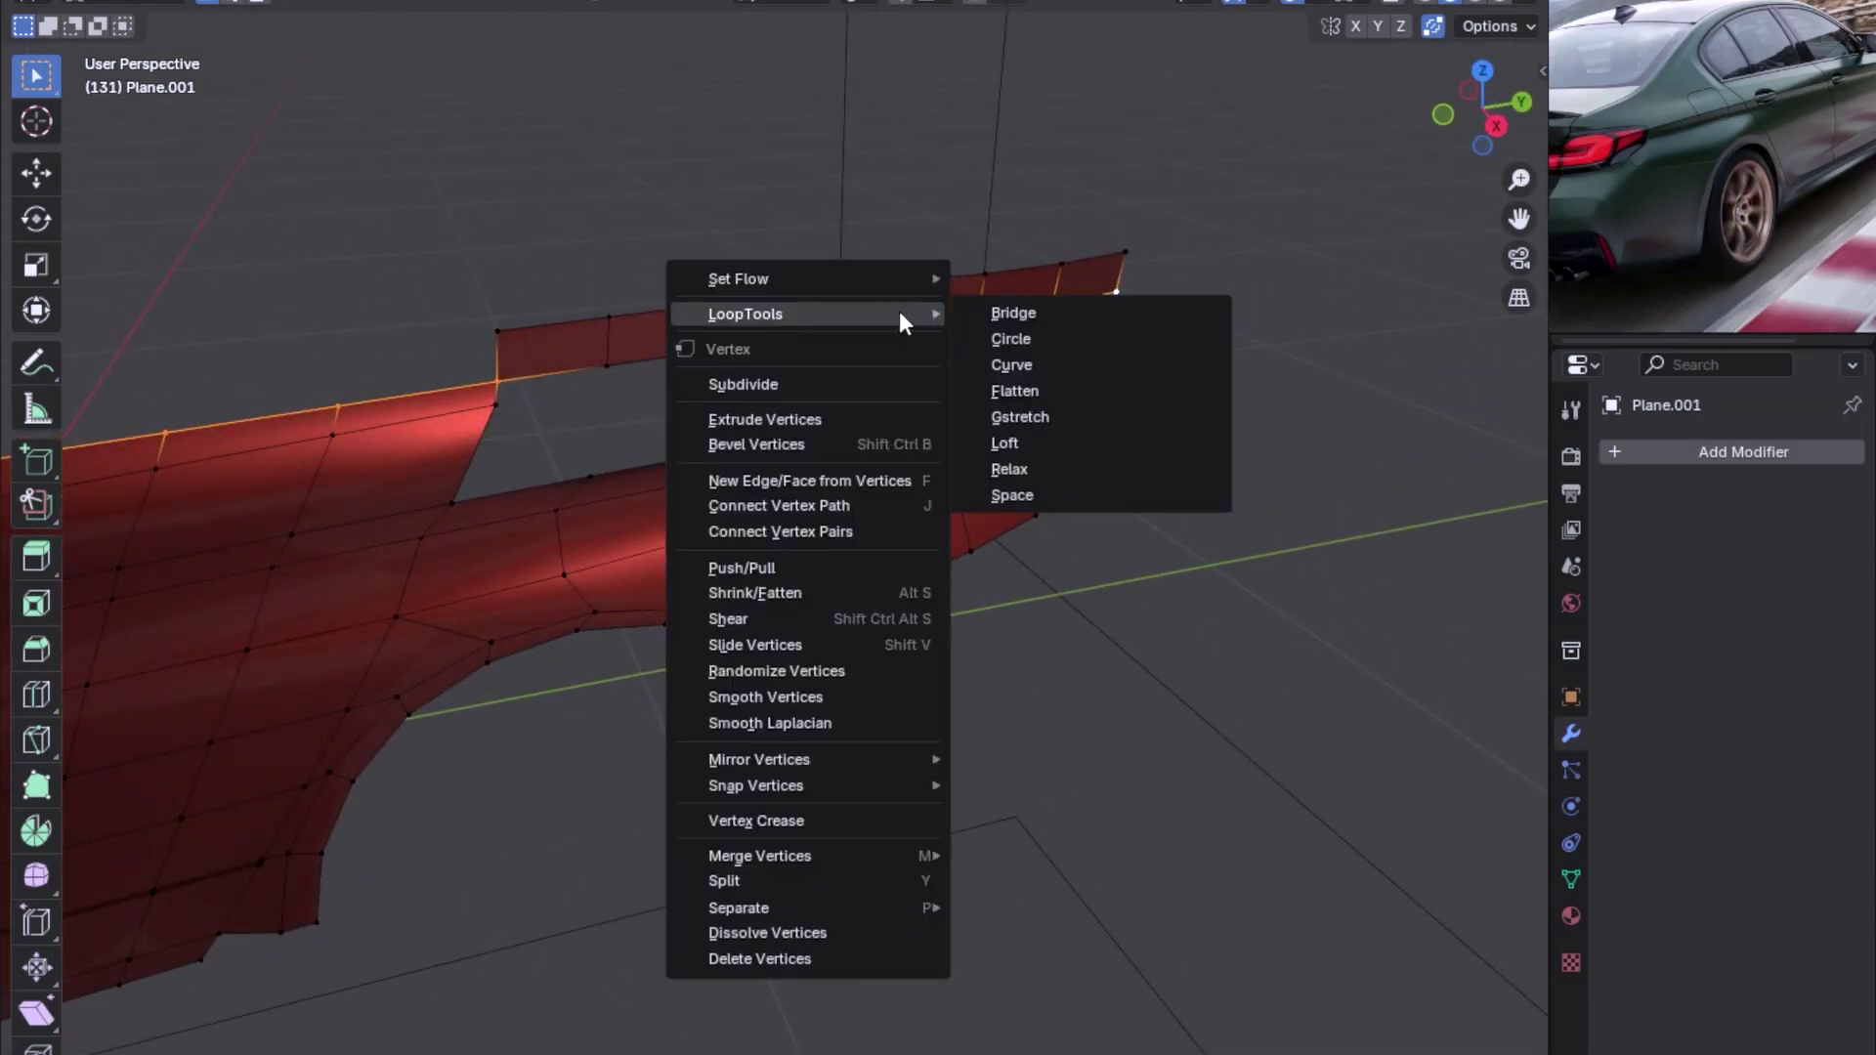
left_click(1057, 359)
mouse_move(1005, 368)
middle_mouse_down()
mouse_move(966, 330)
mouse_move(774, 293)
middle_mouse_up()
scroll(879, 424, "down", 1)
key("x")
left_click(880, 424)
Select the whole vertex line and extrude it upward into another strip
mouse_move(840, 427)
middle_mouse_down()
mouse_move(799, 544)
mouse_move(971, 552)
mouse_move(876, 371)
middle_mouse_up()
mouse_move(955, 988)
middle_mouse_down("shift")
mouse_move(870, 743)
mouse_move(877, 775)
mouse_move(1247, 352)
mouse_move(1200, 577)
middle_mouse_up("shift")
scroll(870, 742, "down", 1)
left_click(868, 746, "alt")
scroll(869, 745, "down", 1)
key("e")
left_click(1202, 511)
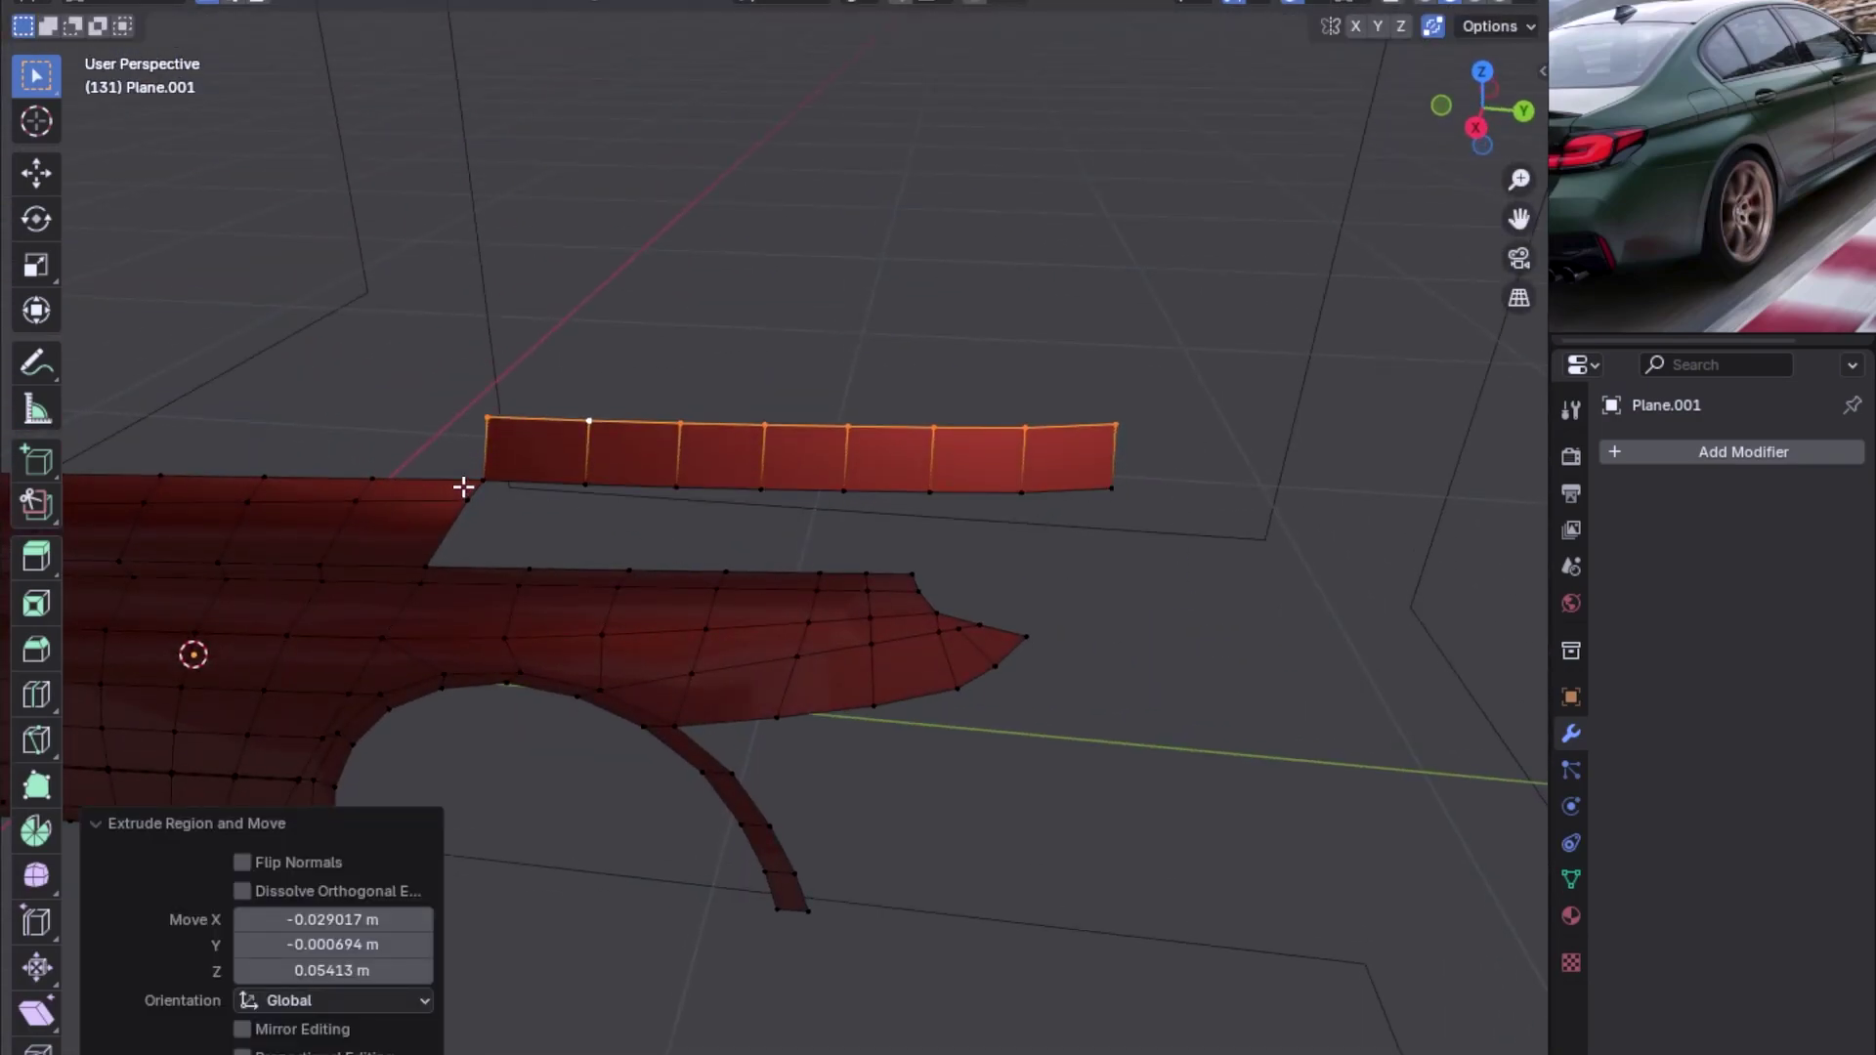
Select the new strip's bottom edge path and bend it with LoopTools Curve
left_click(239, 479, "alt")
left_click_drag(421, 460, 908, 796, "ctrl")
left_click(482, 480, "shift")
left_click(1111, 487, "ctrl")
right_click(987, 489)
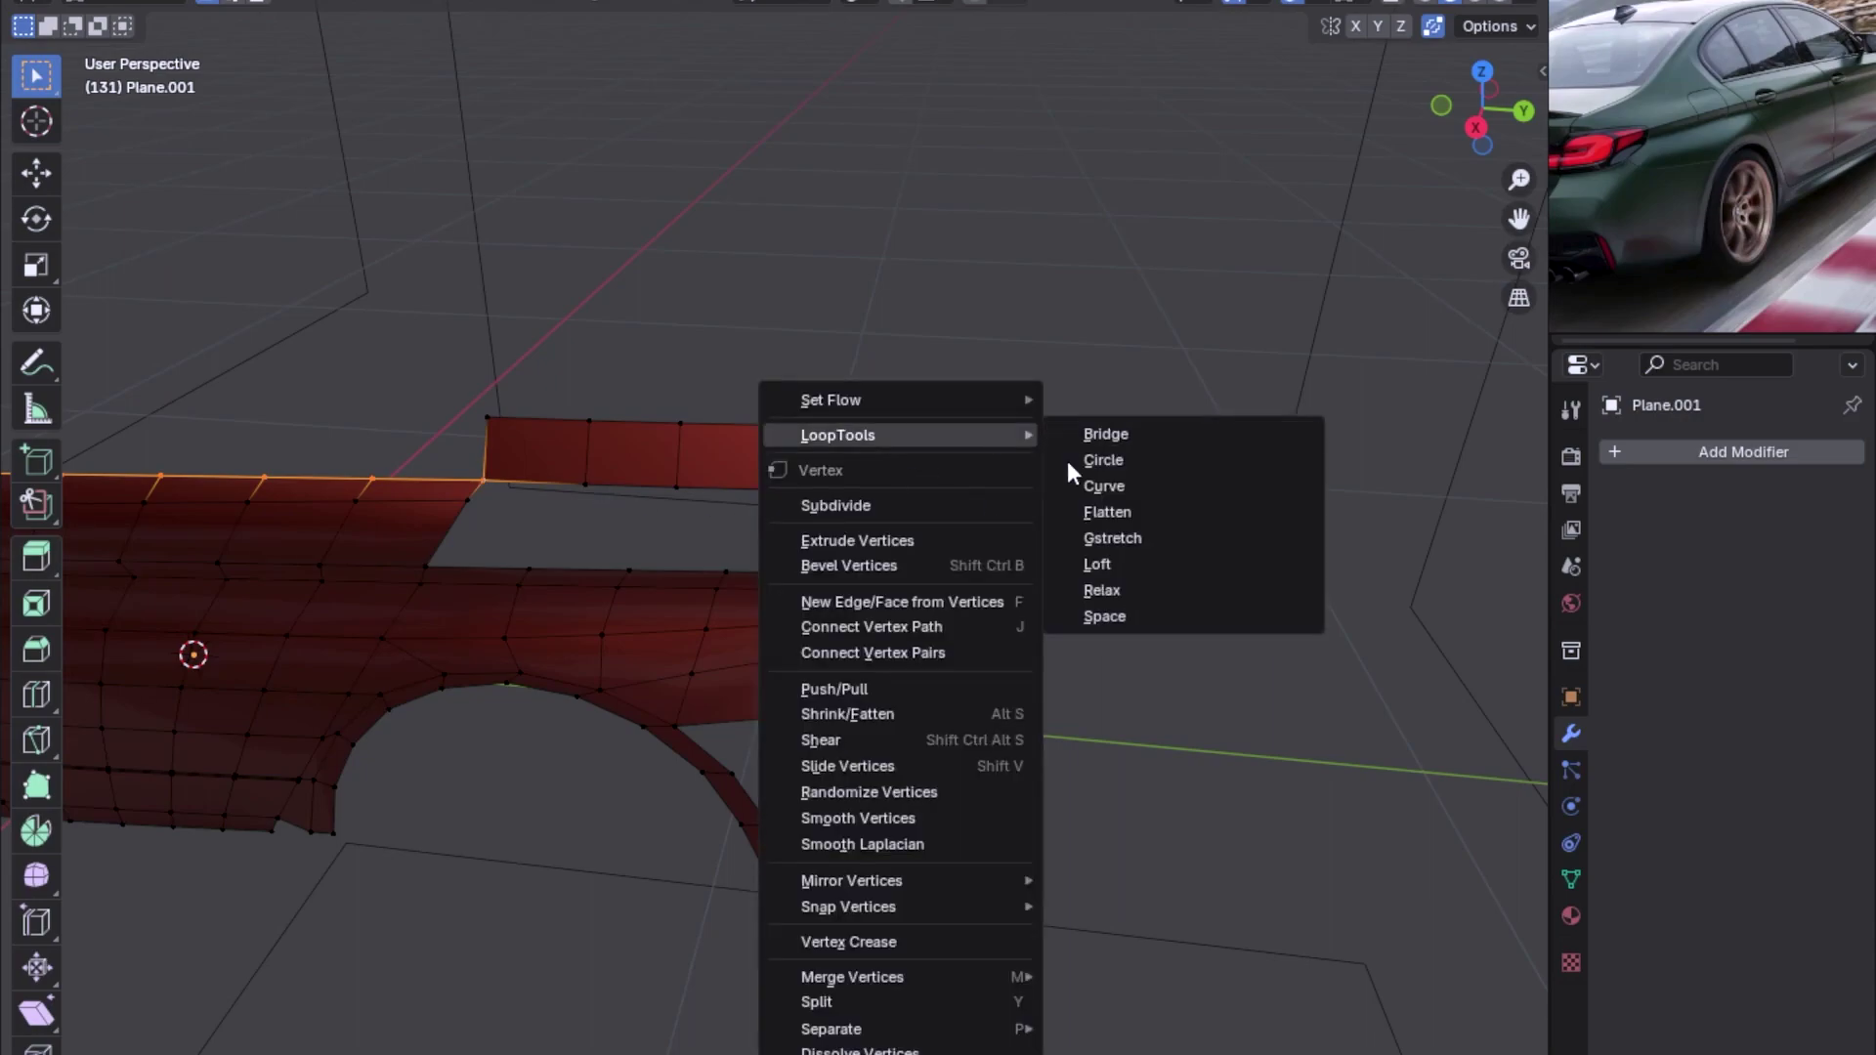
left_click(1101, 485)
mouse_move(690, 488)
middle_mouse_down()
mouse_move(1021, 427)
mouse_move(398, 537)
mouse_move(431, 499)
mouse_move(845, 435)
middle_mouse_up()
Delete the strip's extra geometry, leaving only the curved window-line edge row
key("l")
key("x")
left_click(736, 503)
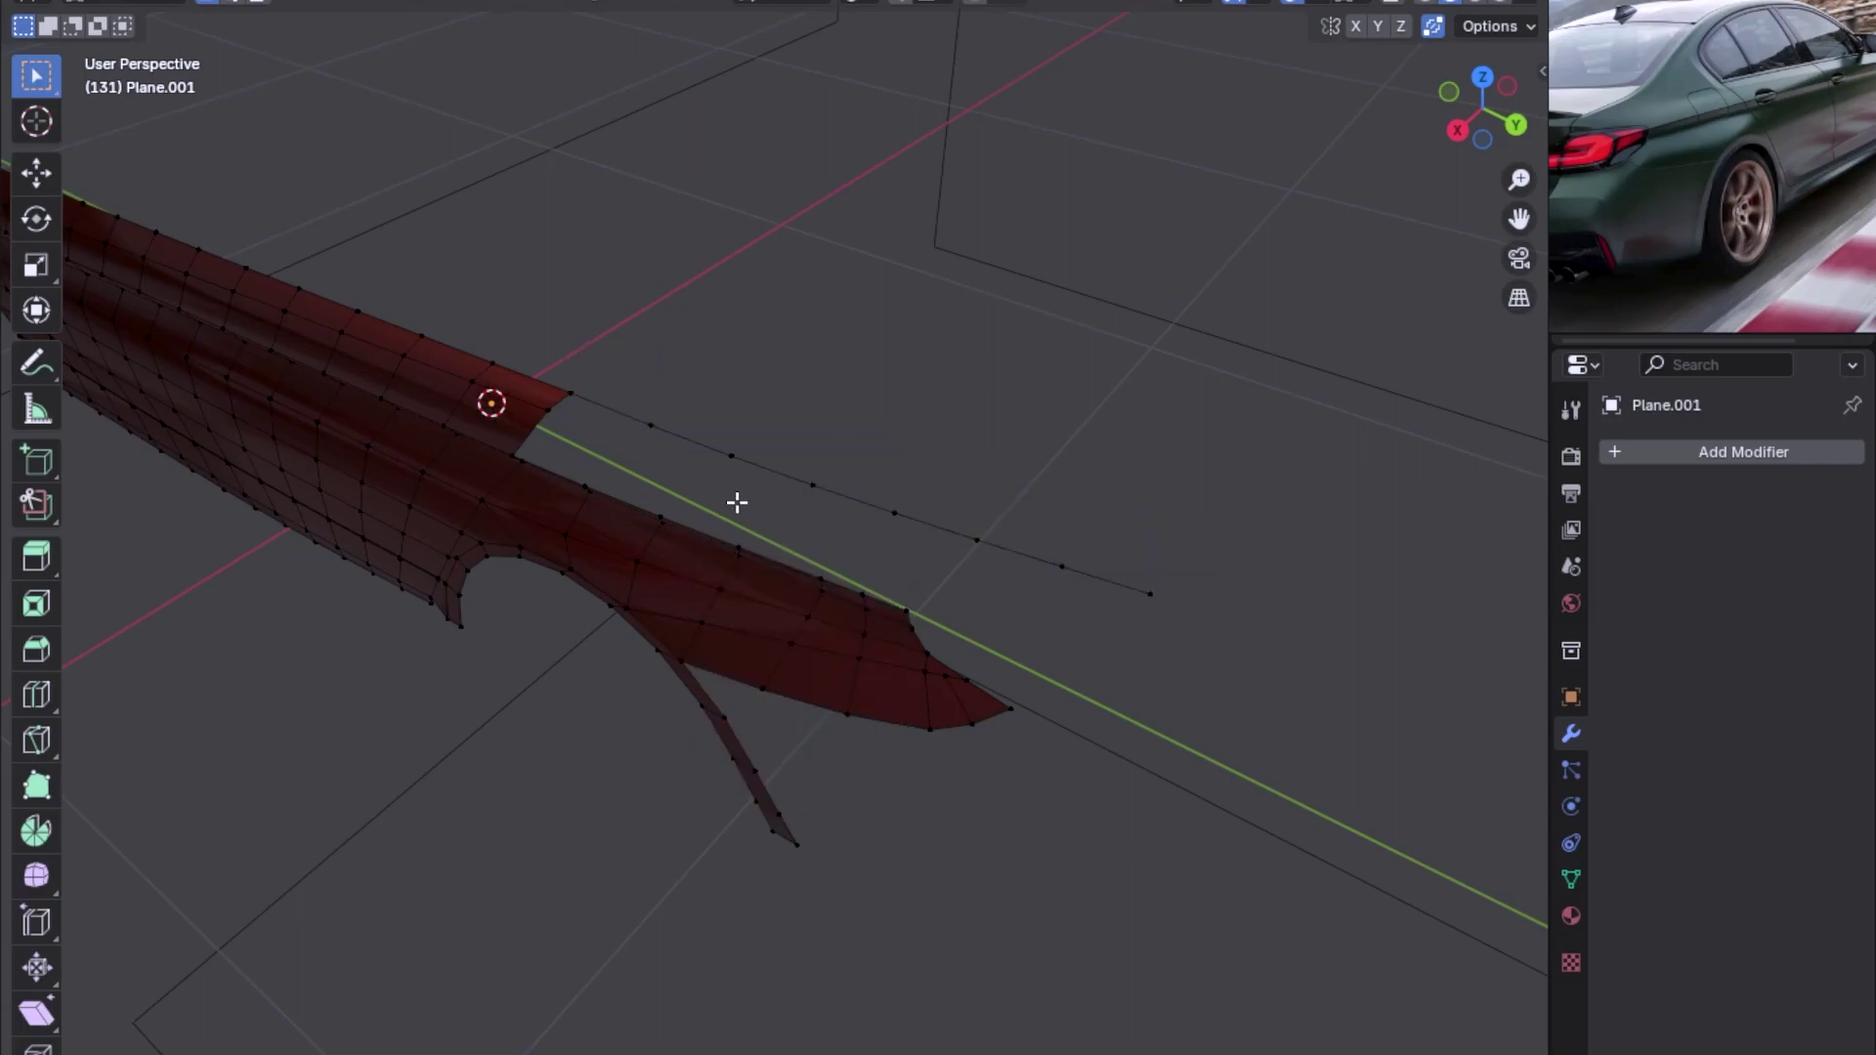
key("KP_7")
key("KP_Decimal")
left_click(889, 457, "alt")
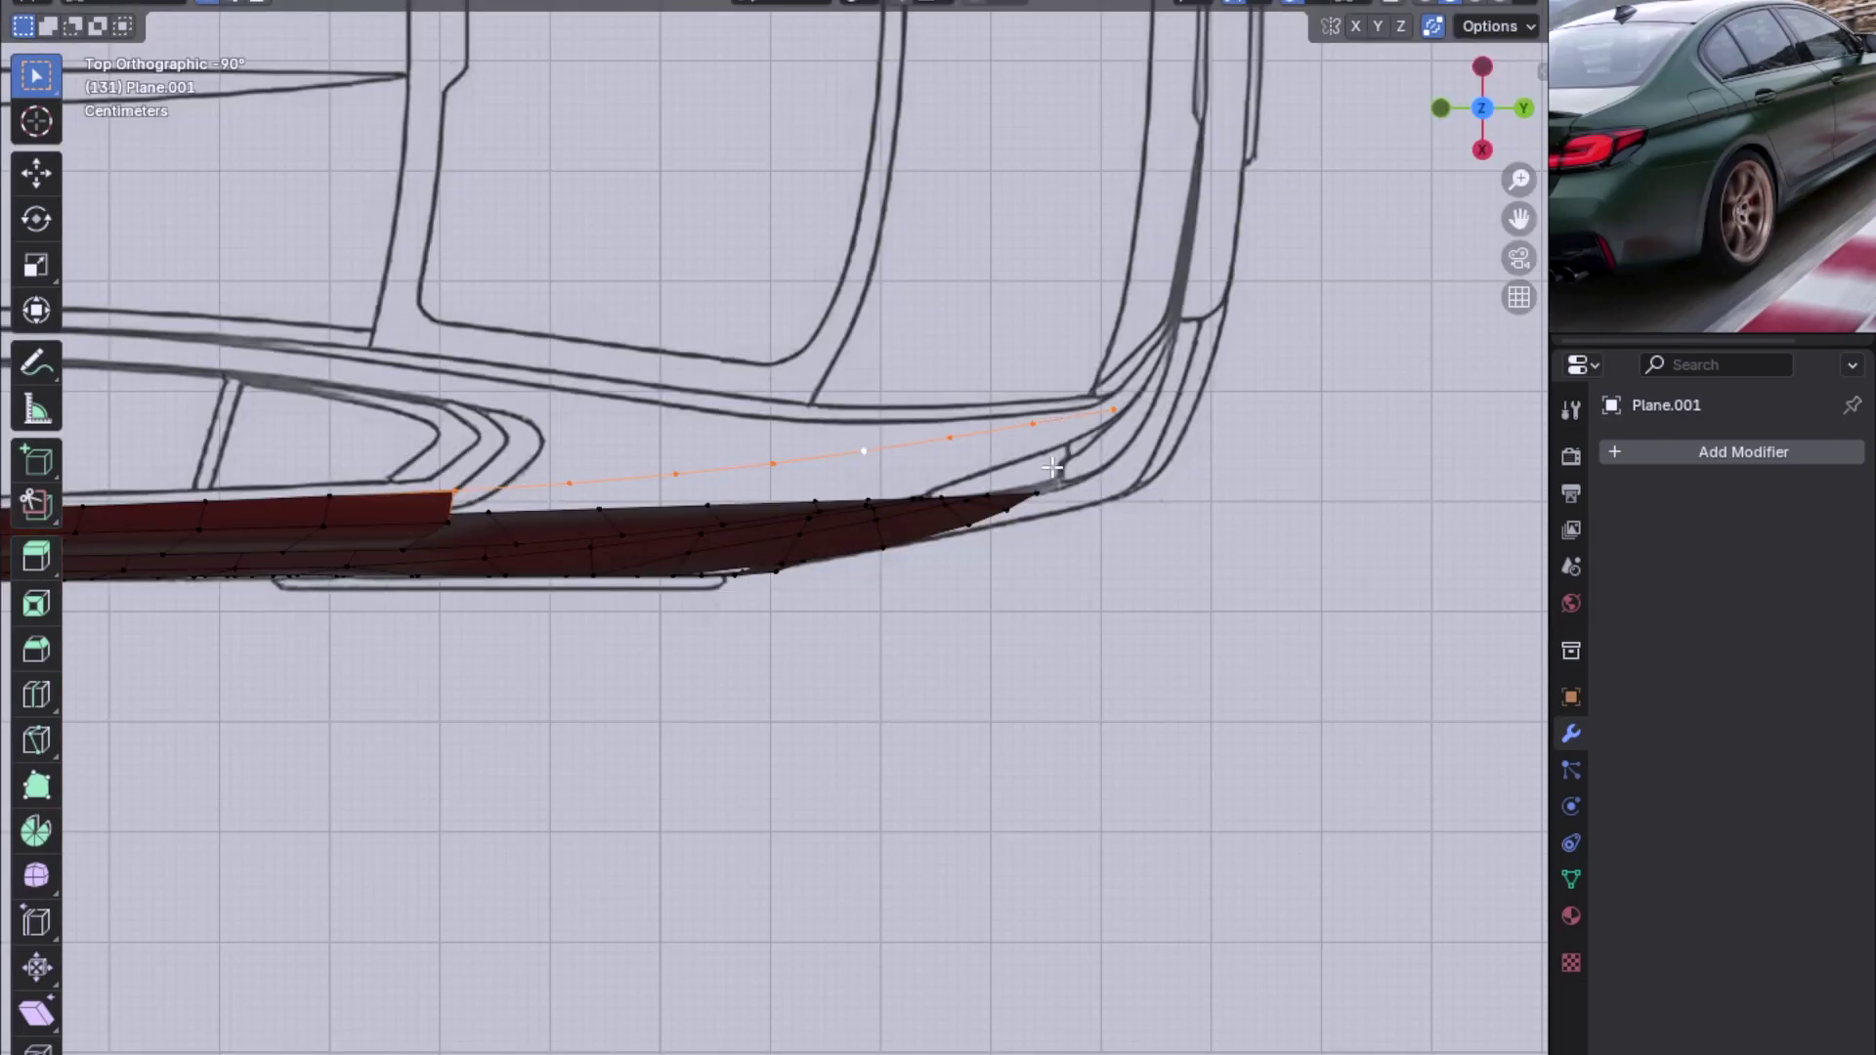
In Right view, select panel-edge and curve vertices at the C-pillar base
key("KP_3")
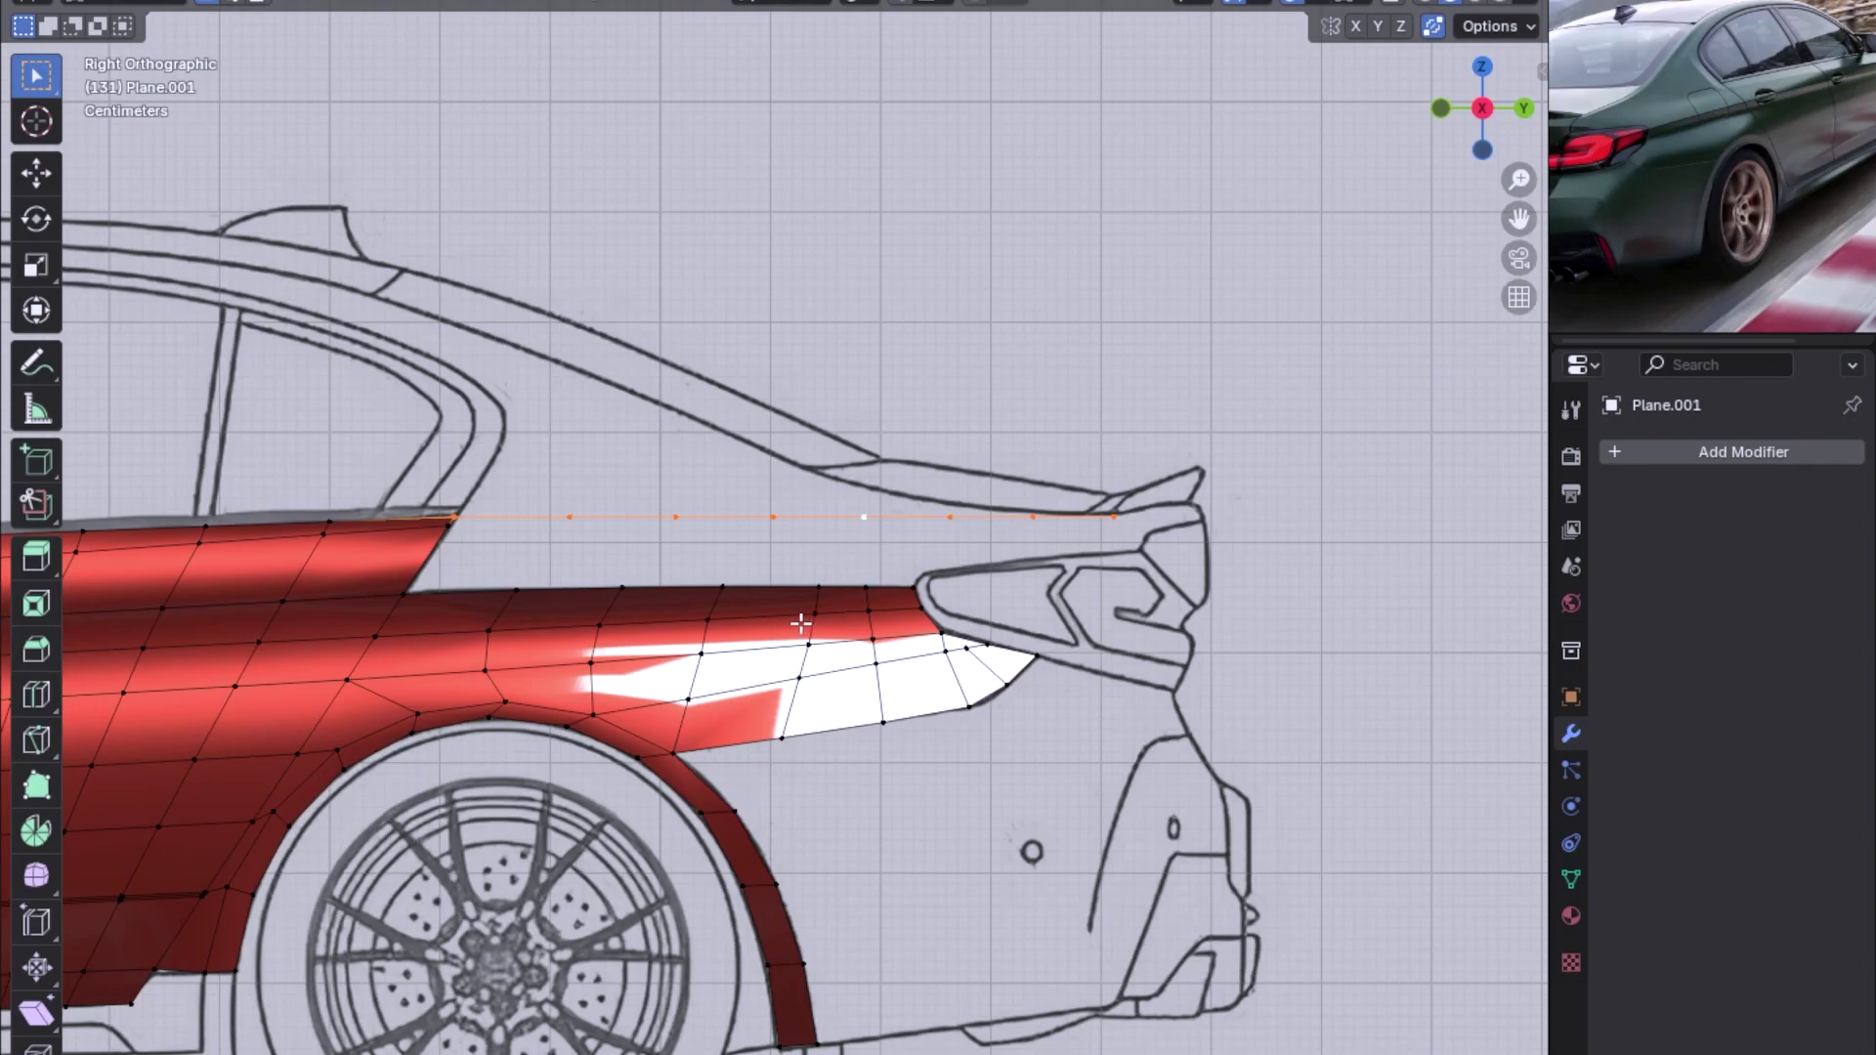
key("KP_7")
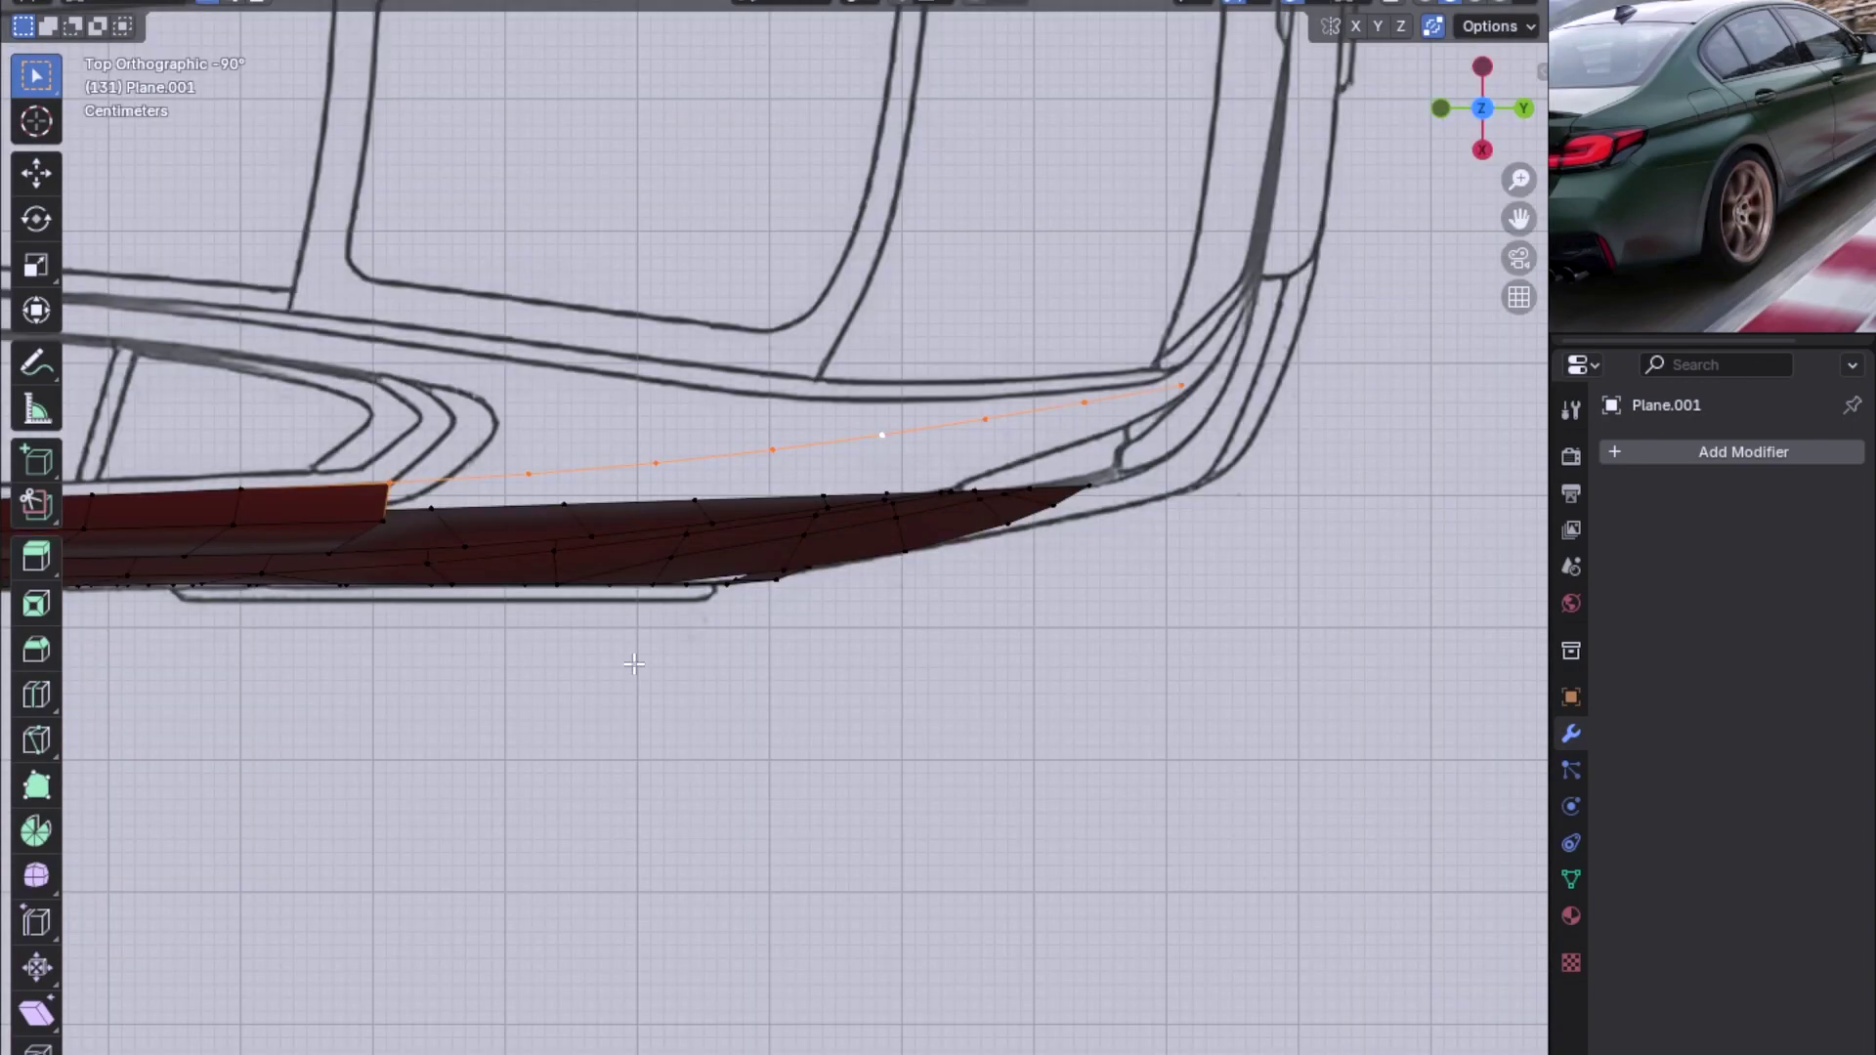
key("KP_3")
scroll(521, 540, "up", 1)
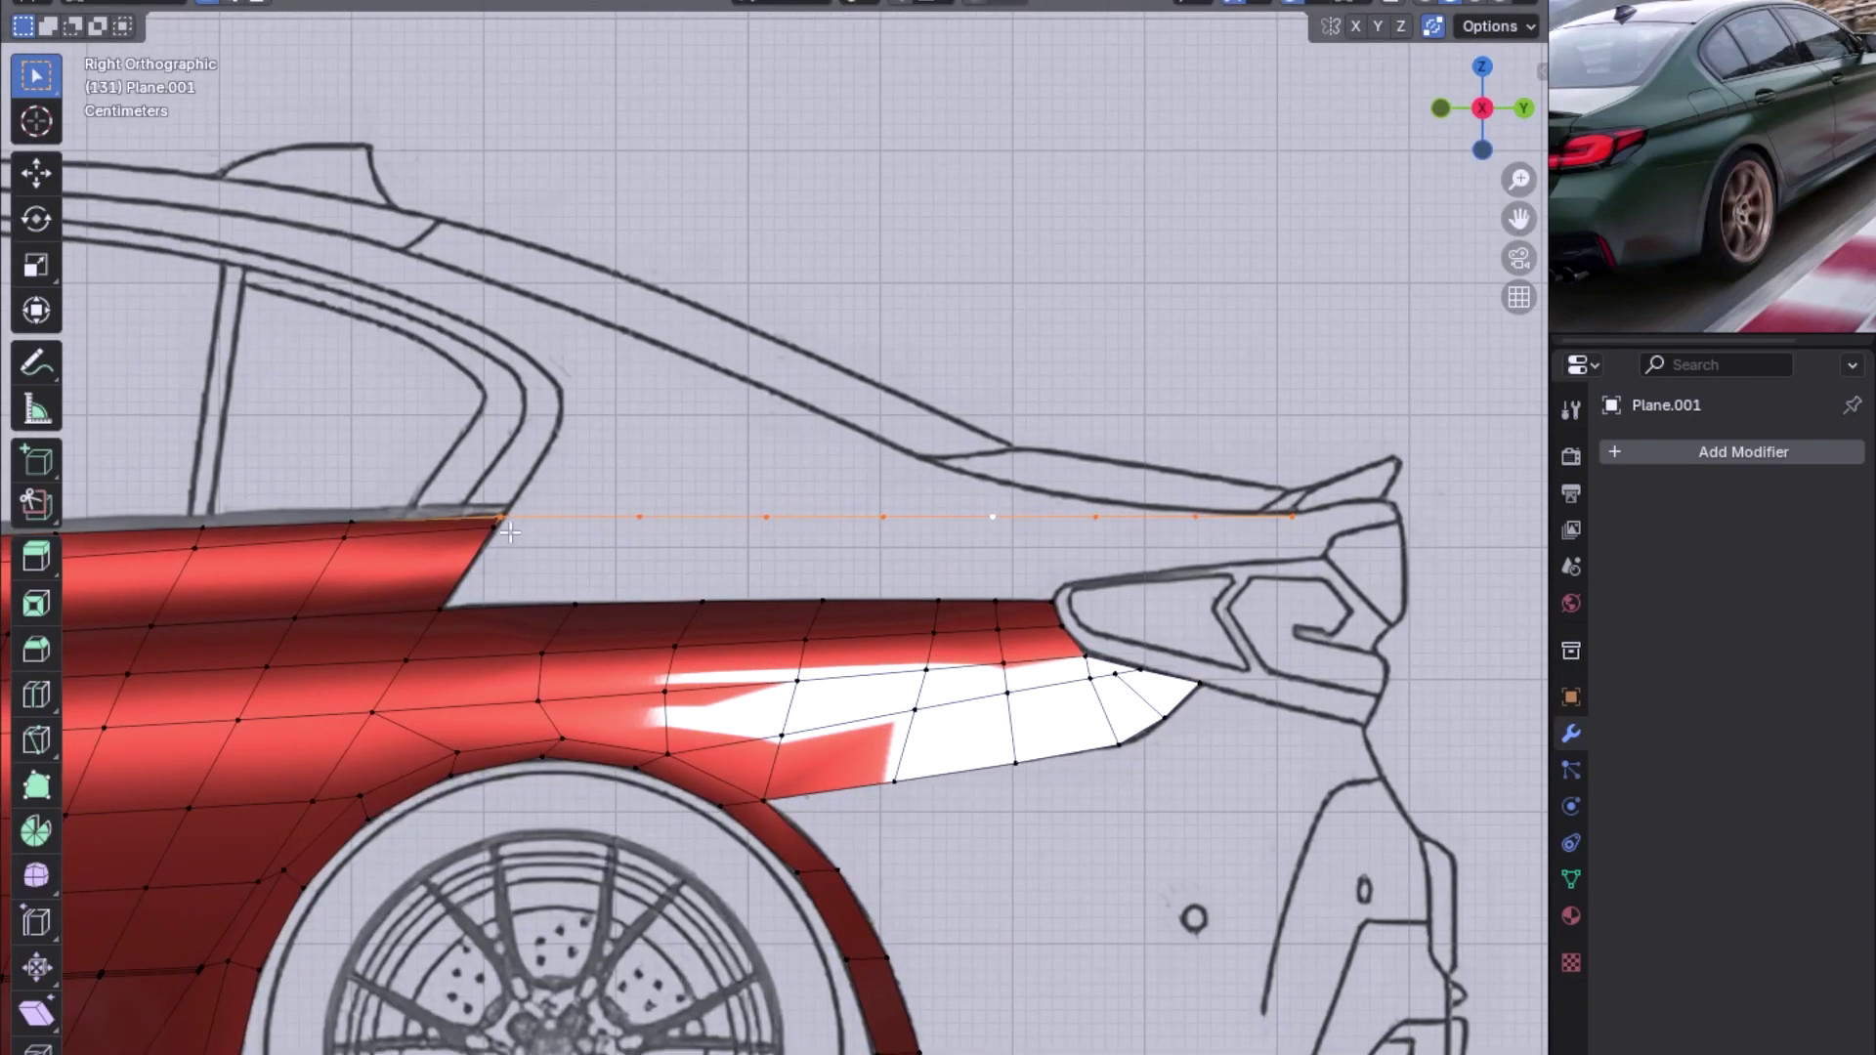
scroll(520, 541, "up", 1)
middle_click_drag(521, 540, 639, 550, "shift")
left_click(427, 647, "shift")
left_click(614, 645, "shift")
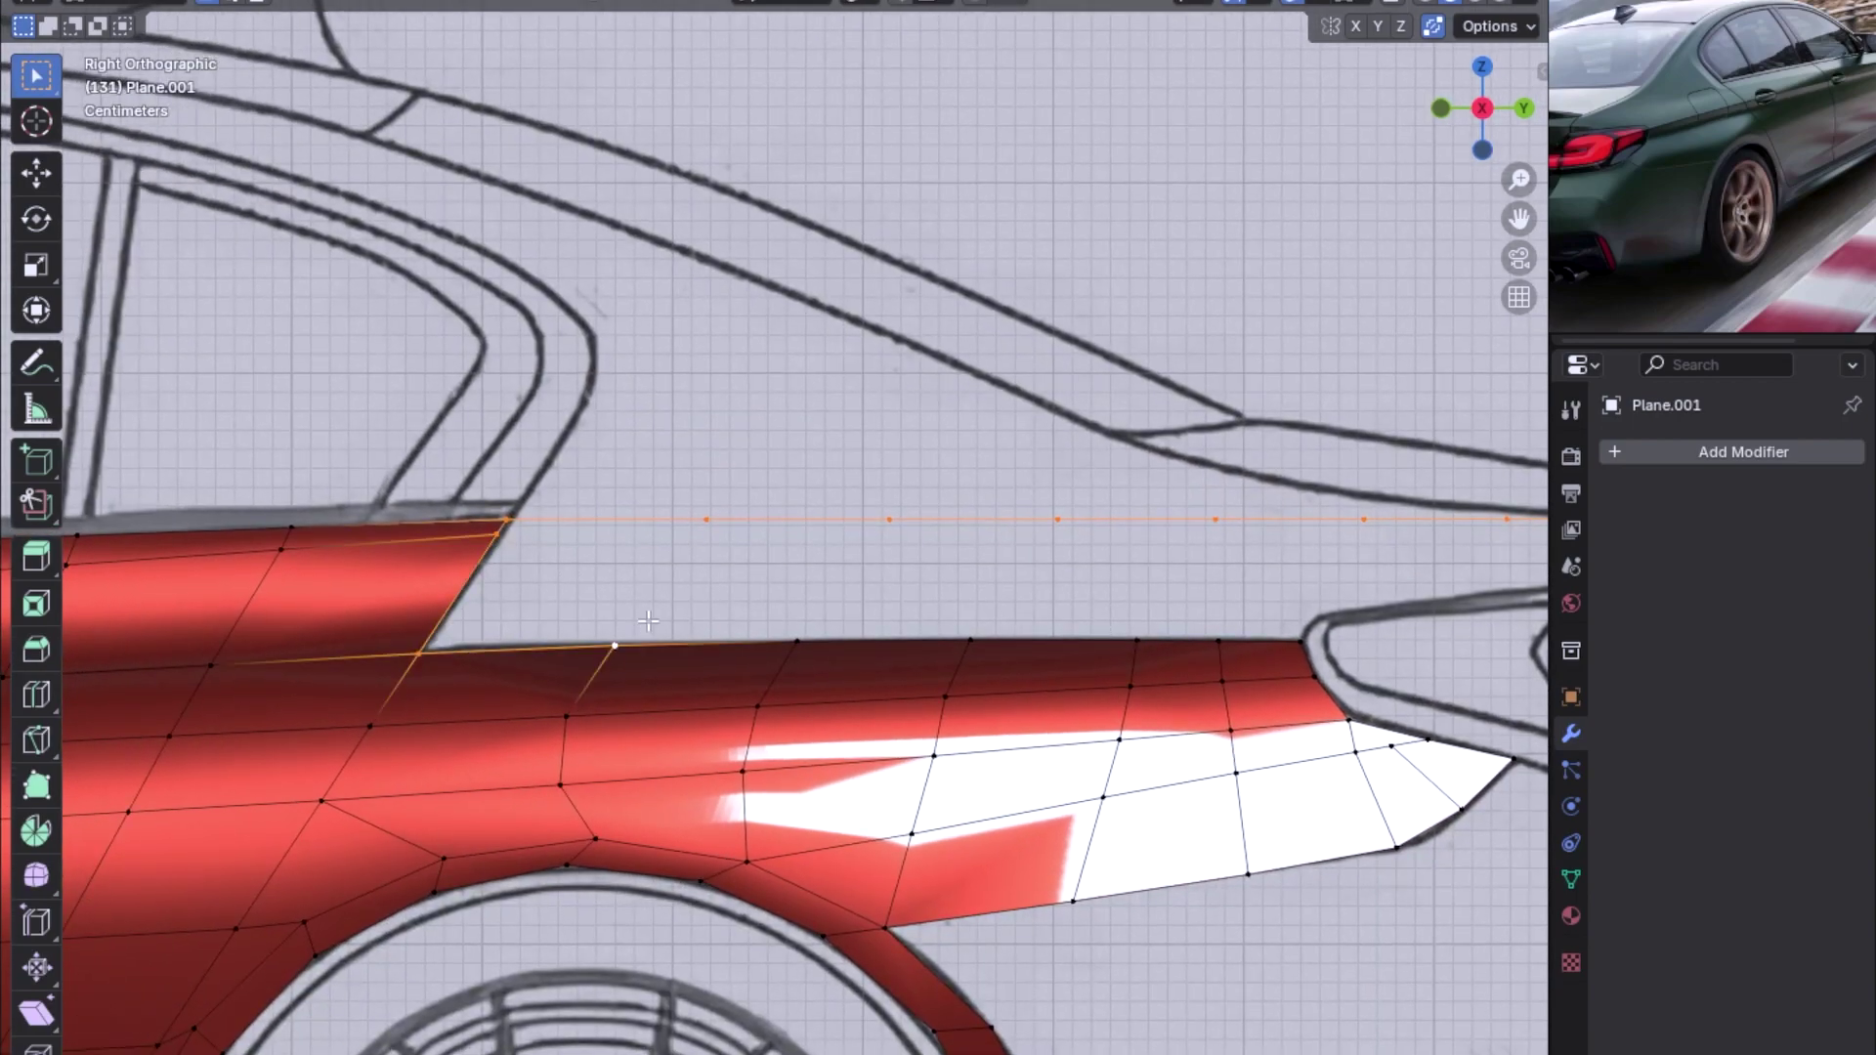
left_click(731, 510, "shift")
Fill two quad faces between the panel edge and the rear-window curve
scroll(748, 584, "down", 1)
left_click_drag(821, 463, 1521, 558, "ctrl")
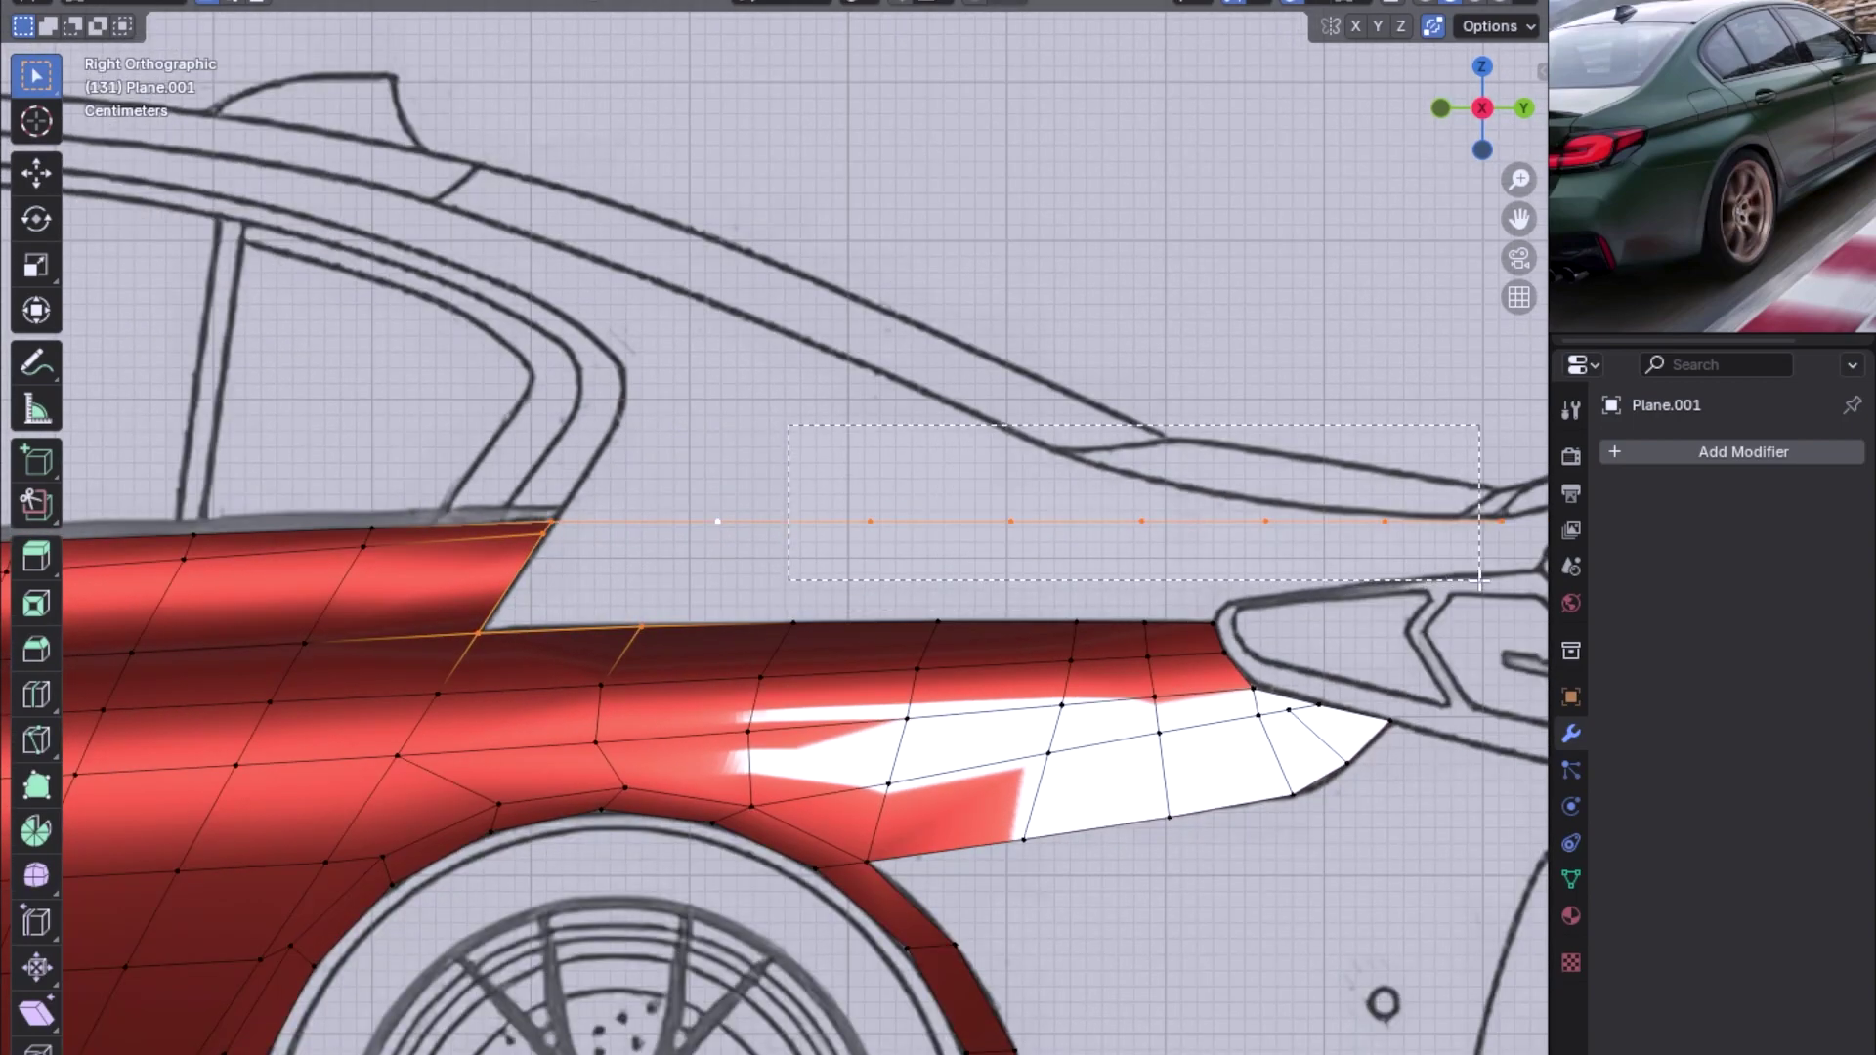
scroll(851, 581, "down", 1)
key("f")
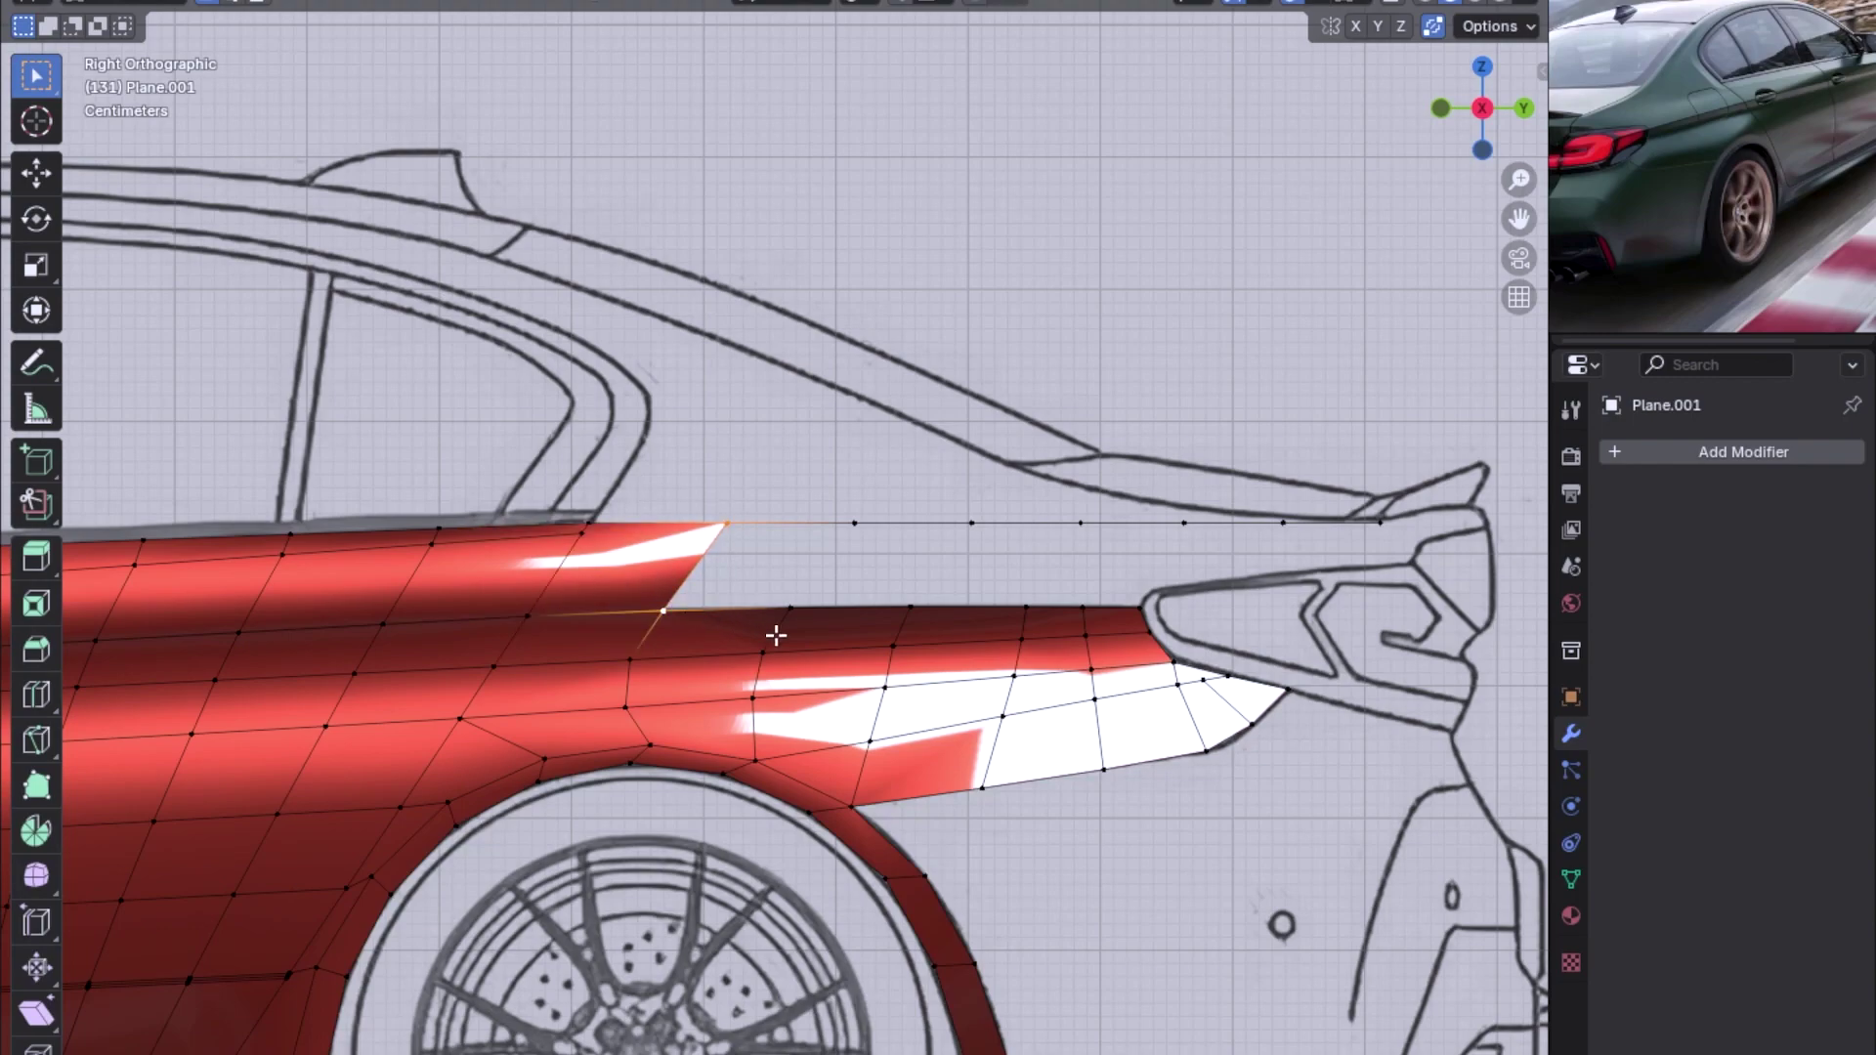
key("f")
Fill a face toward the tail light, undo twice, and refill two upper-panel faces
scroll(876, 645, "down", 1)
middle_click_drag(876, 645, 629, 754, "shift")
scroll(596, 796, "up", 1)
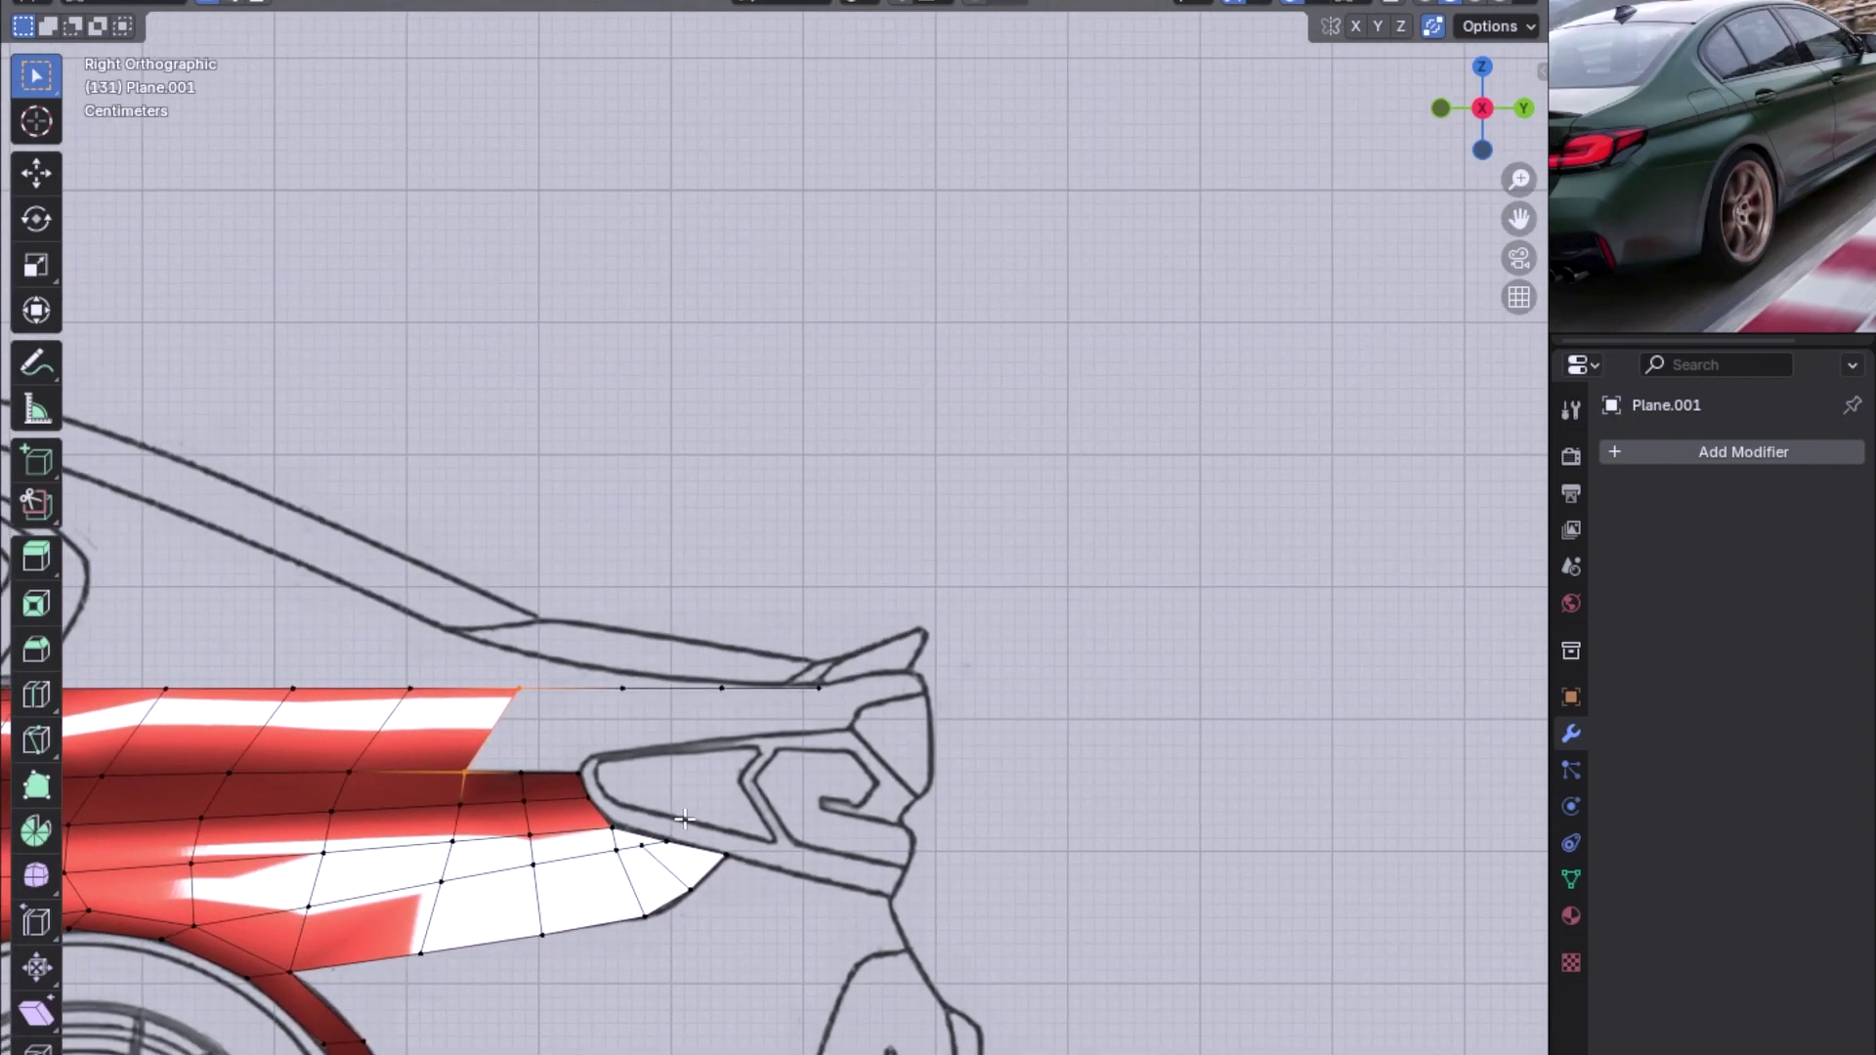
key("f")
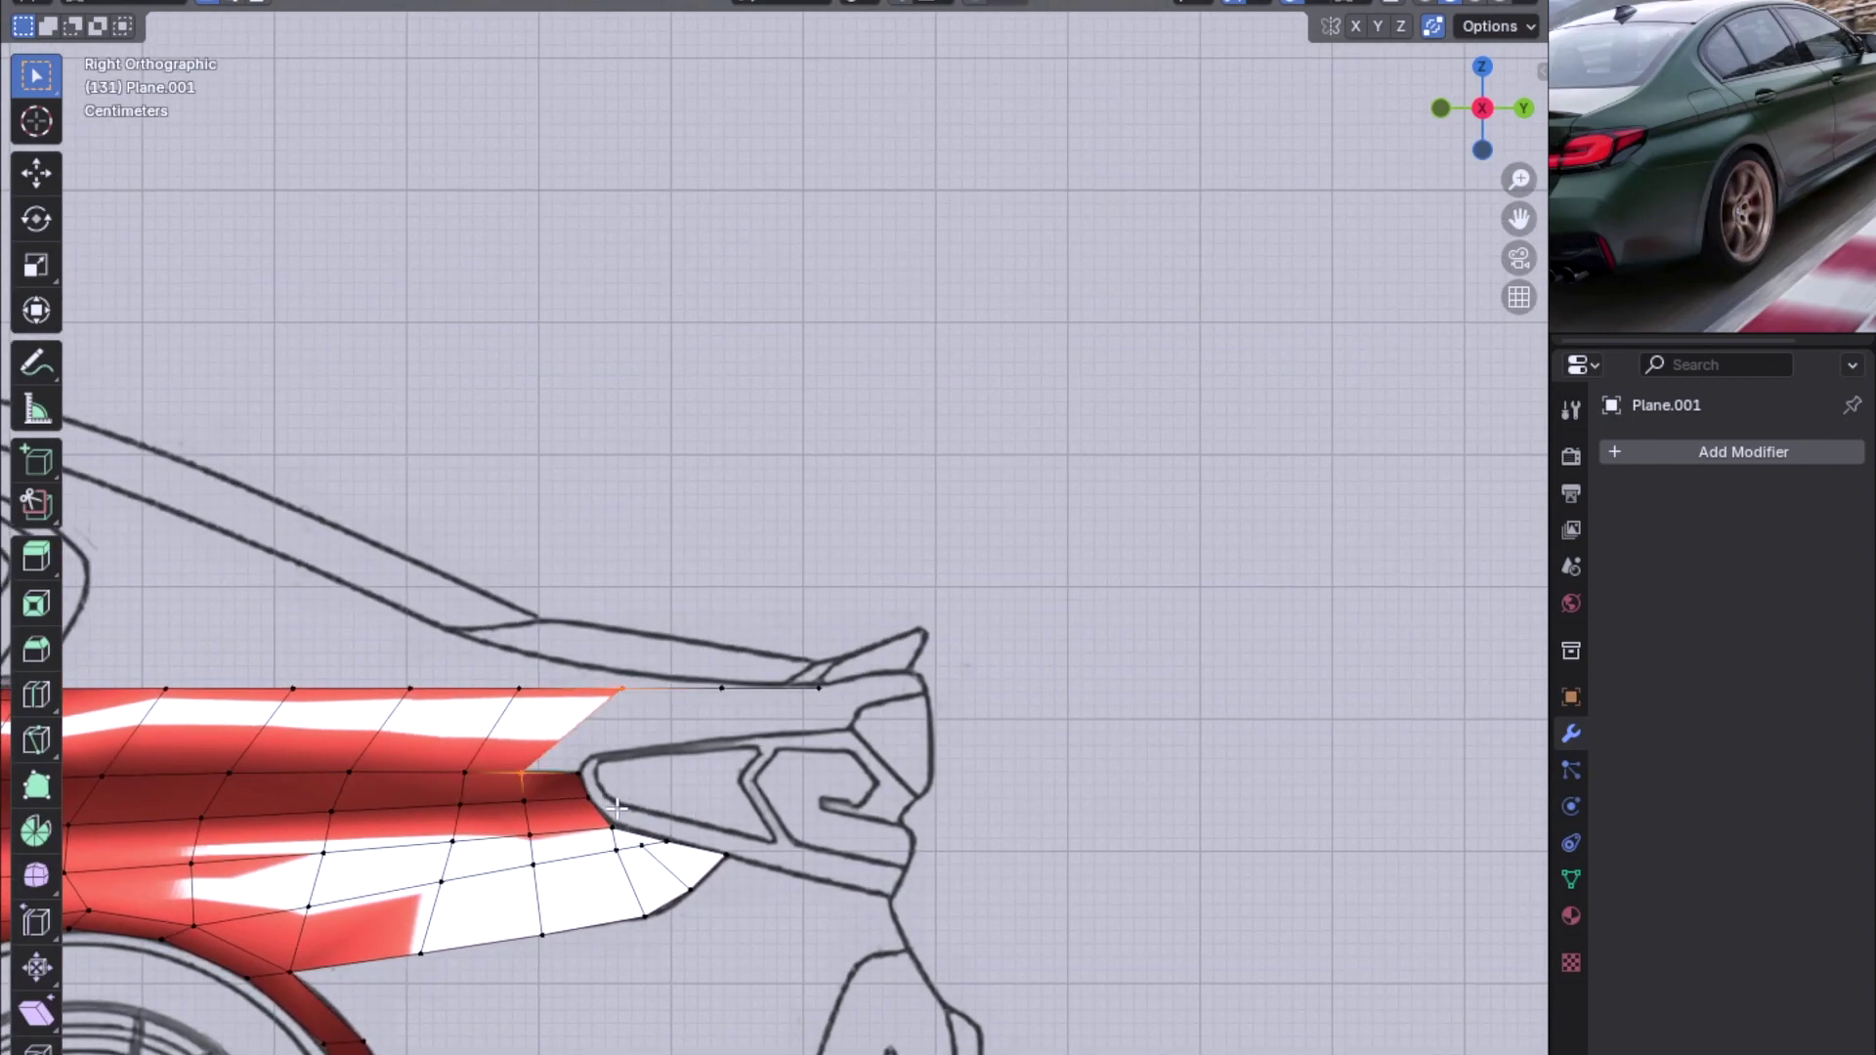
scroll(617, 807, "down", 2)
key("ctrl+z")
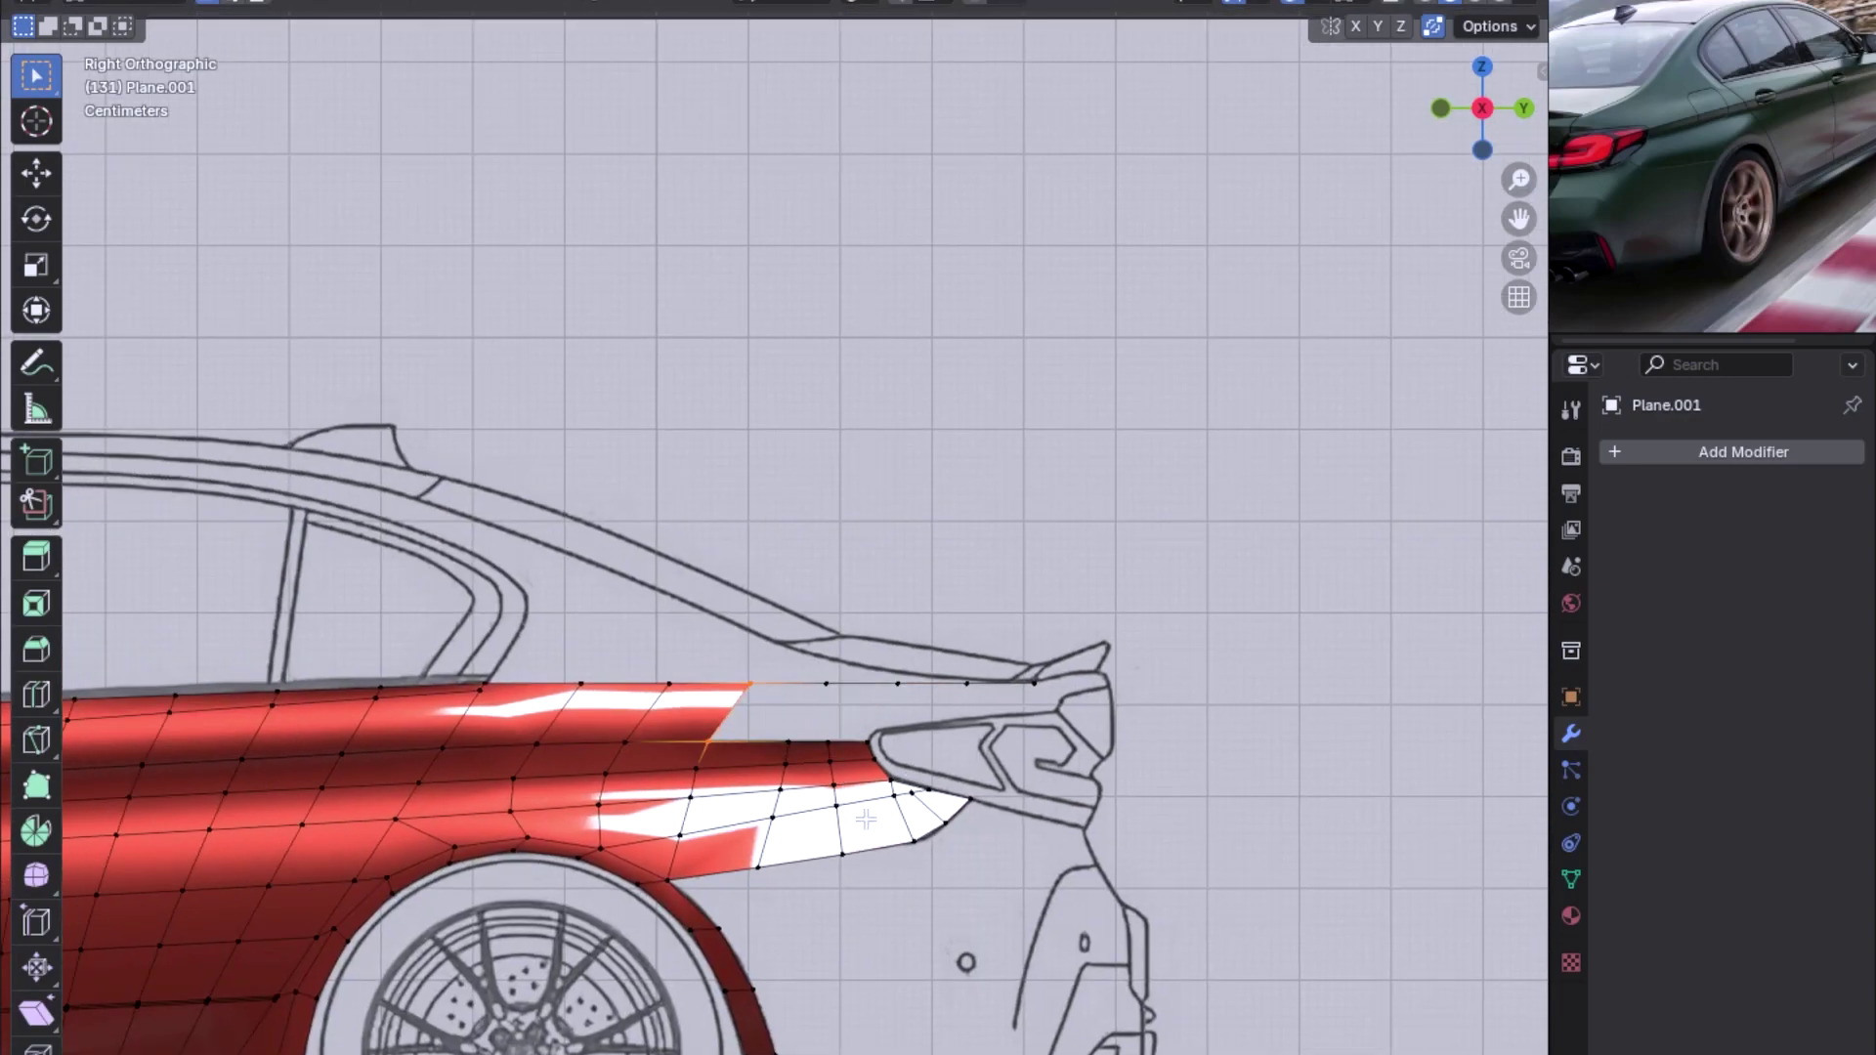
key("ctrl+z")
key("ctrl+z")
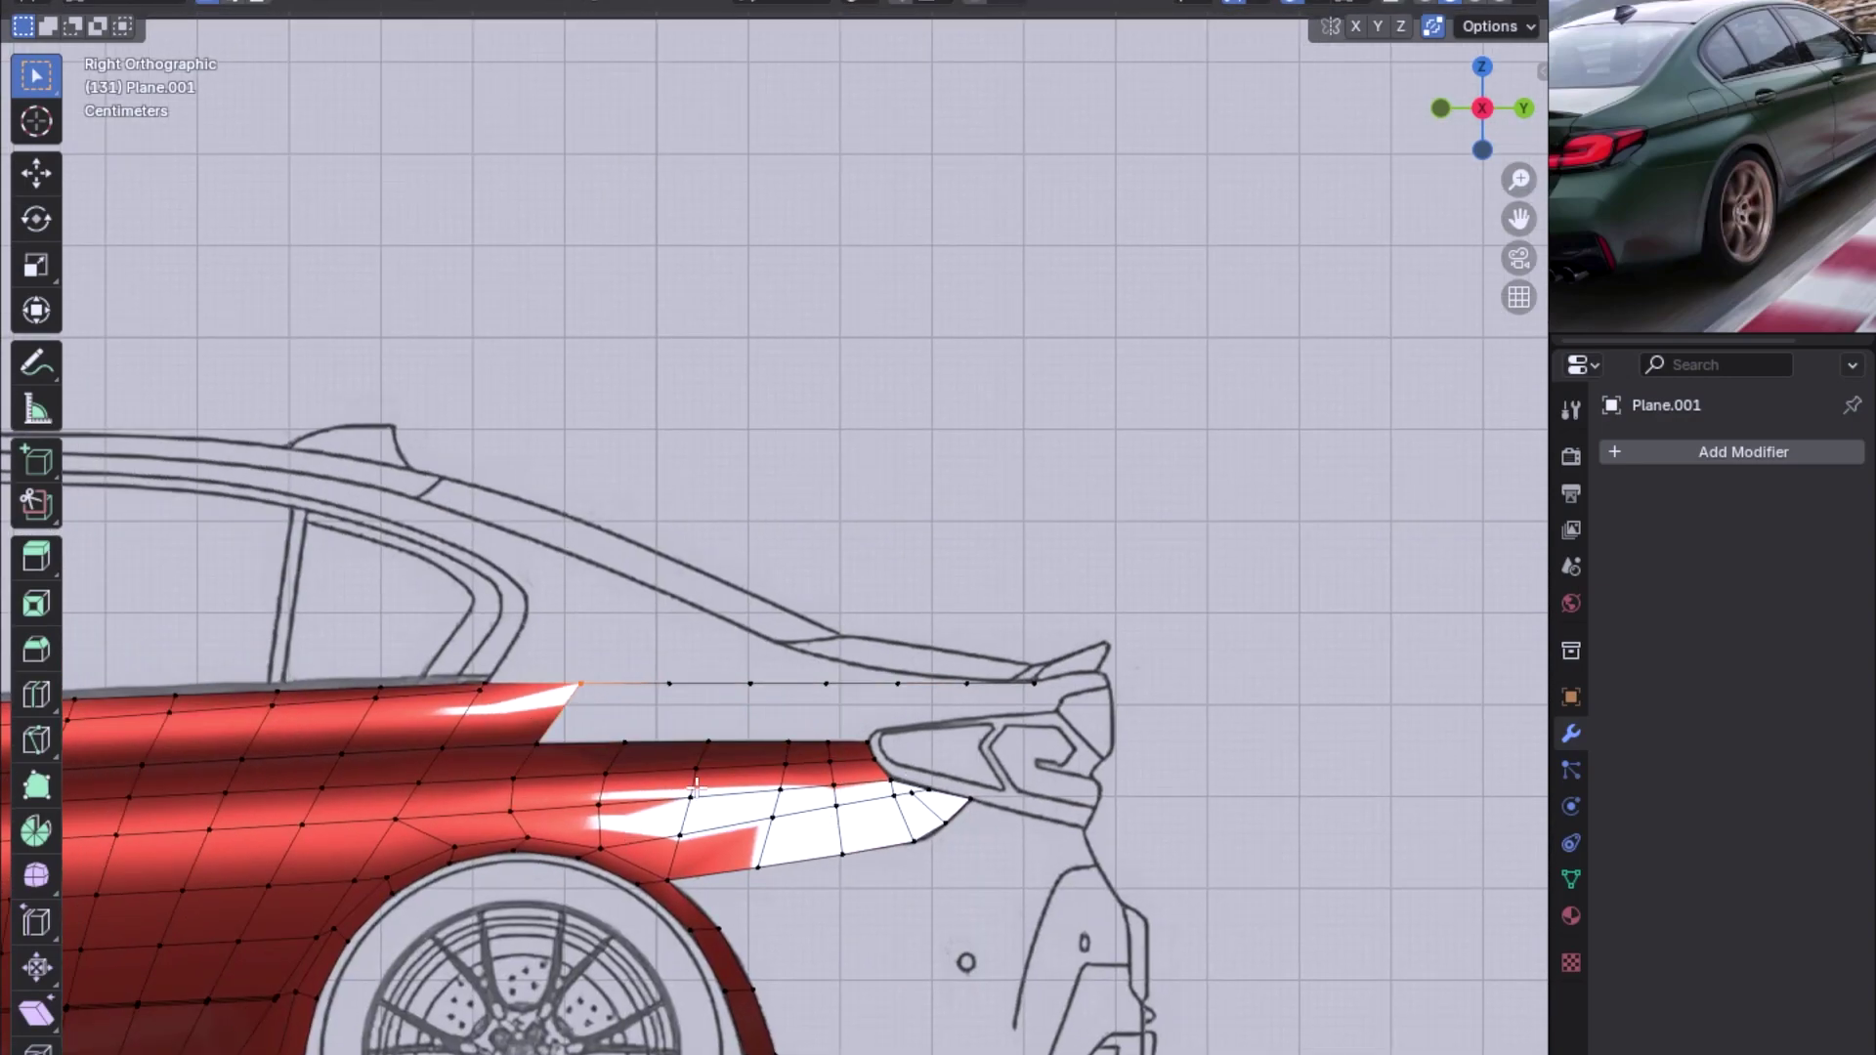
key("f")
key("f")
scroll(762, 782, "up", 1)
scroll(828, 795, "up", 1)
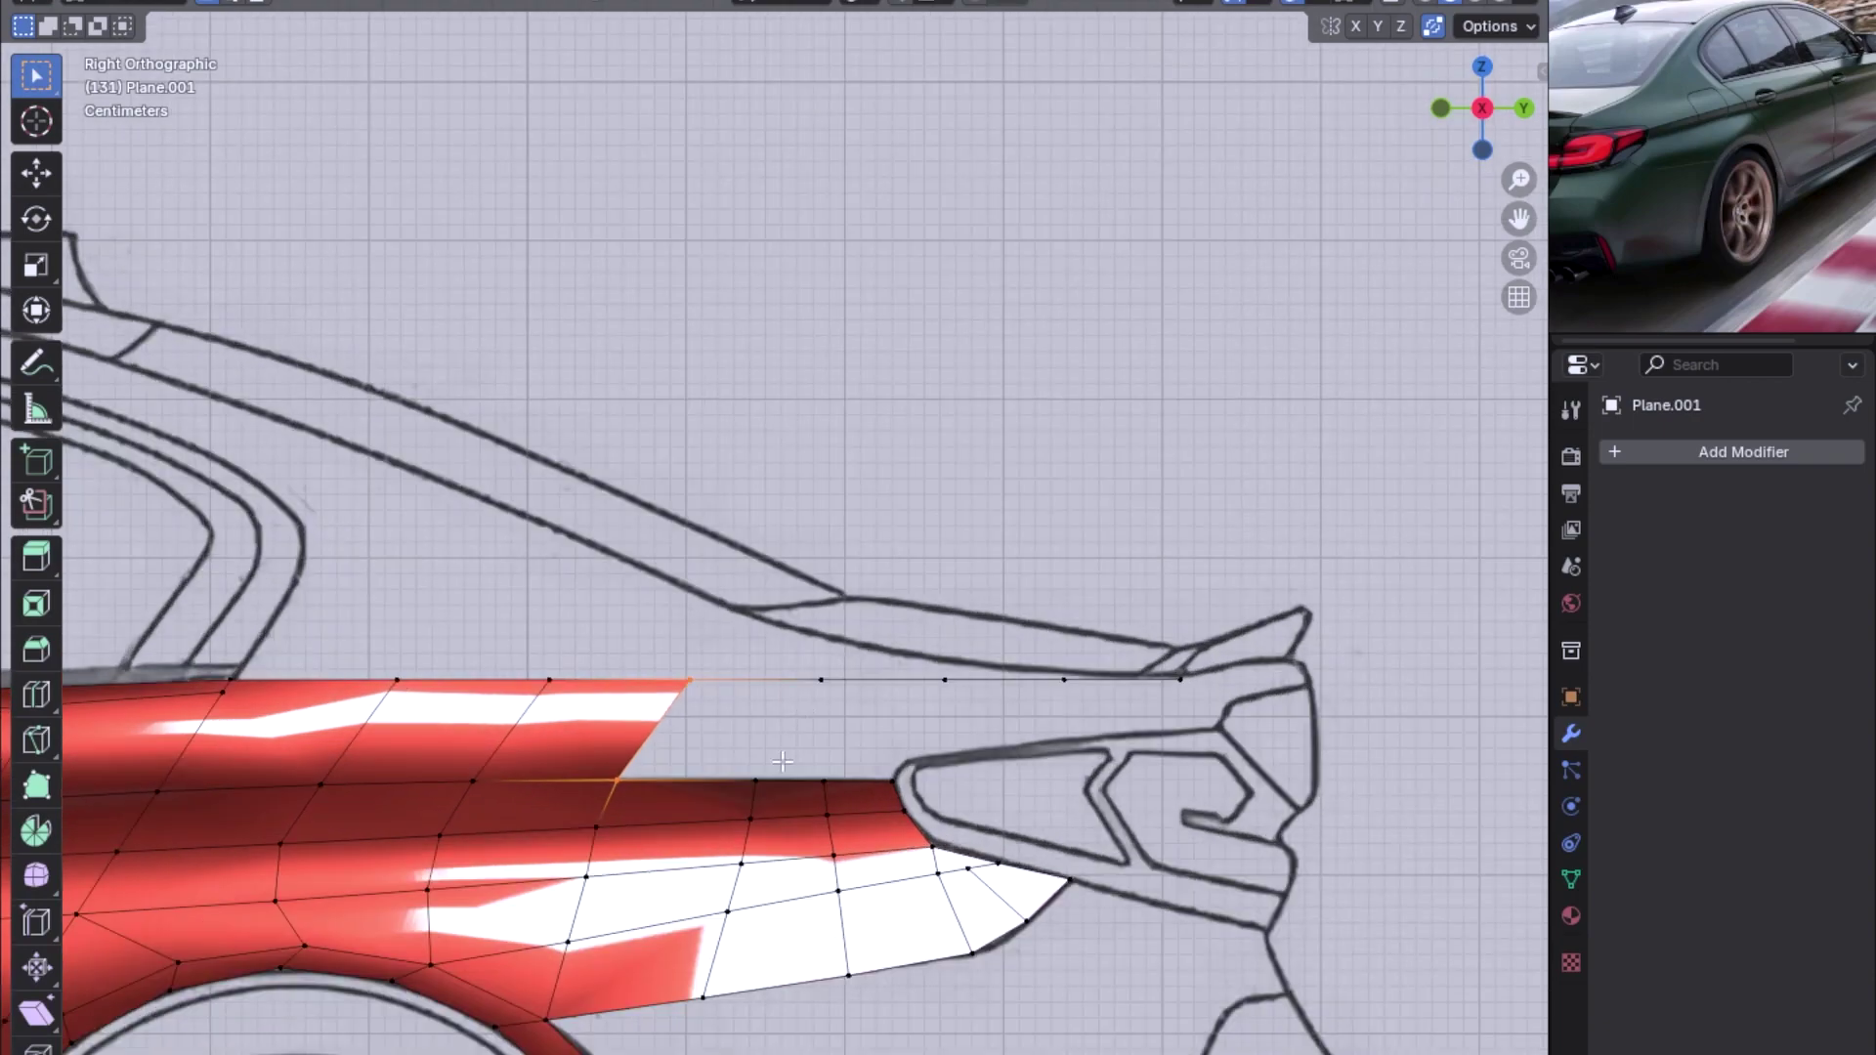
scroll(860, 635, "up", 1)
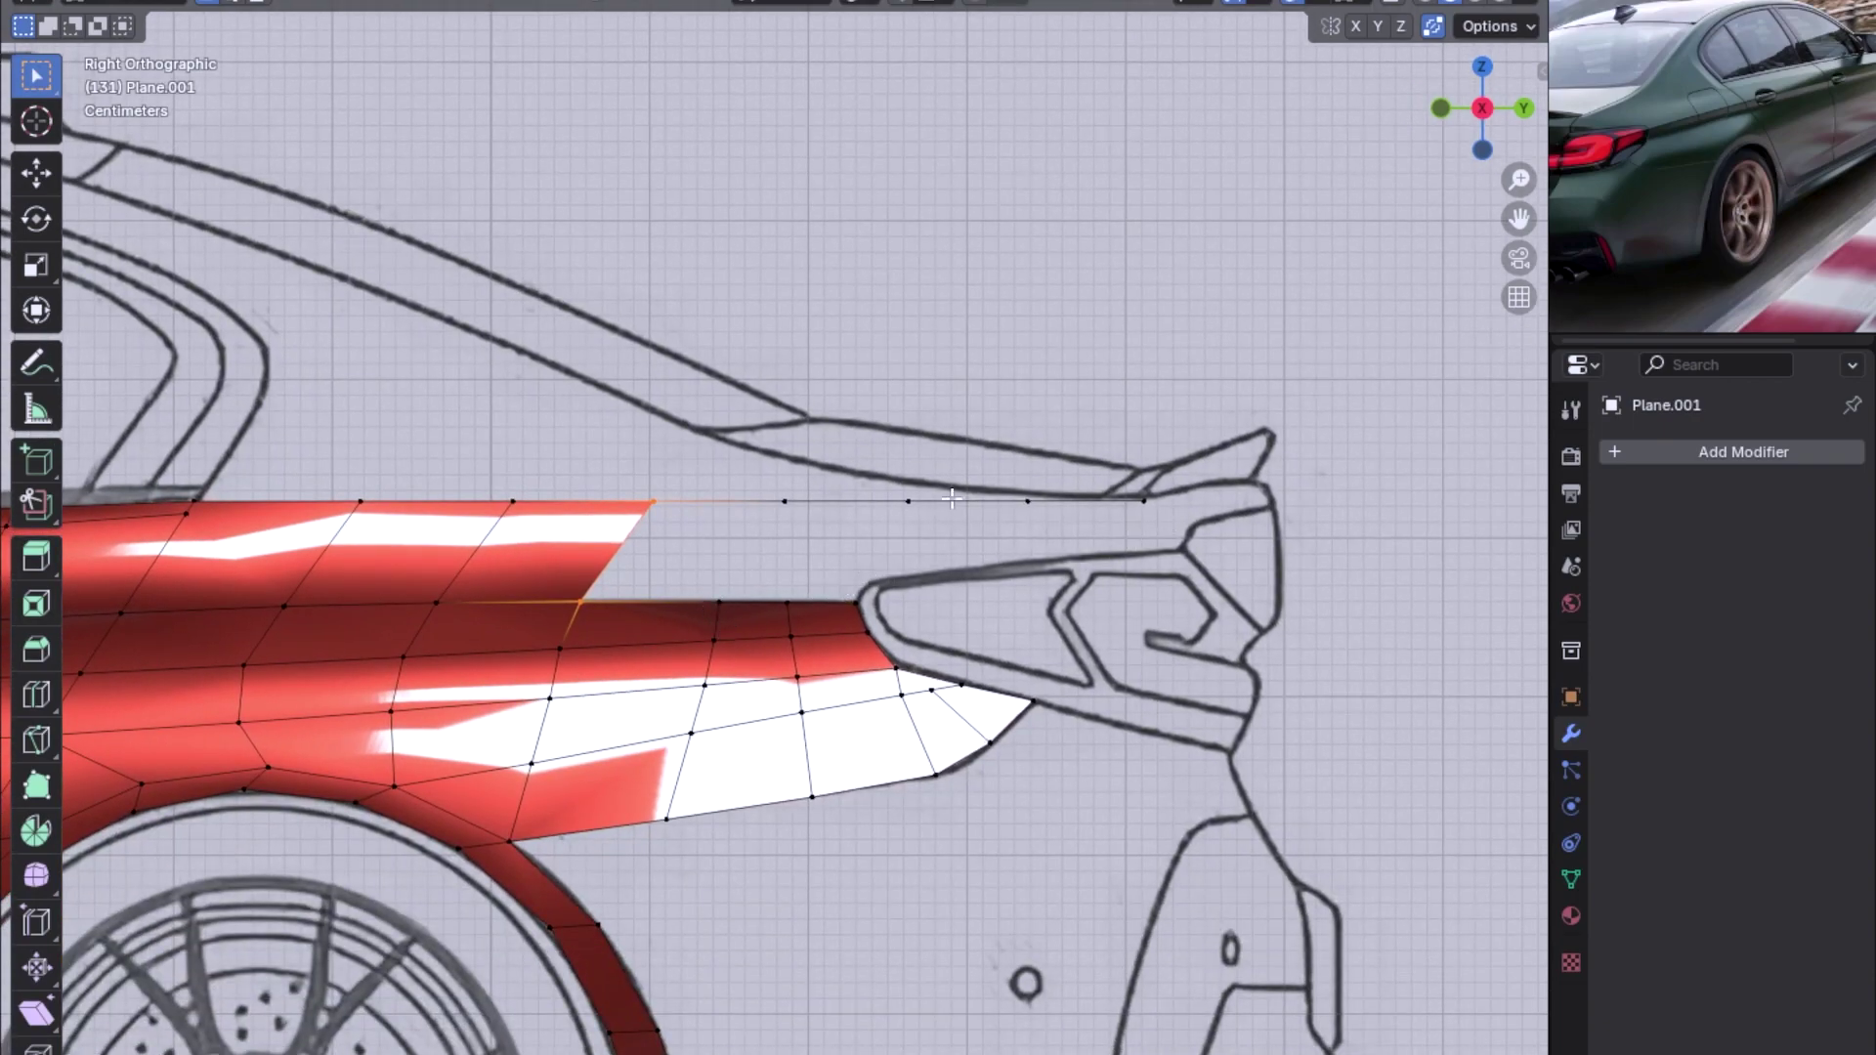
scroll(907, 559, "down", 4)
mouse_move(574, 607)
middle_mouse_down()
mouse_move(1013, 577)
mouse_move(661, 624)
mouse_move(775, 645)
mouse_move(662, 589)
mouse_move(568, 626)
mouse_move(724, 582)
mouse_move(764, 592)
middle_mouse_up()
In Top view with wireframe shading, nudge the selected vertex along X
scroll(965, 610, "up", 2)
key("KP_1")
key("KP_3")
key("KP_7")
key("z")
left_click(658, 543)
key("g")
key("x")
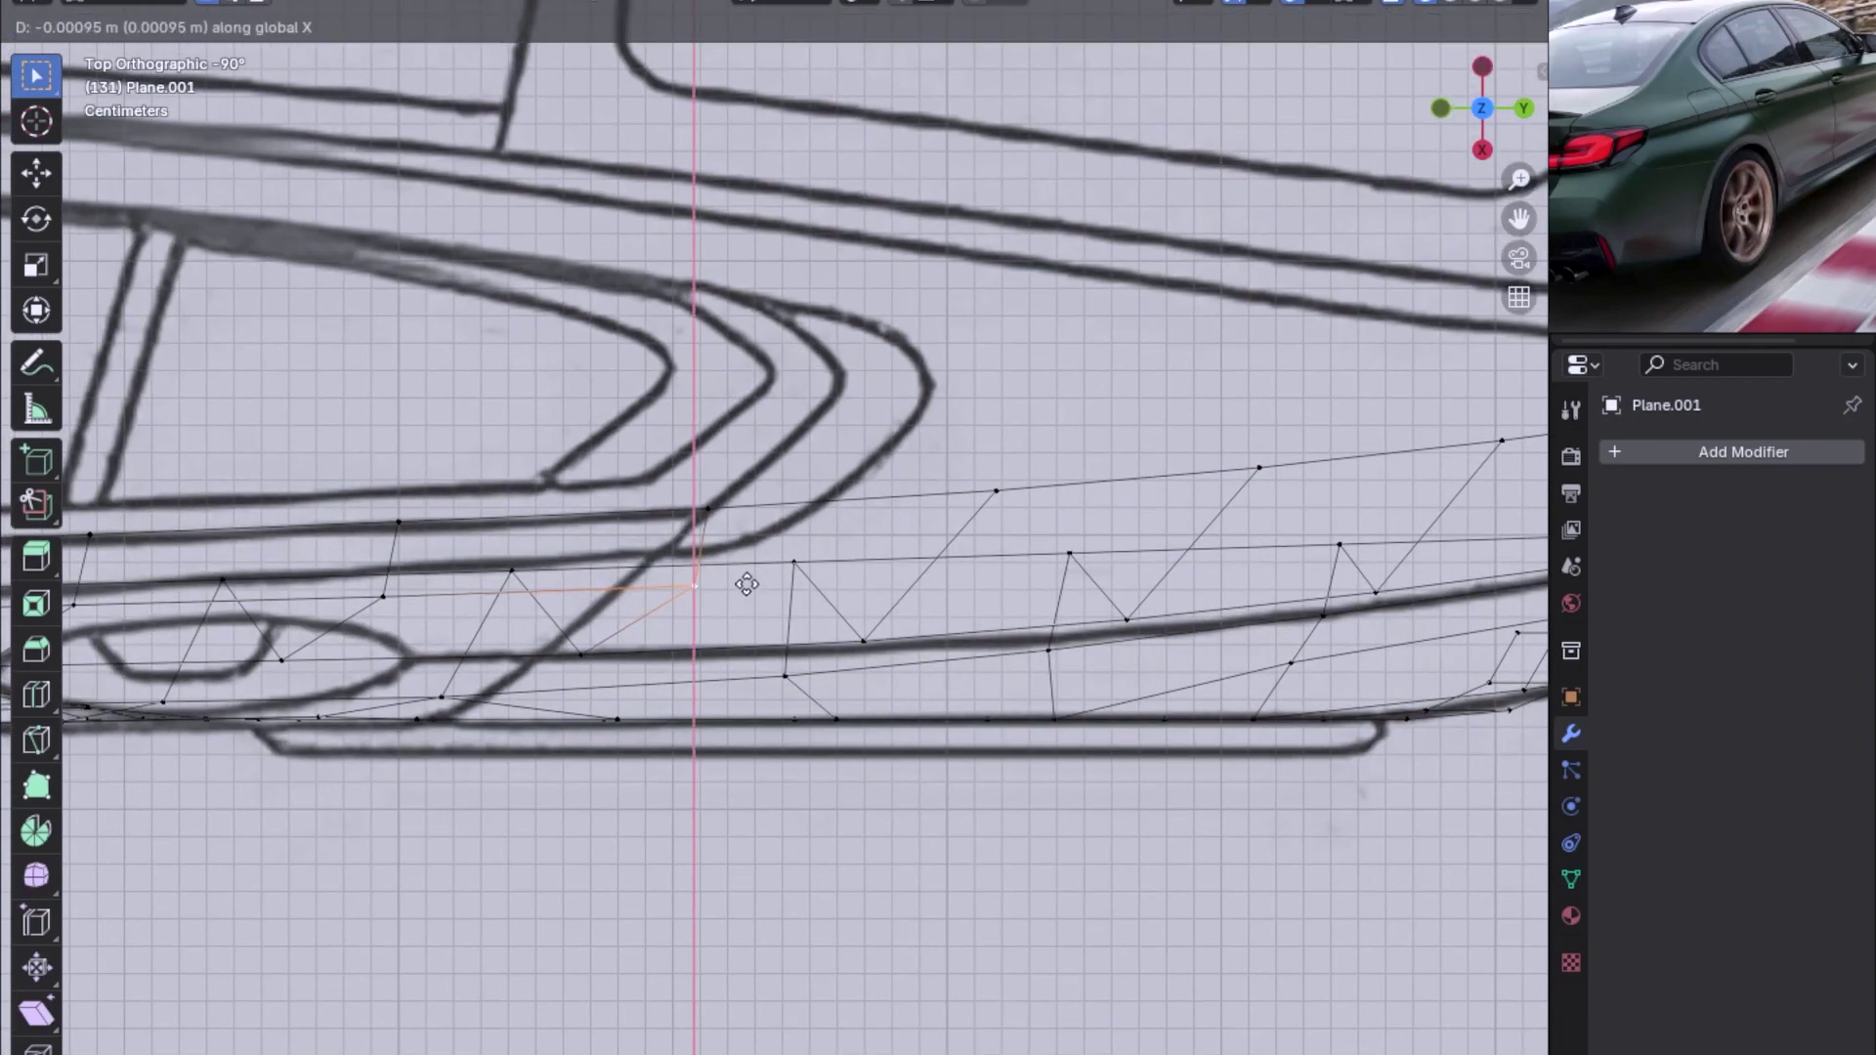
left_click(742, 264)
middle_click_drag(743, 264, 1182, 494, "shift")
scroll(1182, 494, "down", 2)
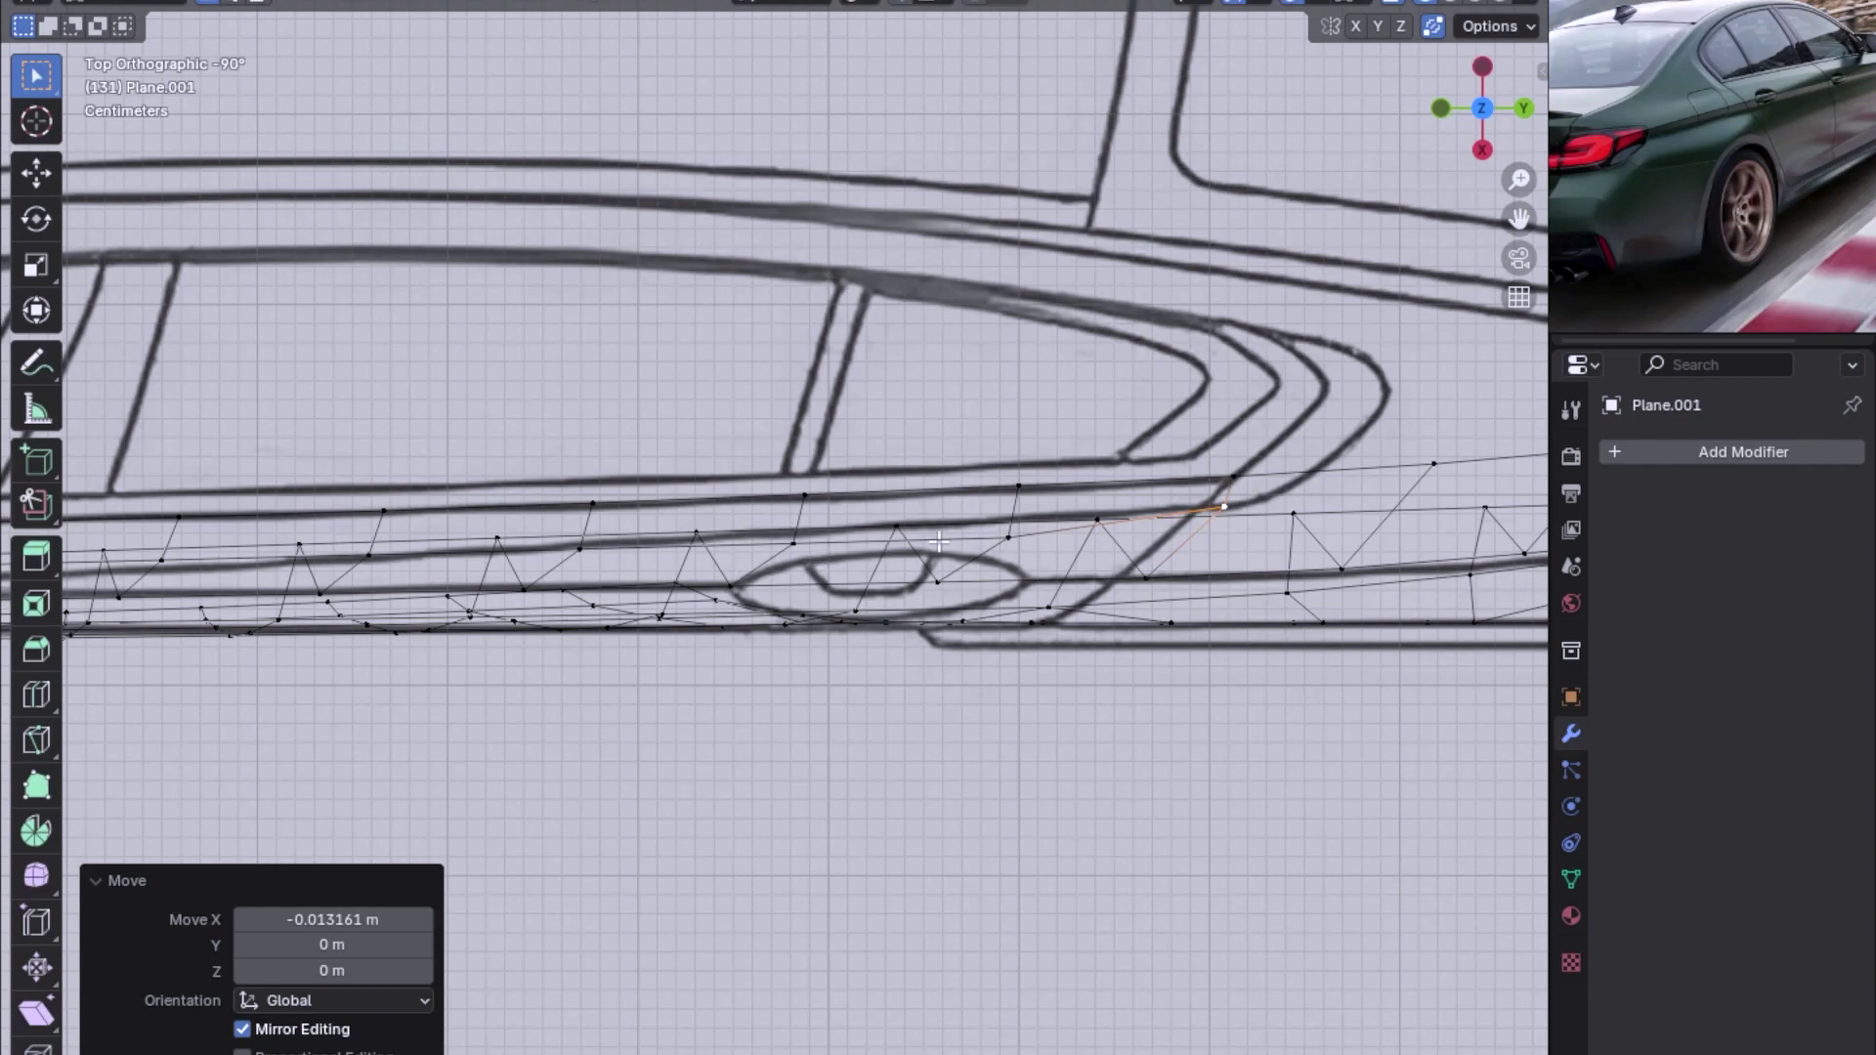
Select the panel's horizontal top edge loop and shift it along X
key("KP_3")
left_click(1000, 586, "alt")
key("KP_7")
middle_click_drag(391, 590, 1176, 583, "shift")
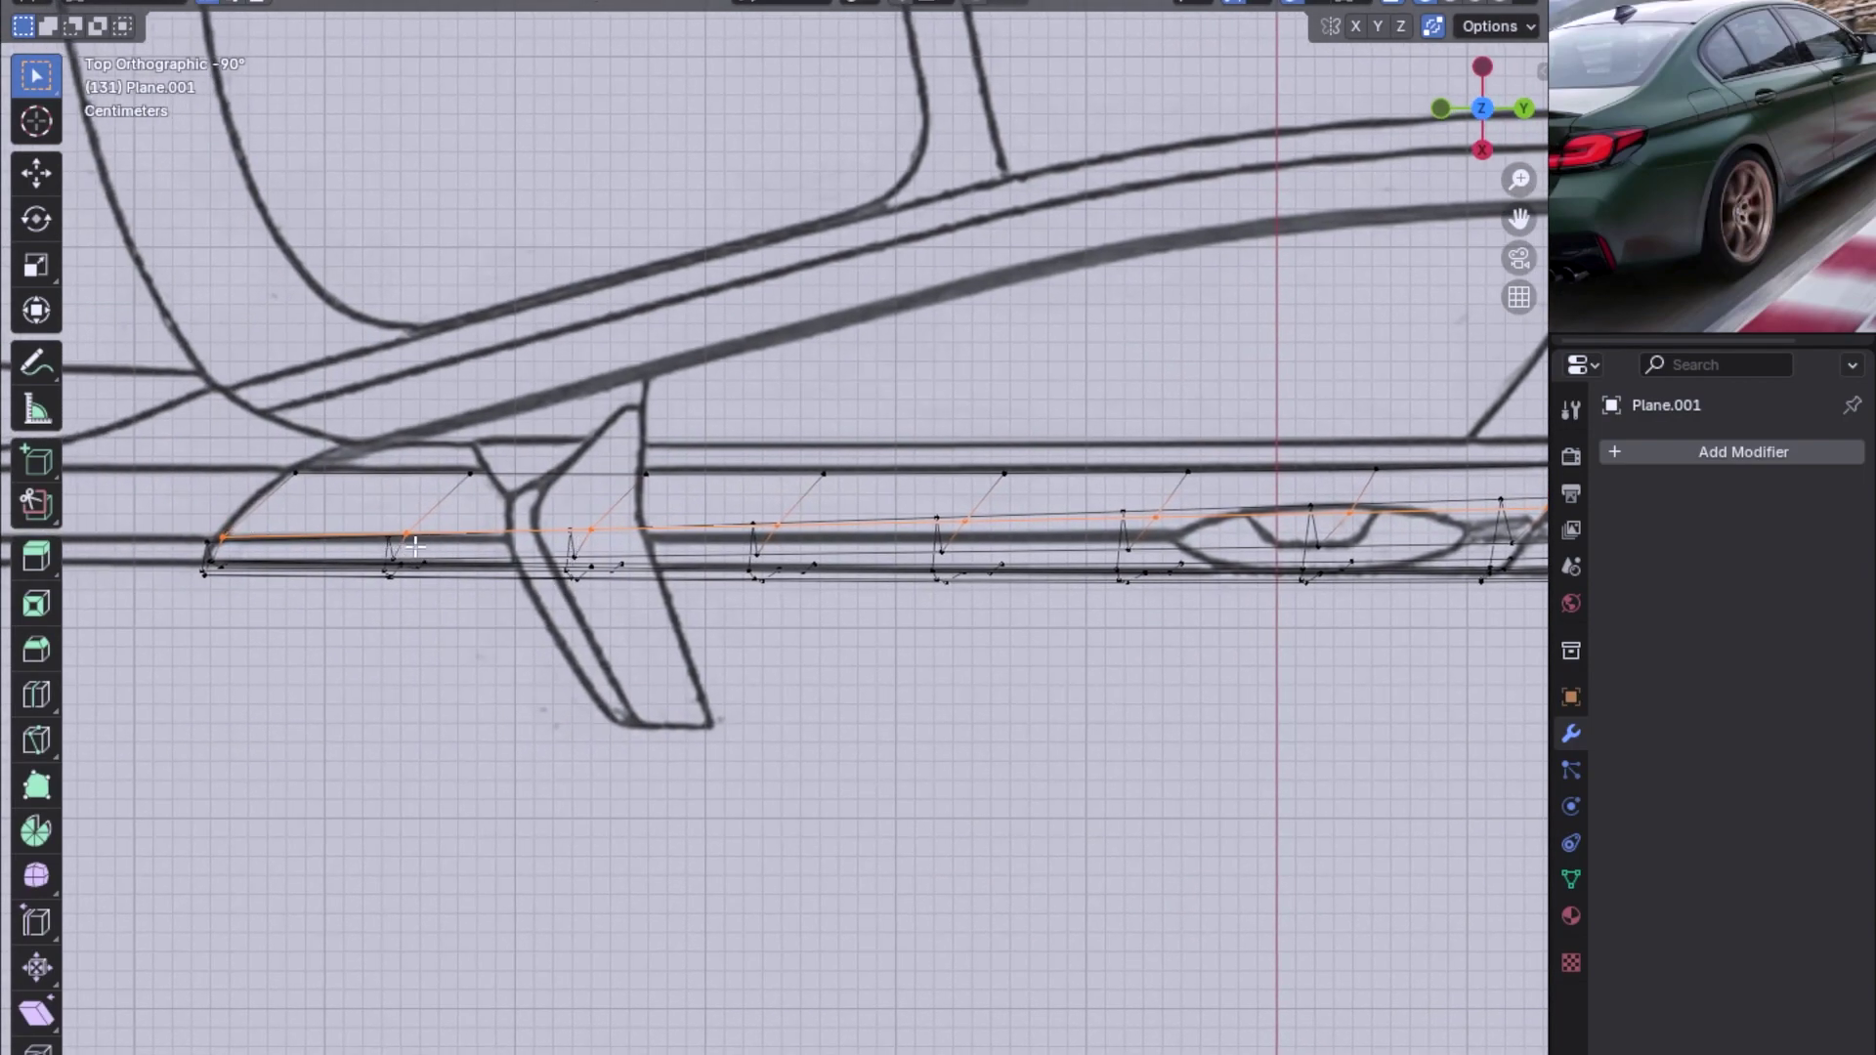
middle_click_drag(197, 510, 993, 529, "shift")
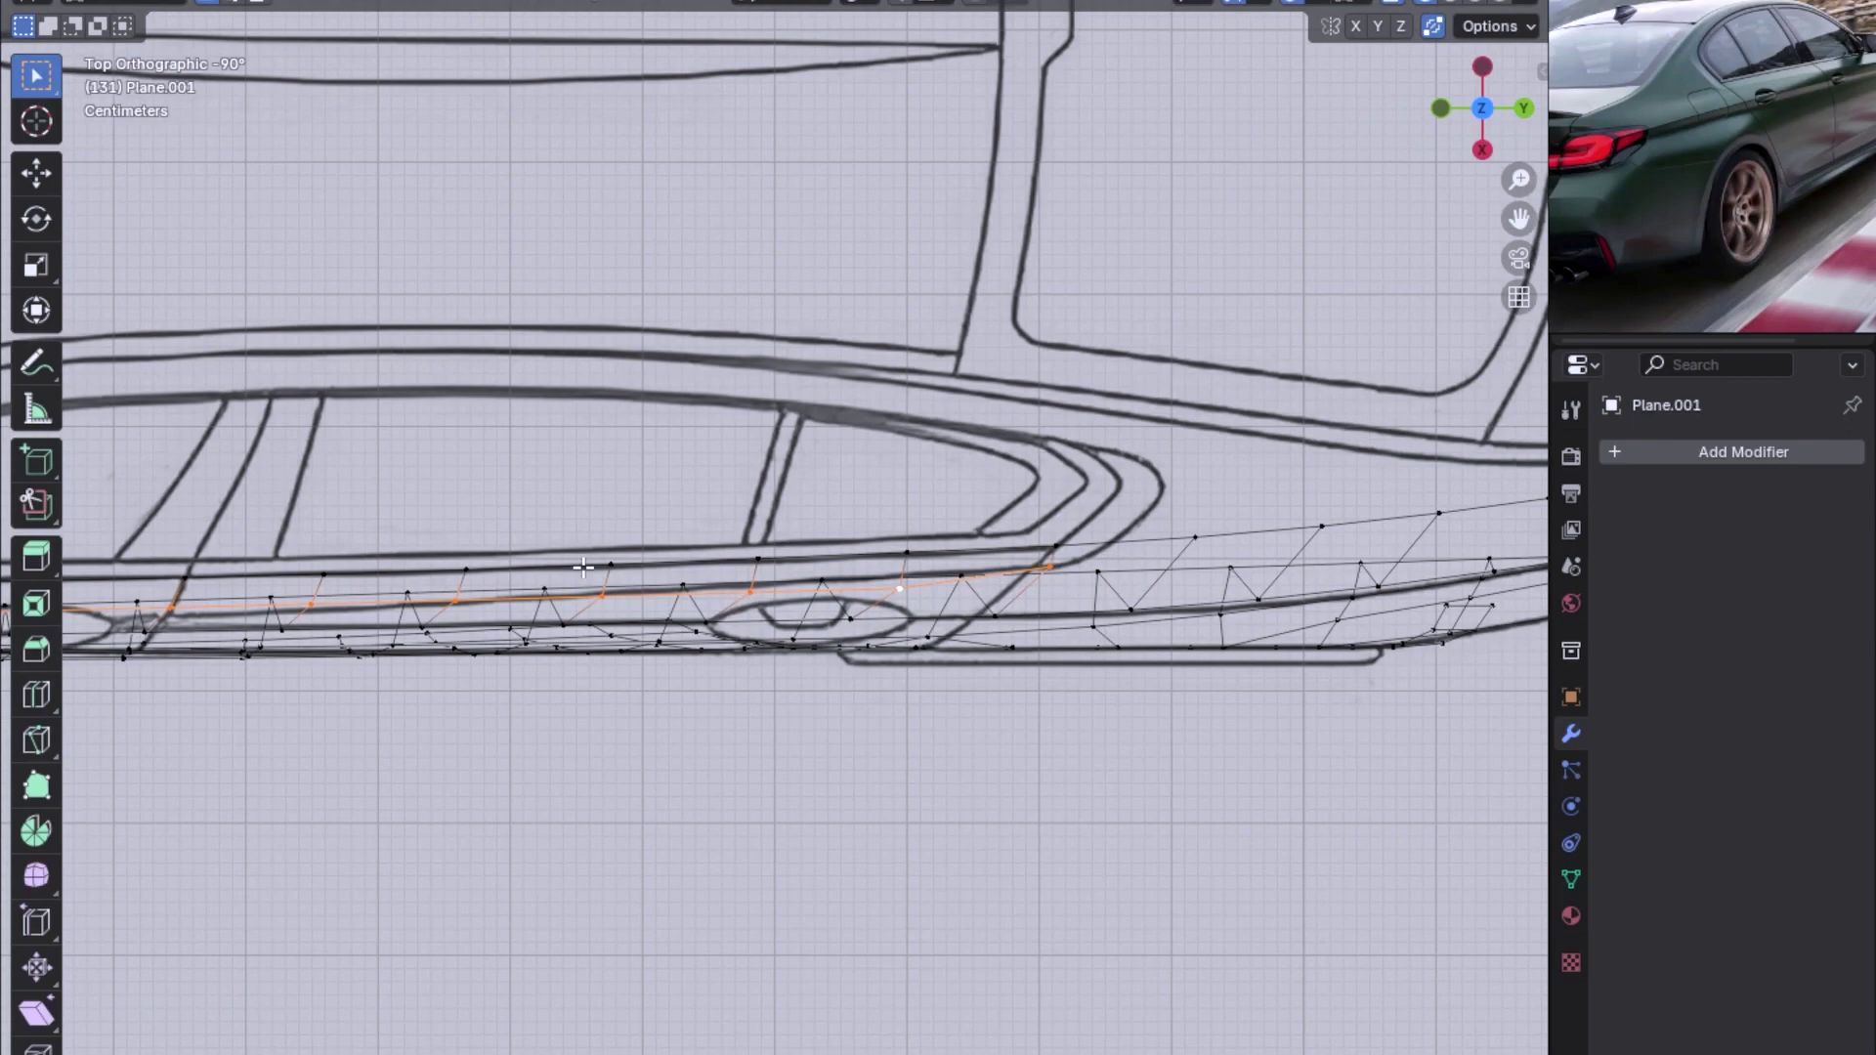
mouse_move(1079, 610)
middle_mouse_down("shift")
mouse_move(584, 621)
mouse_move(1062, 620)
middle_mouse_up("shift")
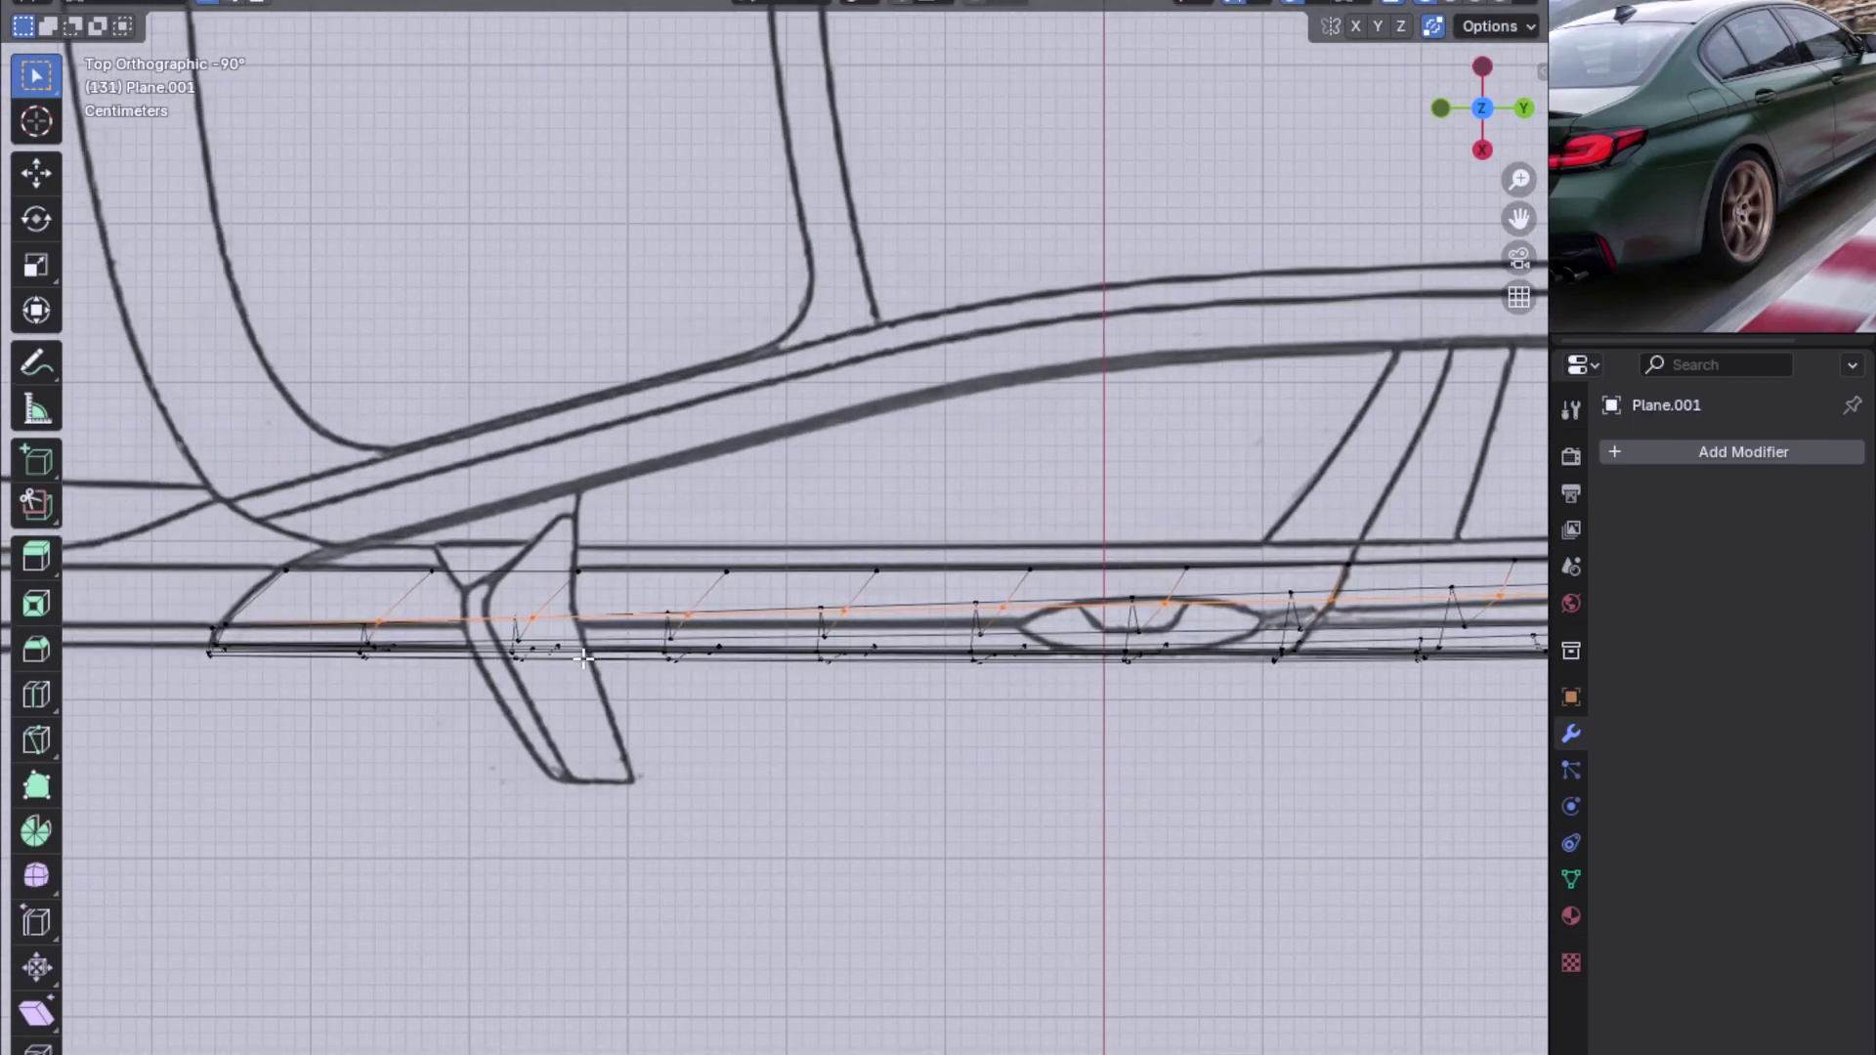
scroll(601, 674, "up", 1)
key("g")
key("x")
left_click(473, 641)
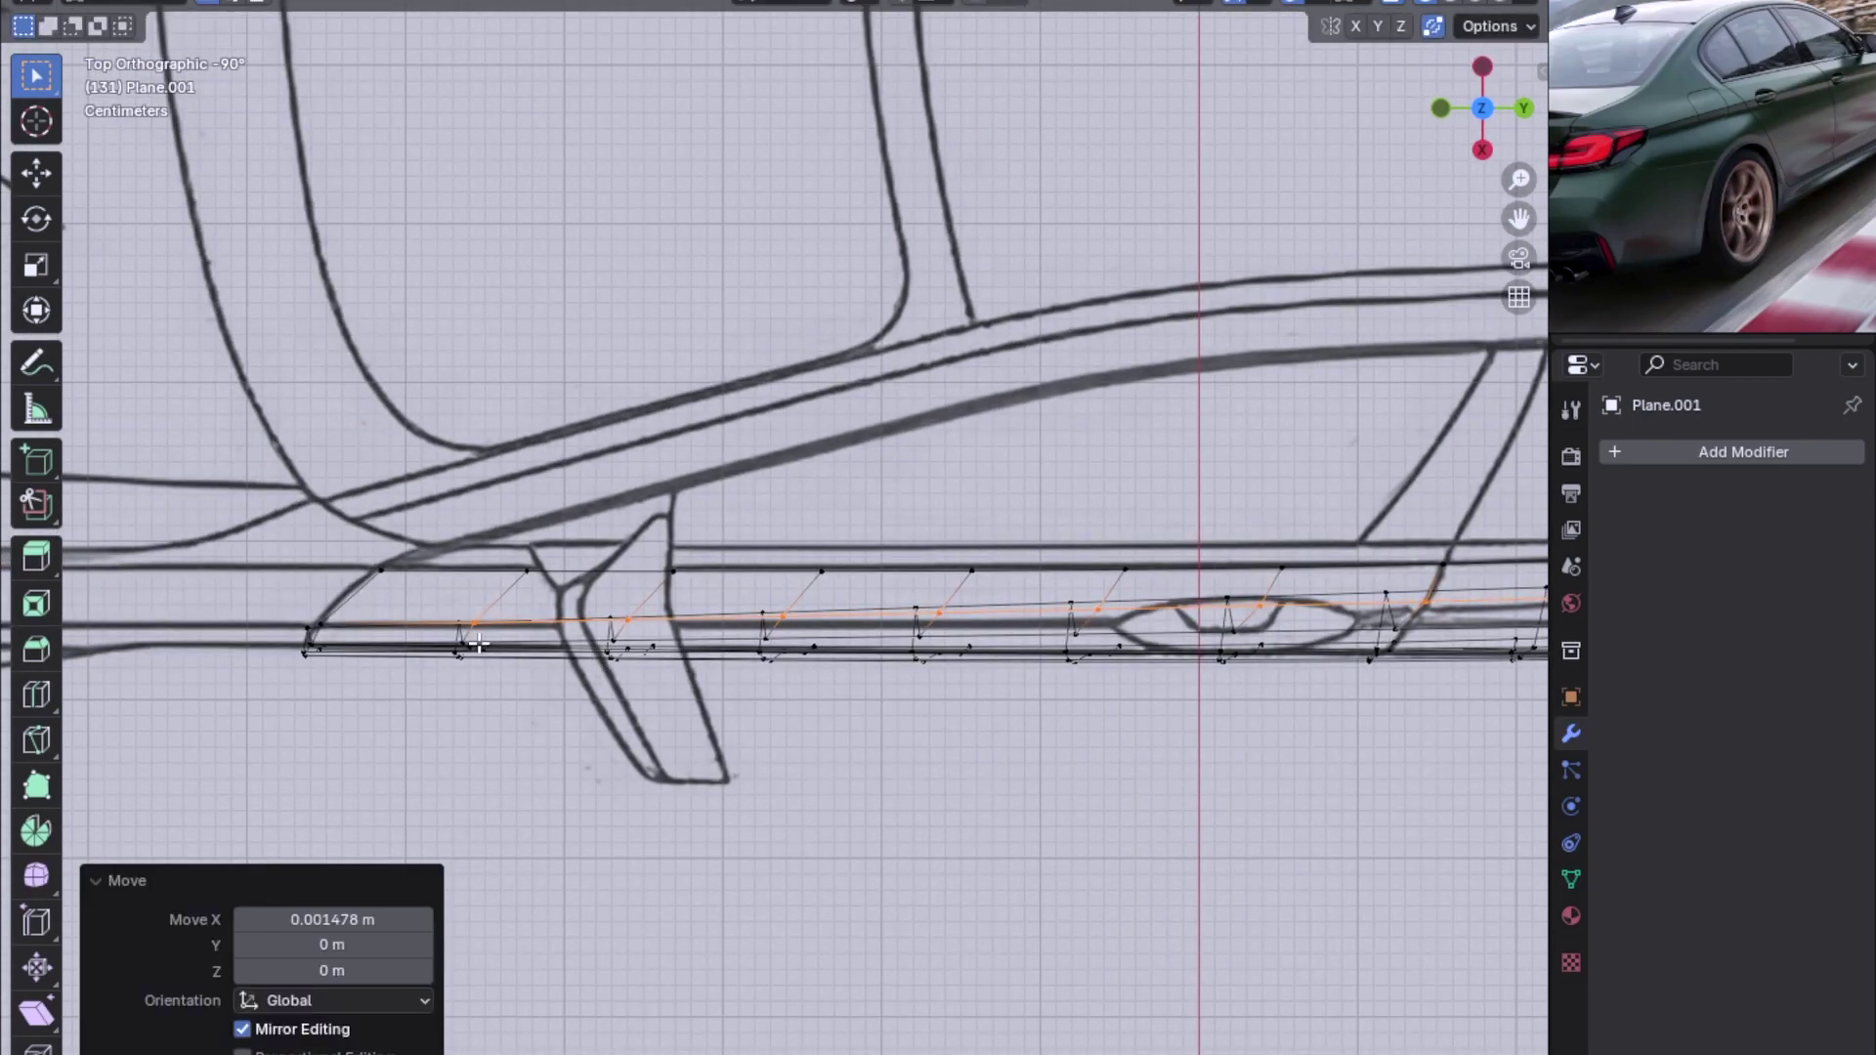
Move one top-edge vertex along X to match the door sketch outline
middle_click_drag(866, 664, 619, 738, "shift")
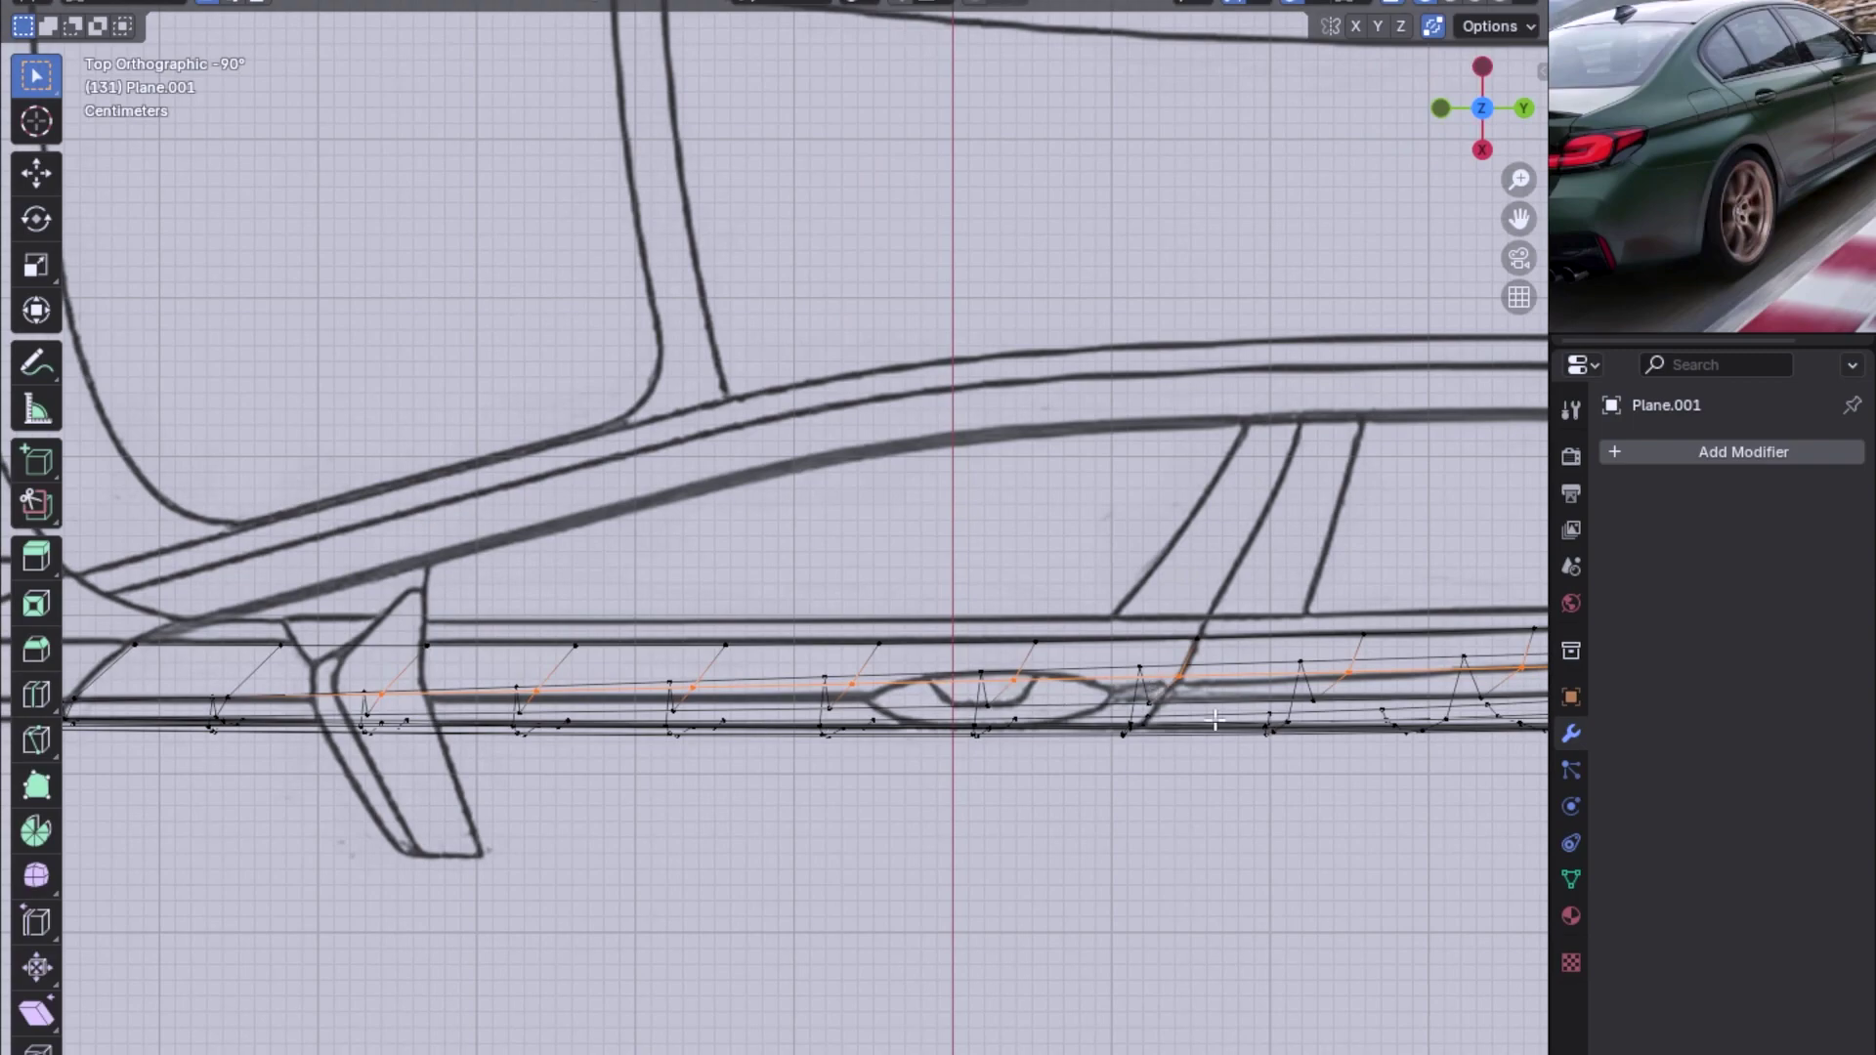
middle_click_drag(1199, 710, 1096, 681, "shift")
key("g")
key("Escape")
left_click(1103, 678)
key("g")
key("x")
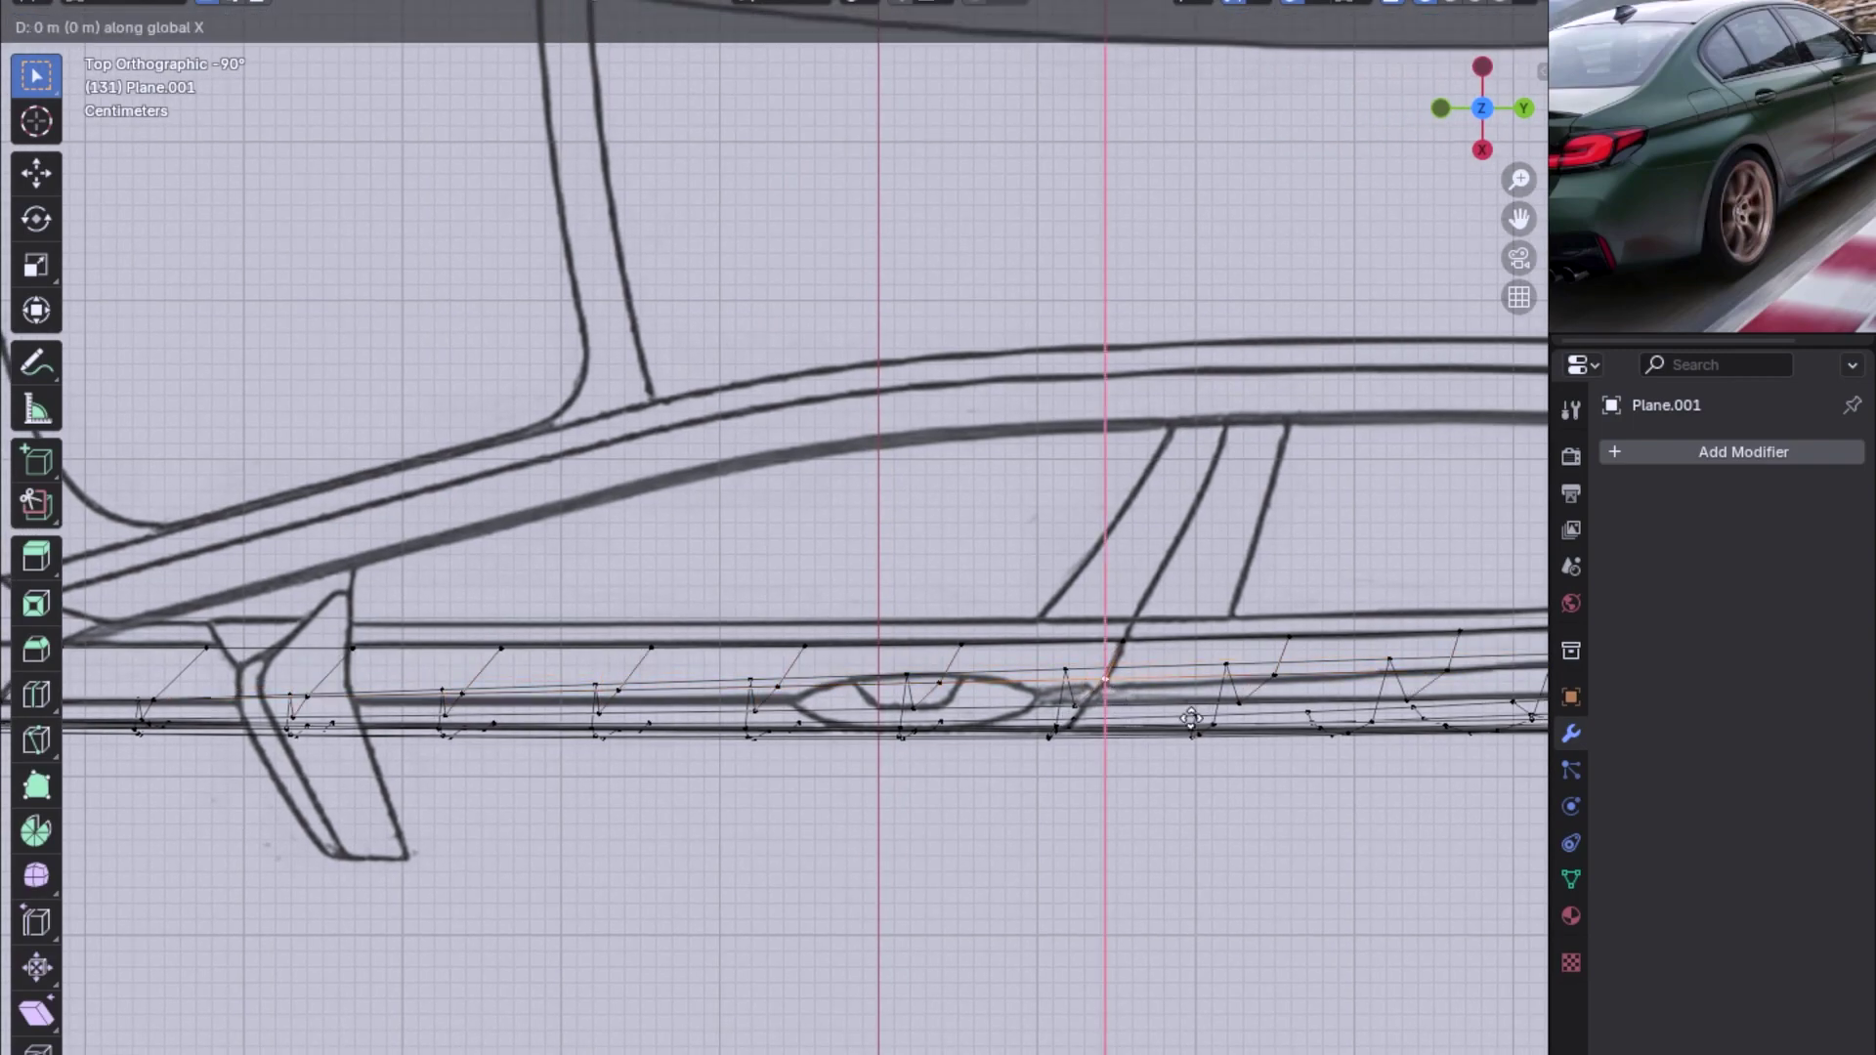
left_click(1173, 767)
scroll(988, 809, "down", 1)
mouse_move(1173, 767)
middle_mouse_down("shift")
mouse_move(987, 808)
mouse_move(1297, 678)
mouse_move(1327, 611)
middle_mouse_up("shift")
scroll(1326, 611, "down", 5)
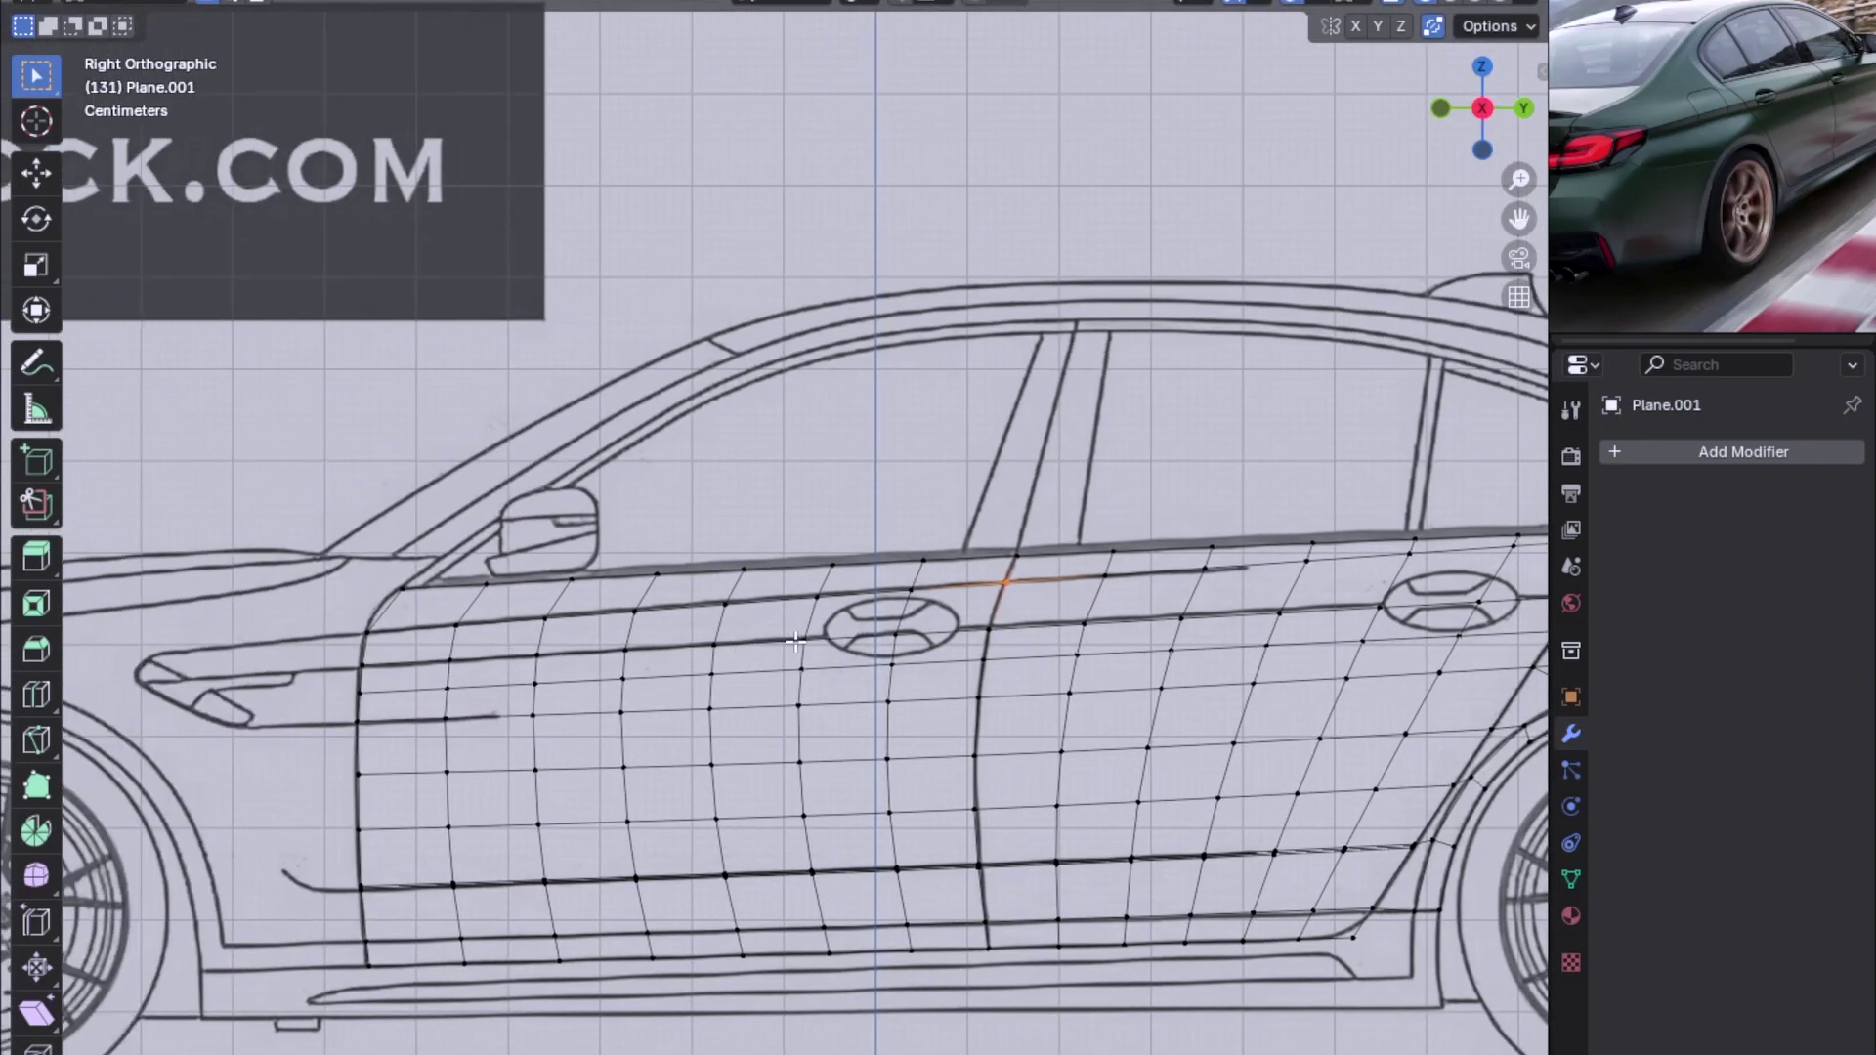
mouse_move(1327, 610)
middle_mouse_down()
mouse_move(1007, 670)
mouse_move(1026, 573)
mouse_move(946, 599)
mouse_move(1056, 560)
middle_mouse_up()
Apply LoopTools Circle, then LoopTools Curve to the top-edge vertices, and return to Right view
right_click(1056, 559)
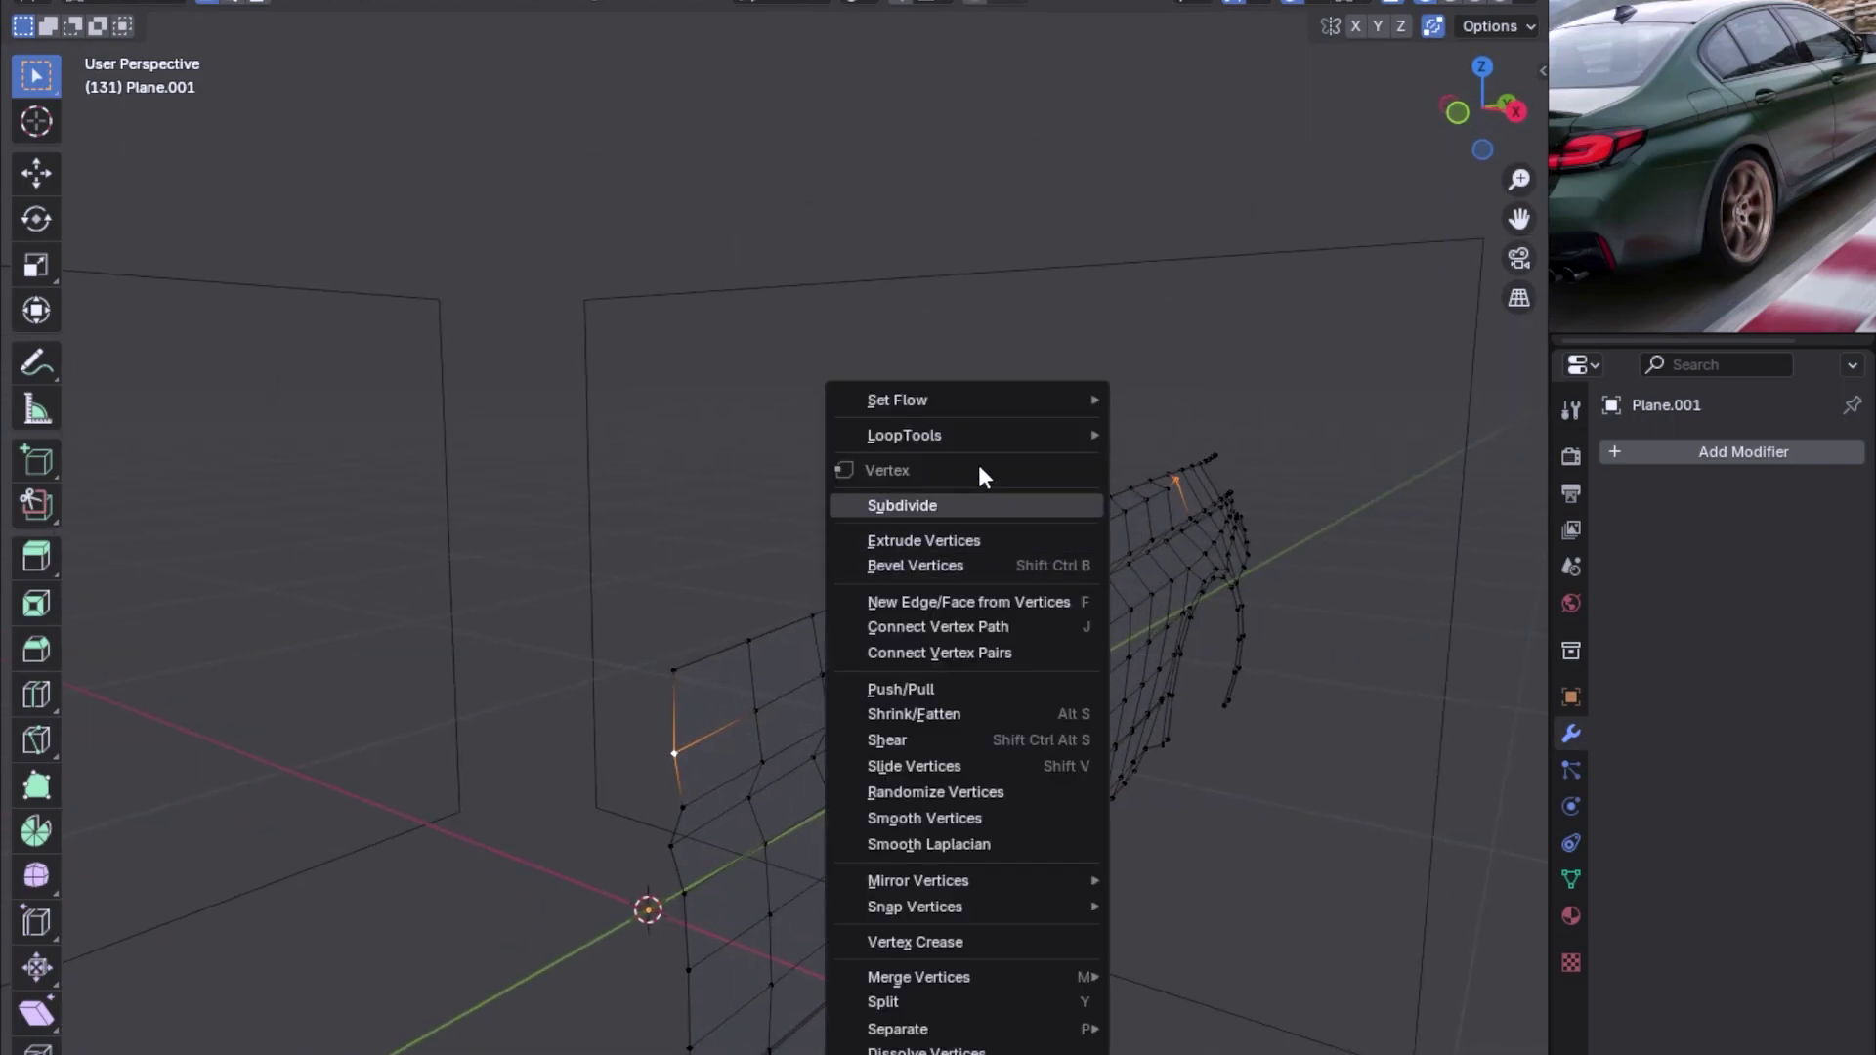
left_click(1162, 454)
mouse_move(1063, 617)
middle_mouse_down()
mouse_move(753, 674)
mouse_move(771, 666)
middle_mouse_up()
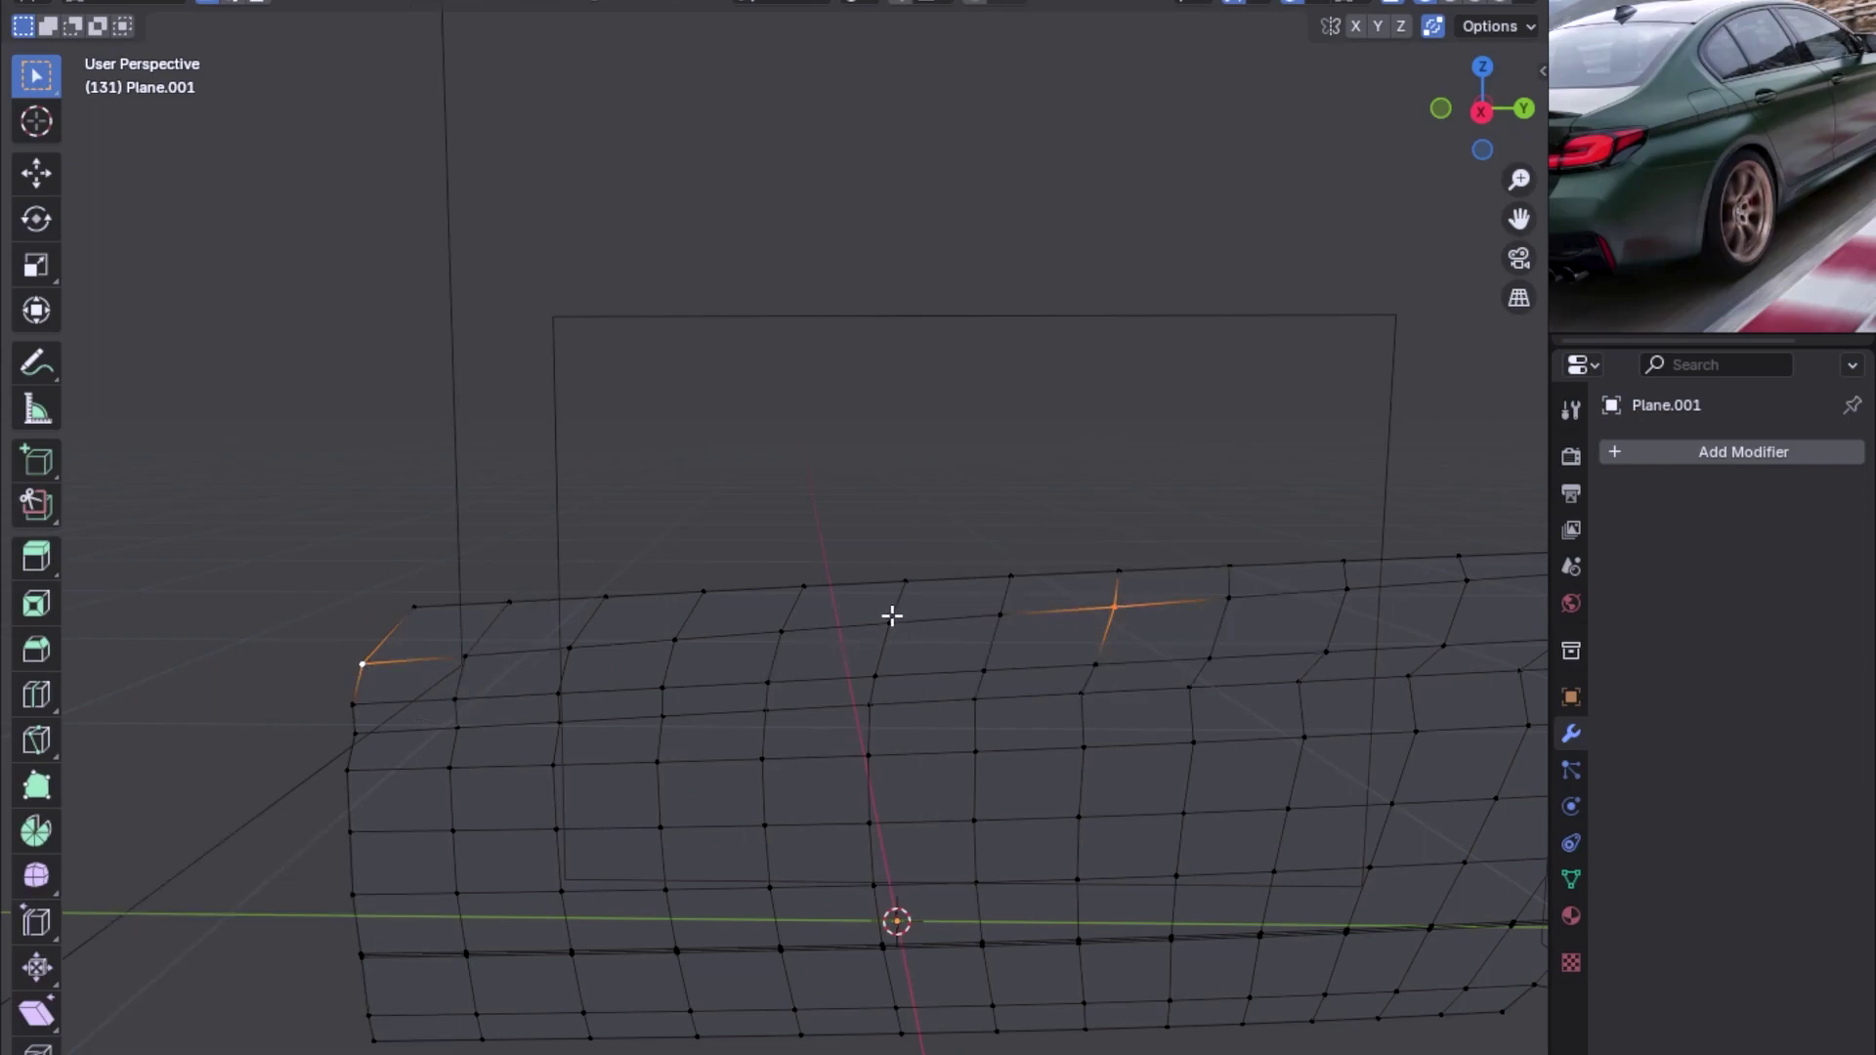
mouse_move(877, 615)
middle_mouse_down()
mouse_move(947, 633)
mouse_move(941, 602)
middle_mouse_up()
right_click(941, 602)
mouse_move(793, 436)
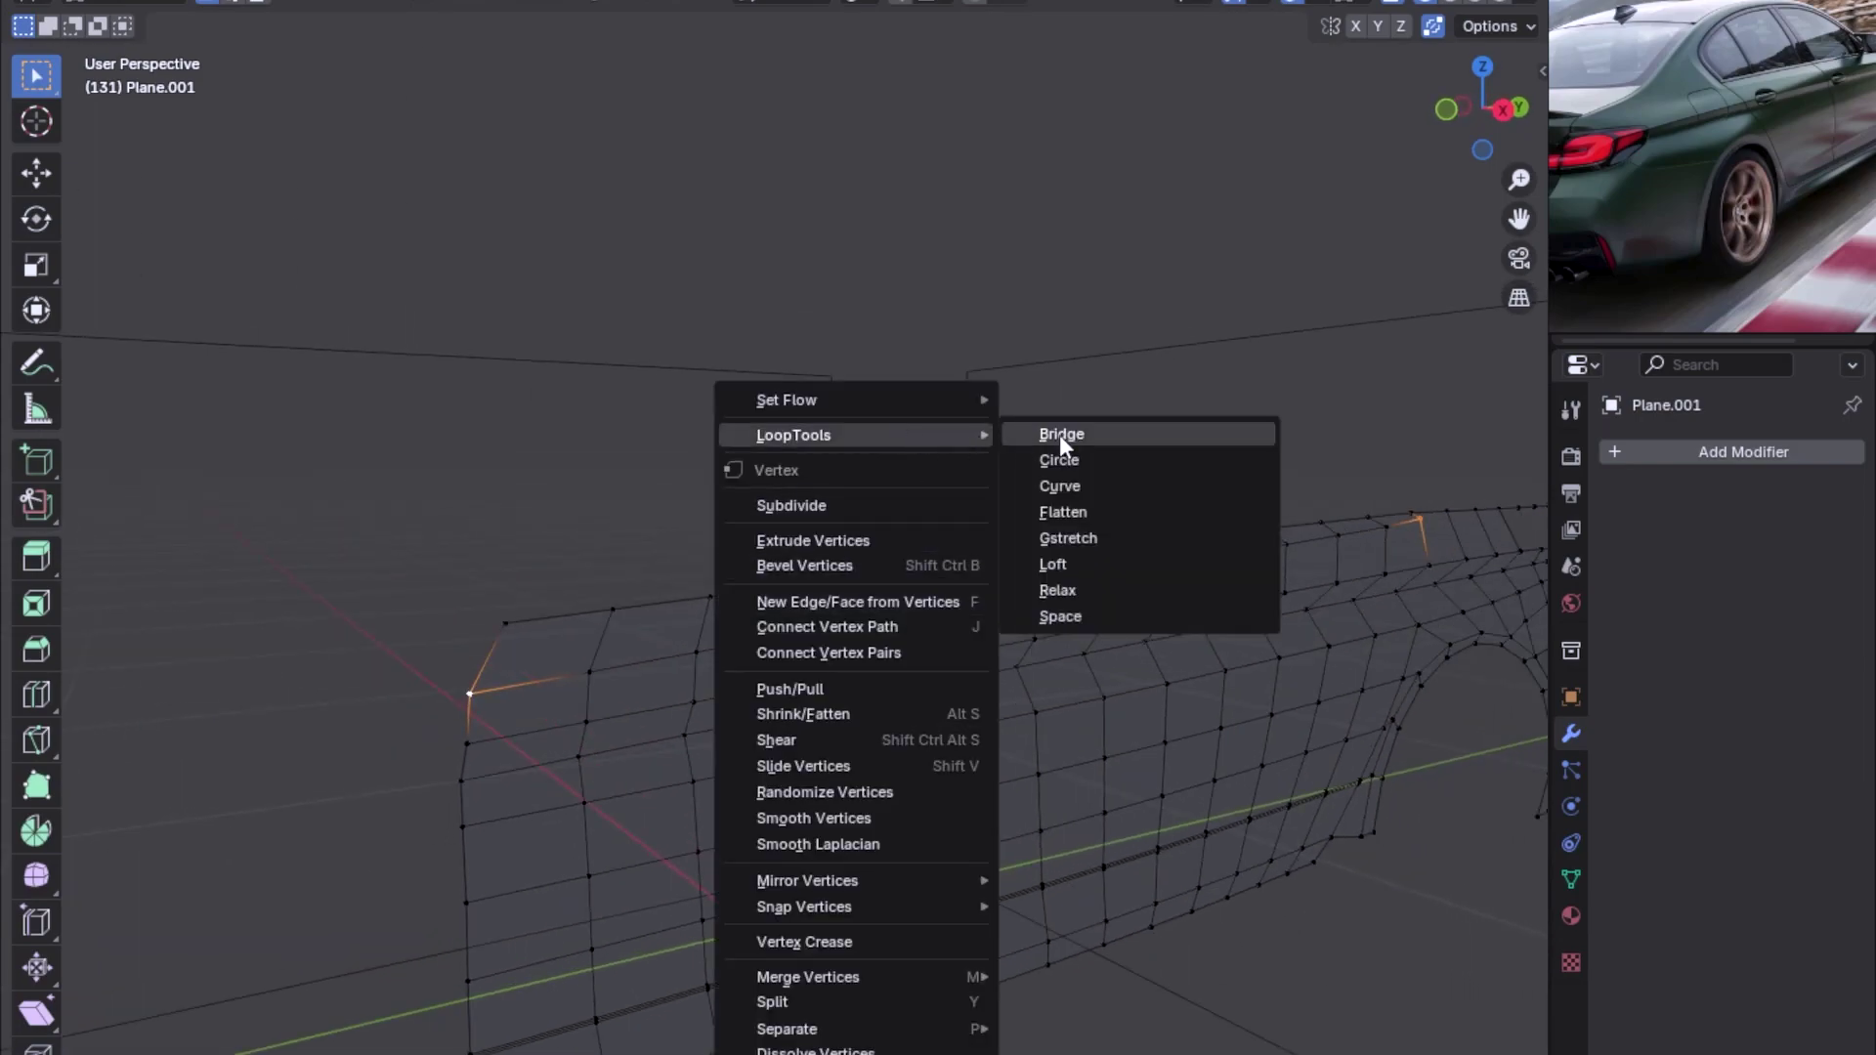
left_click(1070, 489)
key("KP_3")
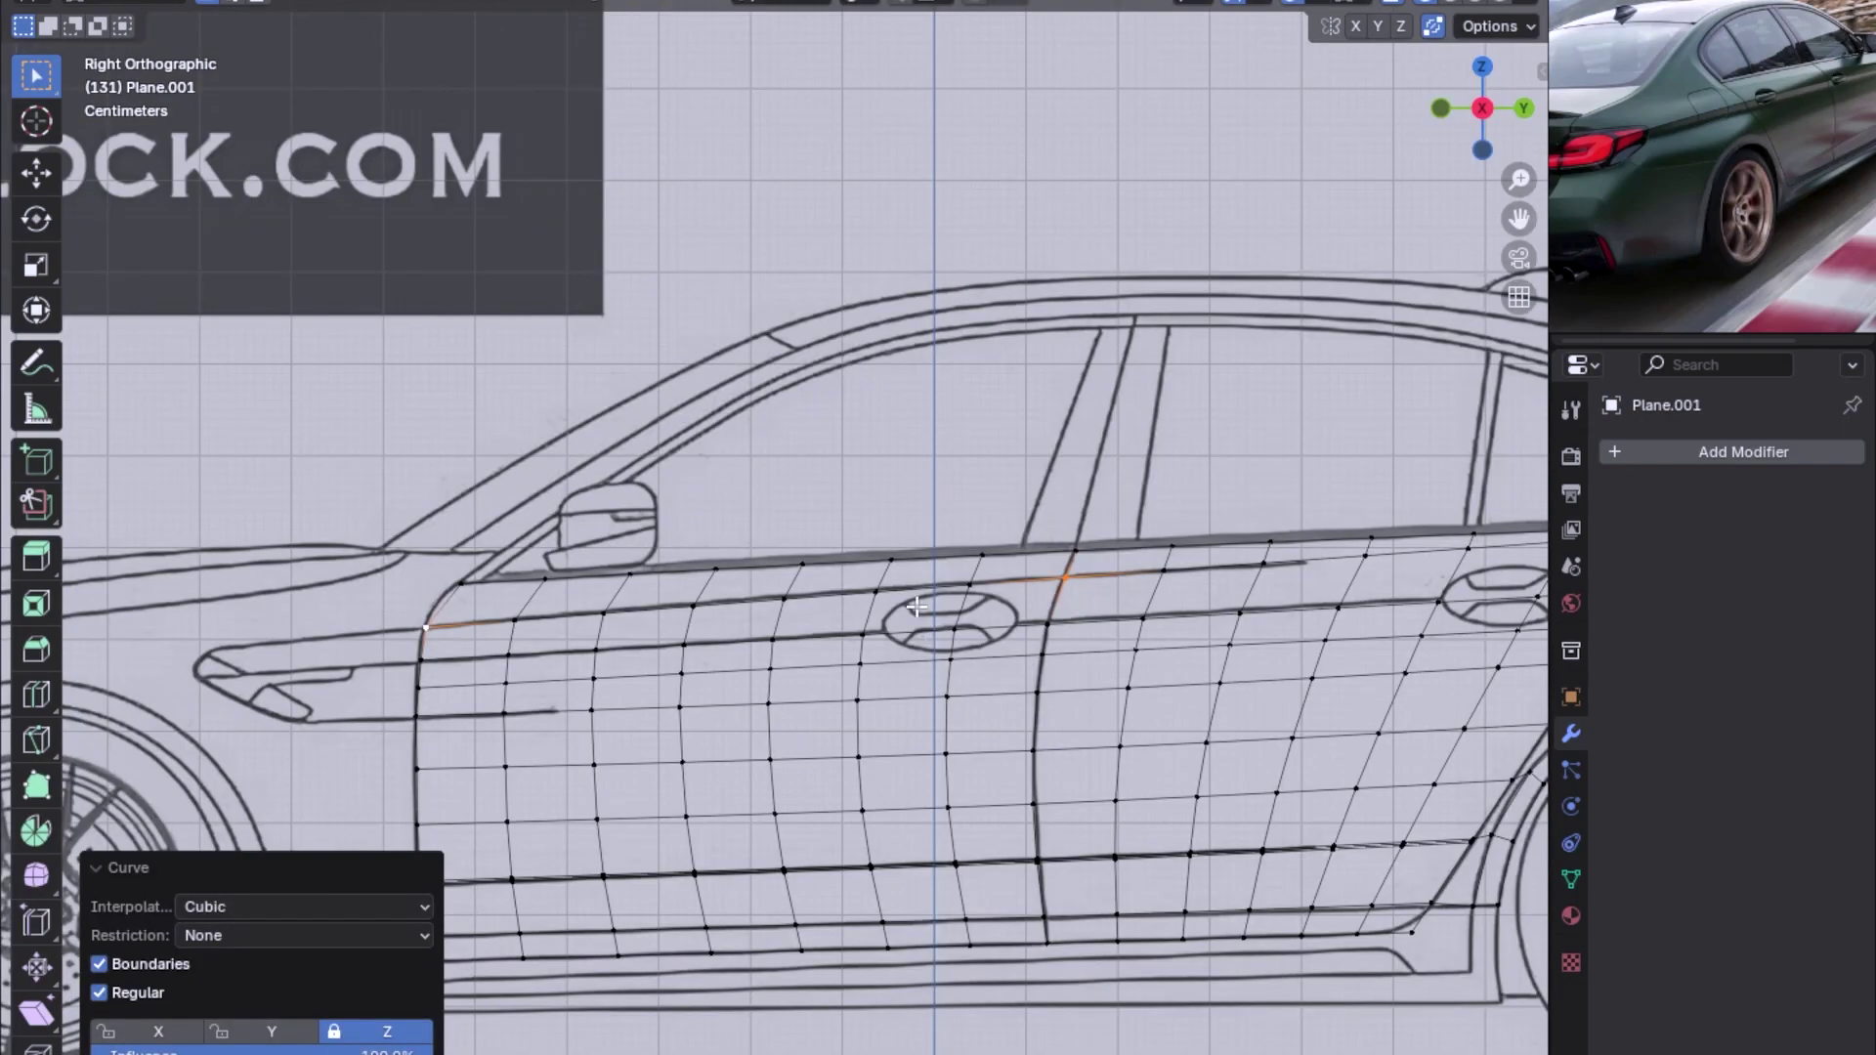
Switch to Solid shading, toggle out of and back into Edit Mode, and return to Right Orthographic
mouse_move(1056, 583)
middle_mouse_down("alt")
mouse_move(1041, 615)
mouse_move(384, 695)
middle_mouse_up("alt")
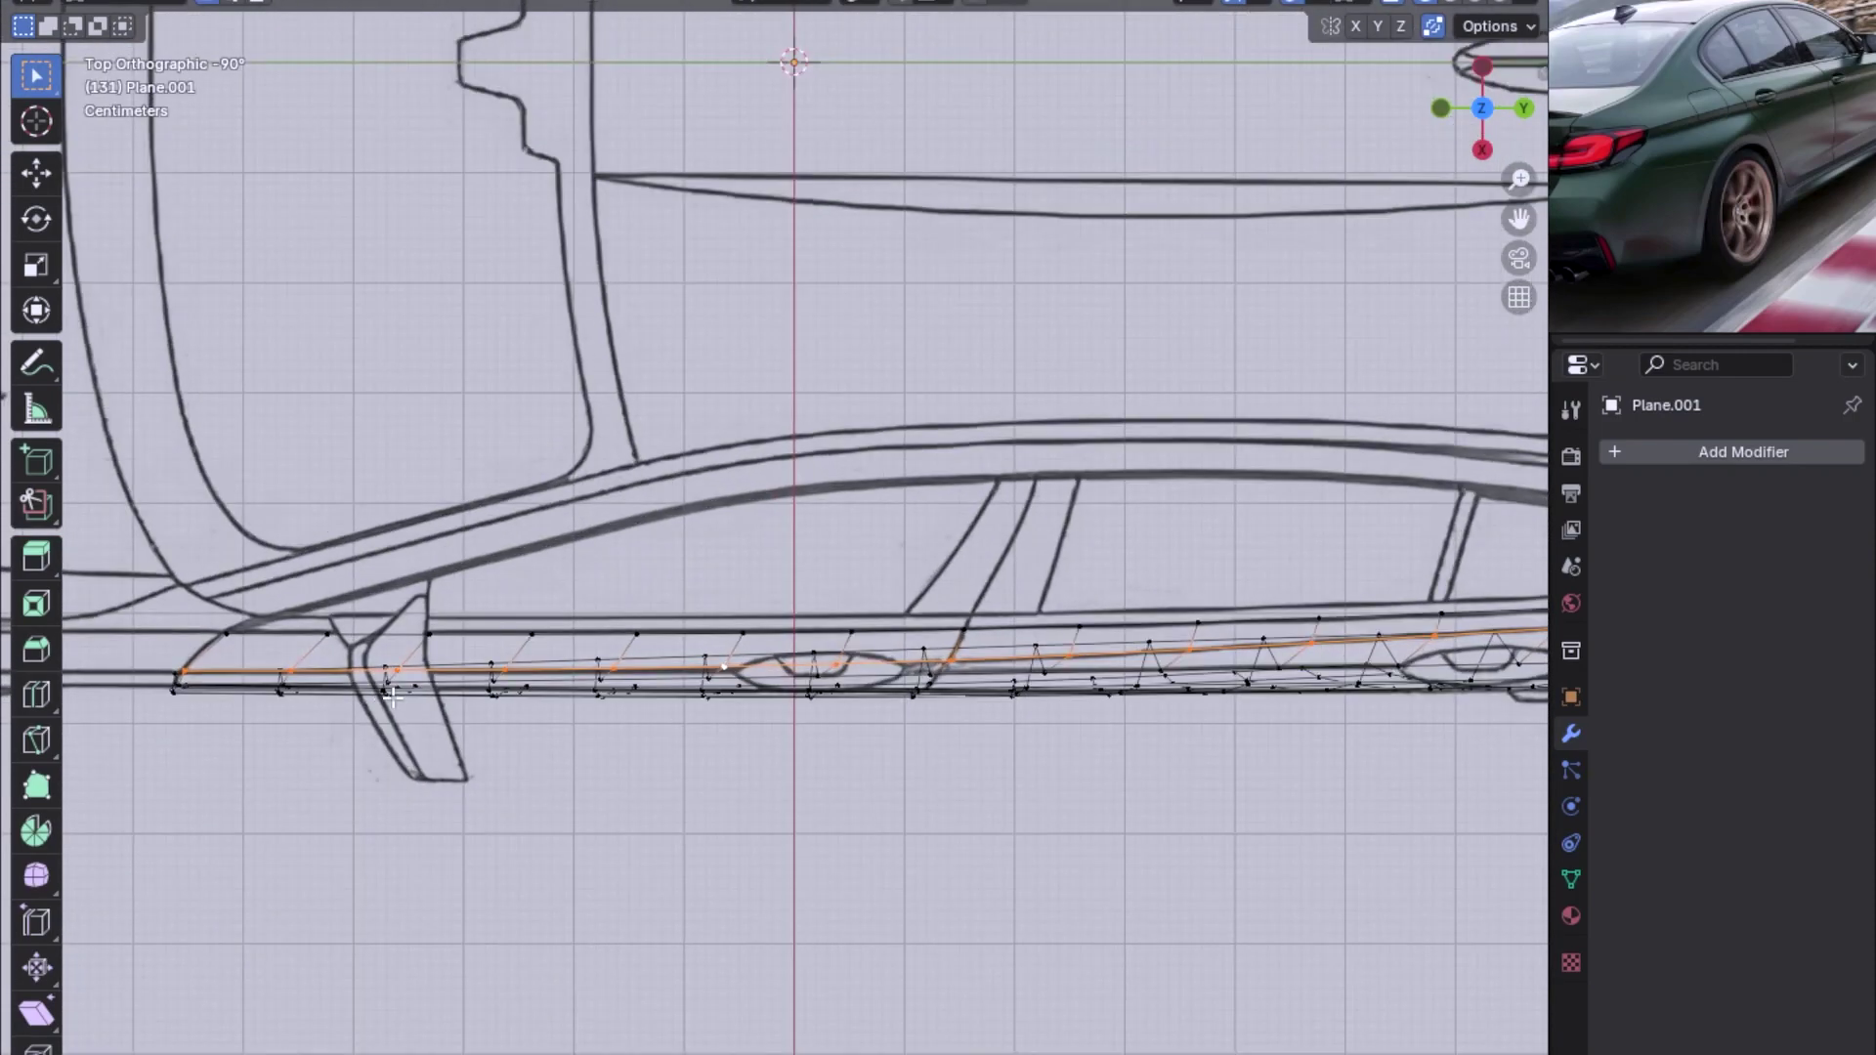
scroll(968, 664, "down", 3)
mouse_move(968, 663)
middle_mouse_down("shift")
mouse_move(880, 663)
mouse_move(1096, 580)
mouse_move(1280, 553)
mouse_move(782, 648)
mouse_move(975, 588)
middle_mouse_up("shift")
scroll(1096, 580, "up", 5)
key("z")
left_click(1108, 583)
scroll(733, 649, "down", 2)
mouse_move(733, 649)
middle_mouse_down()
mouse_move(1006, 595)
mouse_move(938, 566)
mouse_move(827, 726)
middle_mouse_up()
key("Tab")
scroll(817, 625, "down", 2)
key("Tab")
key("KP_3")
scroll(853, 633, "up", 1)
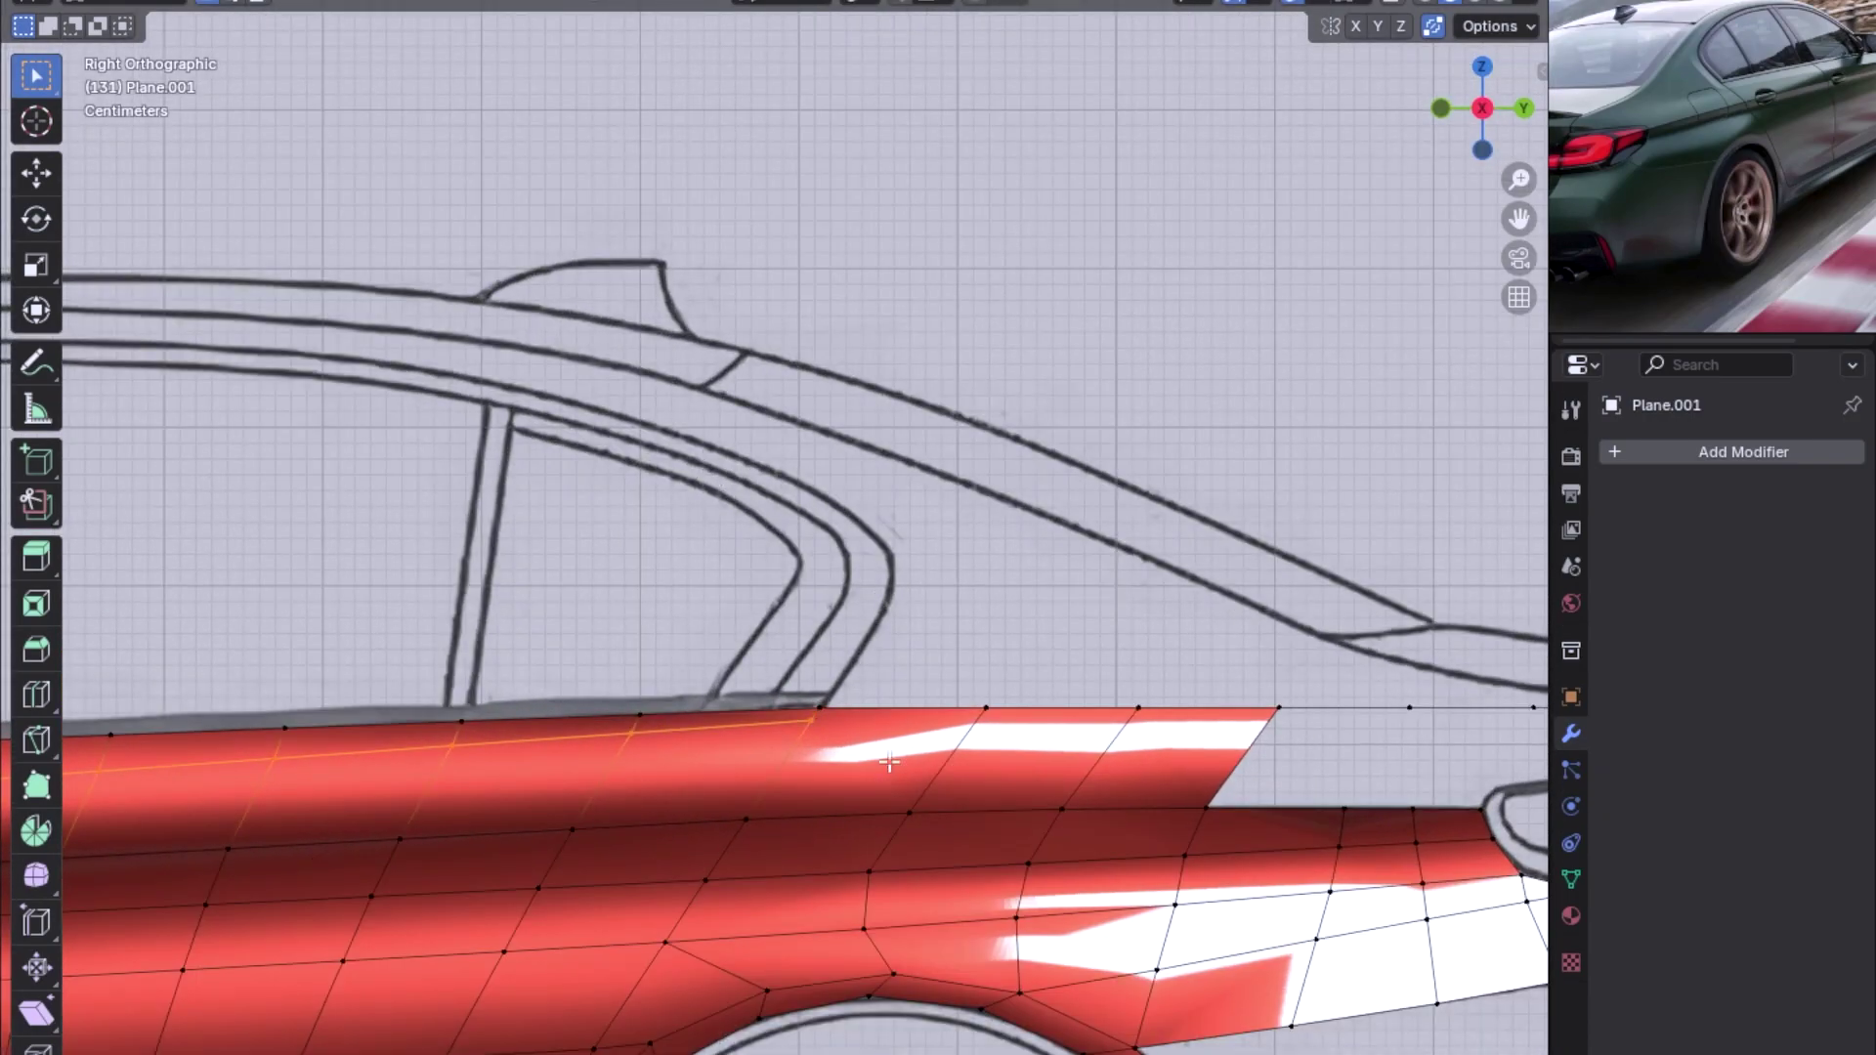
middle_click_drag(940, 623, 833, 695, "alt")
middle_click_drag(856, 517, 875, 631, "alt")
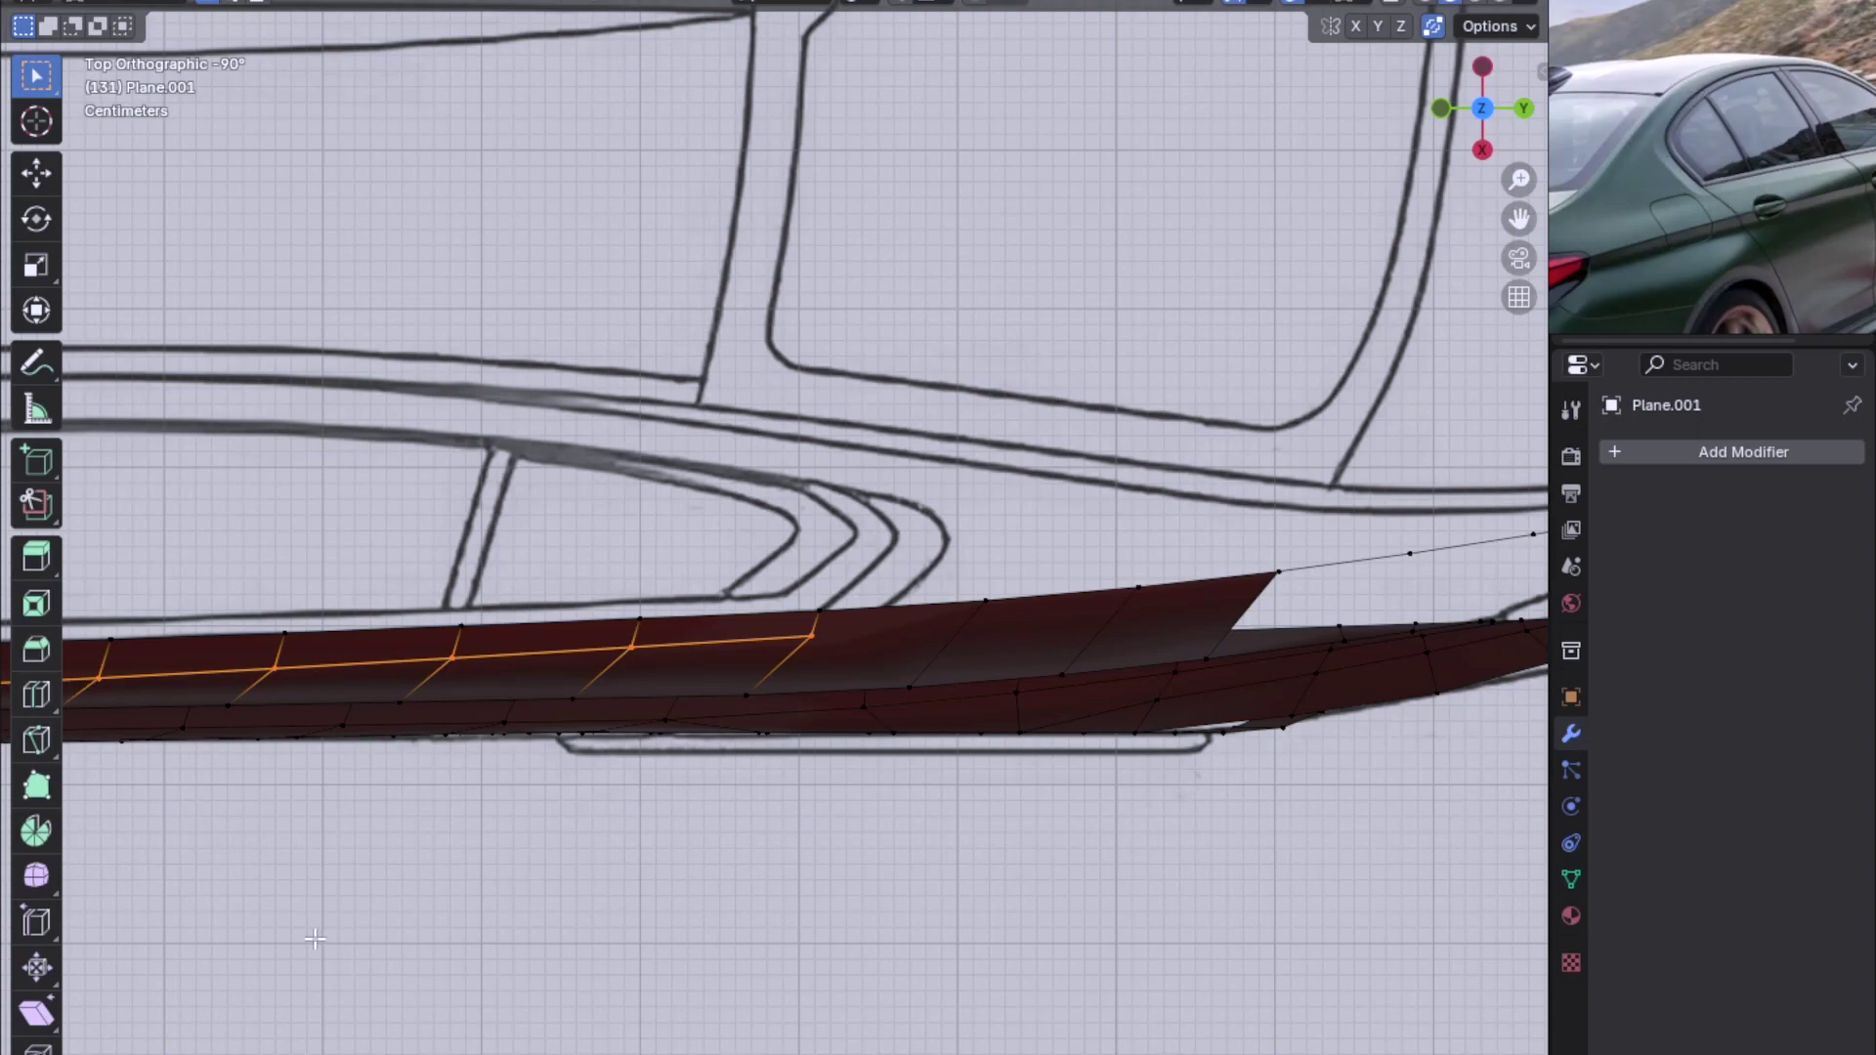
scroll(855, 691, "up", 2)
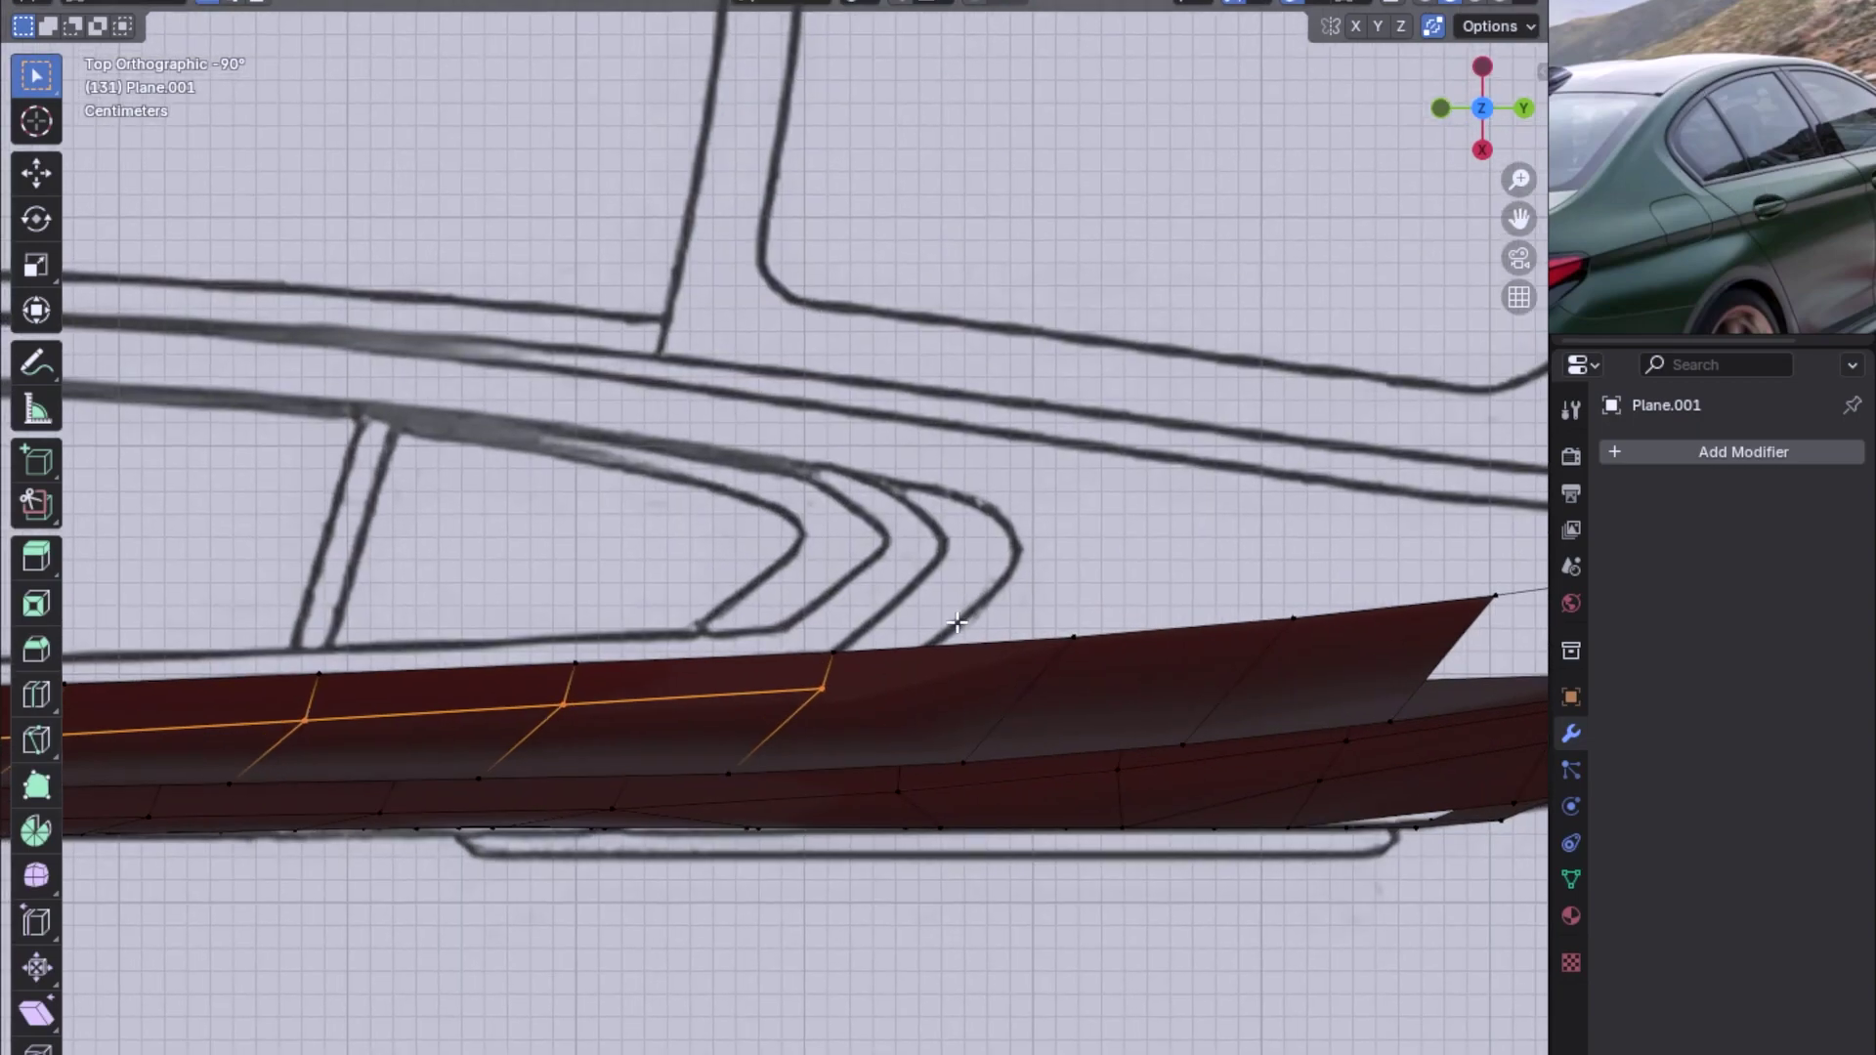
key("KP_3")
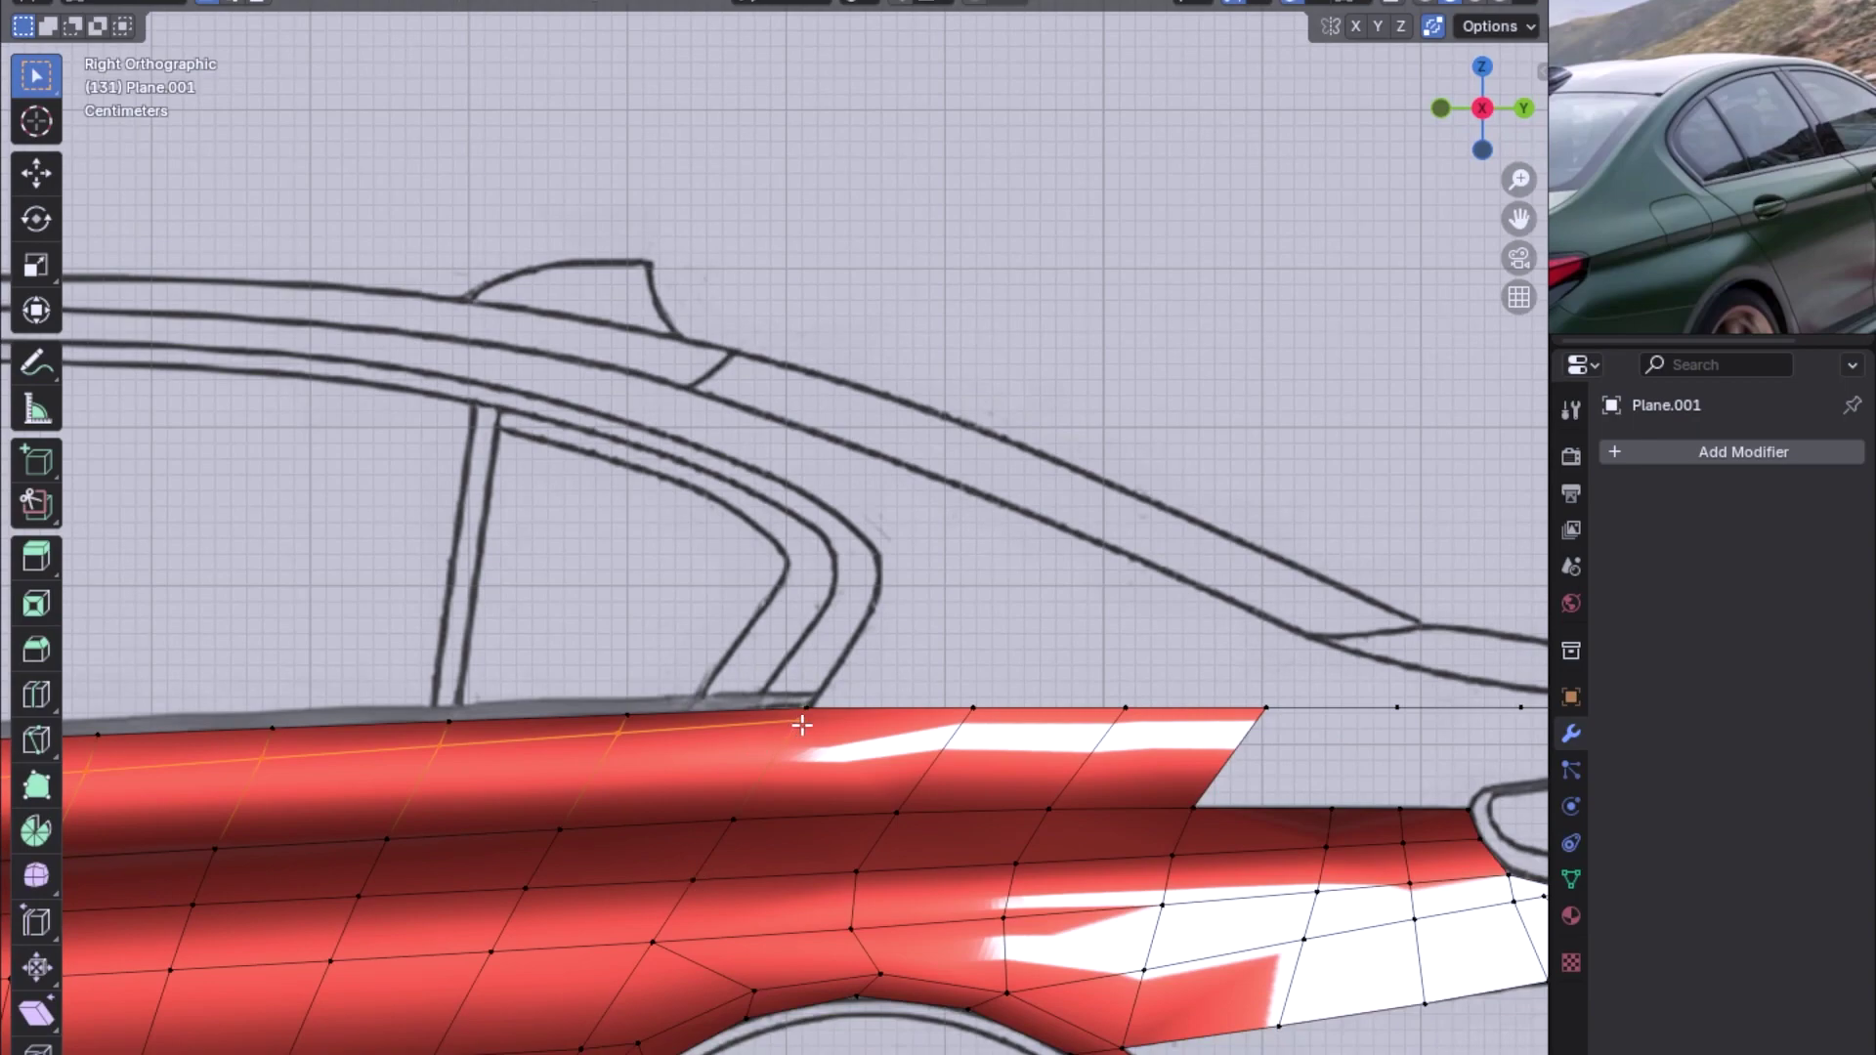
key("KP_7")
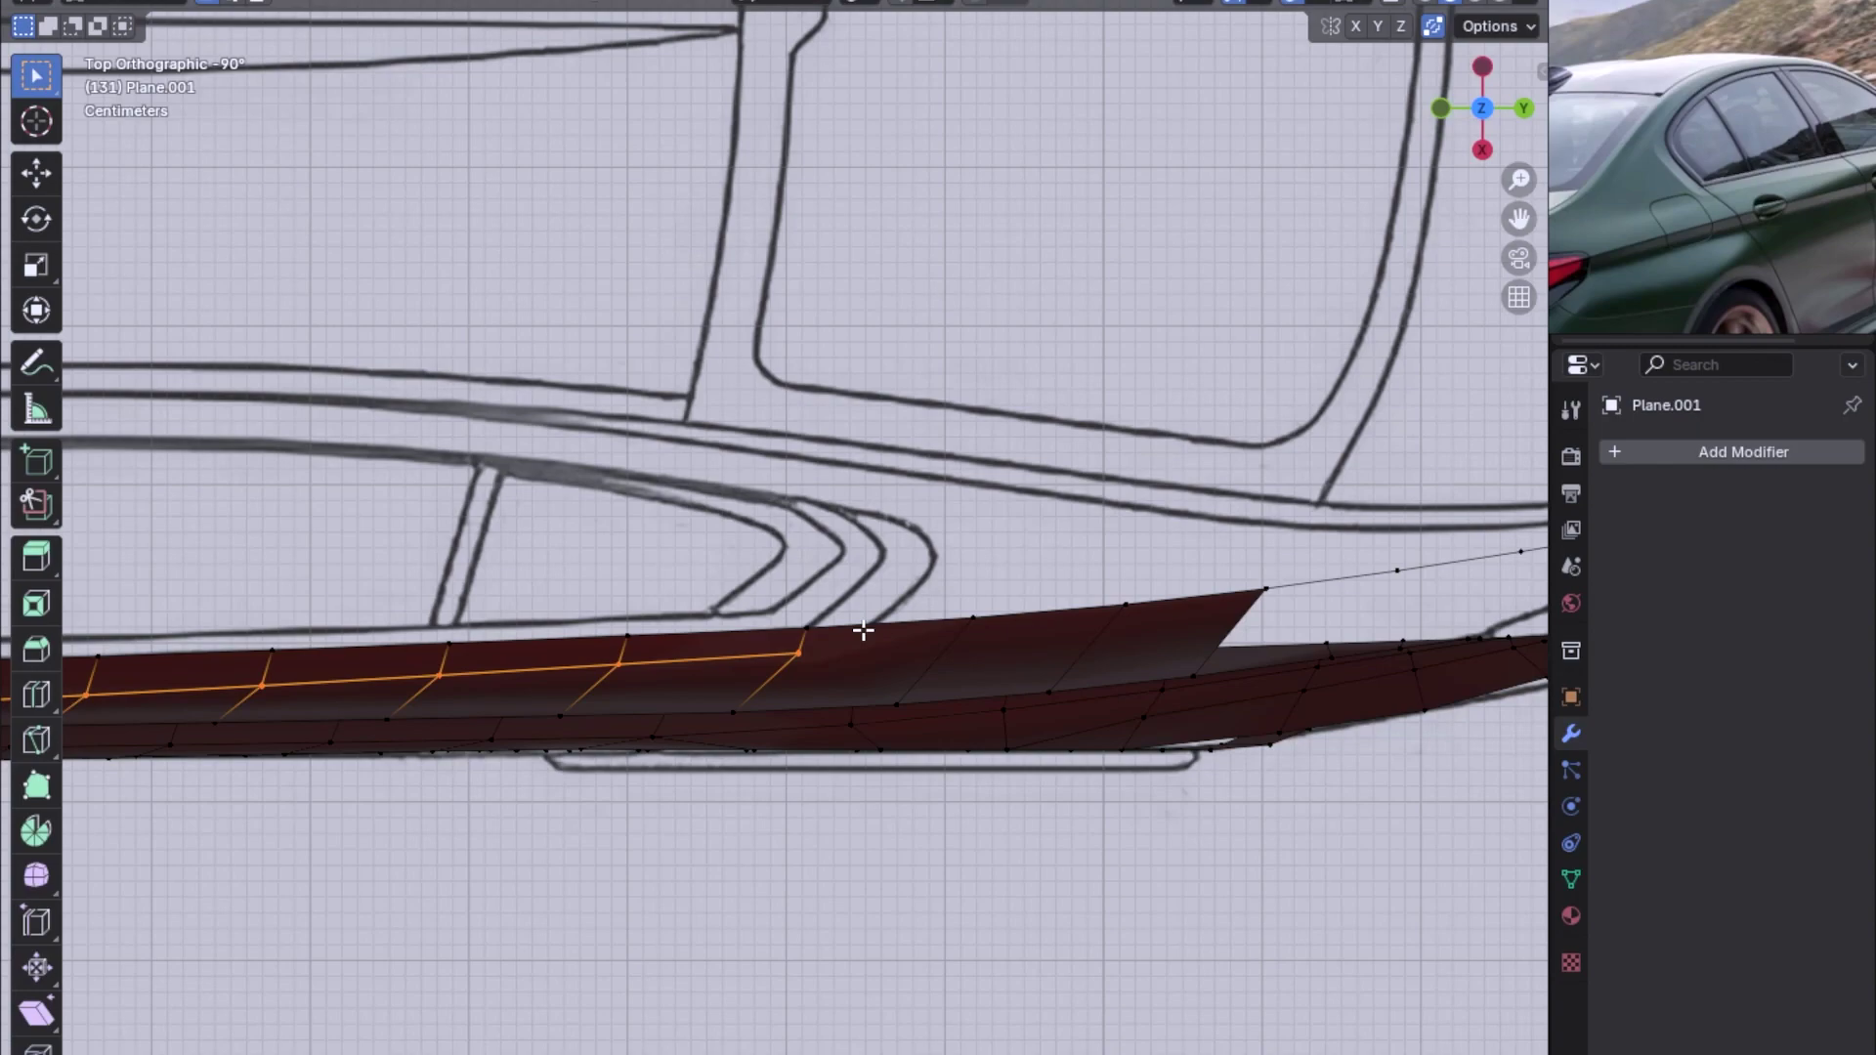
key("KP_3")
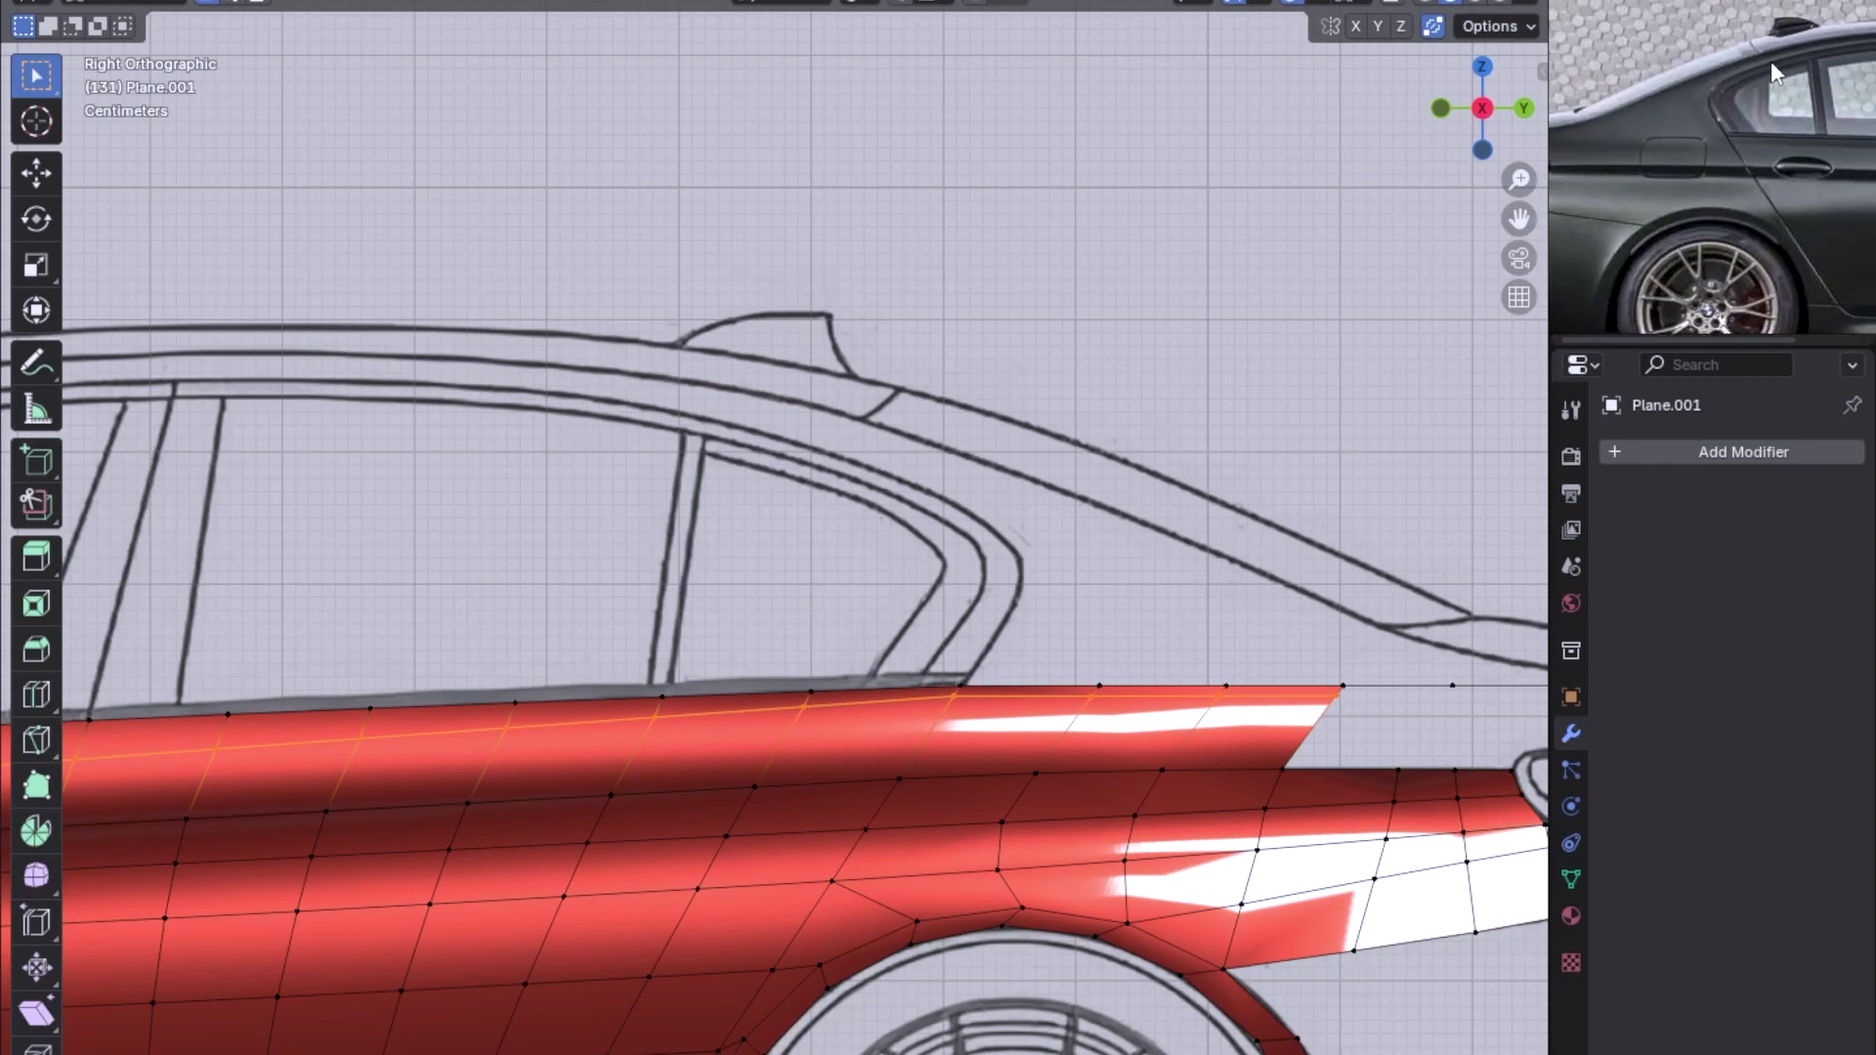
scroll(982, 681, "up", 1)
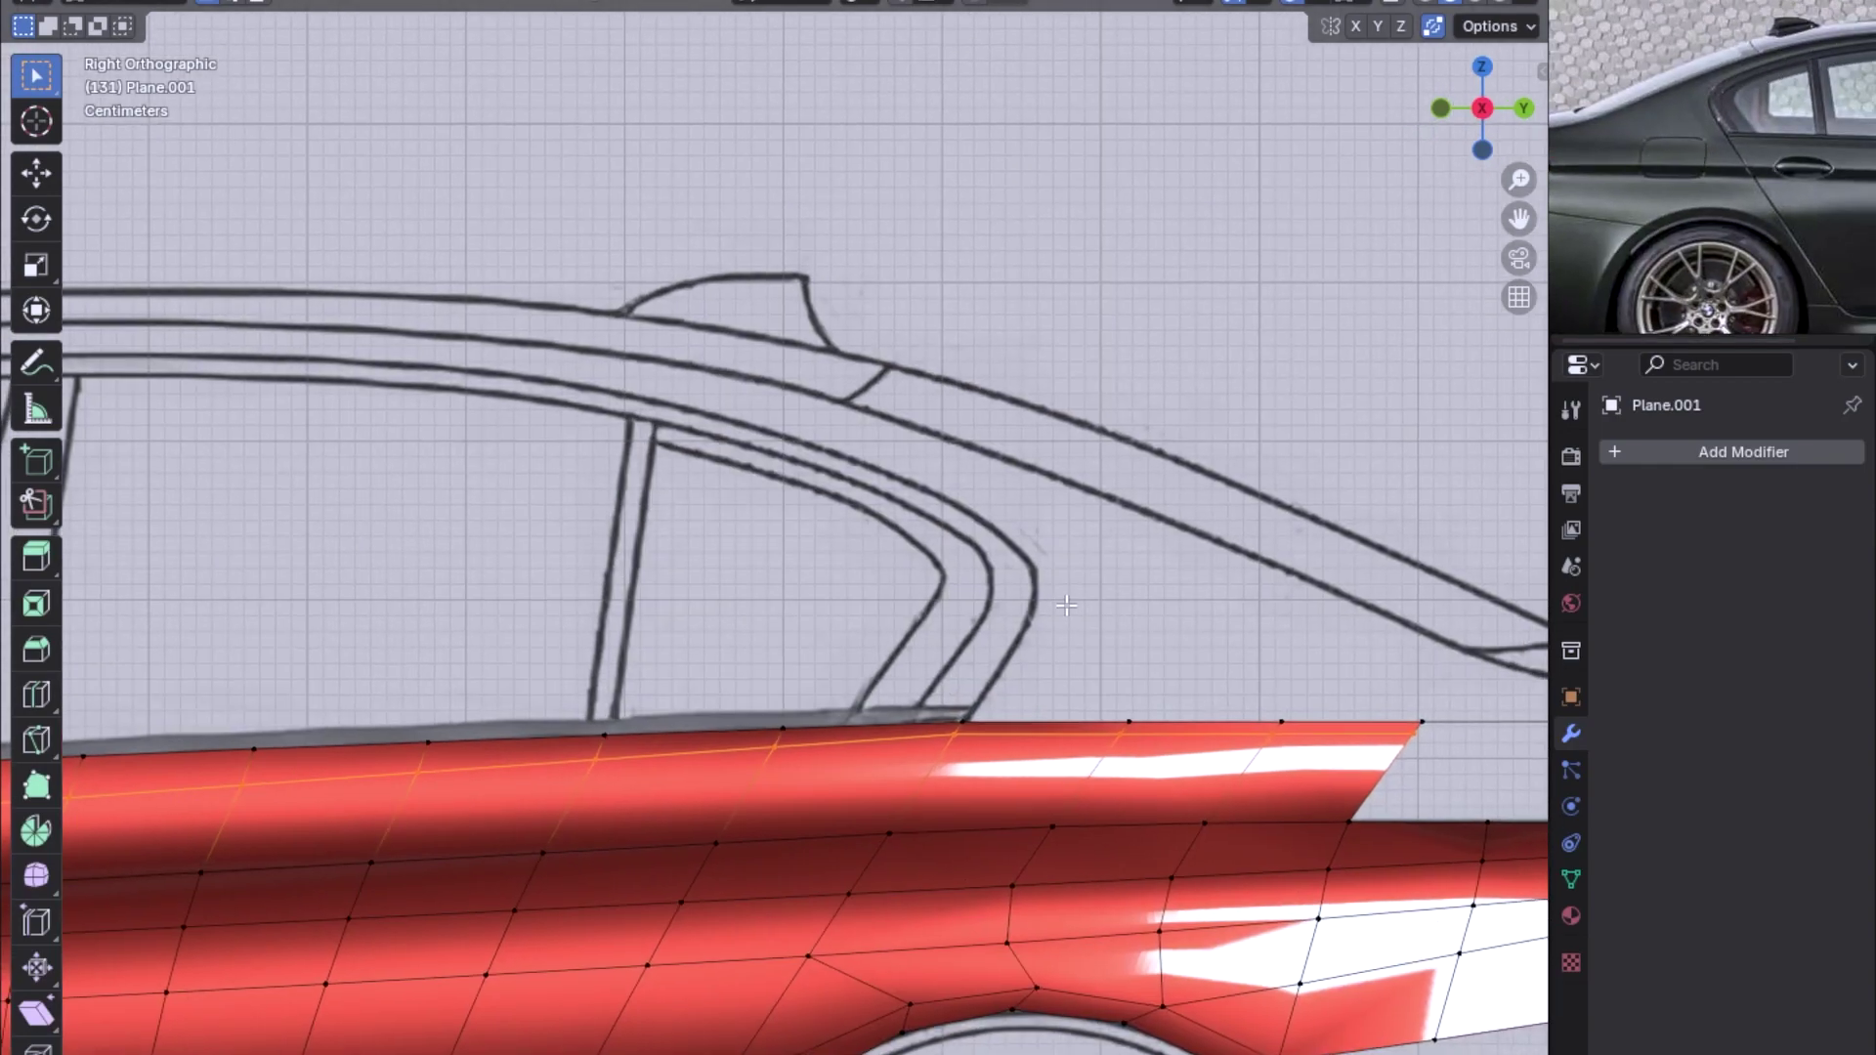
scroll(997, 645, "down", 2)
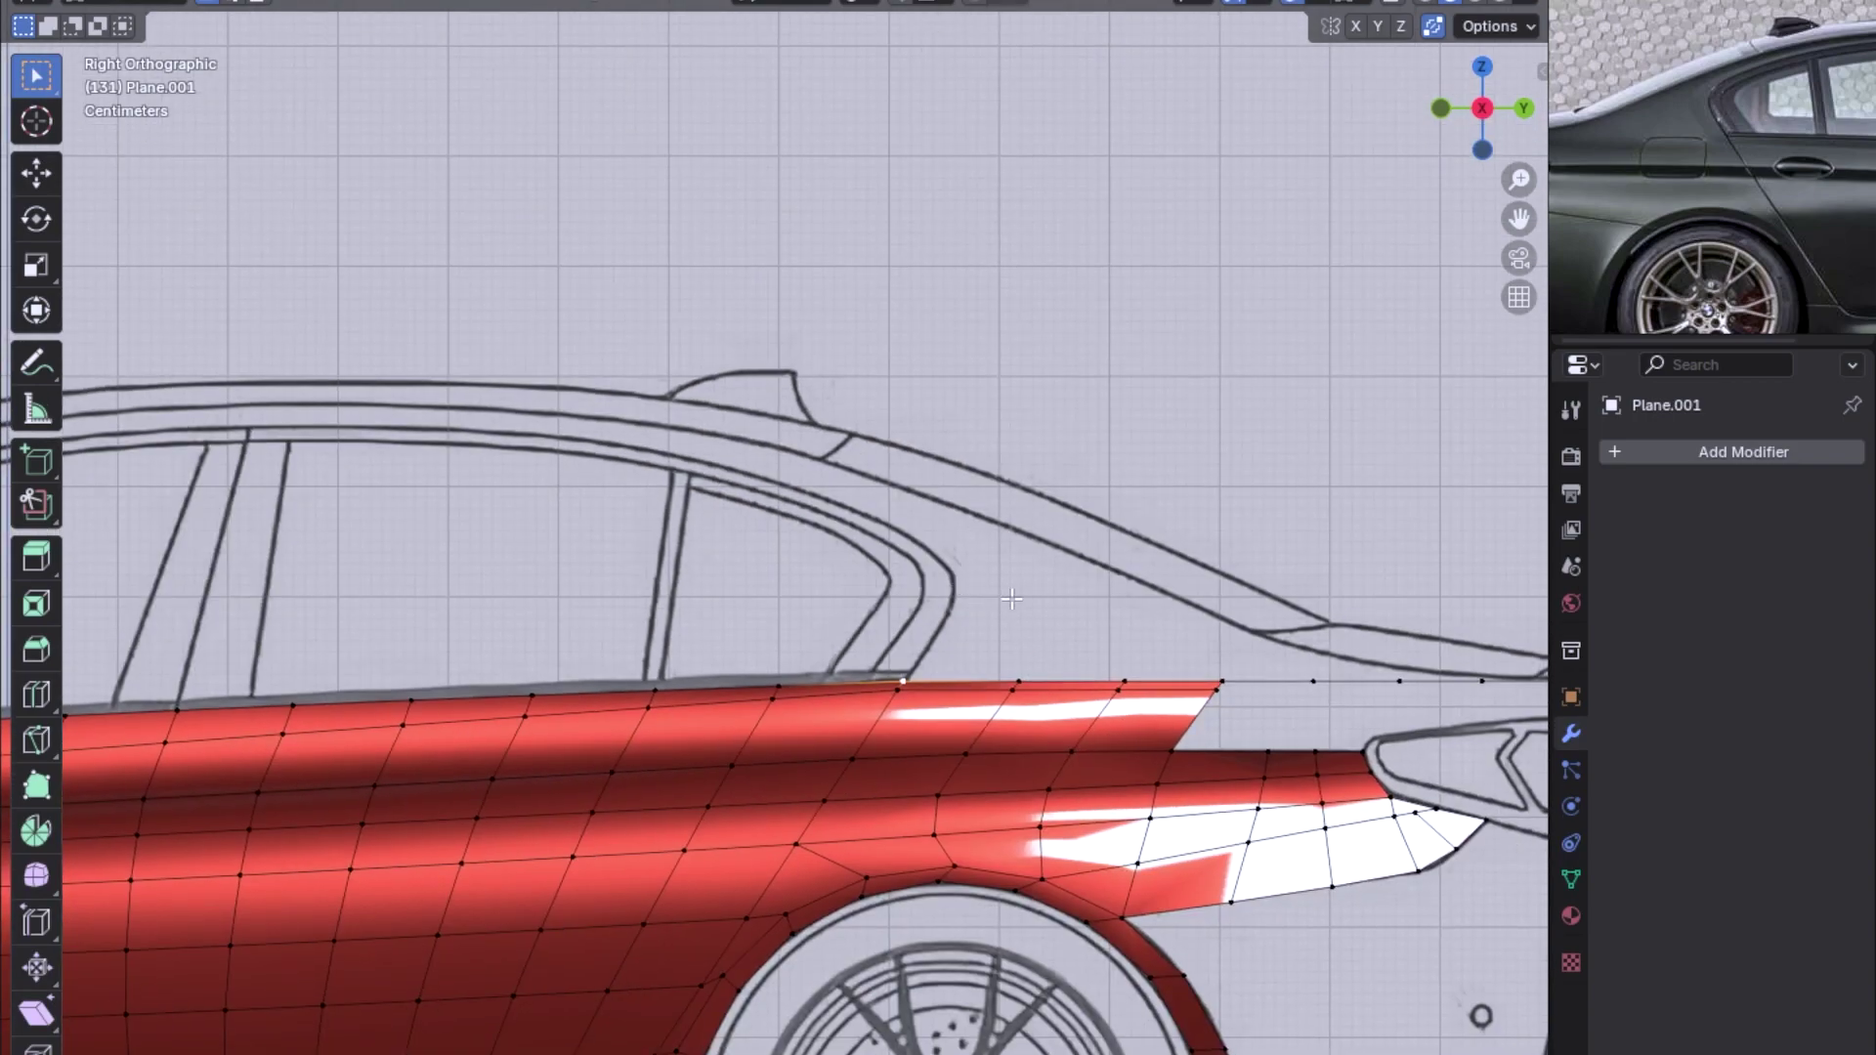
key("g")
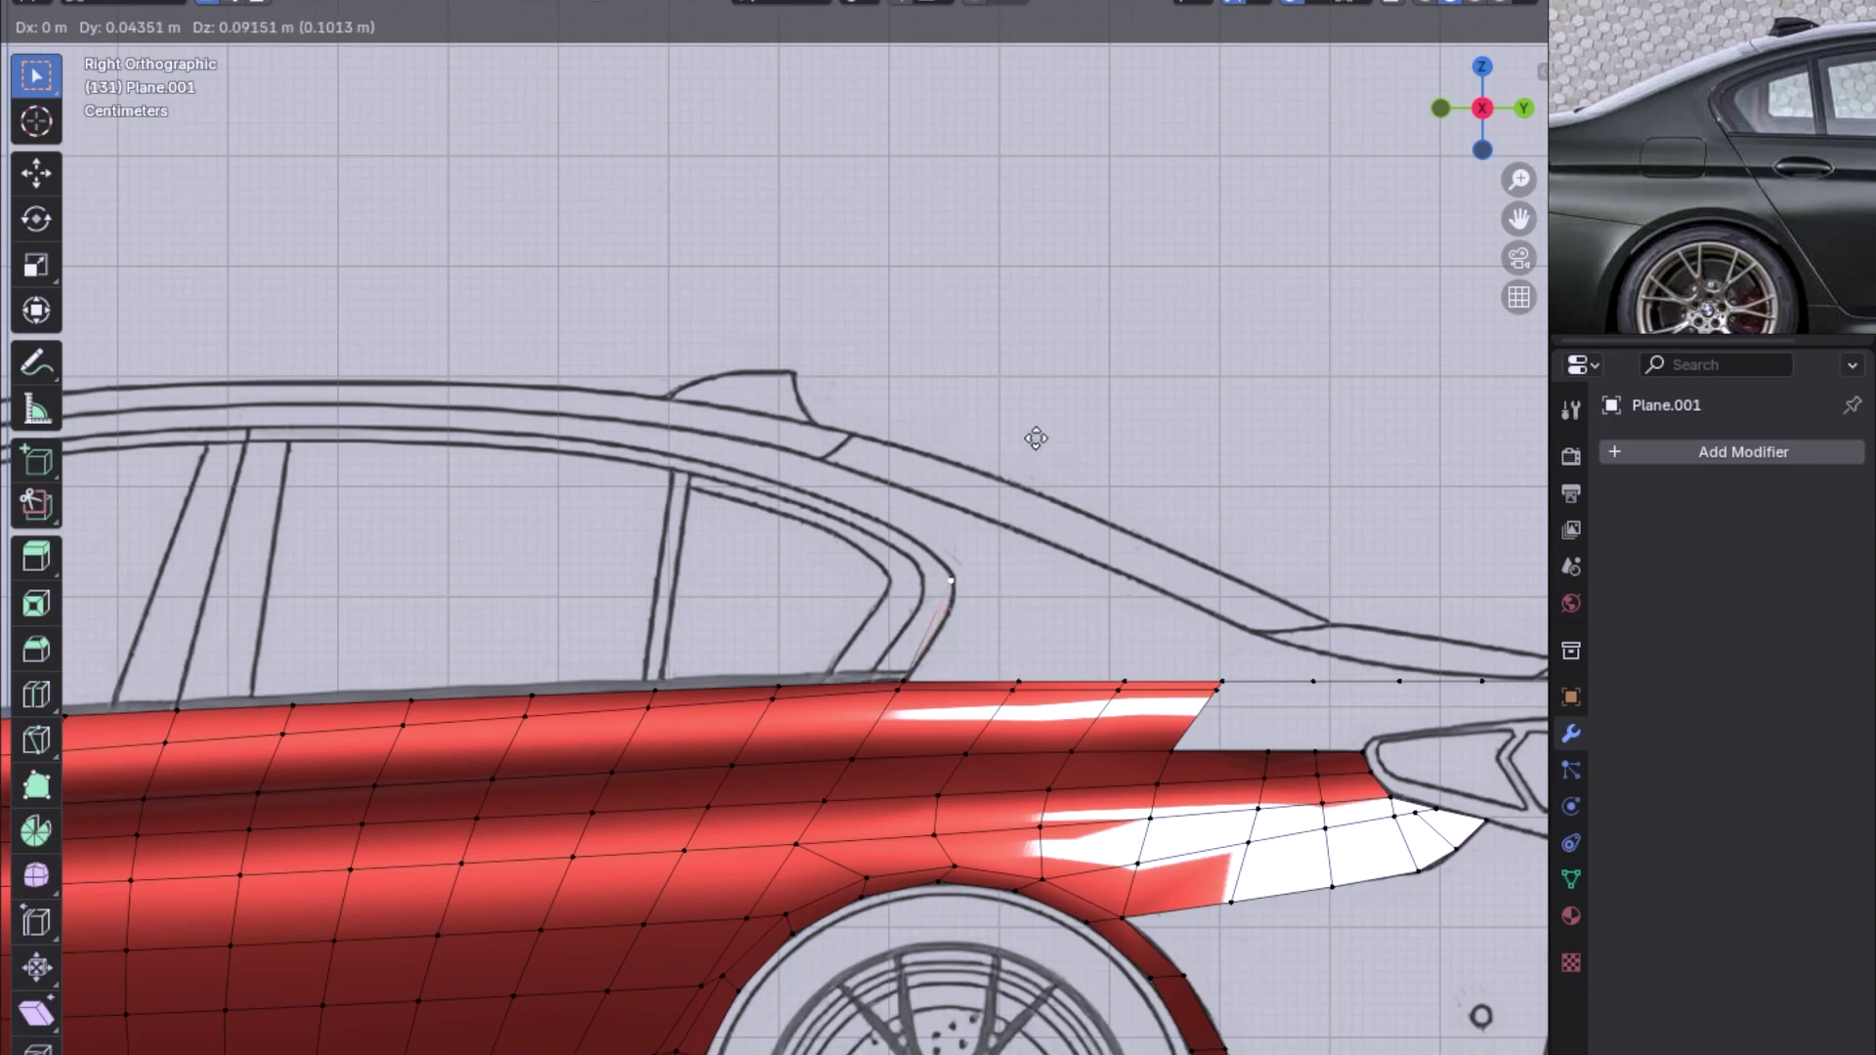
Place the extruded vertex up the C-pillar, add loop cuts, and adjust the new vertices
left_click(967, 674)
scroll(967, 674, "up", 1)
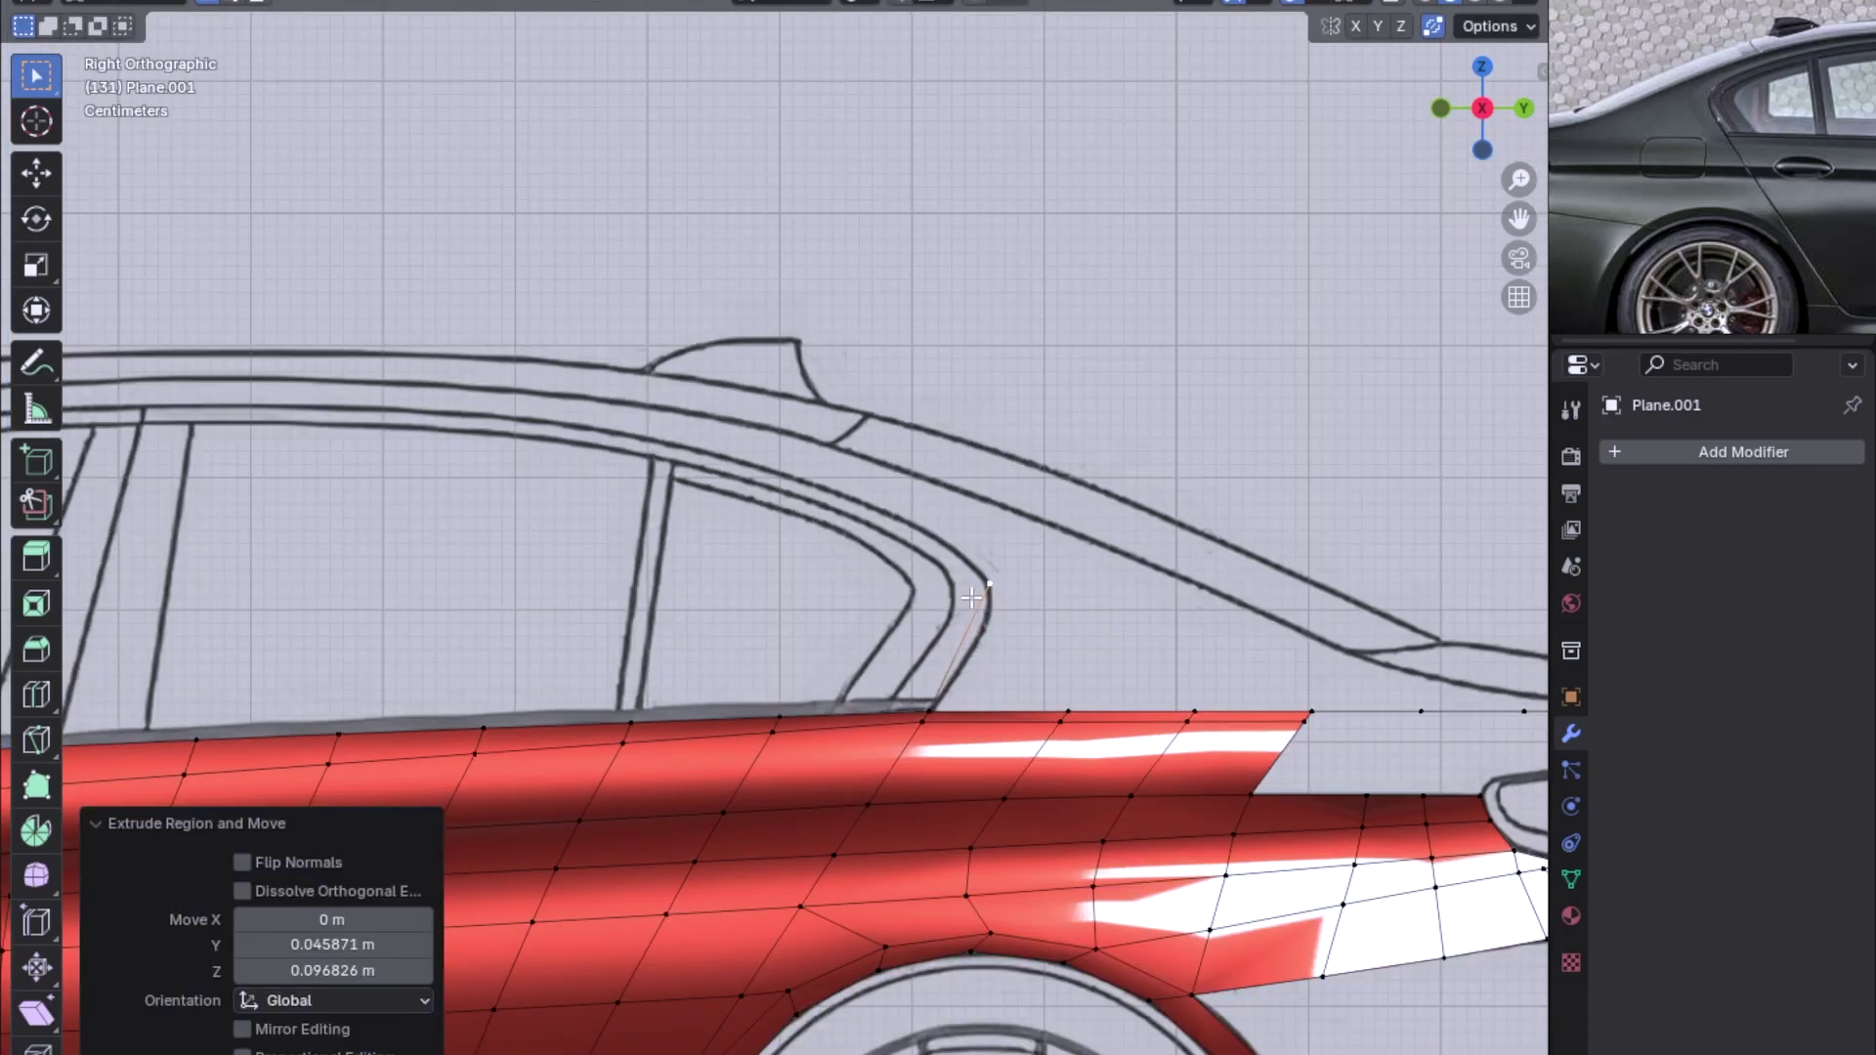
key("ctrl+r")
scroll(972, 635, "up", 1)
left_click_drag(972, 635, 986, 654)
key("g")
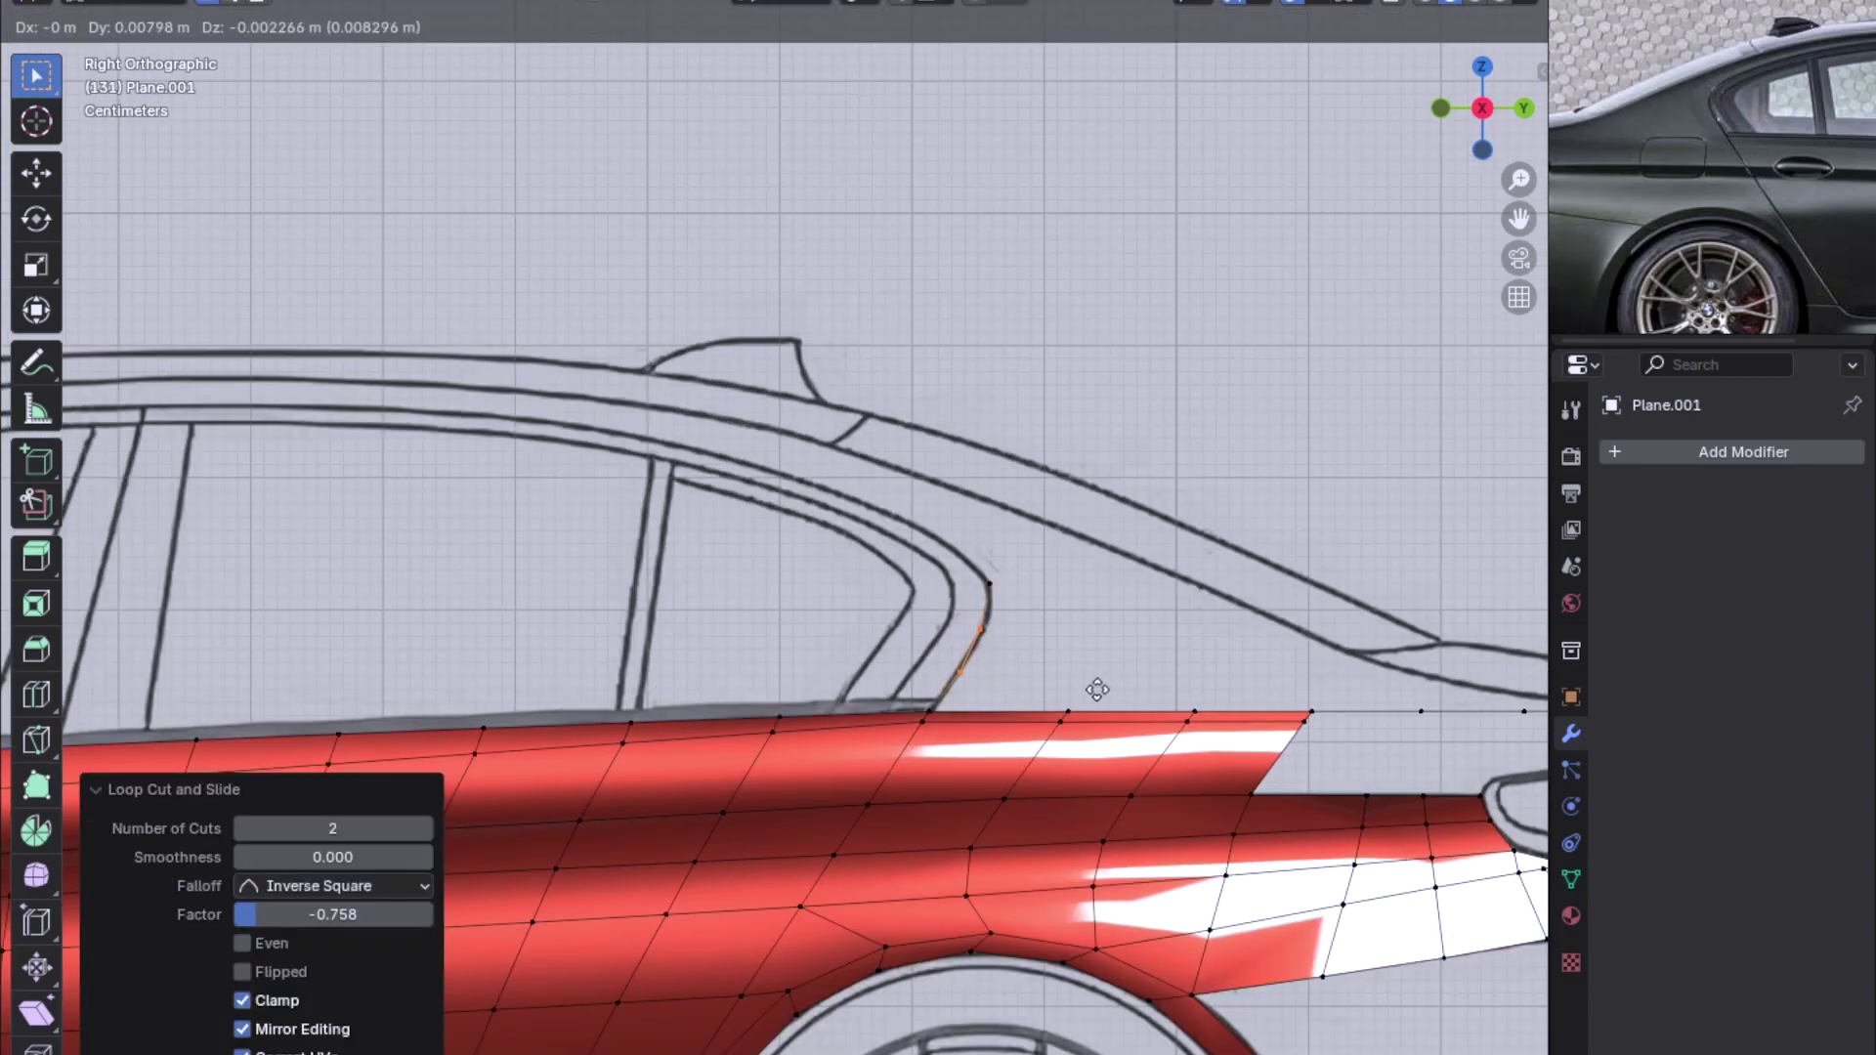
left_click(1080, 684)
key("g")
left_click(1046, 660)
Extrude an edge along the rear window line, add two cuts, and position them
left_click(1035, 619)
key("e")
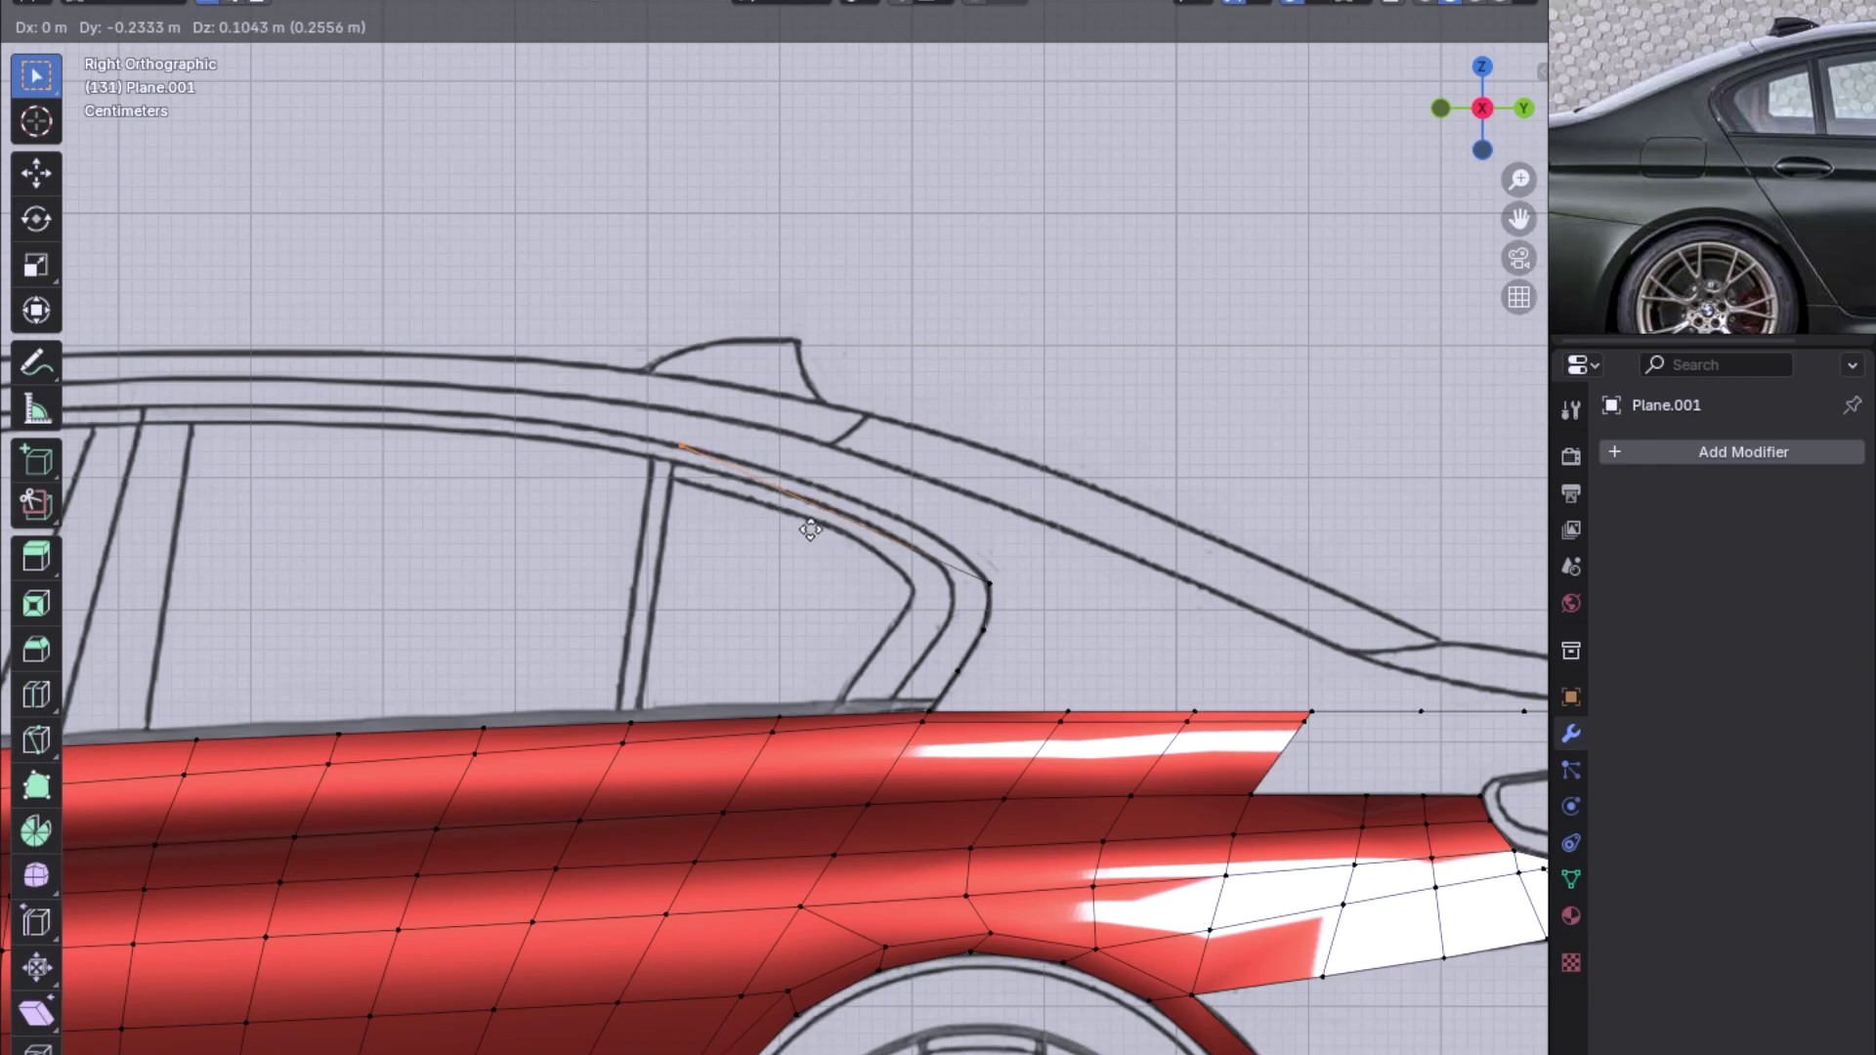
left_click(819, 526)
key("ctrl+r")
scroll(857, 510, "up", 1)
left_click(858, 510)
key("g")
left_click(874, 502)
key("g")
left_click(918, 489)
Nudge and slide vertices of the window-line chain onto the sketch curve
left_click(970, 537)
key("g")
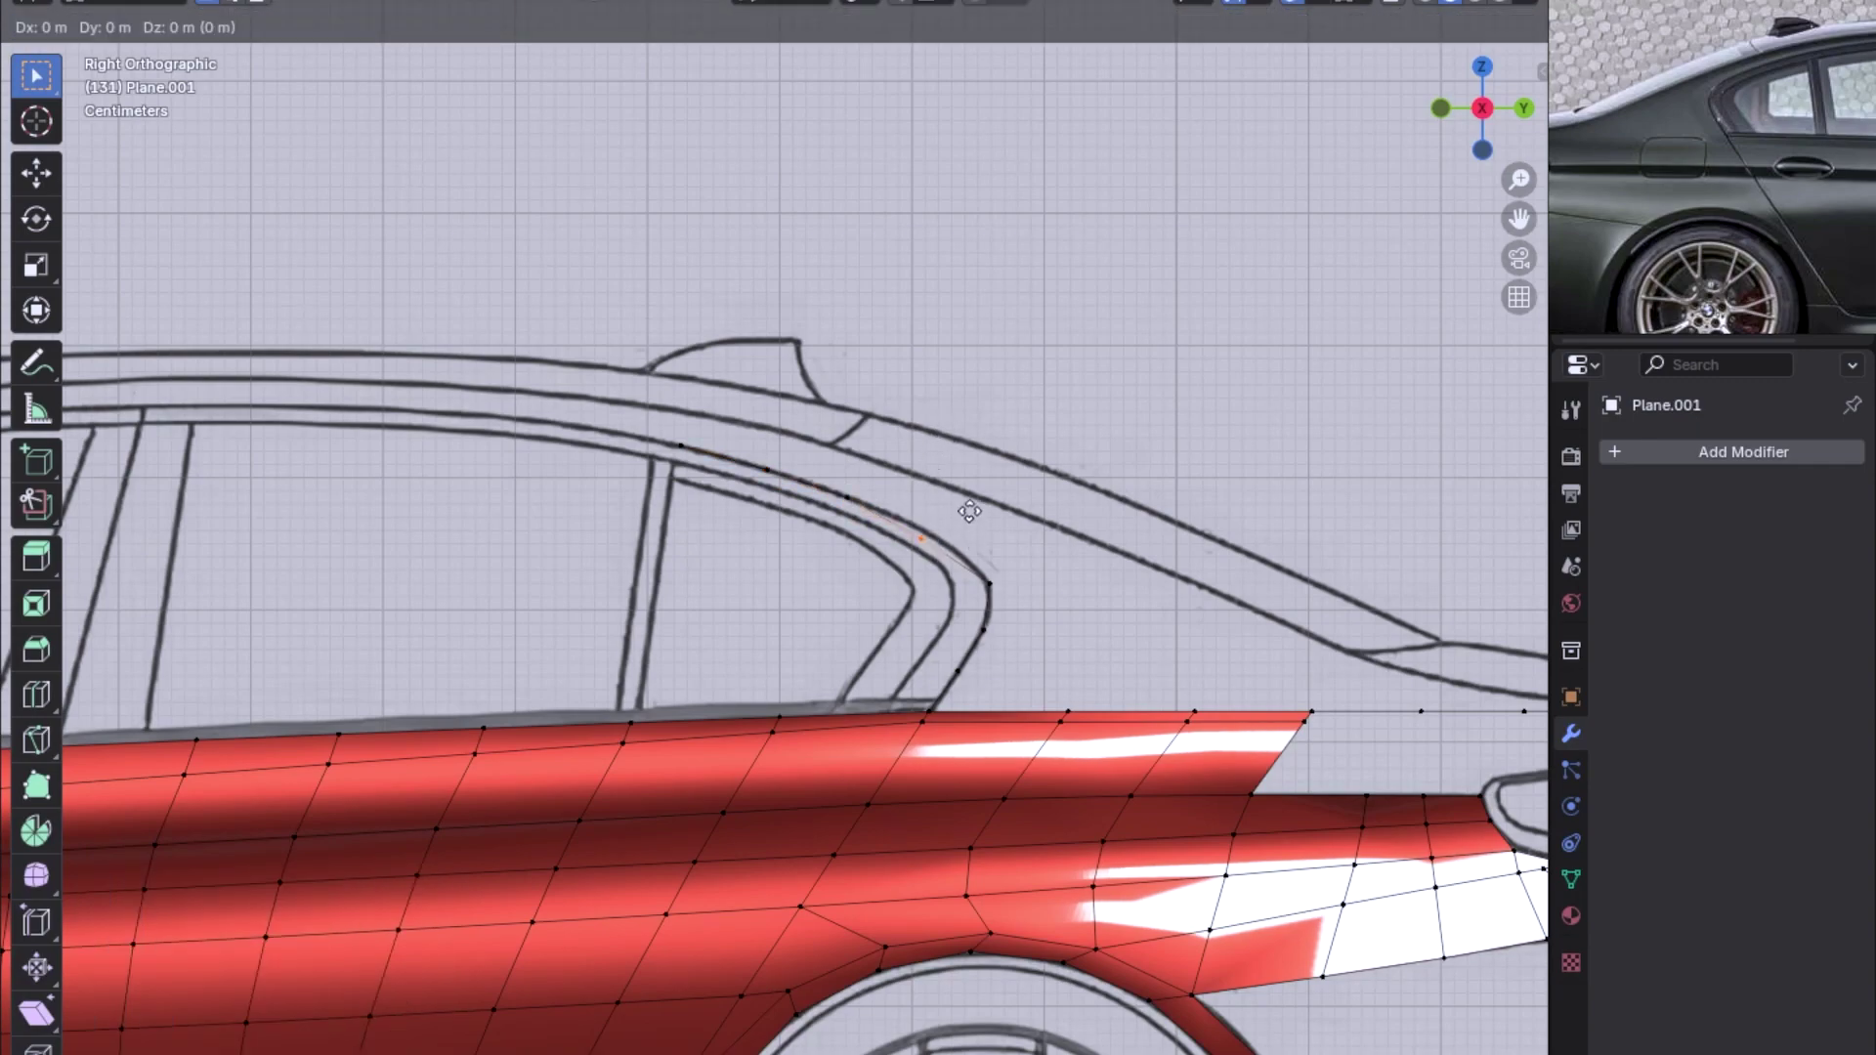
left_click(976, 518)
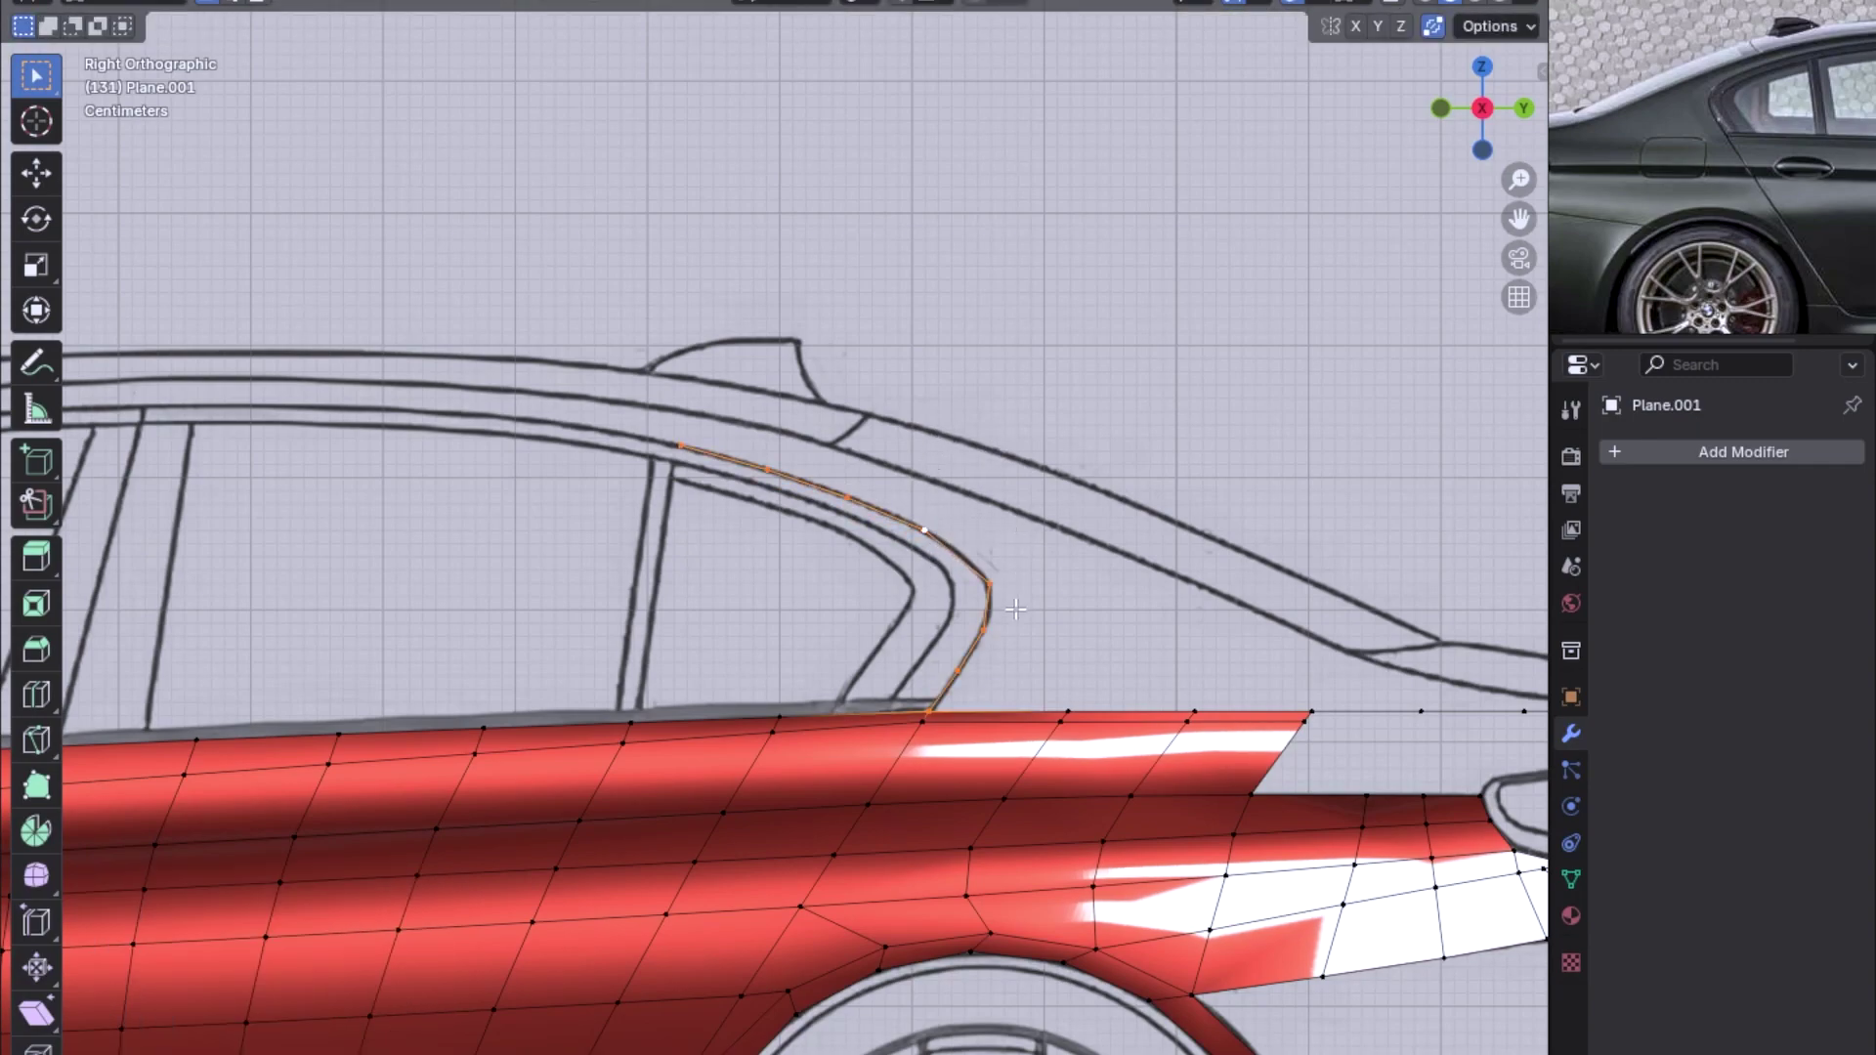
left_click(681, 447)
left_click(924, 531)
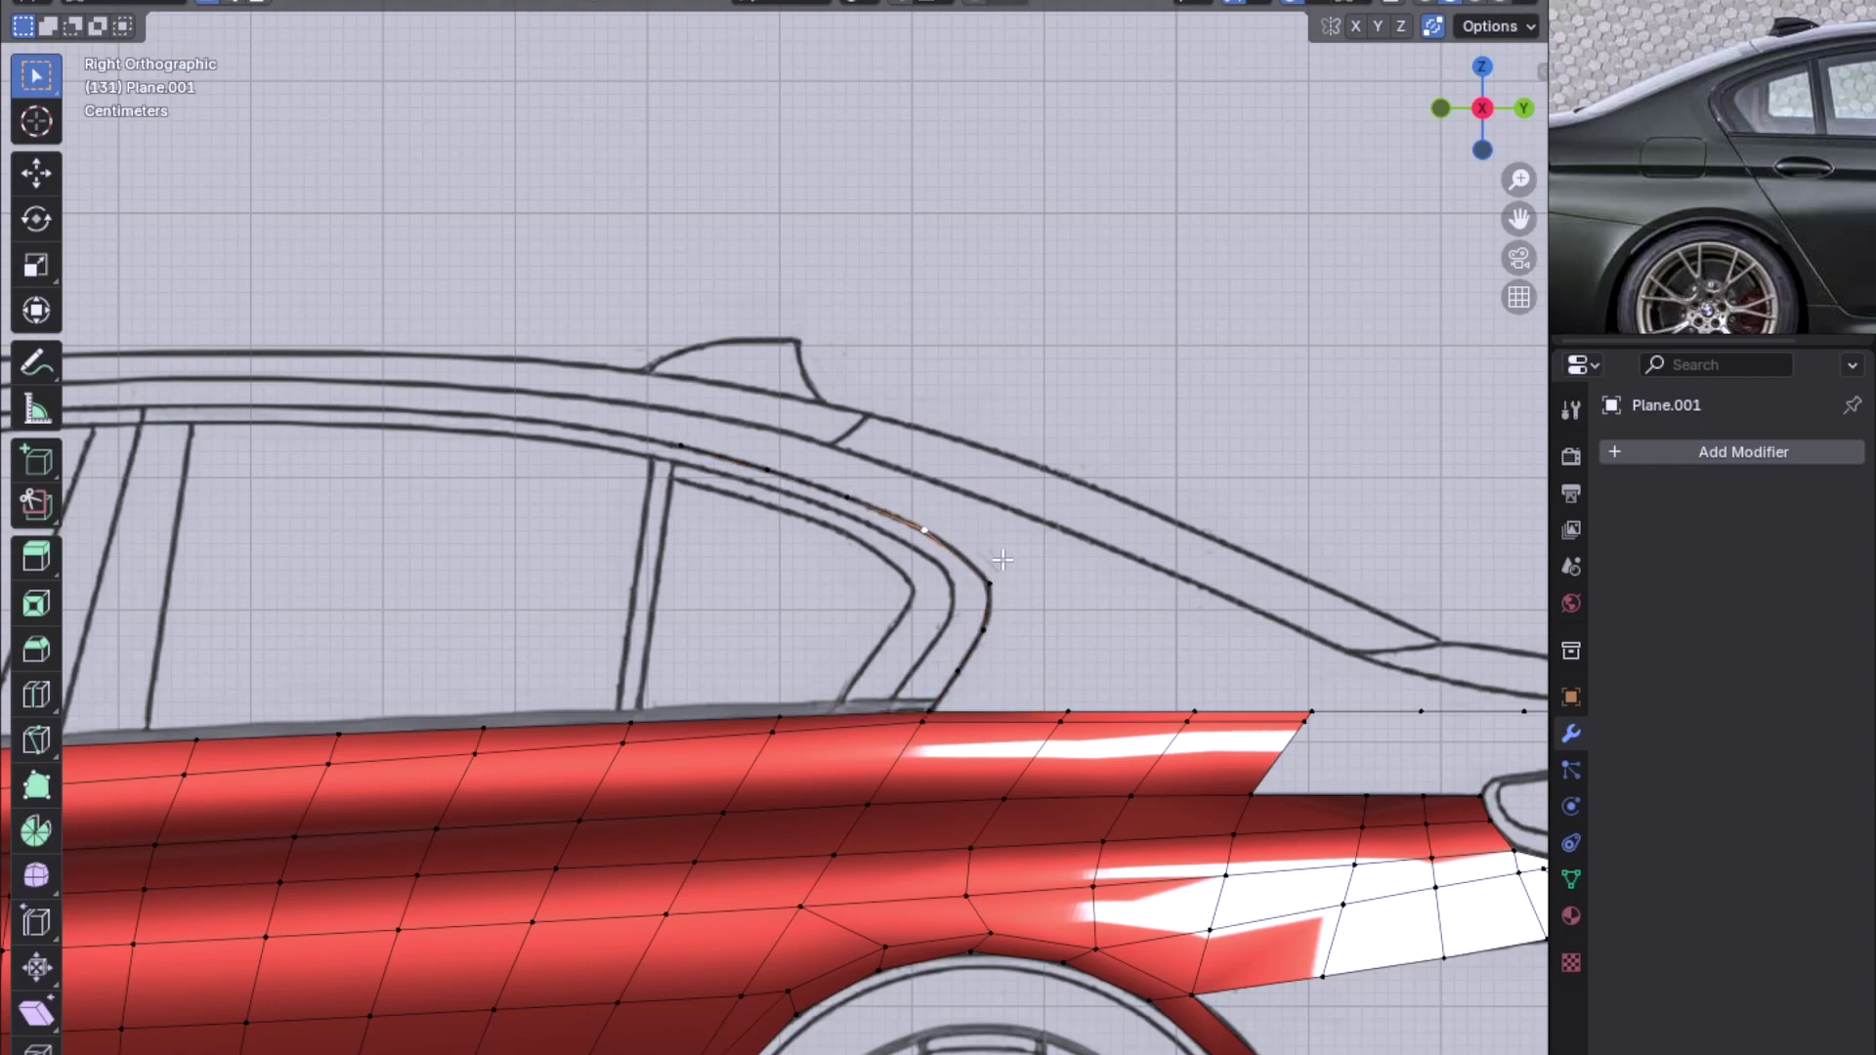
key("g")
key("g")
left_click(1033, 553)
left_click(1011, 616, "ctrl")
right_click(988, 553)
mouse_move(838, 436)
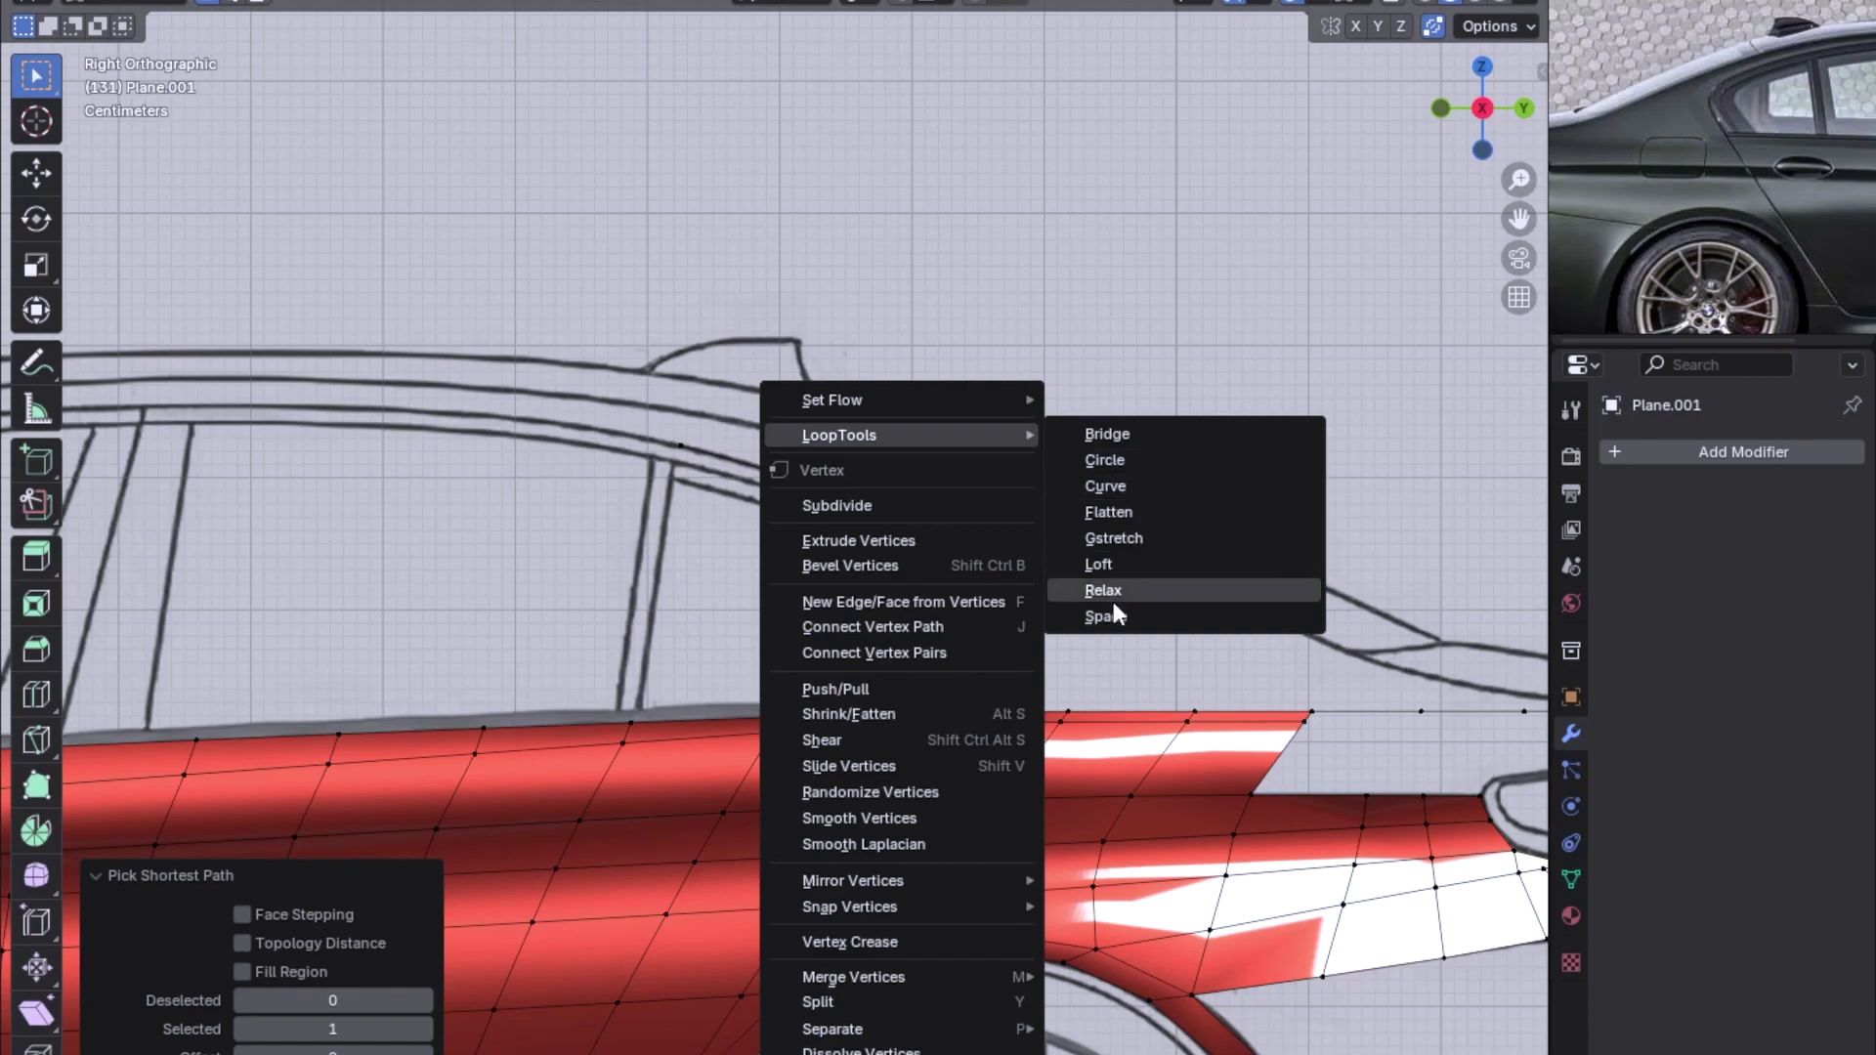
Move the upper and lower curve vertices onto the rear-window sketch line
left_click(1123, 617)
scroll(1016, 598, "up", 2)
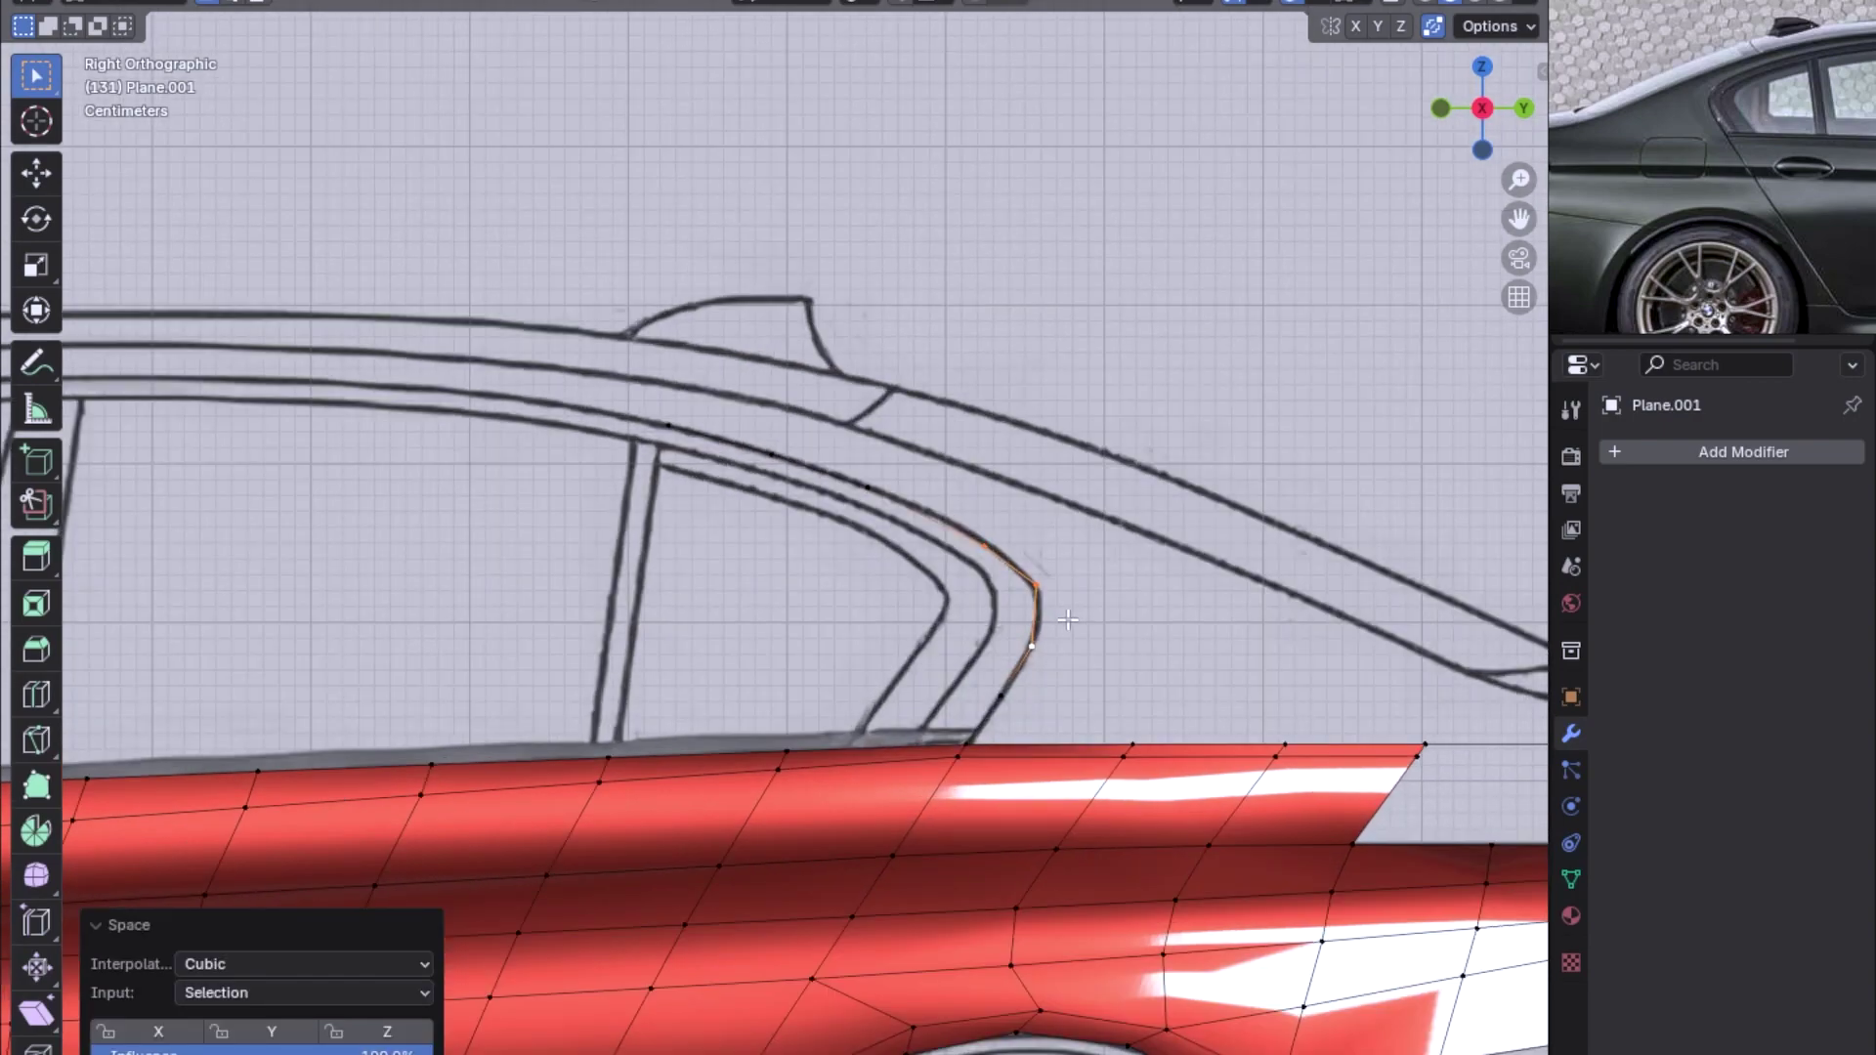
key("g")
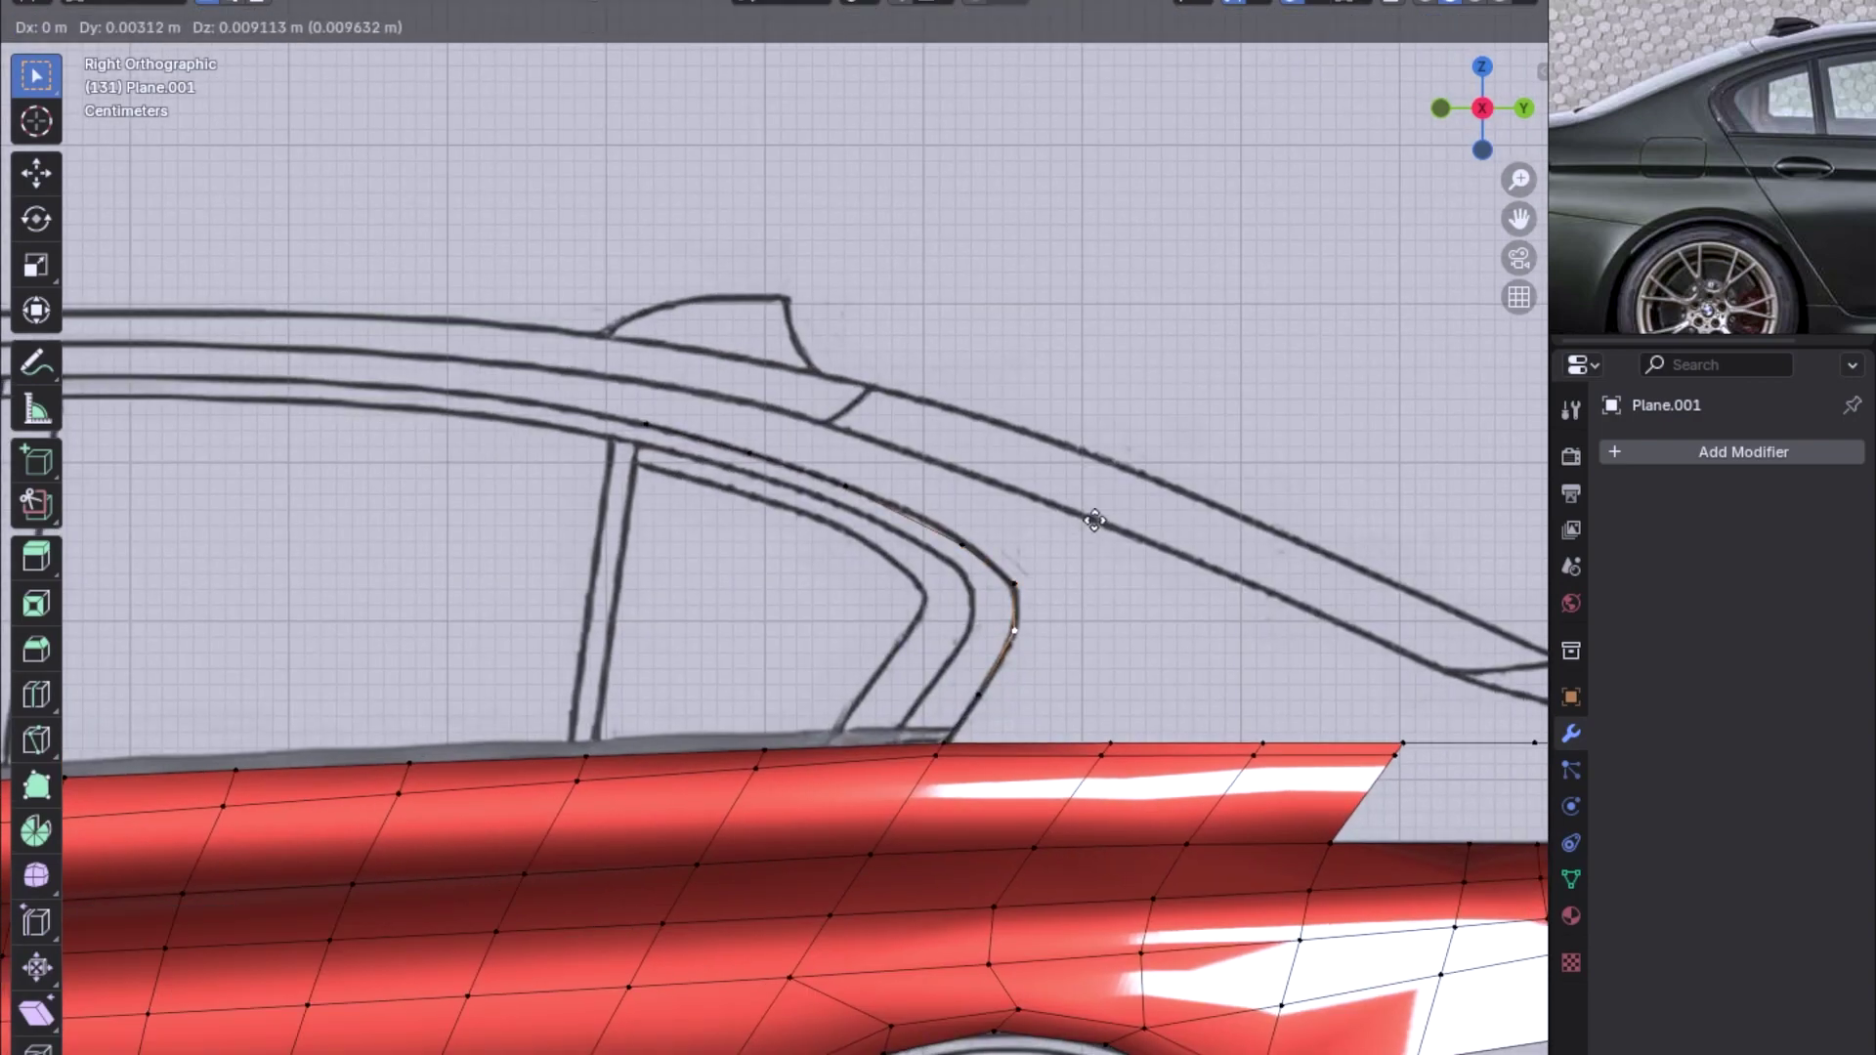
left_click(1057, 610)
left_click(978, 694)
key("g")
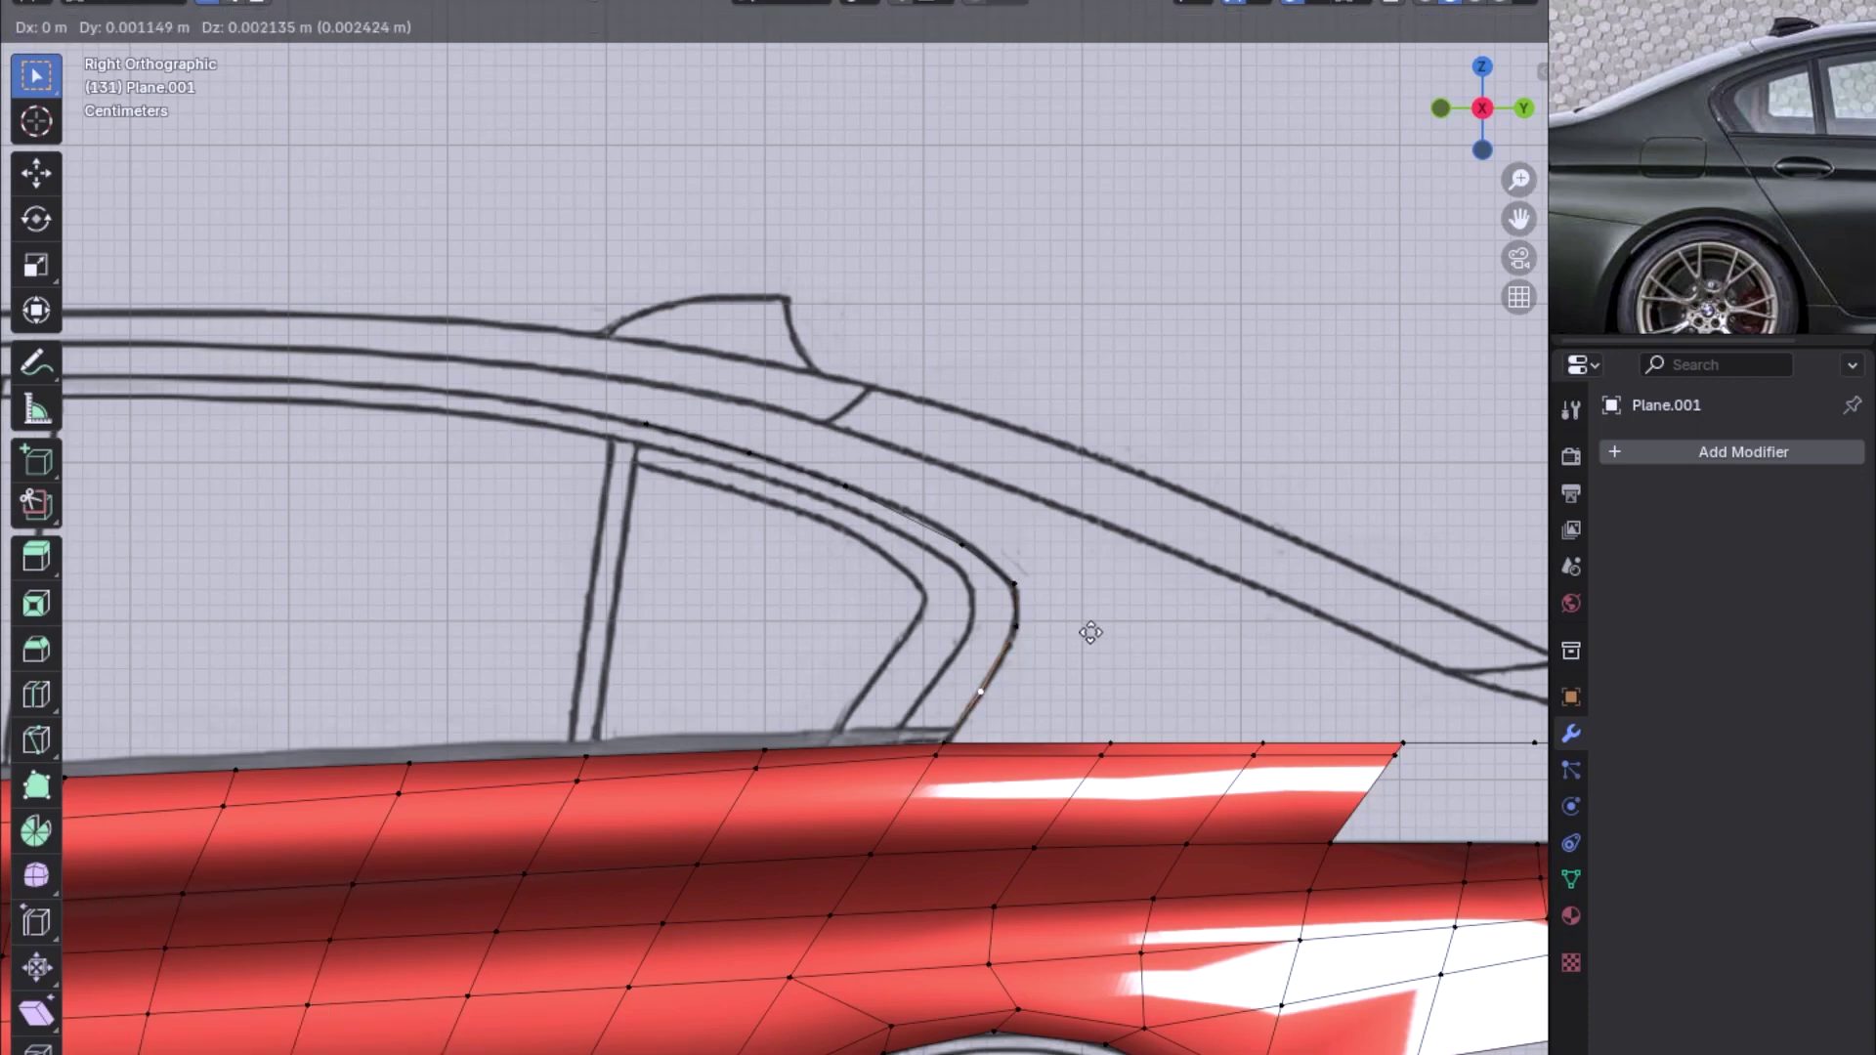
left_click(1028, 626)
Evenly space the three curve vertices, then the upper curve vertices, with LoopTools Space
key("ctrl+KP_Add")
right_click(1013, 628)
left_click(1069, 616)
left_click(1016, 627)
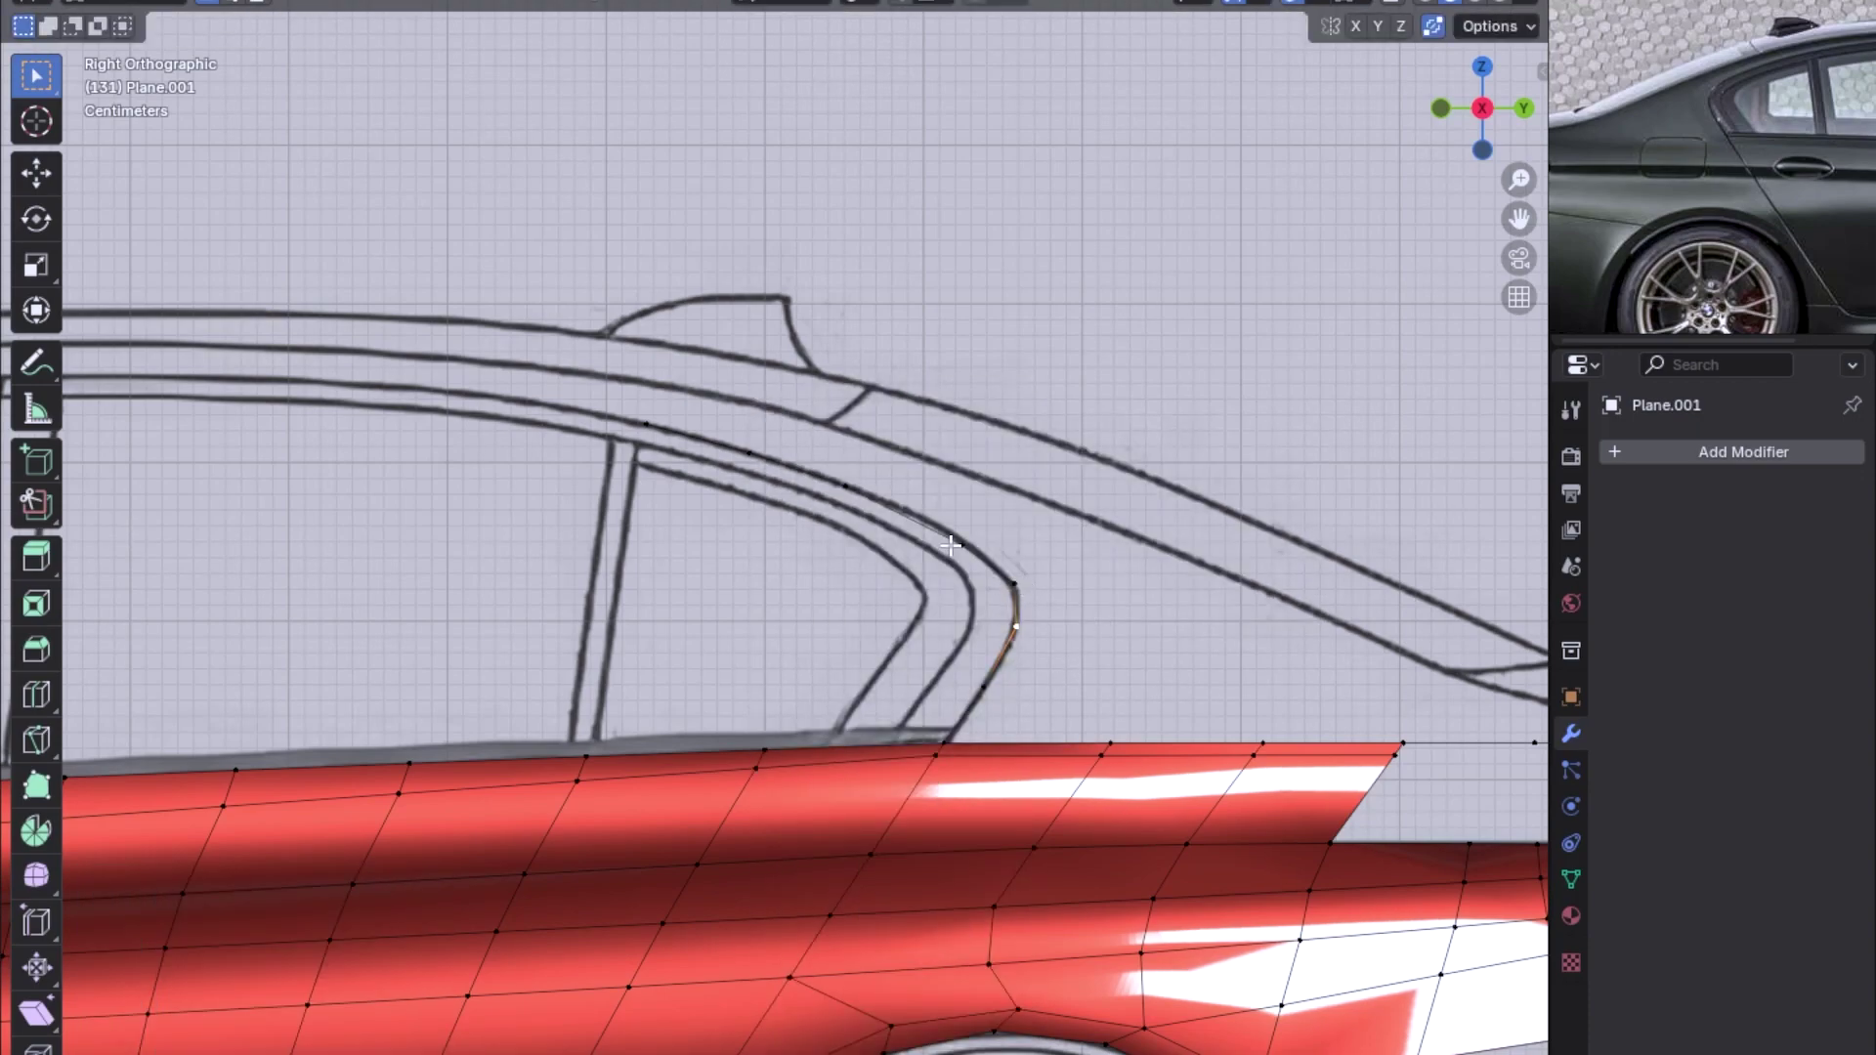
left_click(964, 545, "ctrl")
right_click(969, 549)
left_click(1089, 625)
Slide and nudge the upper curve vertices along their edges onto the window line
scroll(973, 556, "up", 1)
key("g")
left_click(1122, 761)
left_click(998, 547)
key("shift+v")
left_click(1168, 549)
key("g")
left_click(1165, 536)
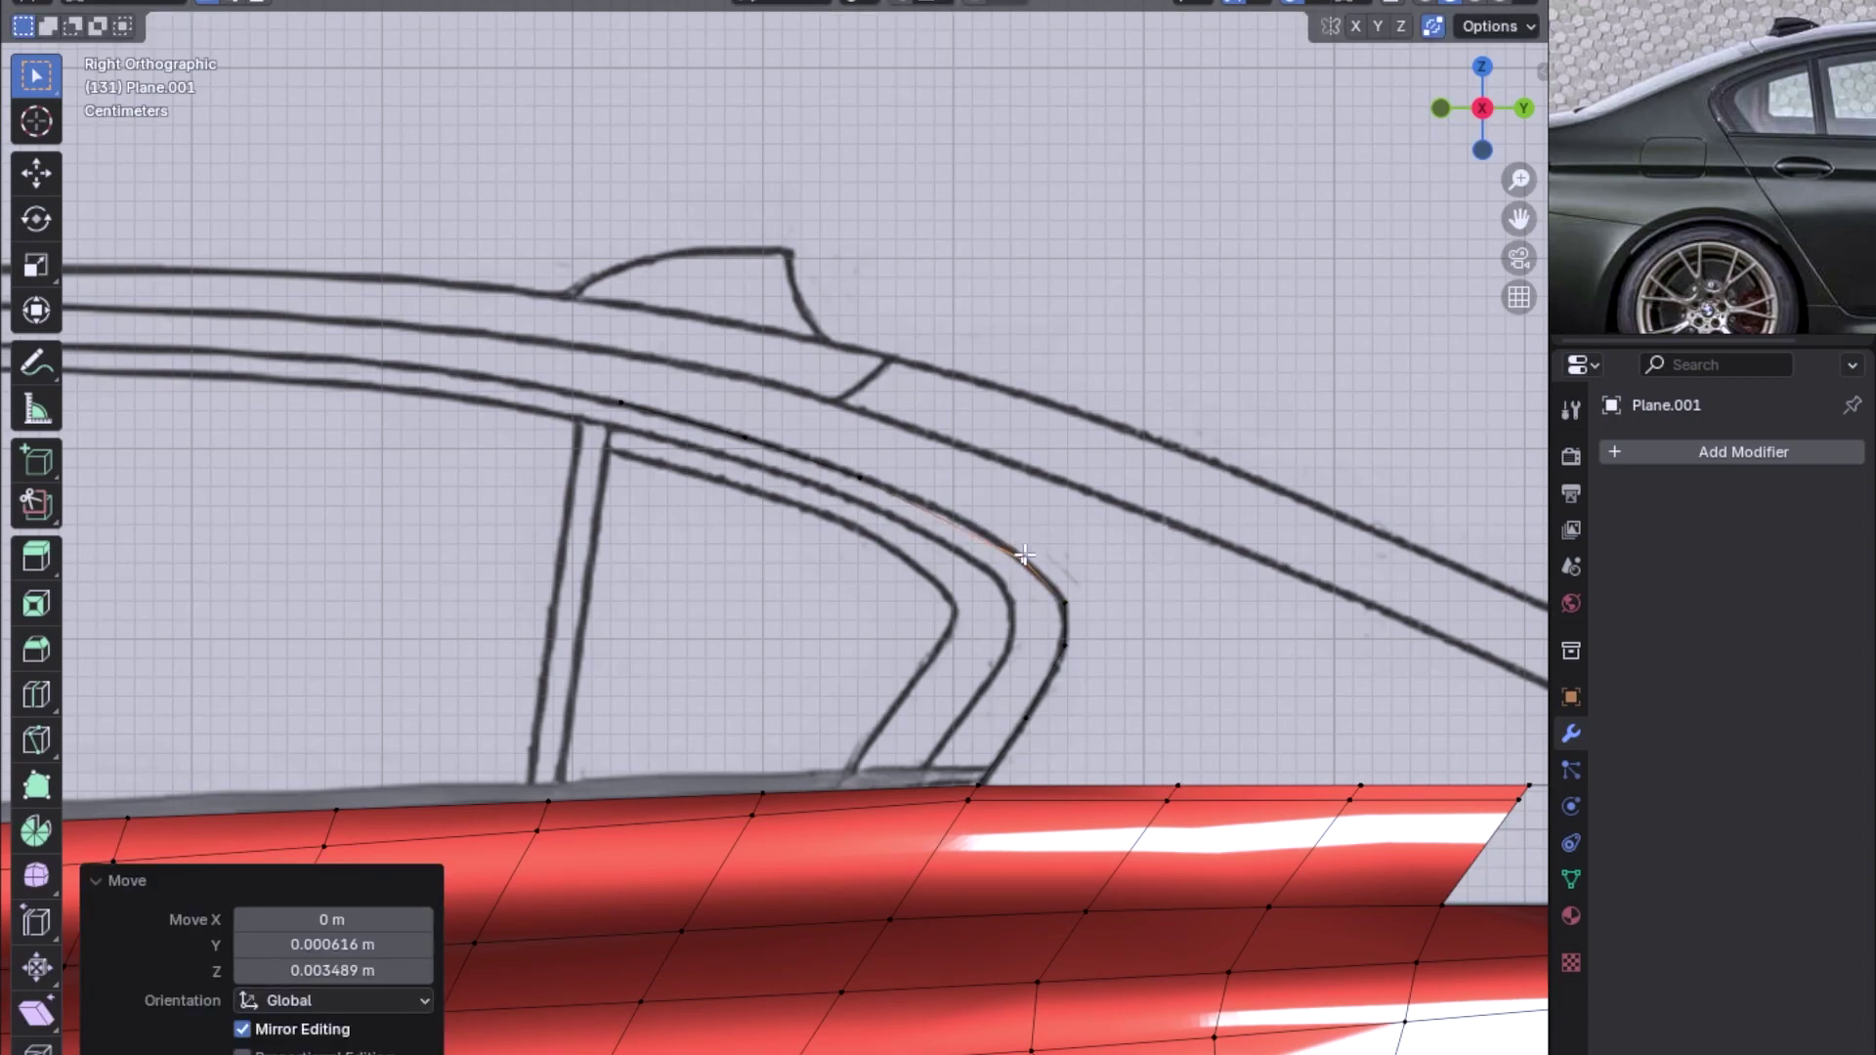
key("shift+v")
left_click(1099, 625)
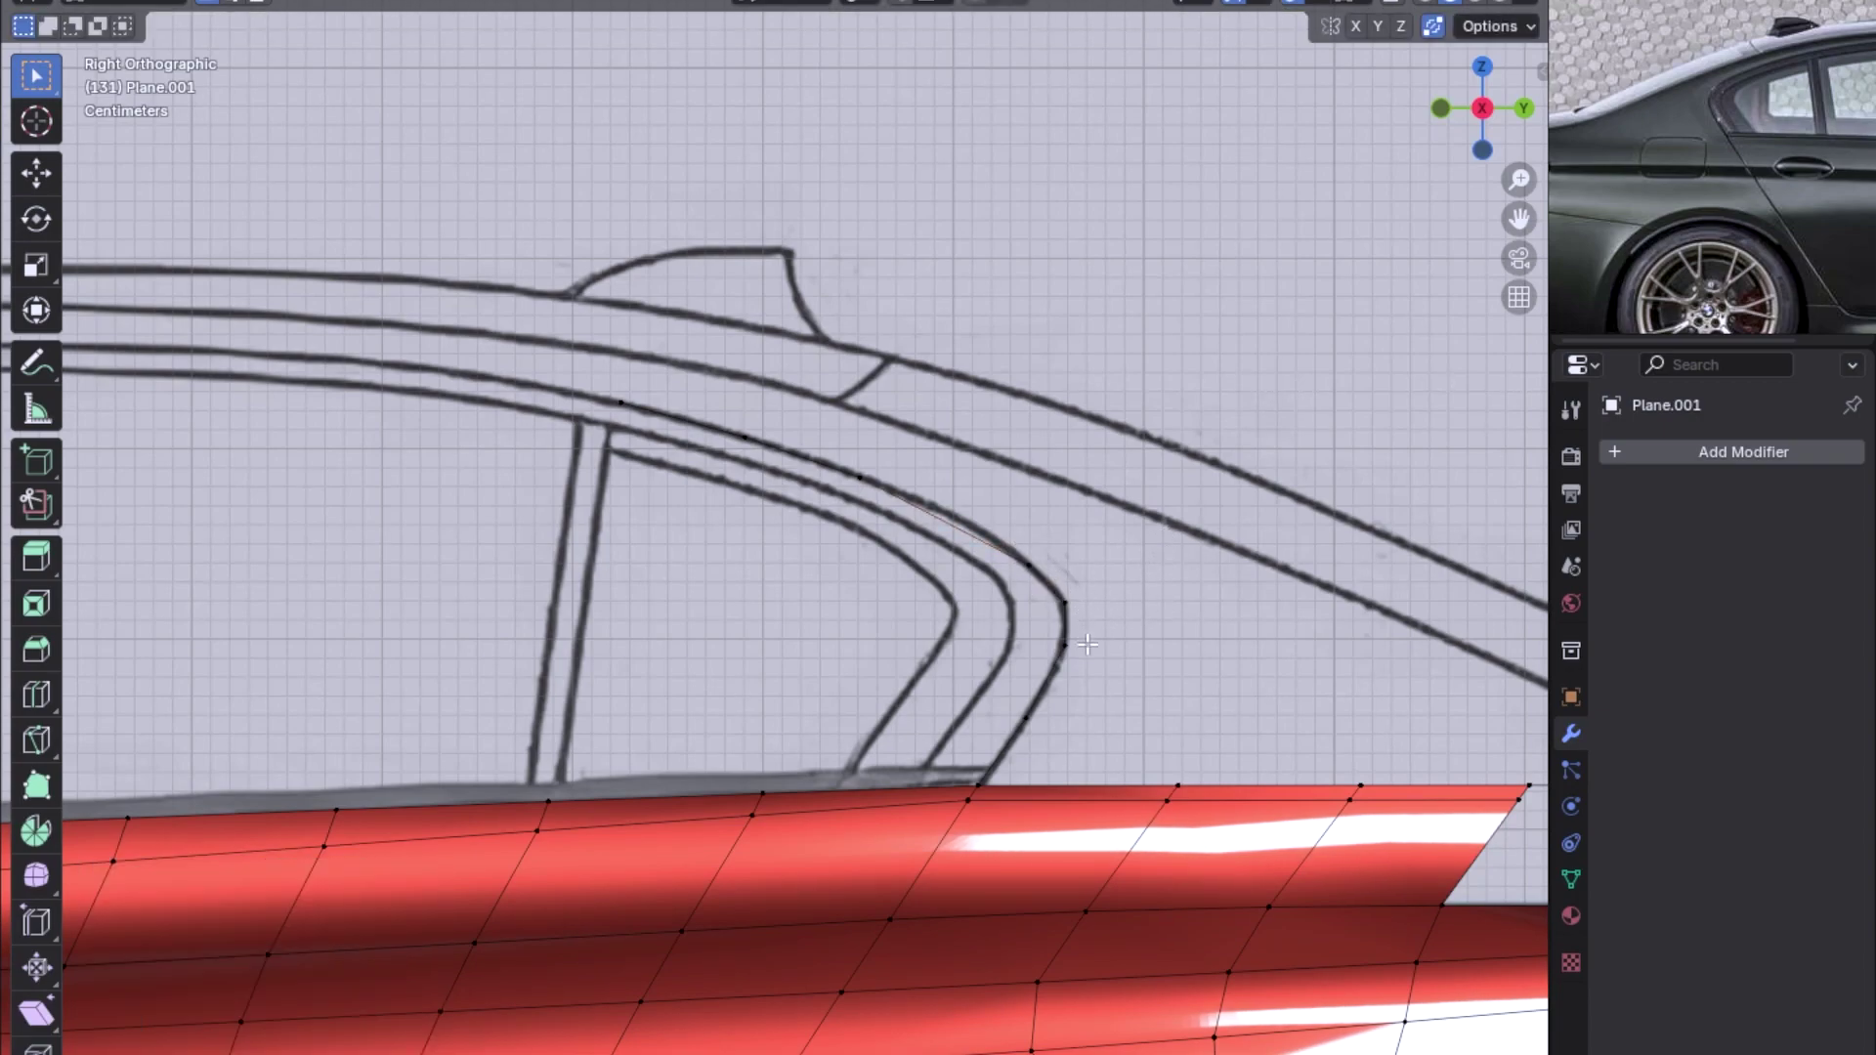
Try LoopTools Space on the extended selection, undo it, and reposition a vertex on the sketch
left_click(1029, 567, "ctrl")
right_click(1005, 402)
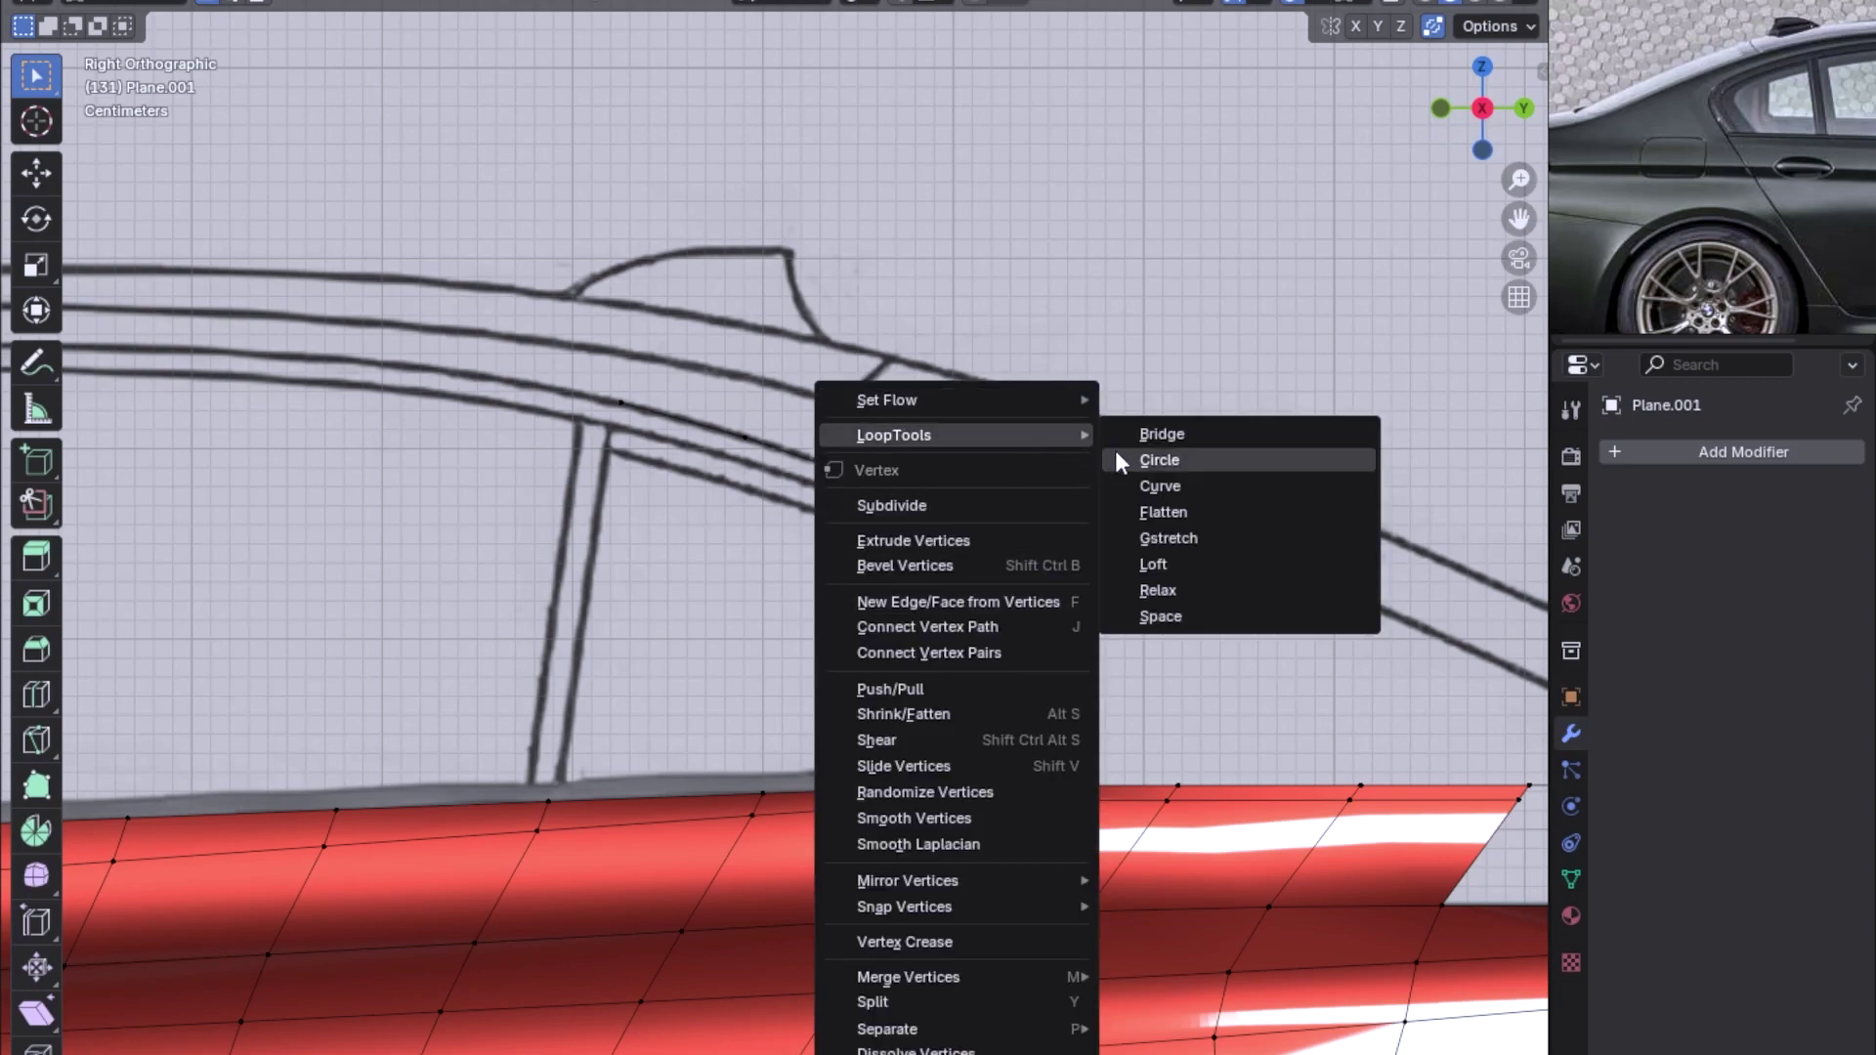
left_click(1148, 616)
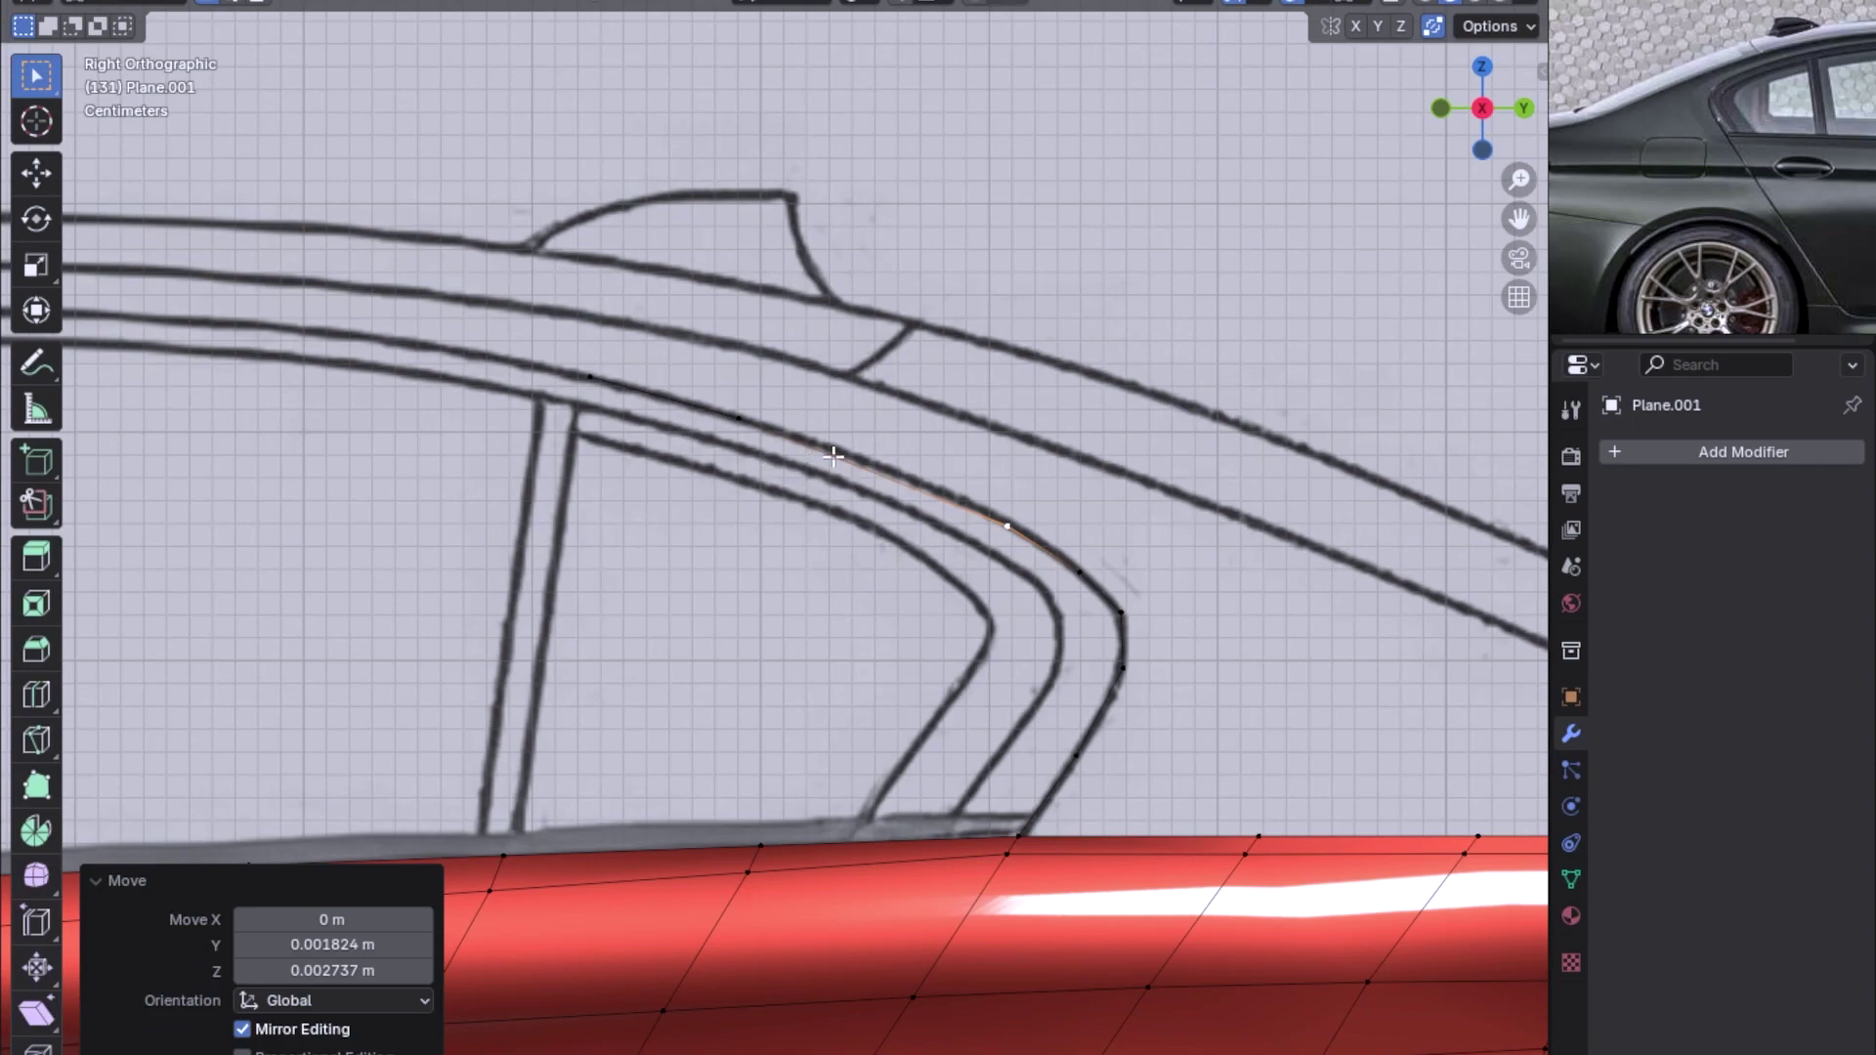
key("ctrl+z")
key("g")
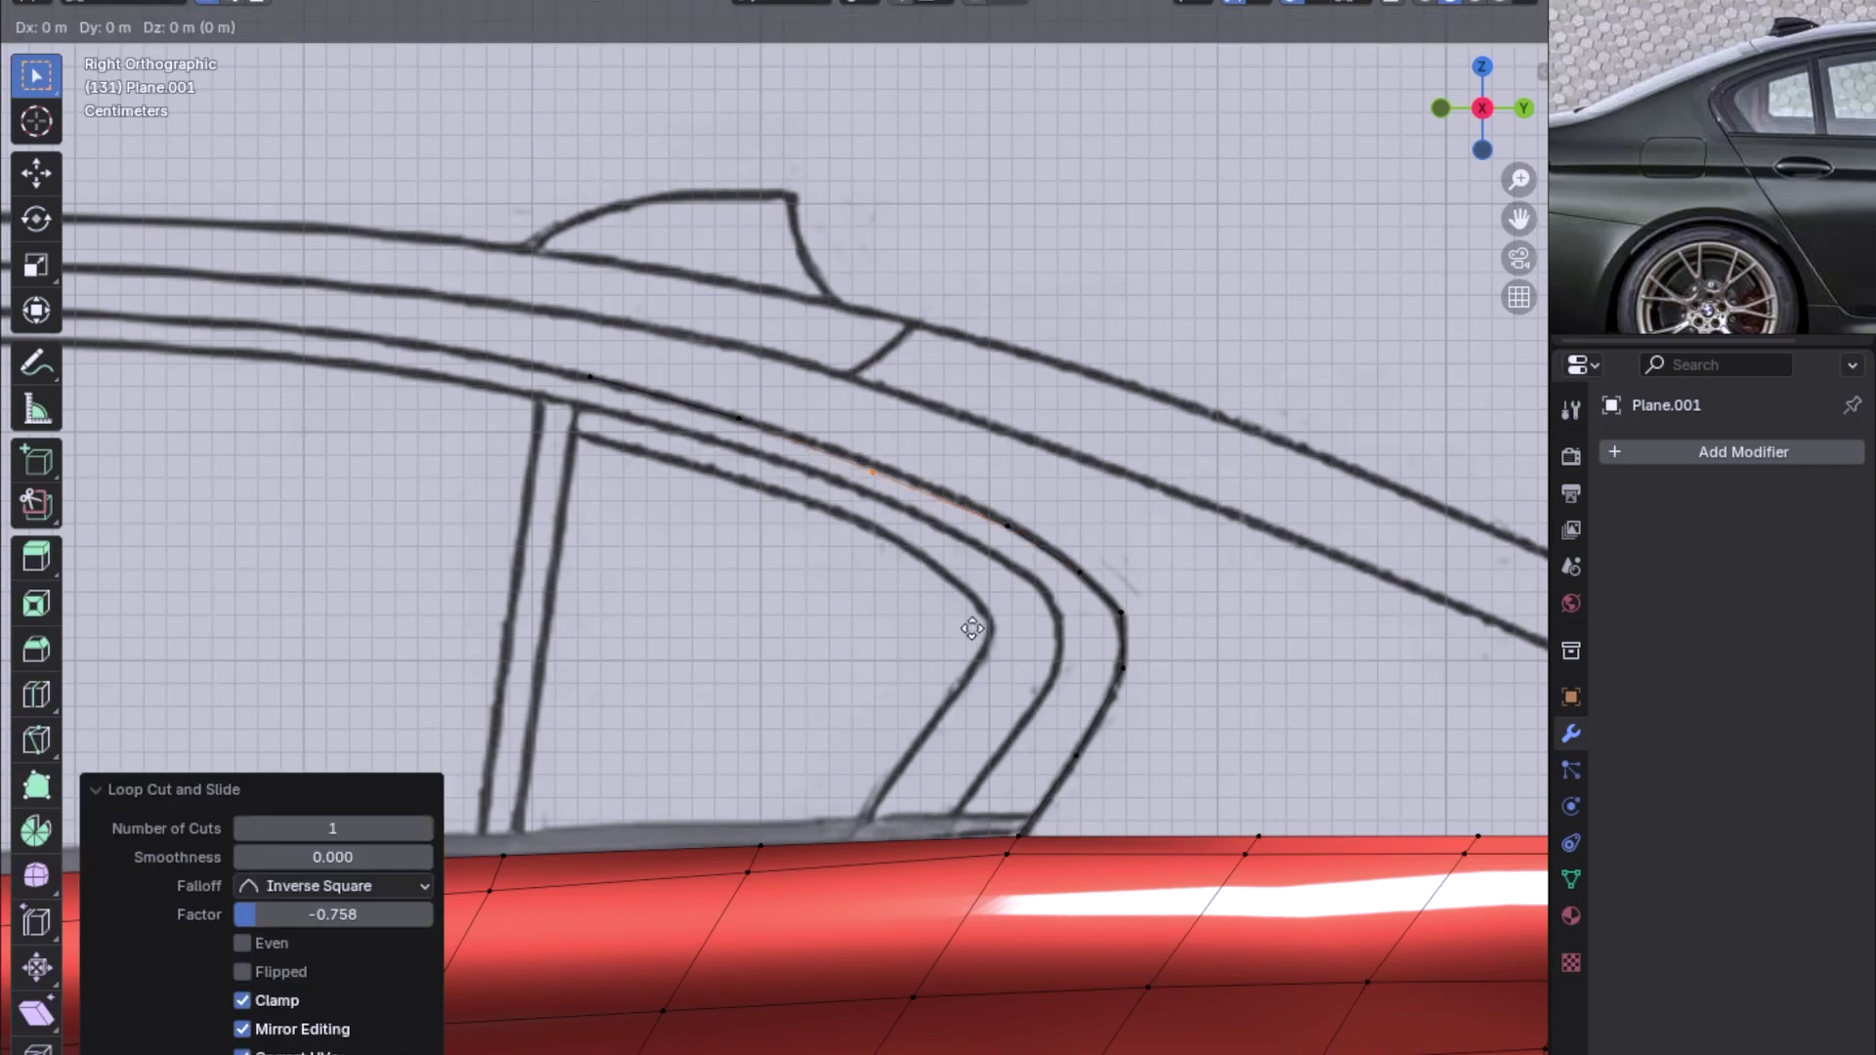
left_click(642, 426)
Space the vertices evenly along the curve path from its top end, redoing after an undo
left_click(598, 379)
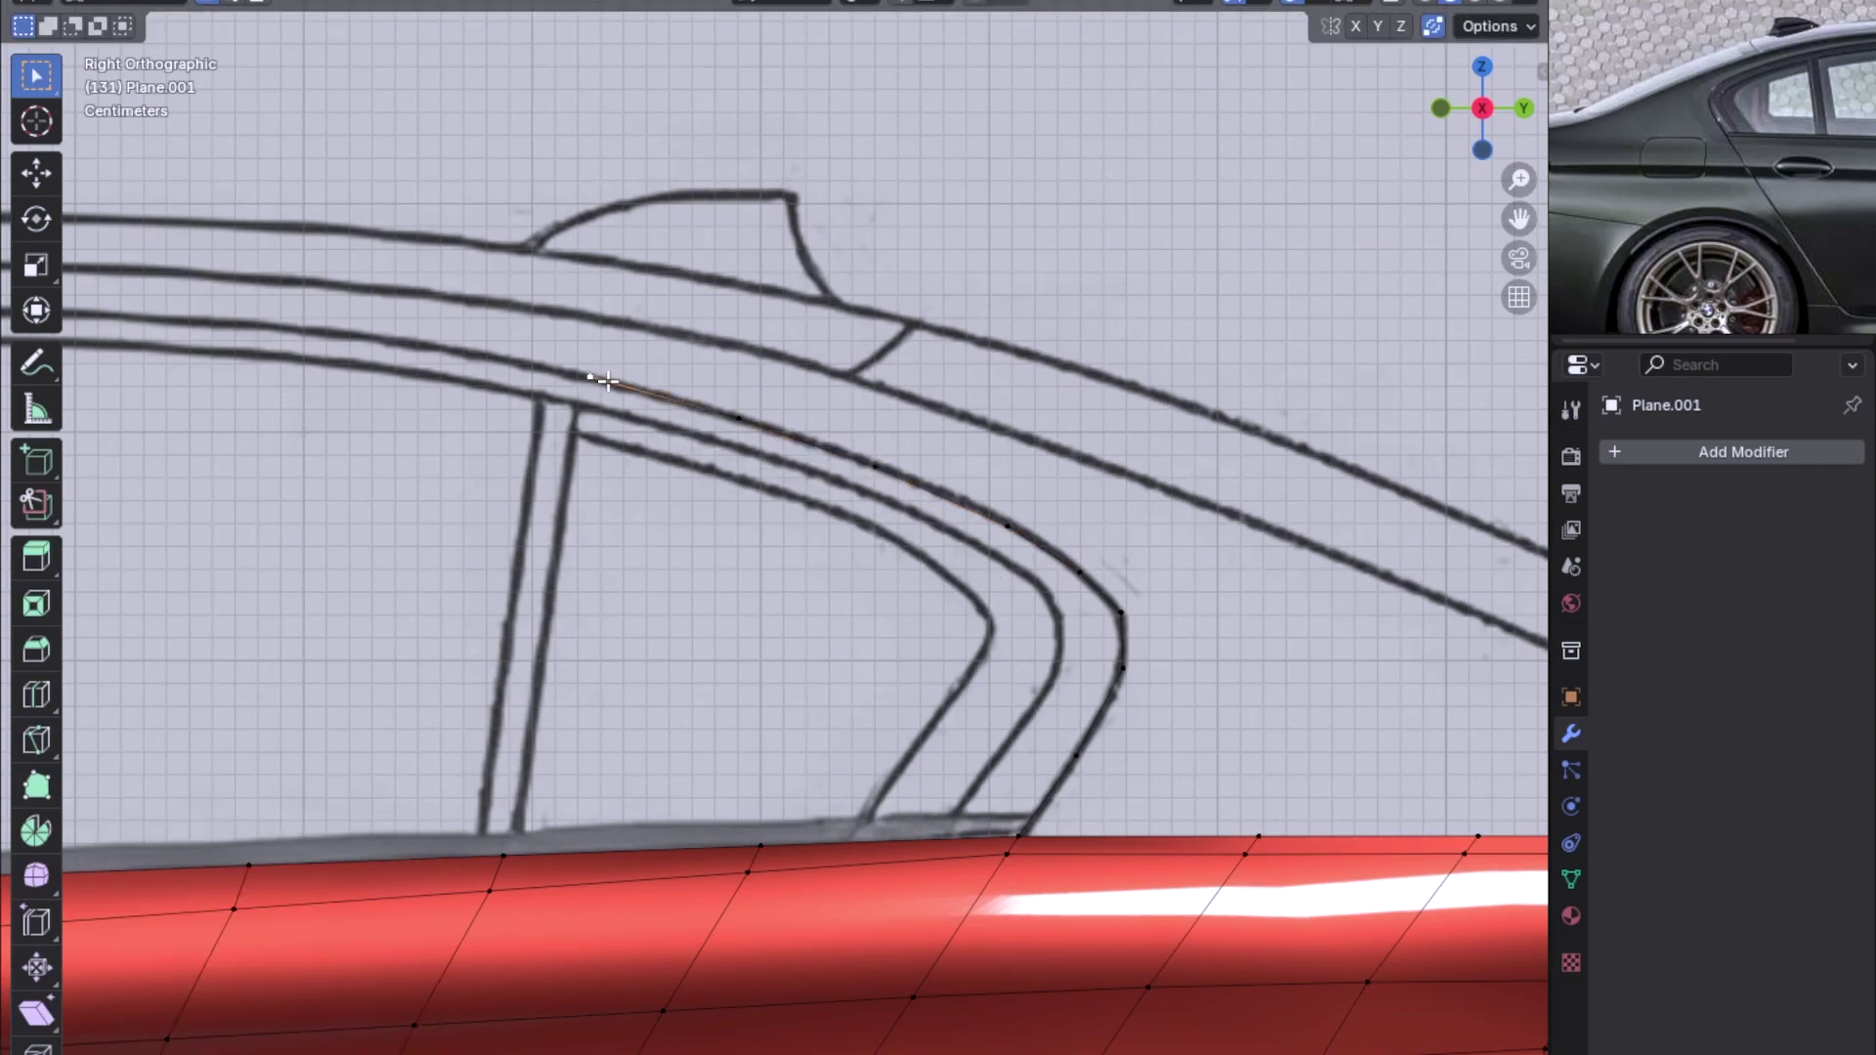
left_click(1125, 609, "ctrl")
right_click(1069, 561)
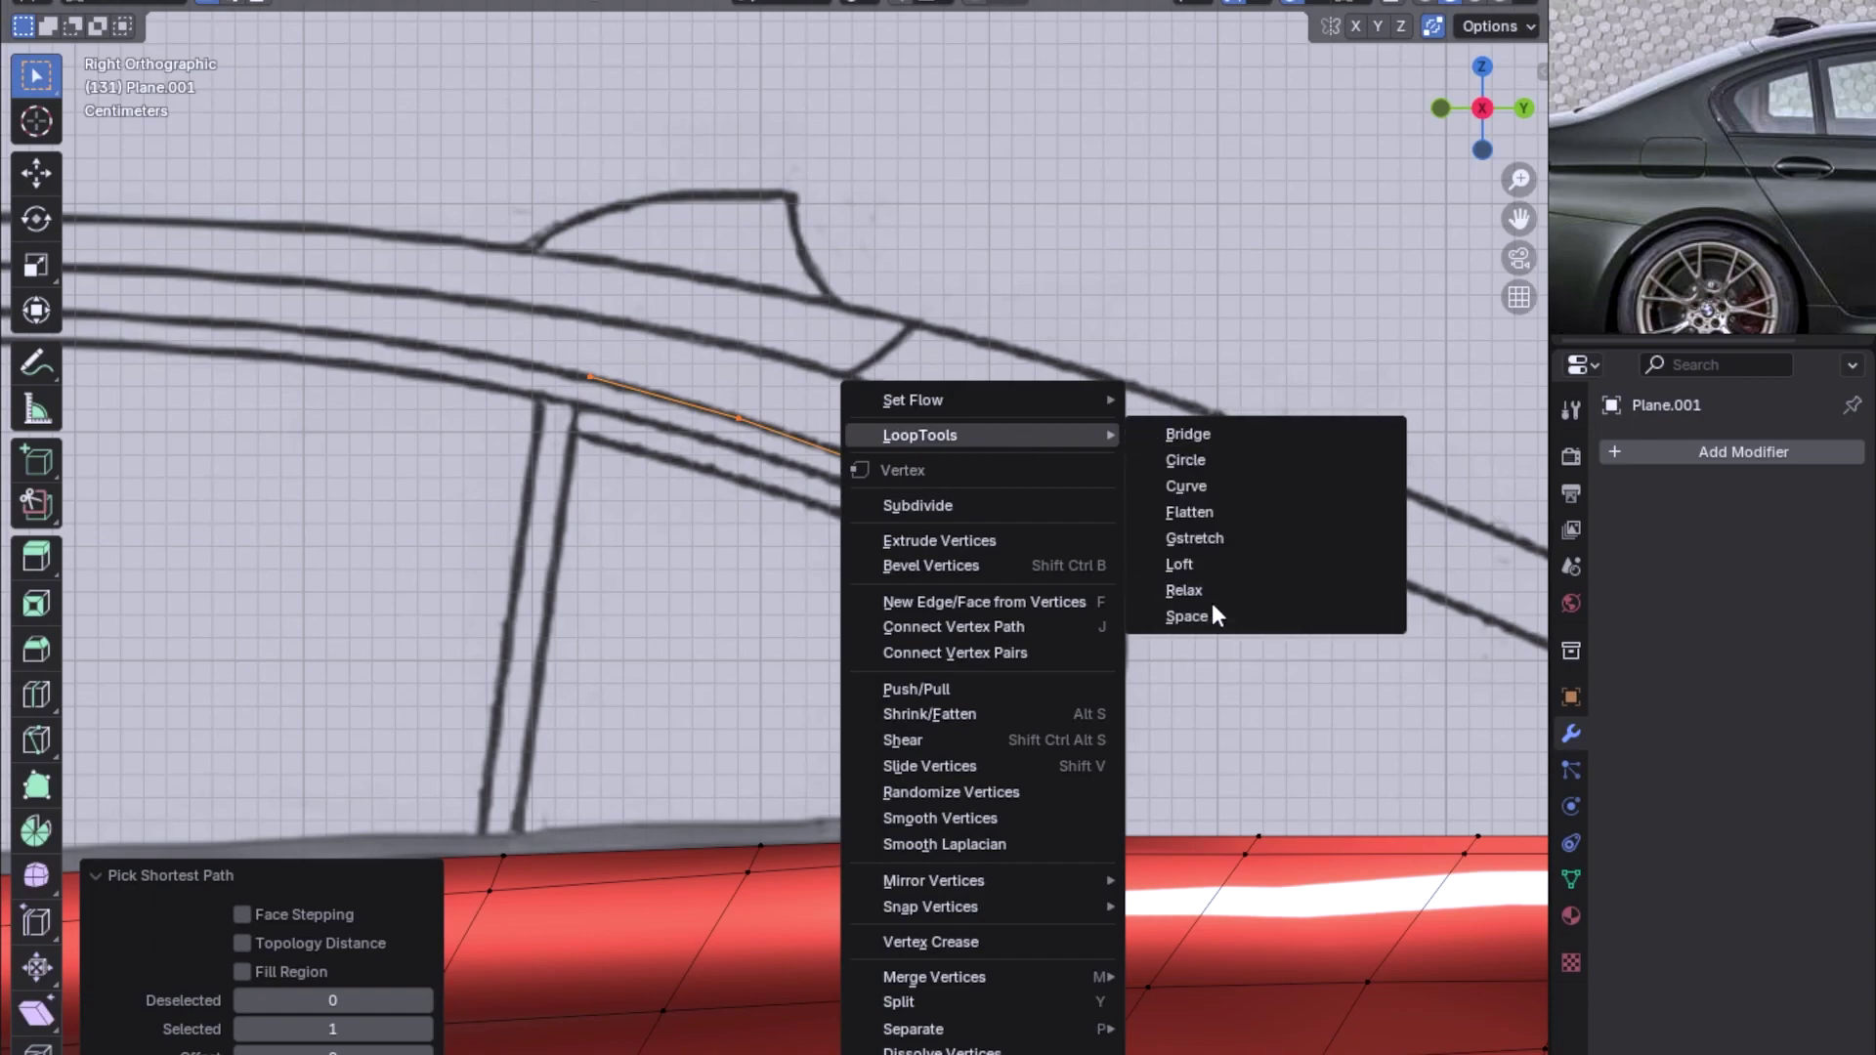
left_click(1212, 600)
key("ctrl+z")
left_click(1059, 572)
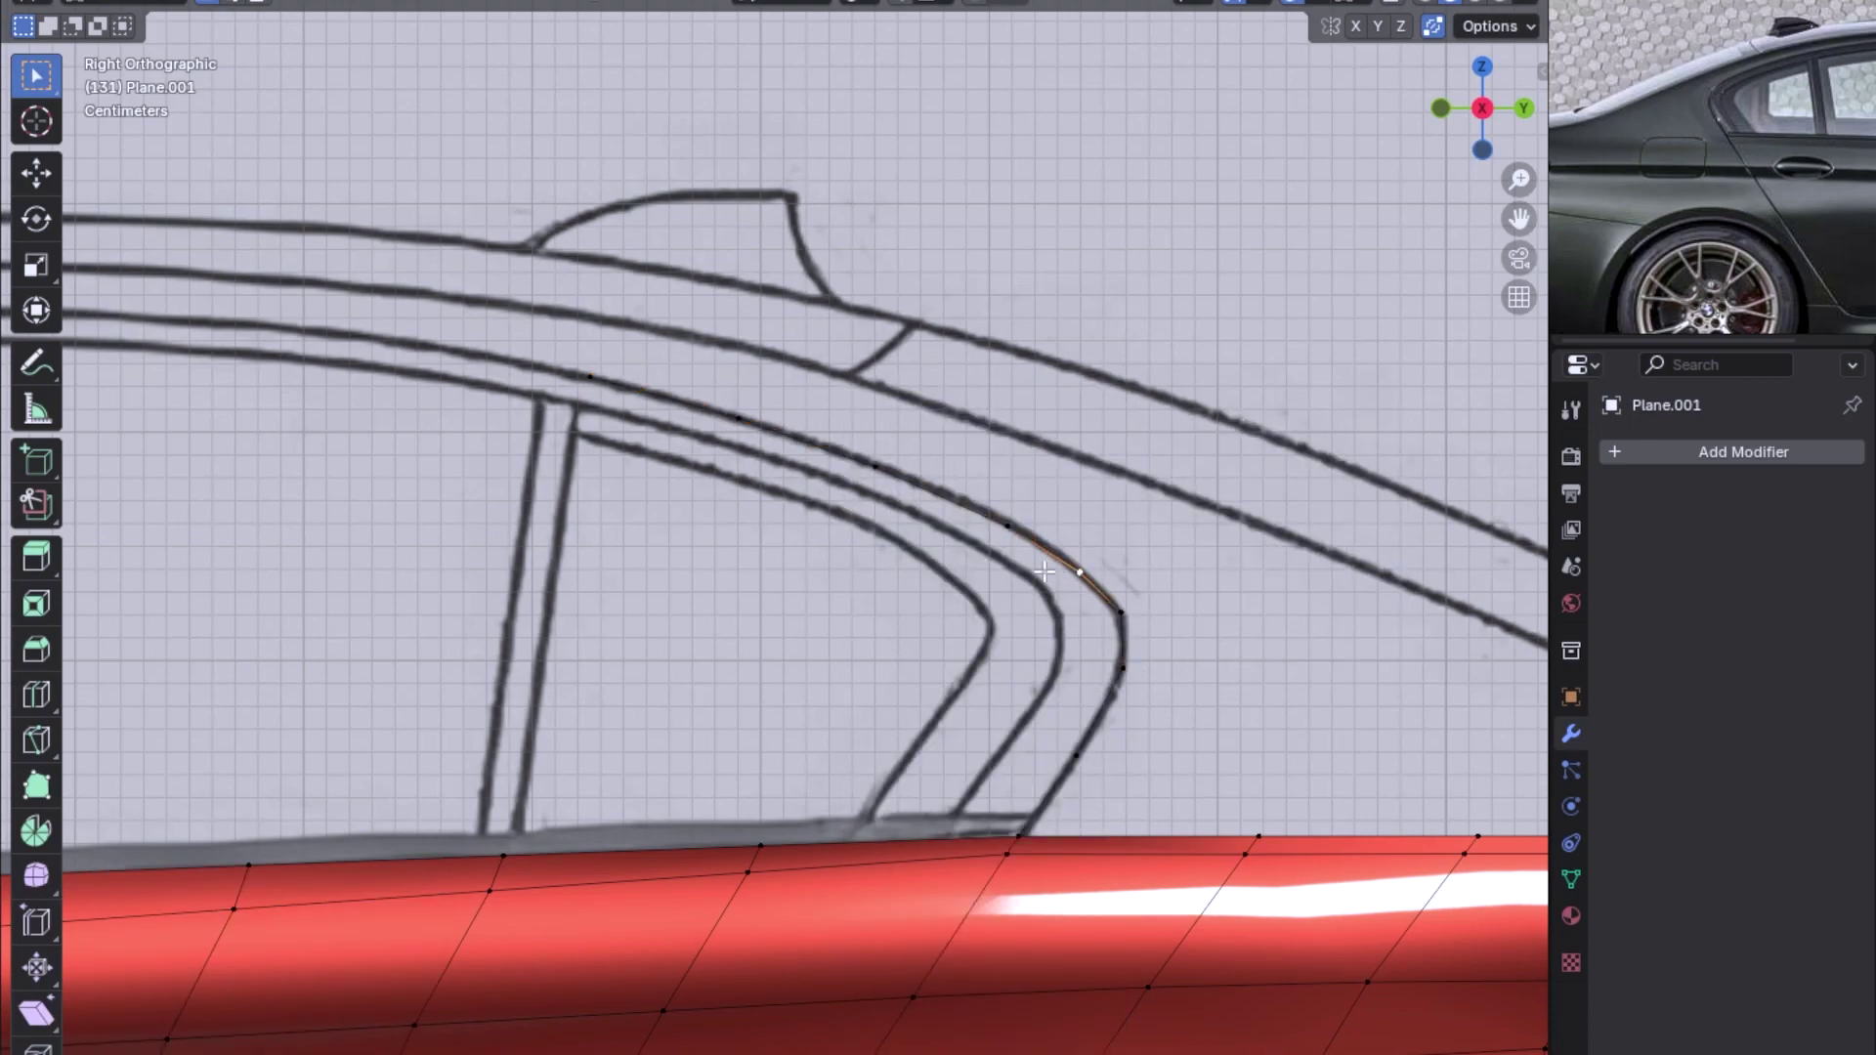
left_click(592, 379, "ctrl")
right_click(614, 386)
left_click(772, 569)
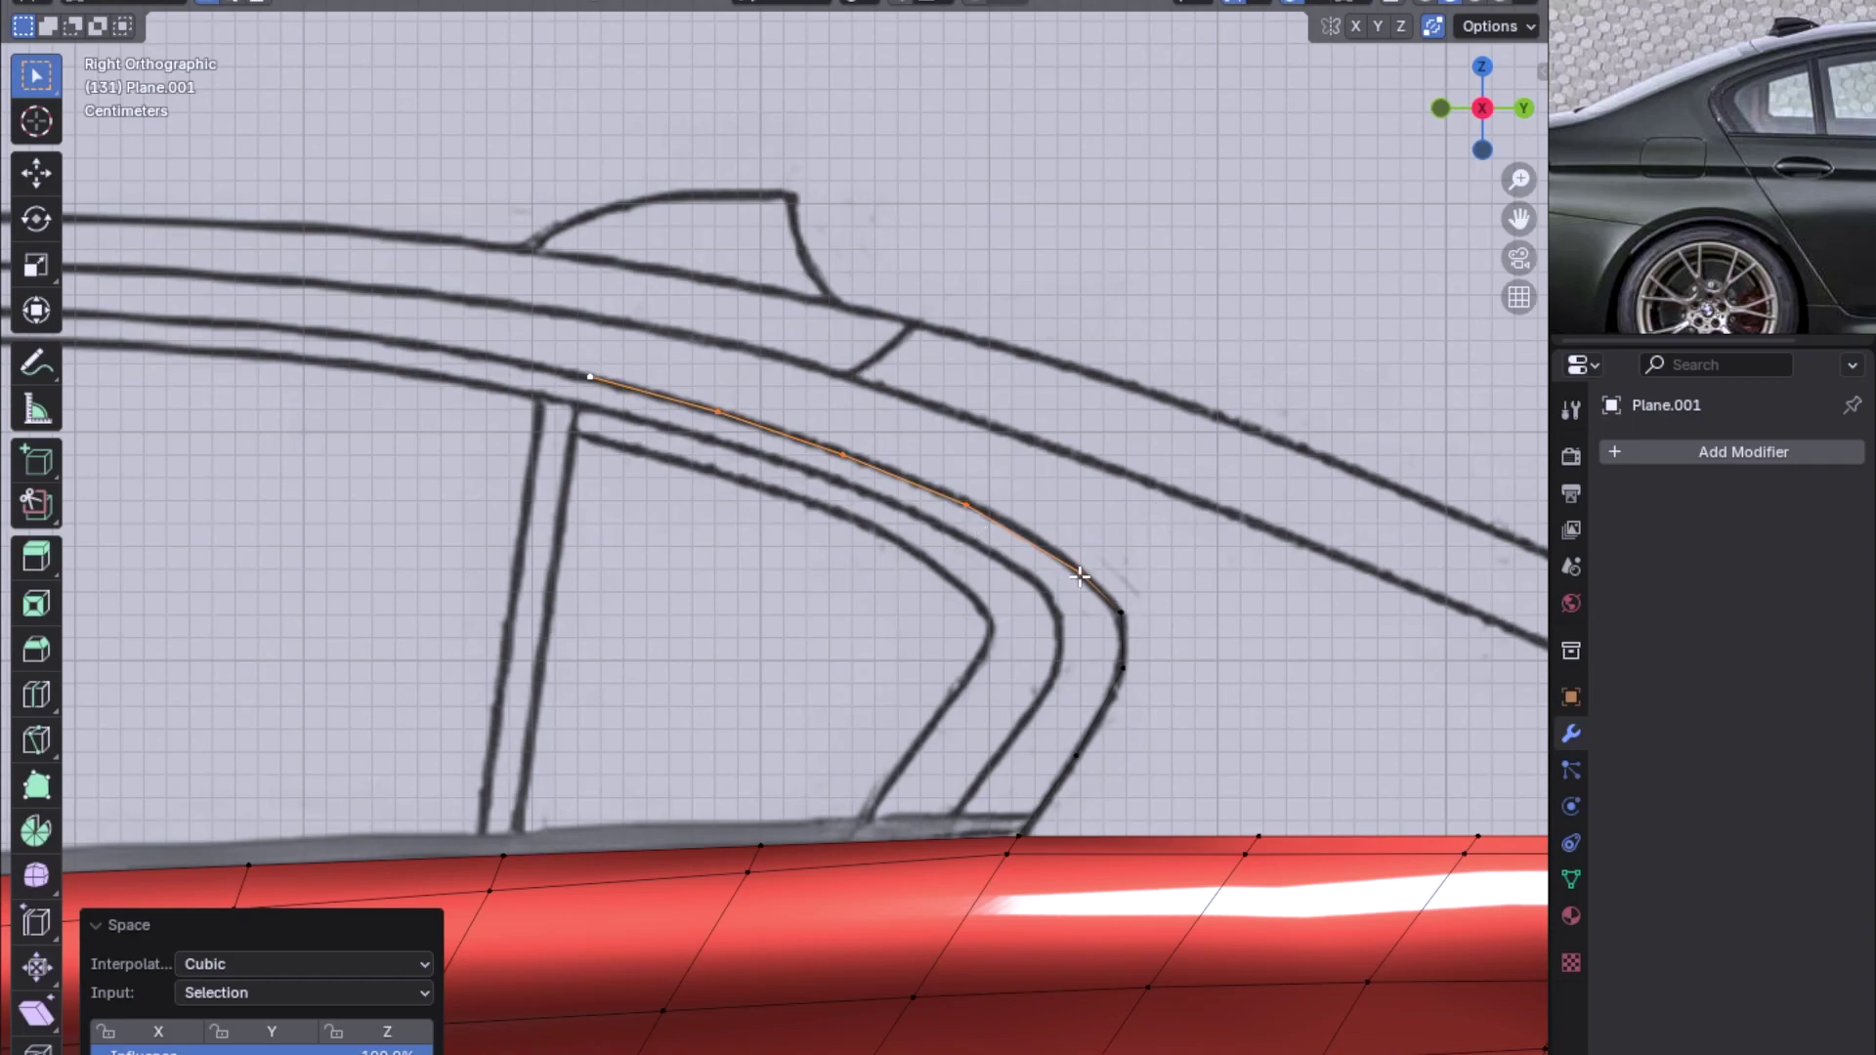
Evenly space the vertices at the curve's corner with LoopTools Space
left_click(1080, 573)
left_click(1122, 668, "ctrl")
right_click(1074, 428)
left_click(1277, 619)
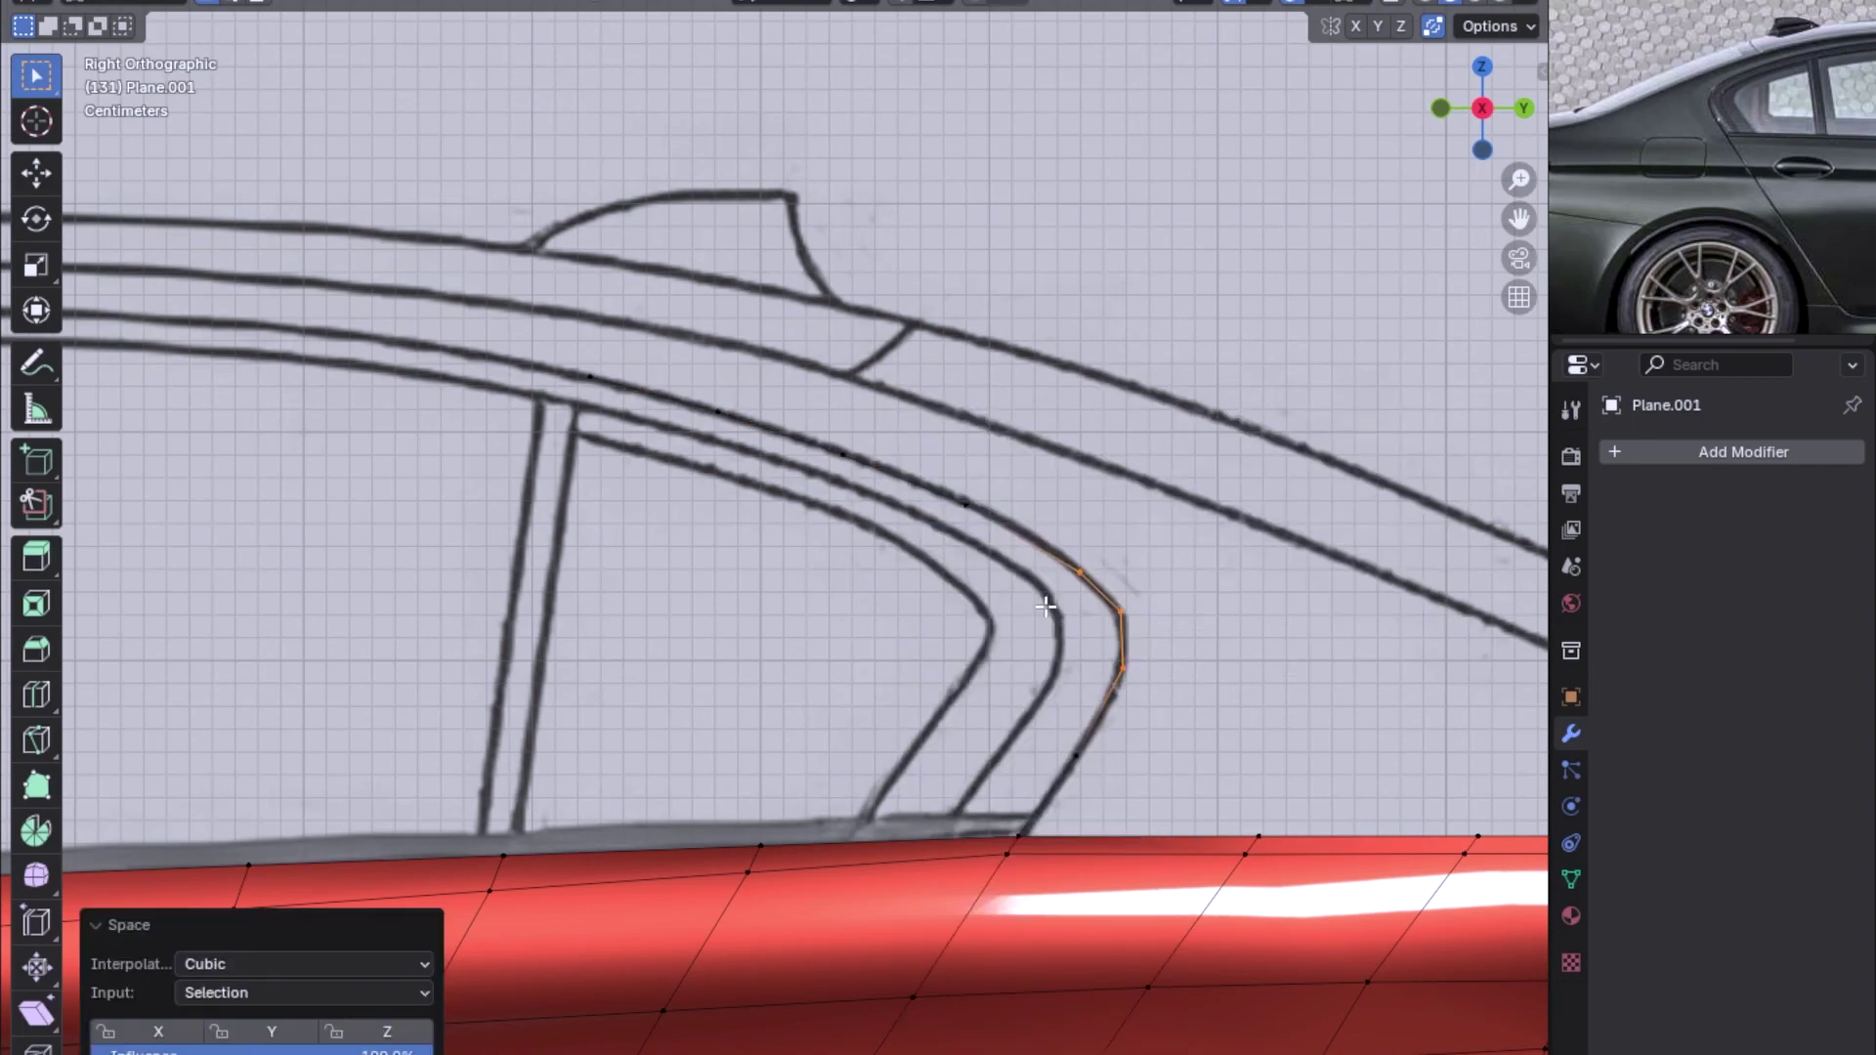
Place an upper vertex on the sketch line and re-space the whole path from the top
left_click(963, 513)
key("g")
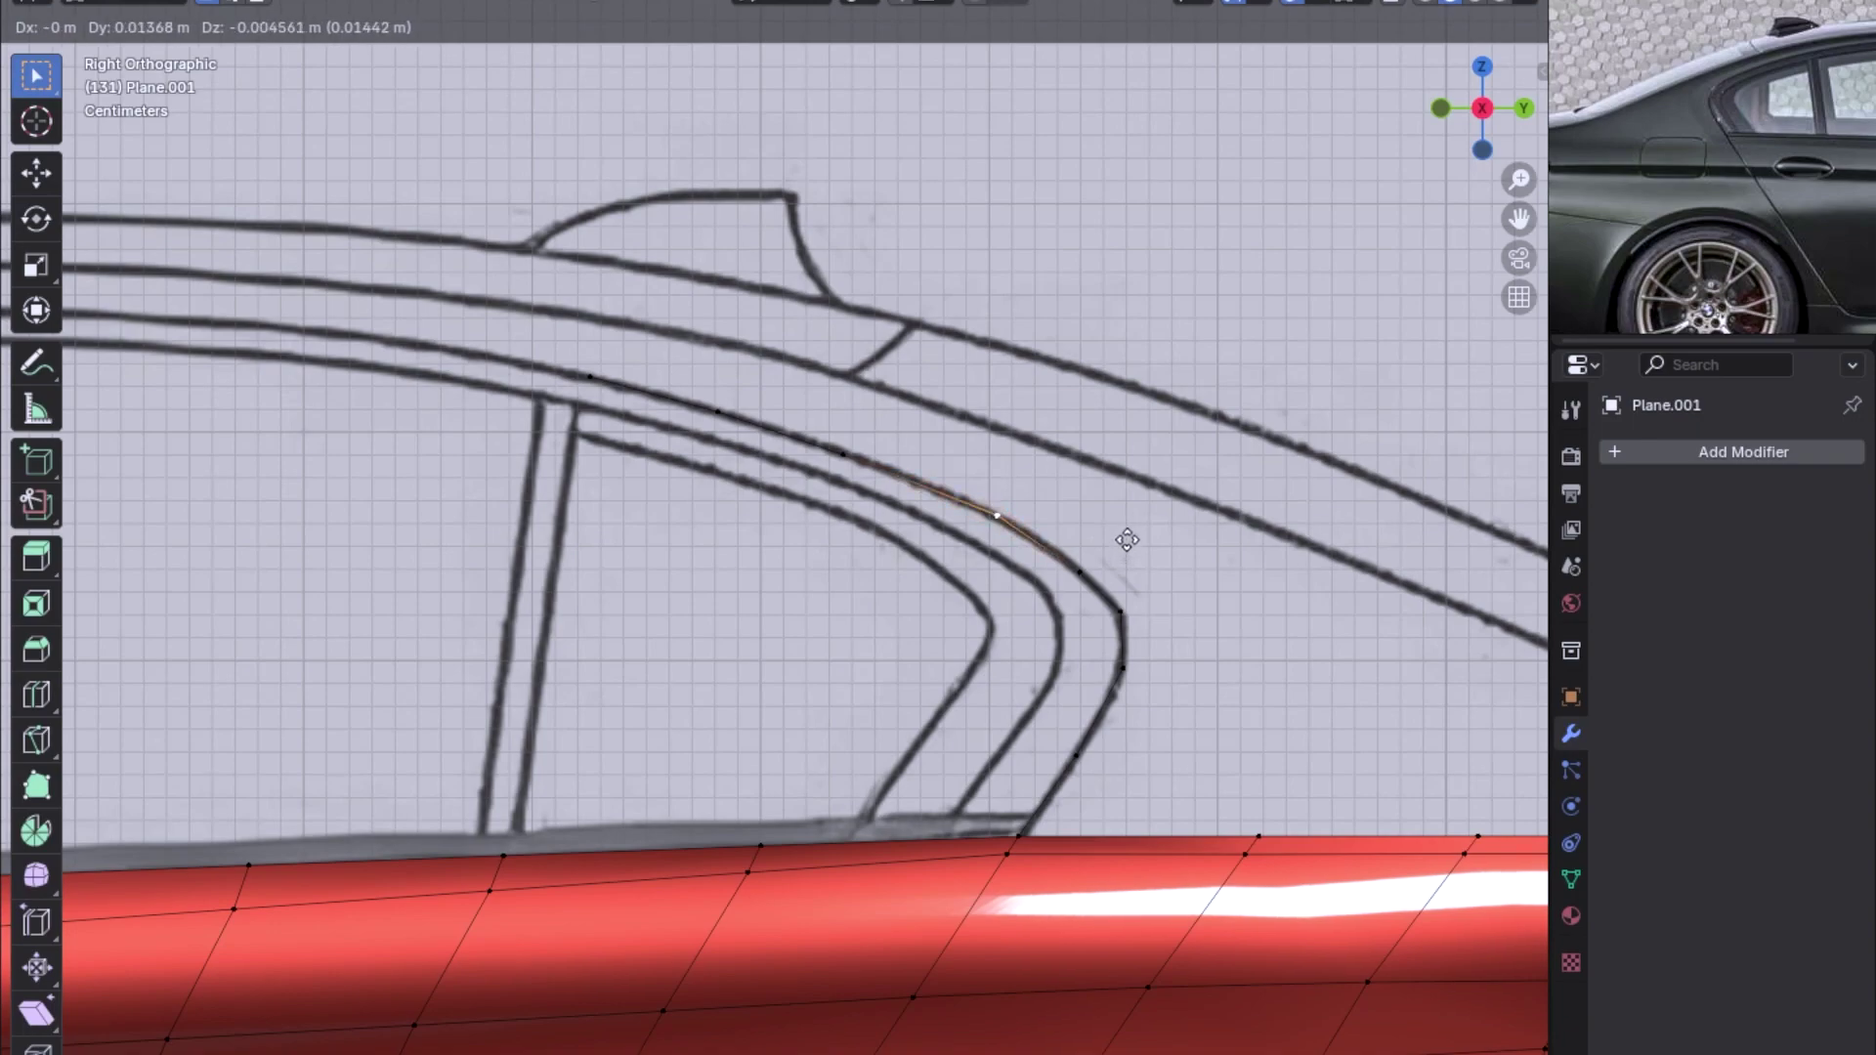
left_click(1126, 542)
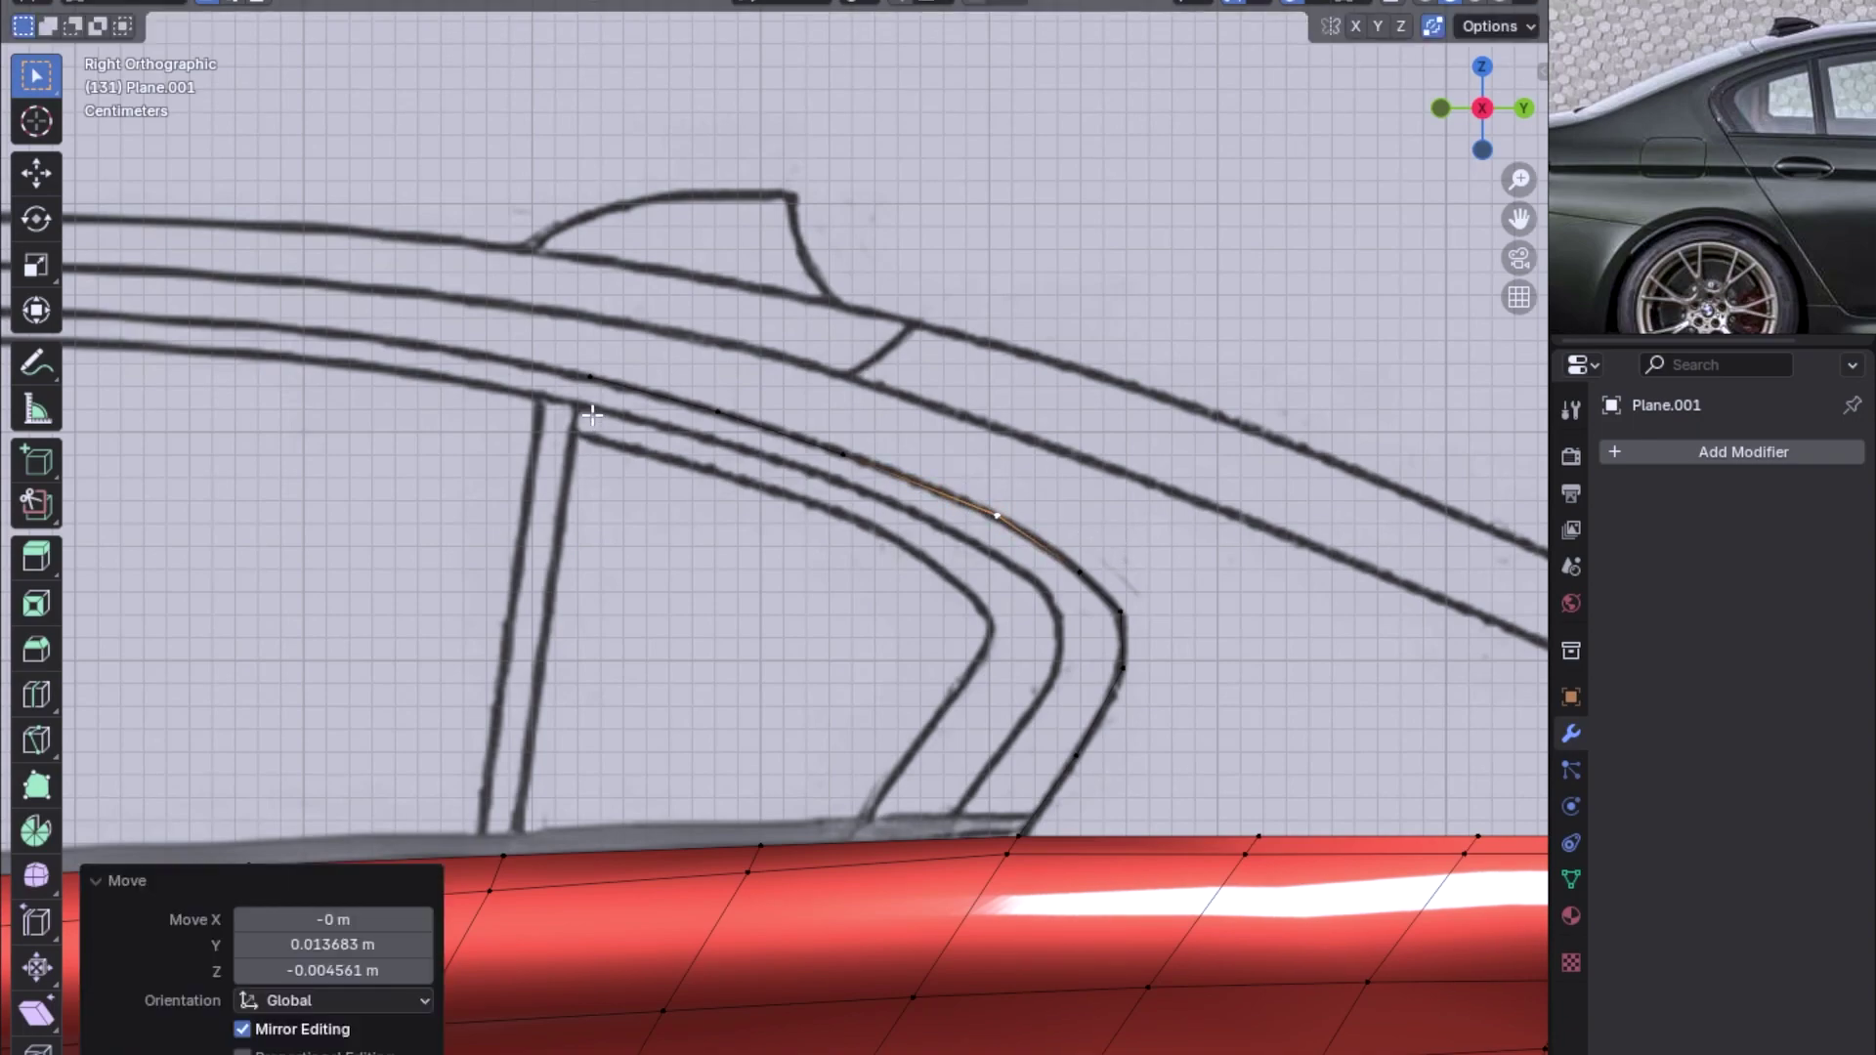
left_click(590, 376, "ctrl")
right_click(508, 381)
left_click(774, 560)
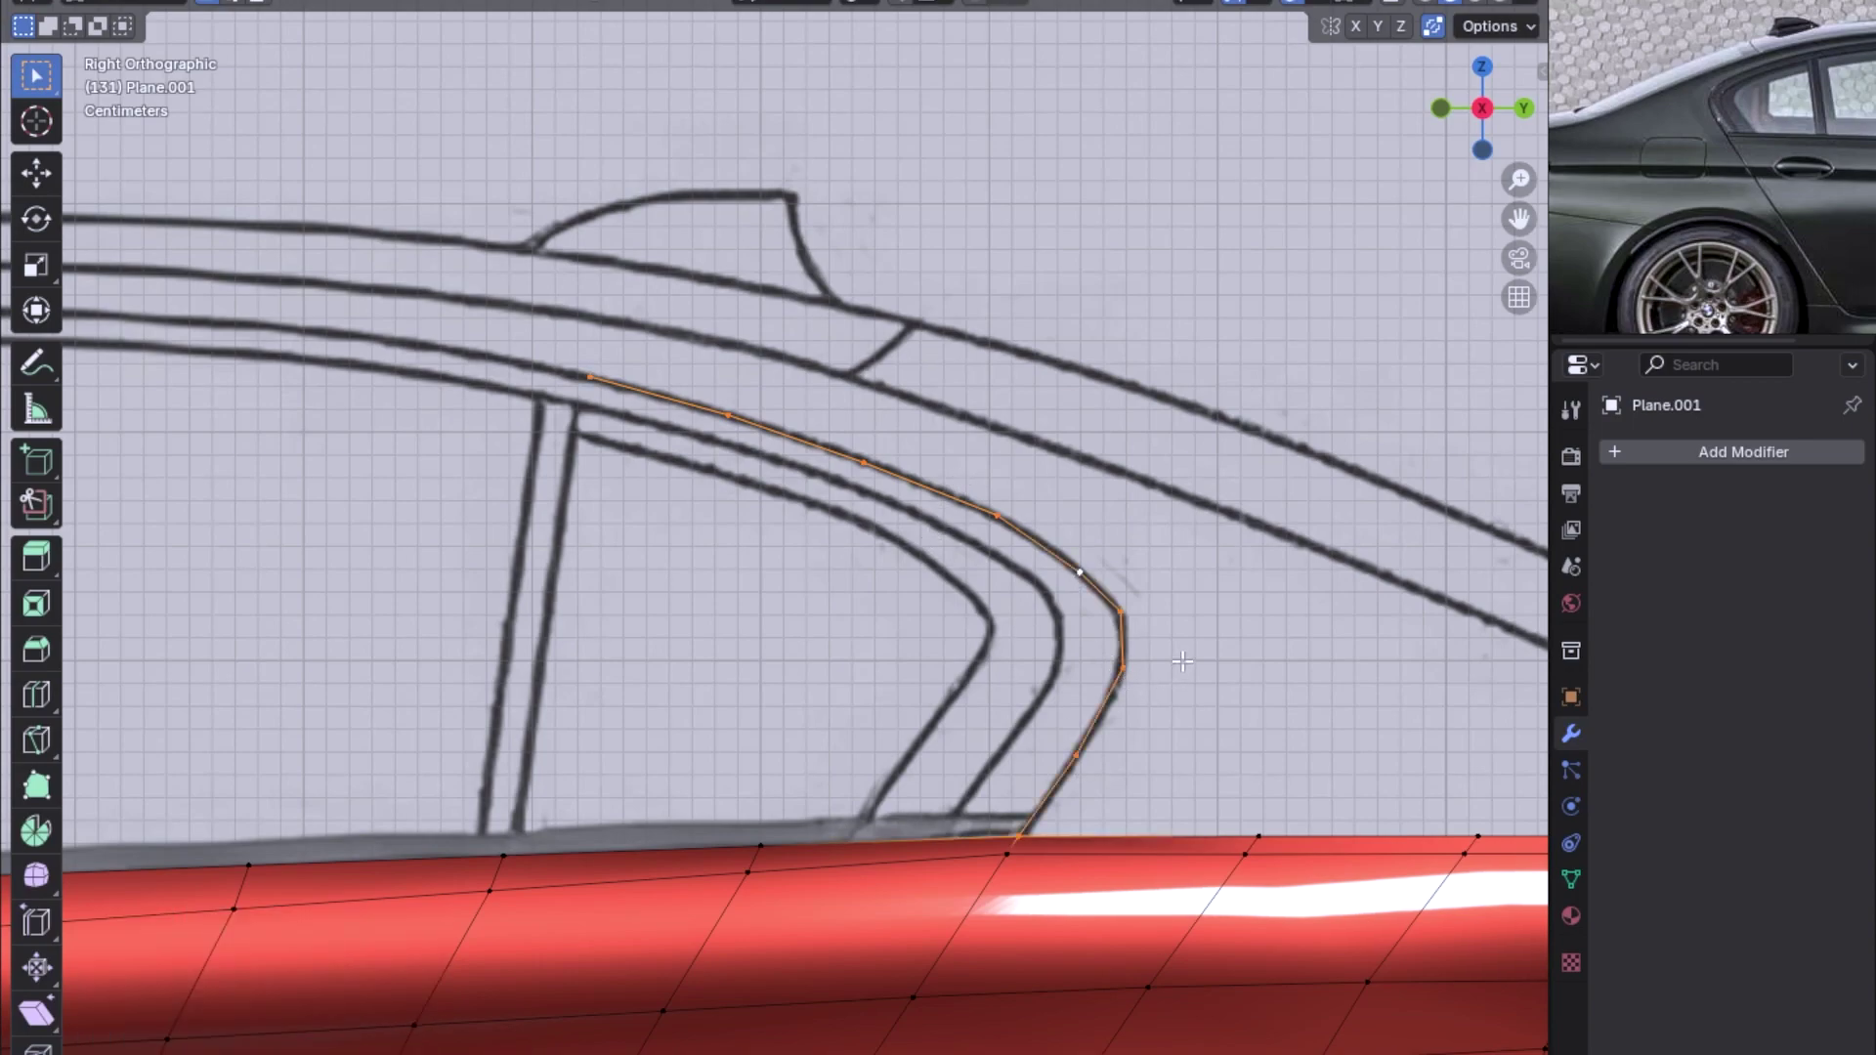
middle_click_drag(1084, 580, 1143, 705, "alt")
In top view, shift the top curve vertex along X onto the window outline
key("g")
key("x")
key("Escape")
key("KP_3")
middle_click_drag(1123, 823, 934, 589, "alt")
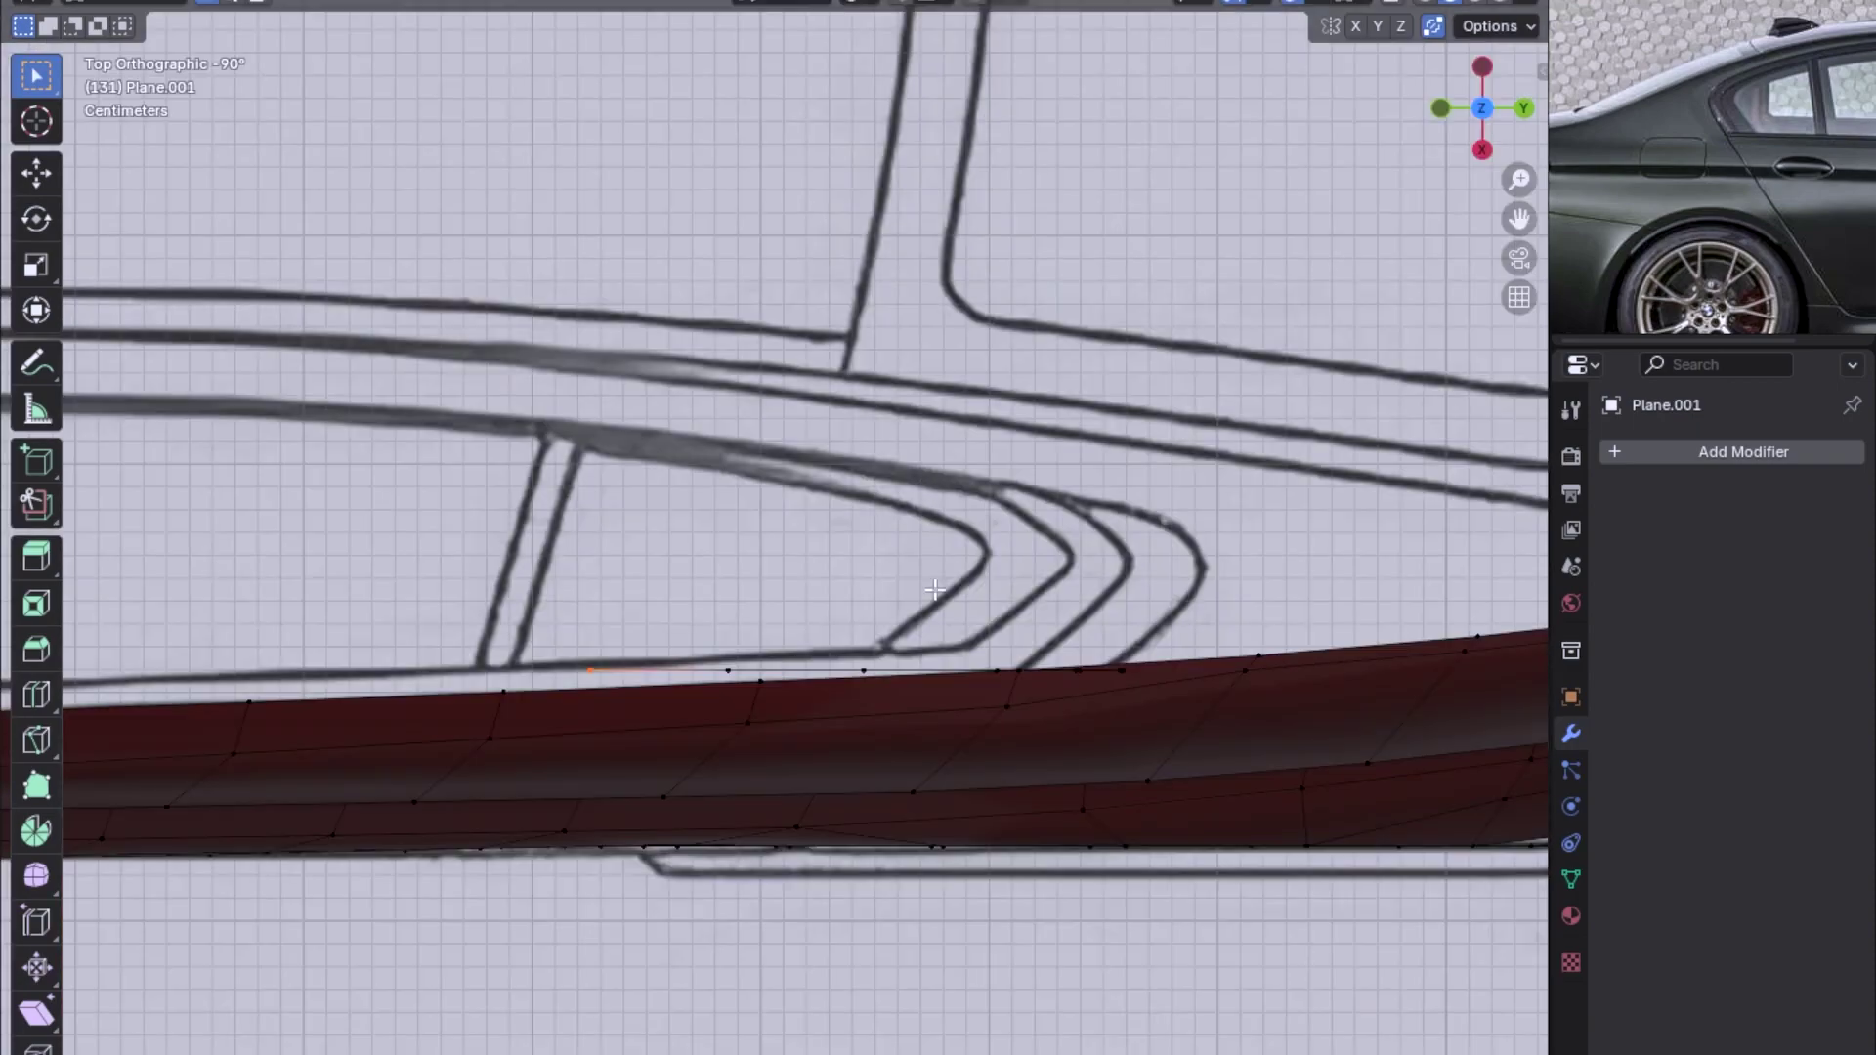
key("g")
key("x")
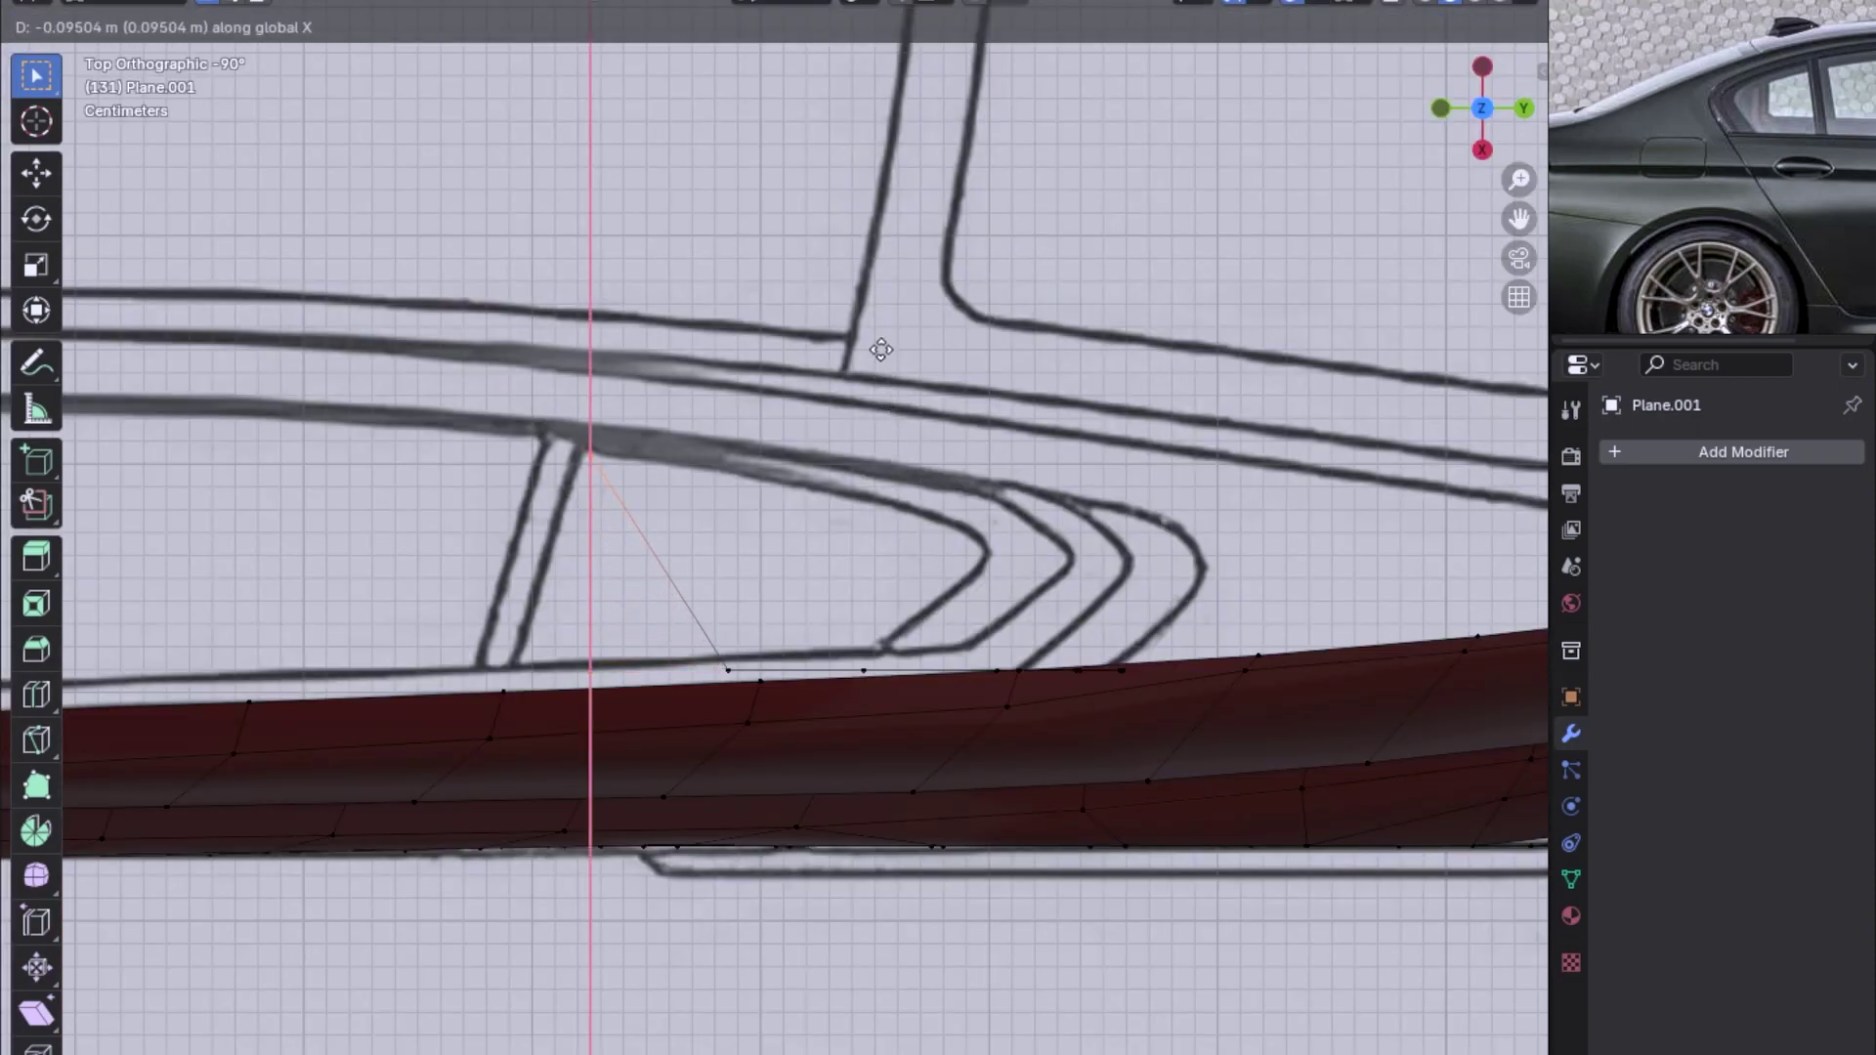
left_click(884, 83)
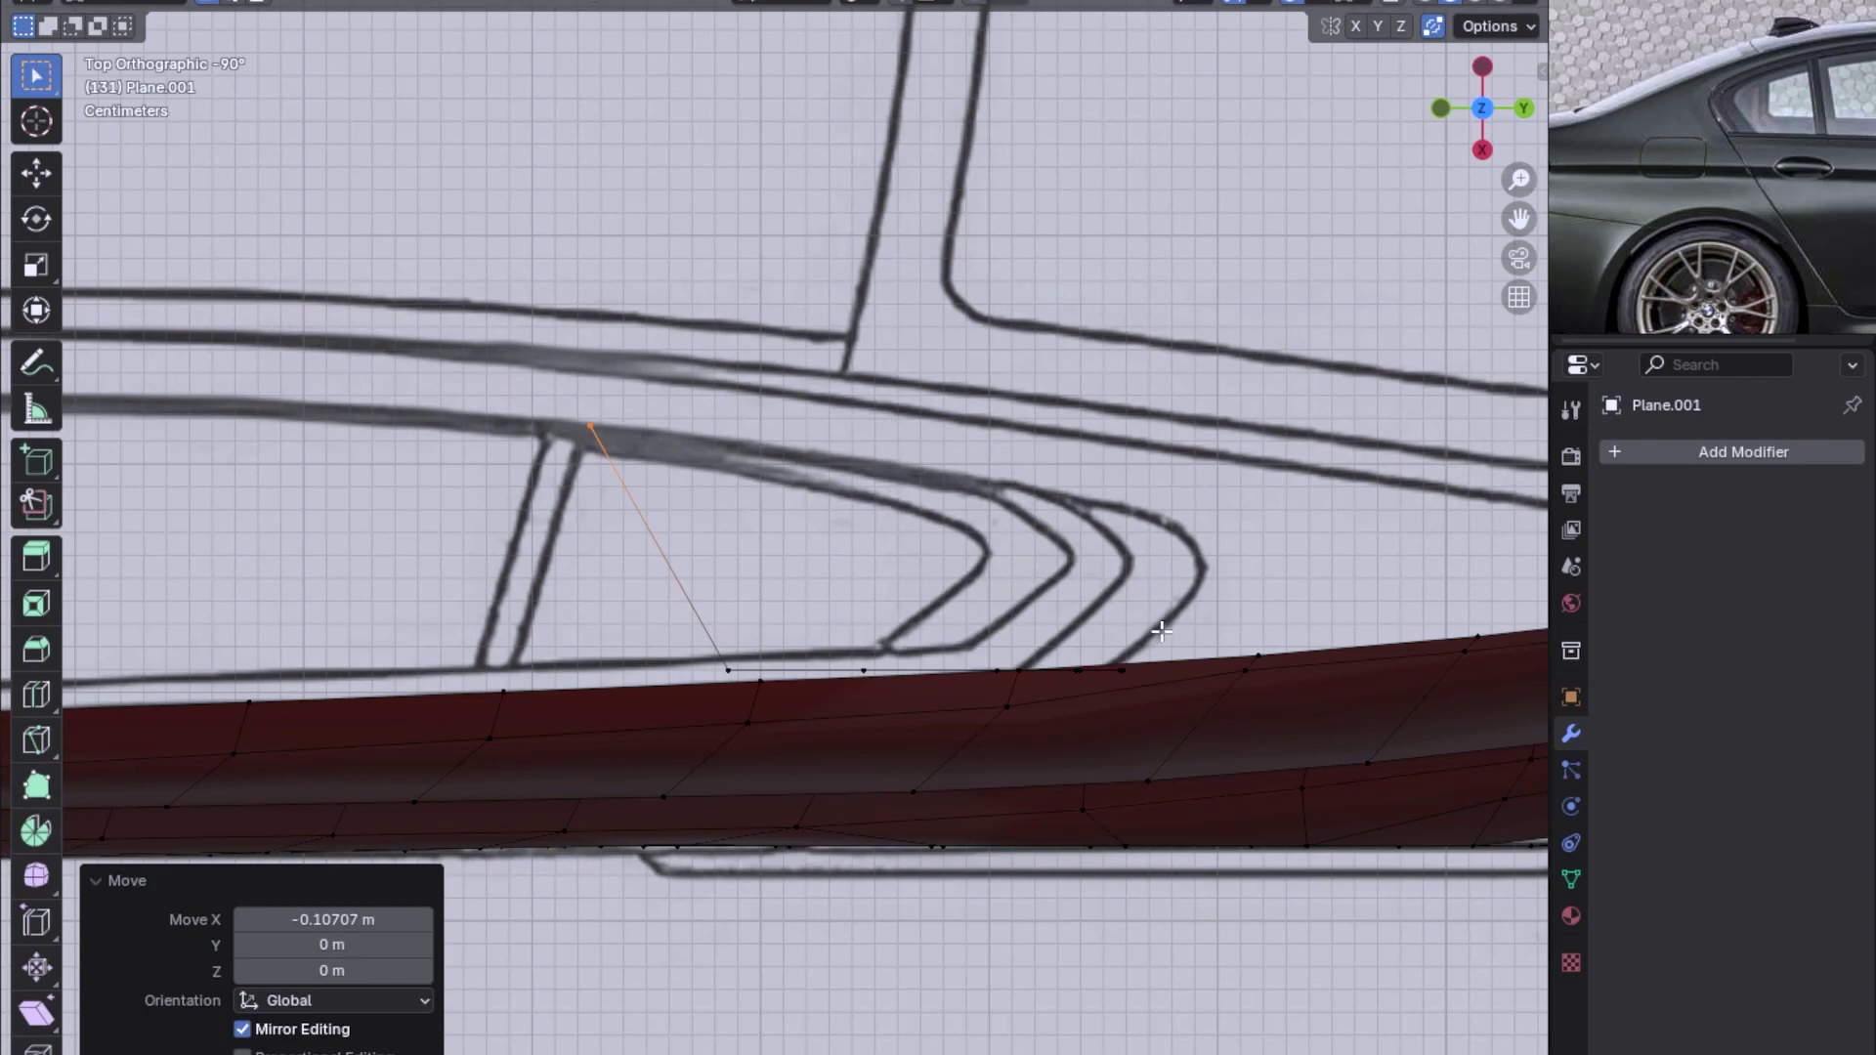
Move the curve's lower end vertex sideways along X, with a small correction
left_click(1160, 630)
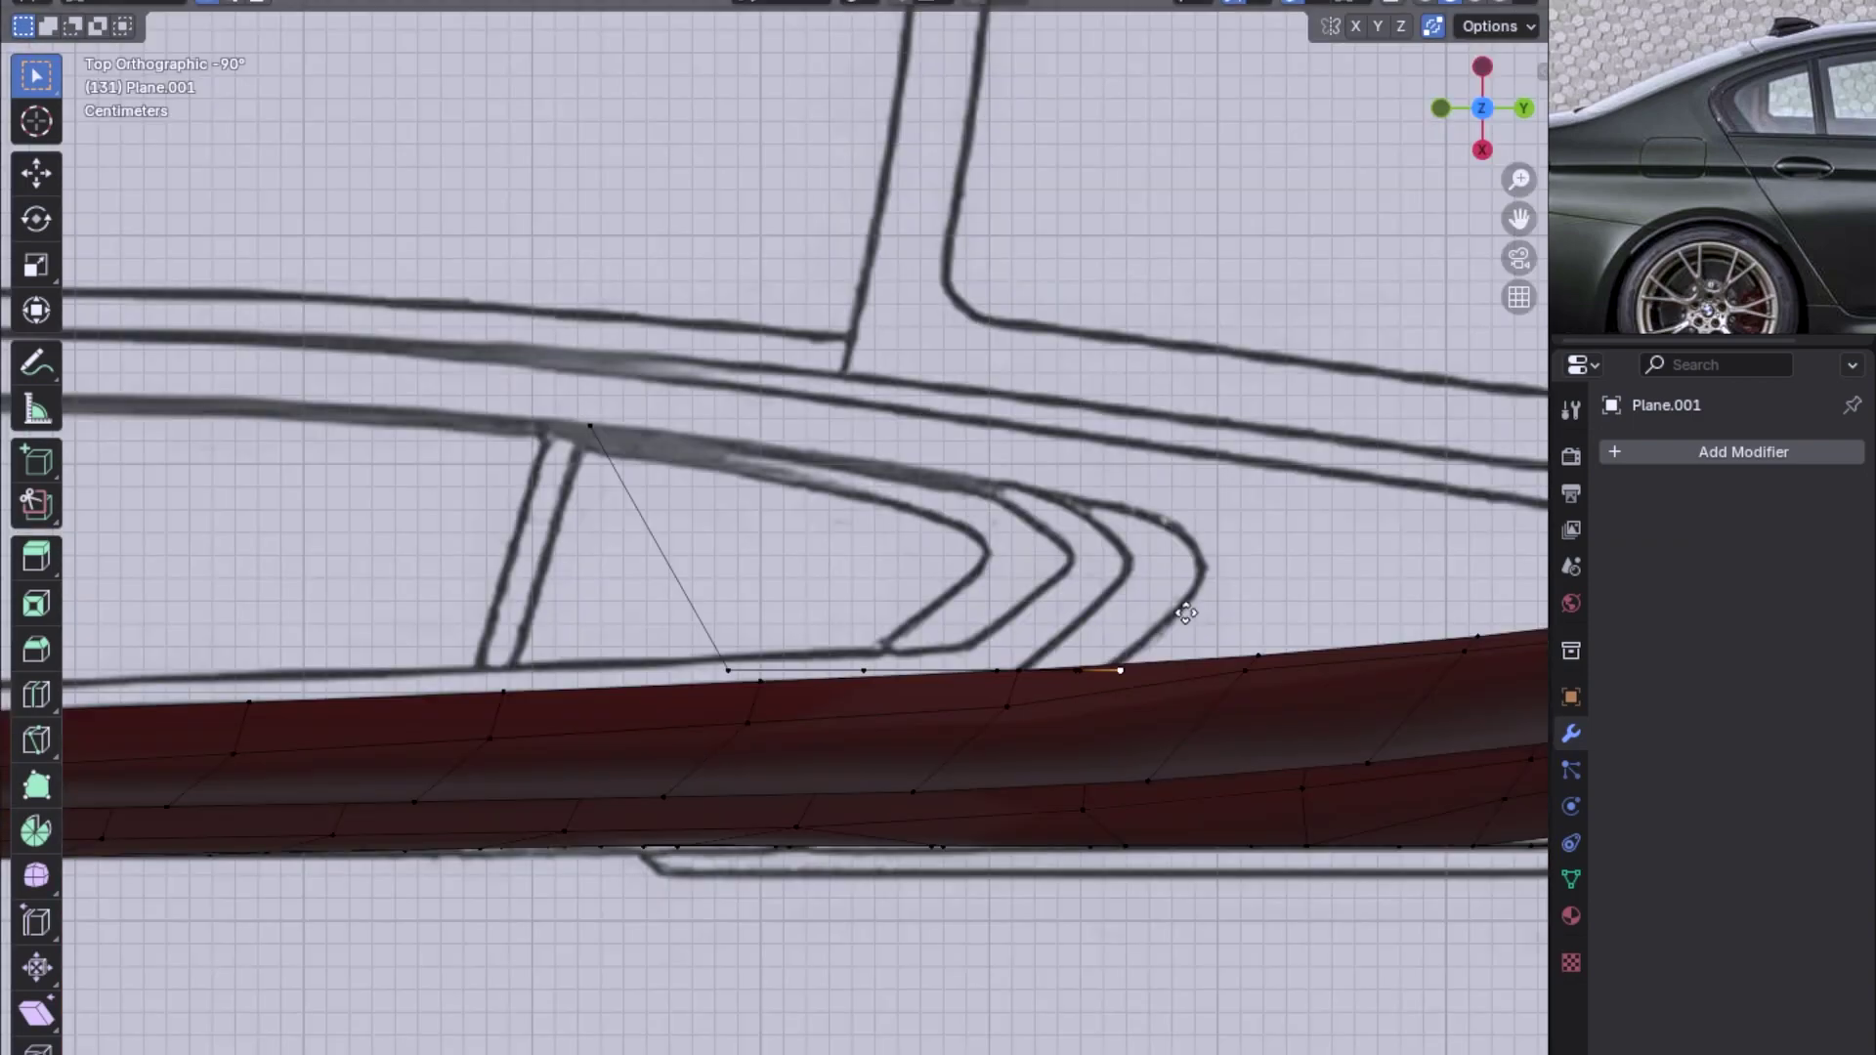
key("g")
key("x")
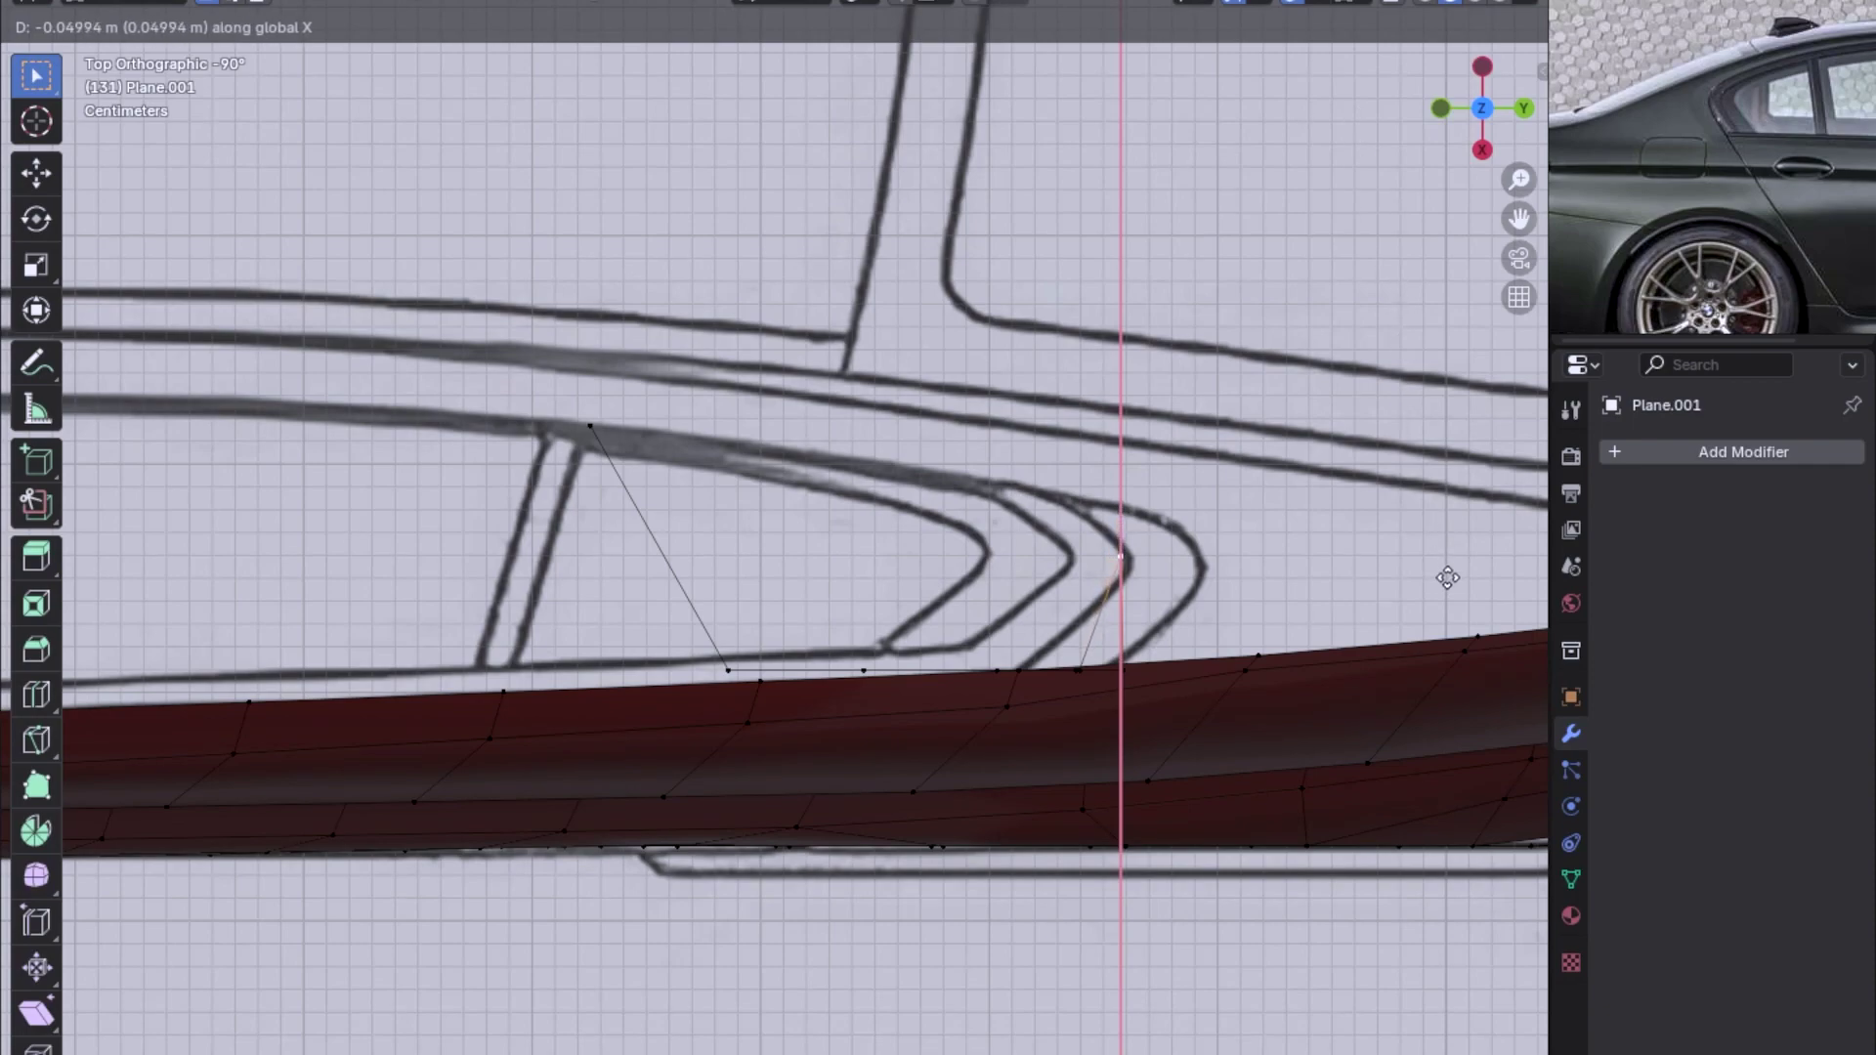
left_click(1446, 578)
key("g")
key("x")
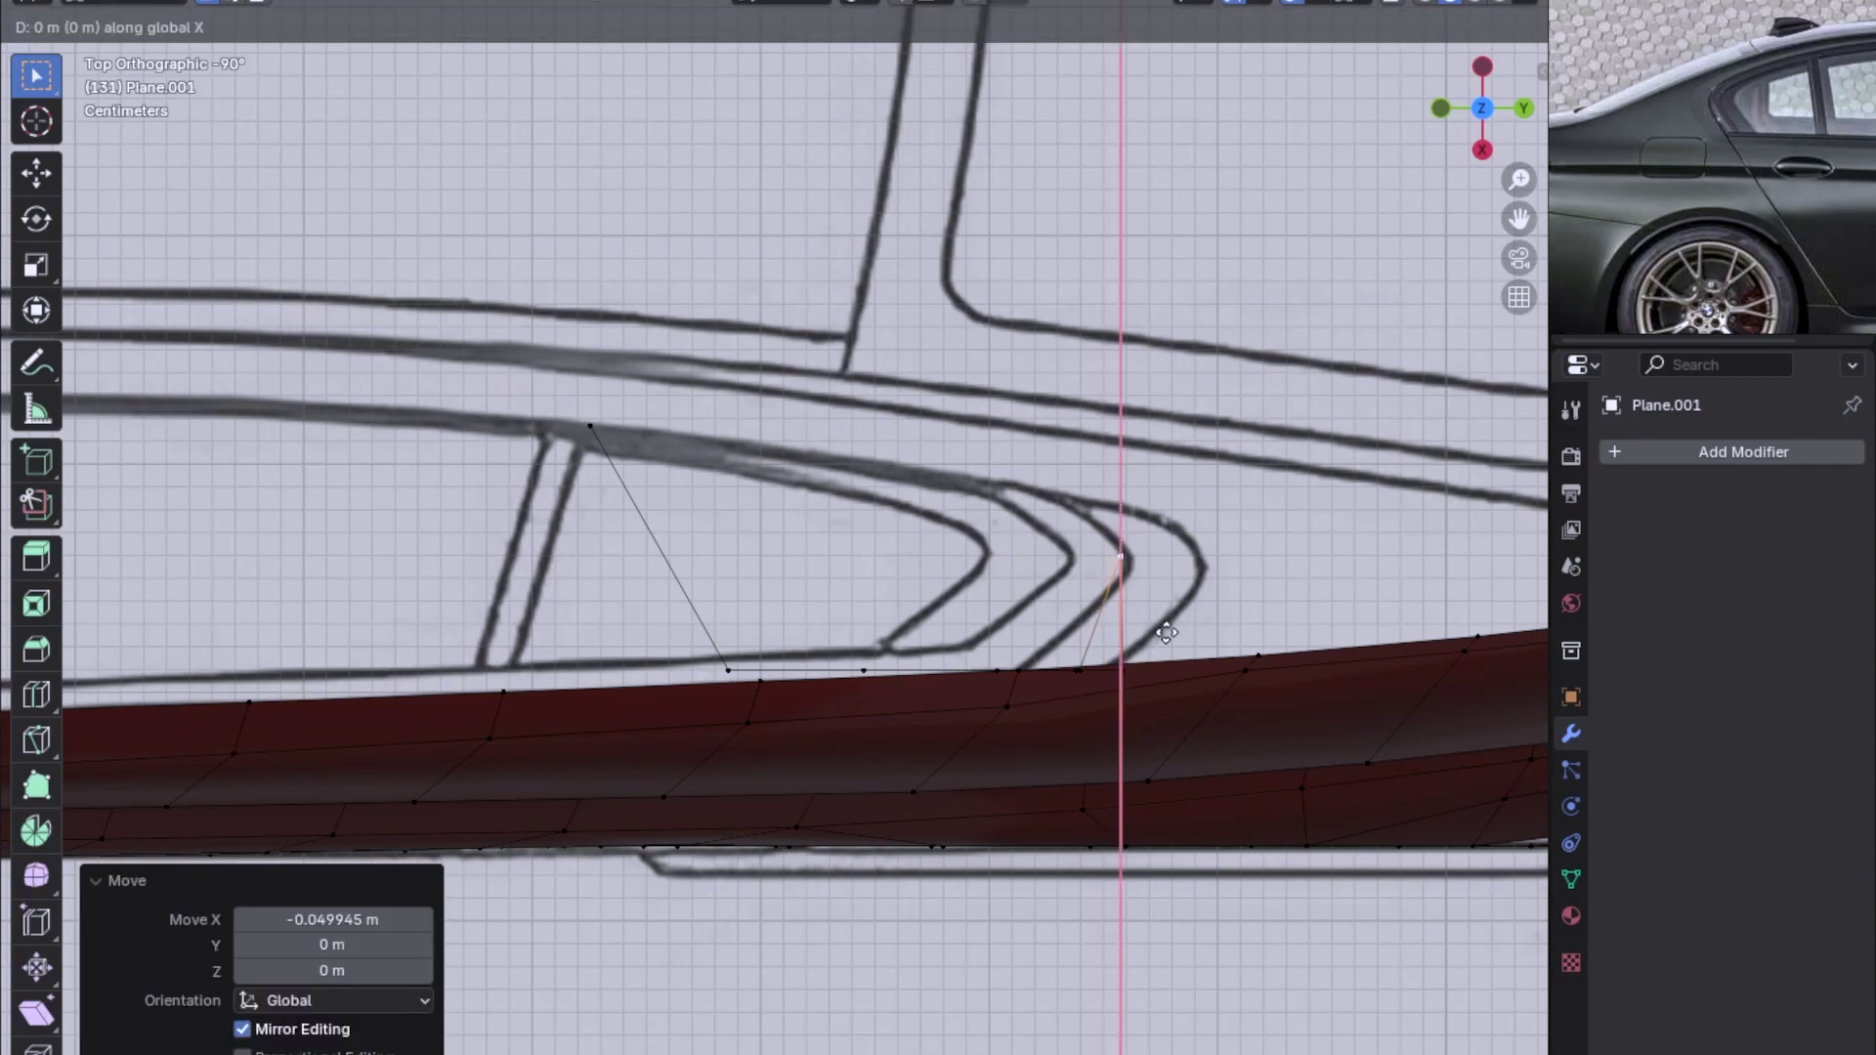
left_click(1164, 612)
After a side-view check, nudge that vertex and the next curve vertex along X onto the outline
key("KP_3")
mouse_move(1072, 565)
middle_mouse_down()
mouse_move(1193, 524)
mouse_move(1193, 586)
middle_mouse_up()
key("g")
key("x")
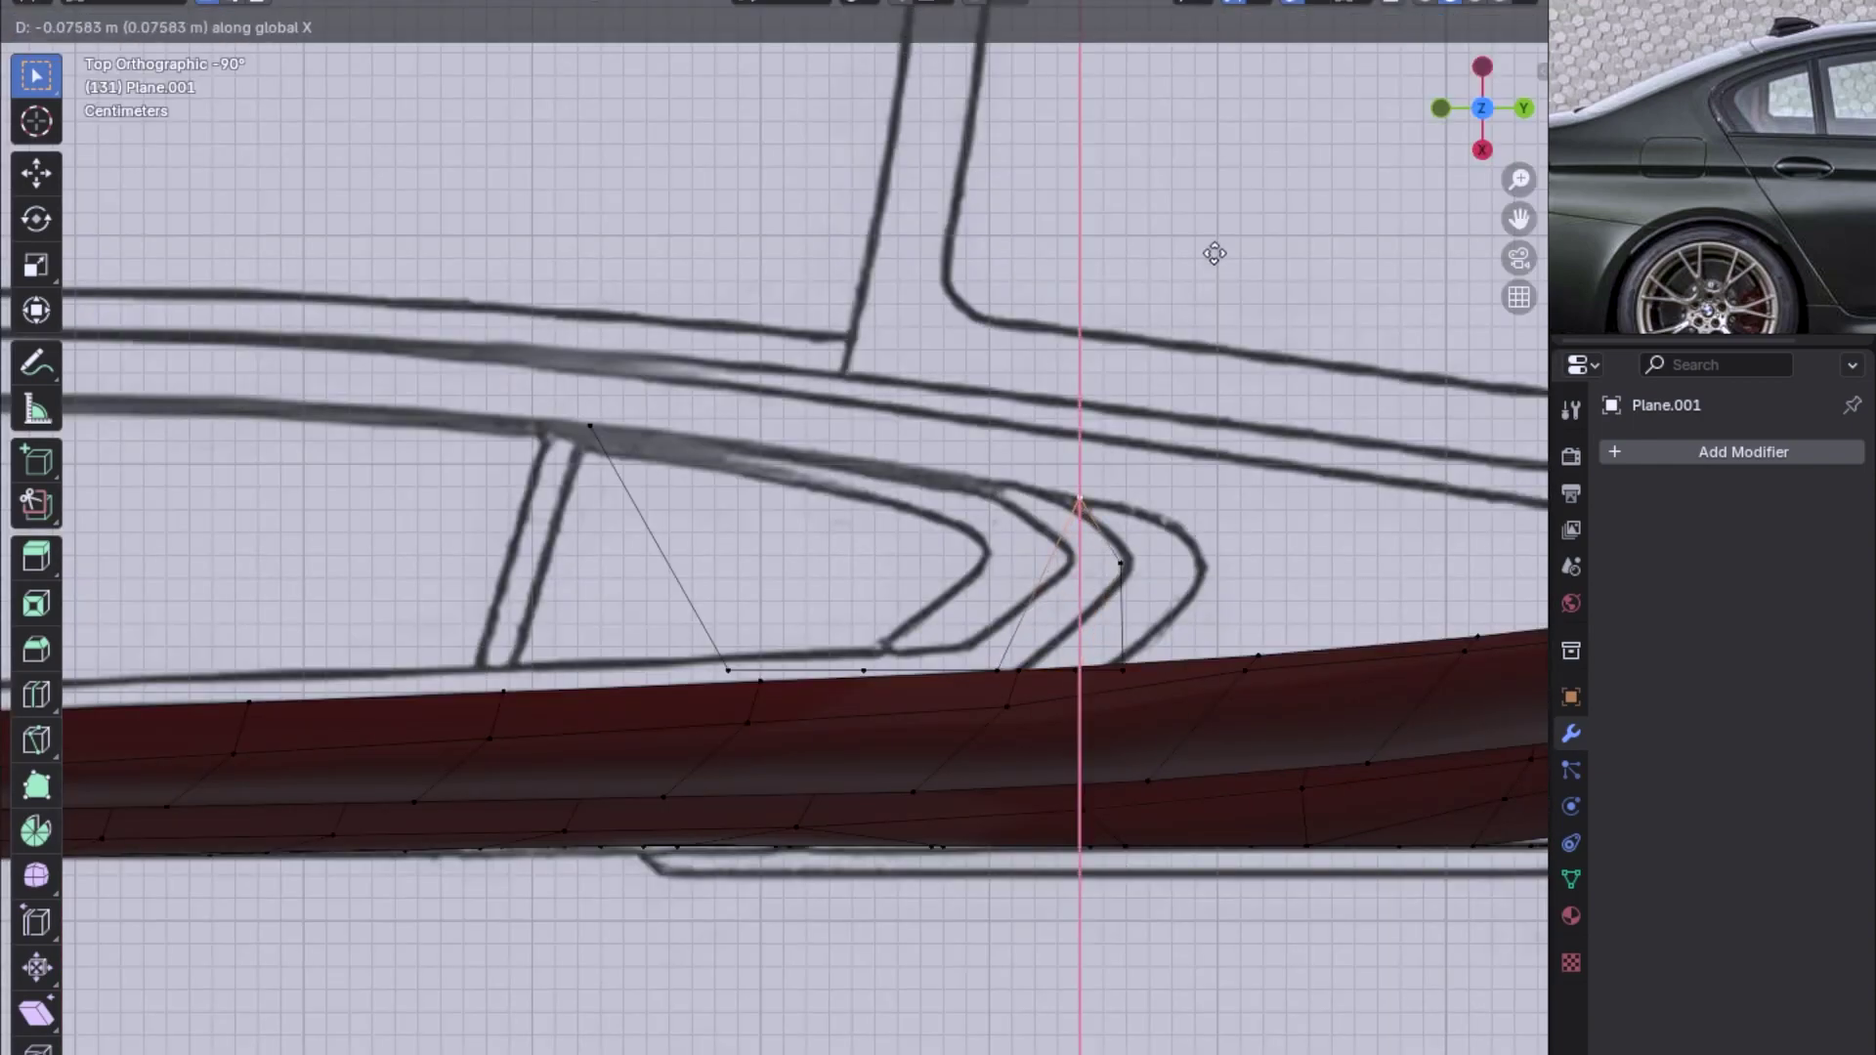
left_click(1233, 432)
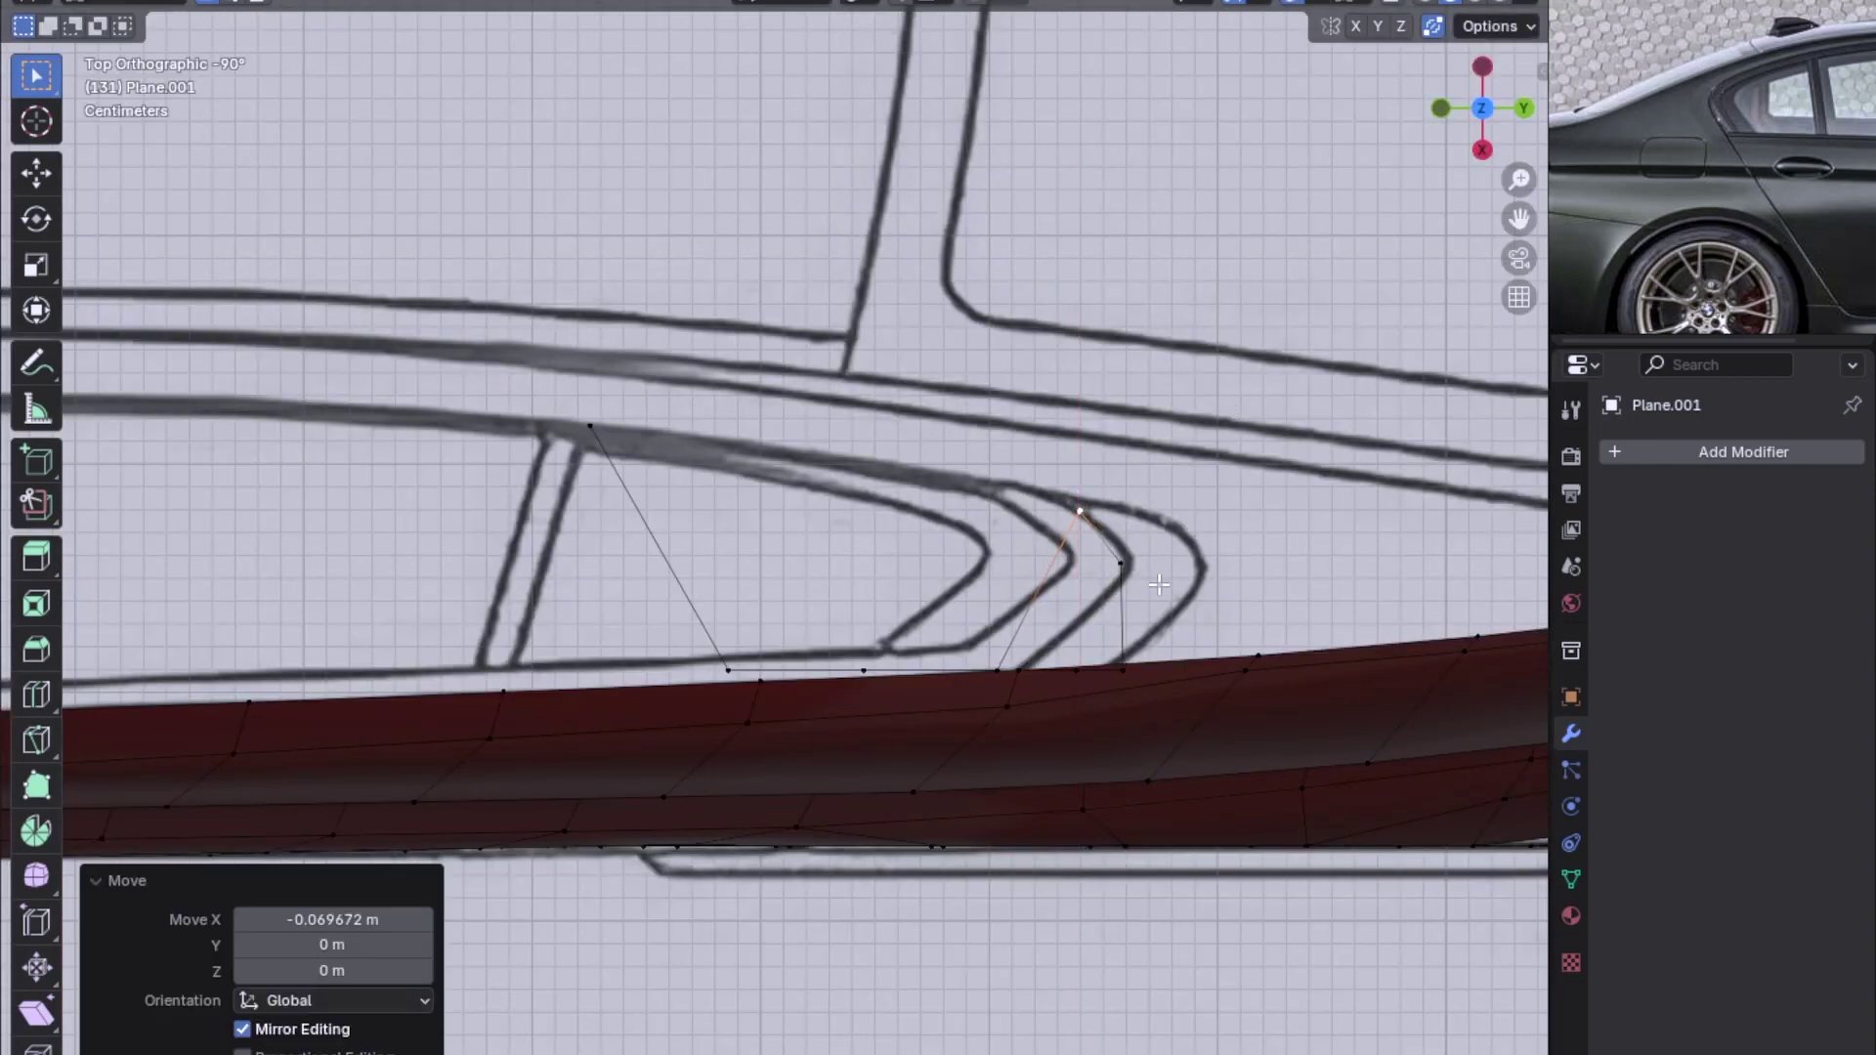
left_click(996, 670)
key("g")
key("x")
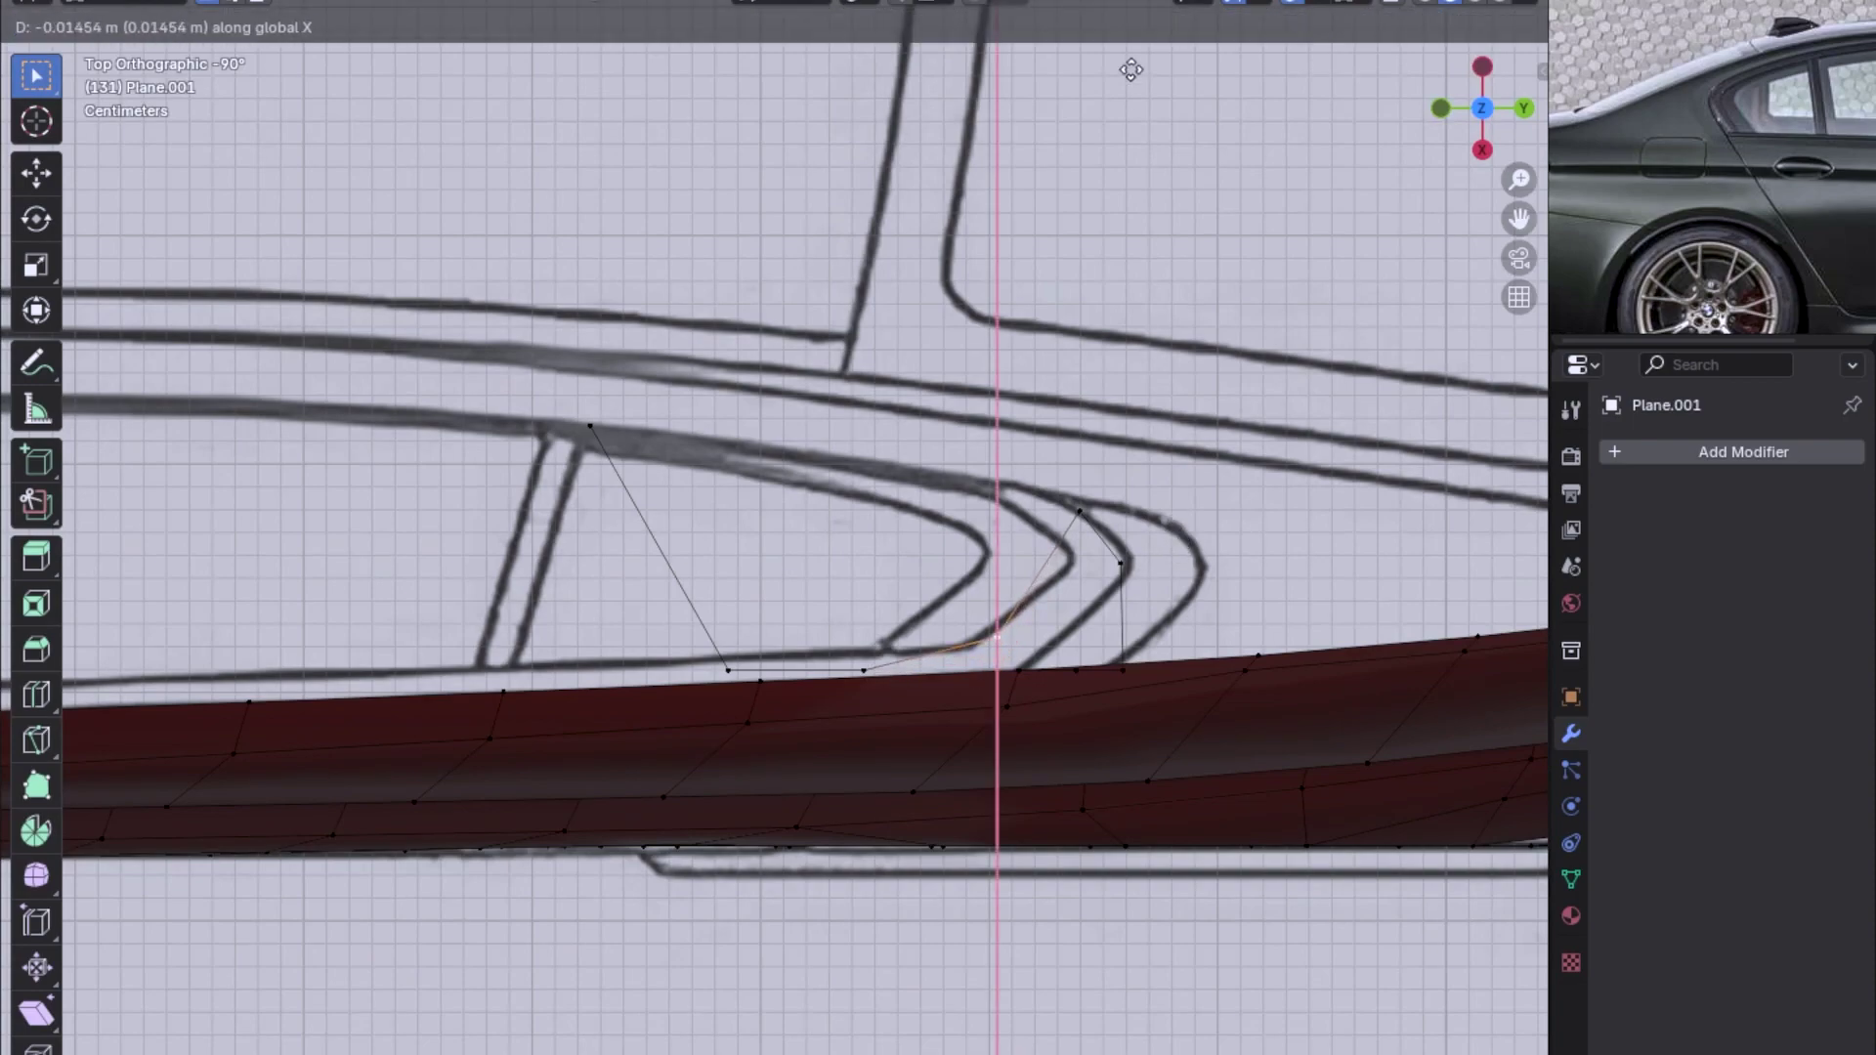
left_click(1081, 756)
Move two more vertices along X, undo, and place the remaining vertex on the outline
key("KP_3")
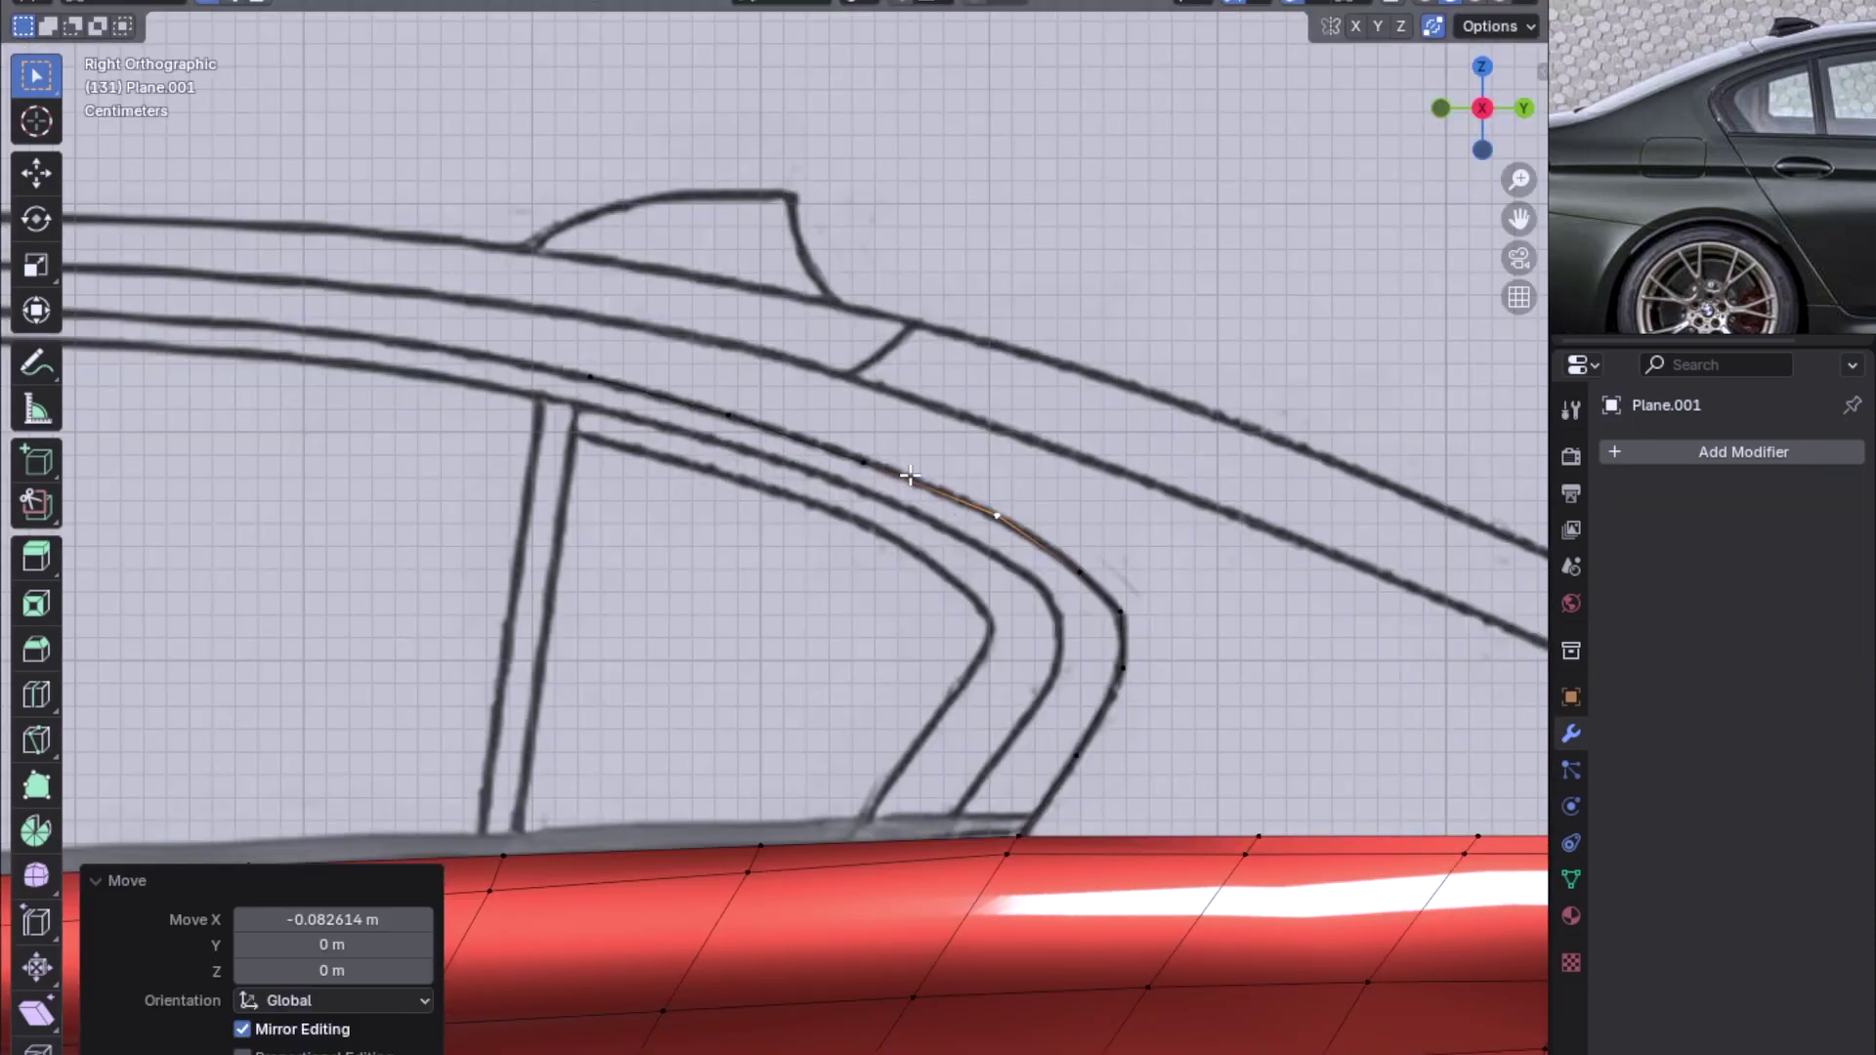
middle_click_drag(909, 476, 1022, 505, "alt")
left_click(728, 670, "shift")
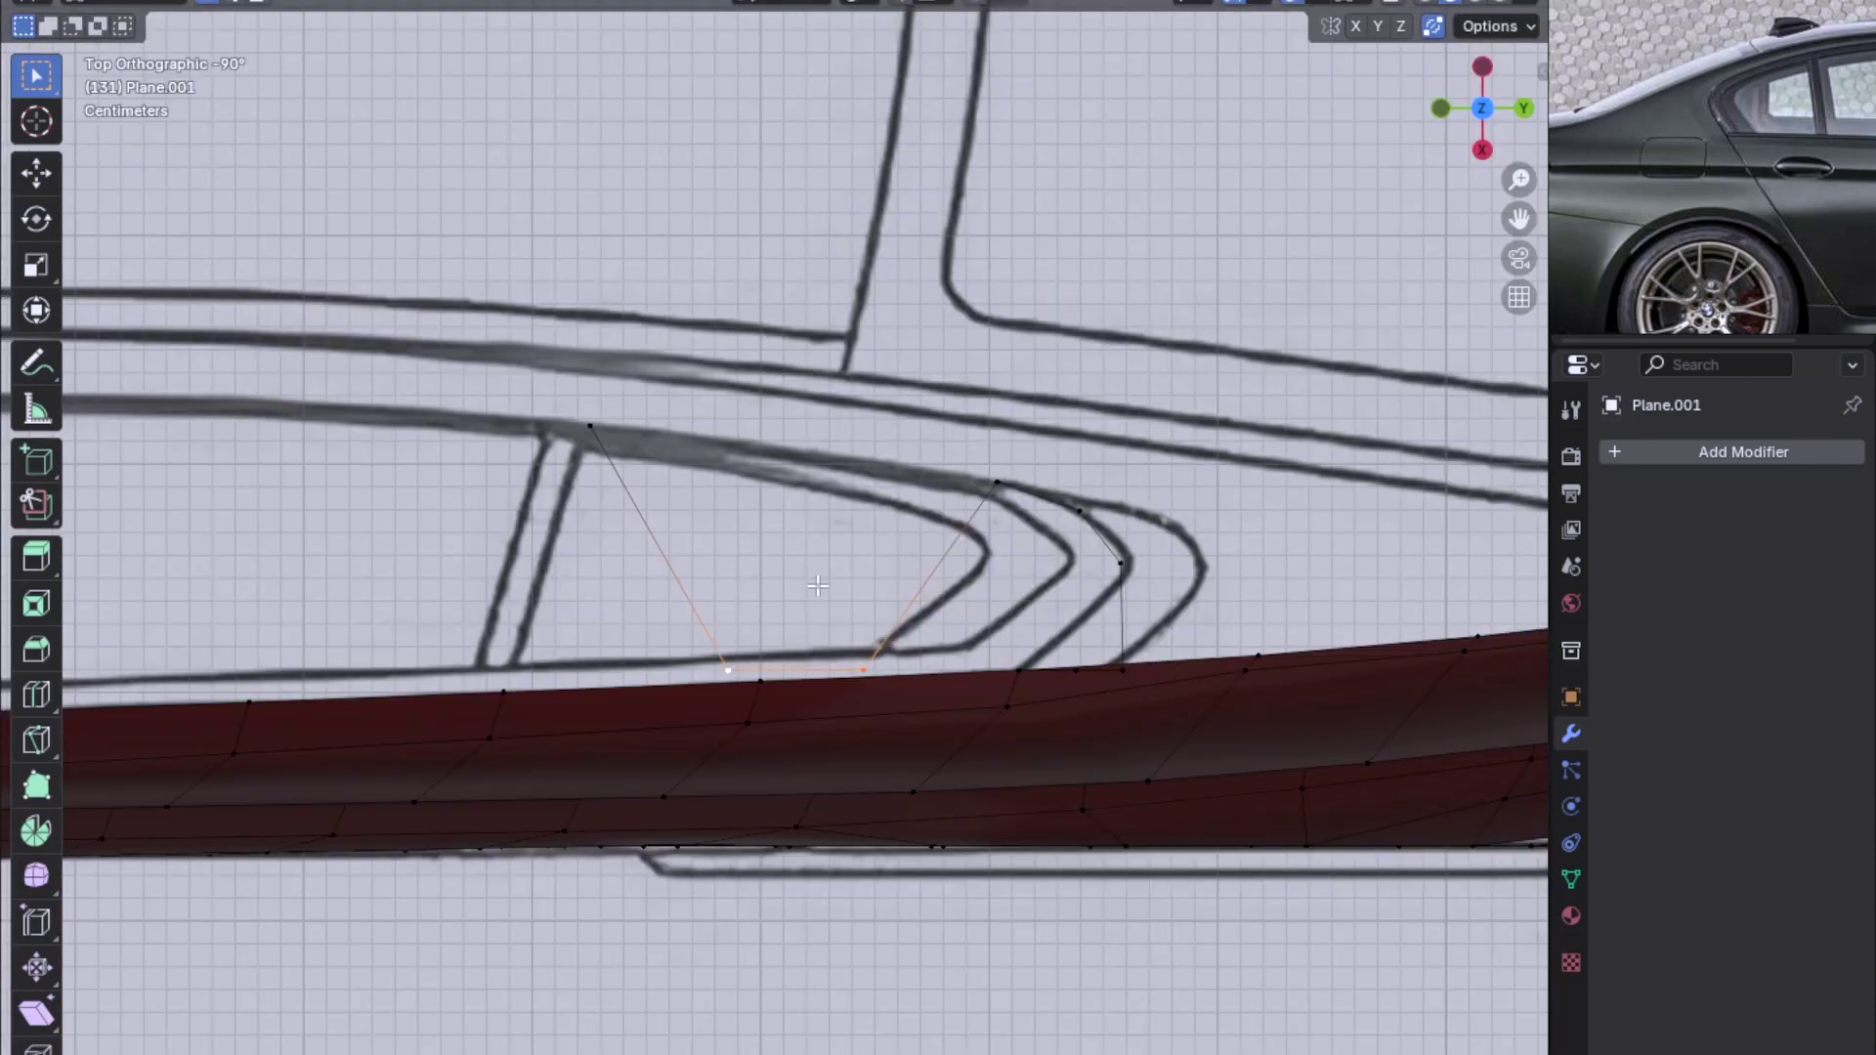
key("g")
key("x")
left_click(918, 679)
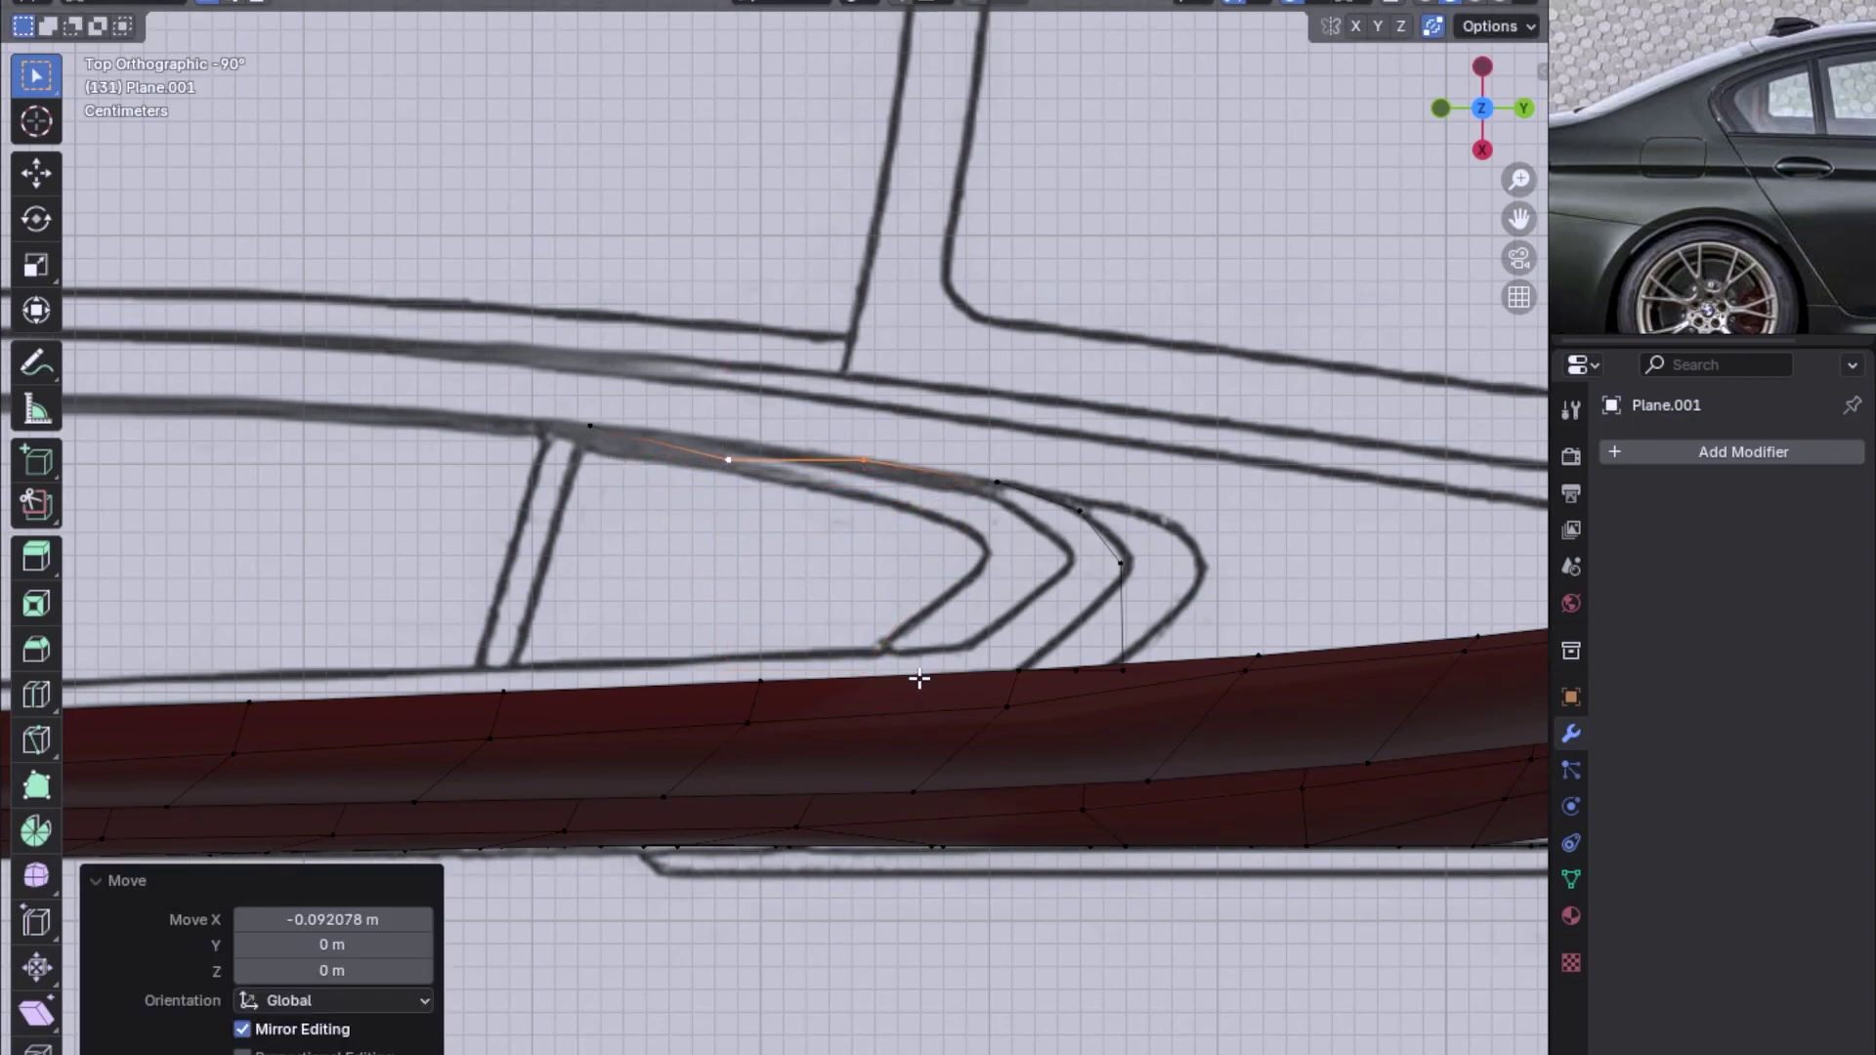
key("ctrl+z")
key("g")
key("z")
key("x")
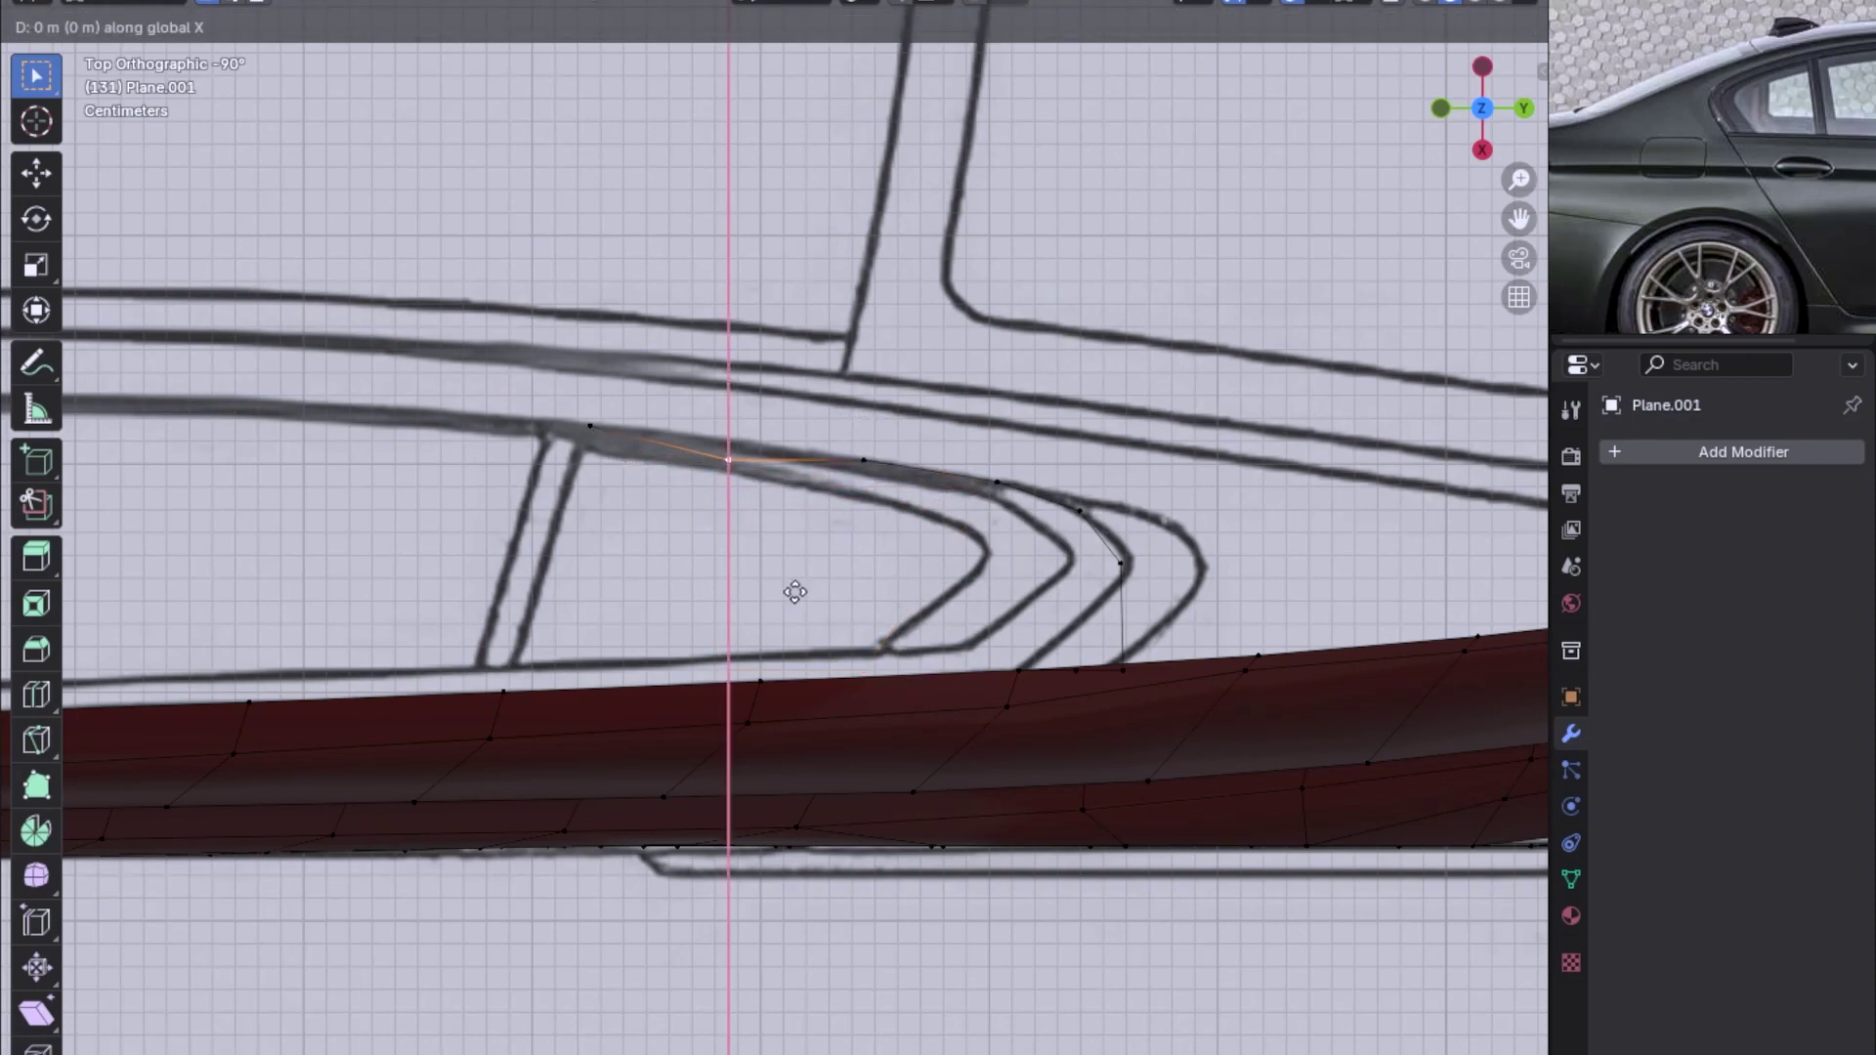
left_click(786, 384)
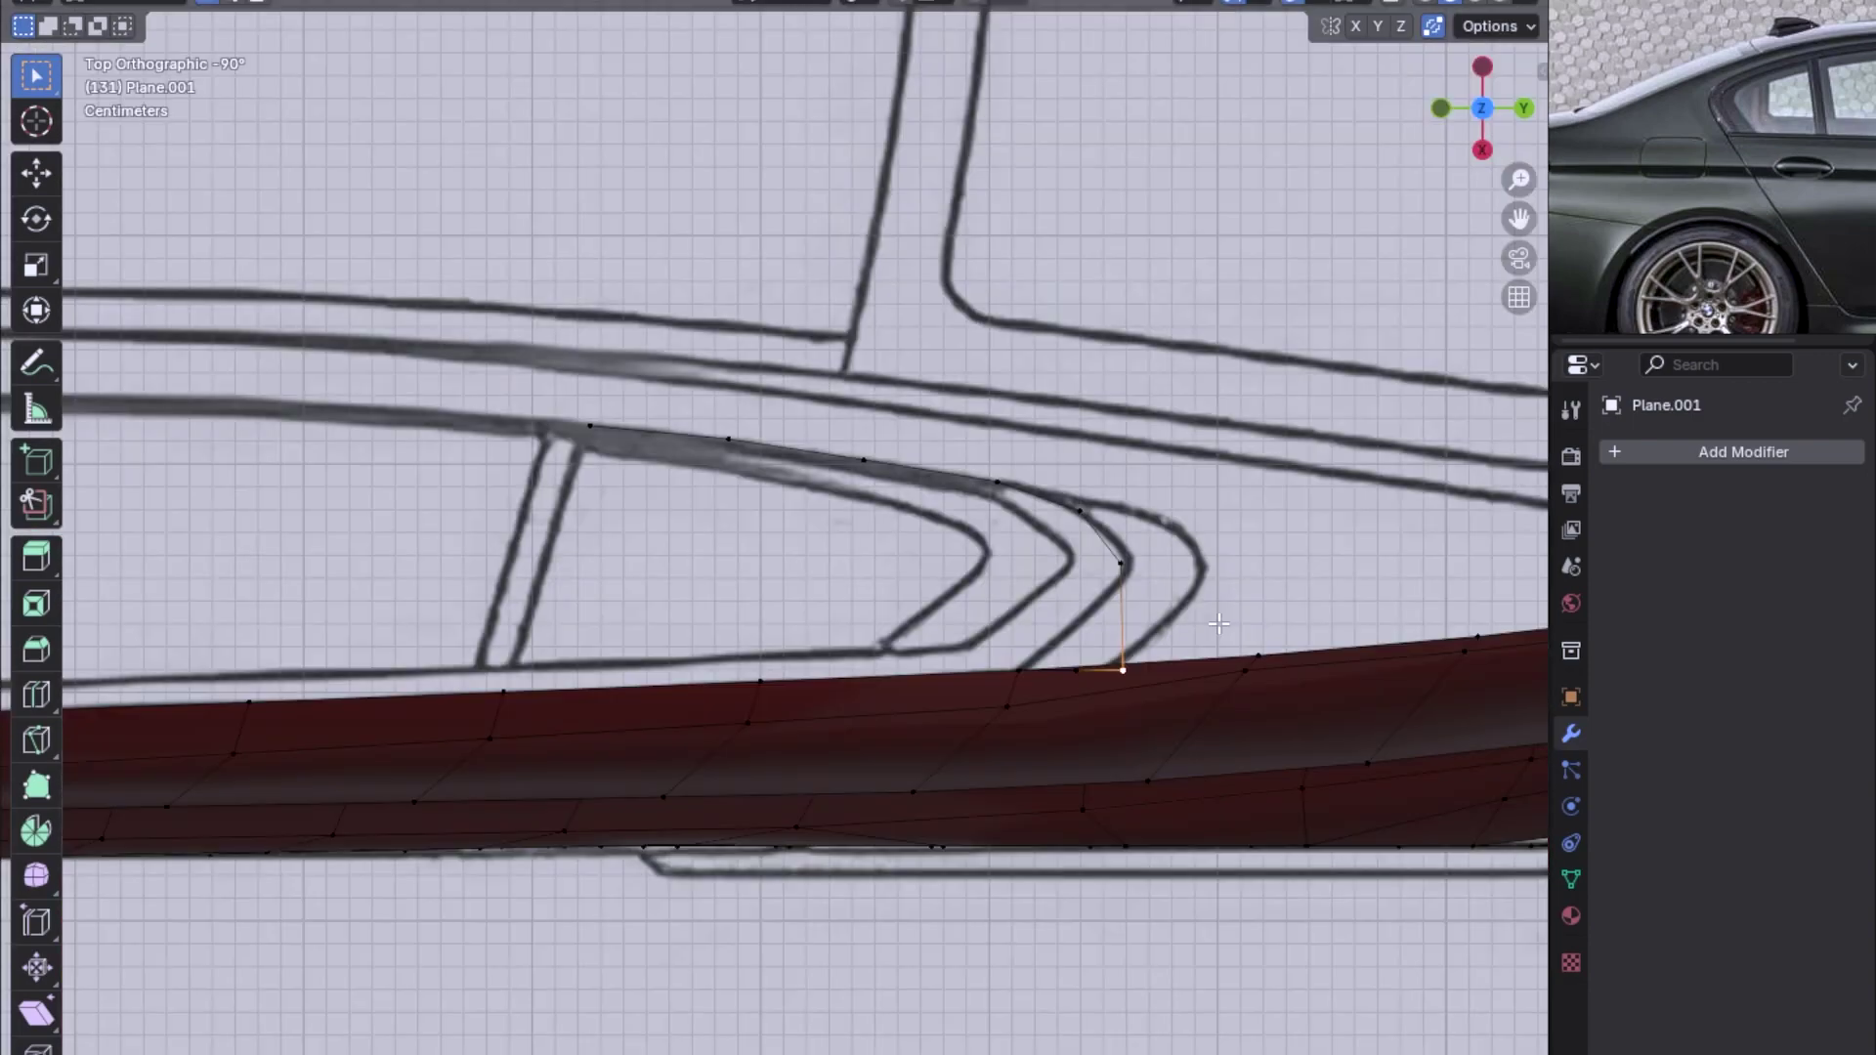
Shift the current vertex and a lower curve vertex along X onto the window outline
key("g")
key("x")
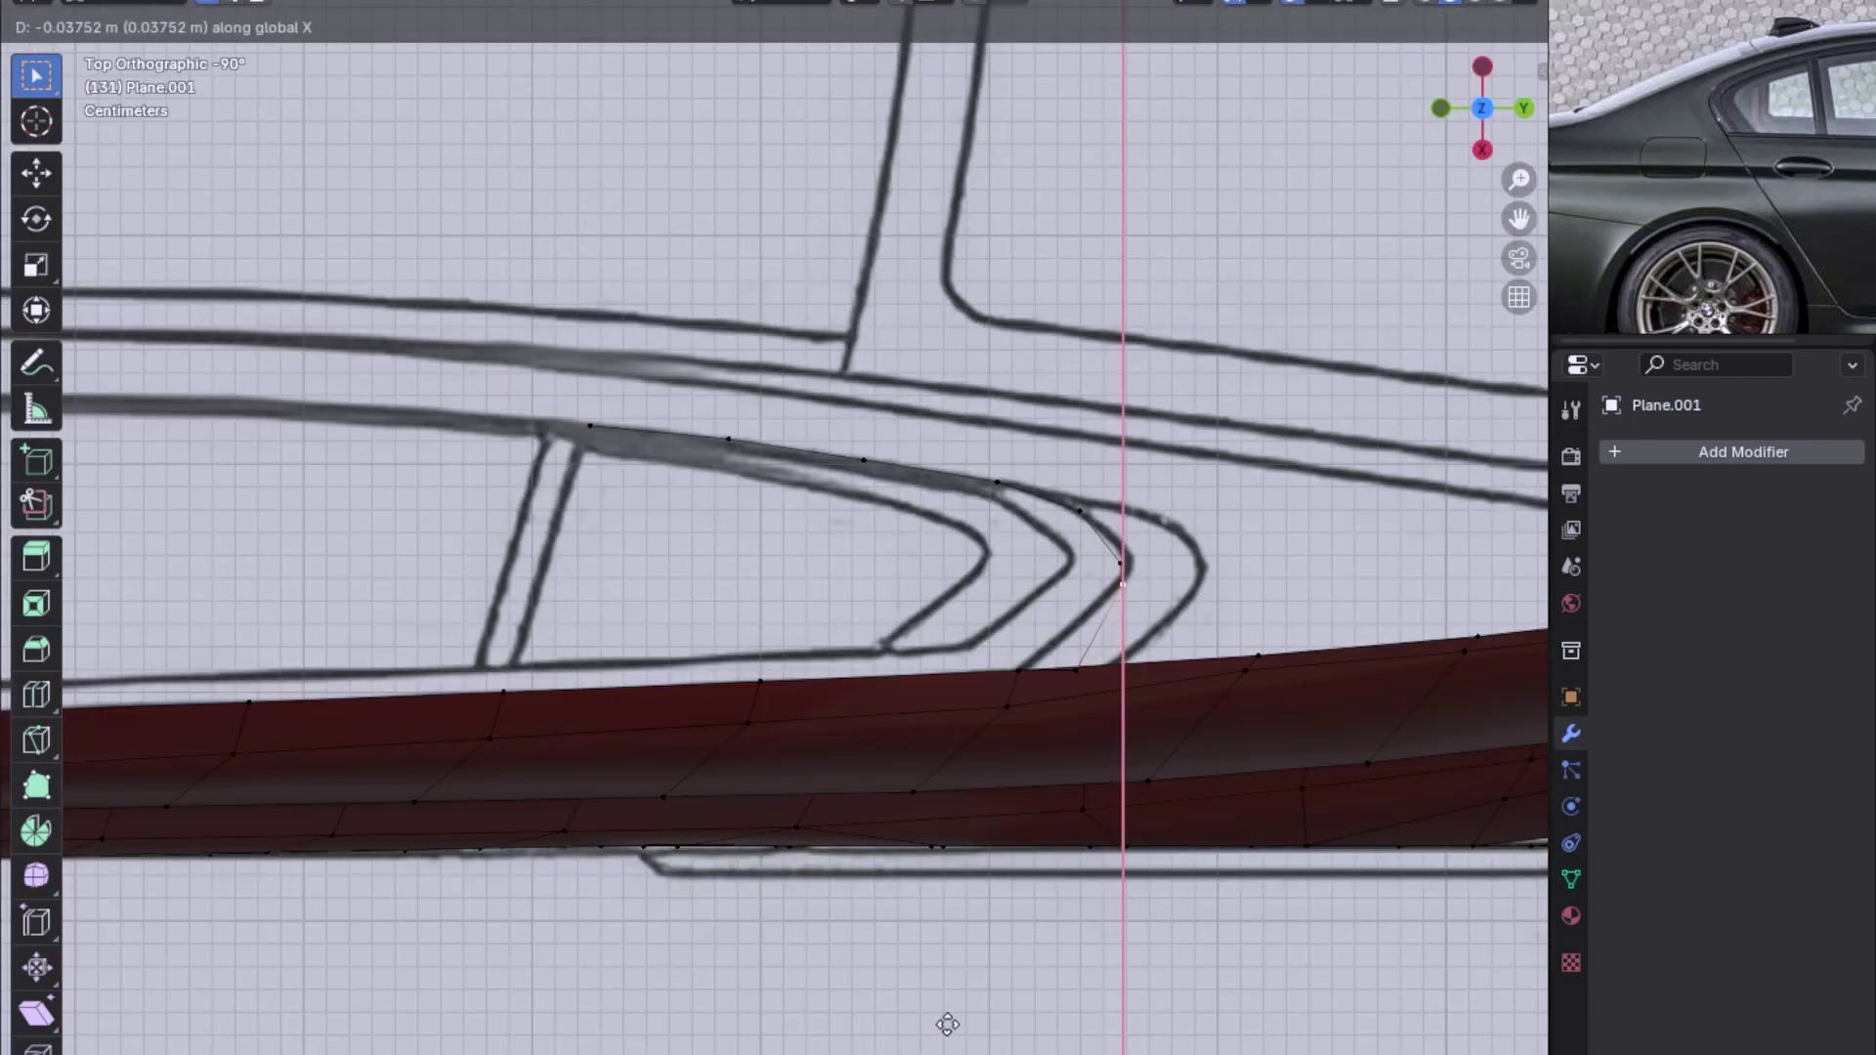
left_click(946, 1028)
left_click(1075, 684)
key("g")
key("x")
left_click(1018, 341)
Adjust the corner vertex slightly along X, then check the curve from the back view
left_click(1120, 562)
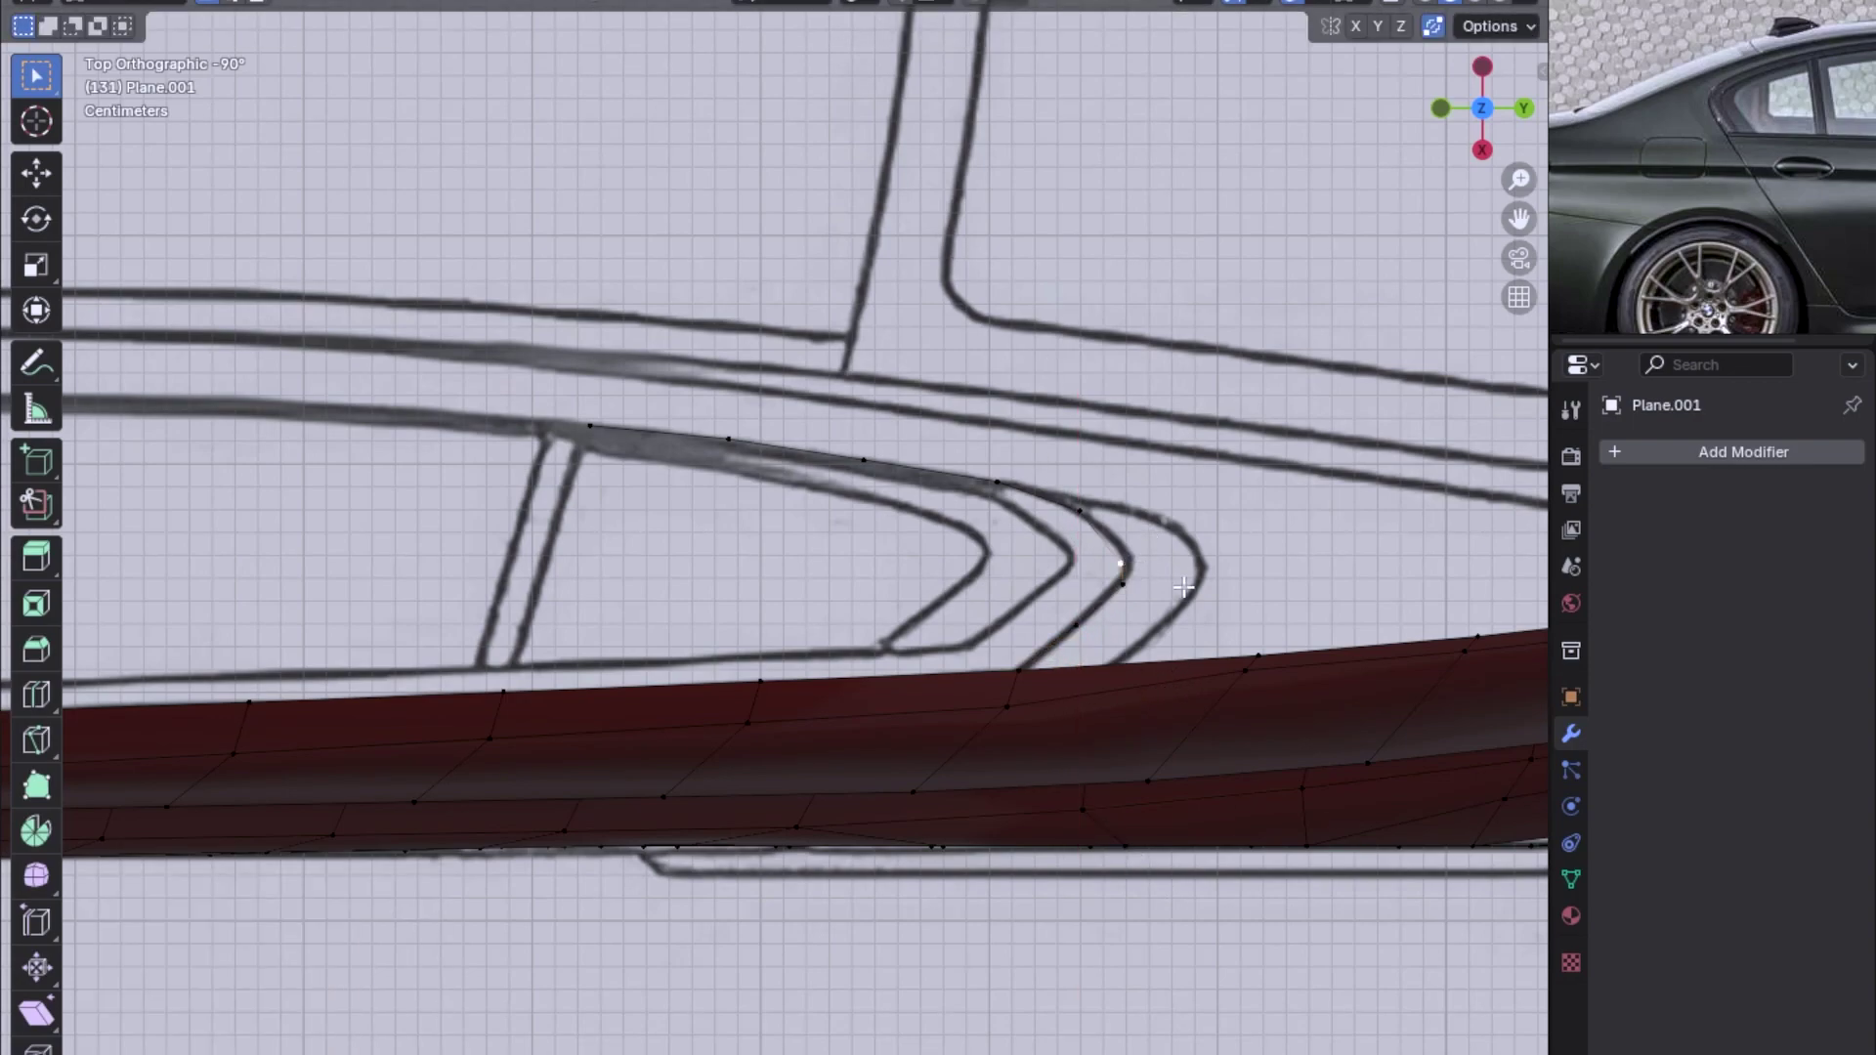
key("g")
key("x")
left_click(1187, 494)
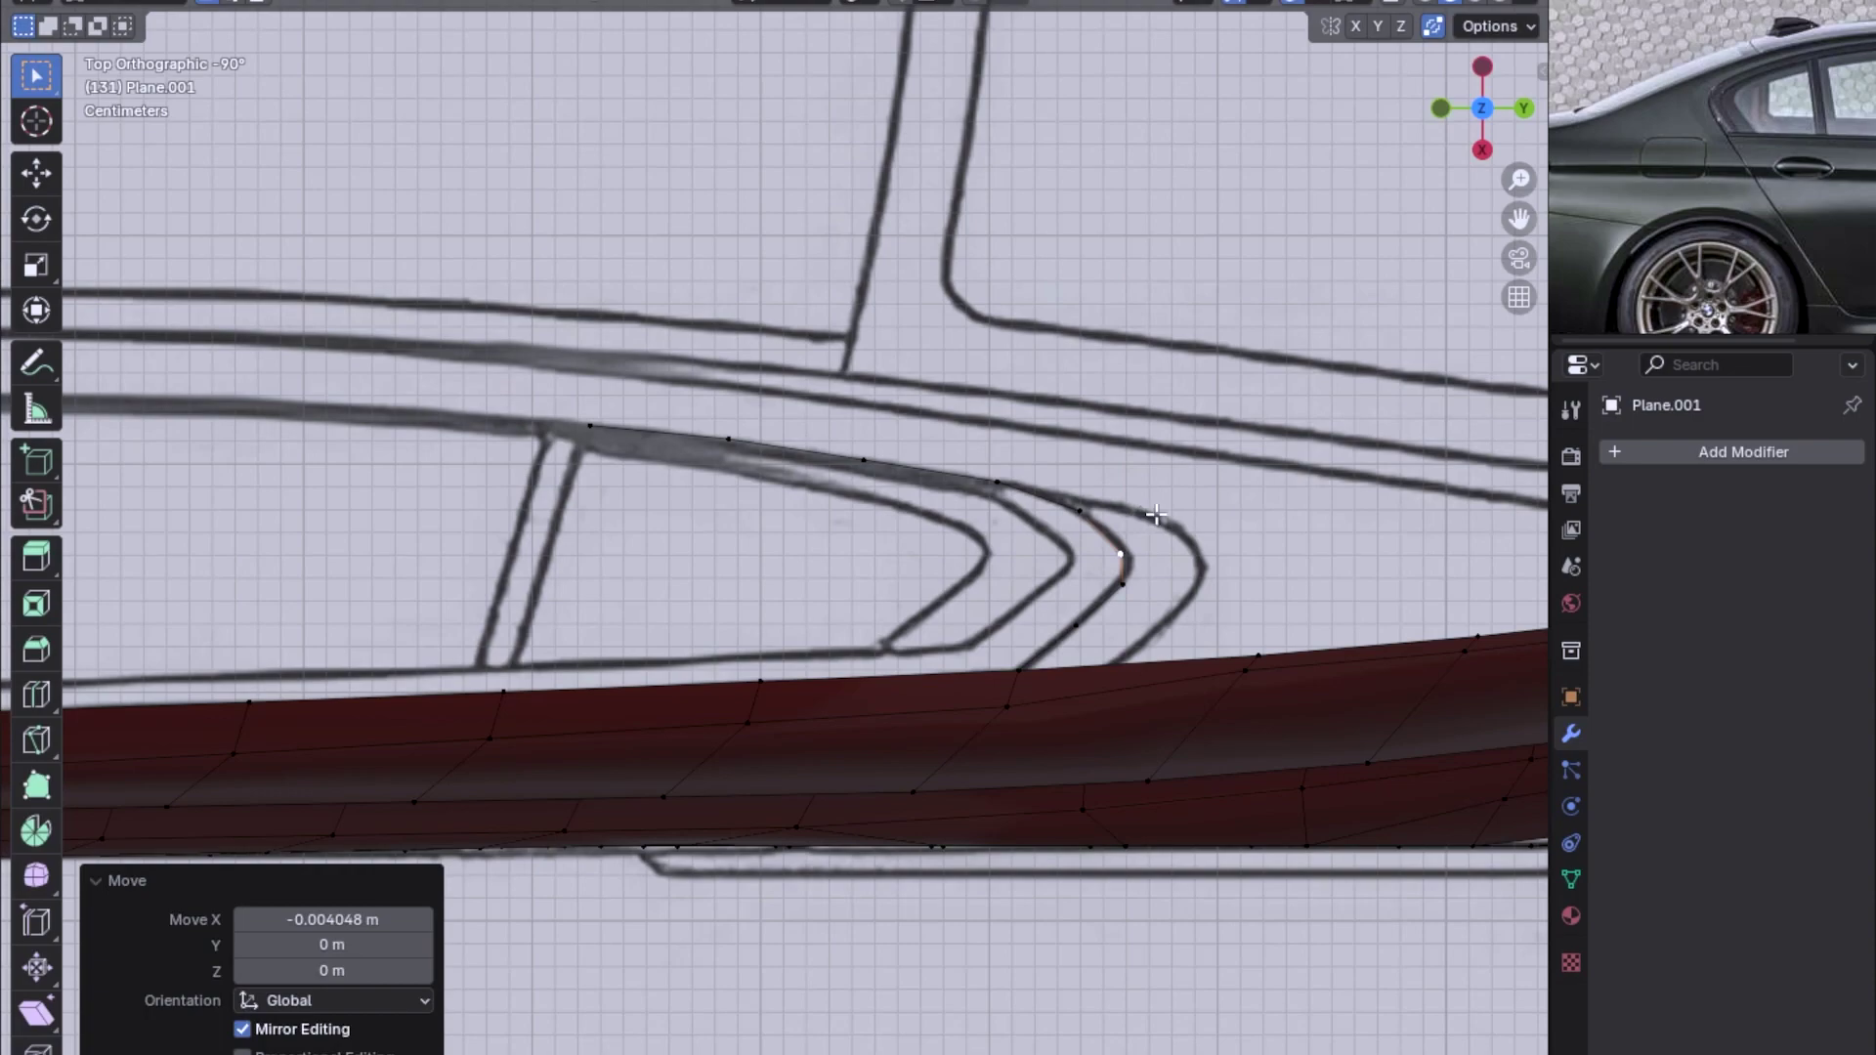
key("ctrl+KP_1")
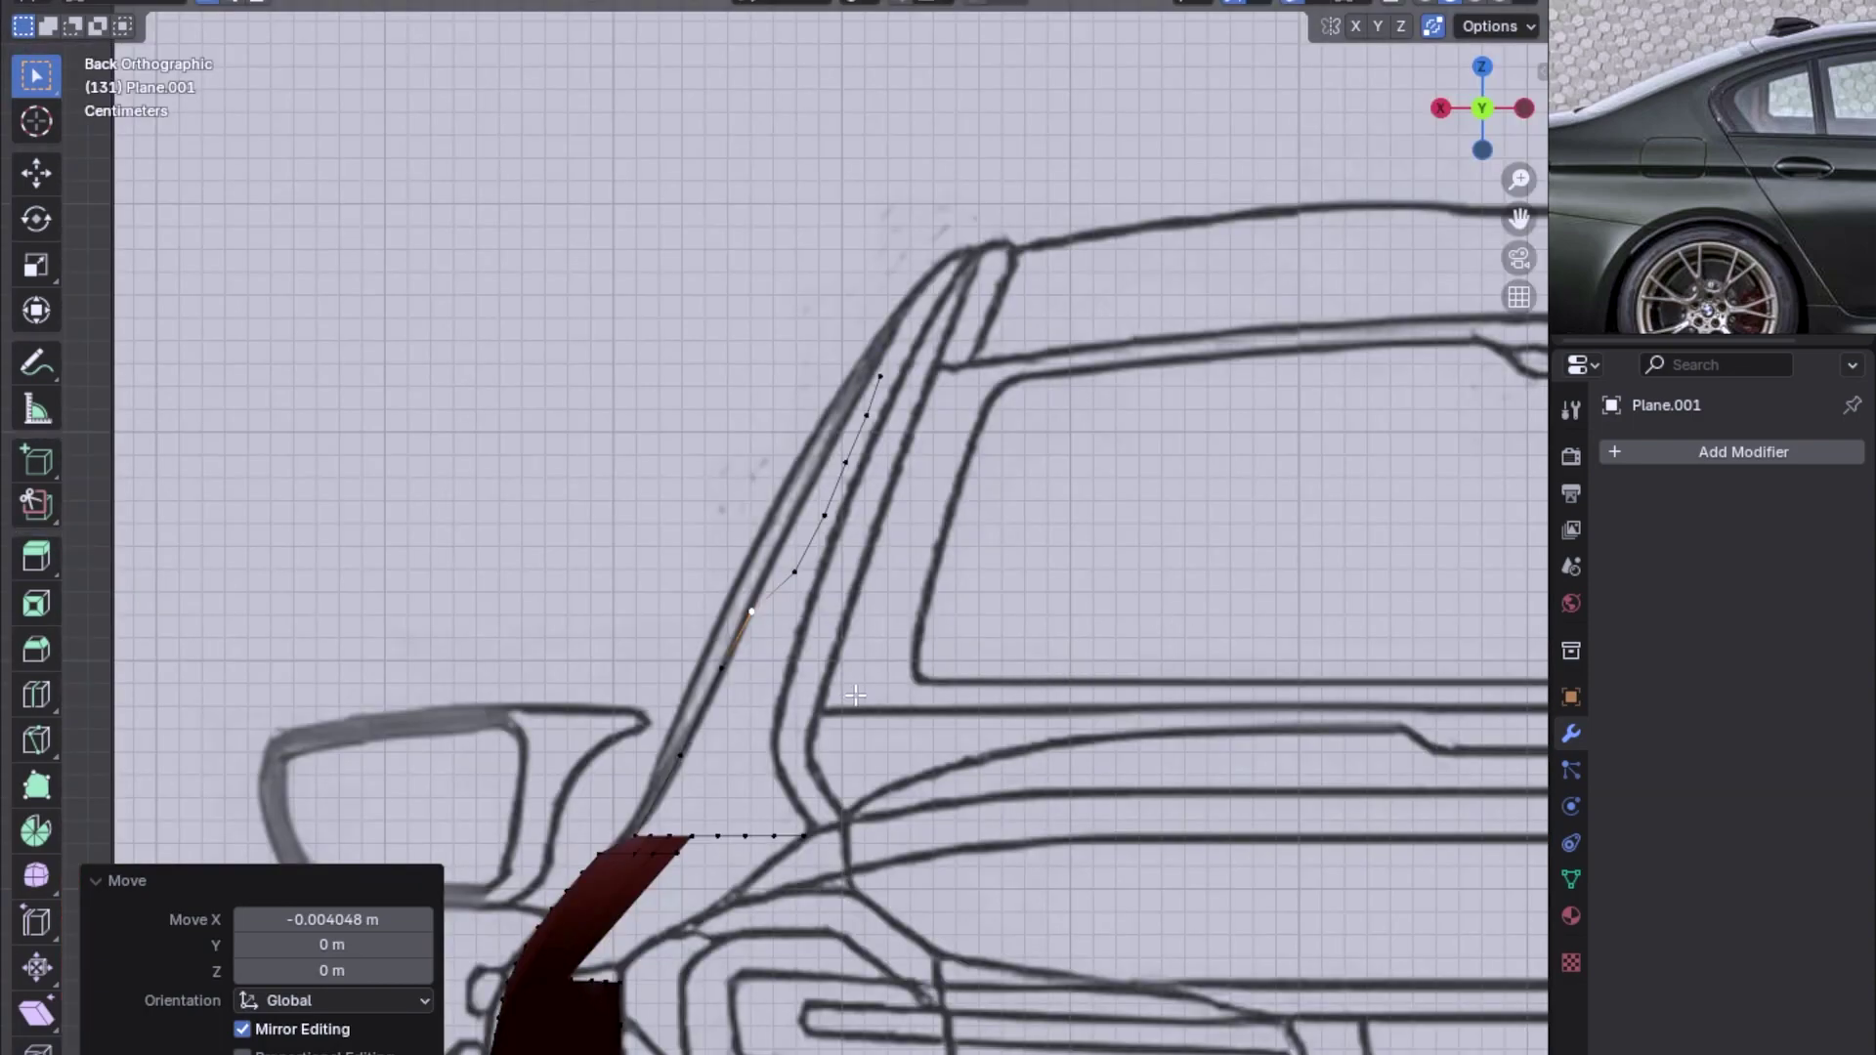
In back view, move the first two pillar-chain vertices along X onto the pillar line
key("KP_3")
mouse_move(870, 691)
middle_mouse_down()
mouse_move(1072, 615)
mouse_move(963, 899)
mouse_move(1060, 741)
mouse_move(1244, 691)
mouse_move(1042, 590)
middle_mouse_up()
key("ctrl+KP_1")
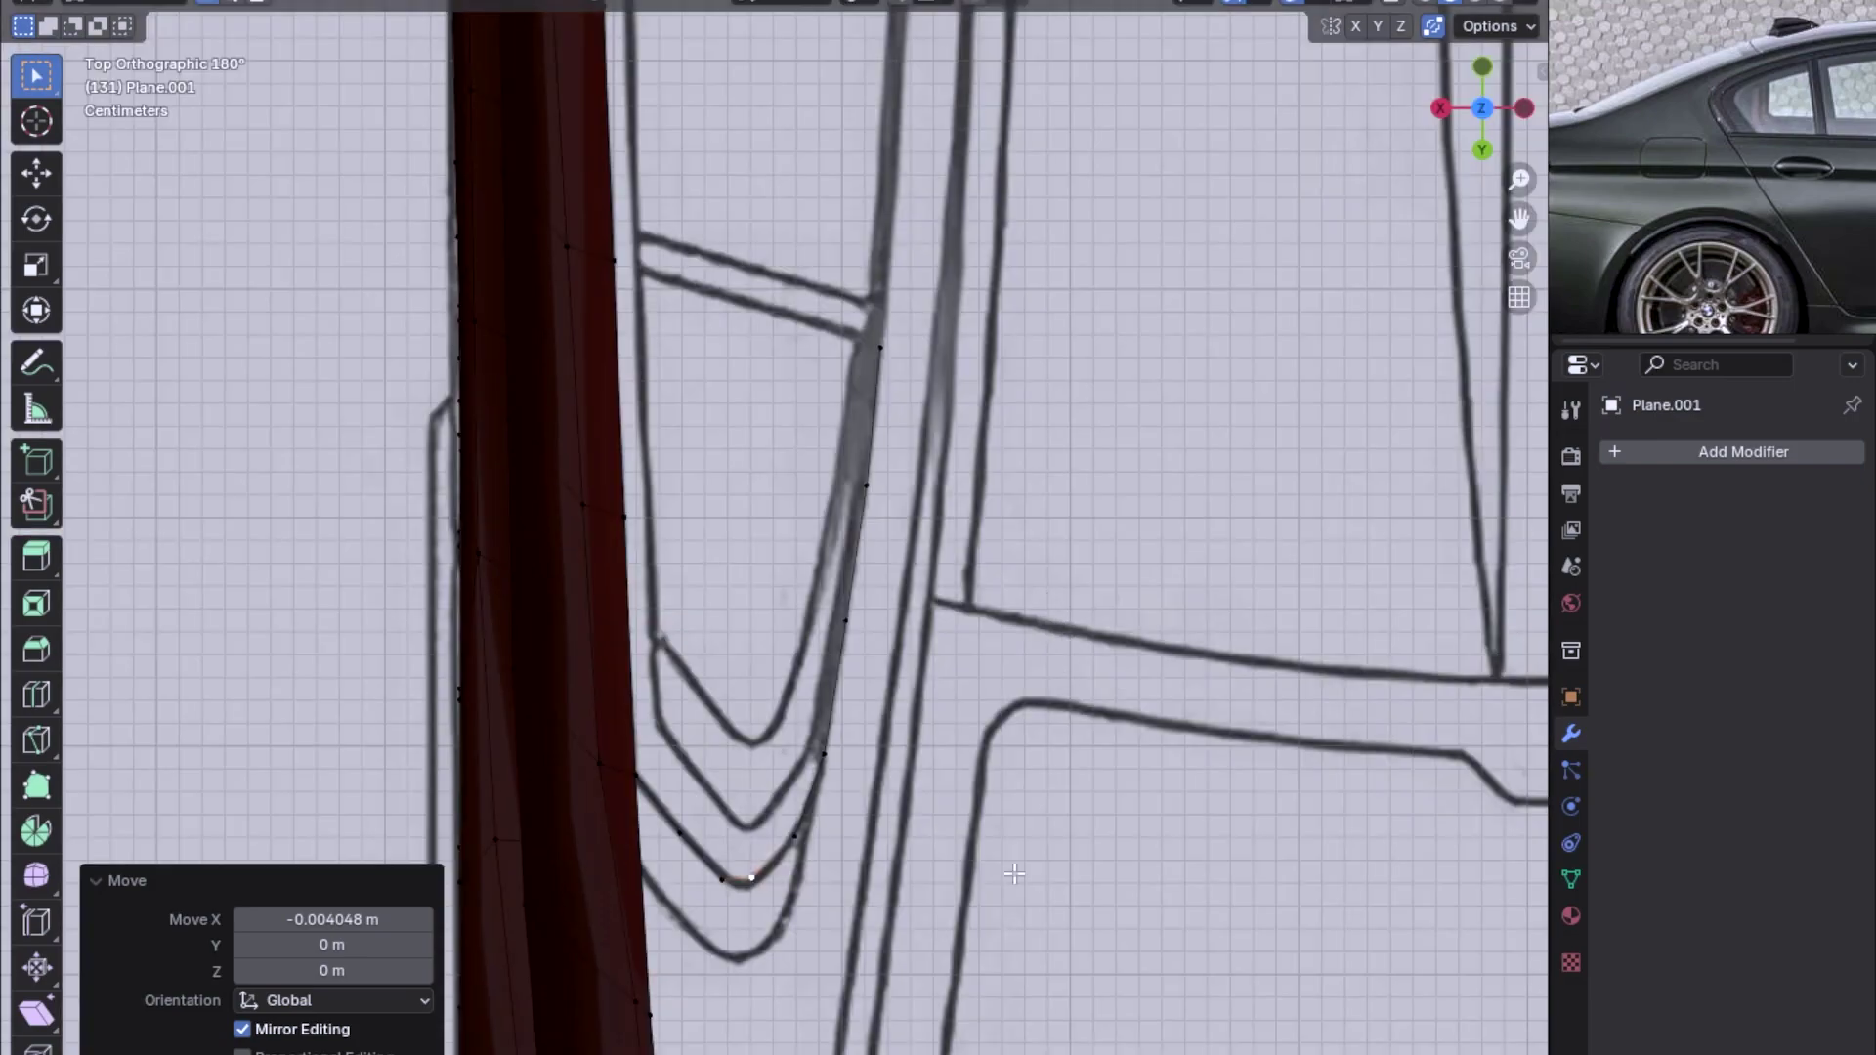
left_click(795, 572)
key("g")
key("x")
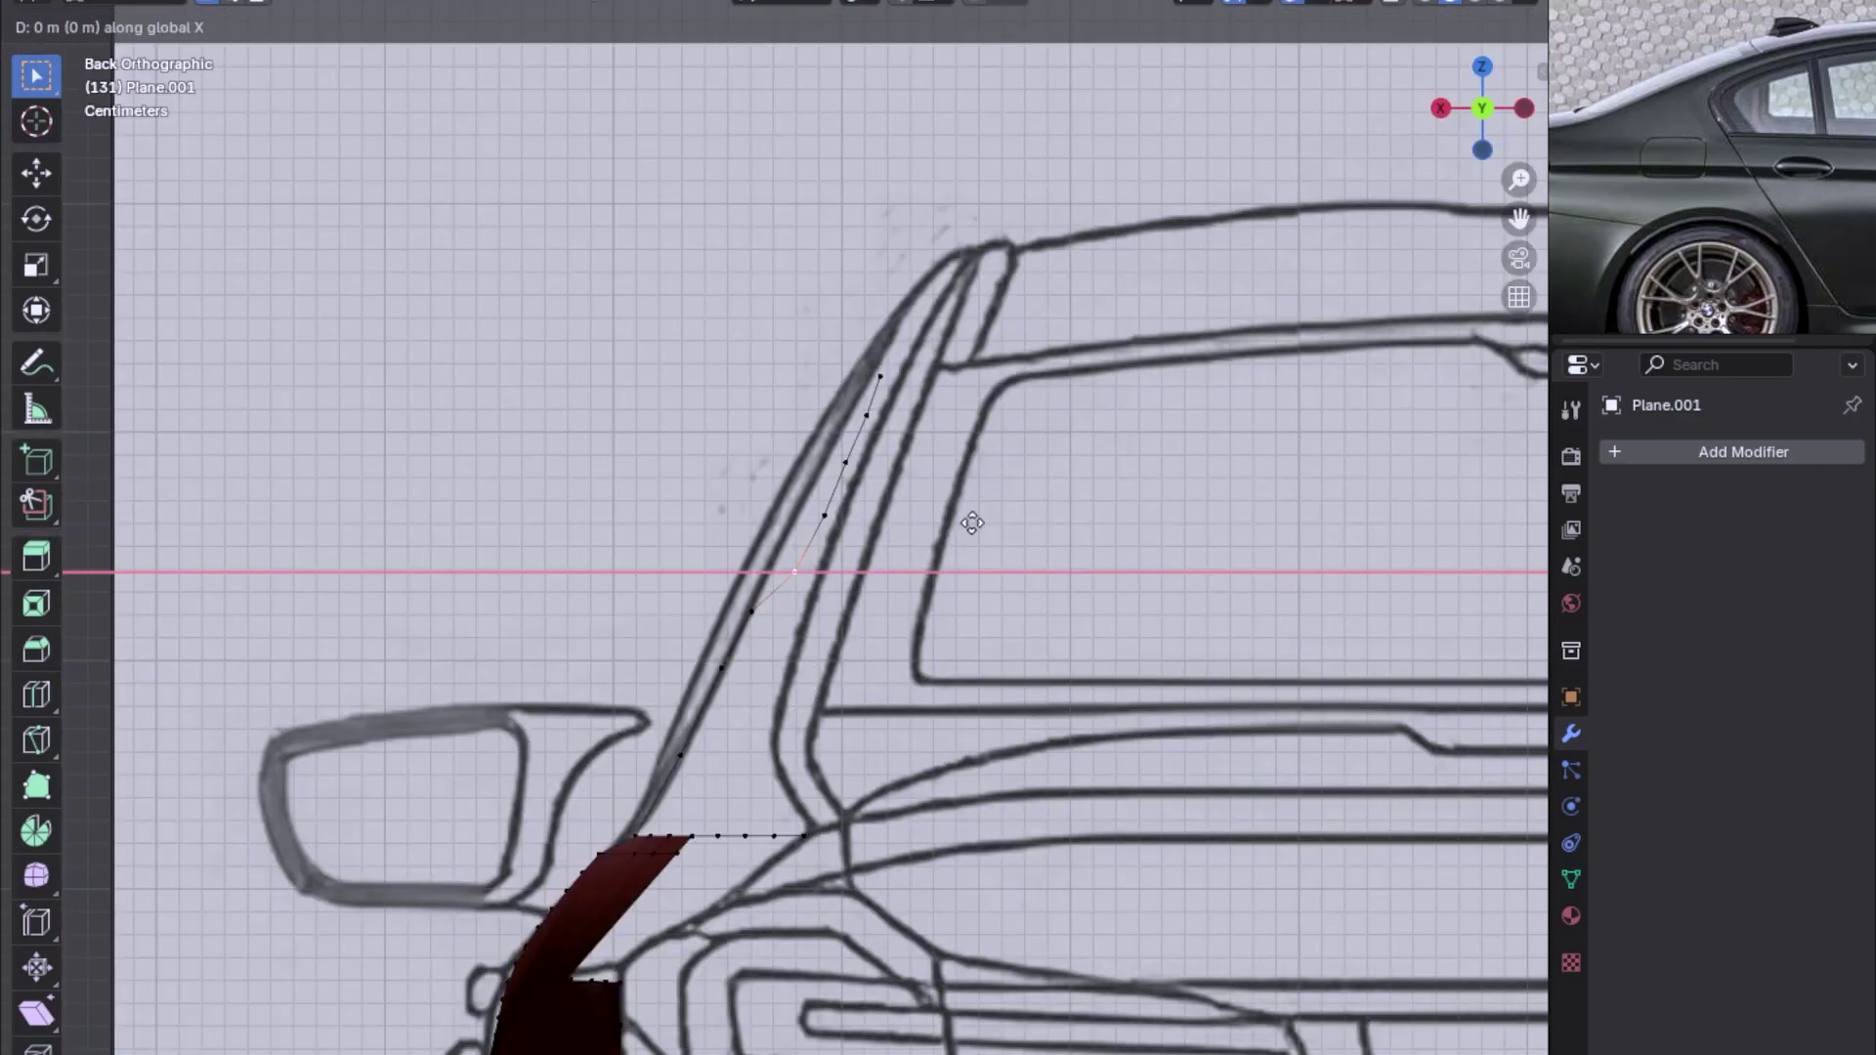
left_click(846, 478)
left_click(824, 514)
key("g")
key("x")
left_click(827, 440)
Nudge the next two higher chain vertices along X, the last by 0.00439 m
left_click(866, 479)
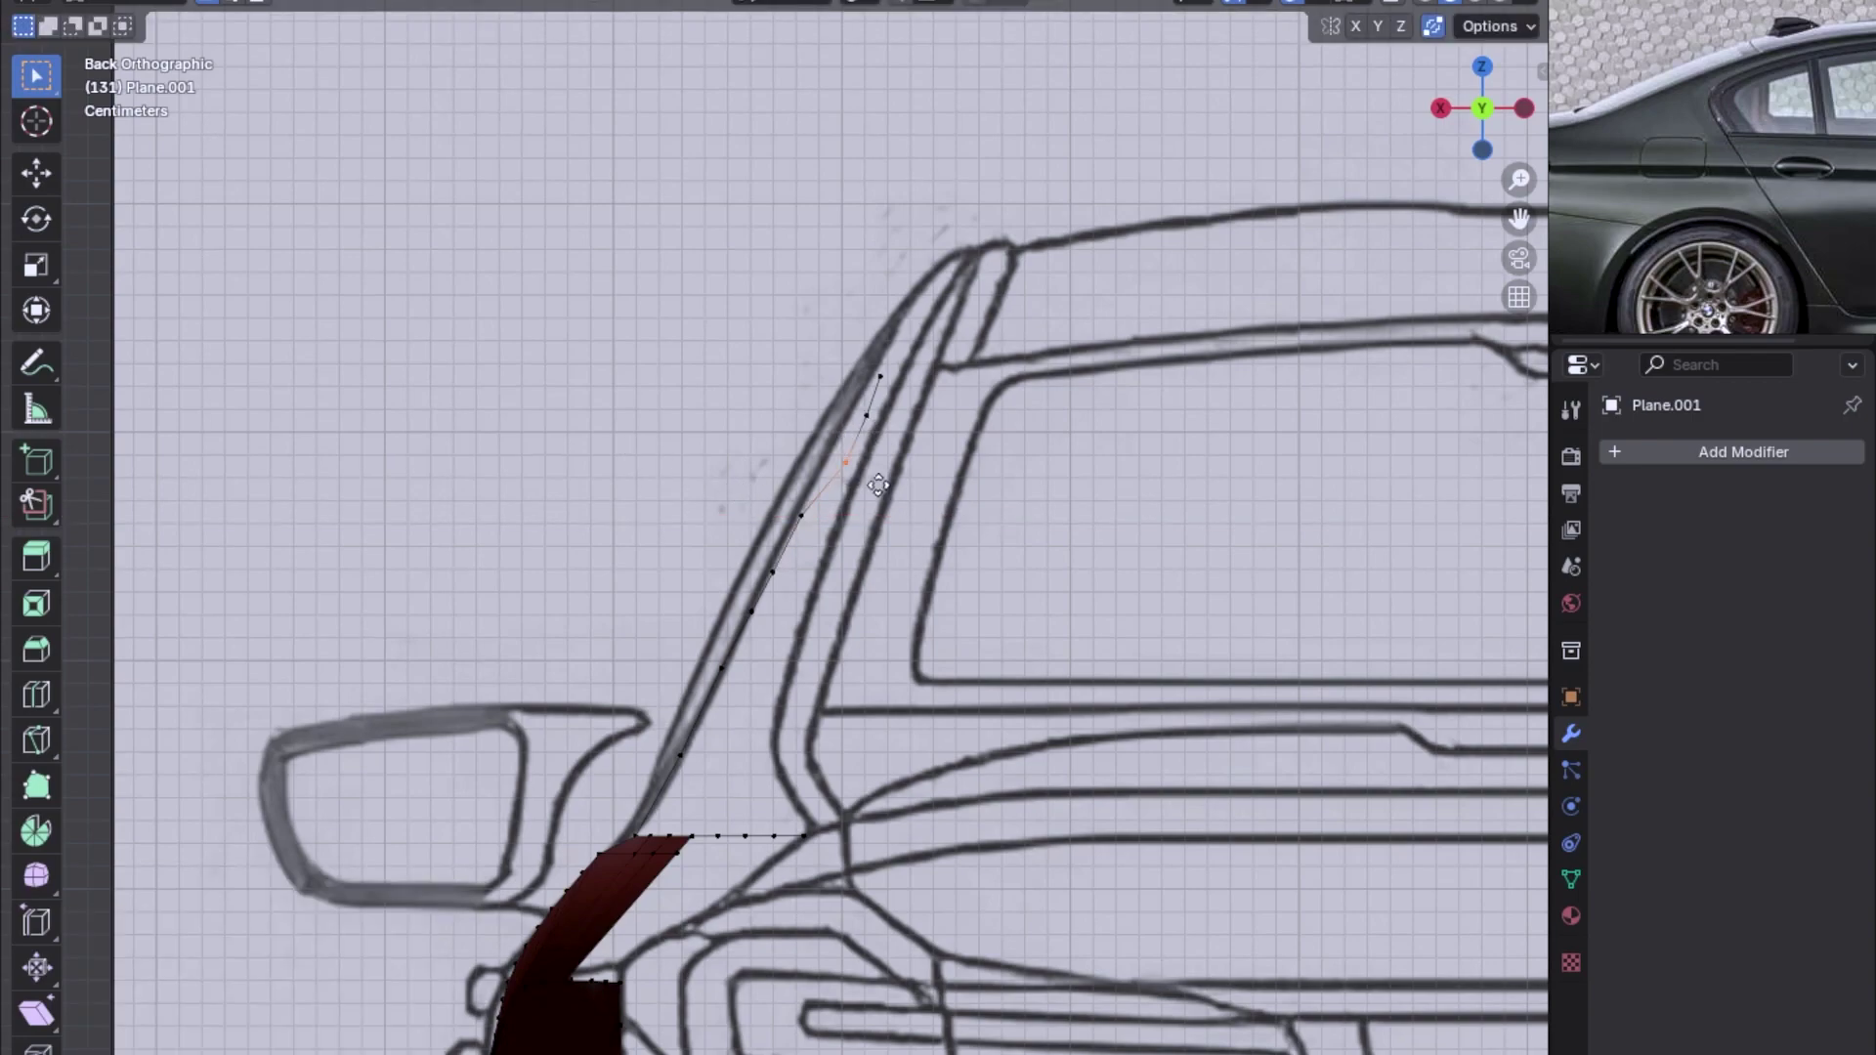
key("g")
key("x")
left_click(831, 459)
left_click(944, 434)
key("g")
key("x")
left_click(864, 370)
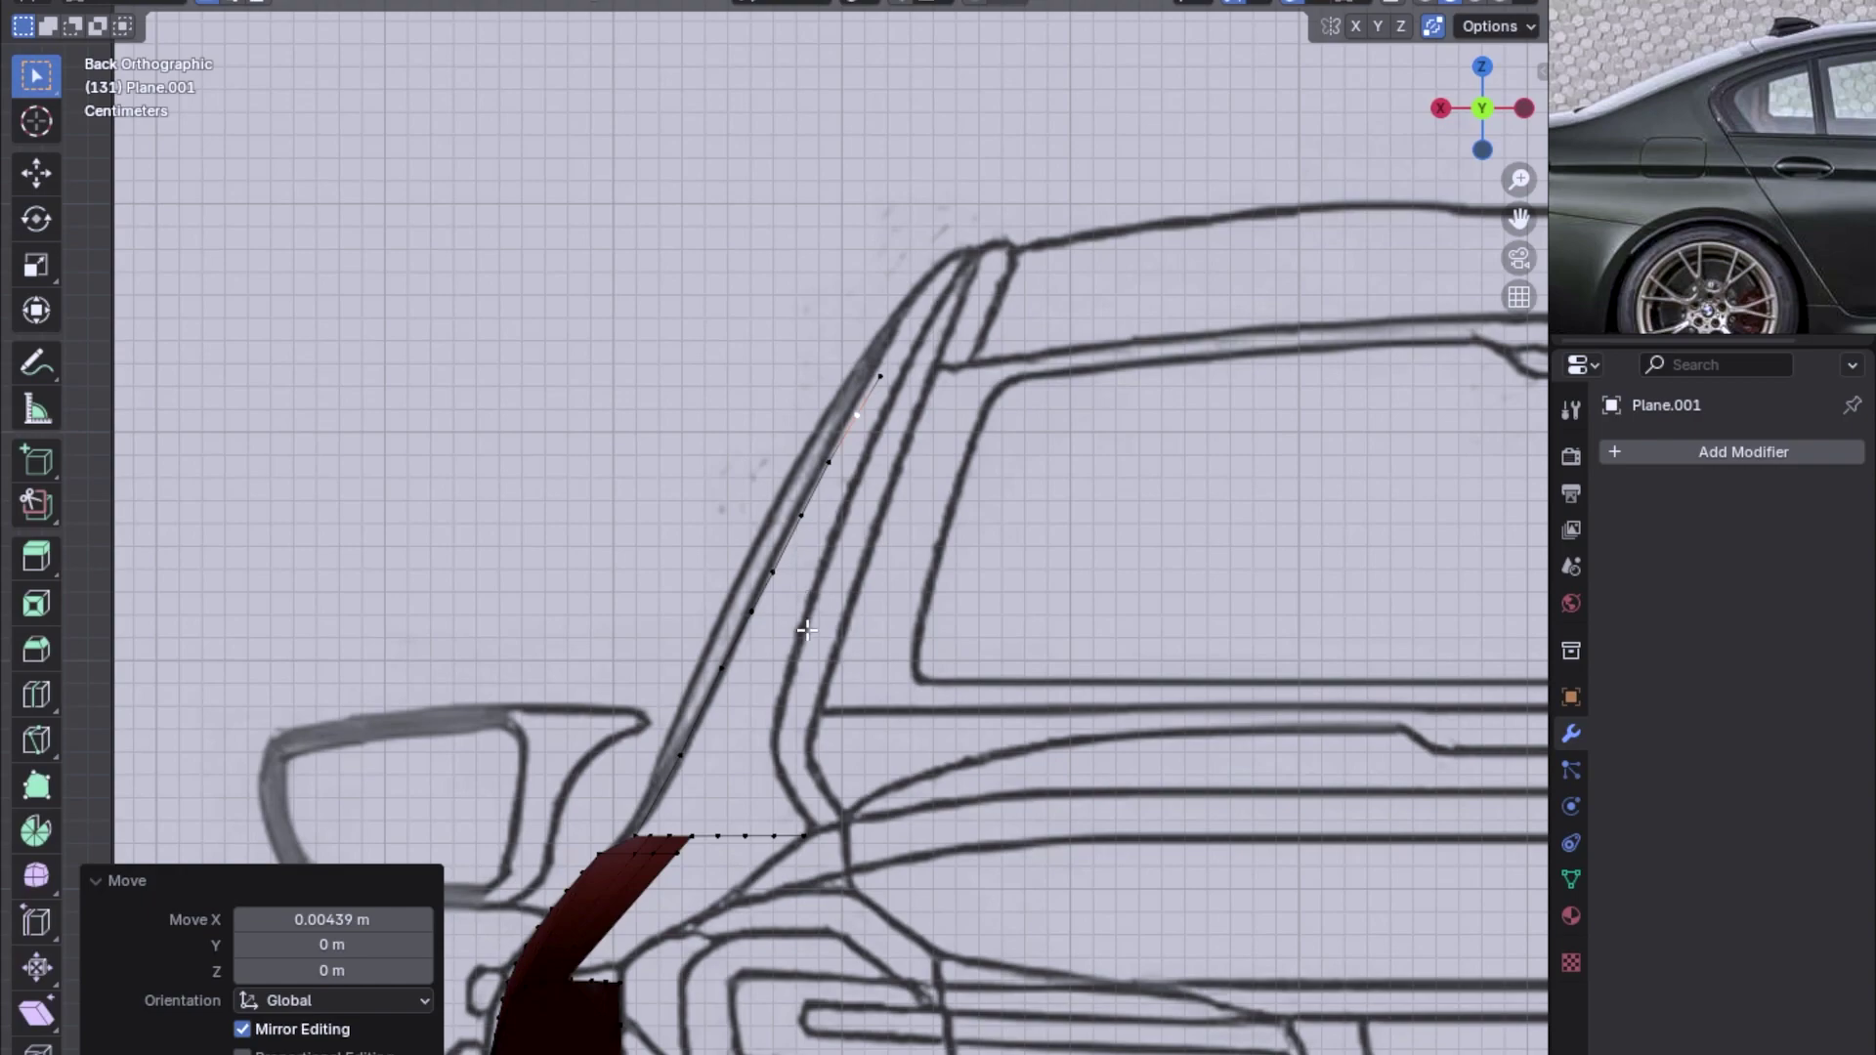
Select the whole pillar edge chain and inspect it from the side and top views
left_click(753, 611, "alt")
key("KP_3")
key("KP_7")
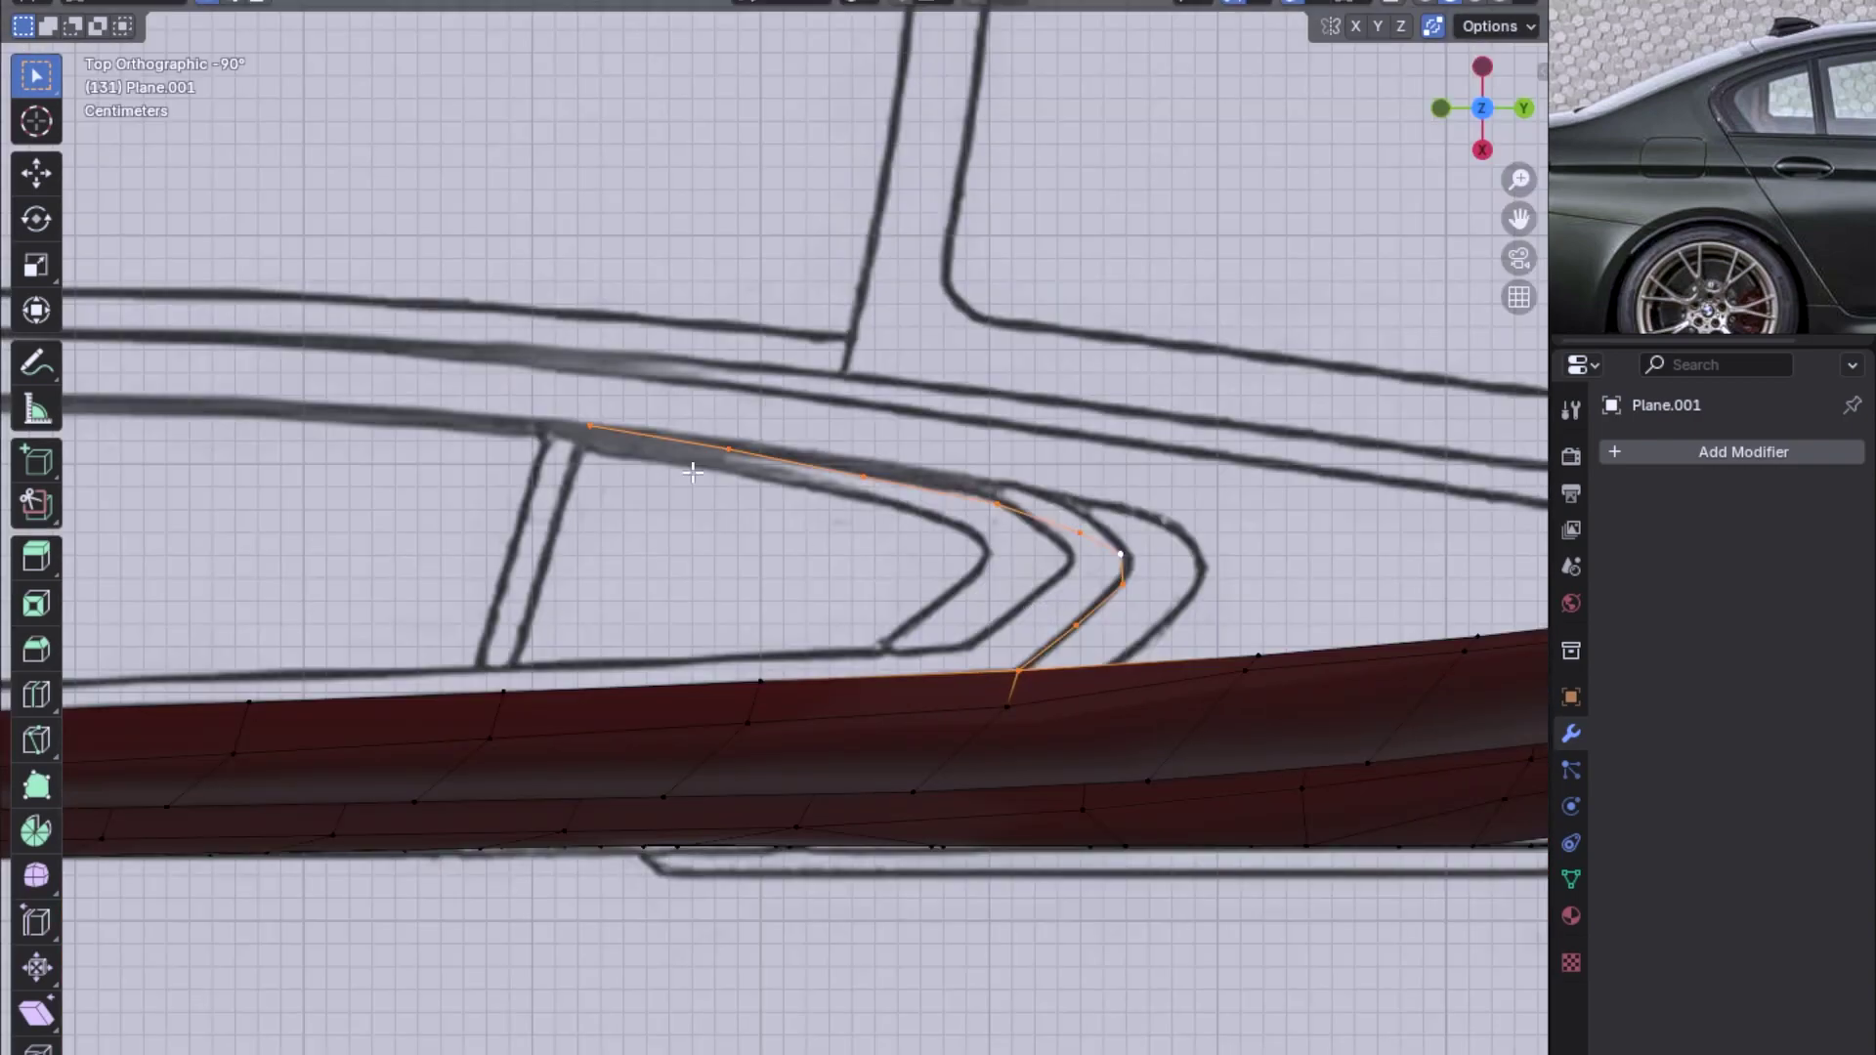
left_click(624, 435)
left_click(1071, 525, "alt")
mouse_move(1071, 524)
middle_mouse_down()
mouse_move(1159, 460)
mouse_move(947, 941)
middle_mouse_up()
key("KP_3")
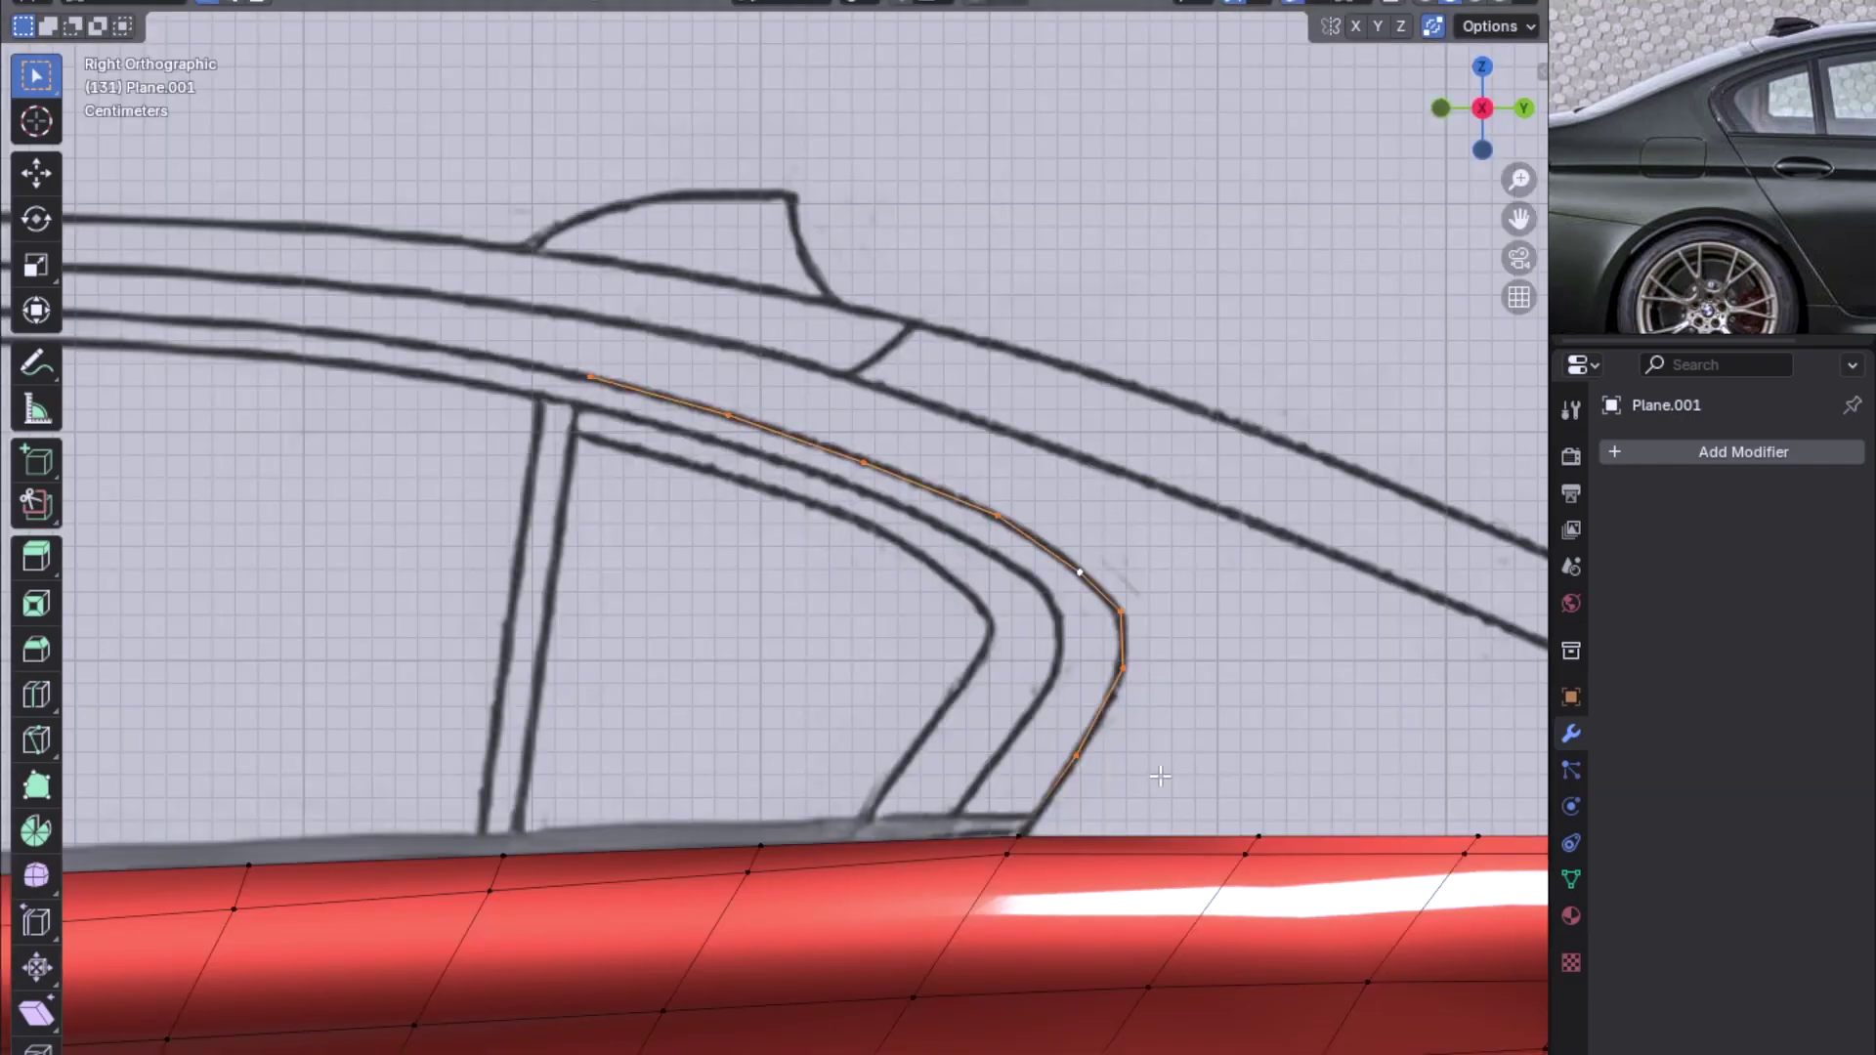
Extrude the pillar edge chain and scale it to 0.614 around the set pivot point, forming a strip
key("e")
right_click(1181, 705)
key("period")
left_click(1153, 533)
key("s")
left_click(1070, 580)
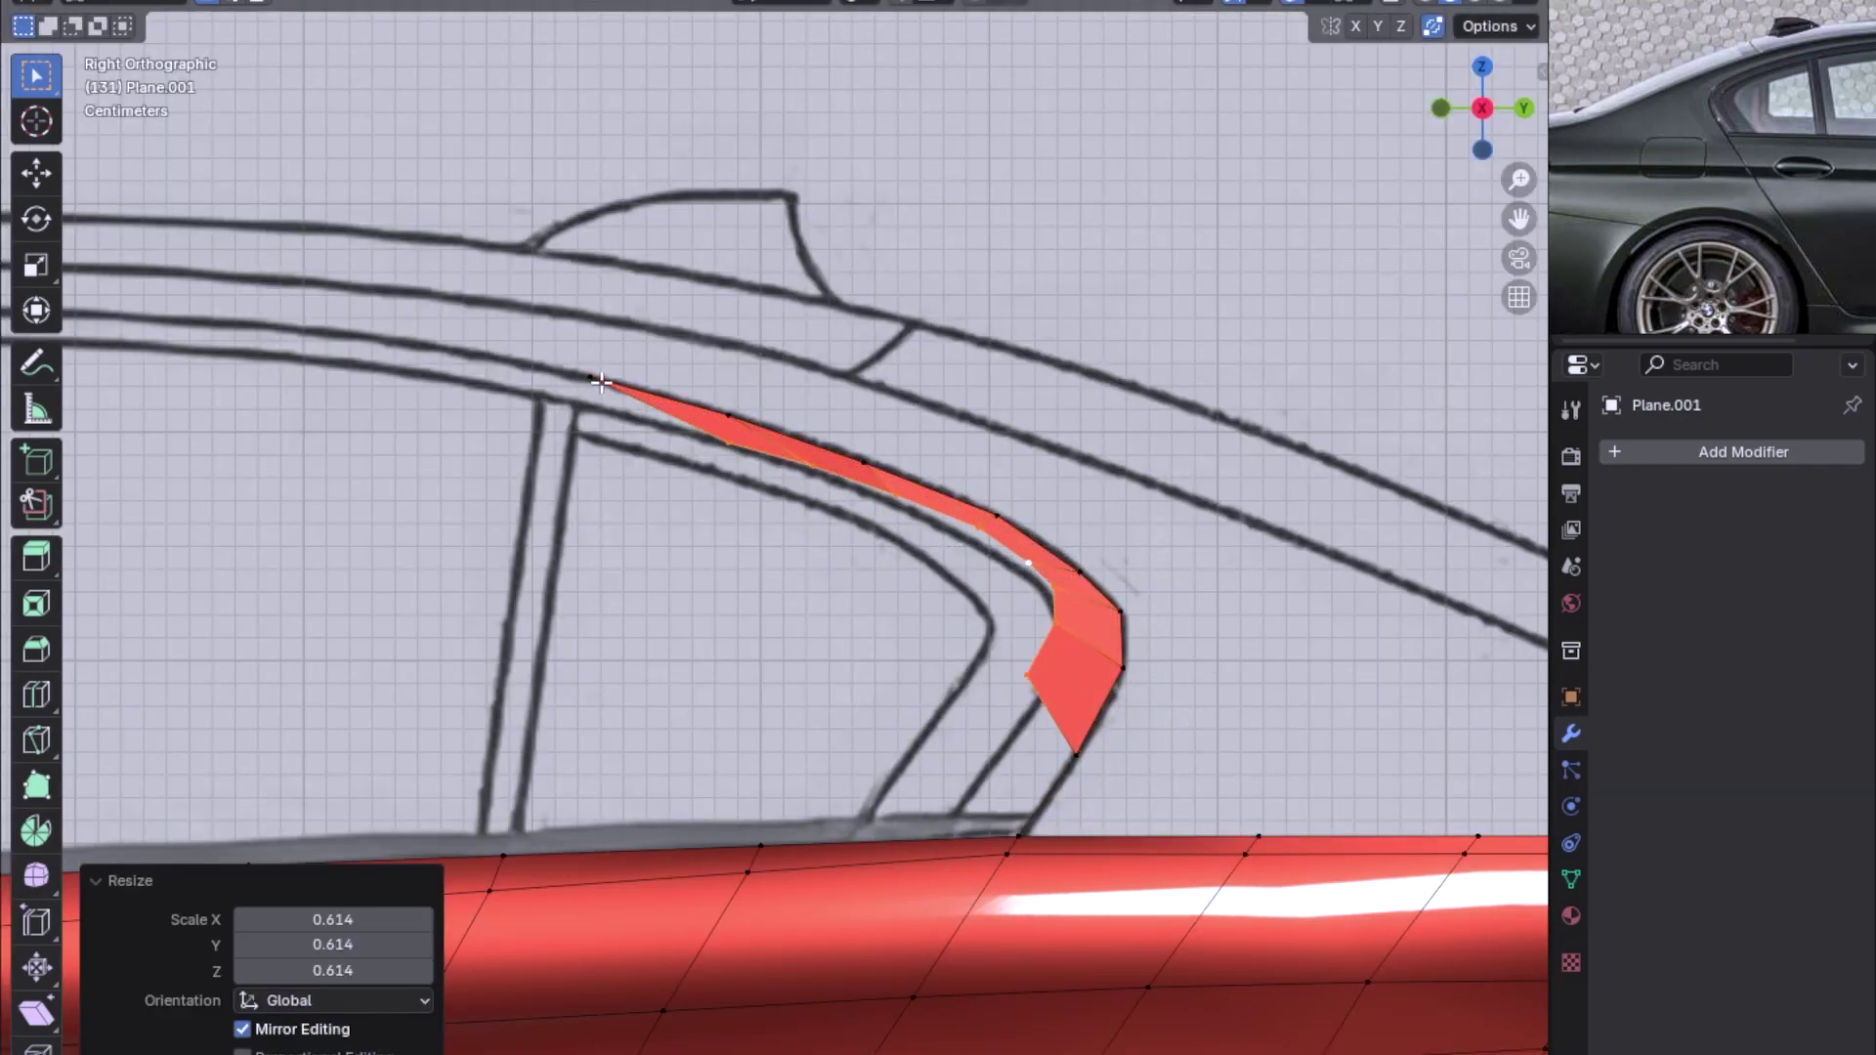
left_click(1185, 888)
Apply LoopTools Curve to the strip at 100% influence, trying Z and Y axis locks
middle_click_drag(1023, 837, 1089, 754)
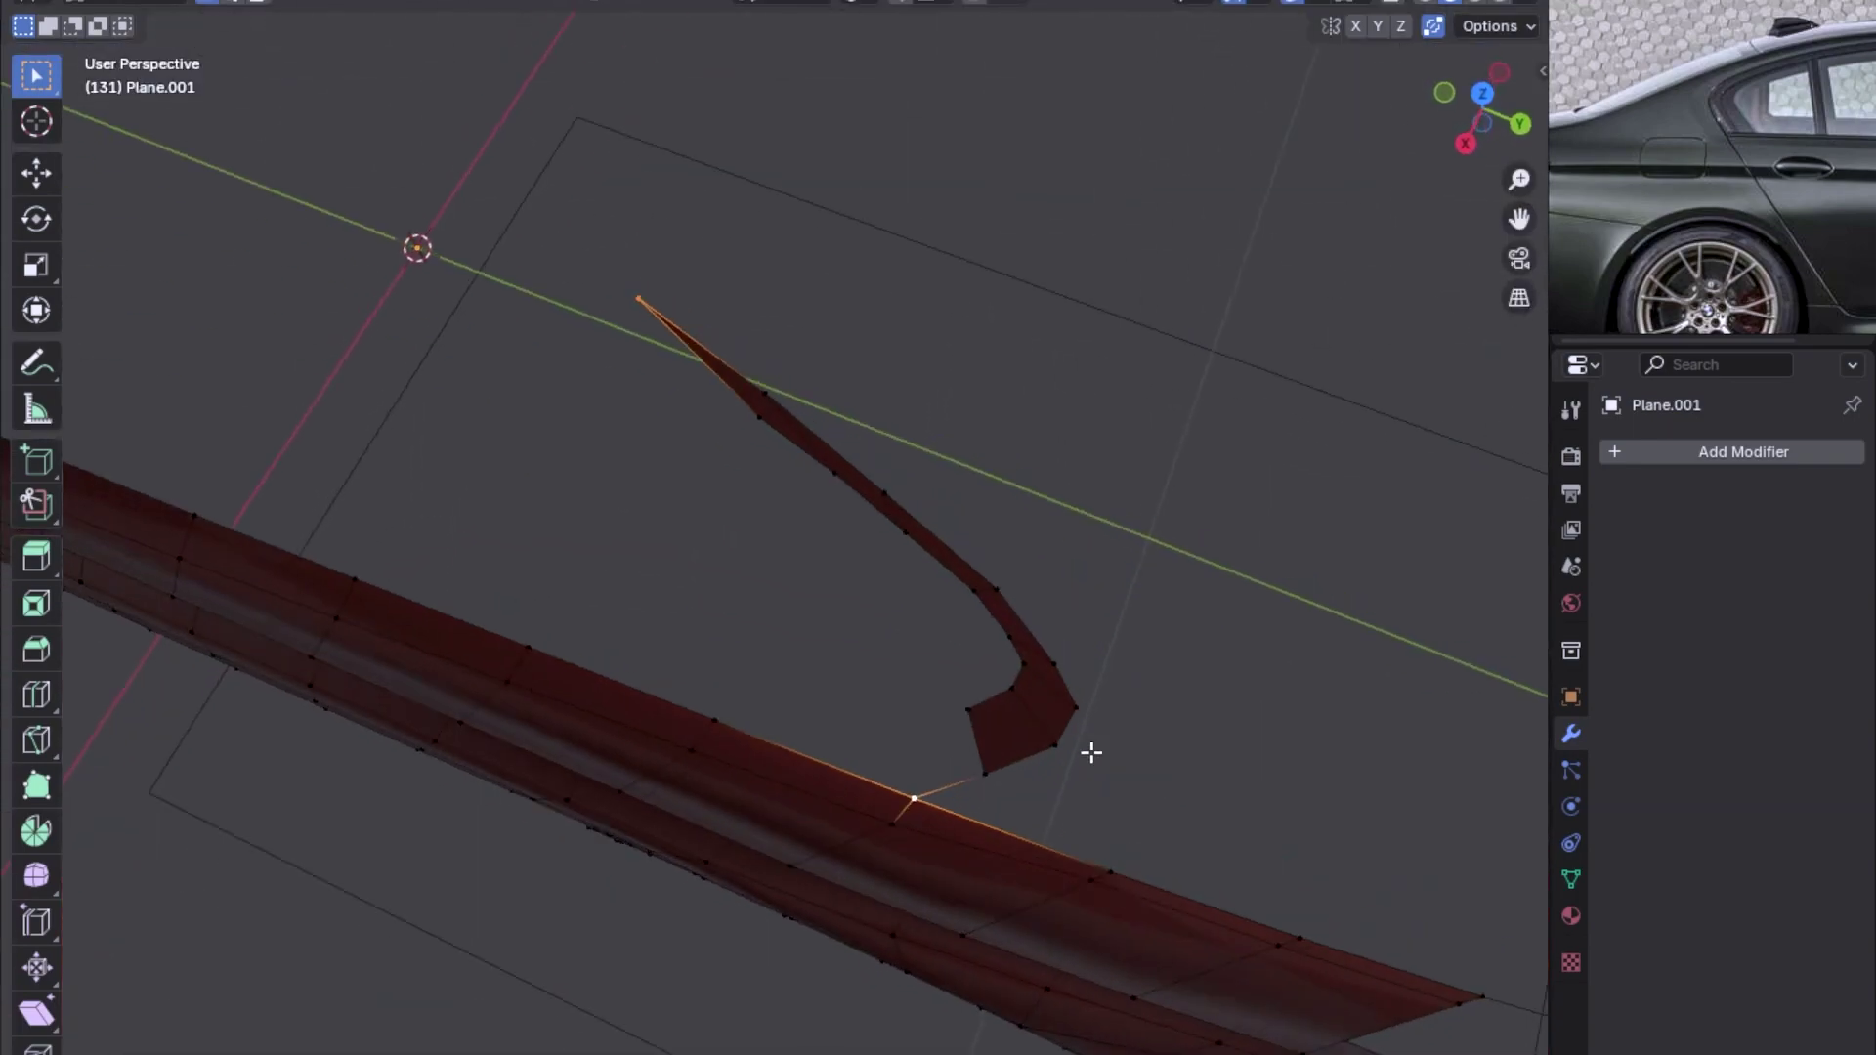
right_click(1004, 552)
left_click(1155, 486)
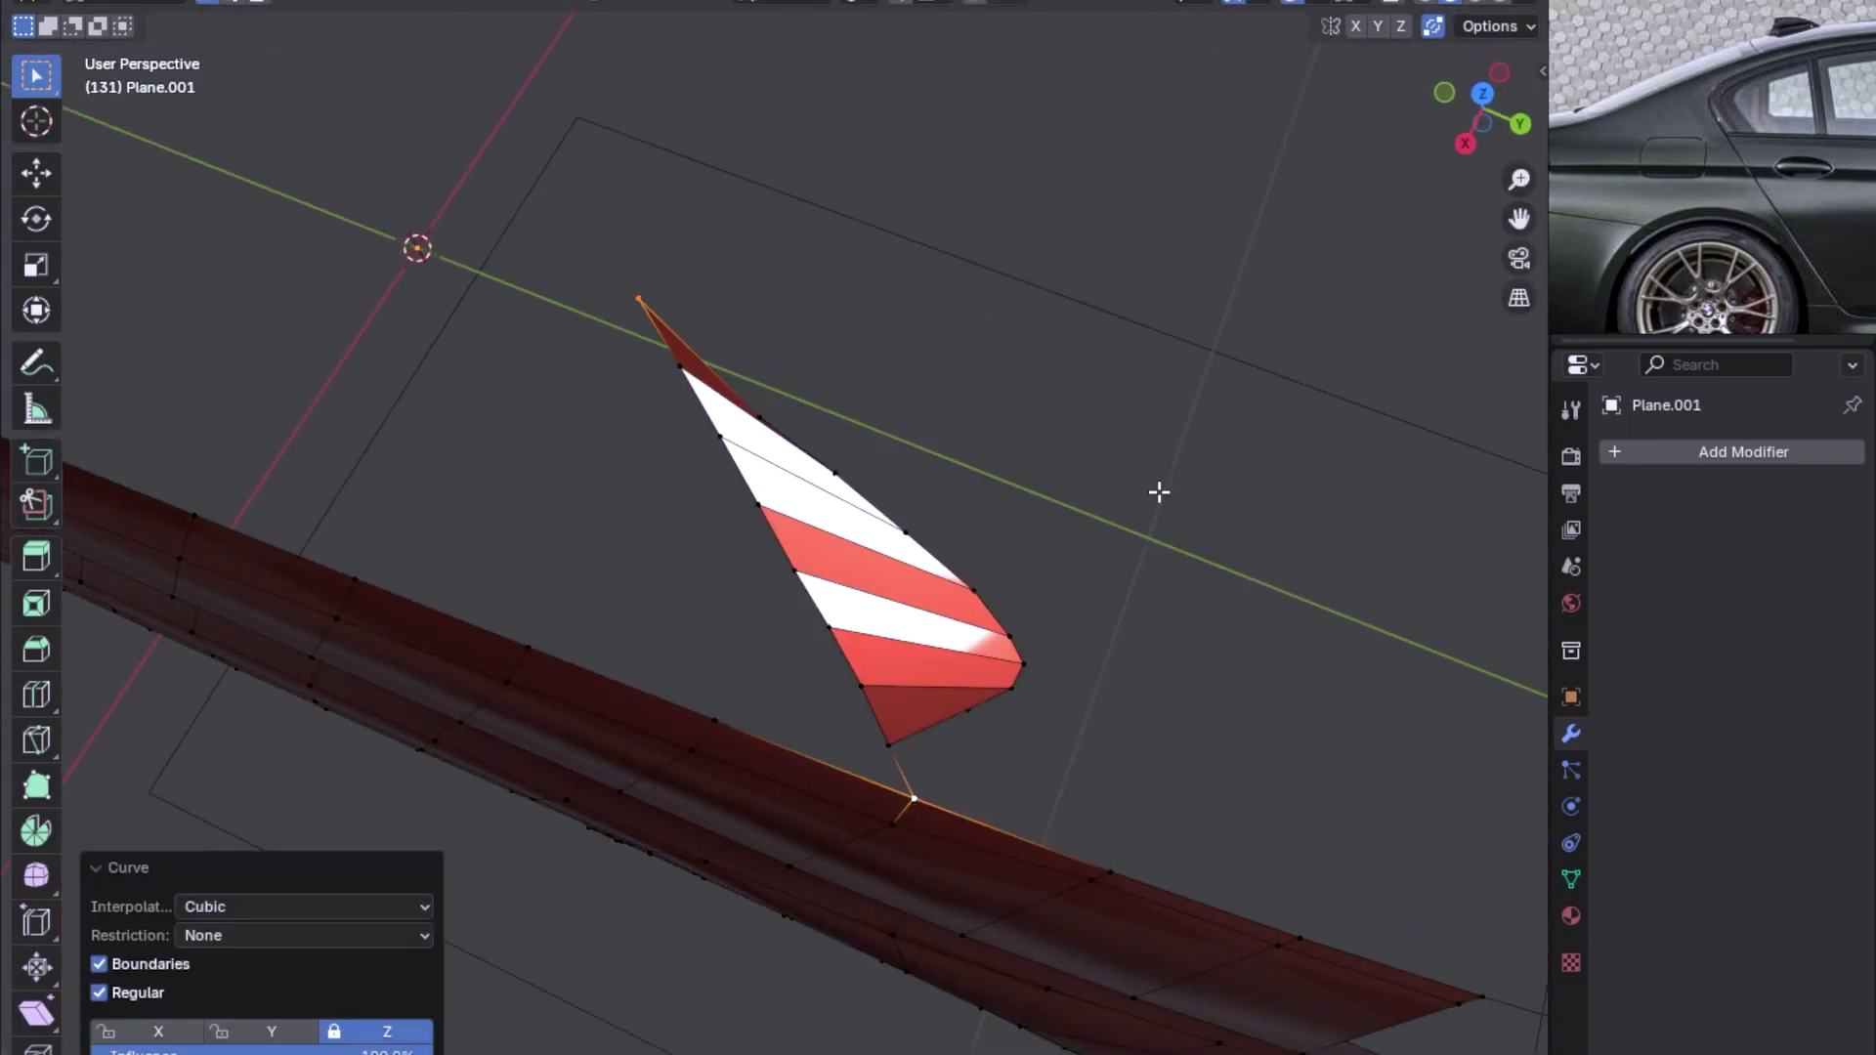
key("KP_3")
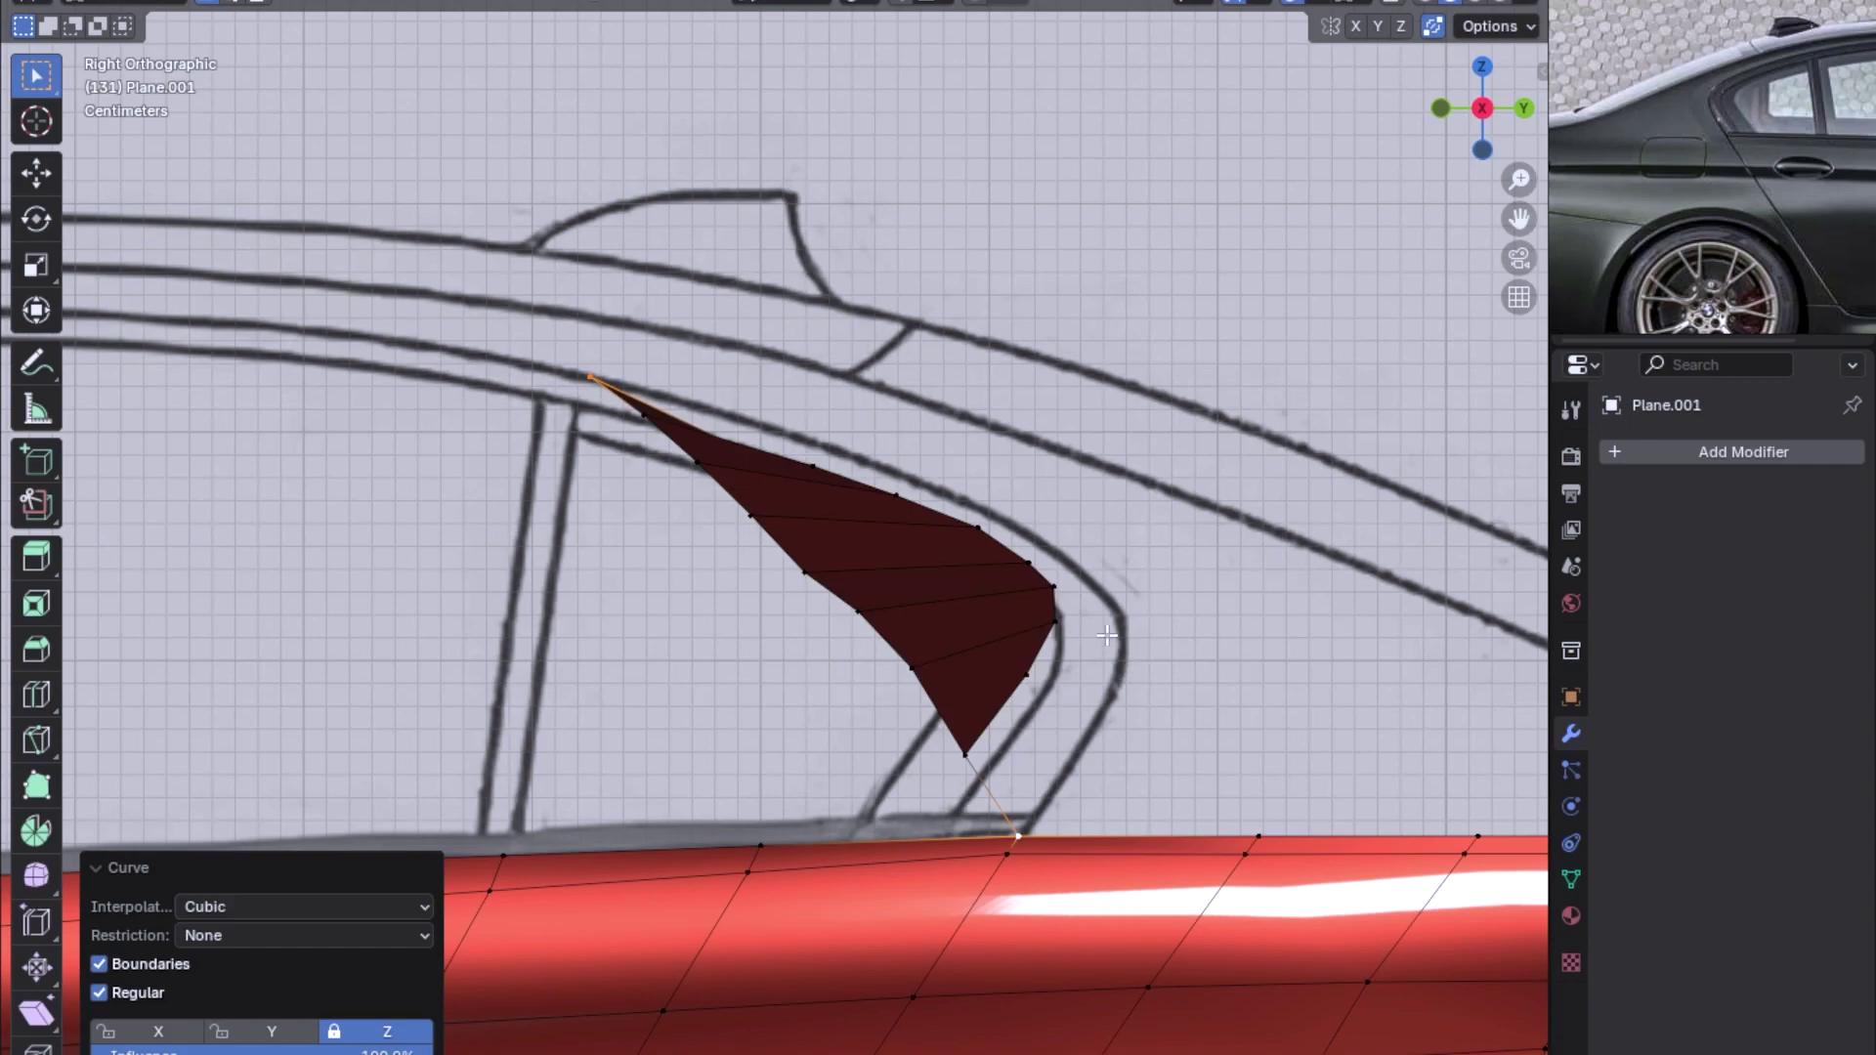
left_click(398, 1050)
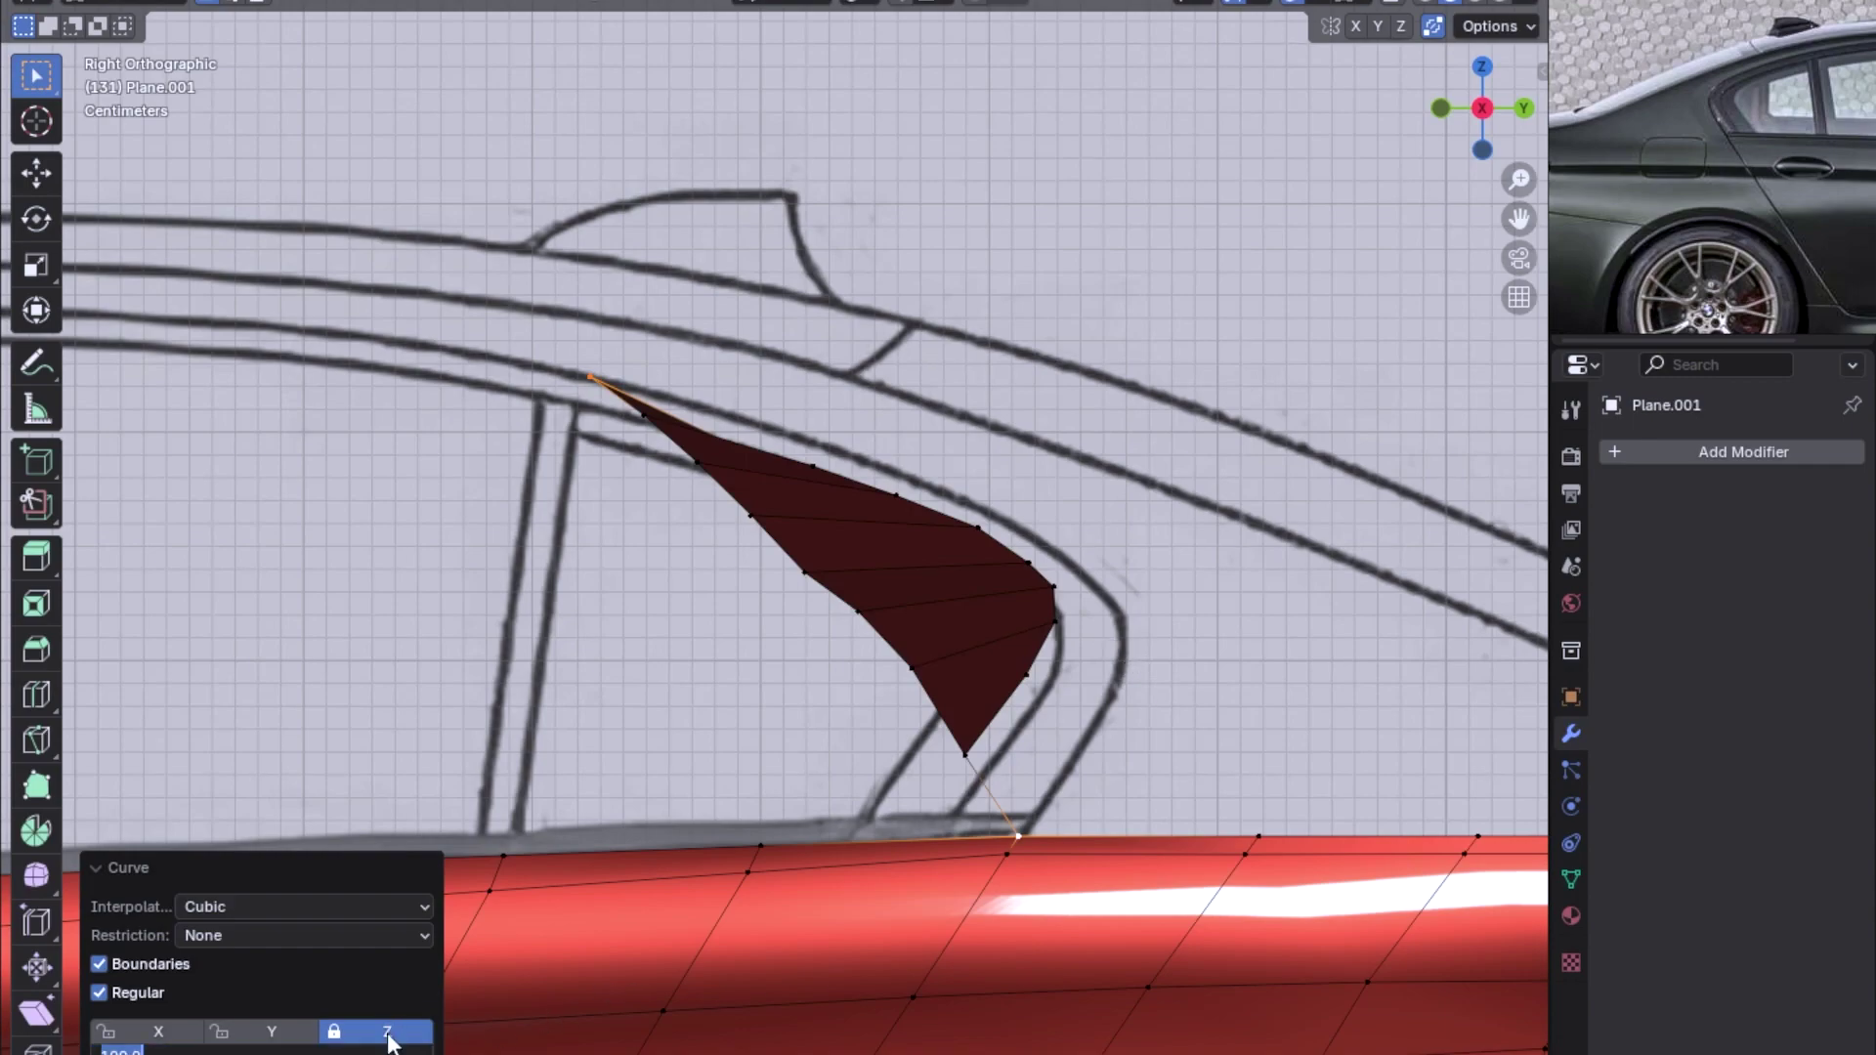
left_click(389, 1033)
left_click(386, 1032)
left_click(387, 1032)
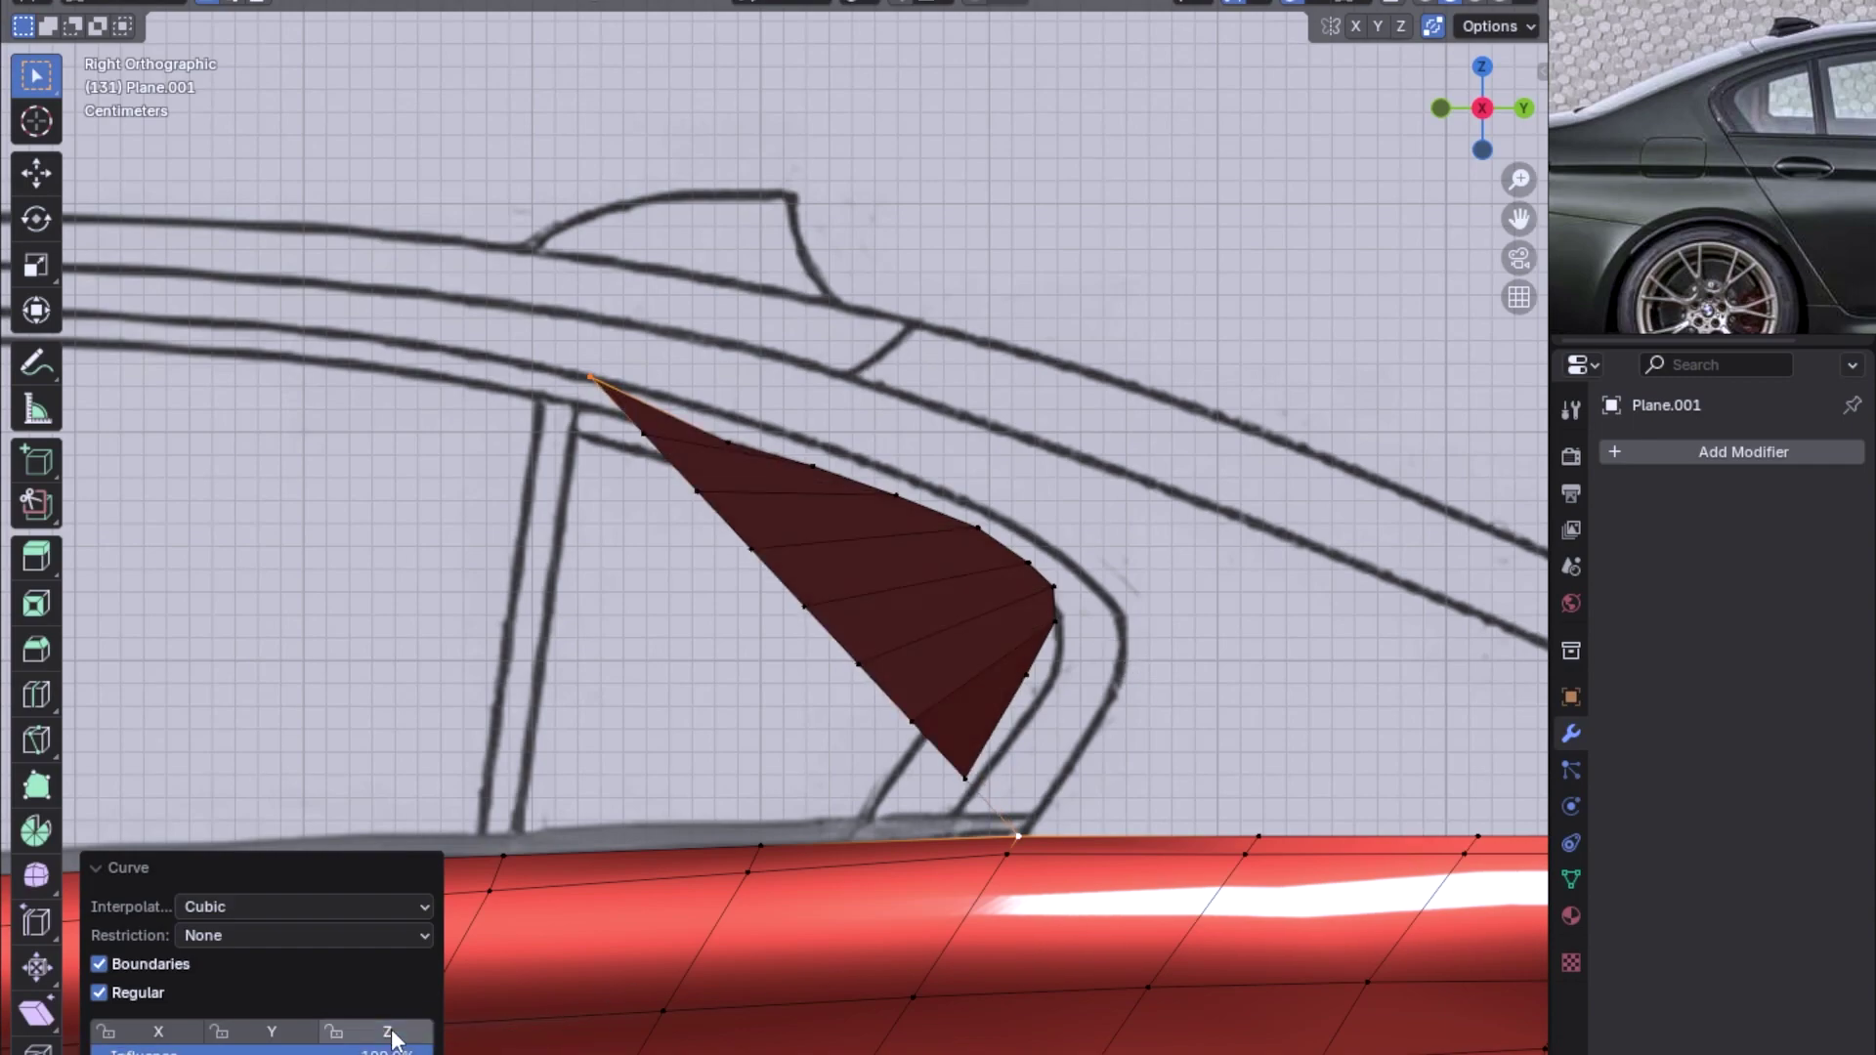
left_click(219, 1031)
left_click(247, 1035)
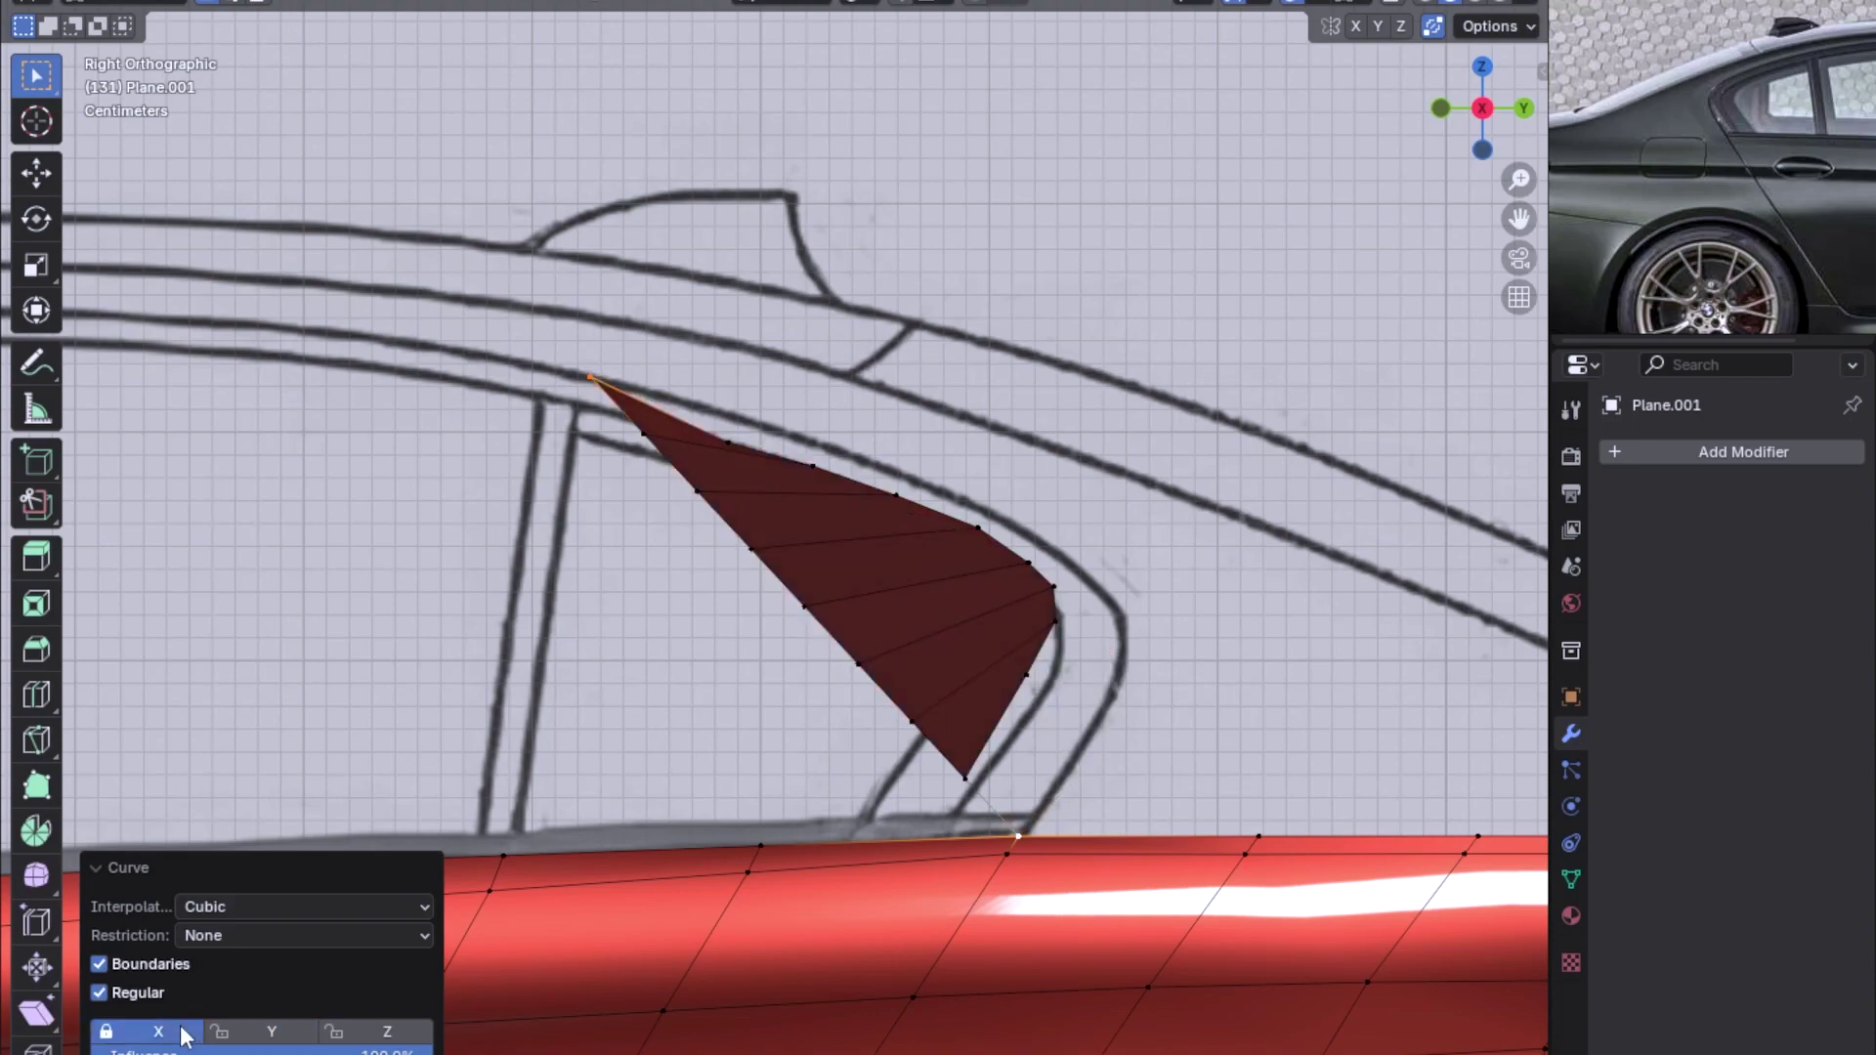
Try Curve Restriction as Extrude, then Indent, then remove the restriction
left_click(273, 933)
left_click(290, 991)
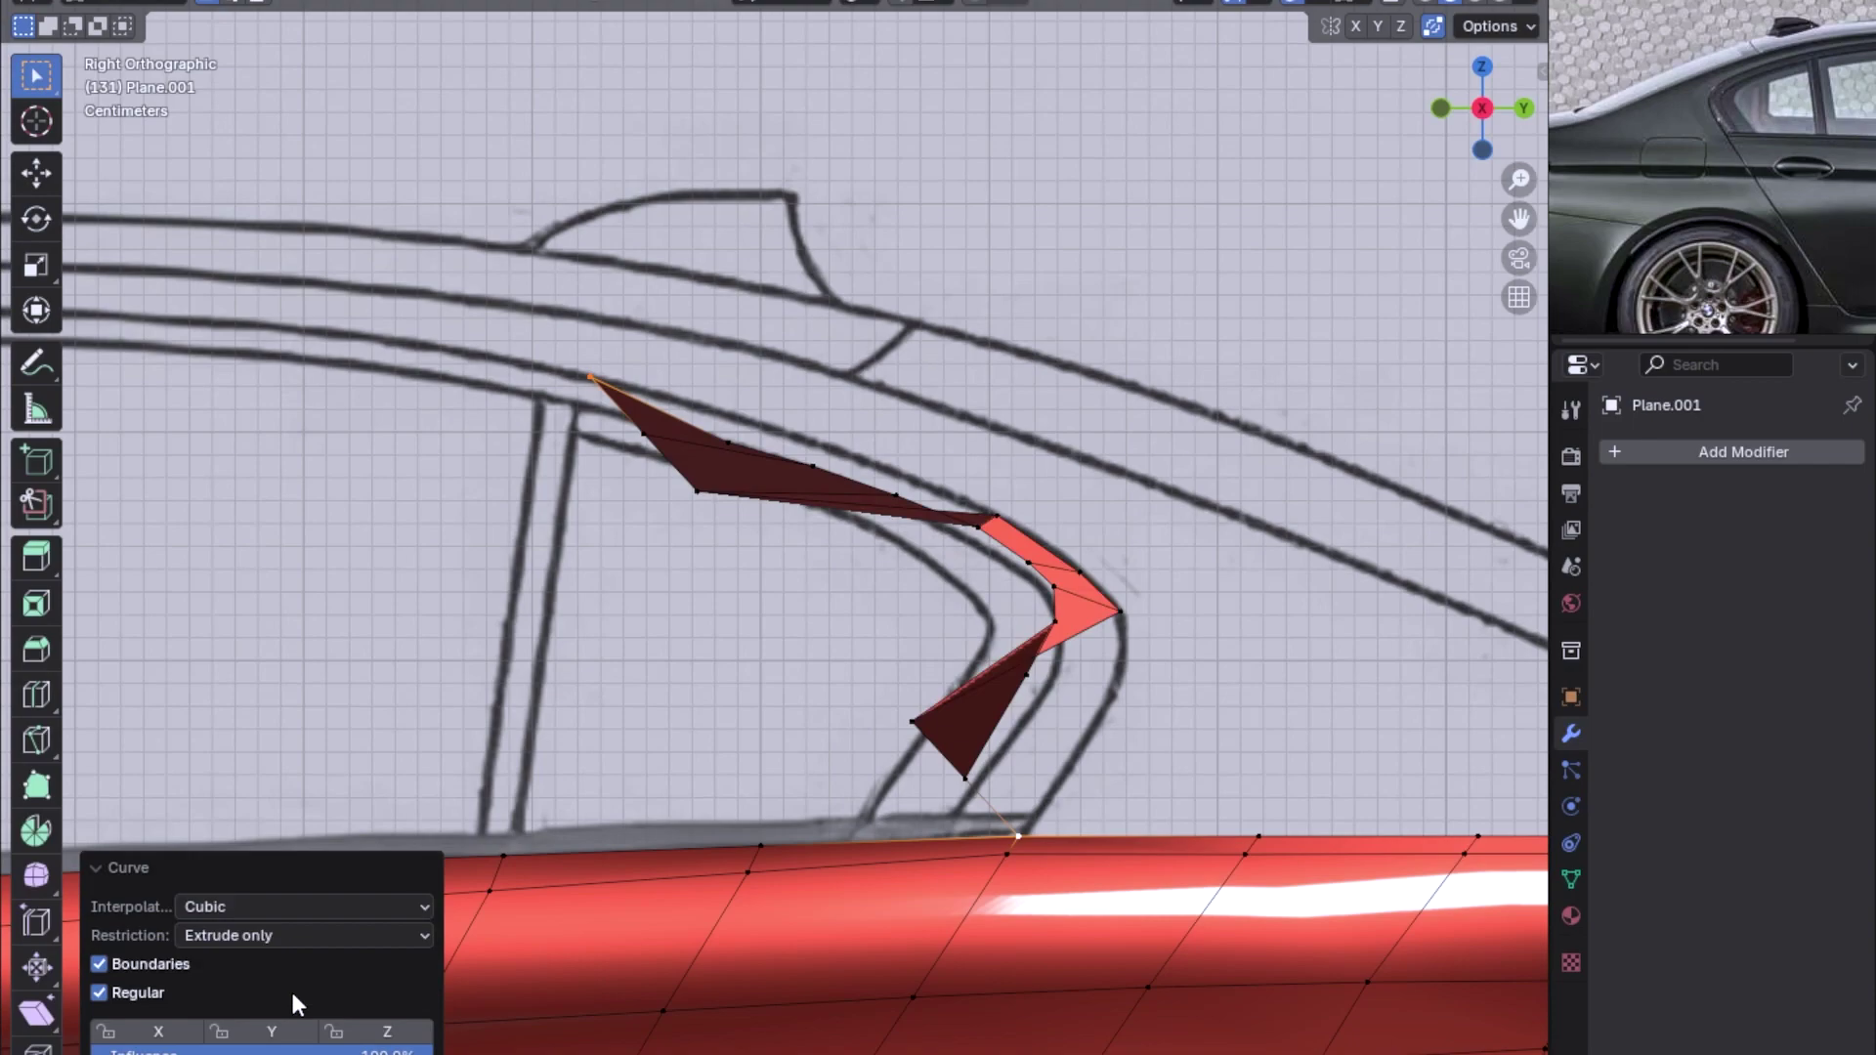
left_click(261, 933)
left_click(262, 1023)
mouse_move(977, 449)
middle_mouse_down()
mouse_move(1293, 465)
mouse_move(998, 628)
mouse_move(781, 625)
middle_mouse_up()
left_click(377, 935)
left_click(266, 964)
Switch Curve Interpolation to Linear and back to Cubic, and turn off Boundaries
left_click(286, 906)
left_click(269, 965)
left_click(307, 907)
left_click(266, 936)
left_click(99, 963)
Inspect the strip from side and back views, then delete its faces, keeping the edge chain
middle_click_drag(1051, 749, 892, 557)
key("KP_3")
scroll(870, 705, "up", 2)
scroll(887, 607, "up", 2)
mouse_move(660, 454)
middle_mouse_down()
mouse_move(771, 473)
mouse_move(837, 544)
middle_mouse_up()
key("ctrl+KP_1")
key("KP_3")
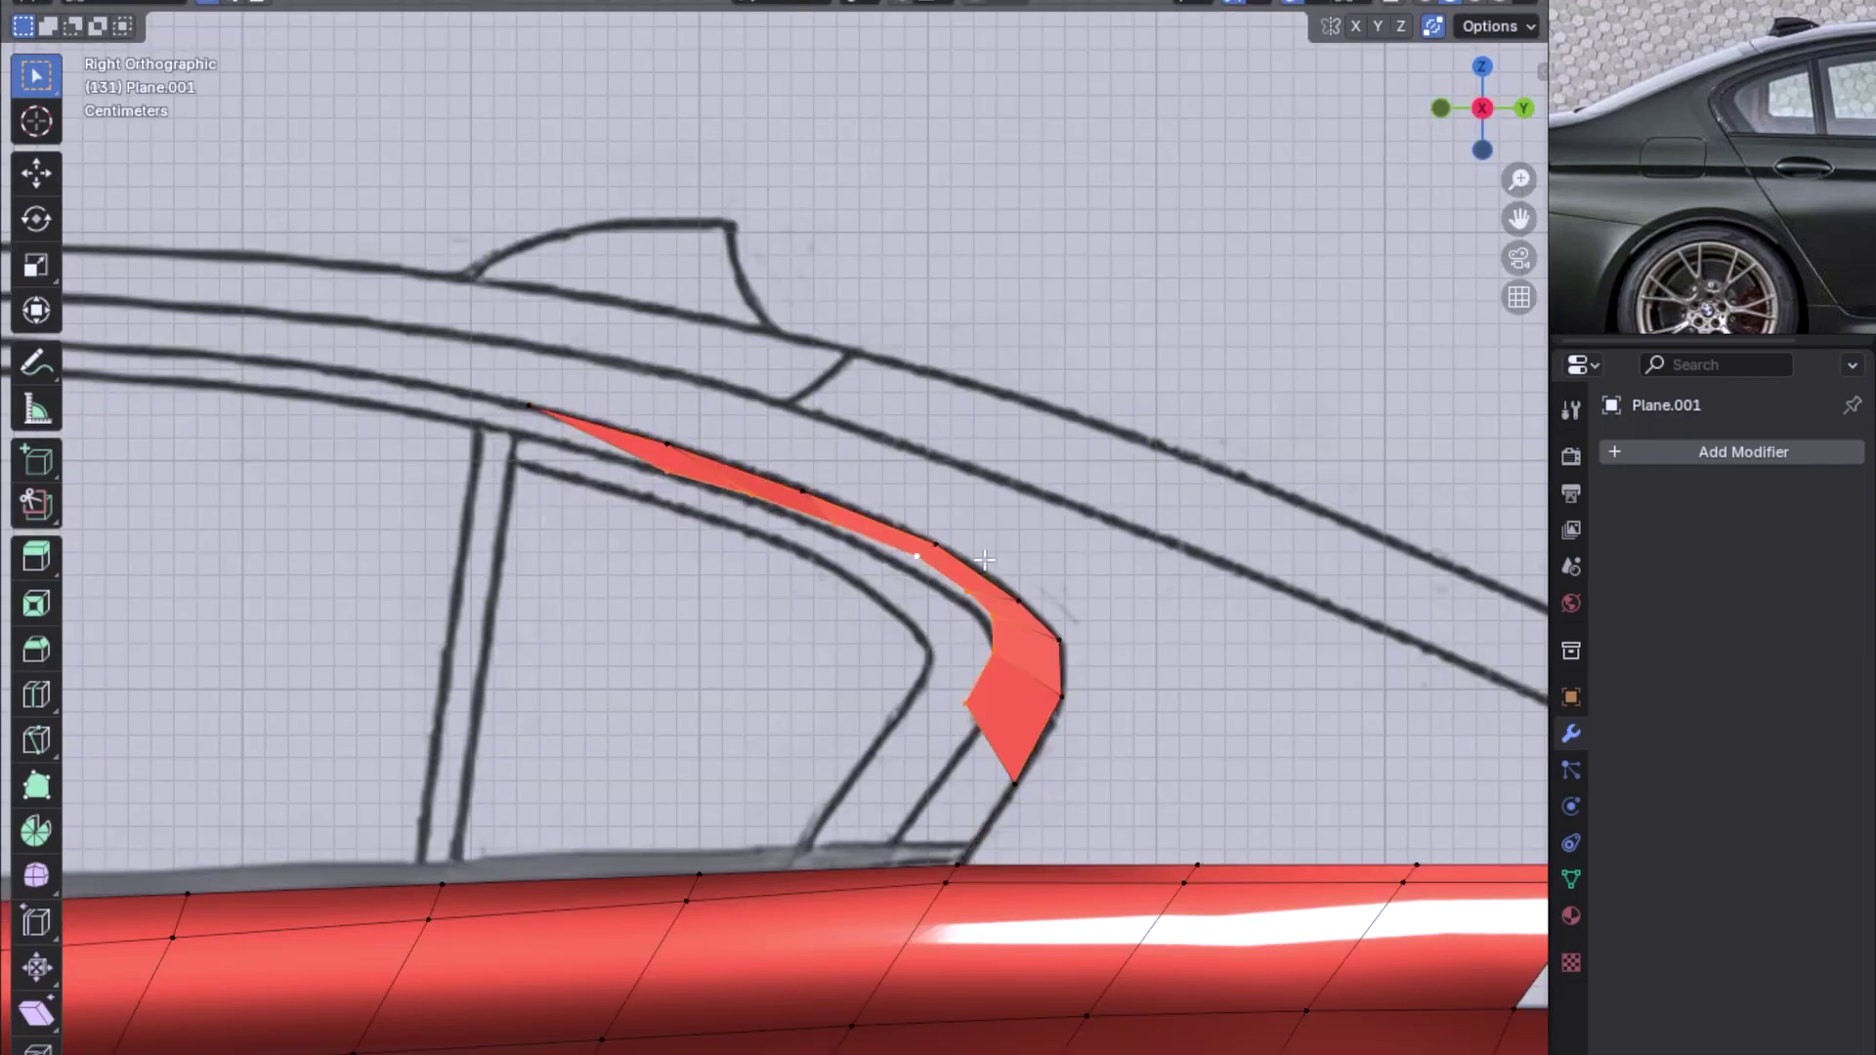
key("x")
left_click(1036, 541)
middle_click_drag(1035, 542, 866, 551)
Select the whole edge chain and run LoopTools Relax on it from the back view
left_click(867, 551, "alt")
key("ctrl+KP_1")
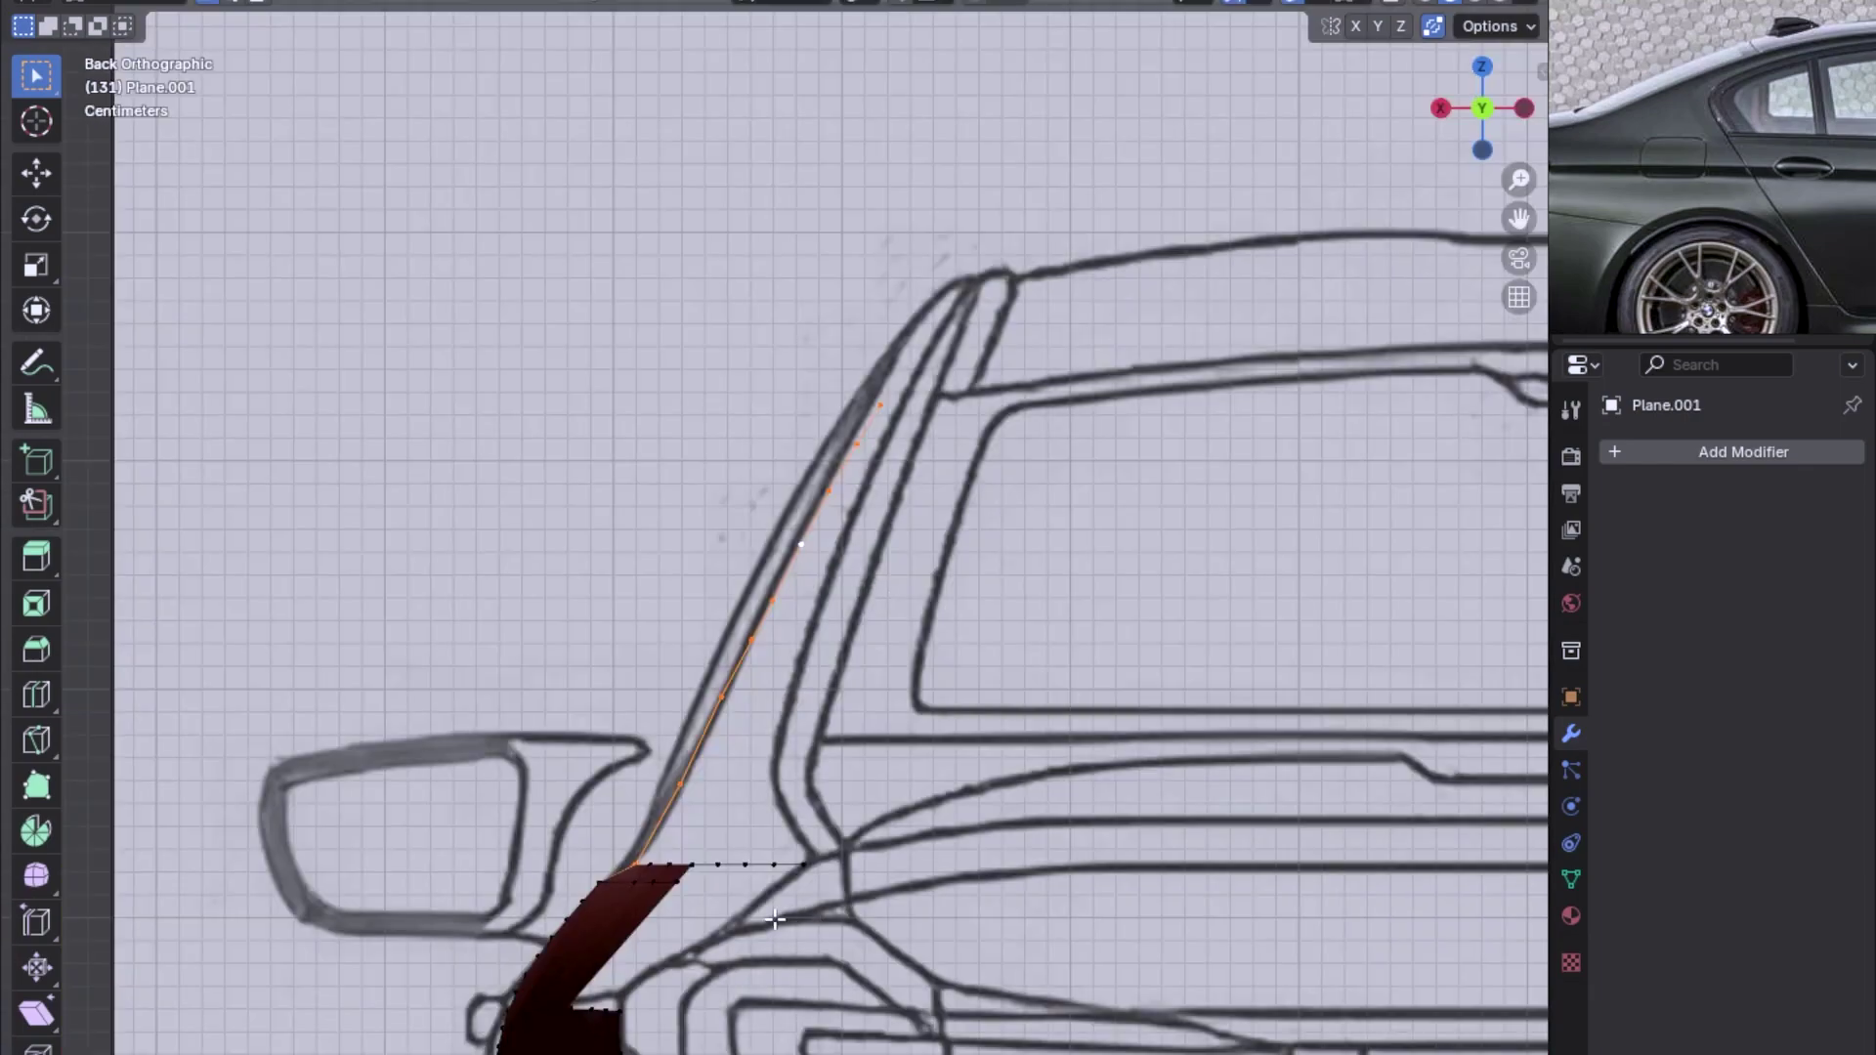
right_click(684, 430)
mouse_move(633, 435)
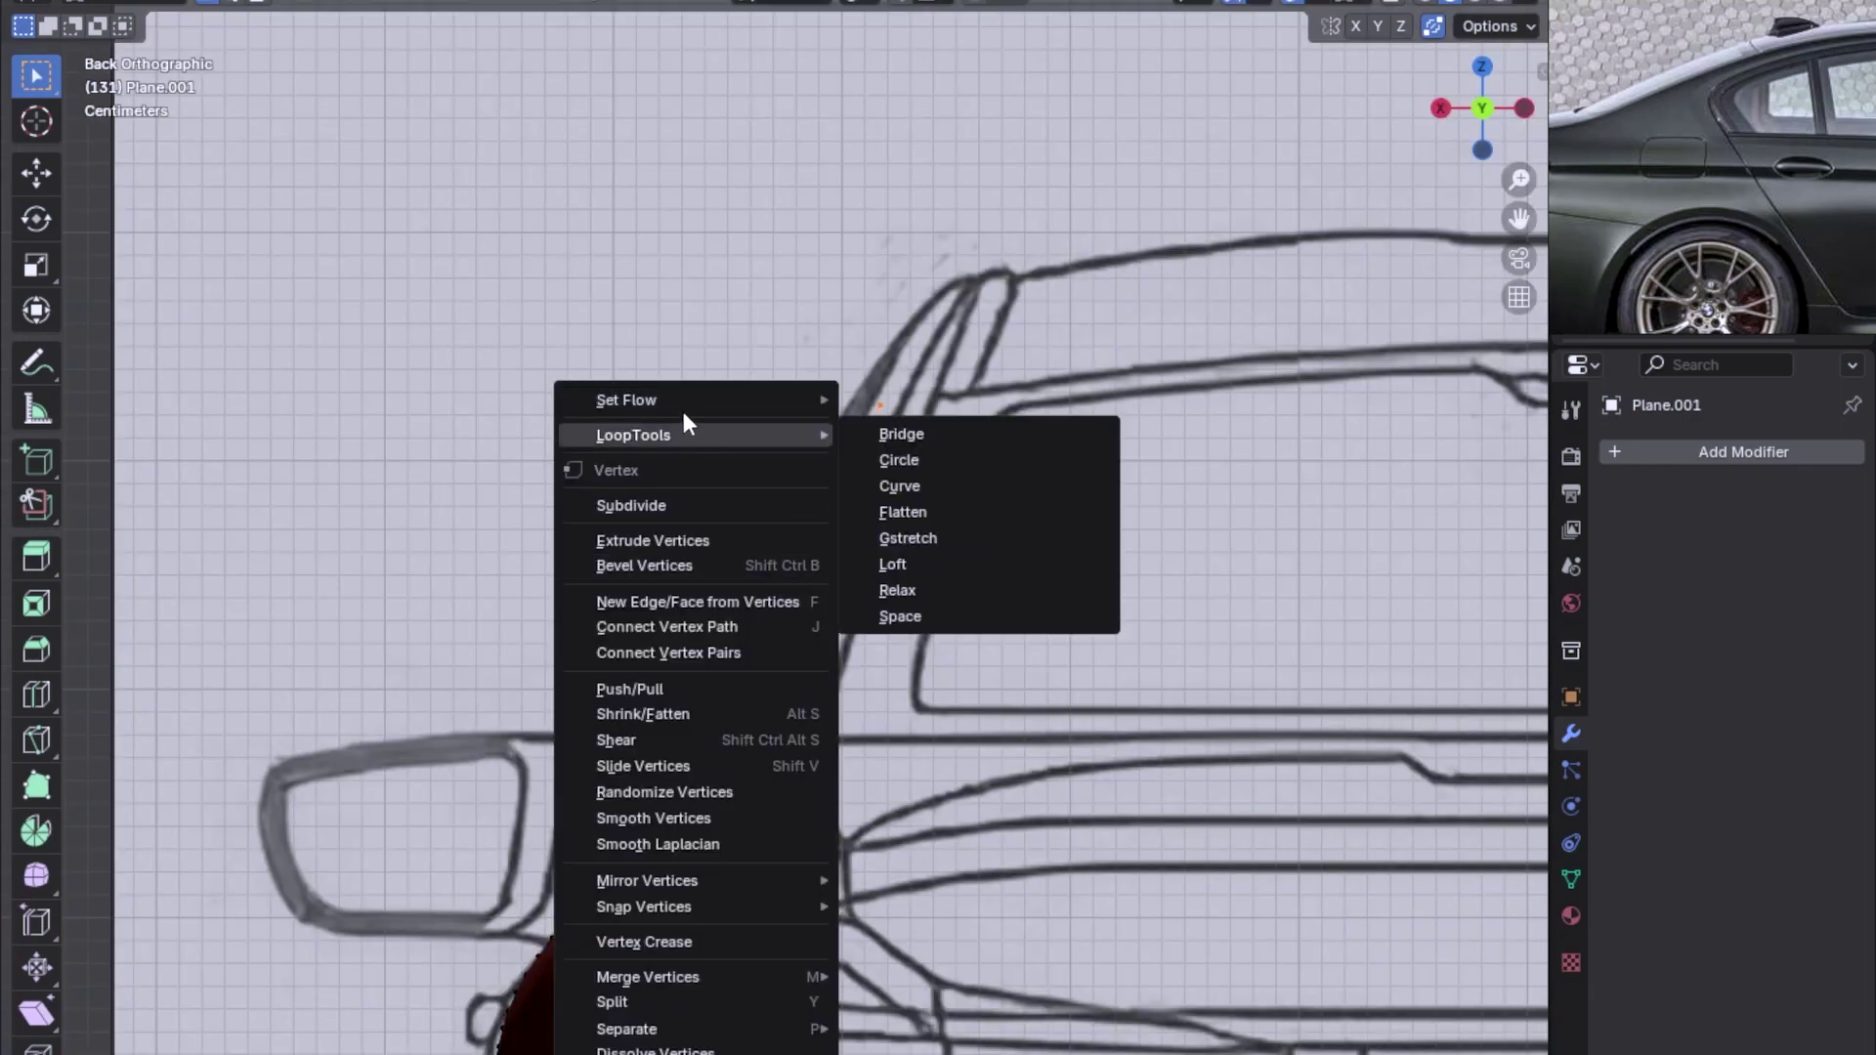
left_click(982, 592)
right_click(766, 569)
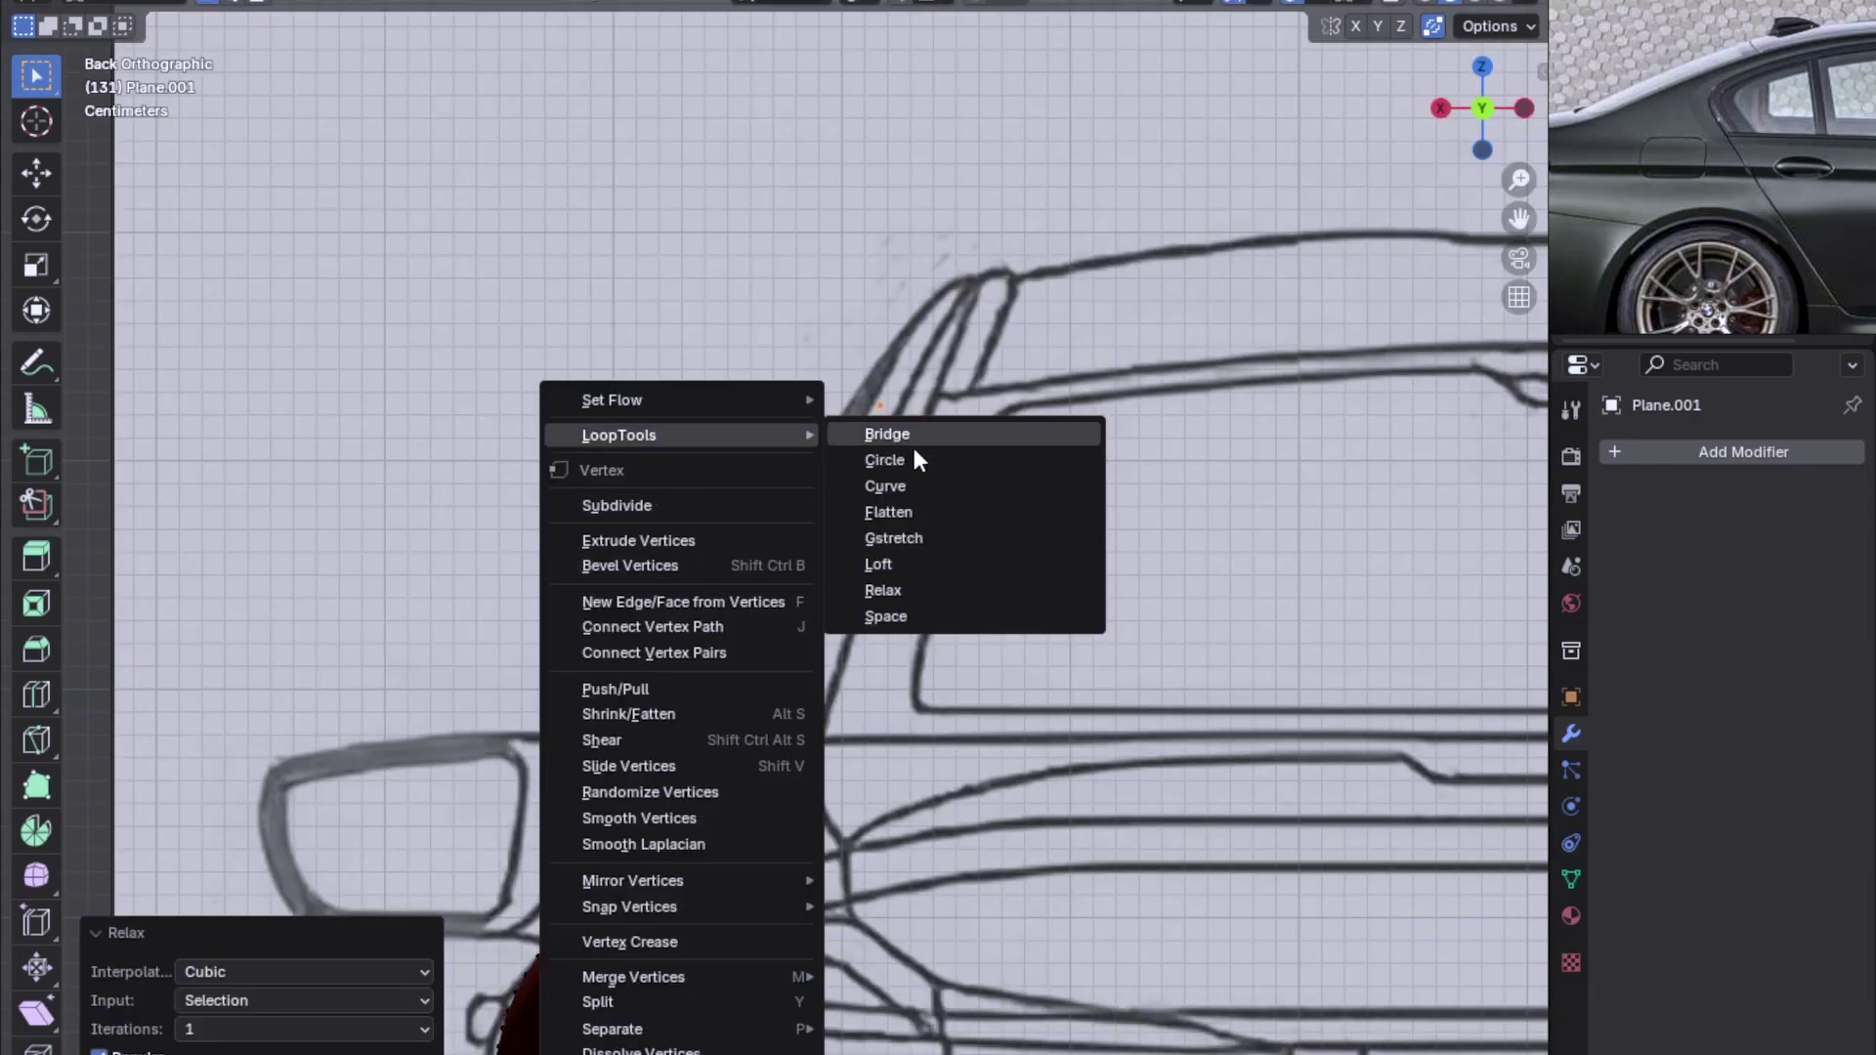
key("Escape")
Nudge one vertex near the pillar's lower bend slightly along Y in side view
mouse_move(951, 619)
middle_mouse_down()
mouse_move(1114, 683)
mouse_move(1017, 690)
middle_mouse_up()
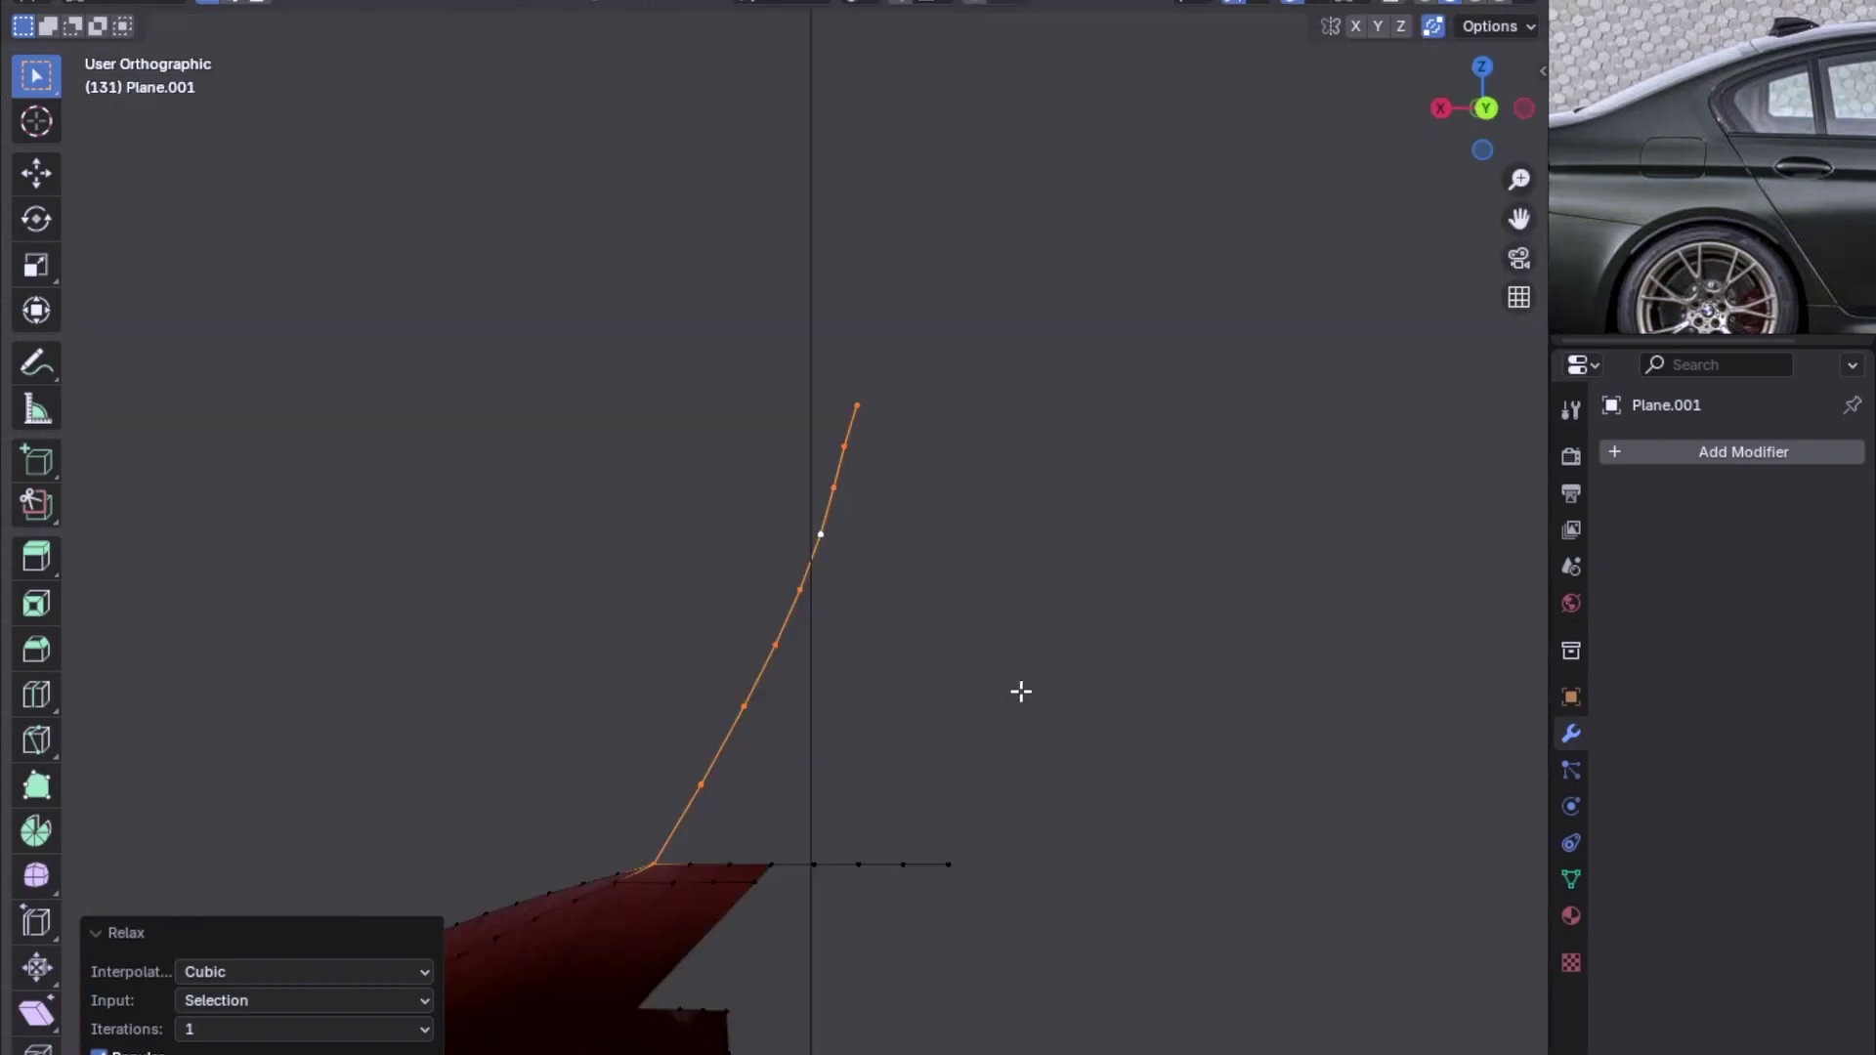
key("KP_3")
scroll(1083, 688, "up", 1)
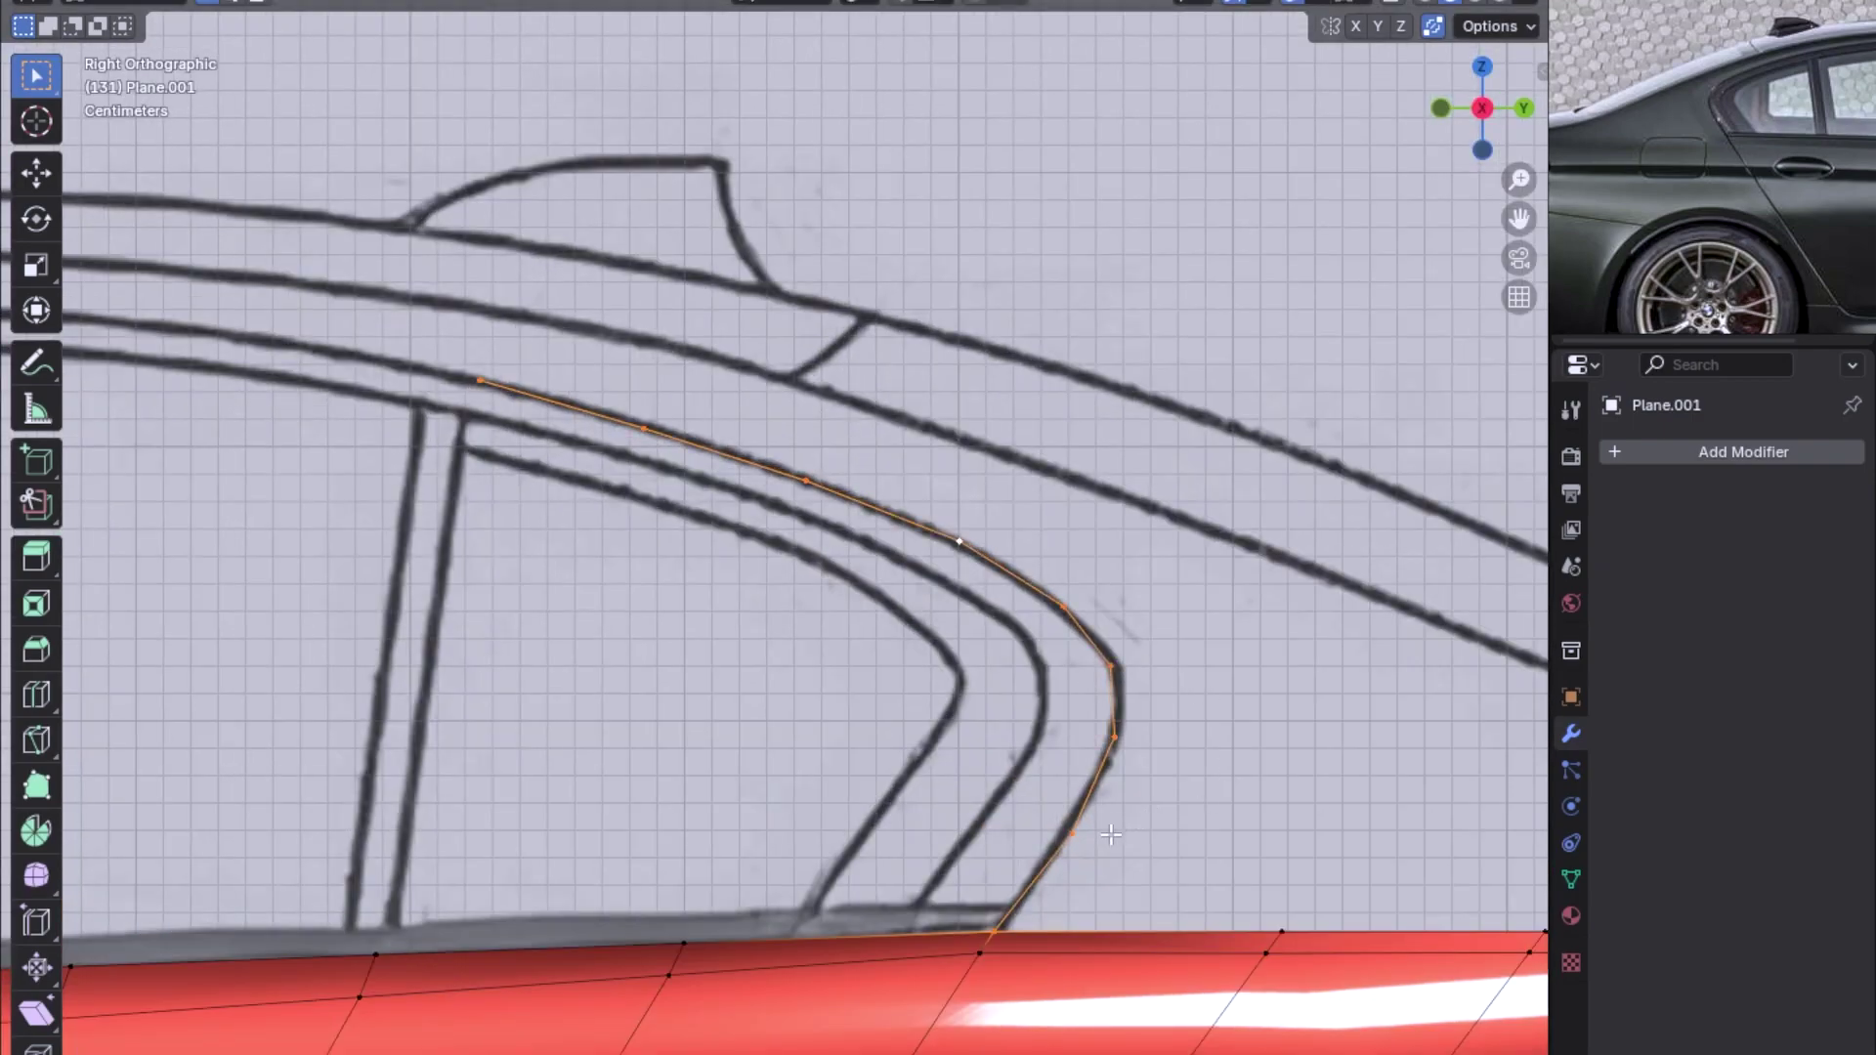
left_click(1072, 831)
key("g")
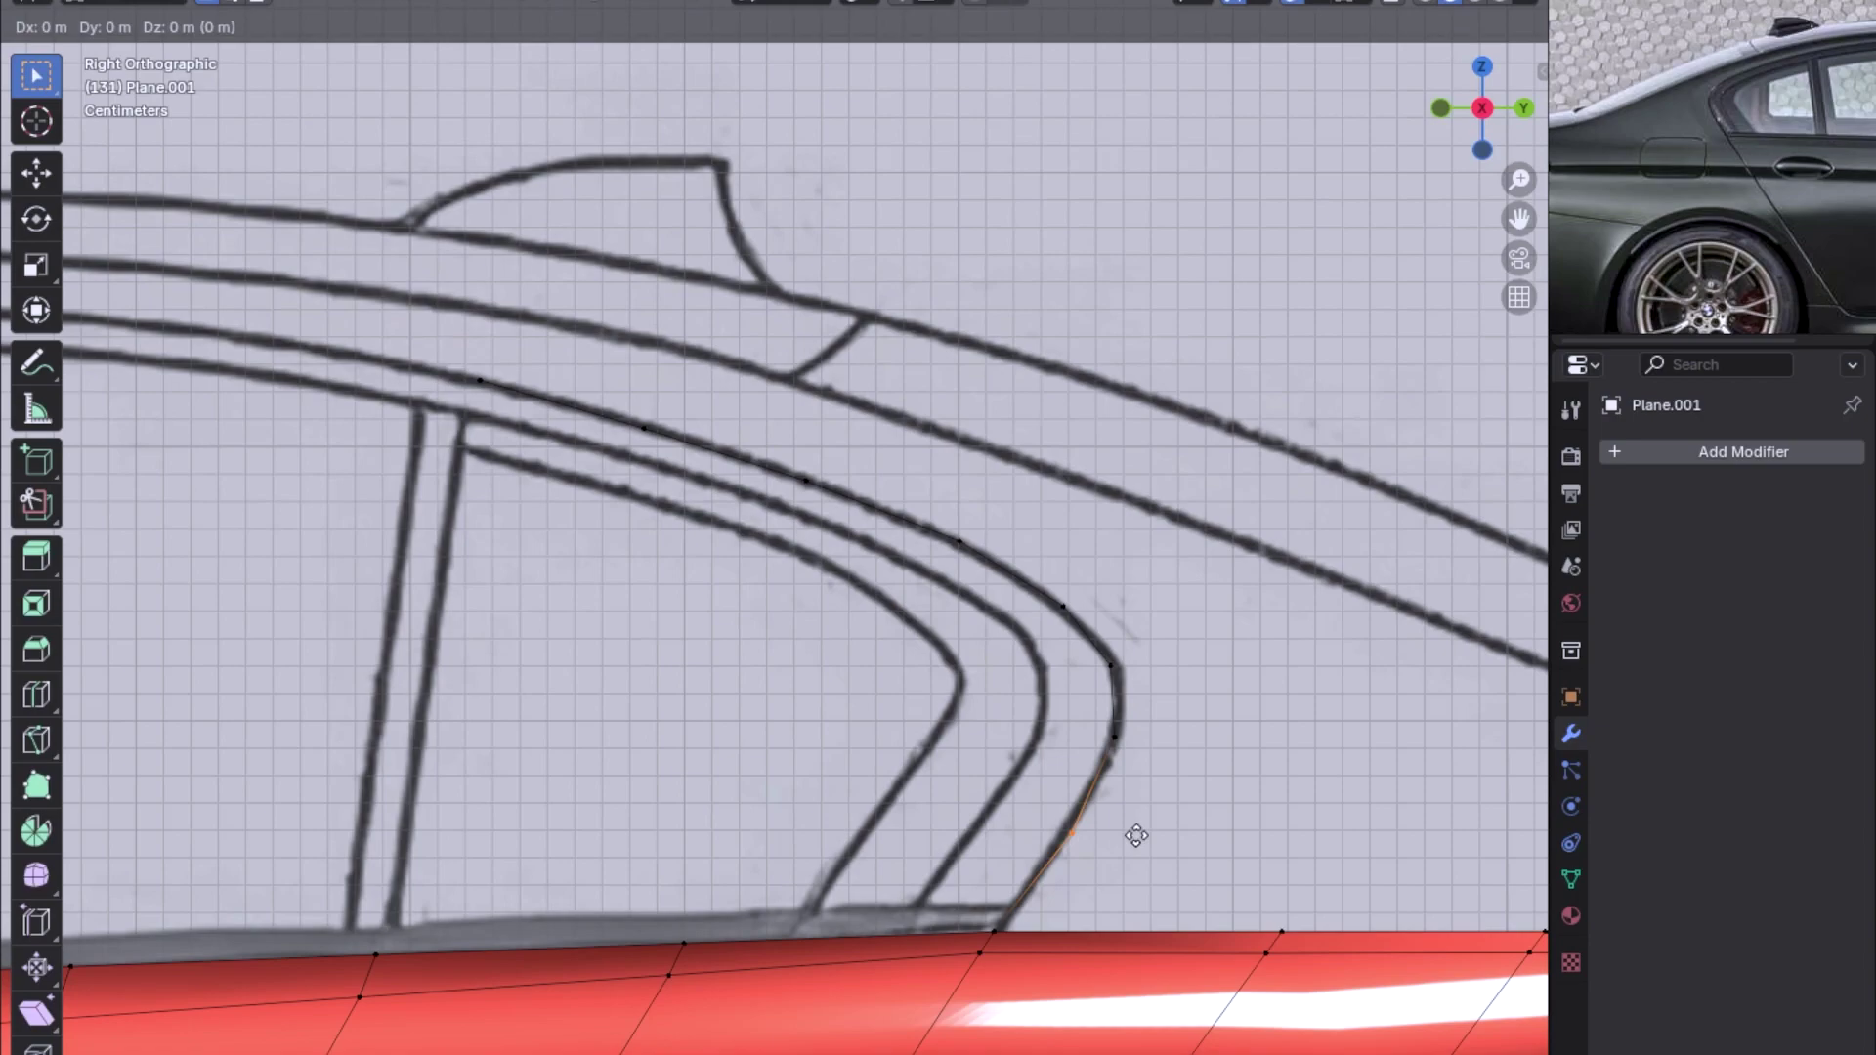
left_click(1101, 777)
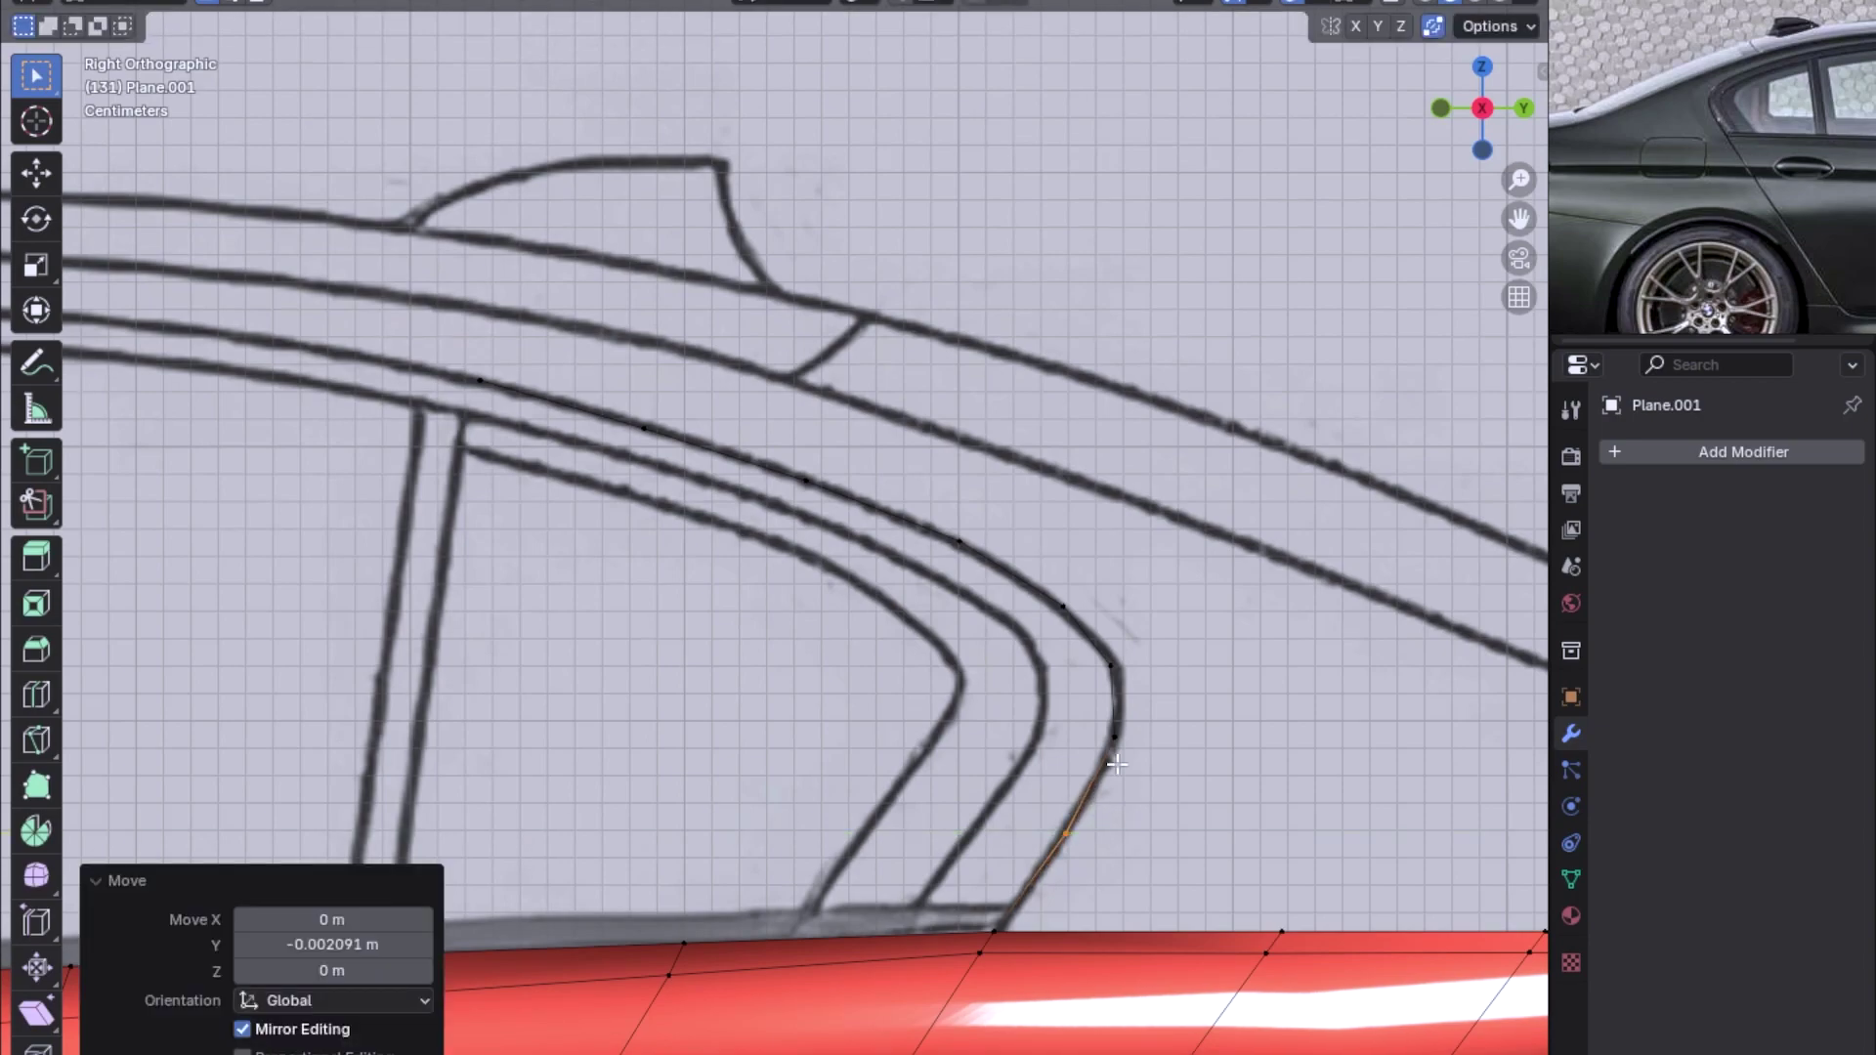
Reselect the full edge chain, check it from back and side views, and extrude it
key("l")
key("ctrl+KP_1")
key("KP_3")
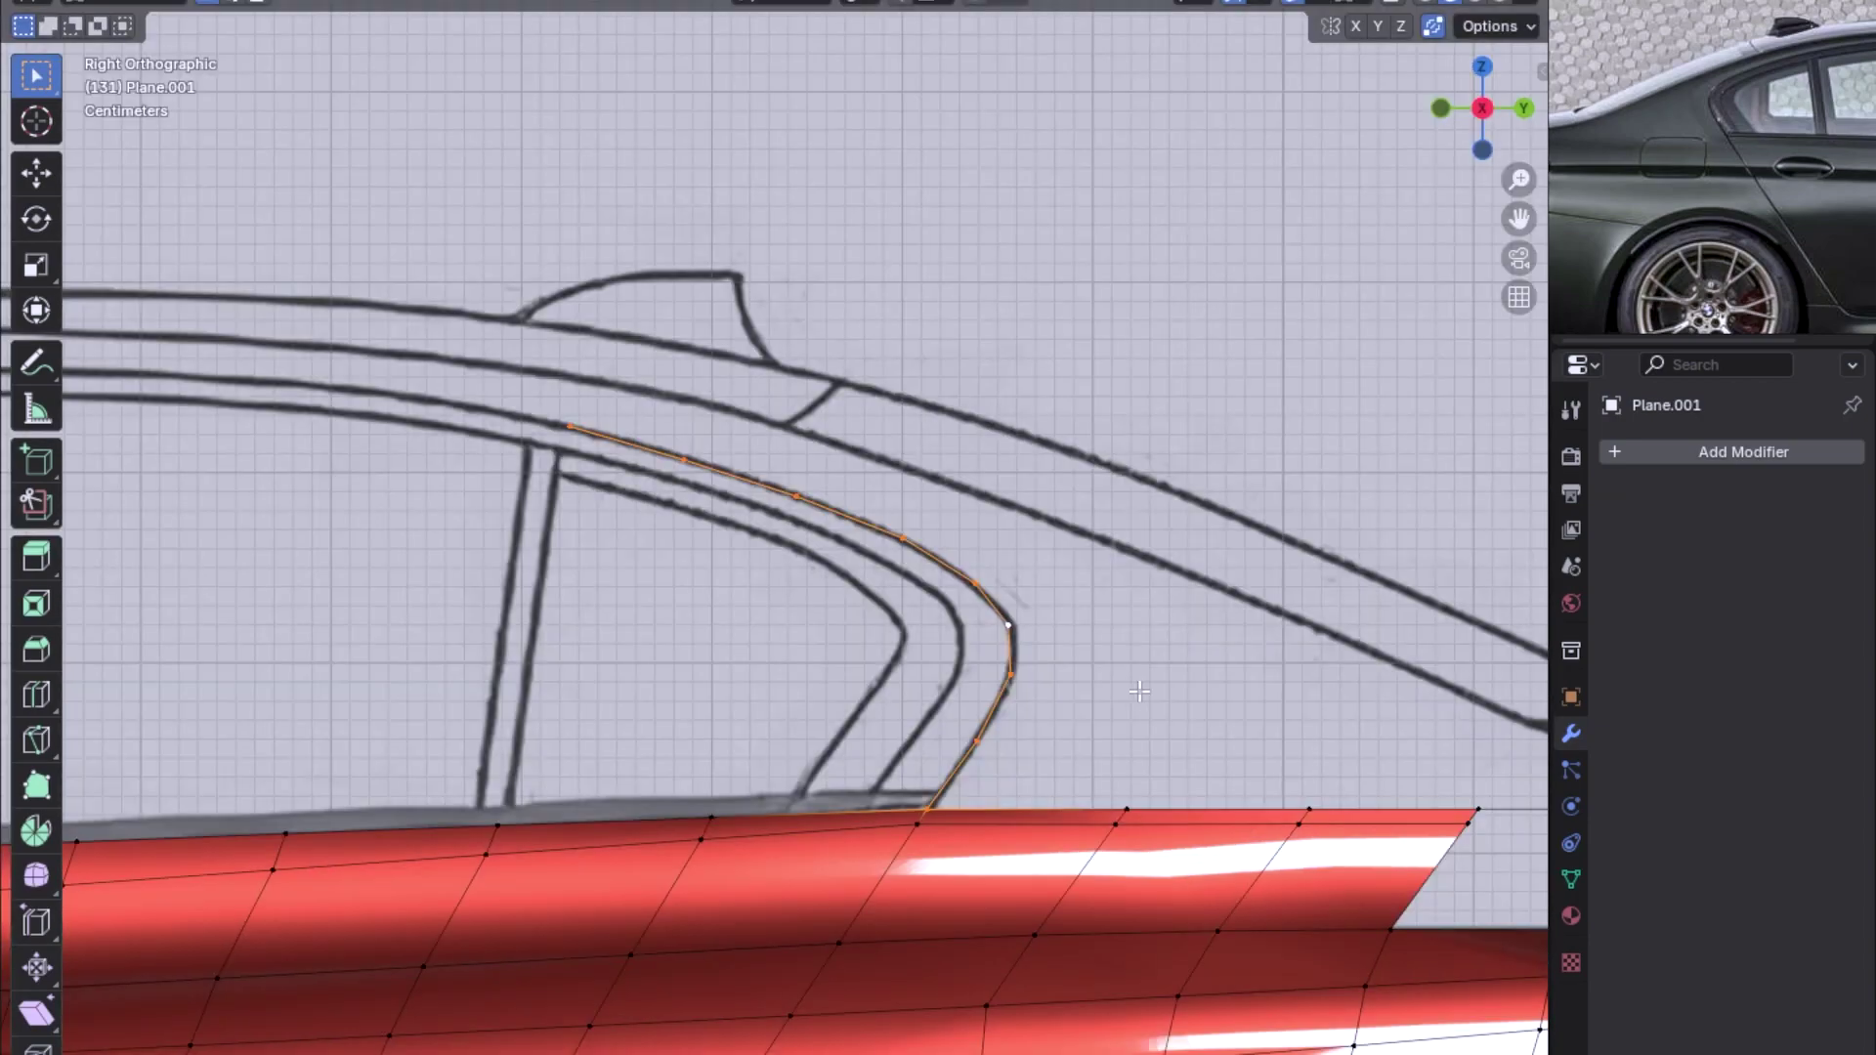
scroll(1098, 796, "up", 1)
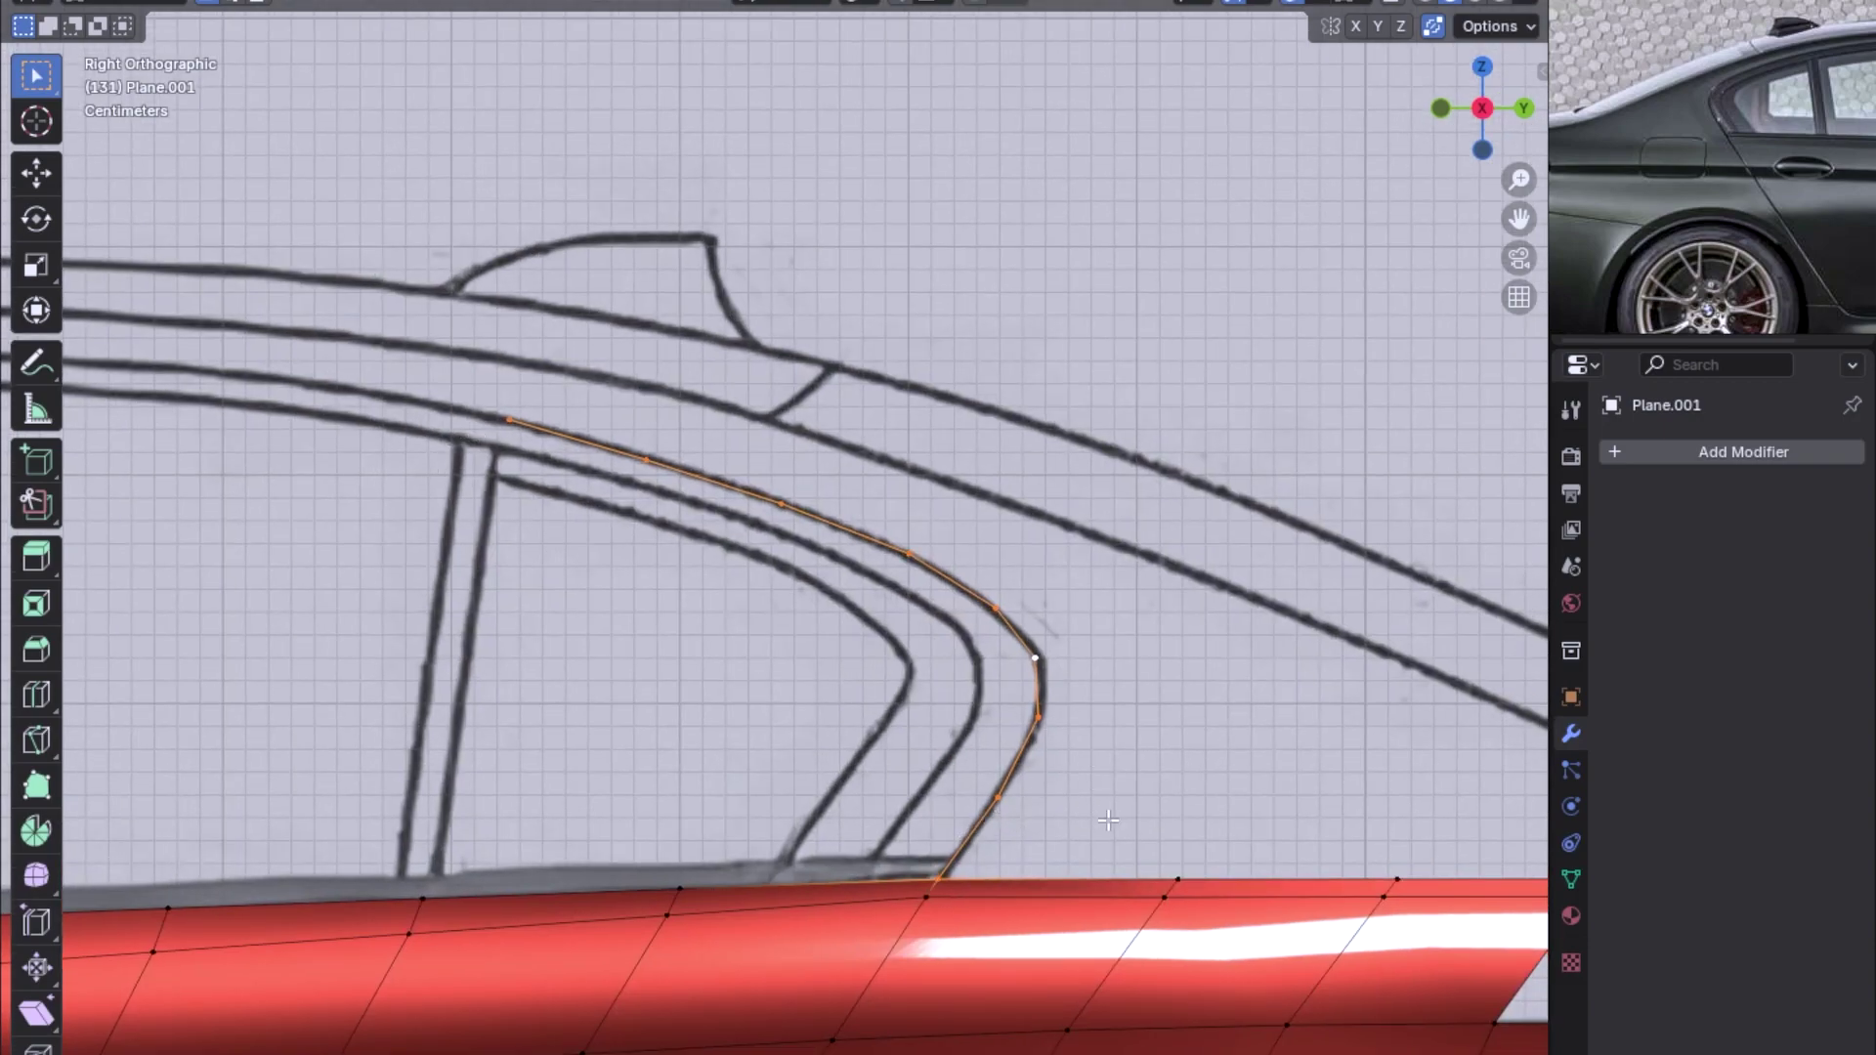
key("e")
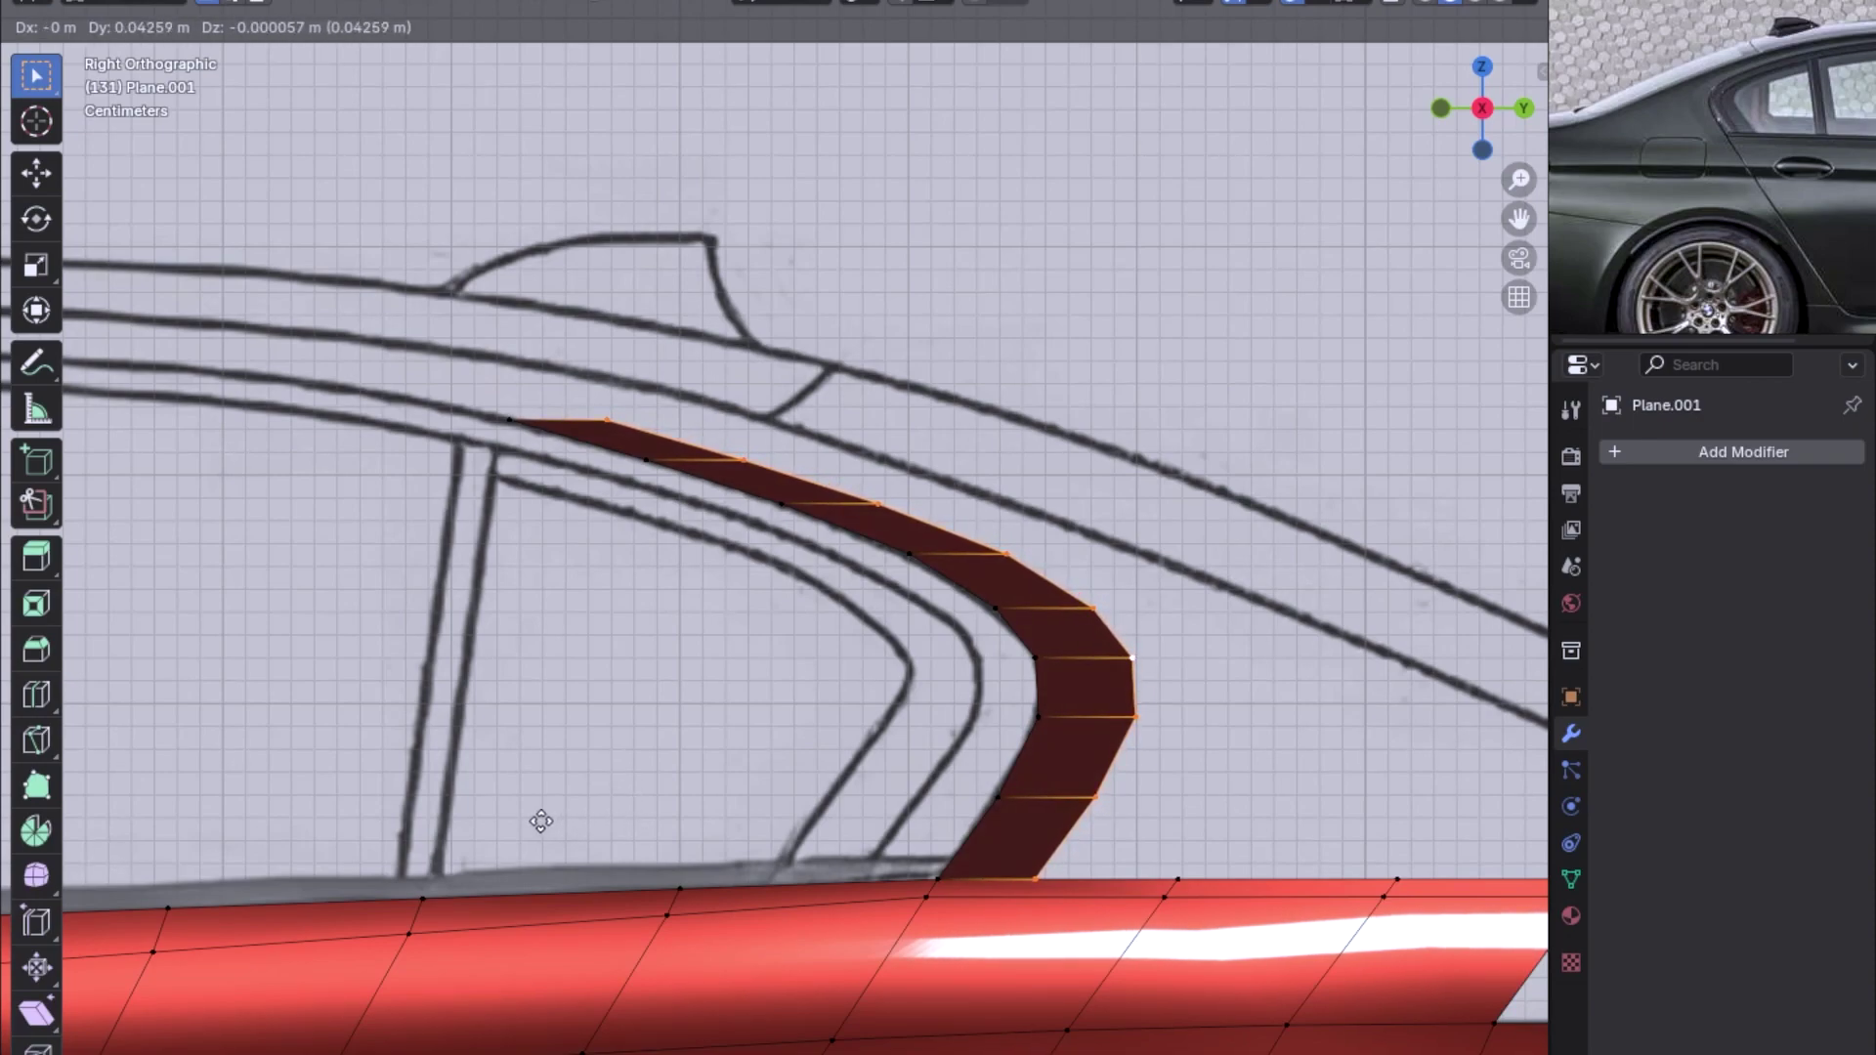
Confirm the extruded strip width and vertex-slide two top vertices, one at factor 0.446
left_click(540, 821)
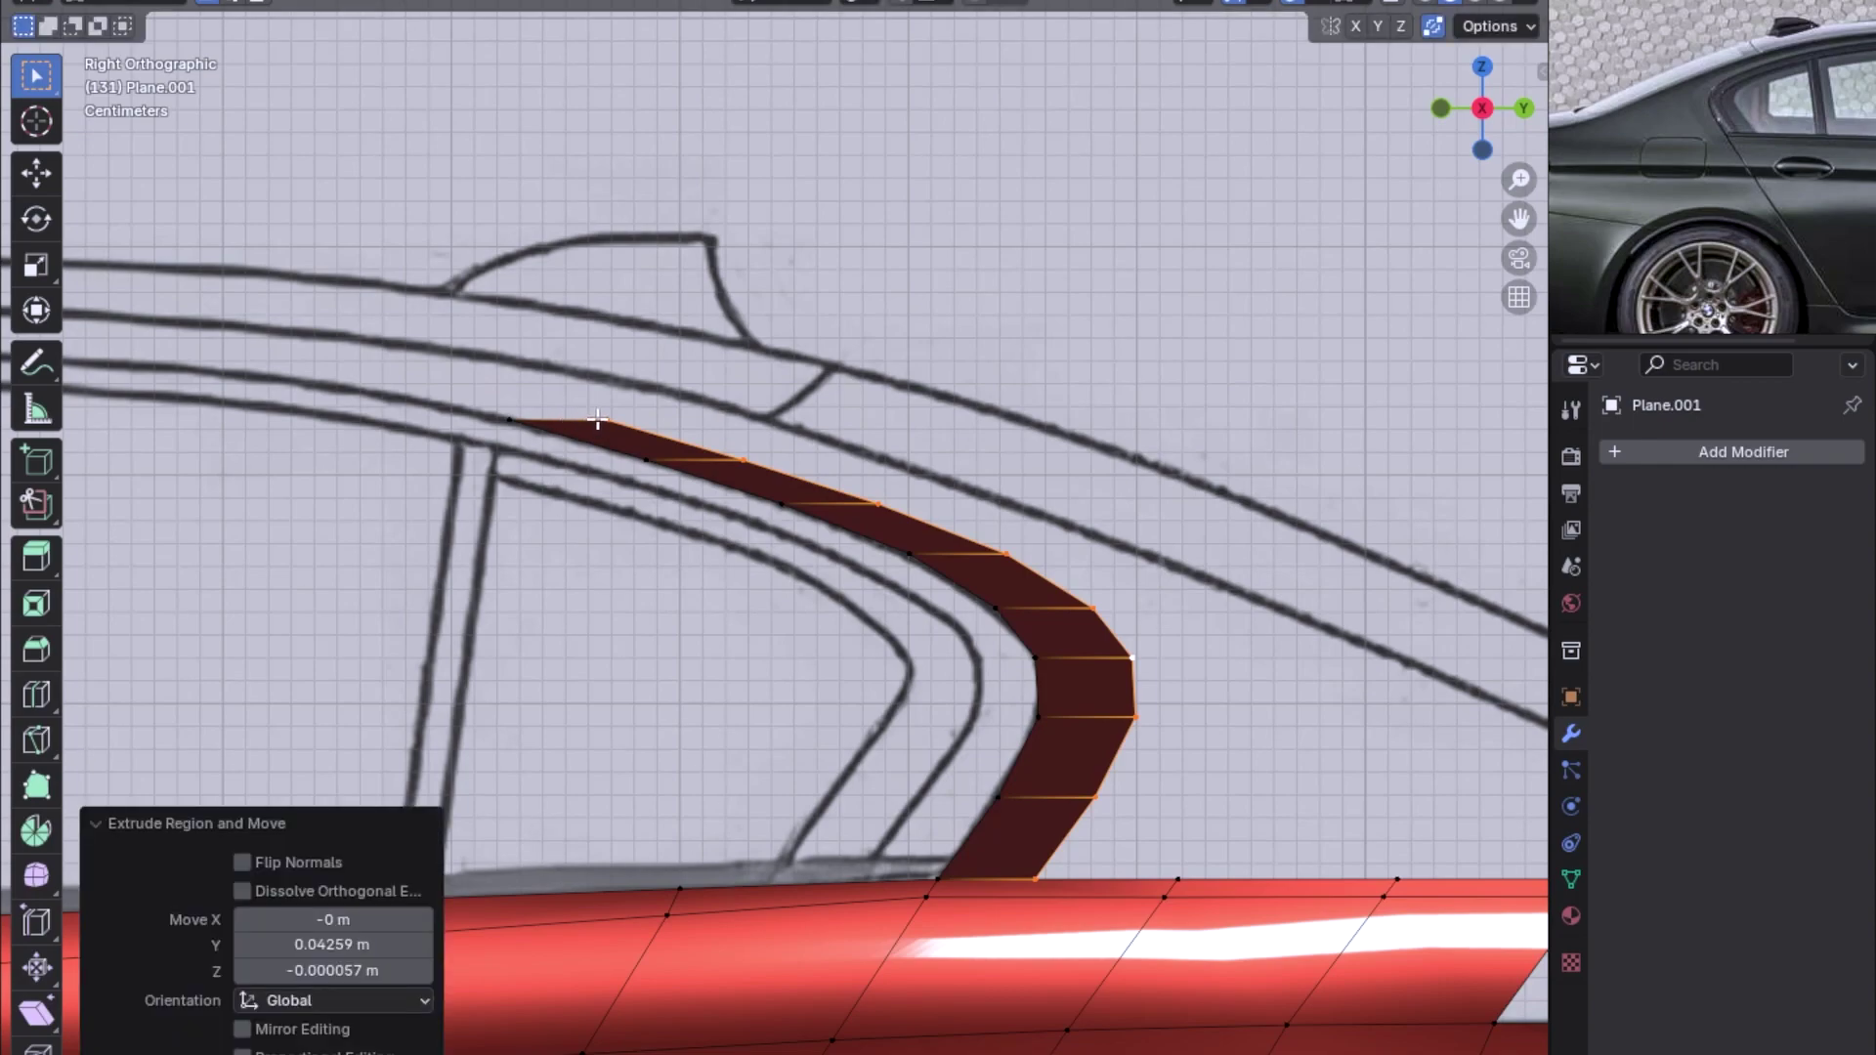
left_click(598, 422)
key("shift+v")
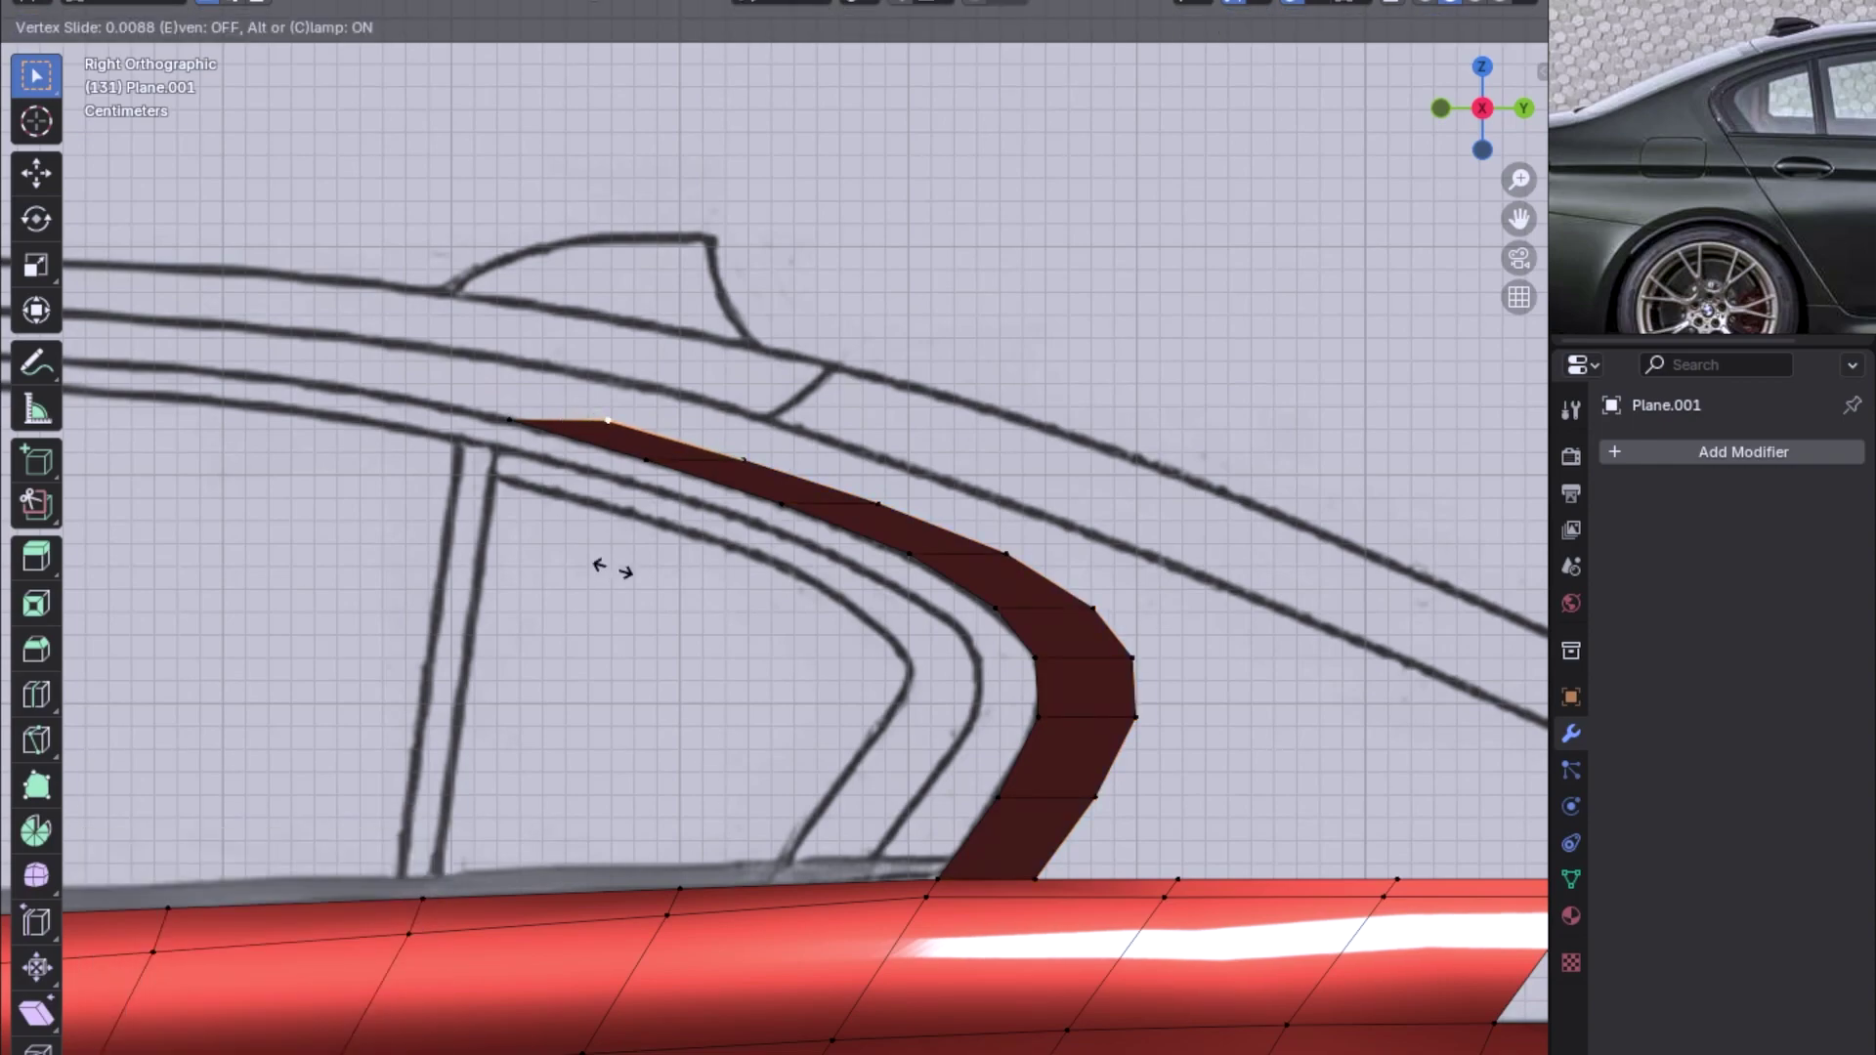
left_click(543, 579)
left_click(742, 459)
key("shift+v")
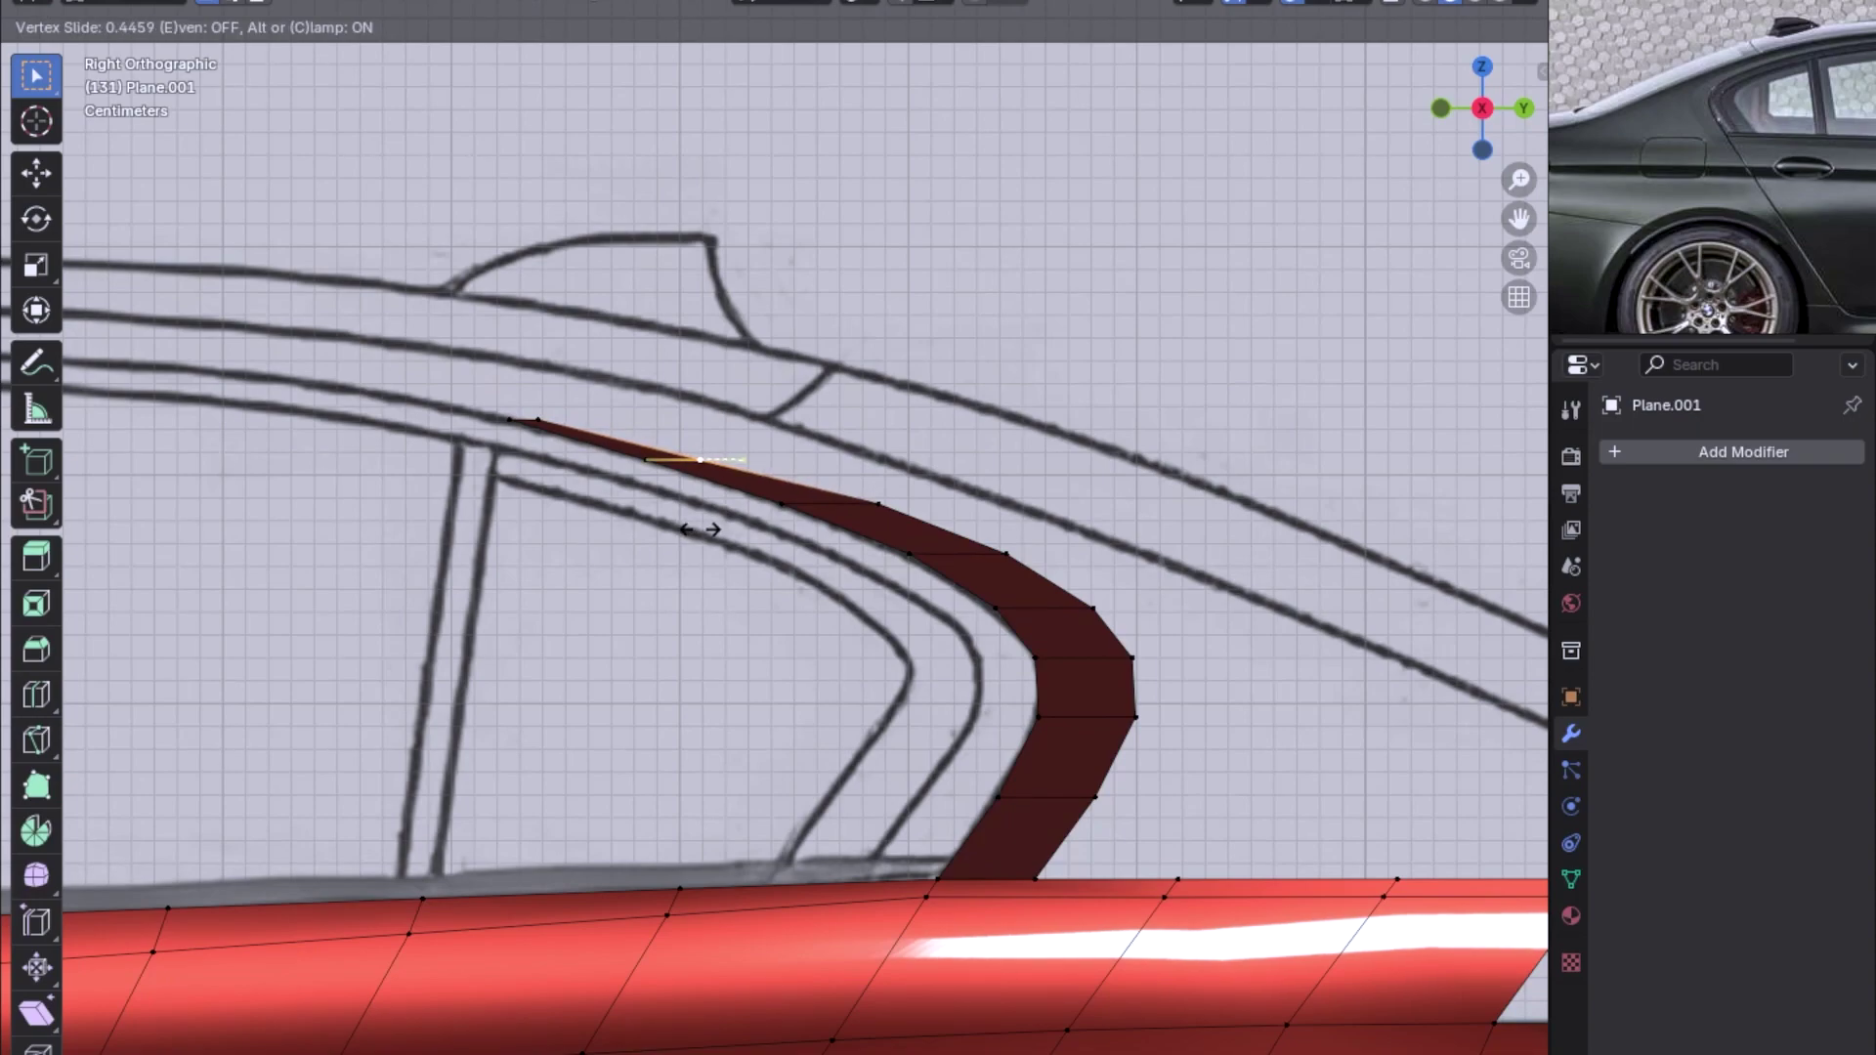
left_click(702, 529)
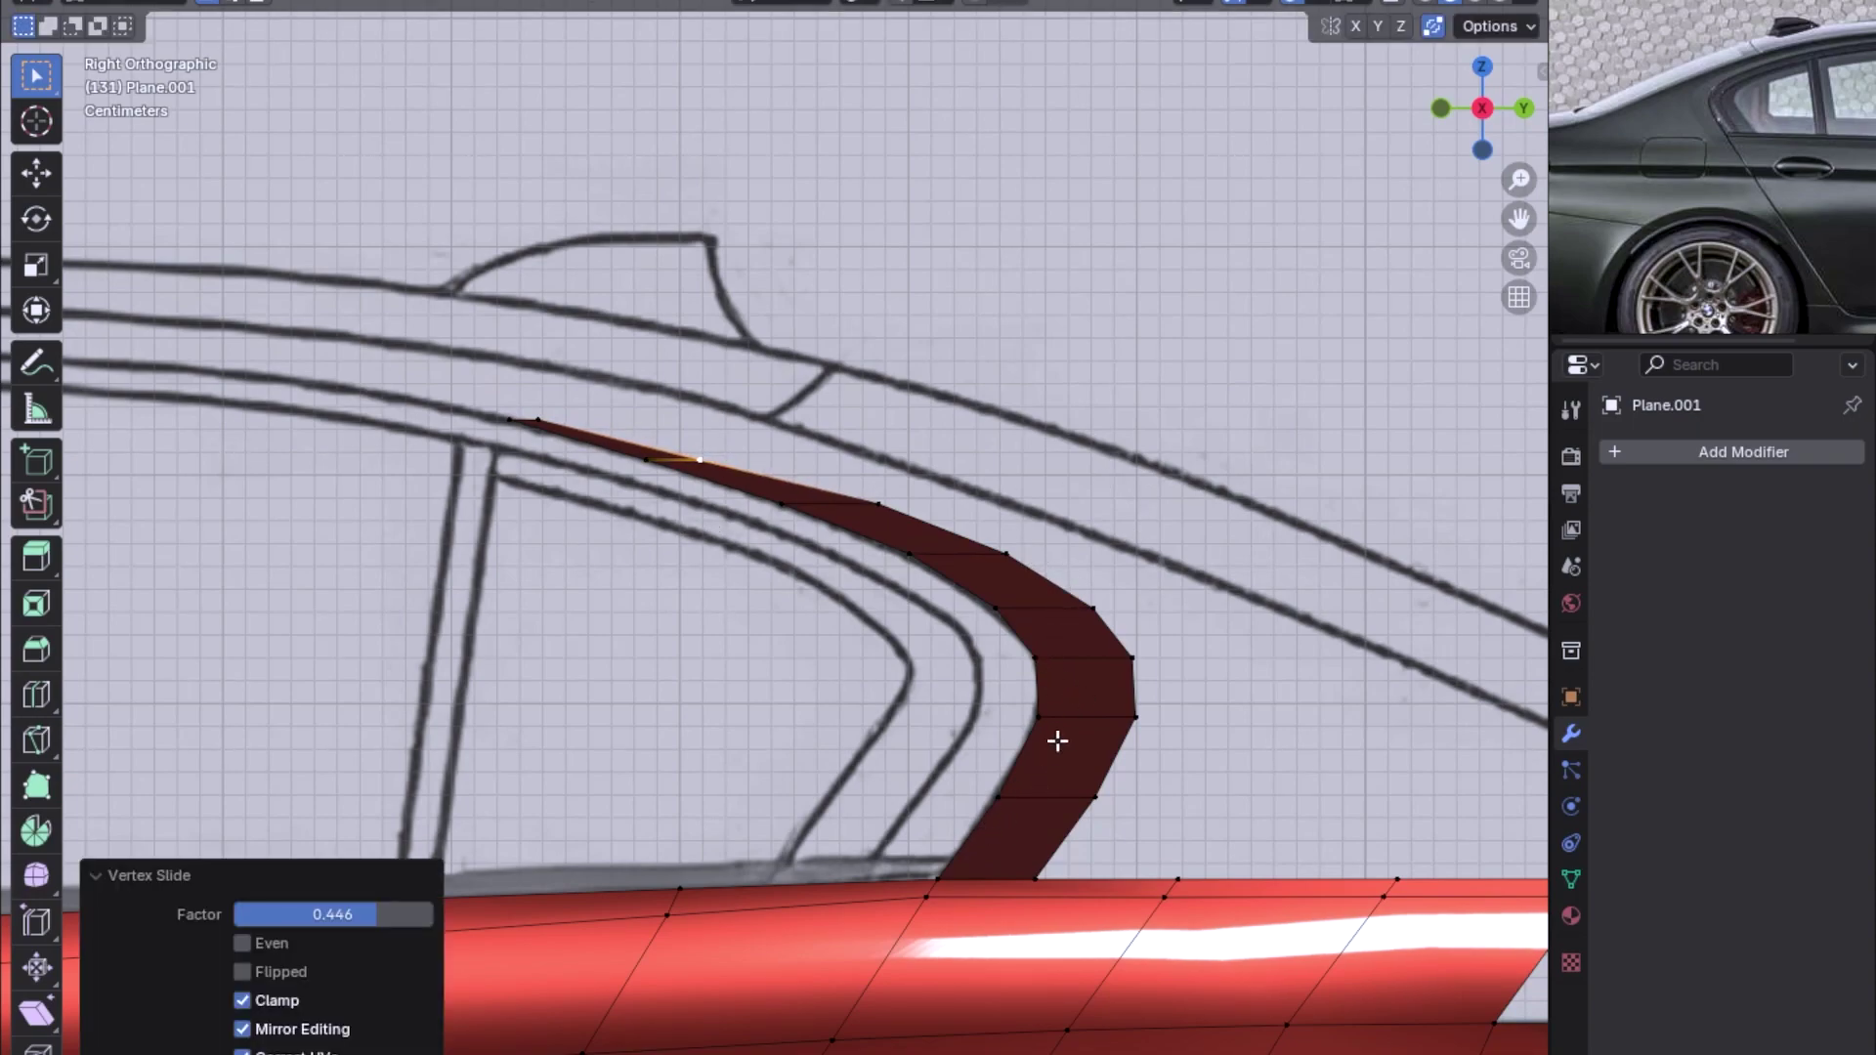
Vertex-slide the next two inner vertices along the strip, one at factor 0.507
left_click(1085, 606)
left_click(1006, 554)
key("shift+v")
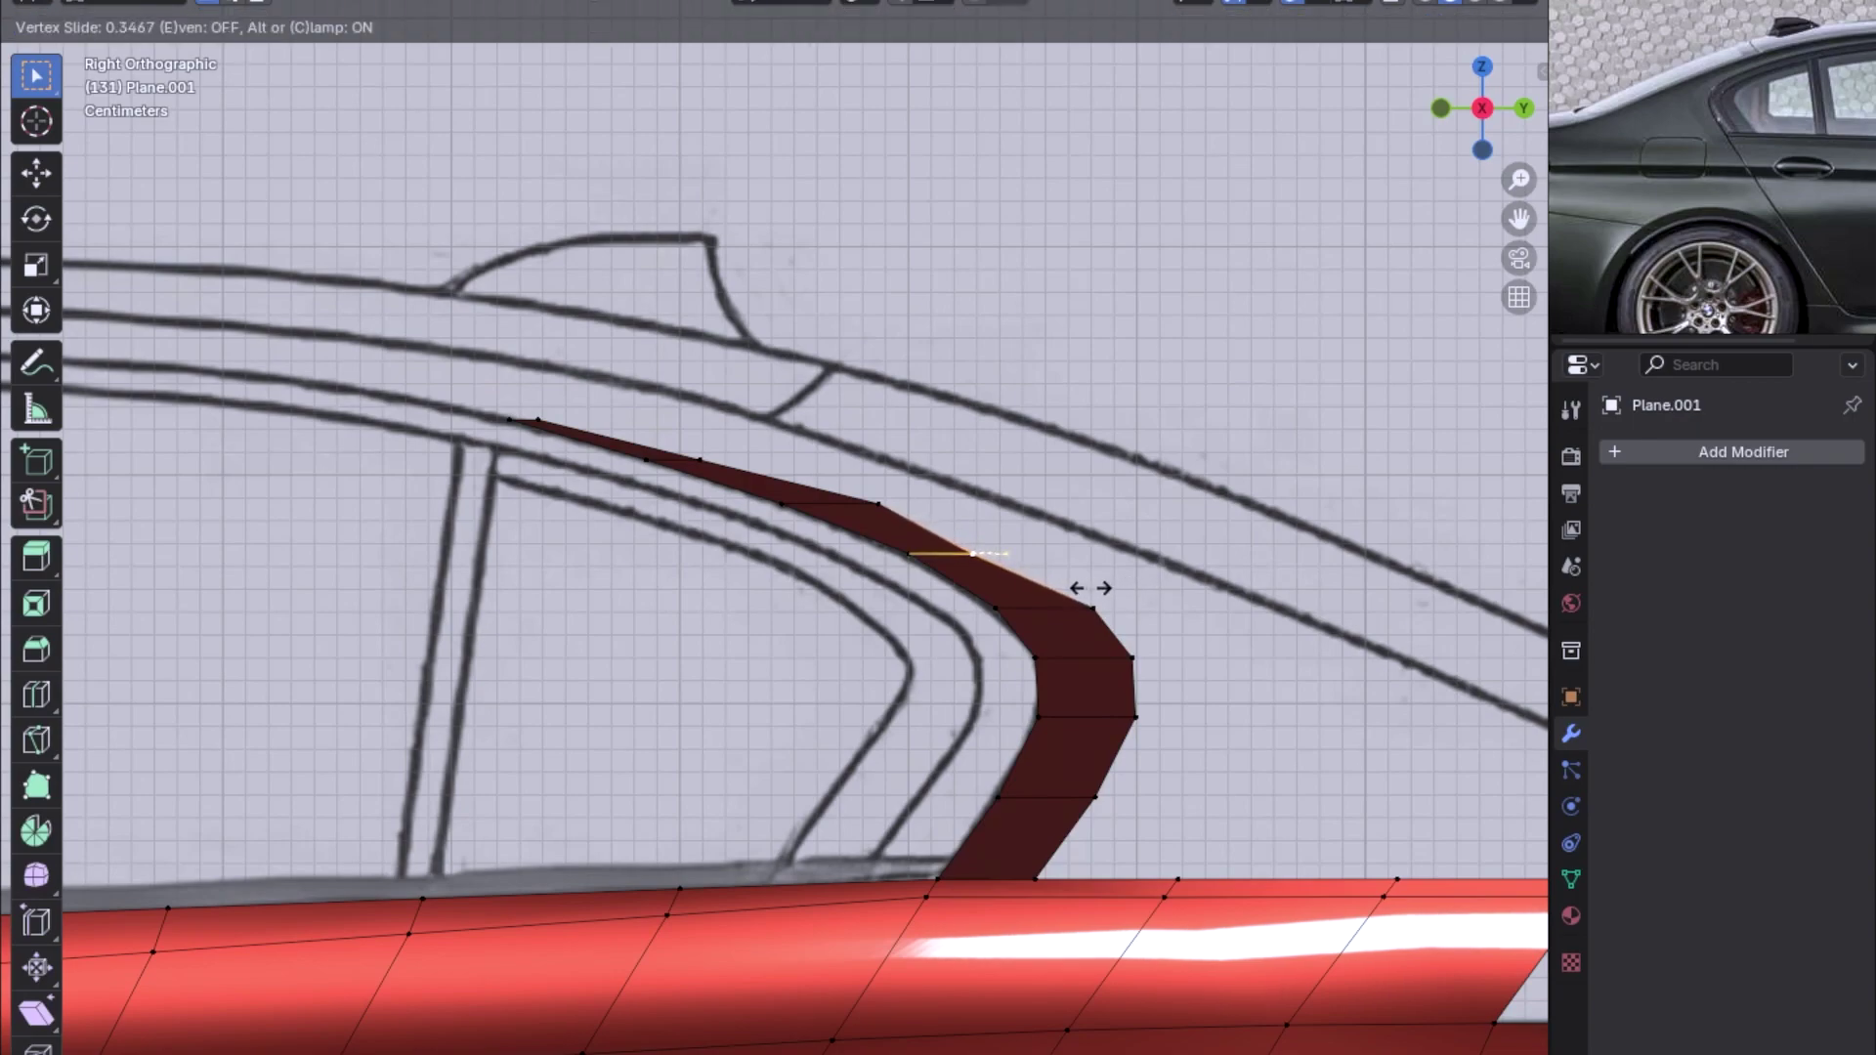
left_click(1078, 589)
left_click(878, 503)
key("shift+v")
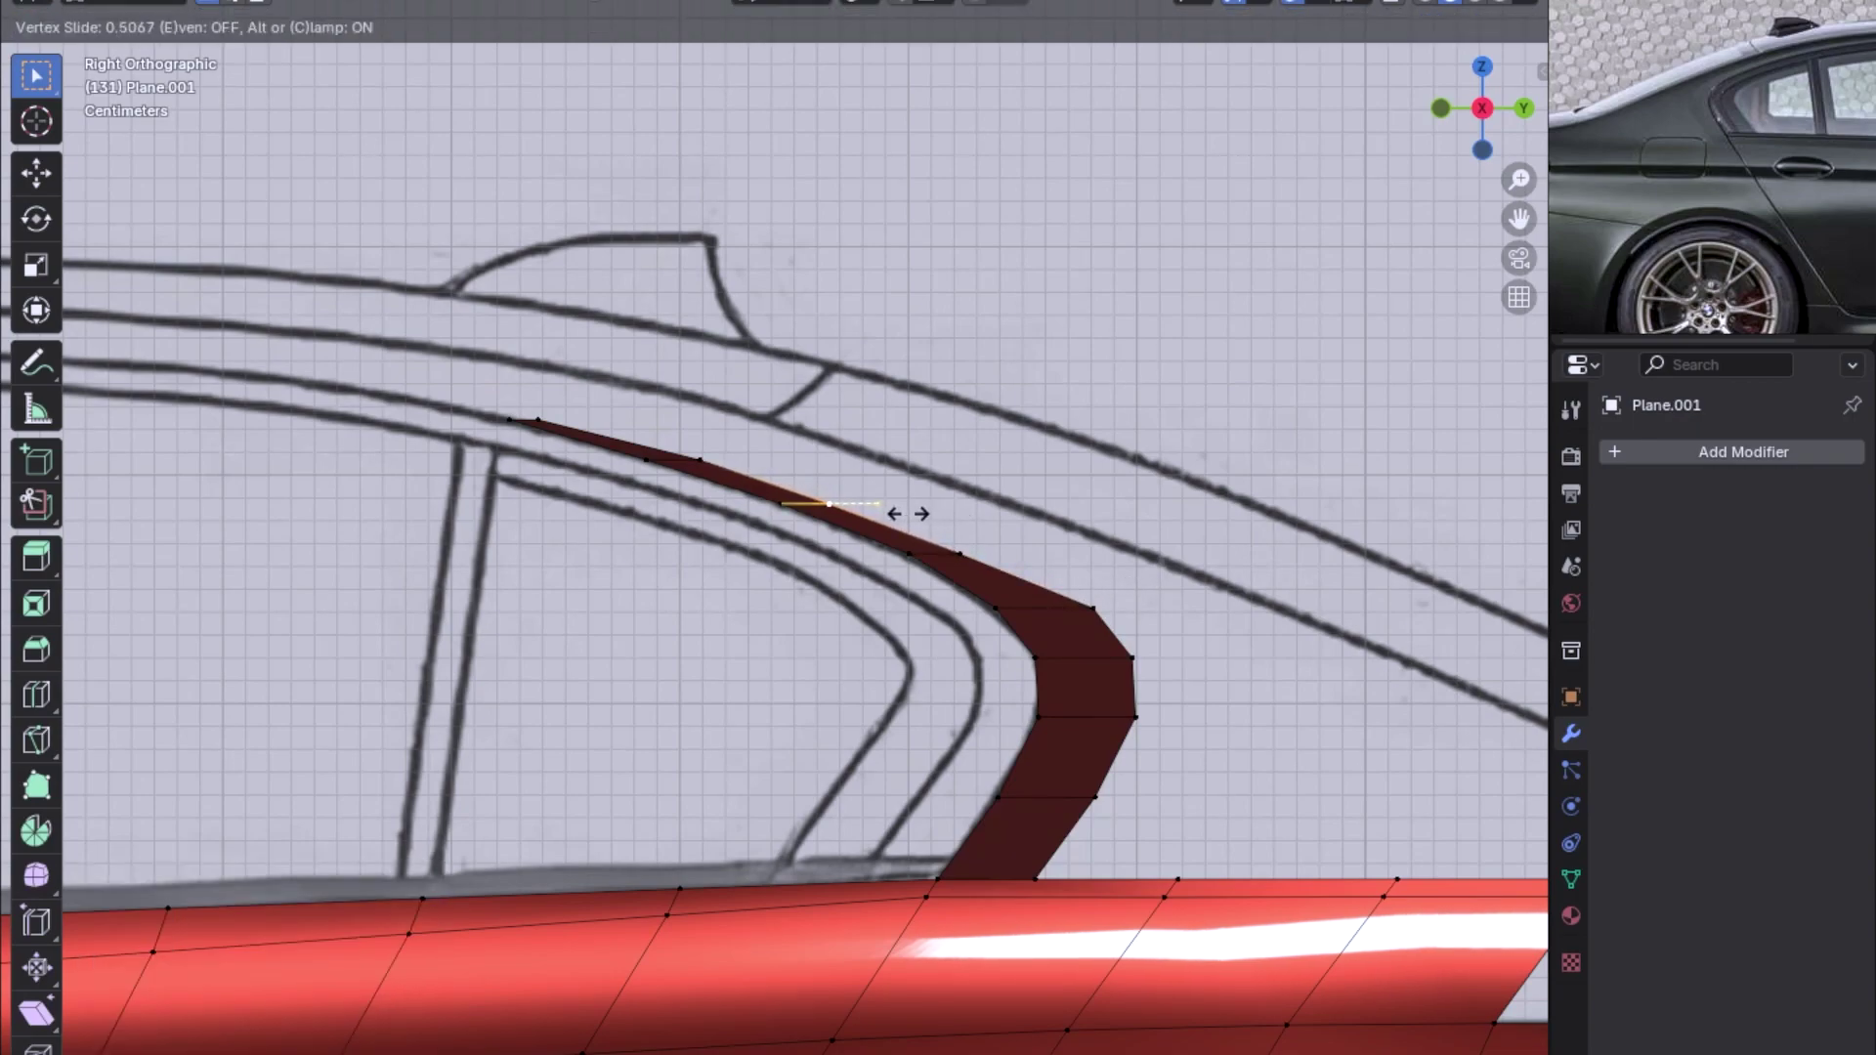
left_click(890, 510)
Vertex-slide two more vertices near the strip's top to complete the taper
left_click(721, 447)
key("shift+v")
left_click(582, 415)
left_click(576, 412)
key("shift+v")
left_click(352, 420)
Select the strip's outer edge loop and inspect it in perspective, back and side views
mouse_move(1011, 609)
middle_mouse_down()
mouse_move(927, 520)
mouse_move(1180, 592)
mouse_move(854, 489)
mouse_move(1126, 643)
mouse_move(879, 670)
middle_mouse_up()
left_click(1034, 544, "alt")
key("ctrl+KP_1")
scroll(1056, 654, "up", 2)
scroll(877, 645, "down", 2)
key("KP_3")
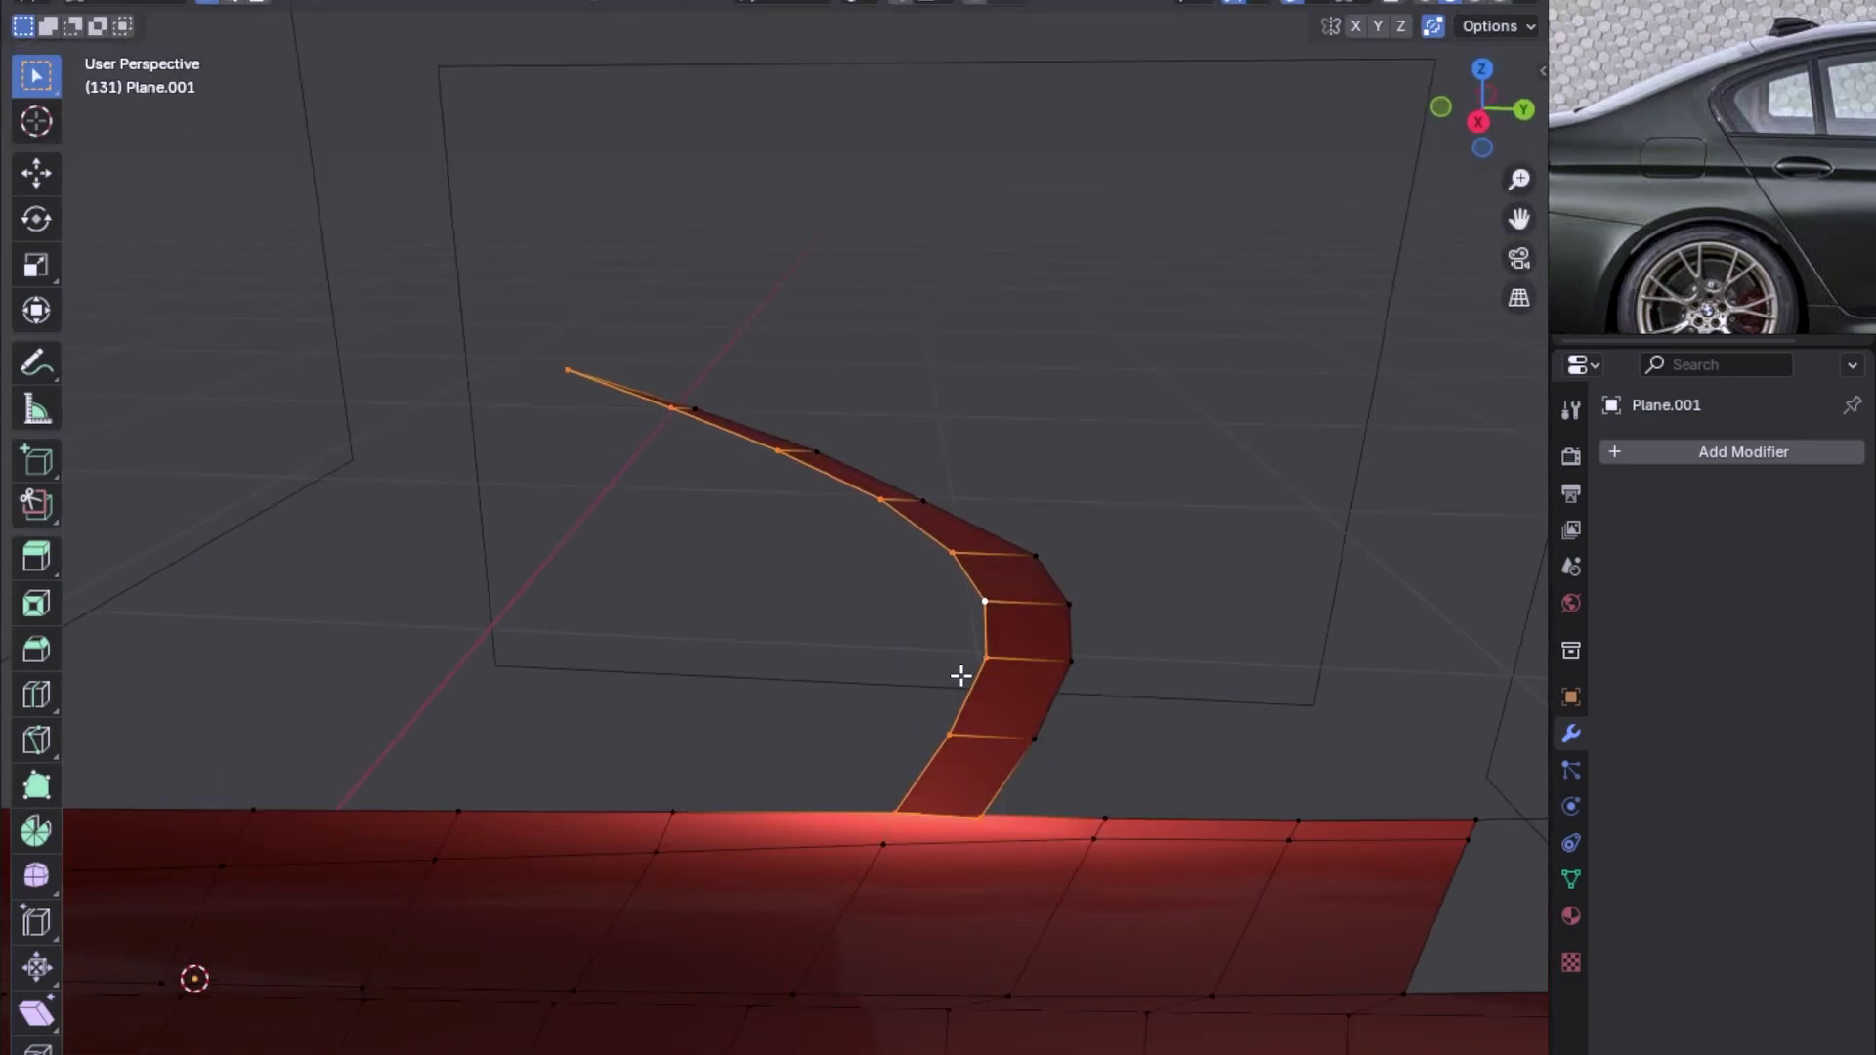